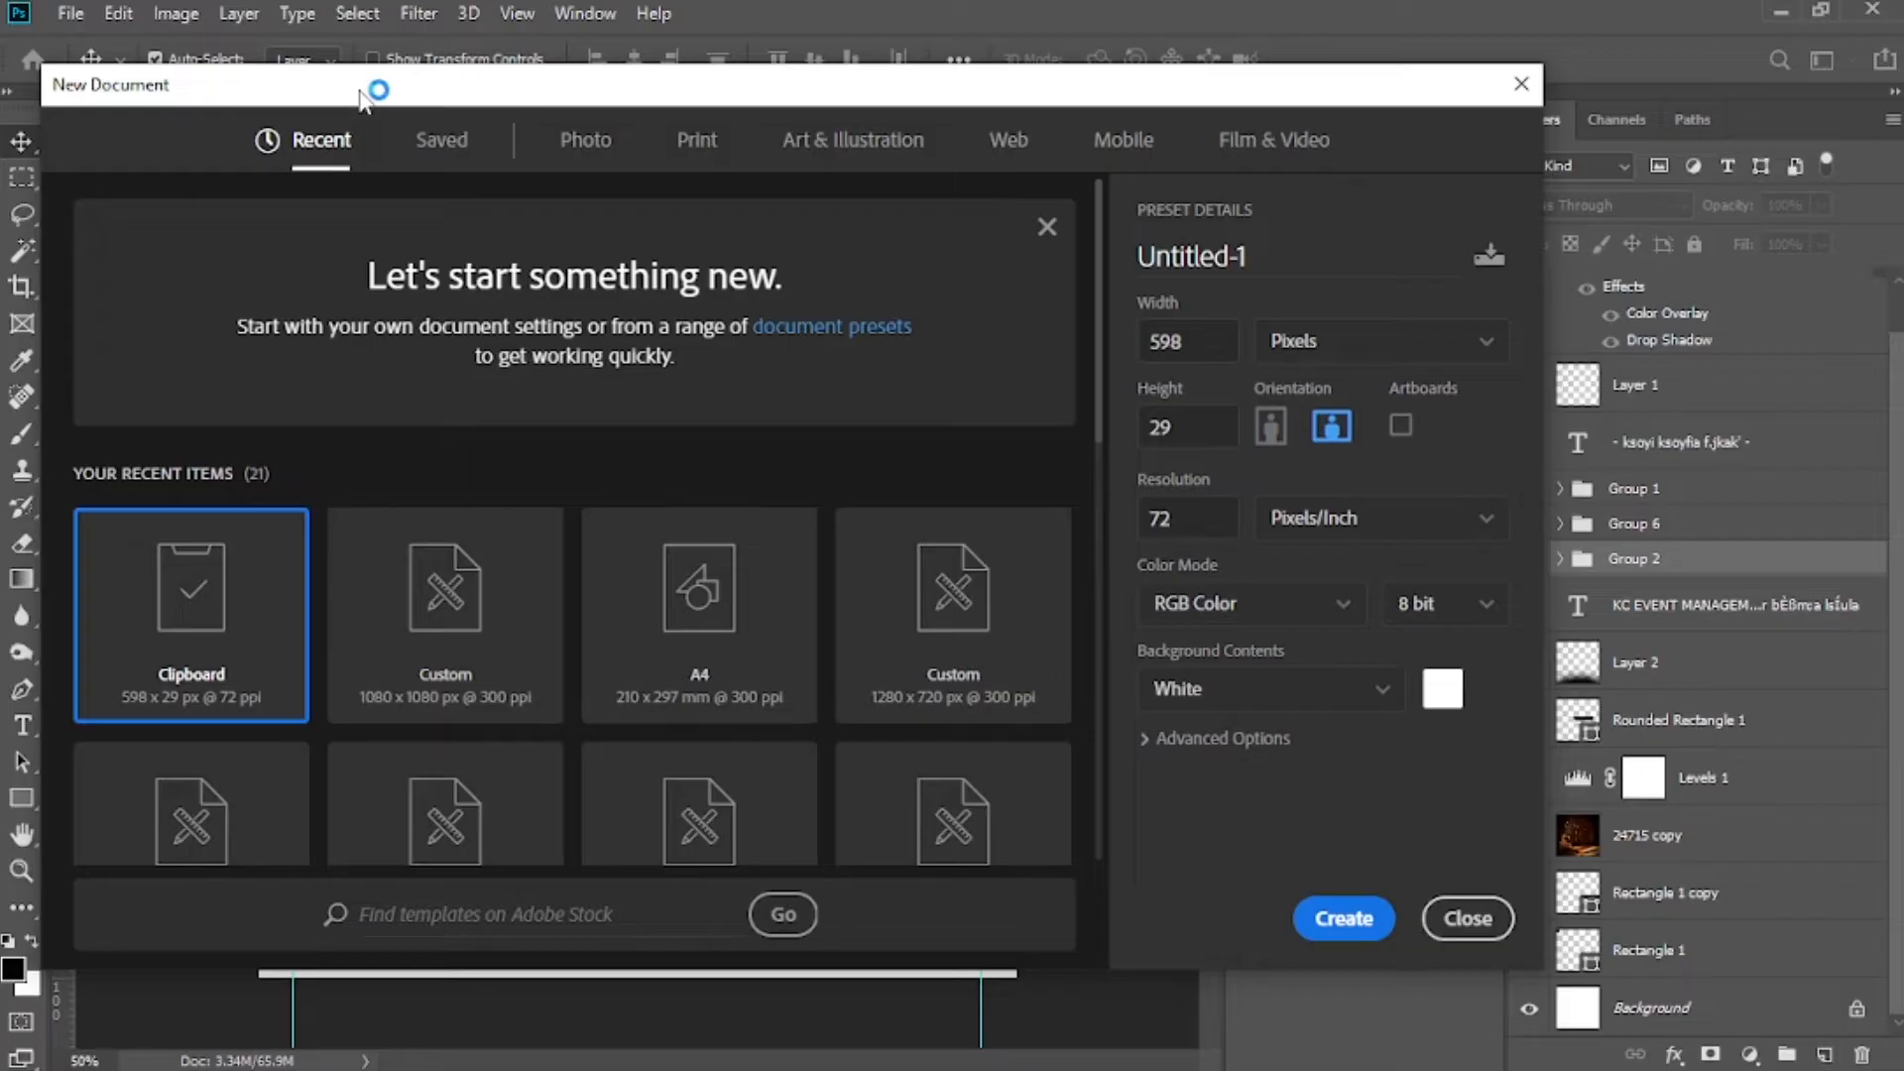
Create a new 1080 x 1080 px document at 72 pixels/inch
left_click(417, 688)
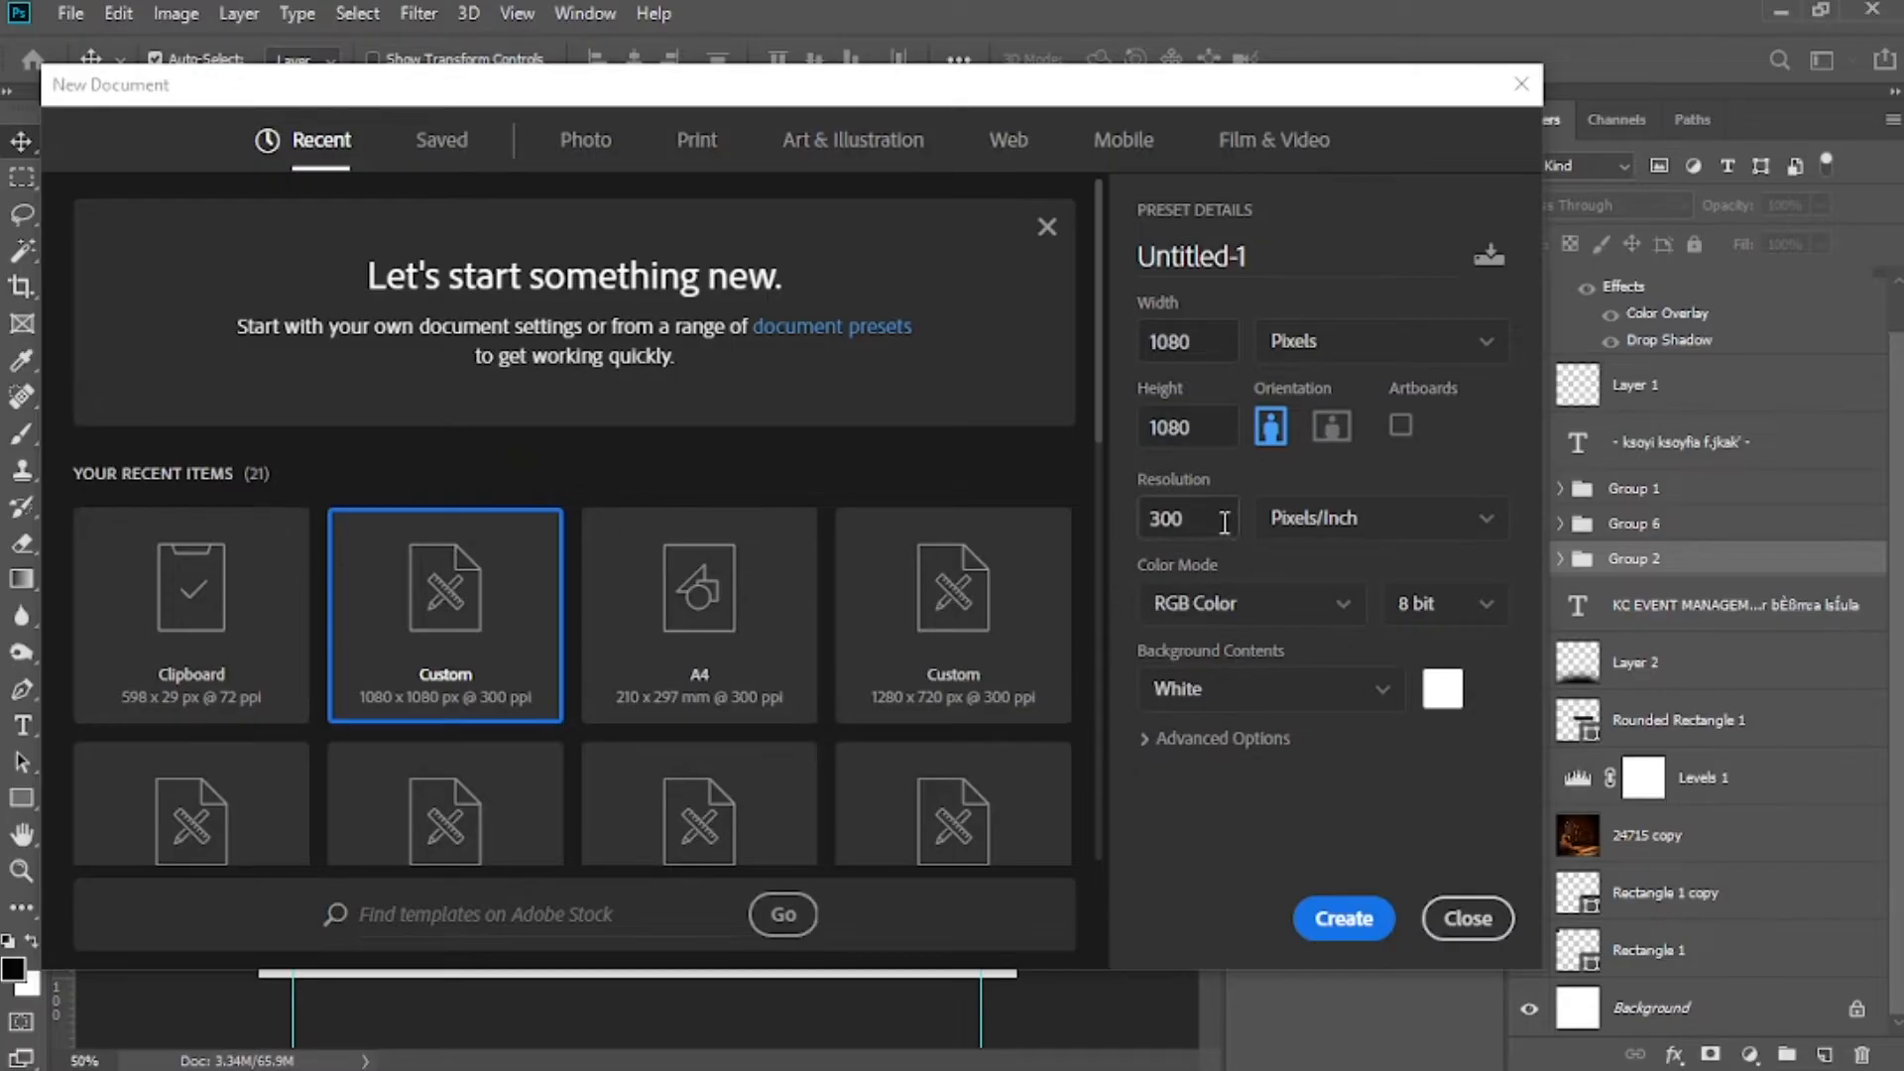
left_click(1220, 518)
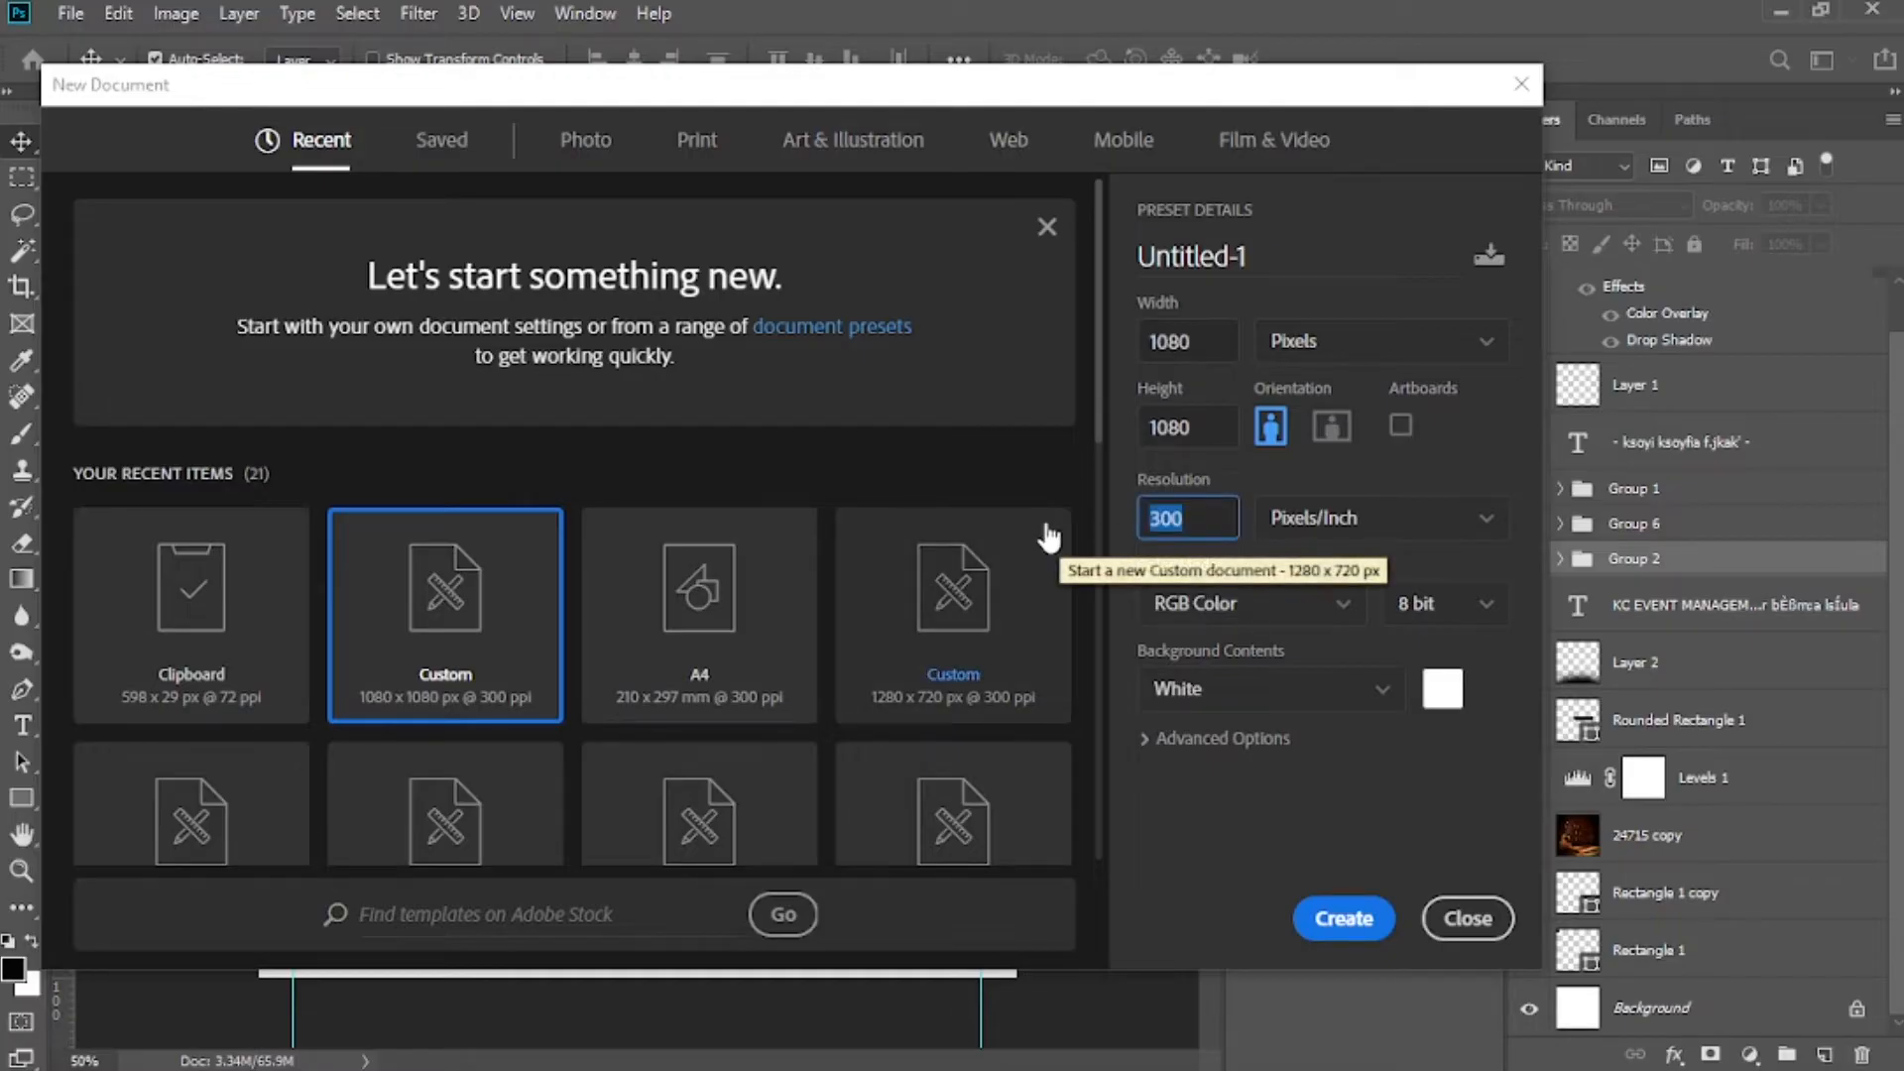
type("72")
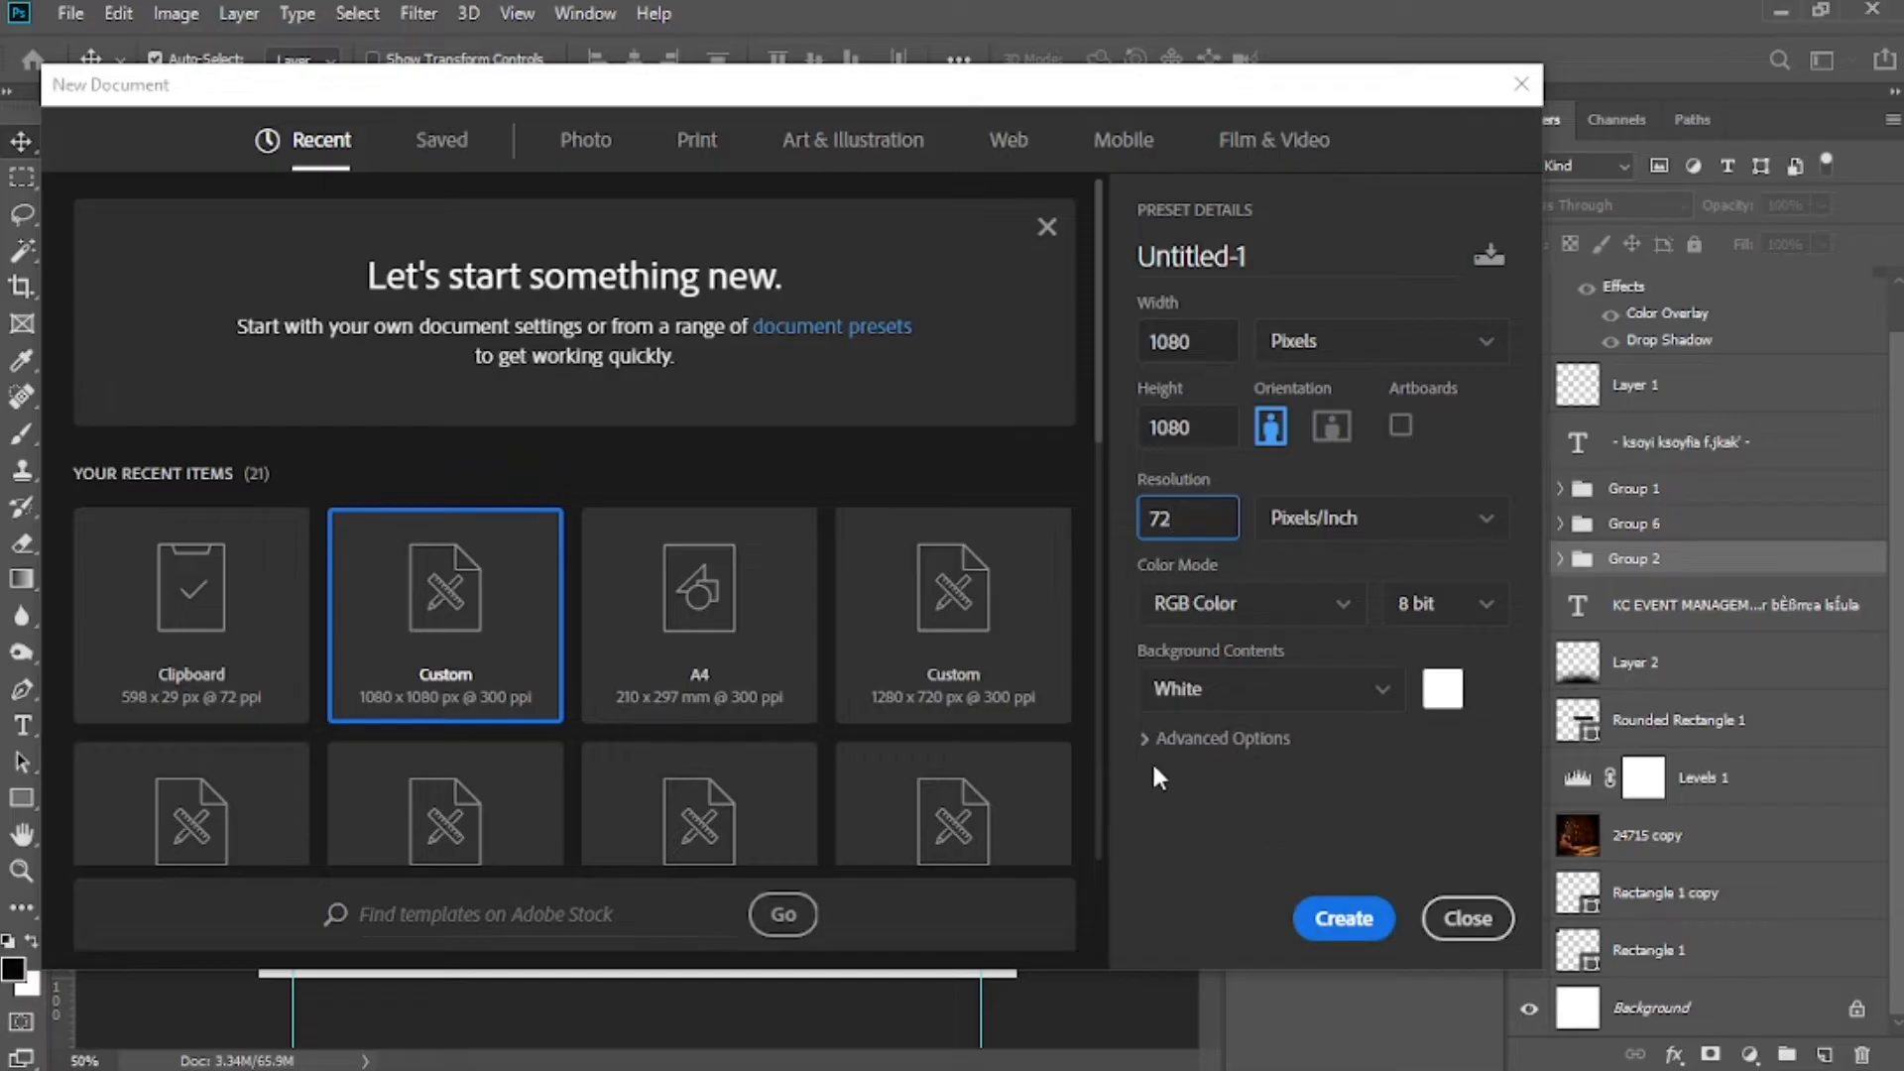
left_click(1346, 919)
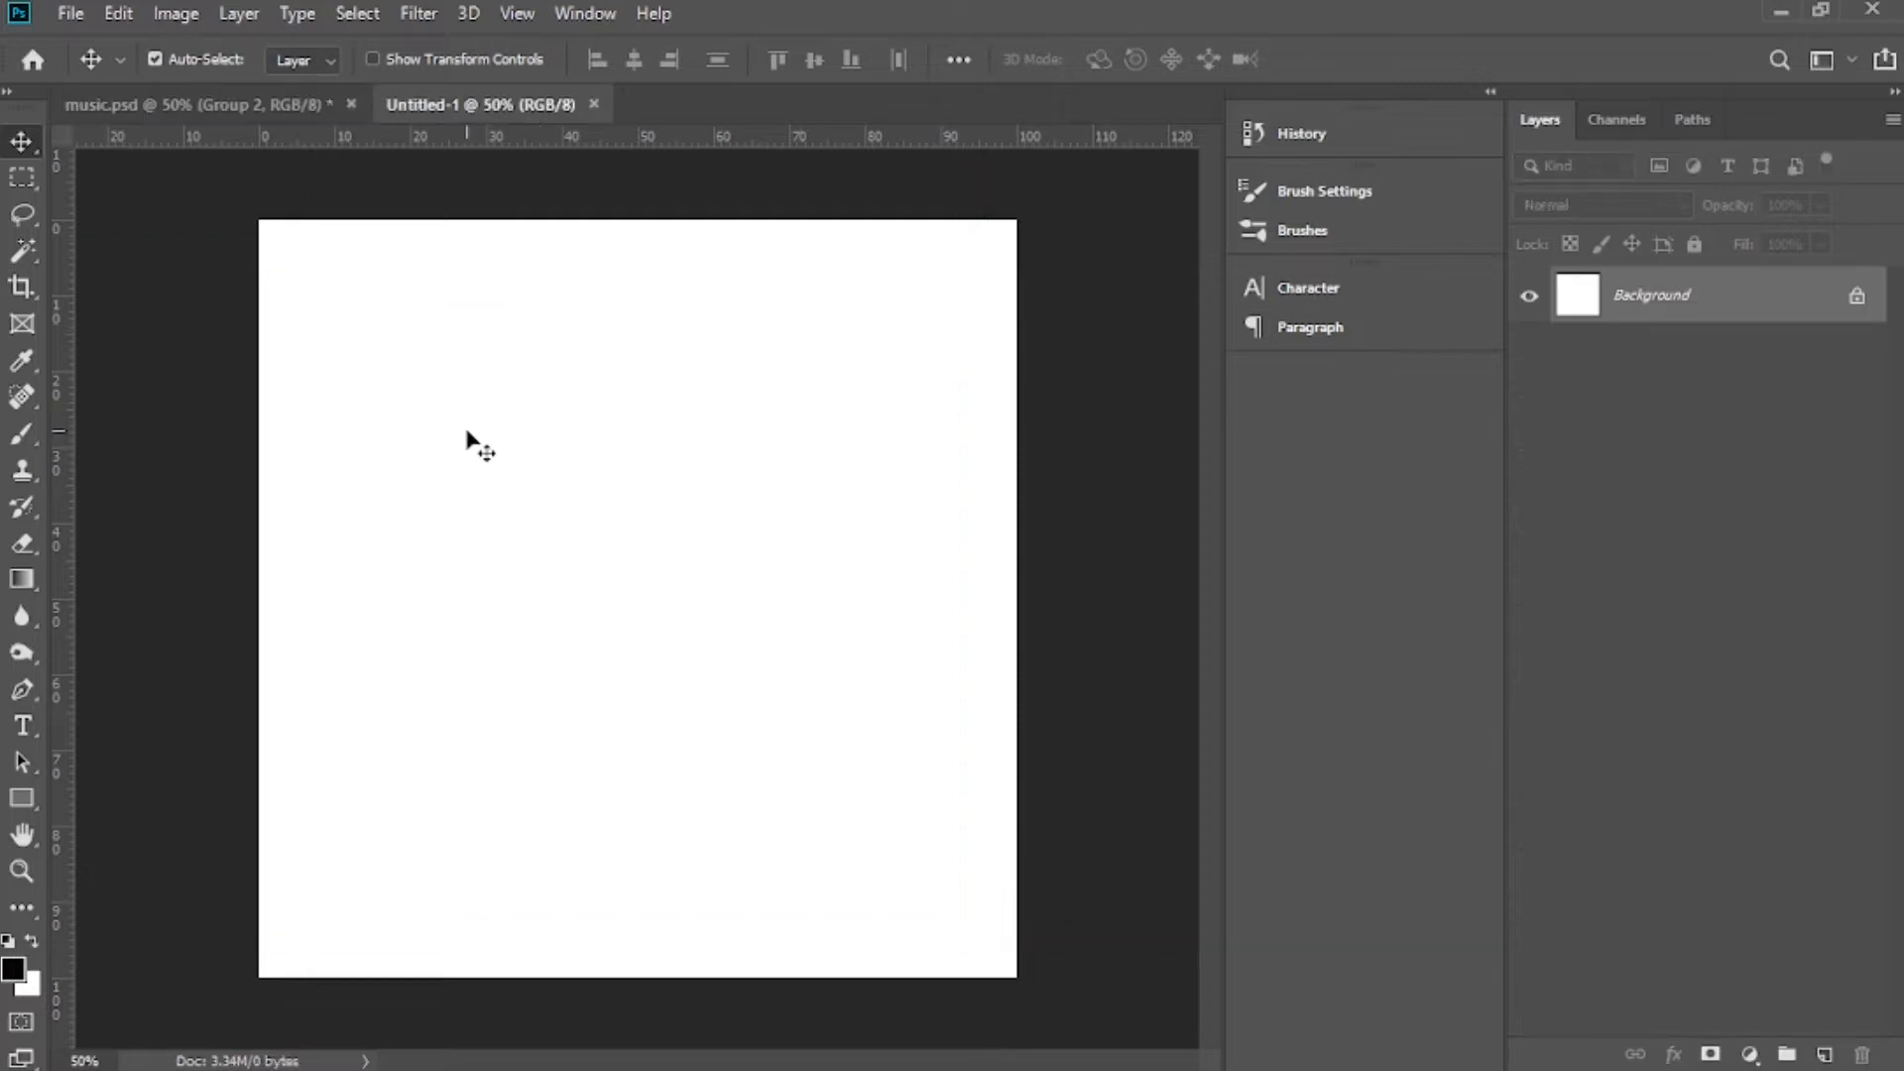
Add a black 50 x 50 px square shape to the canvas with the Rectangle tool
left_click(22, 834)
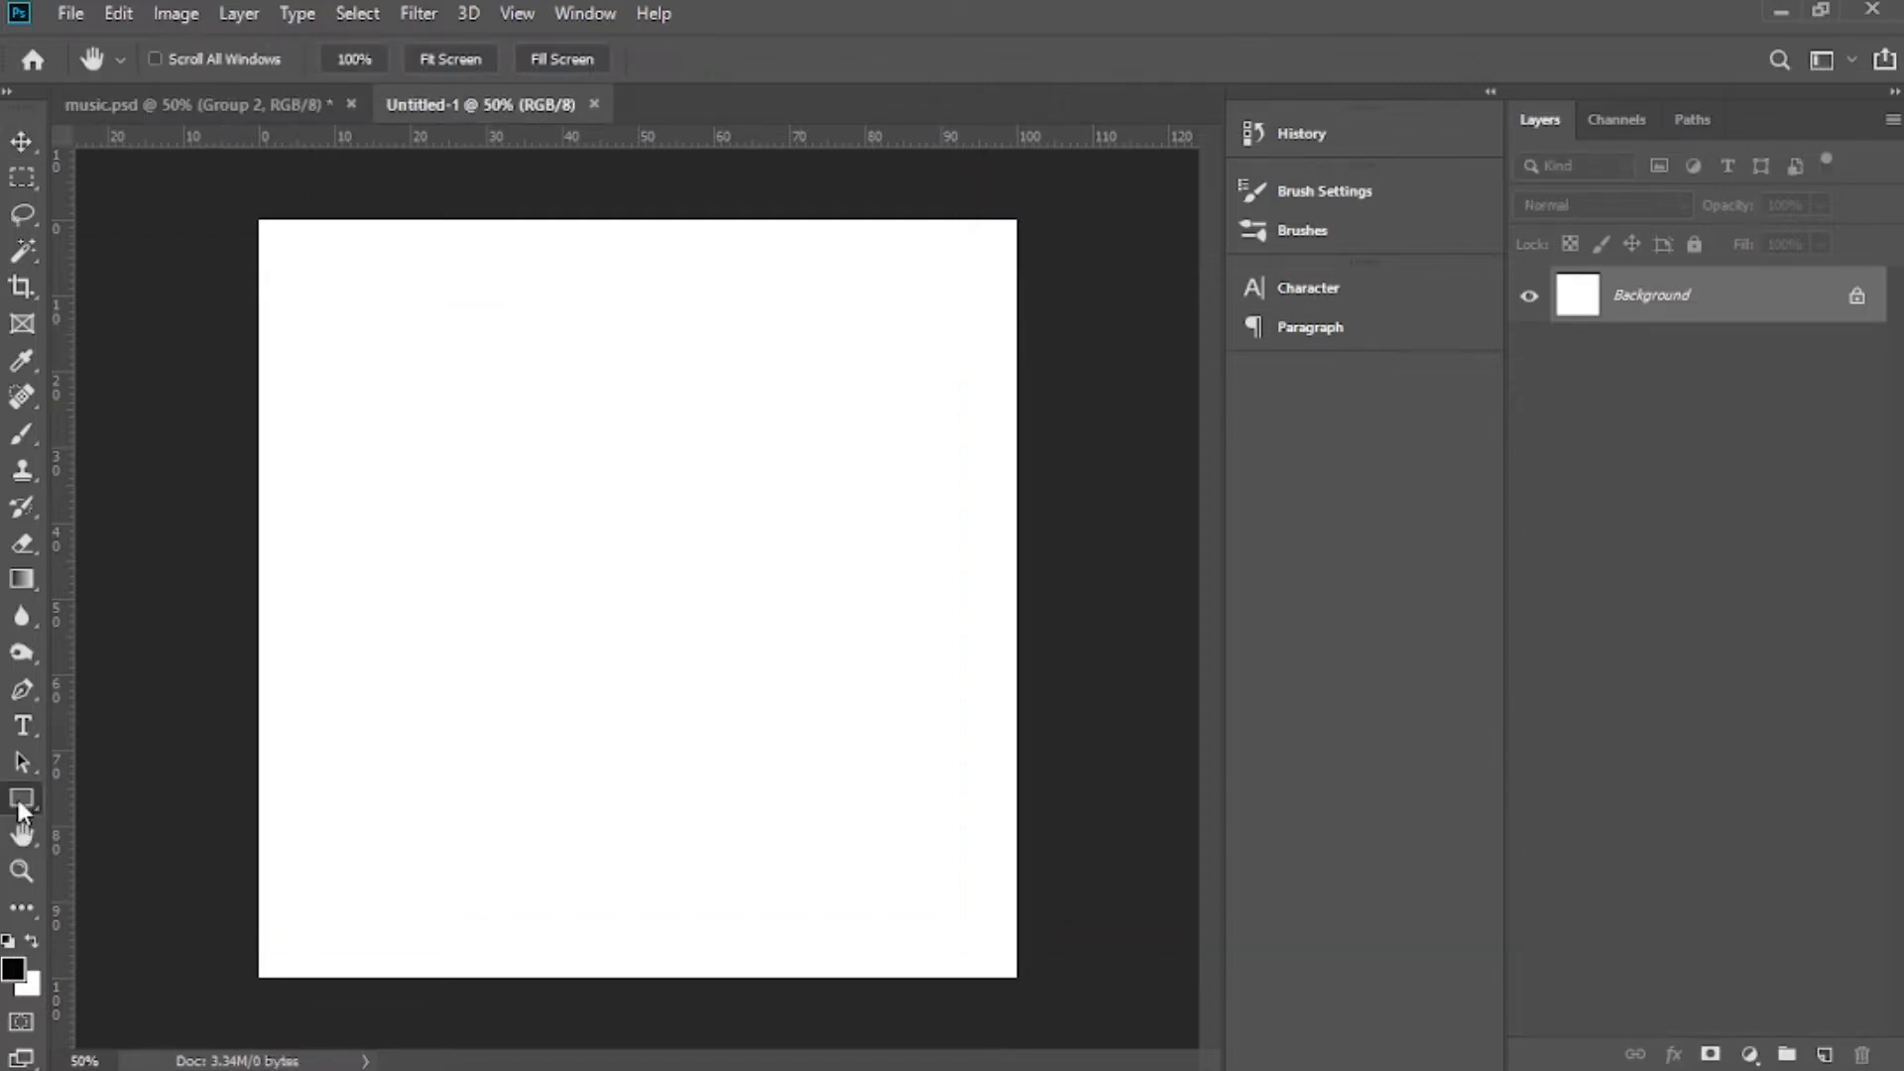
left_click(20, 805)
left_click_drag(20, 808, 127, 796)
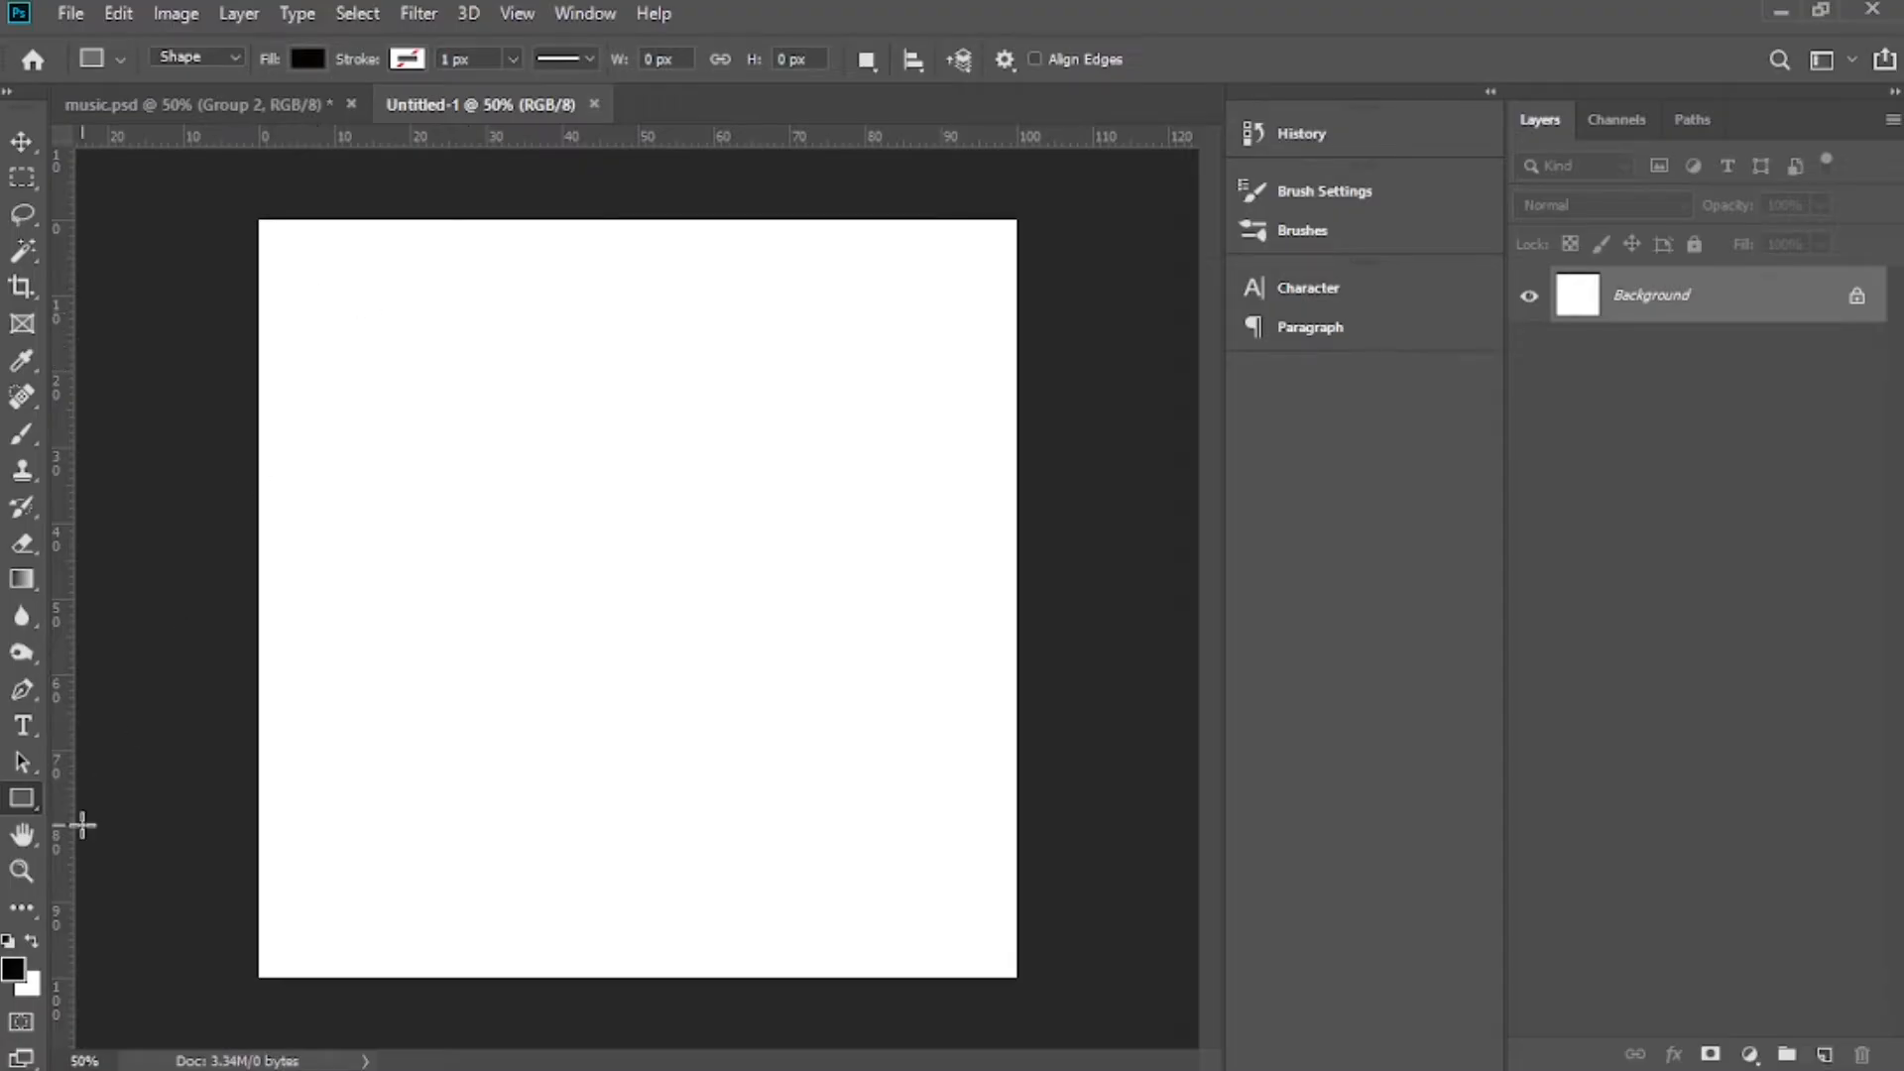
left_click(443, 568)
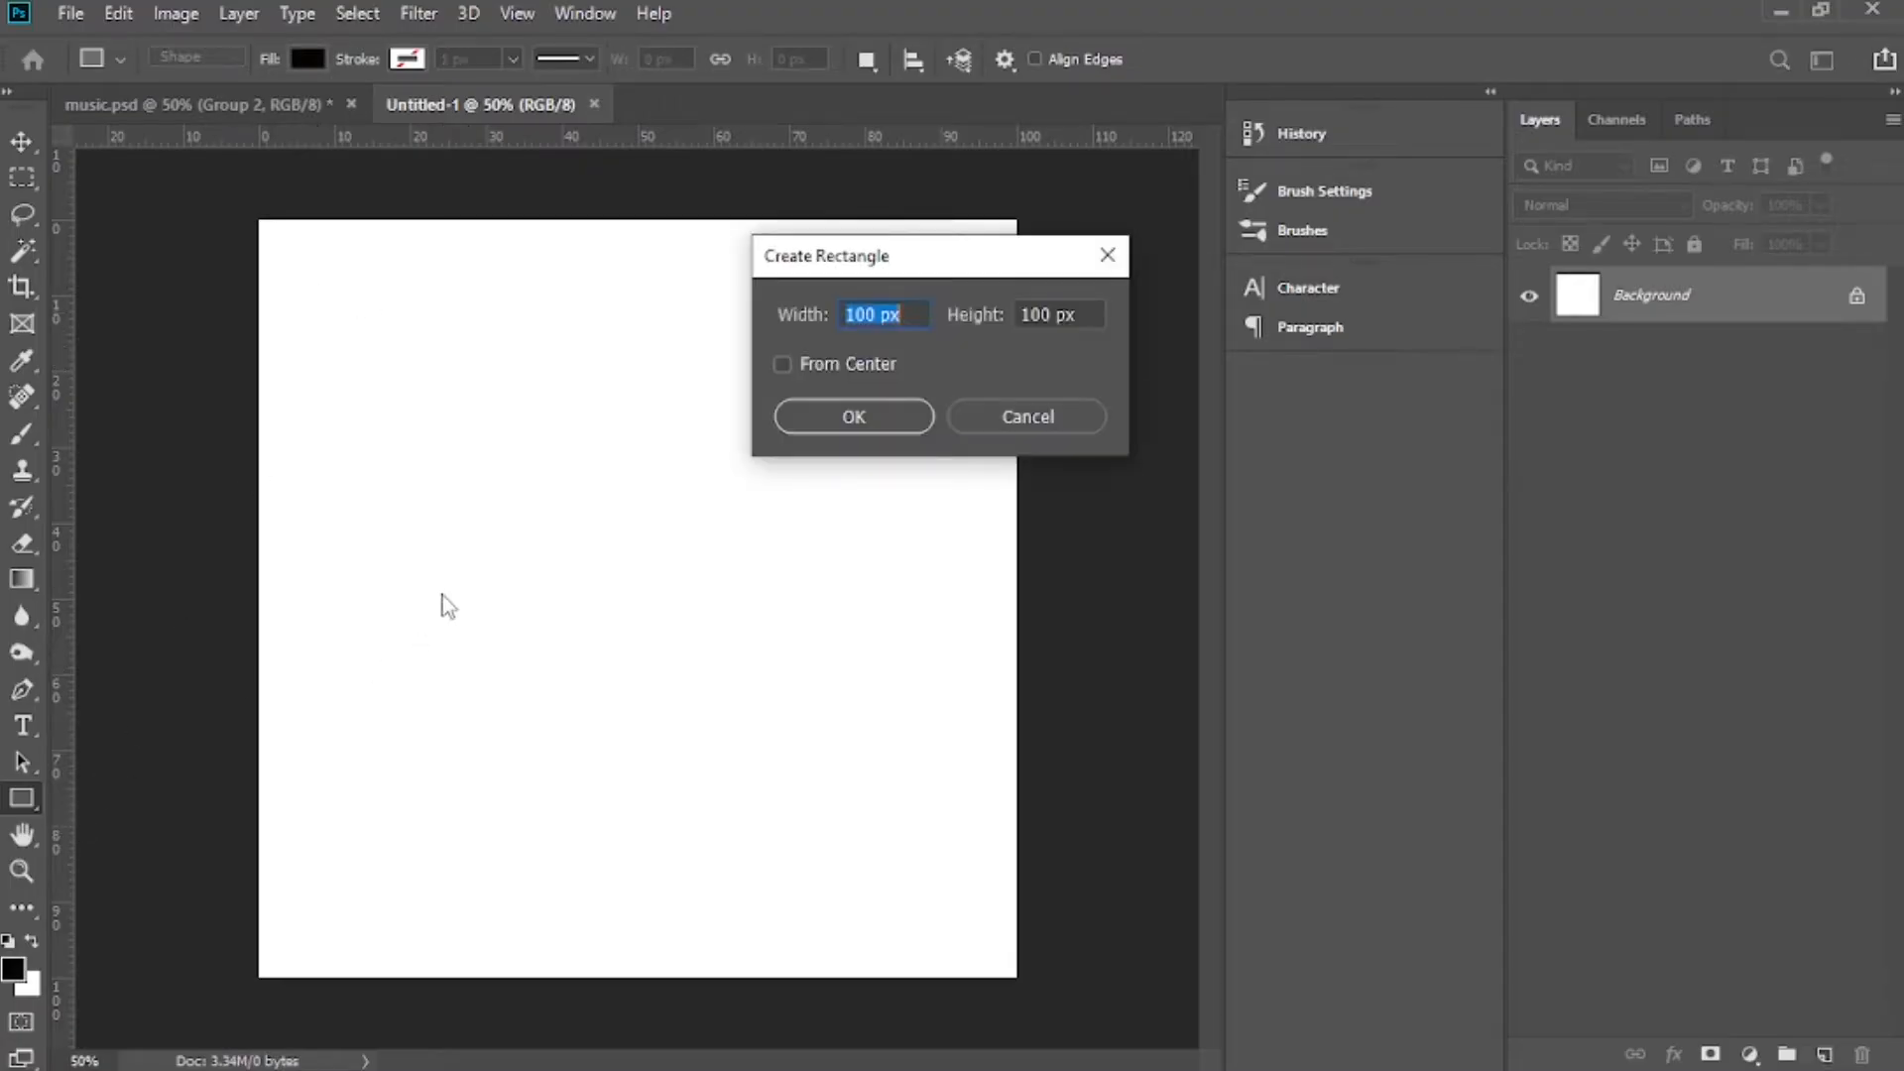
type("50")
key("Tab")
type("50")
left_click(909, 409)
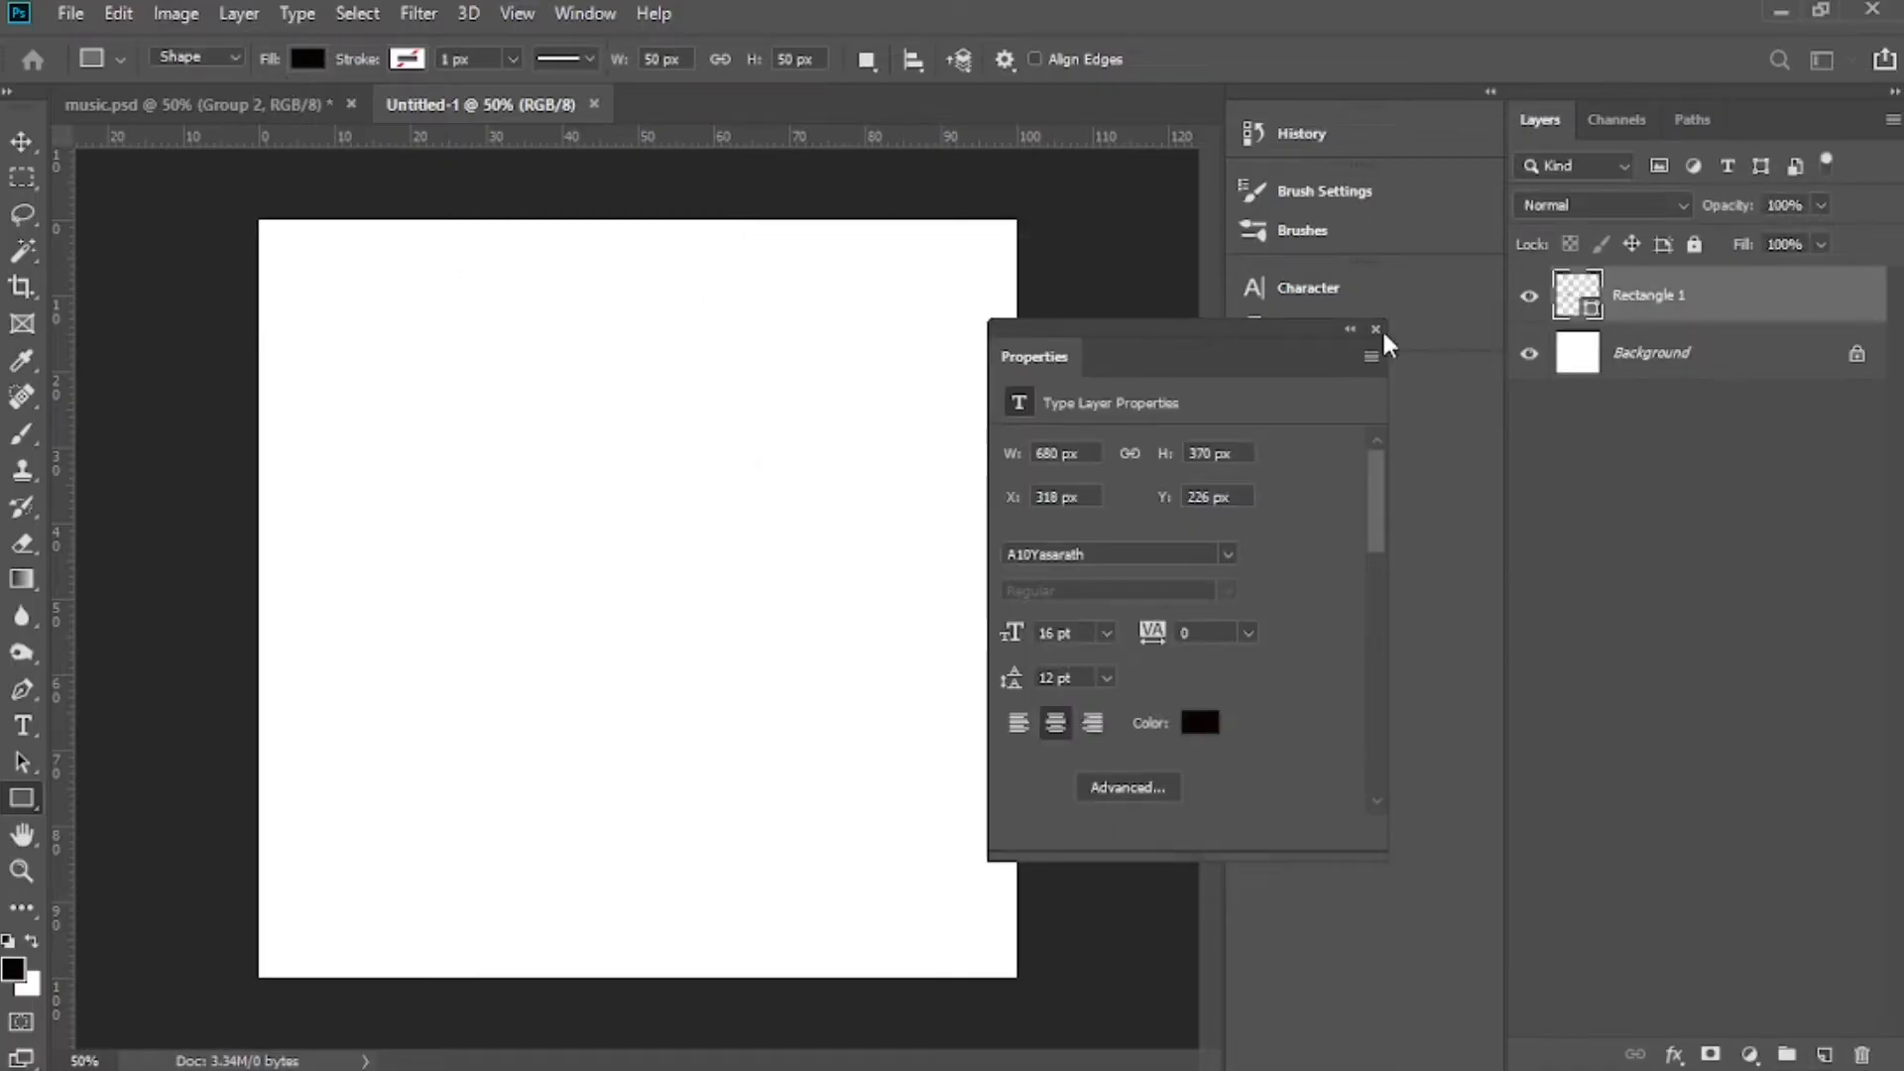
left_click(1376, 329)
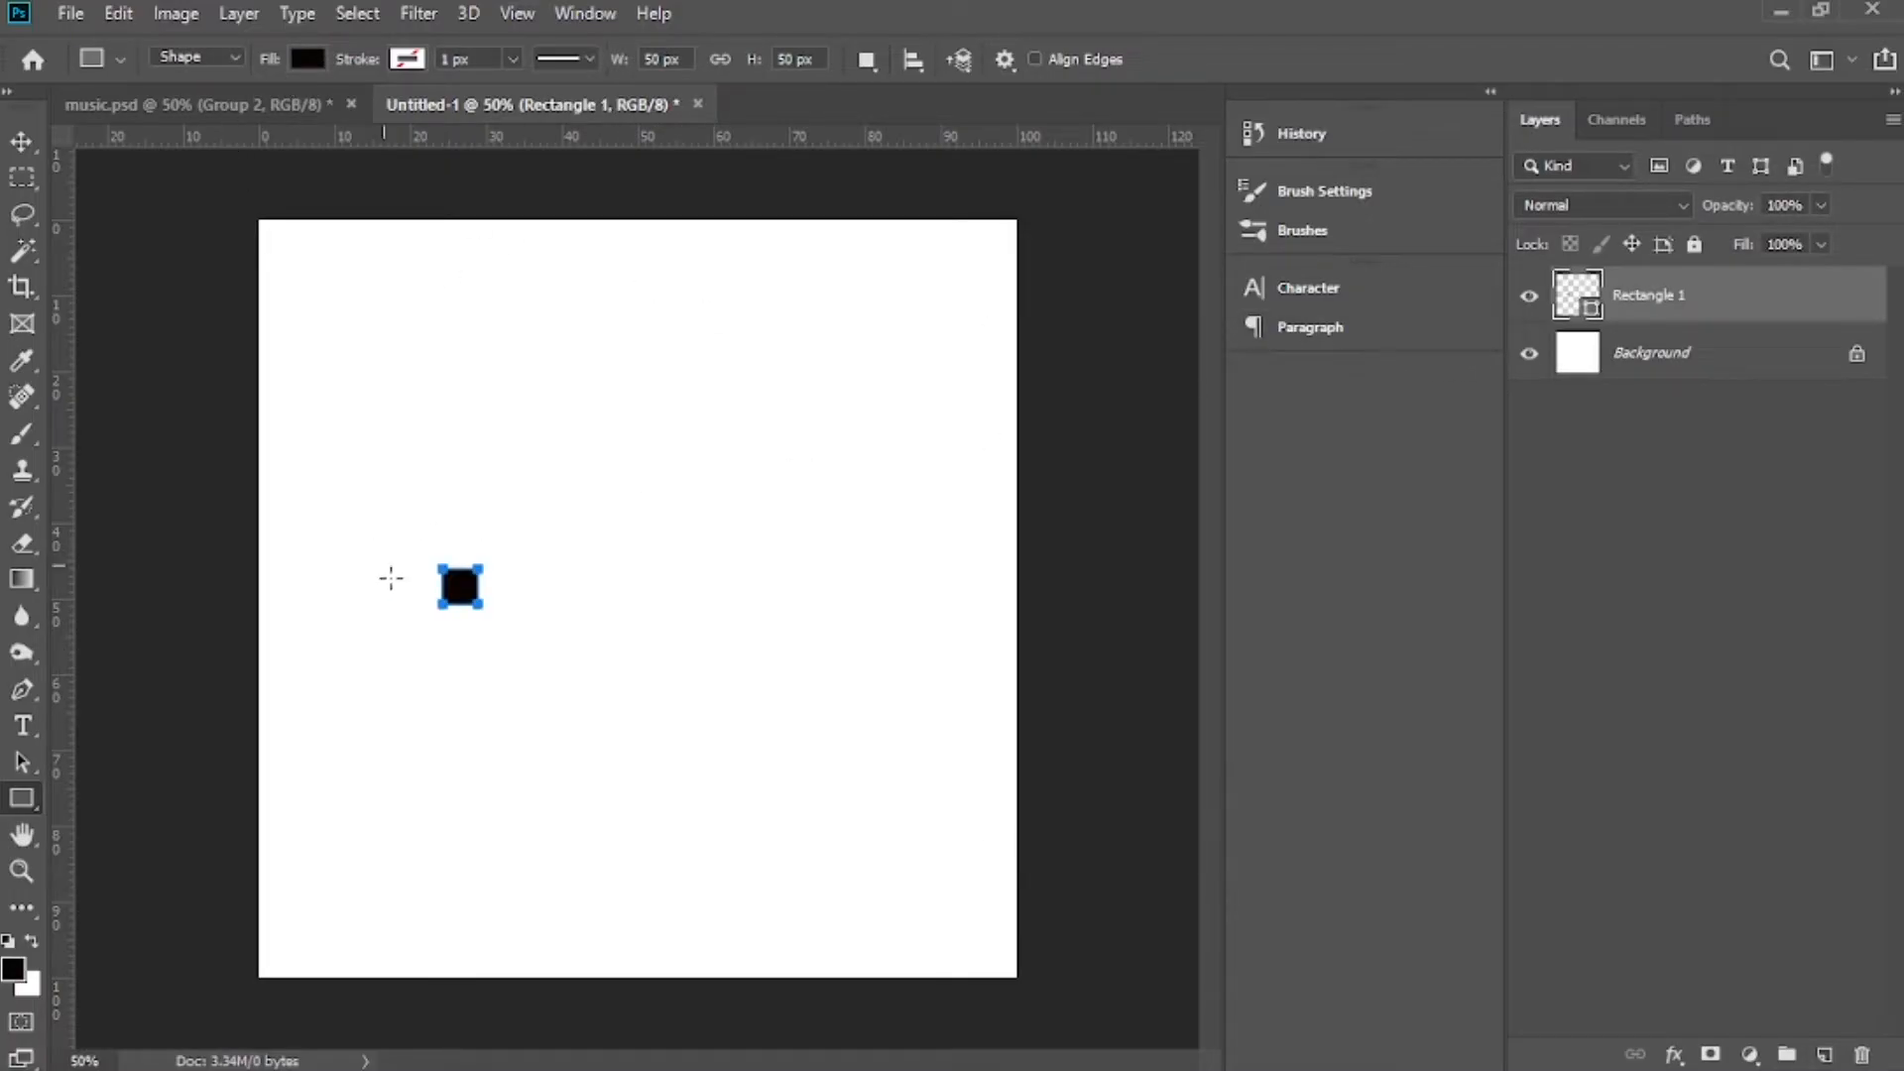
Set alignment to Canvas and align the square to the canvas's top-left corner
left_click(21, 141)
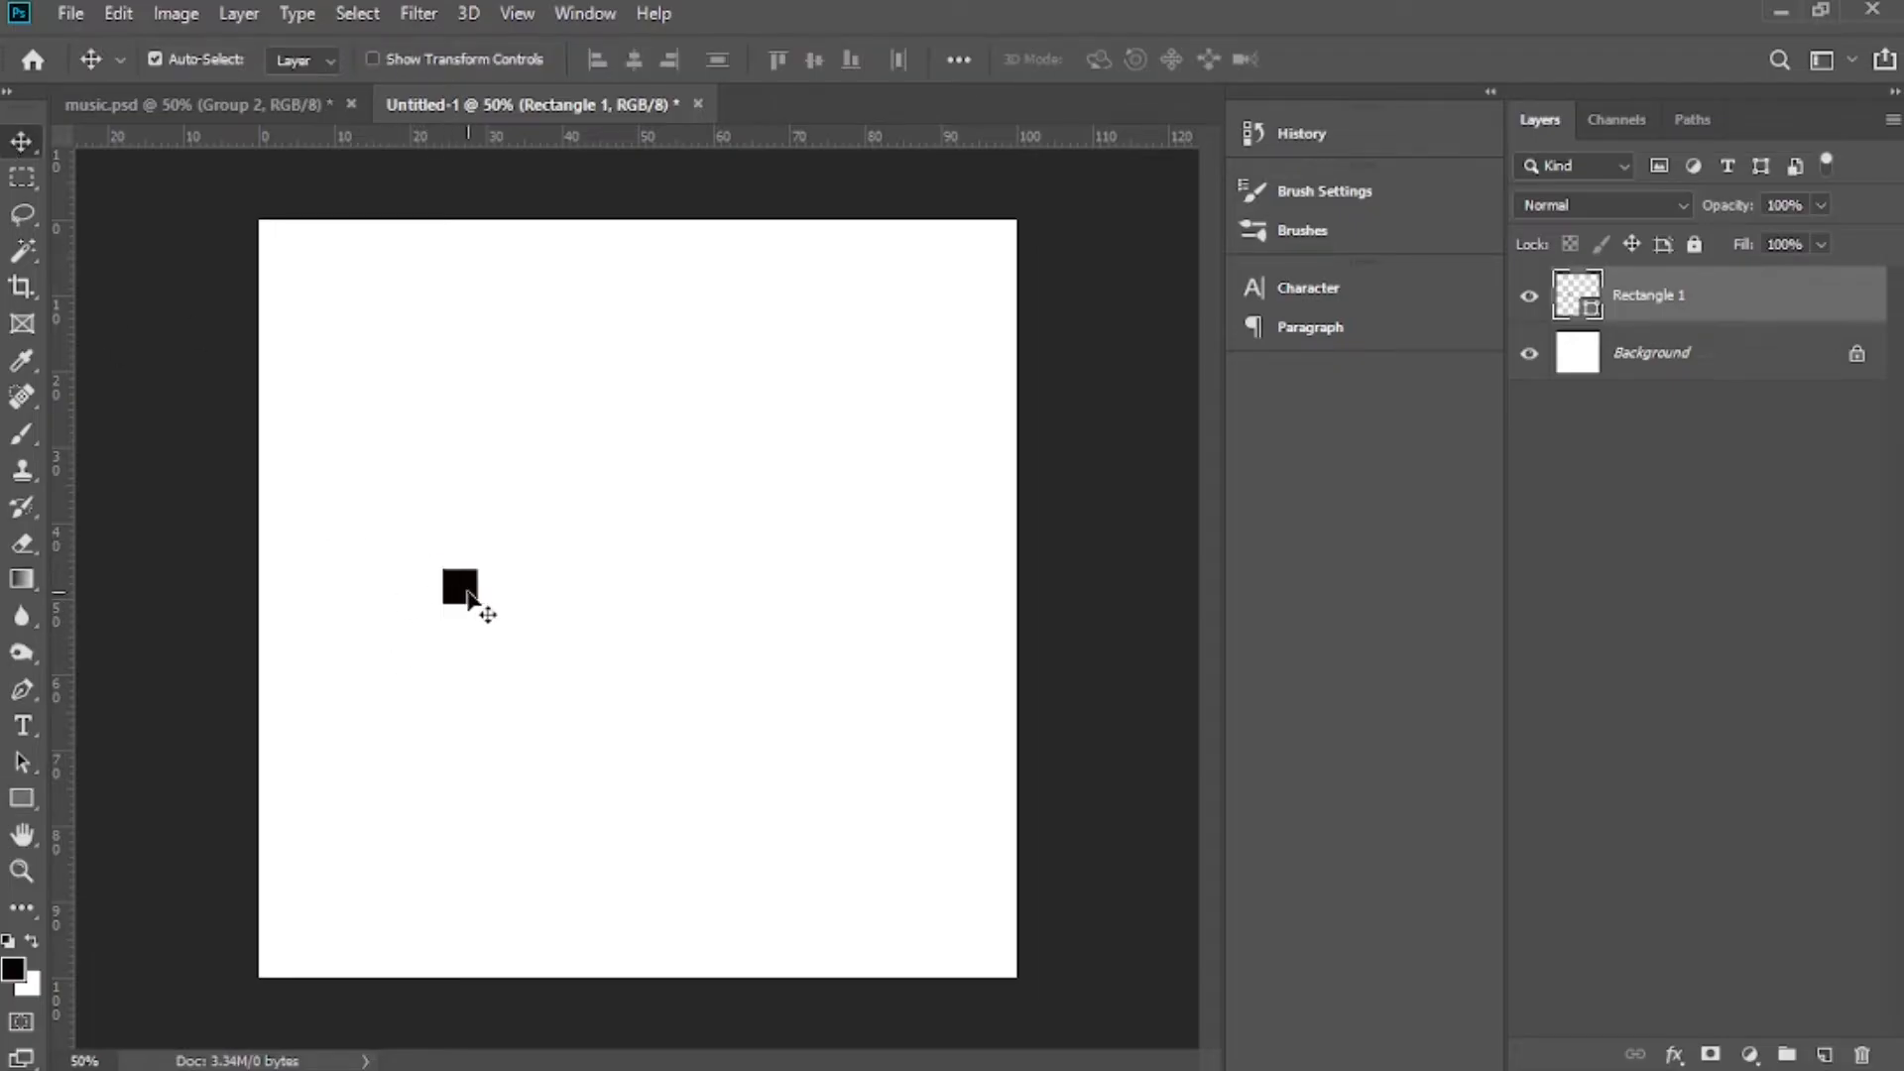
left_click(956, 60)
left_click(1016, 315)
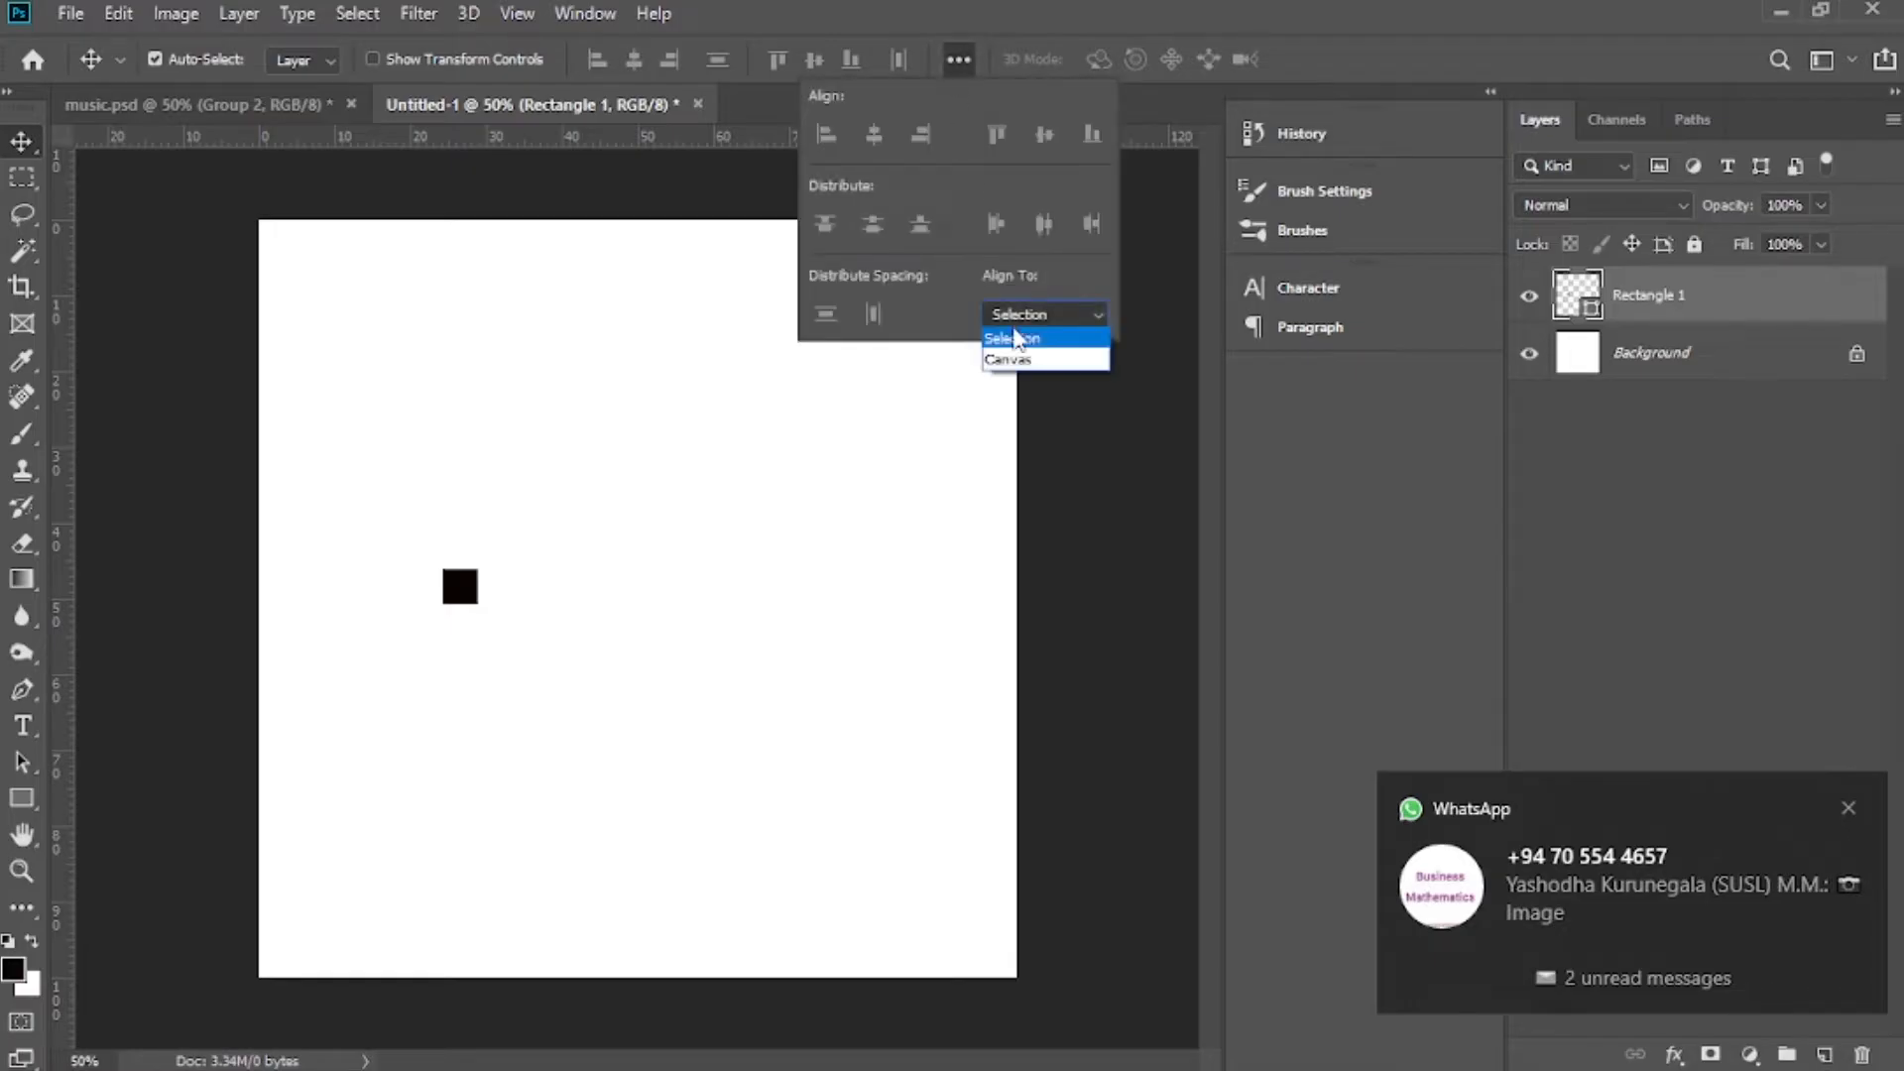
left_click(1021, 357)
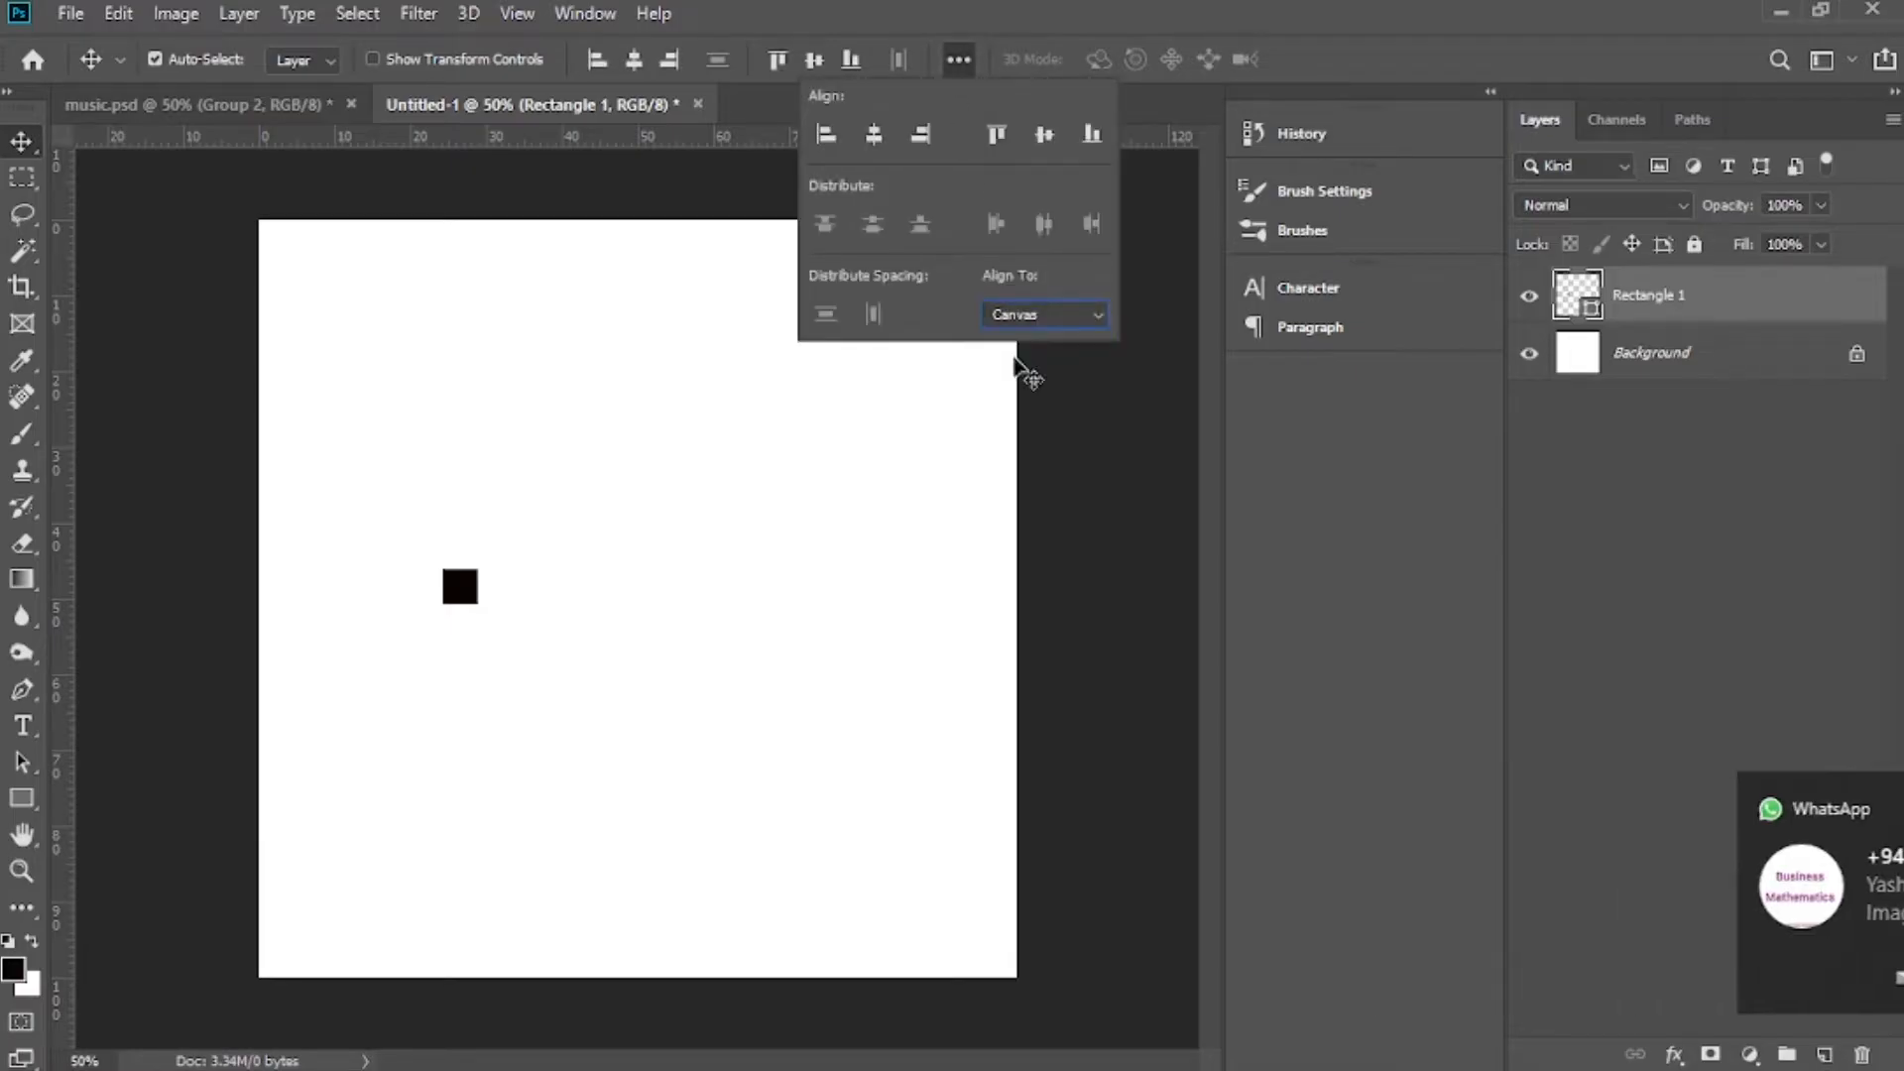
left_click(832, 139)
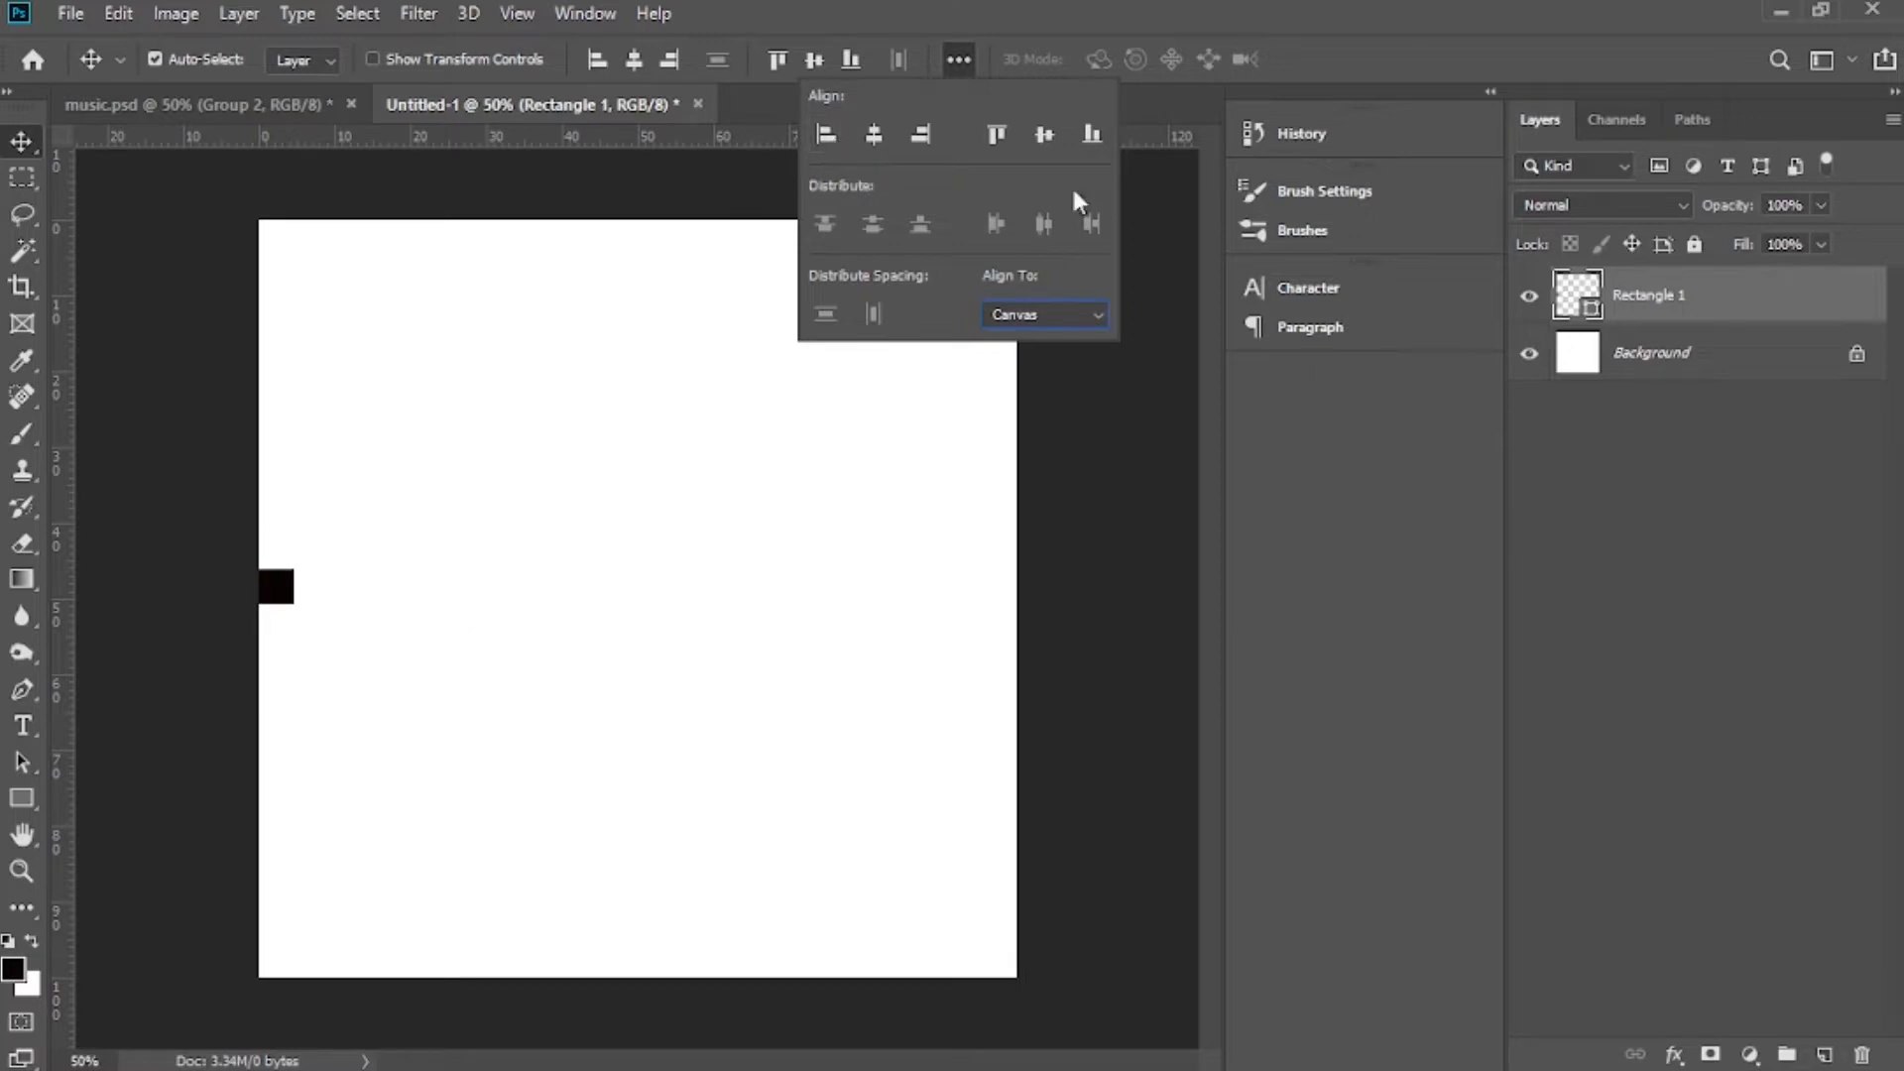
left_click(996, 135)
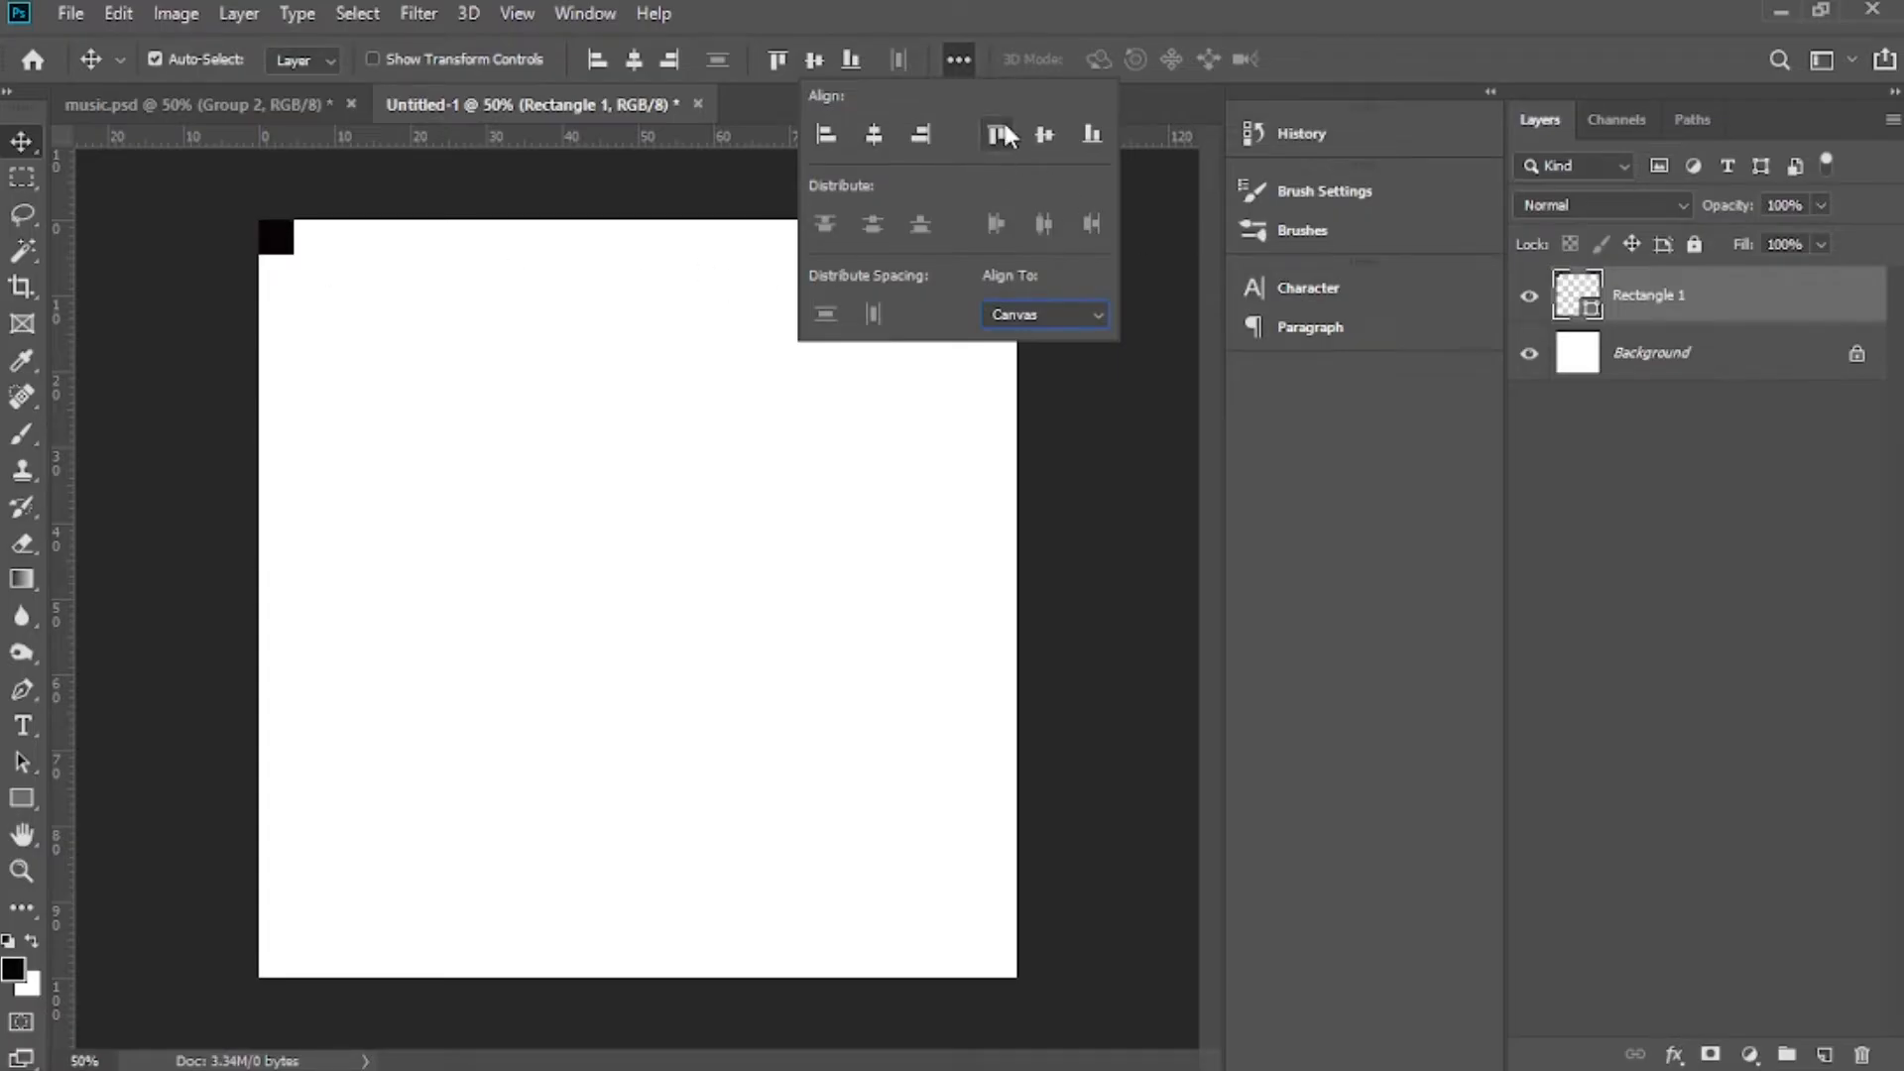
Duplicate the square, undo the extra second copy, and align the remaining copy to the canvas's bottom-right corner
left_click(279, 252)
left_click_drag(277, 254, 544, 502)
mouse_move(544, 503)
left_mouse_down()
mouse_move(528, 532)
mouse_move(539, 511)
left_mouse_up()
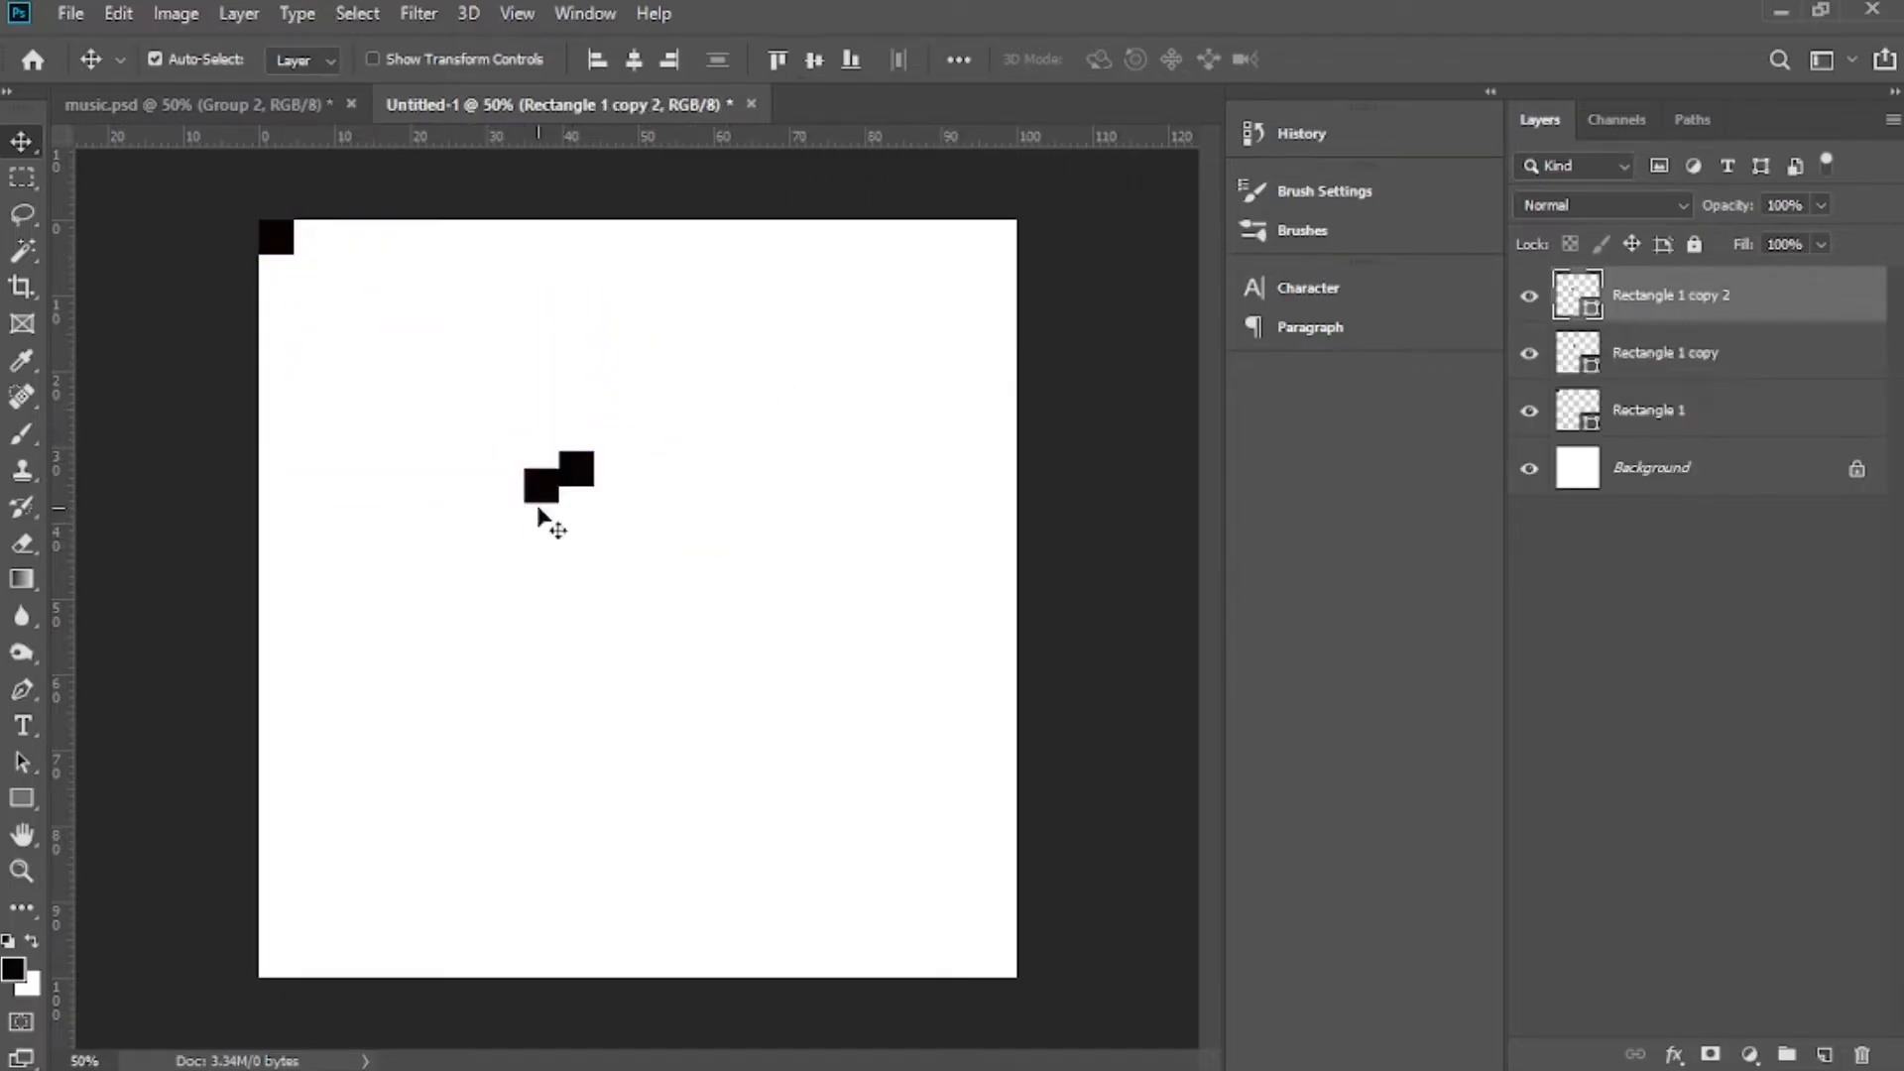
key("ctrl+z")
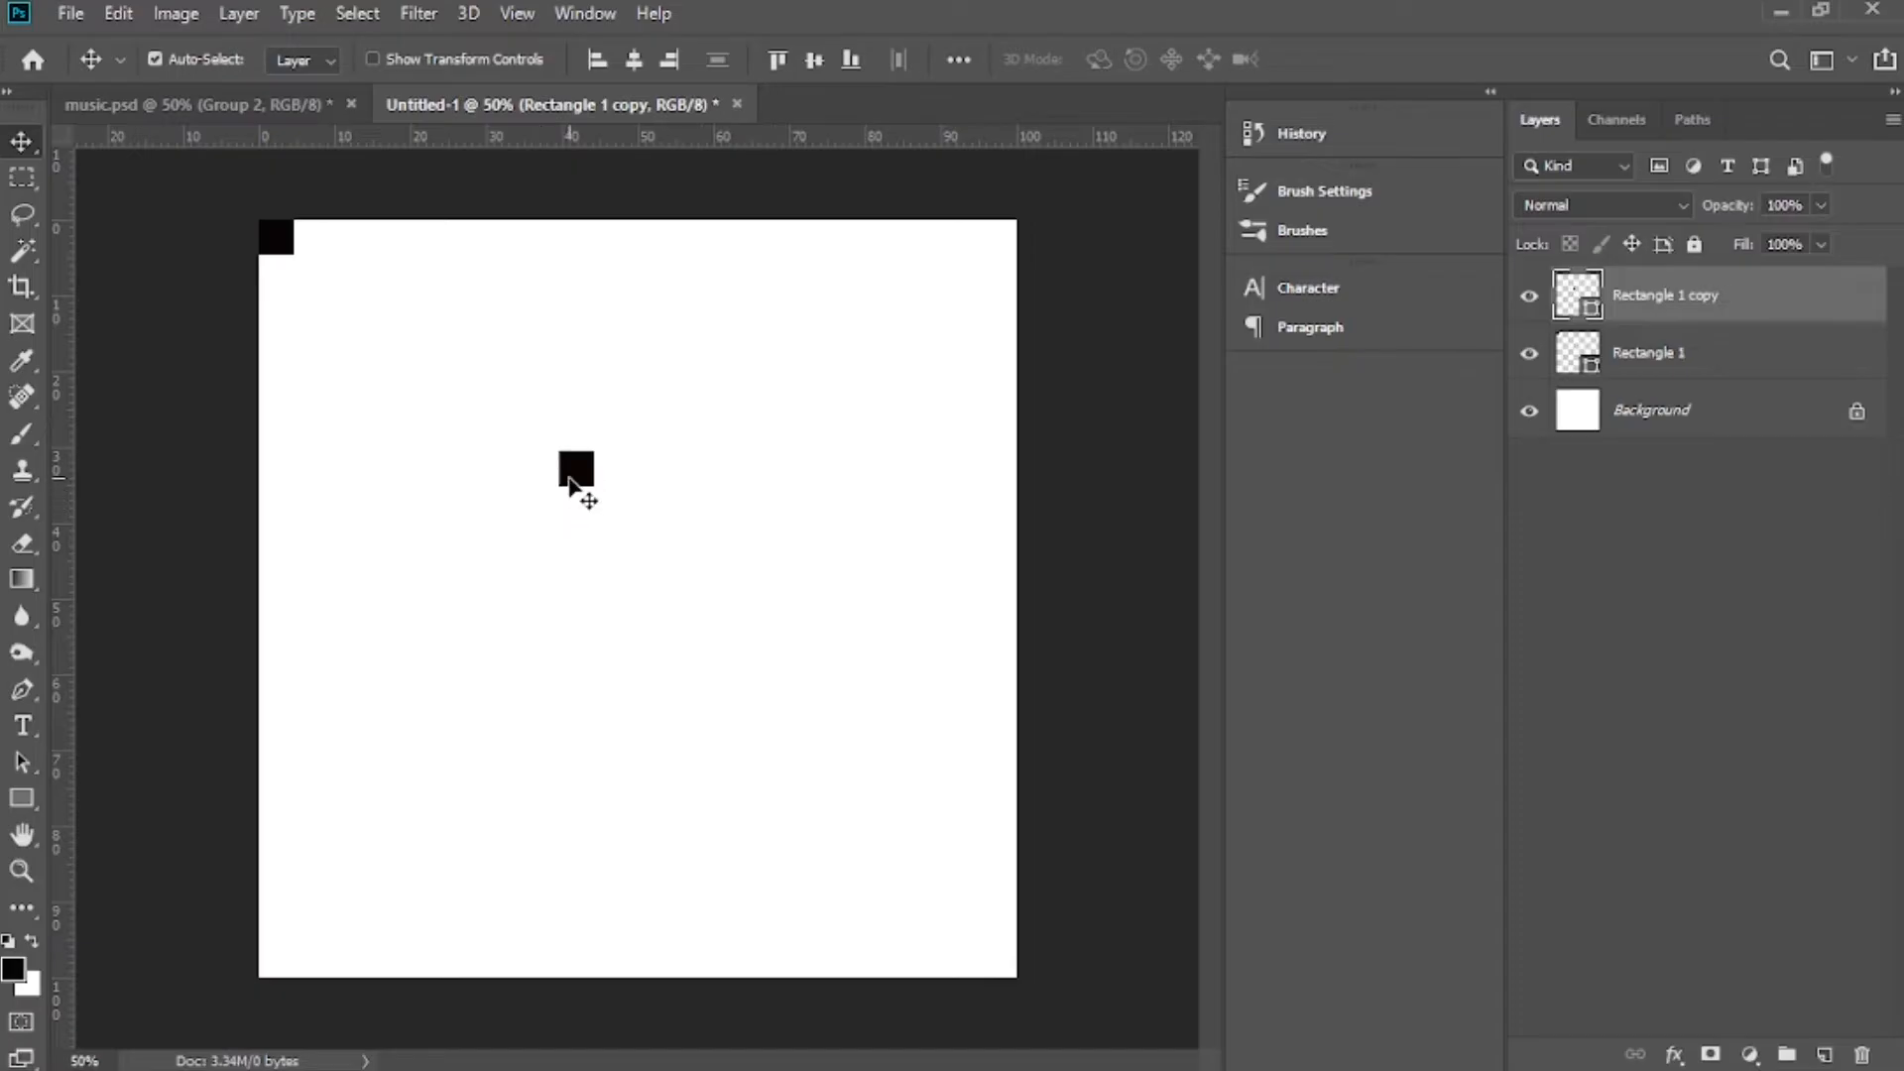
left_click(670, 60)
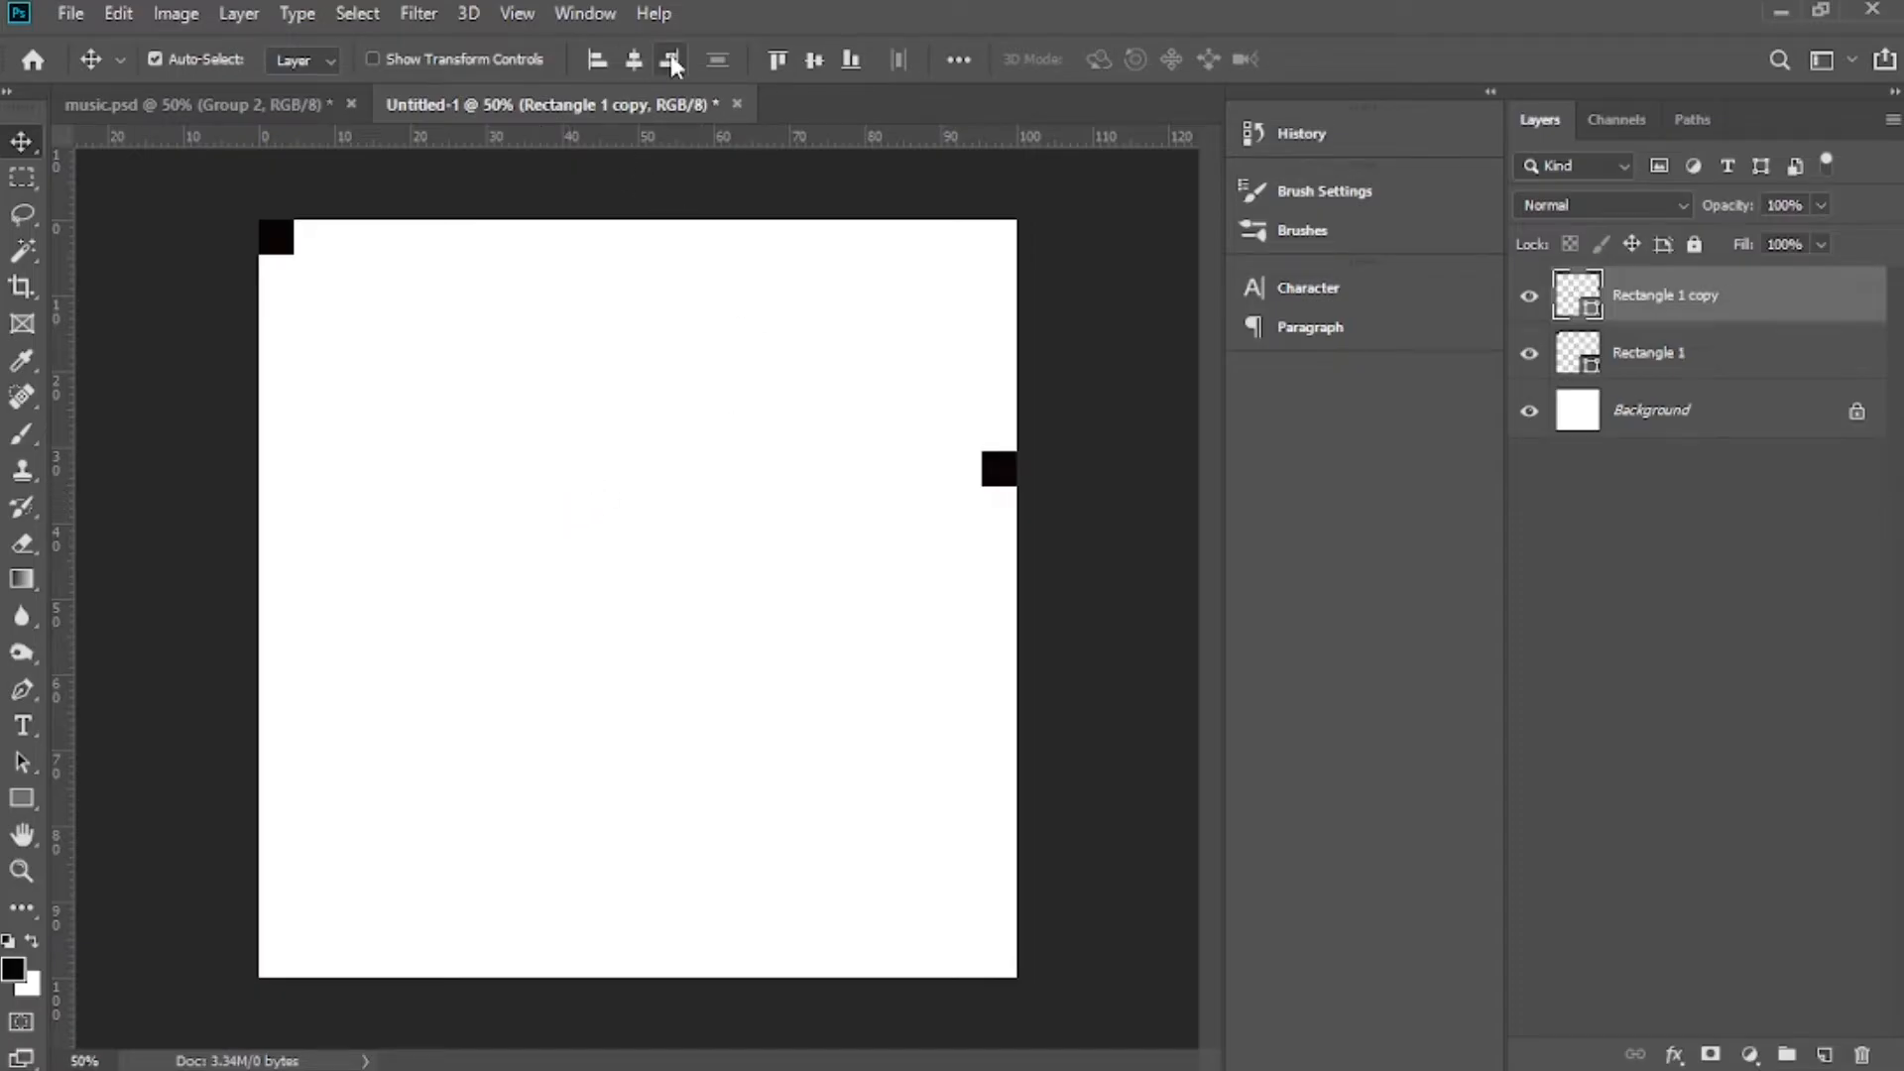
left_click(852, 61)
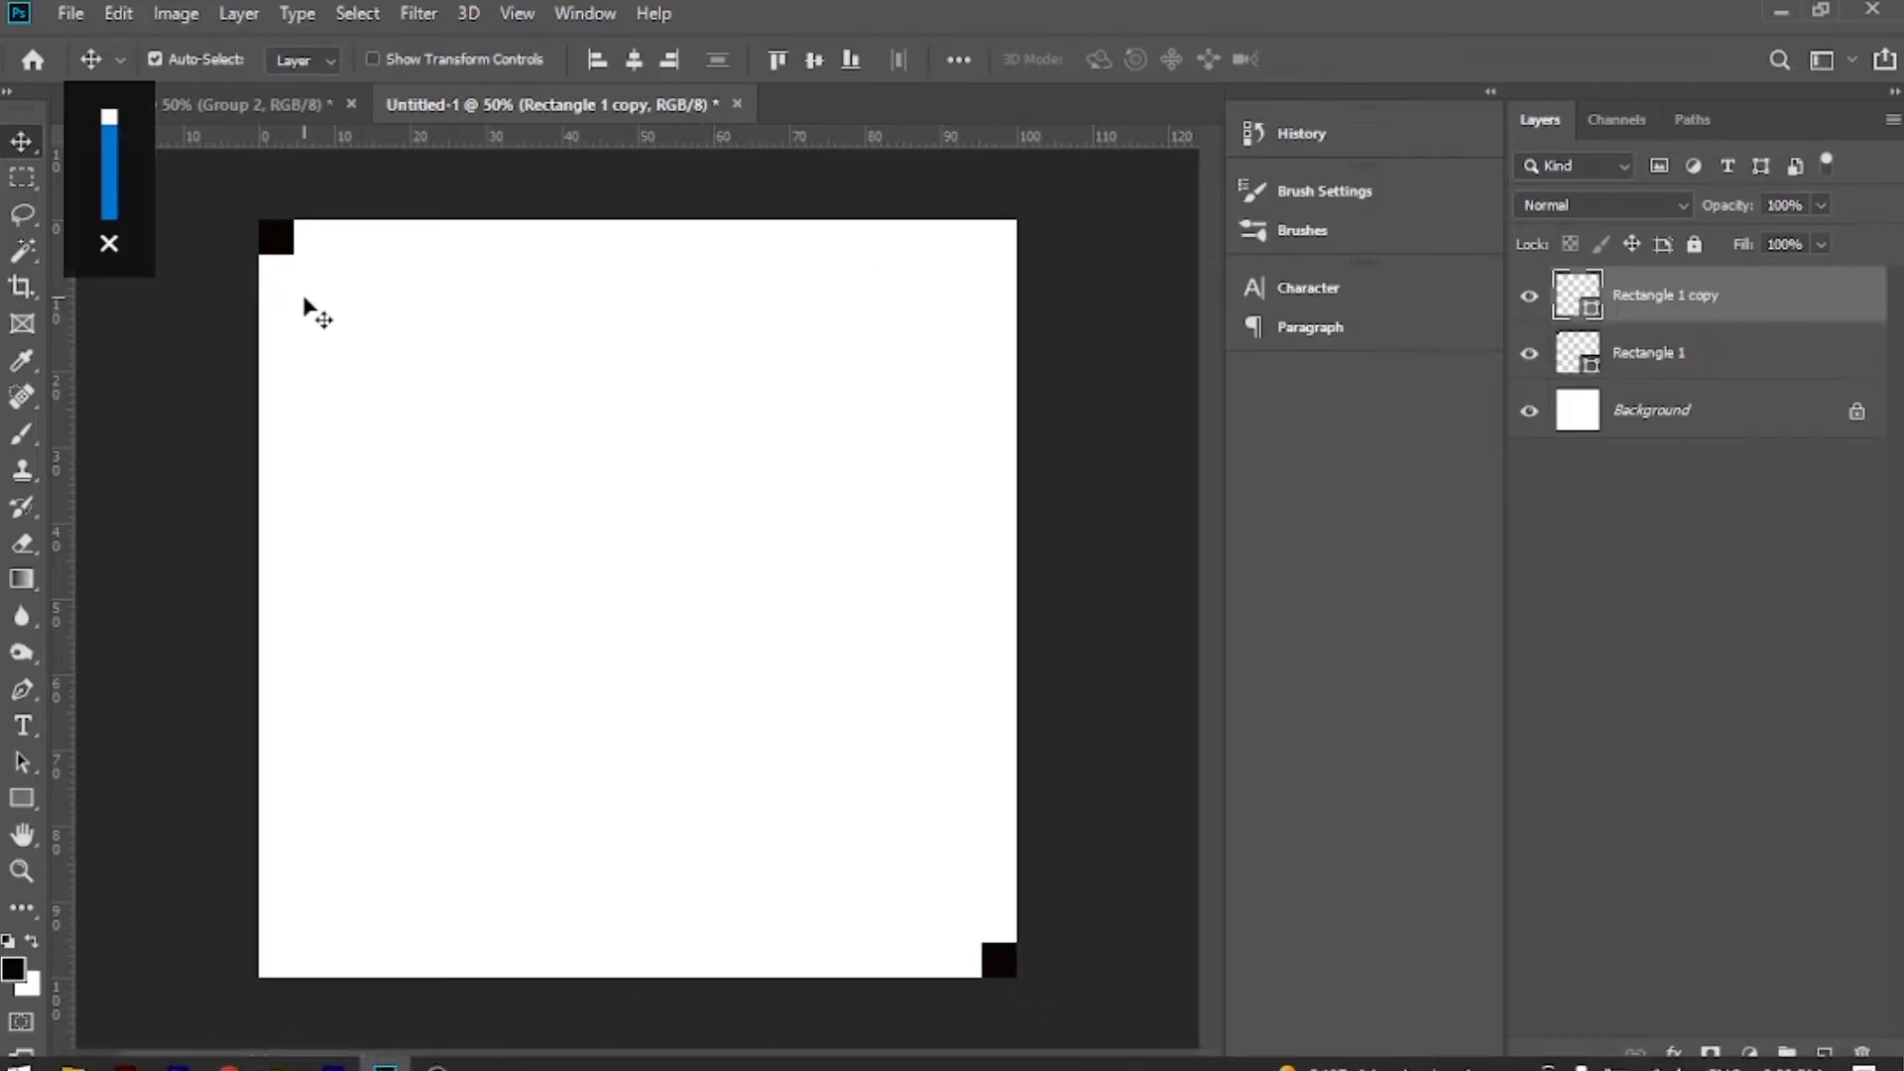
Place a vertical and a horizontal guide along the inner edges of the top-left square
left_click(285, 250)
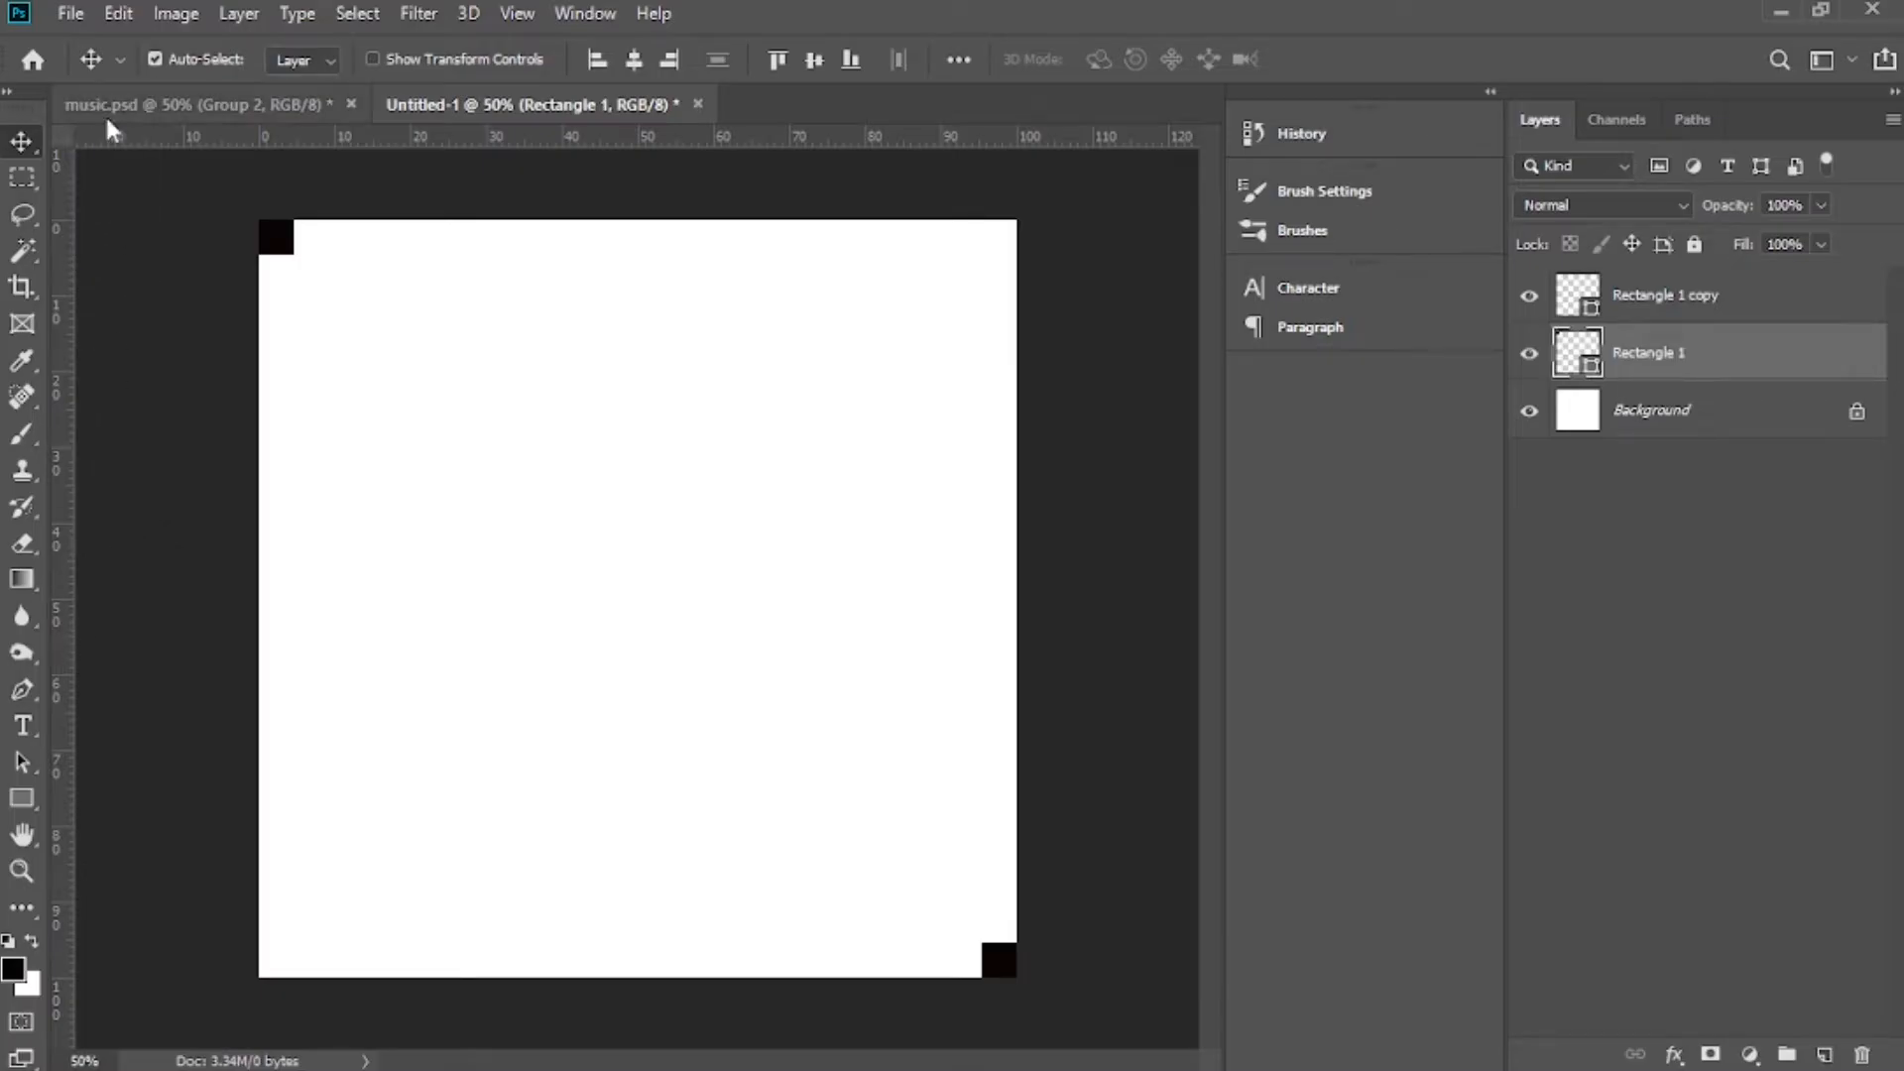
key("ctrl+r")
key("ctrl+r")
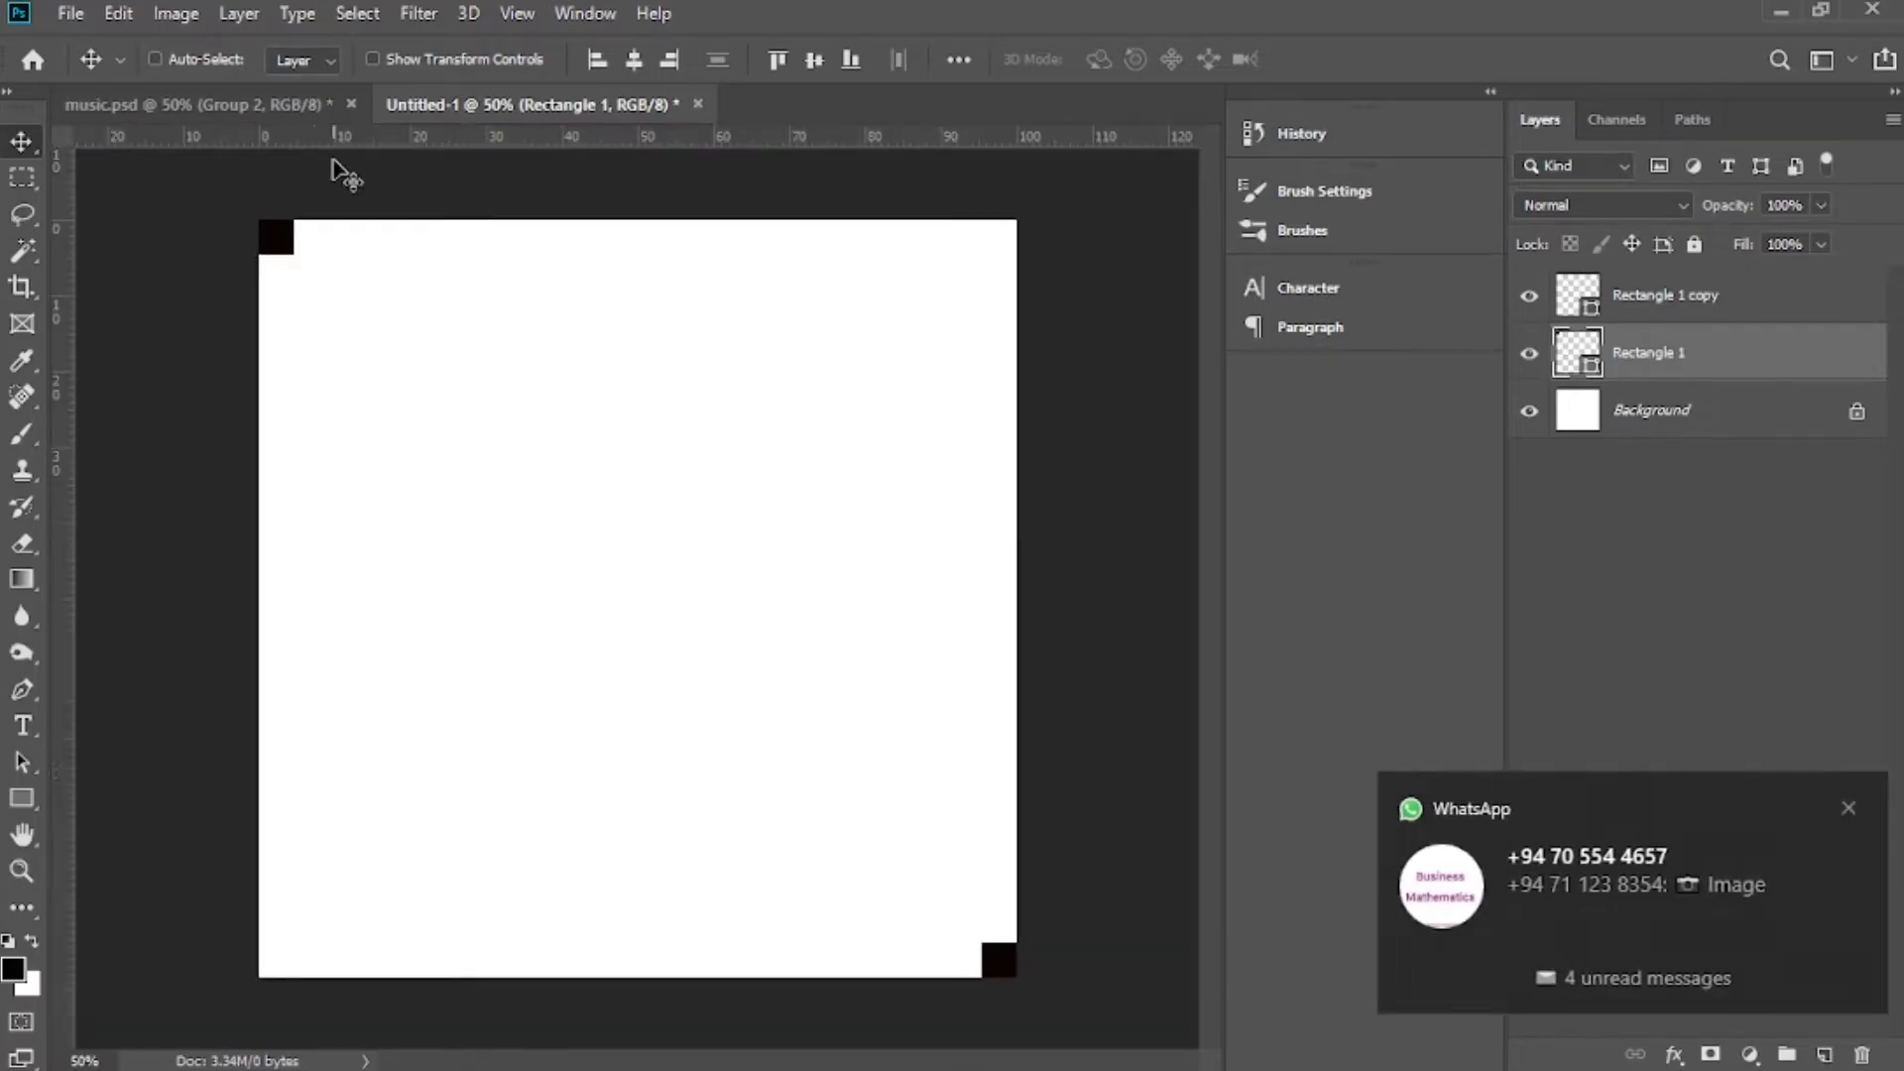
left_click_drag(63, 512, 293, 608)
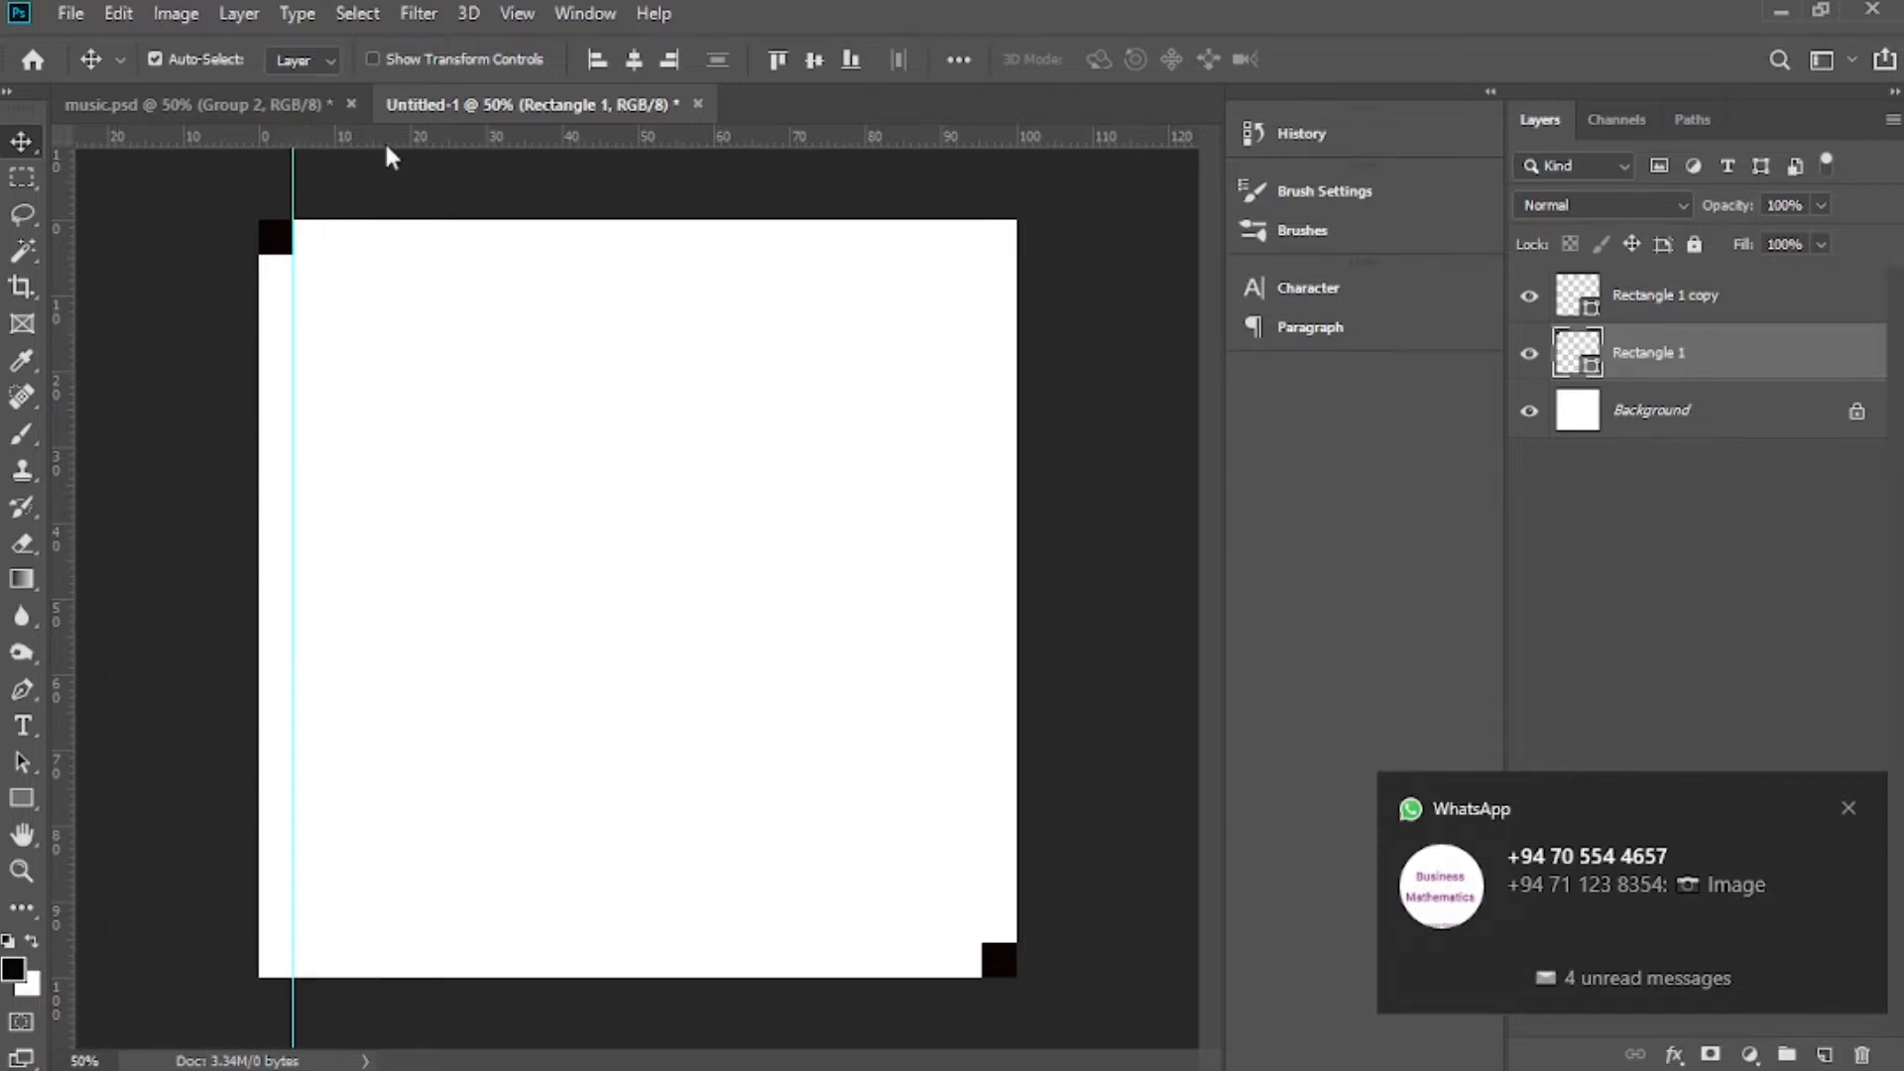
left_click_drag(389, 129, 387, 254)
Place vertical and horizontal guides along the inner edges of the bottom-right square, and delete both squares
left_click(993, 967)
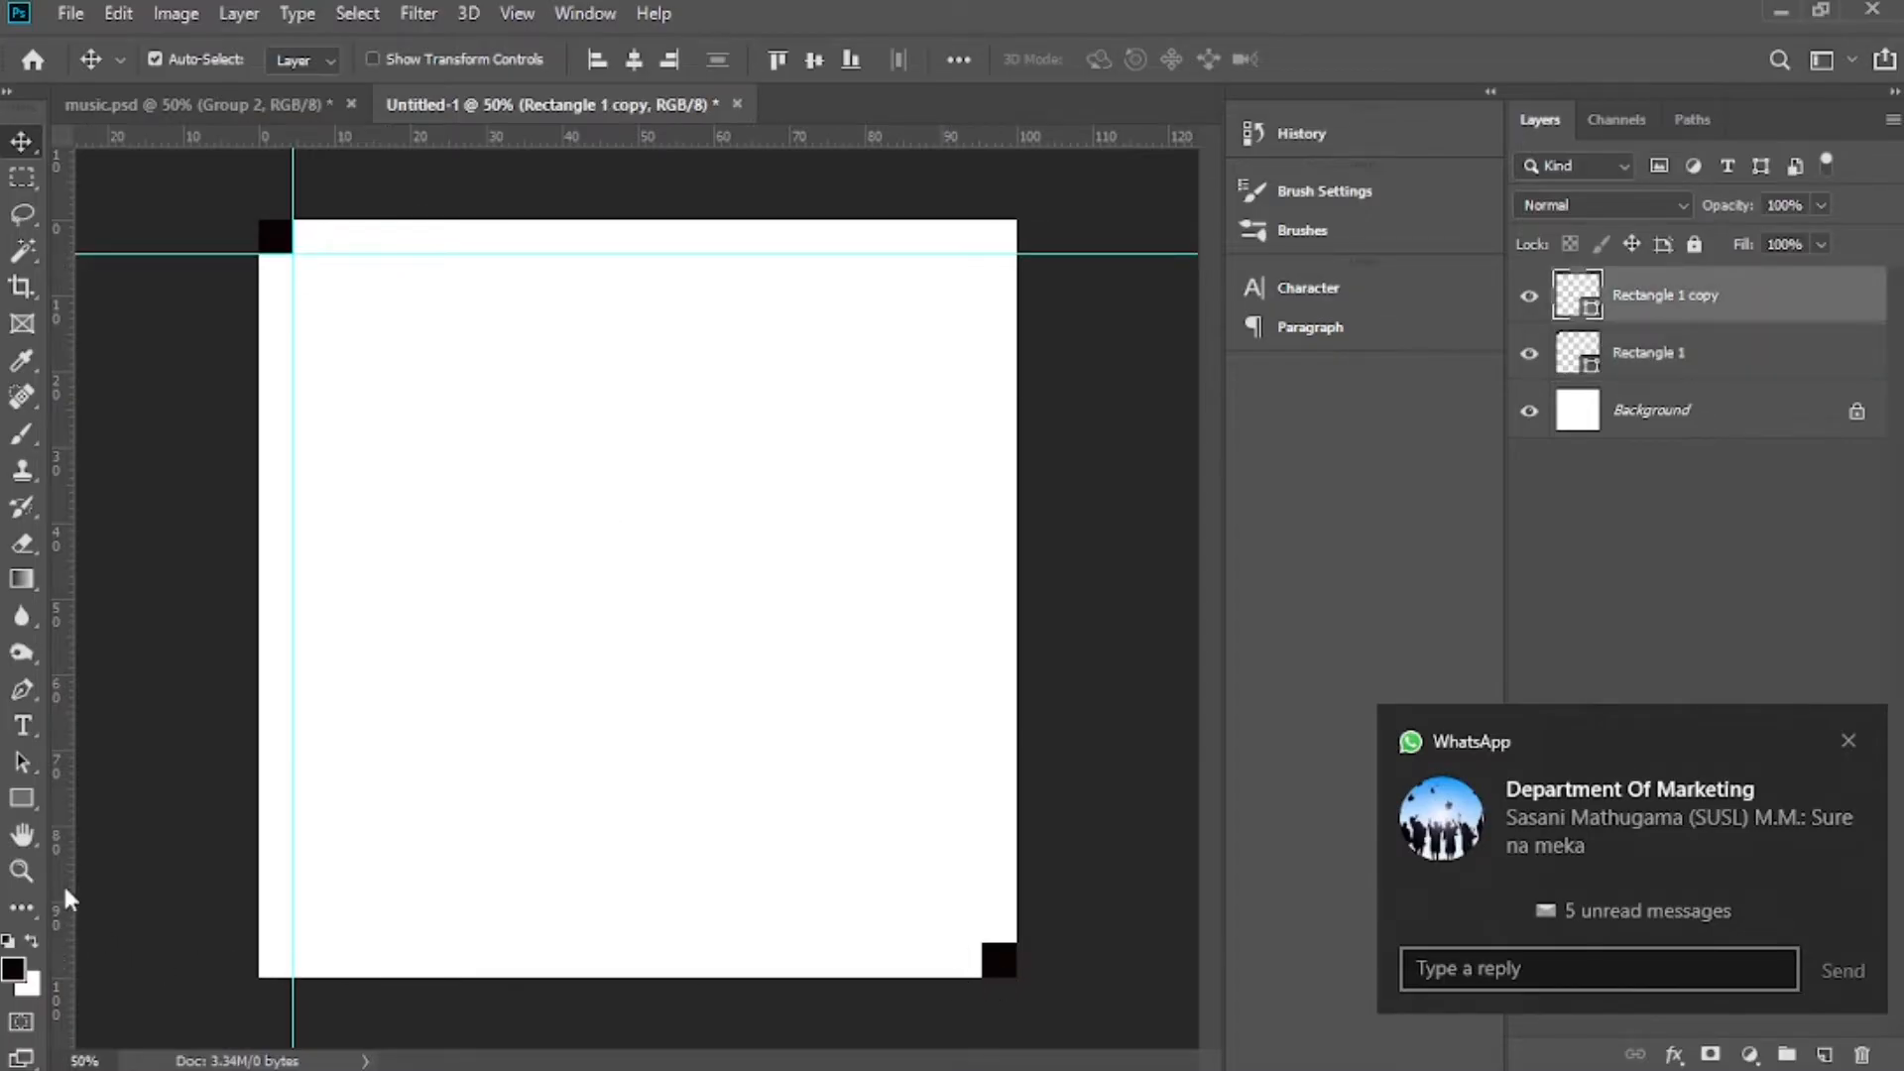
left_click_drag(63, 896, 983, 1041)
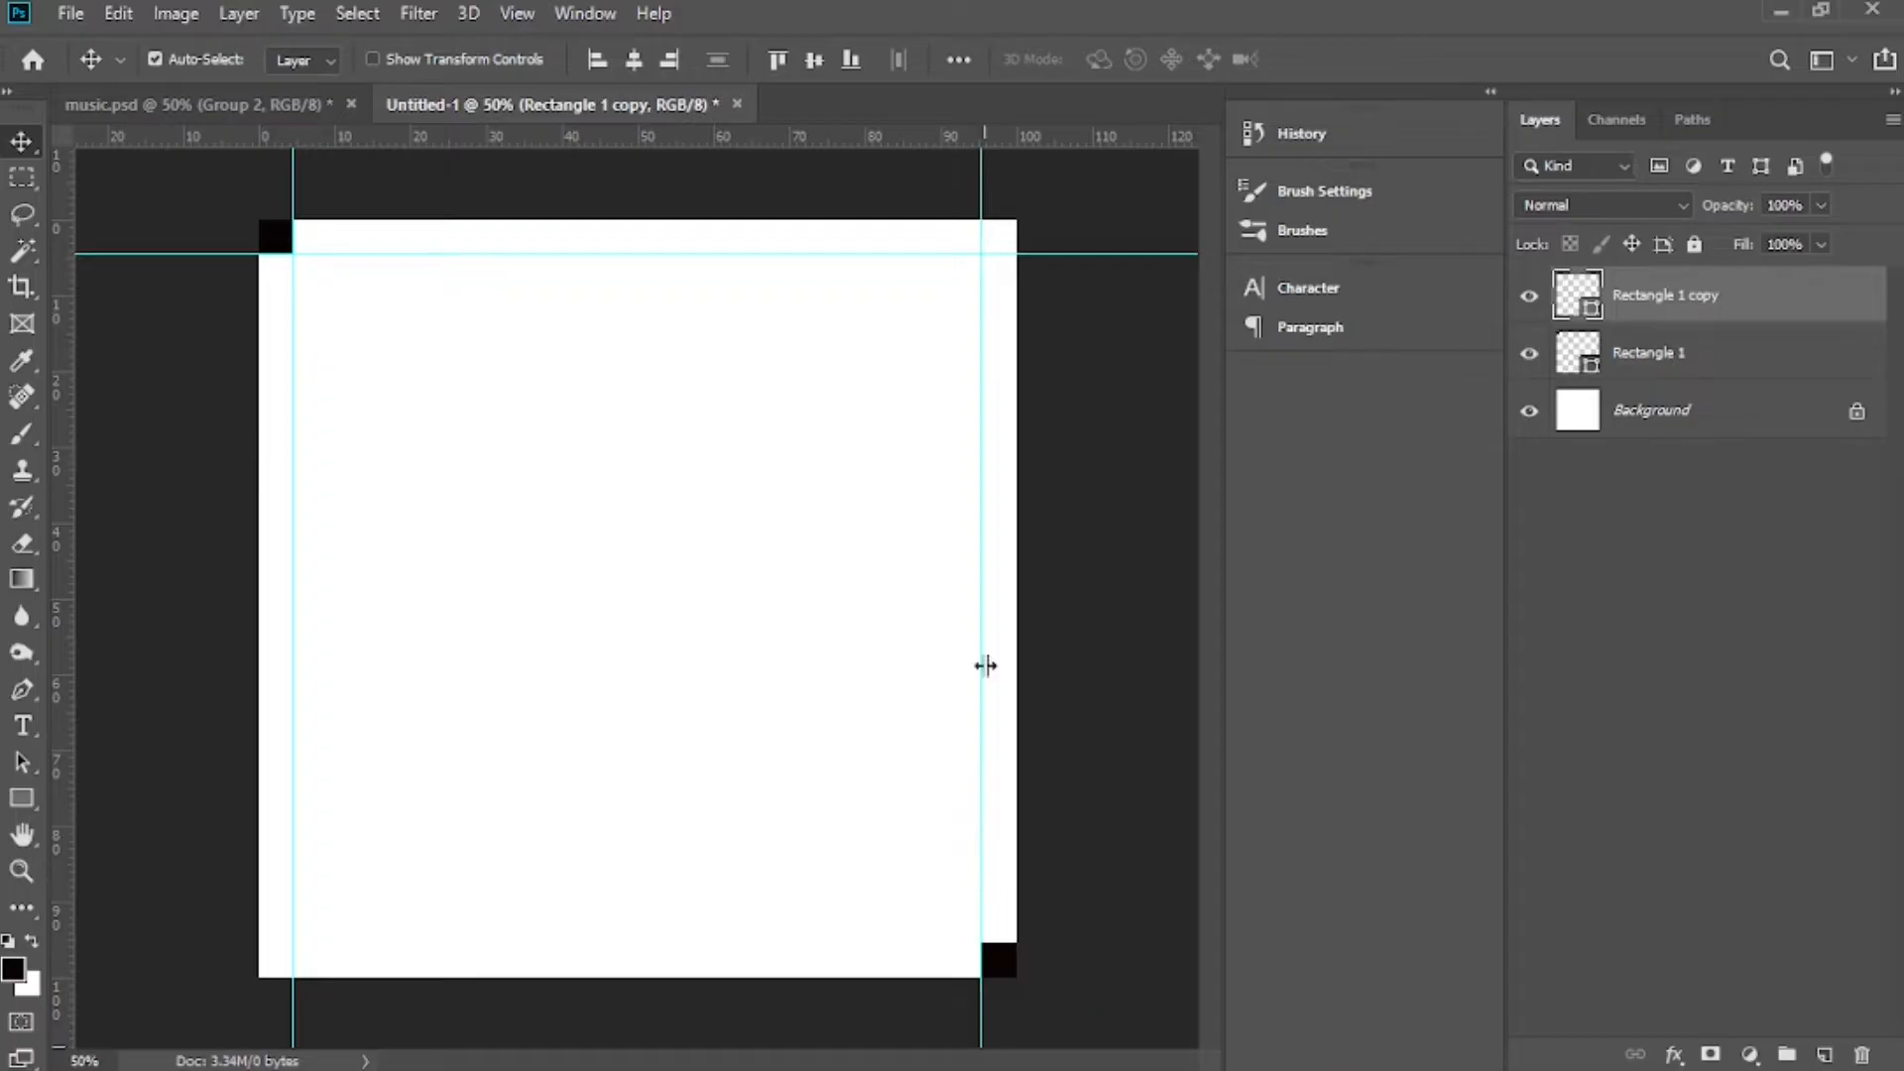
left_click_drag(977, 139, 1051, 944)
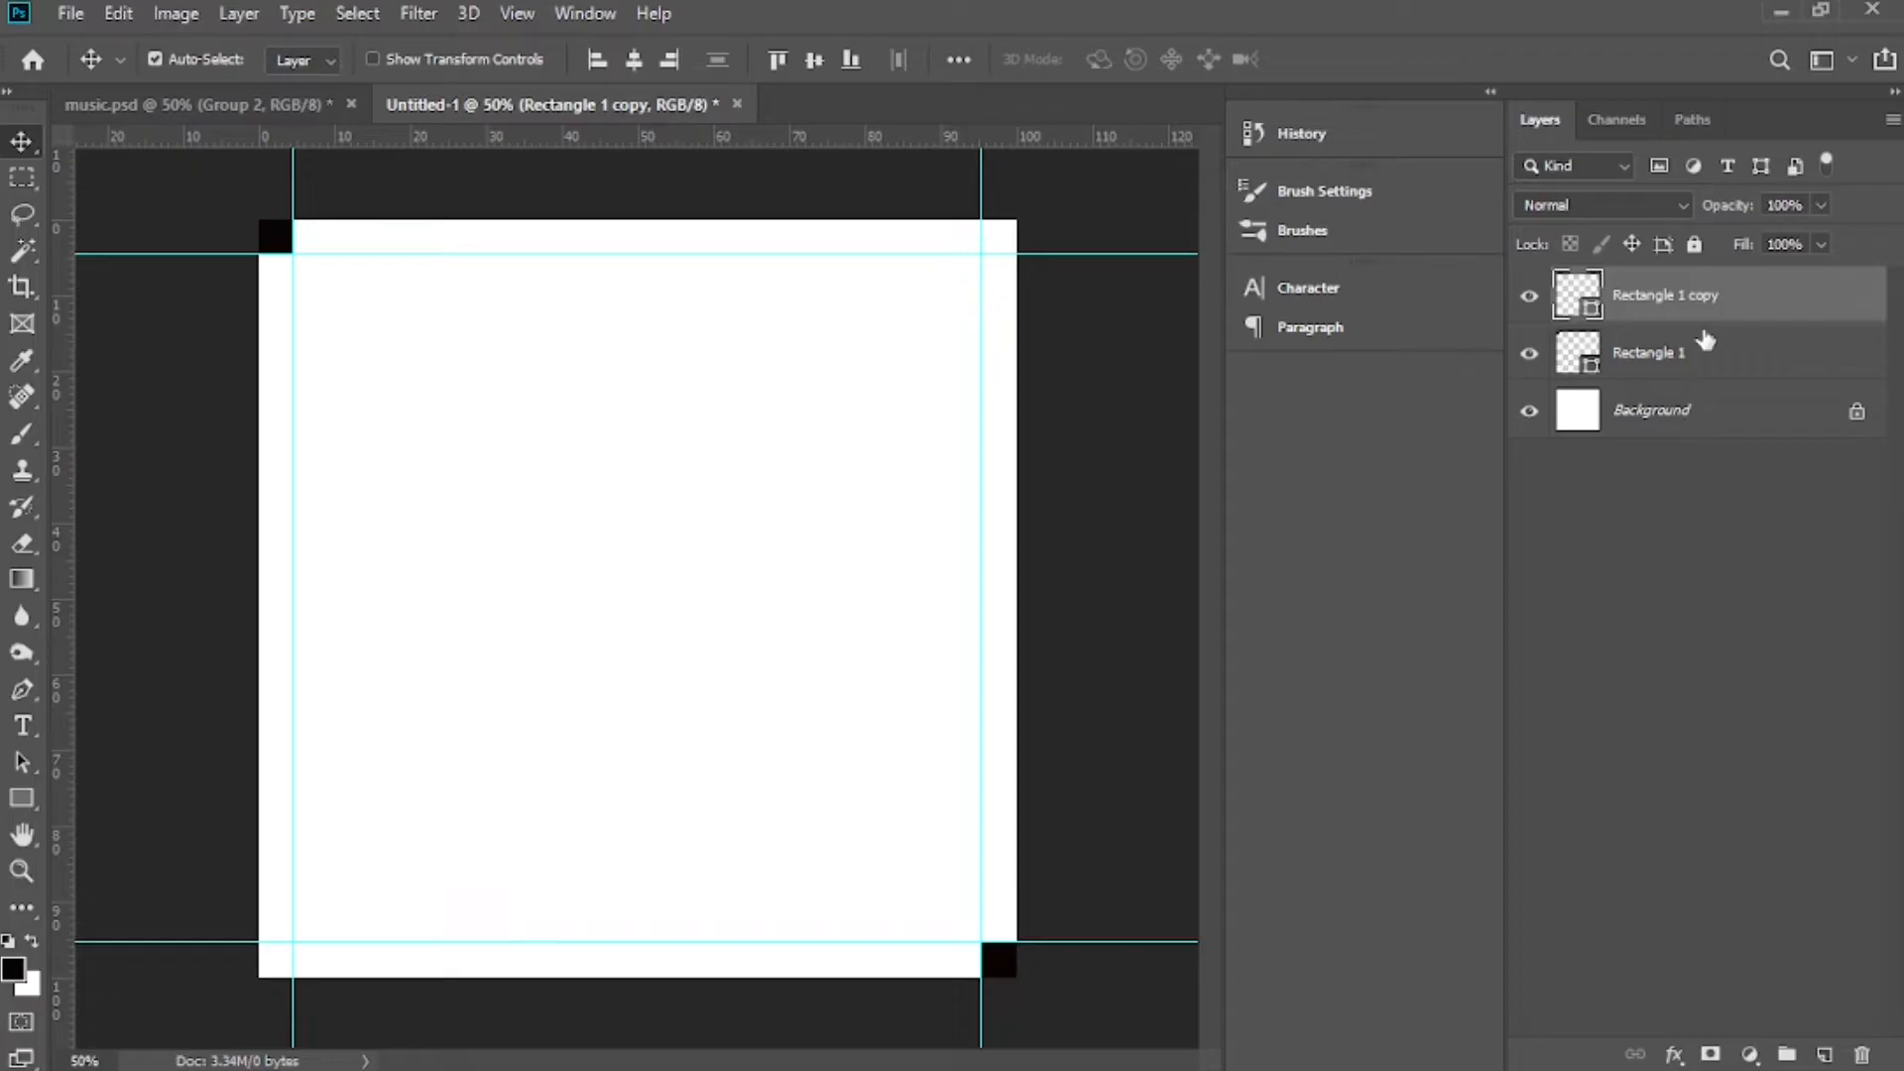
key("Delete")
key("Delete")
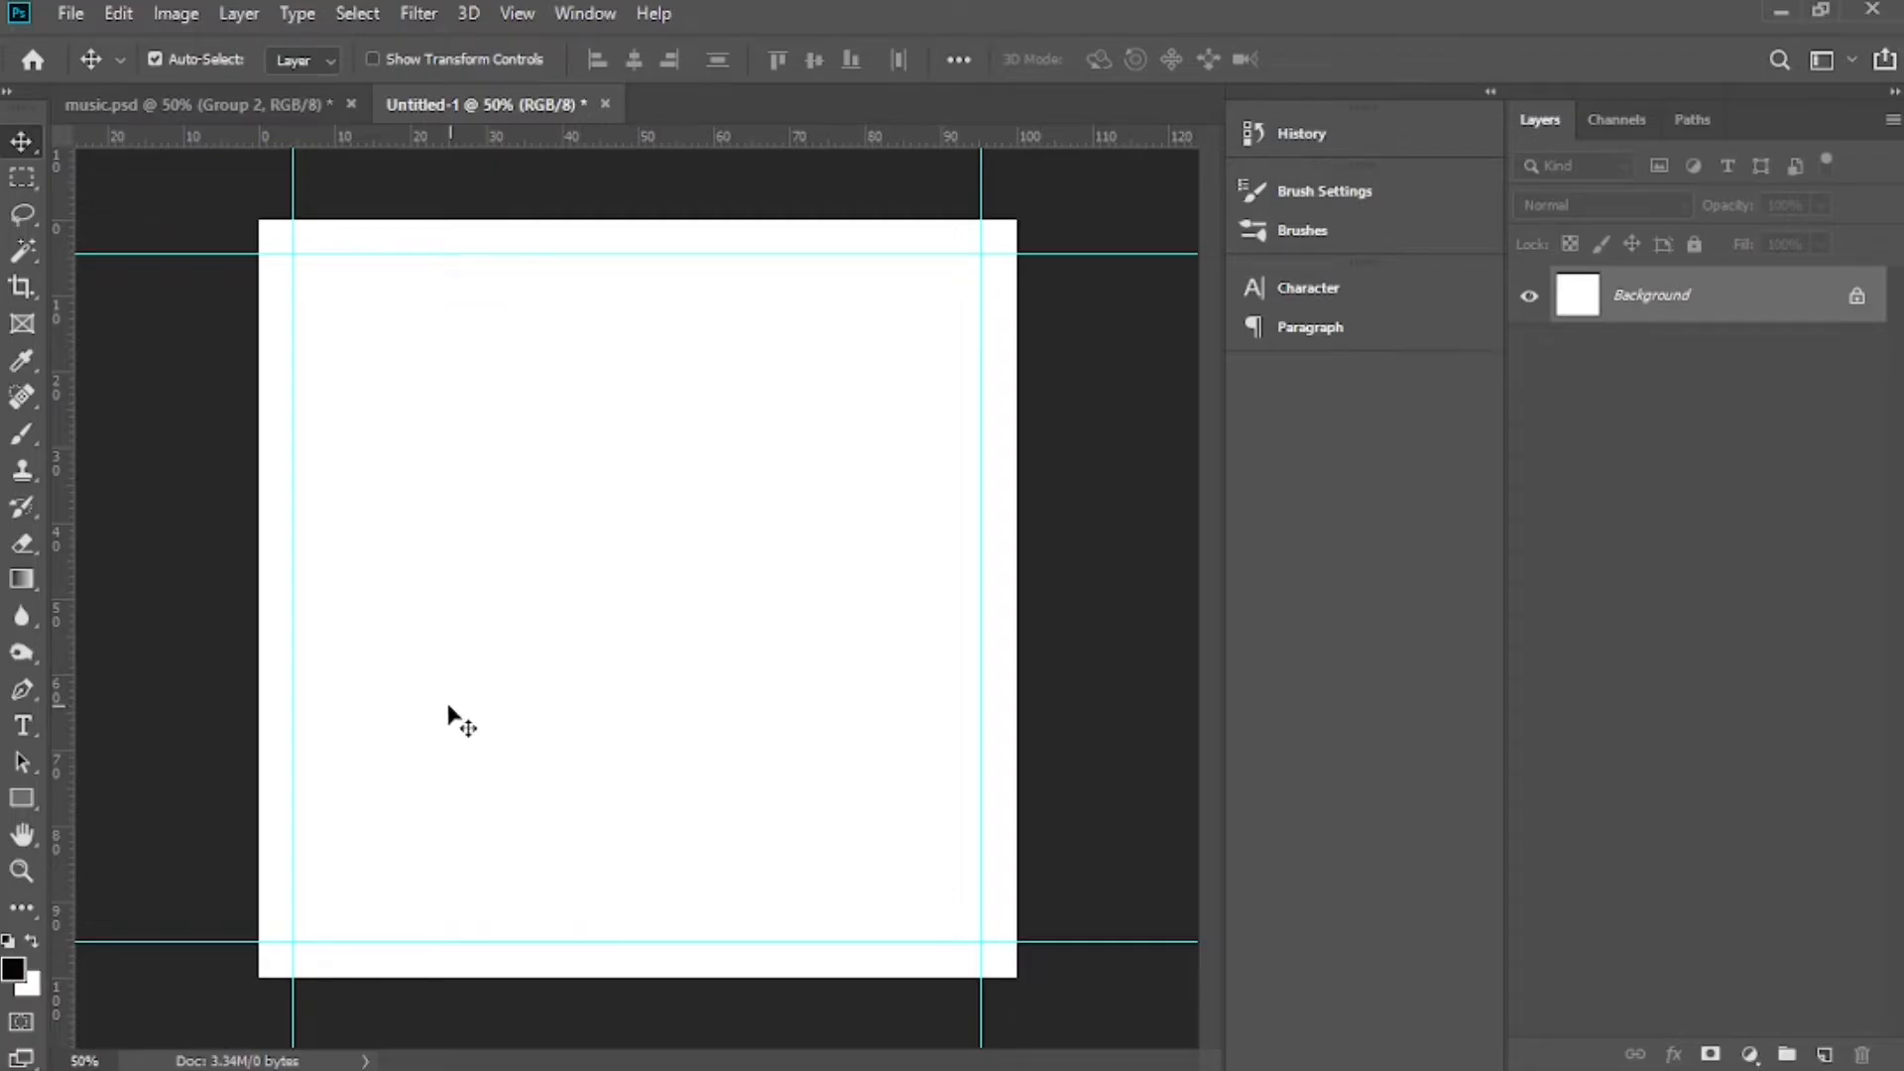
In the music.psd document, show Group 2, the 24715 copy image, Group 6 and Group 1
left_click(238, 99)
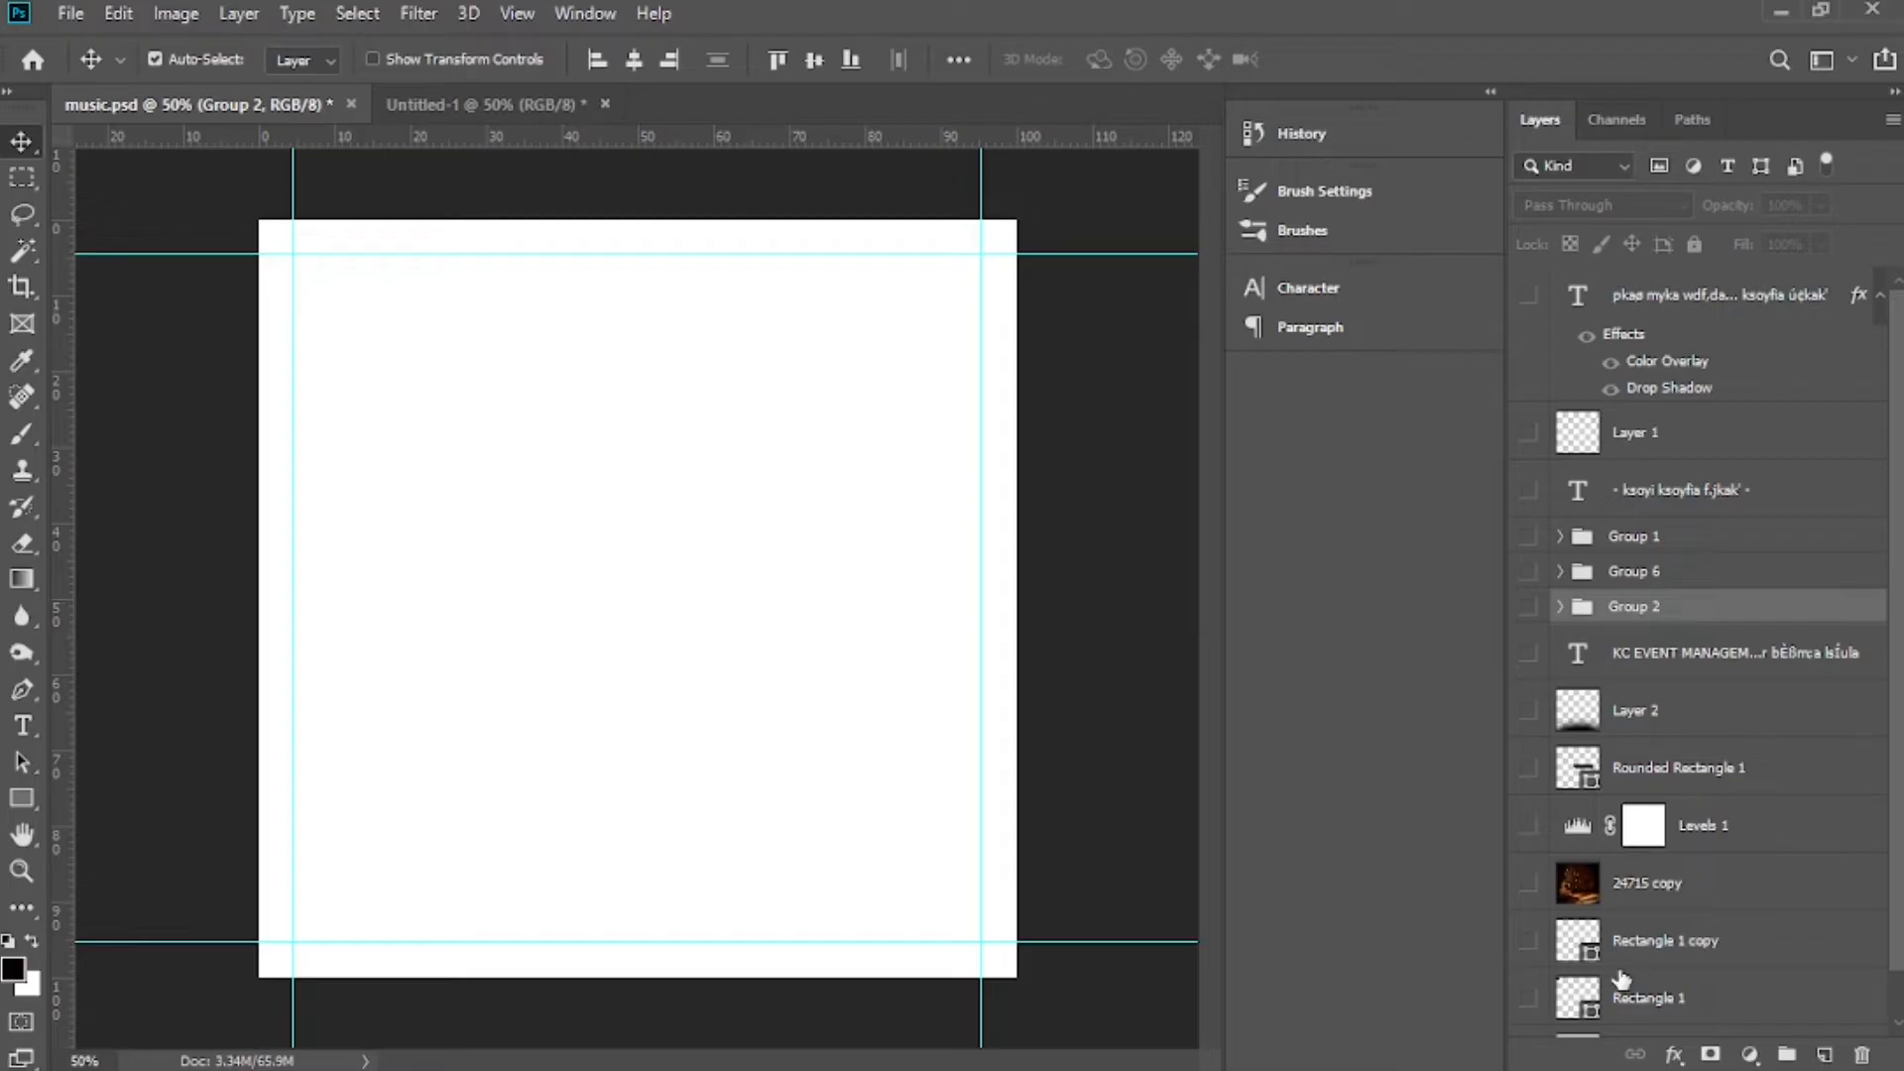
left_click(1529, 608)
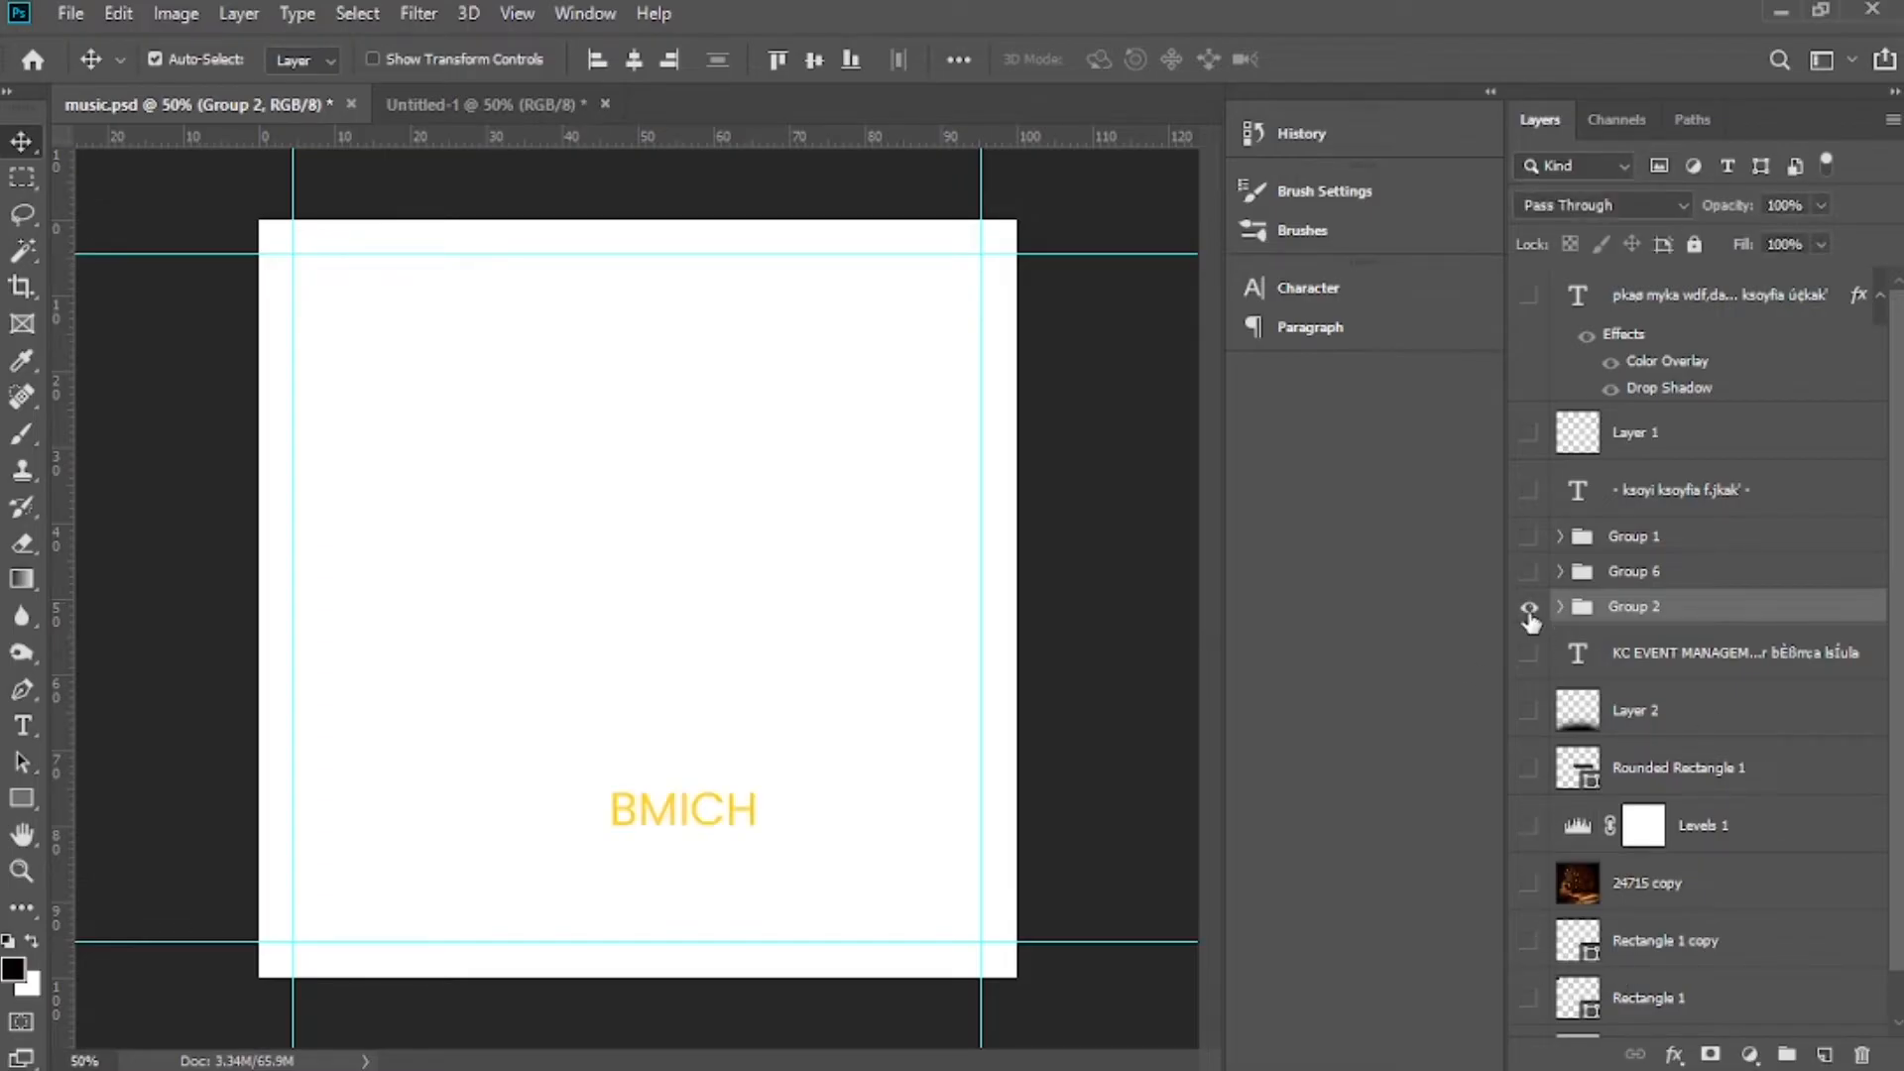
left_click(1530, 883)
left_click(1529, 571)
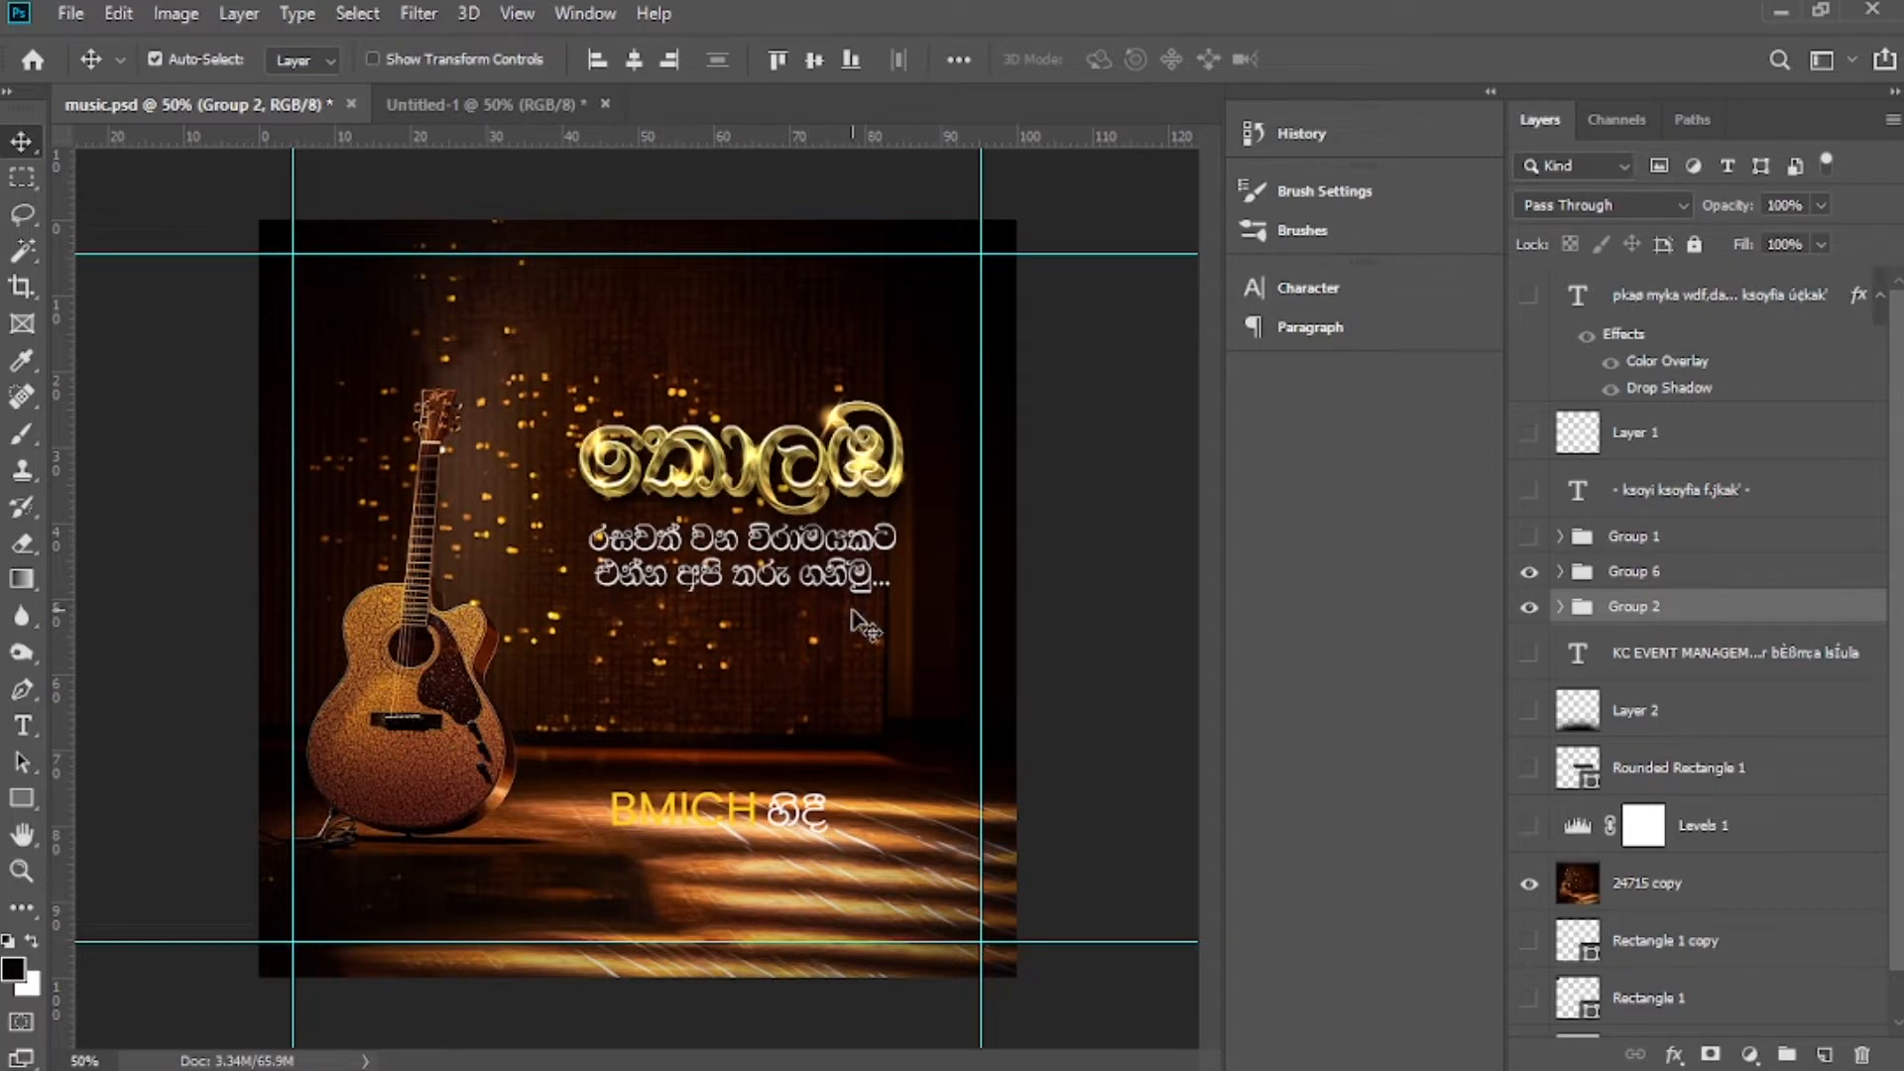
left_click(1529, 536)
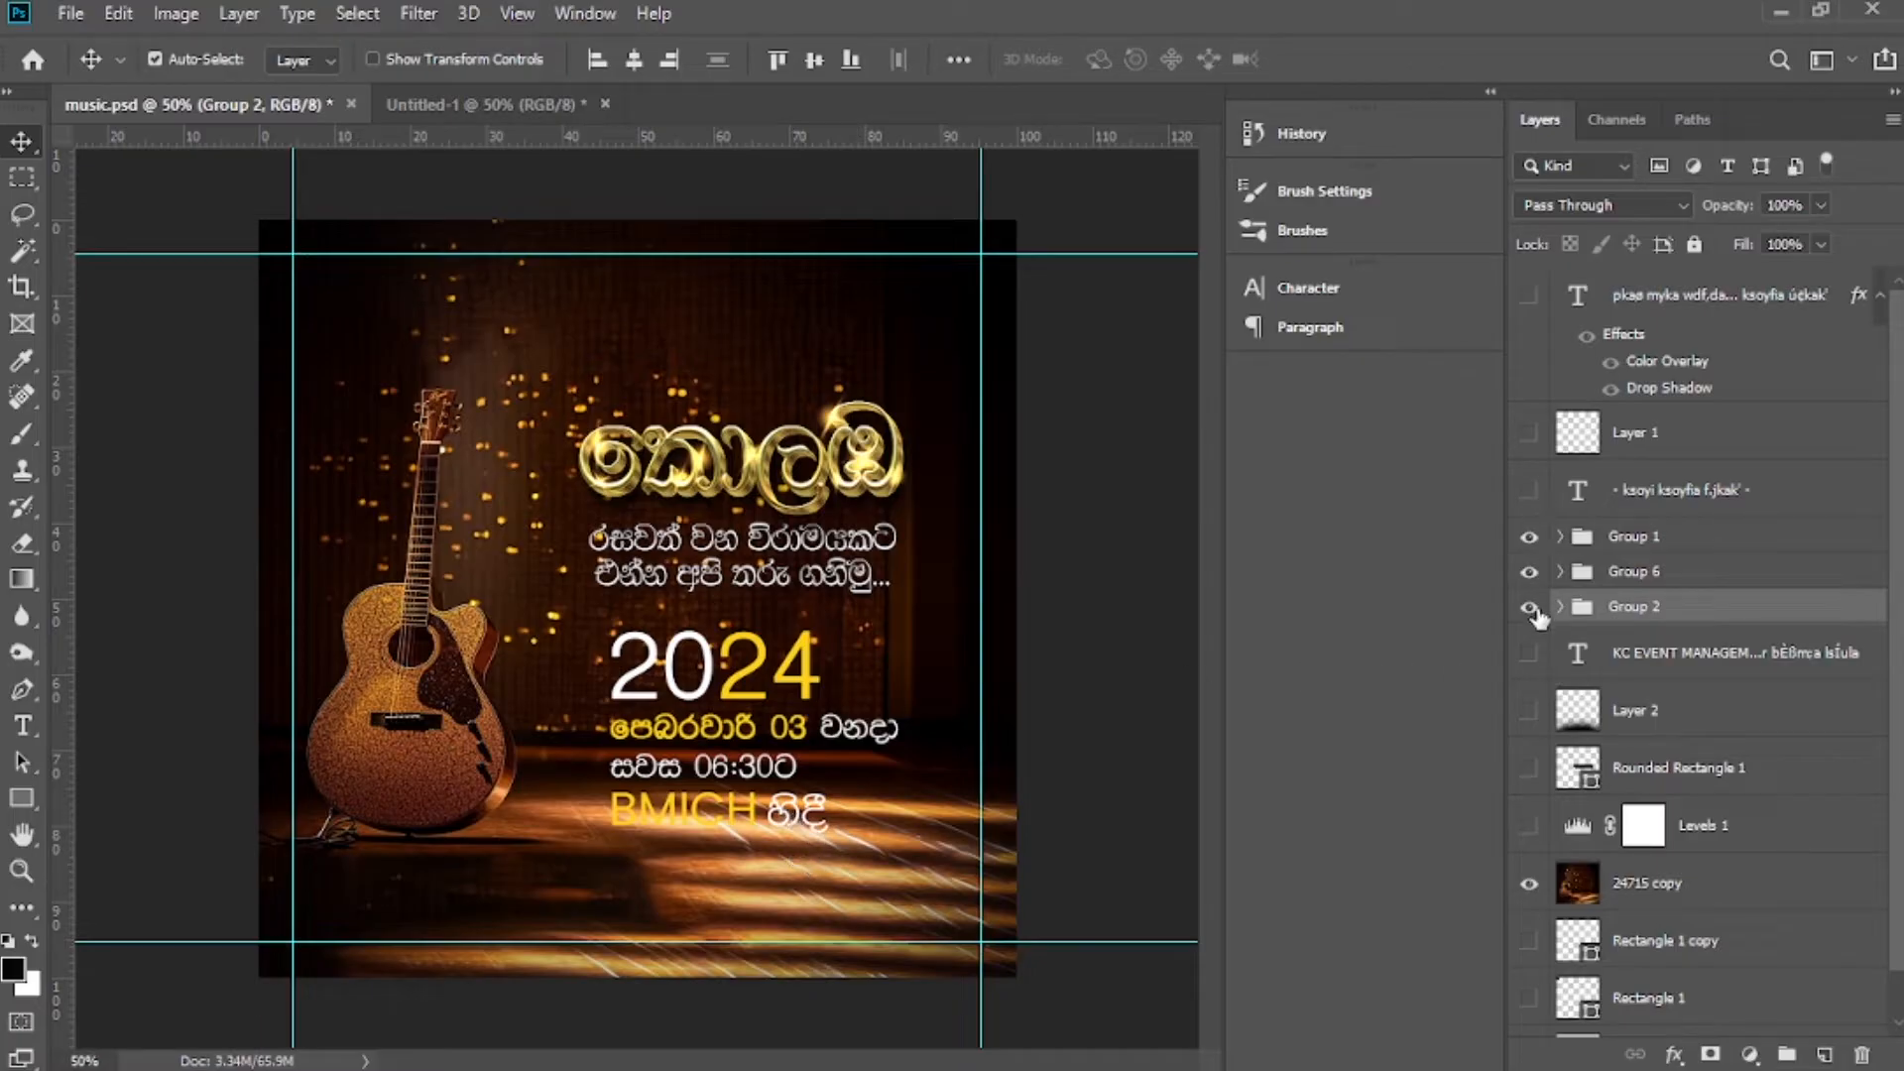
Show the KC EVENT MANAGEMENT text, the tagline text above it and the yellow two-line headline text
left_click(1529, 655)
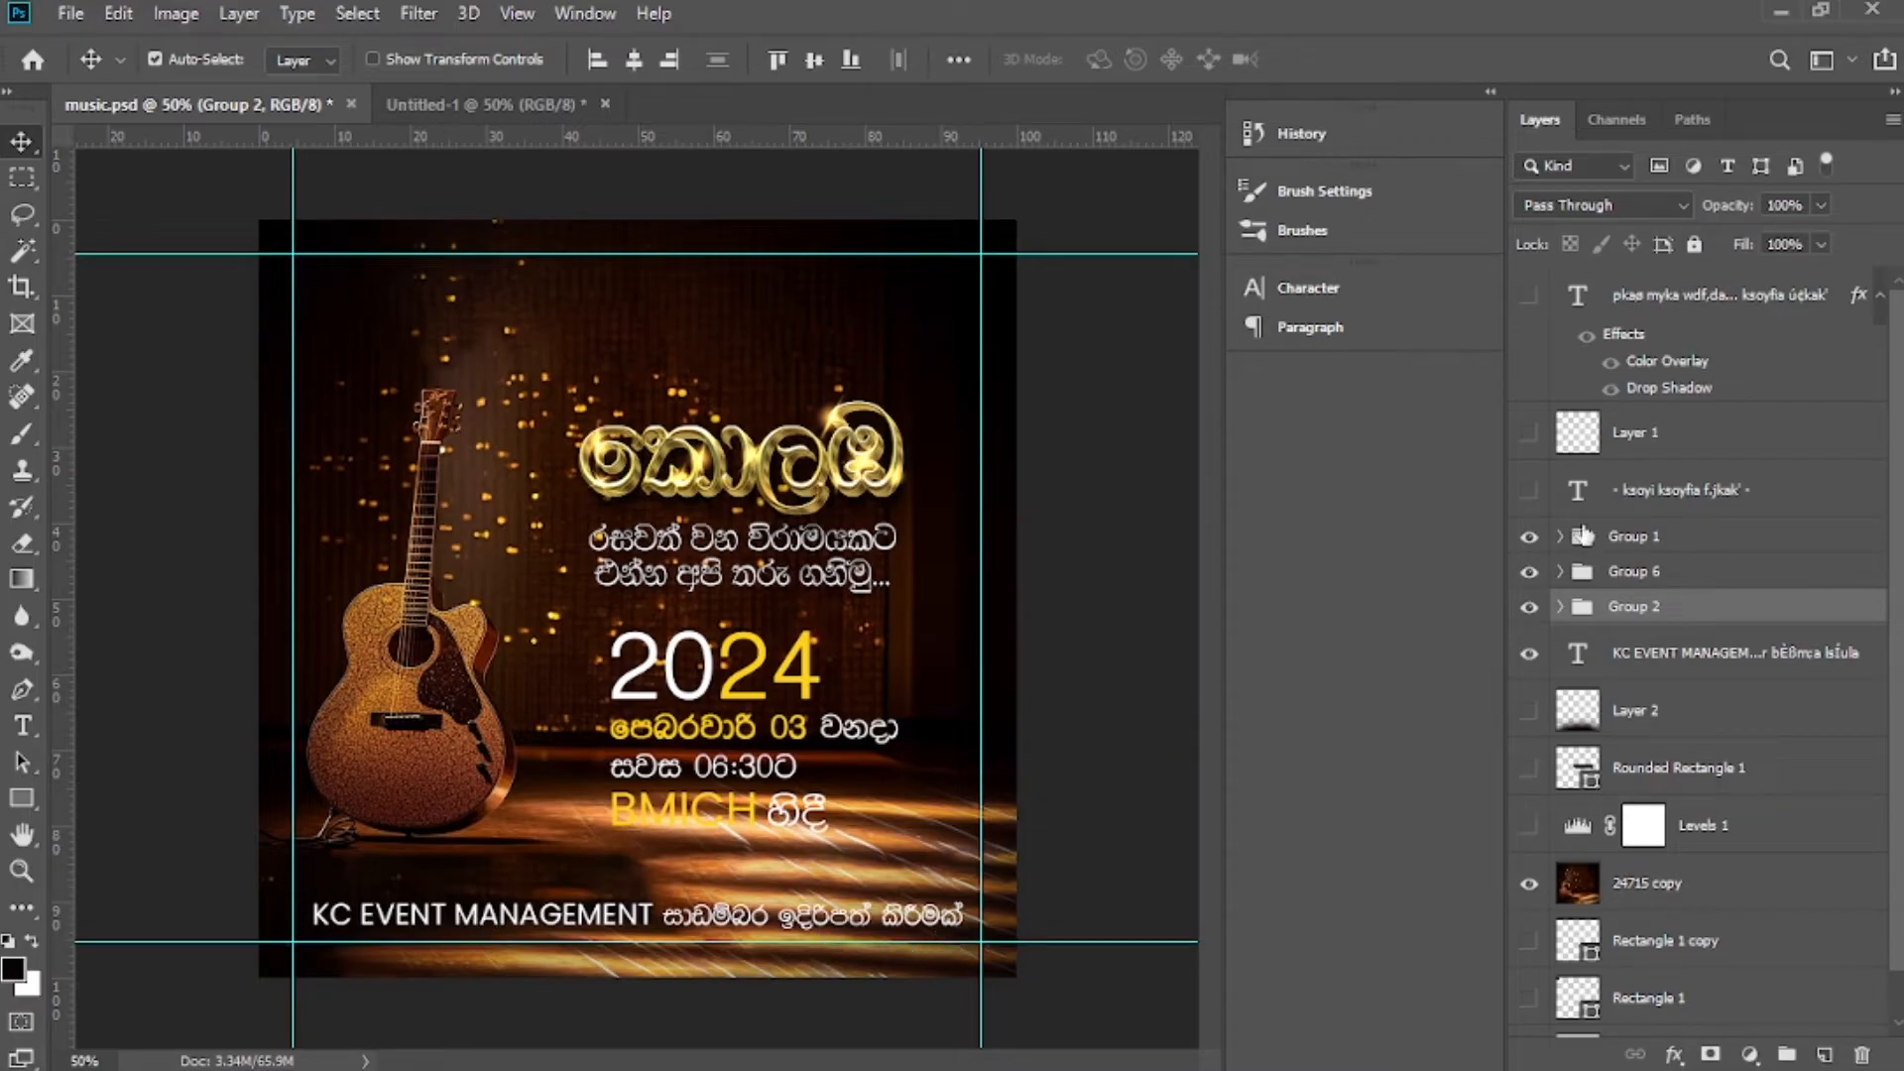
left_click(1529, 491)
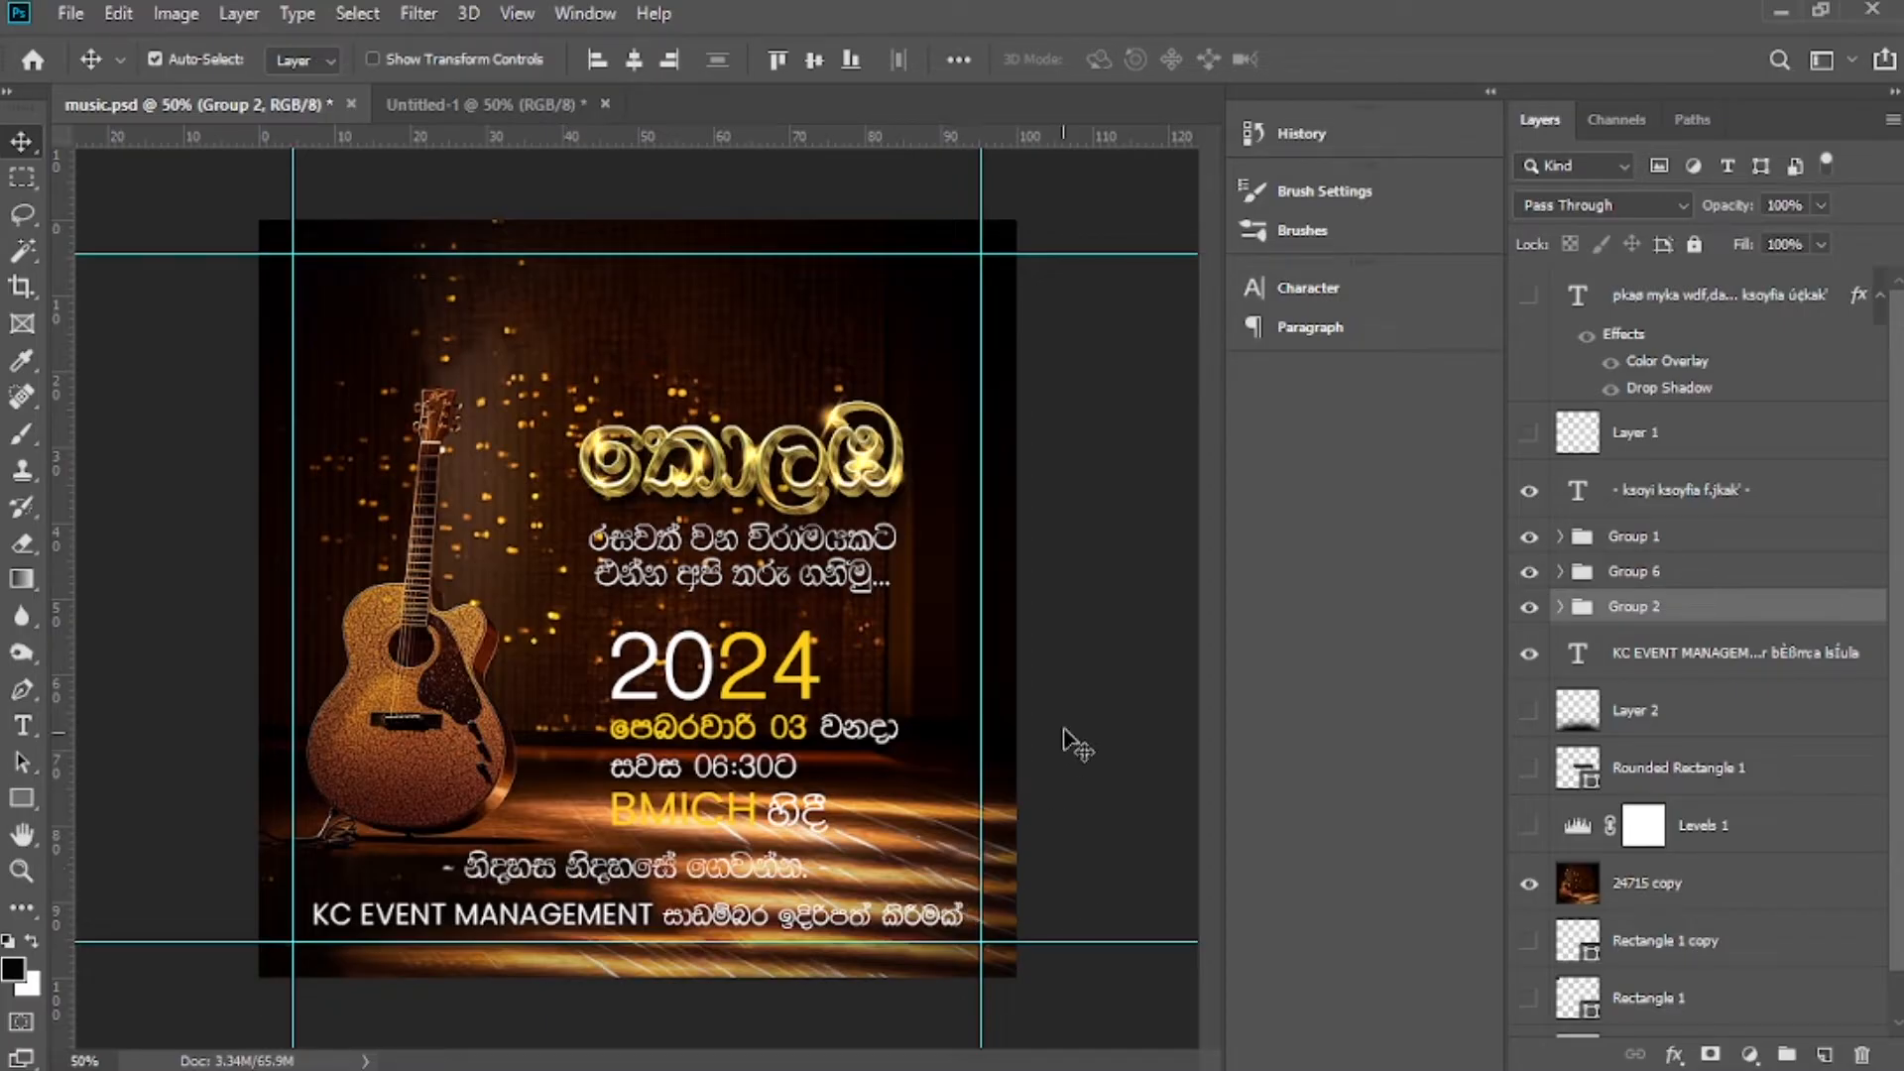
left_click(1532, 297)
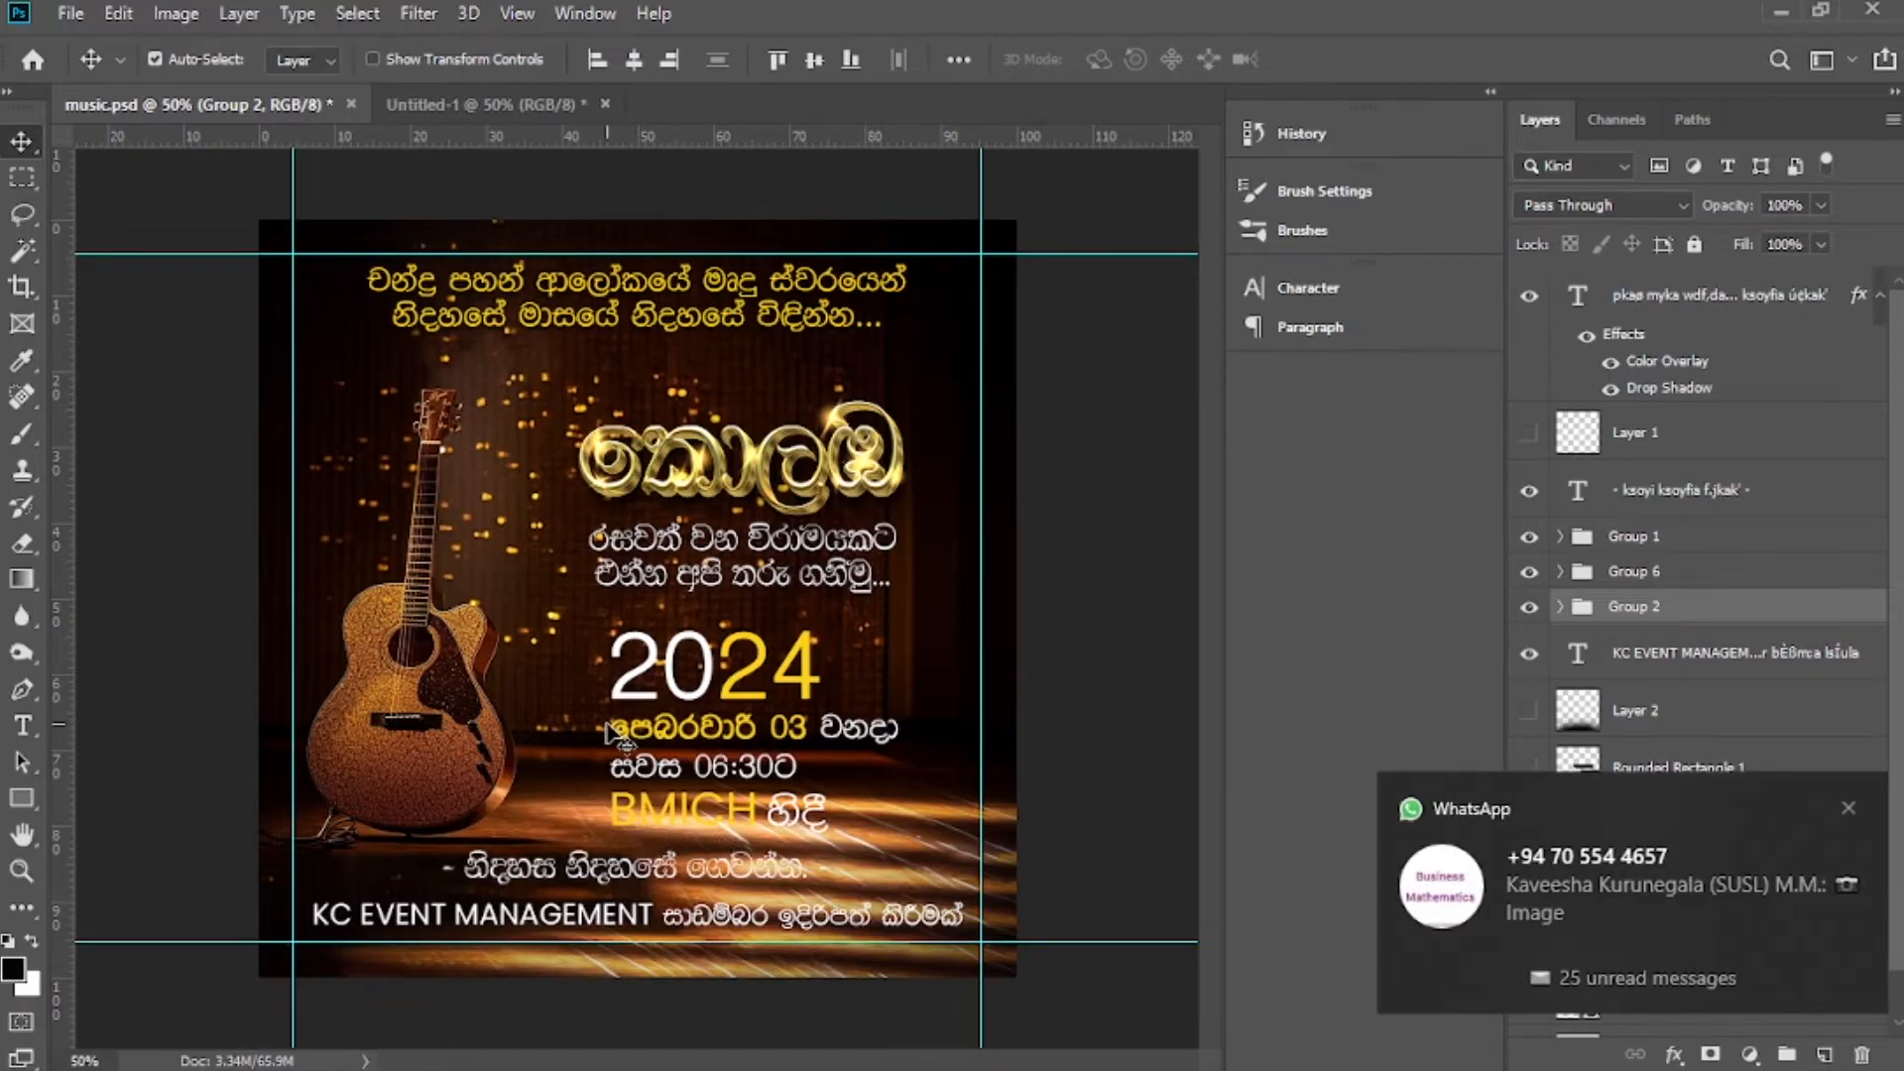
Check the blank Untitled-1 document, return to music.psd, and hide the 24715 copy image layer
left_click(474, 110)
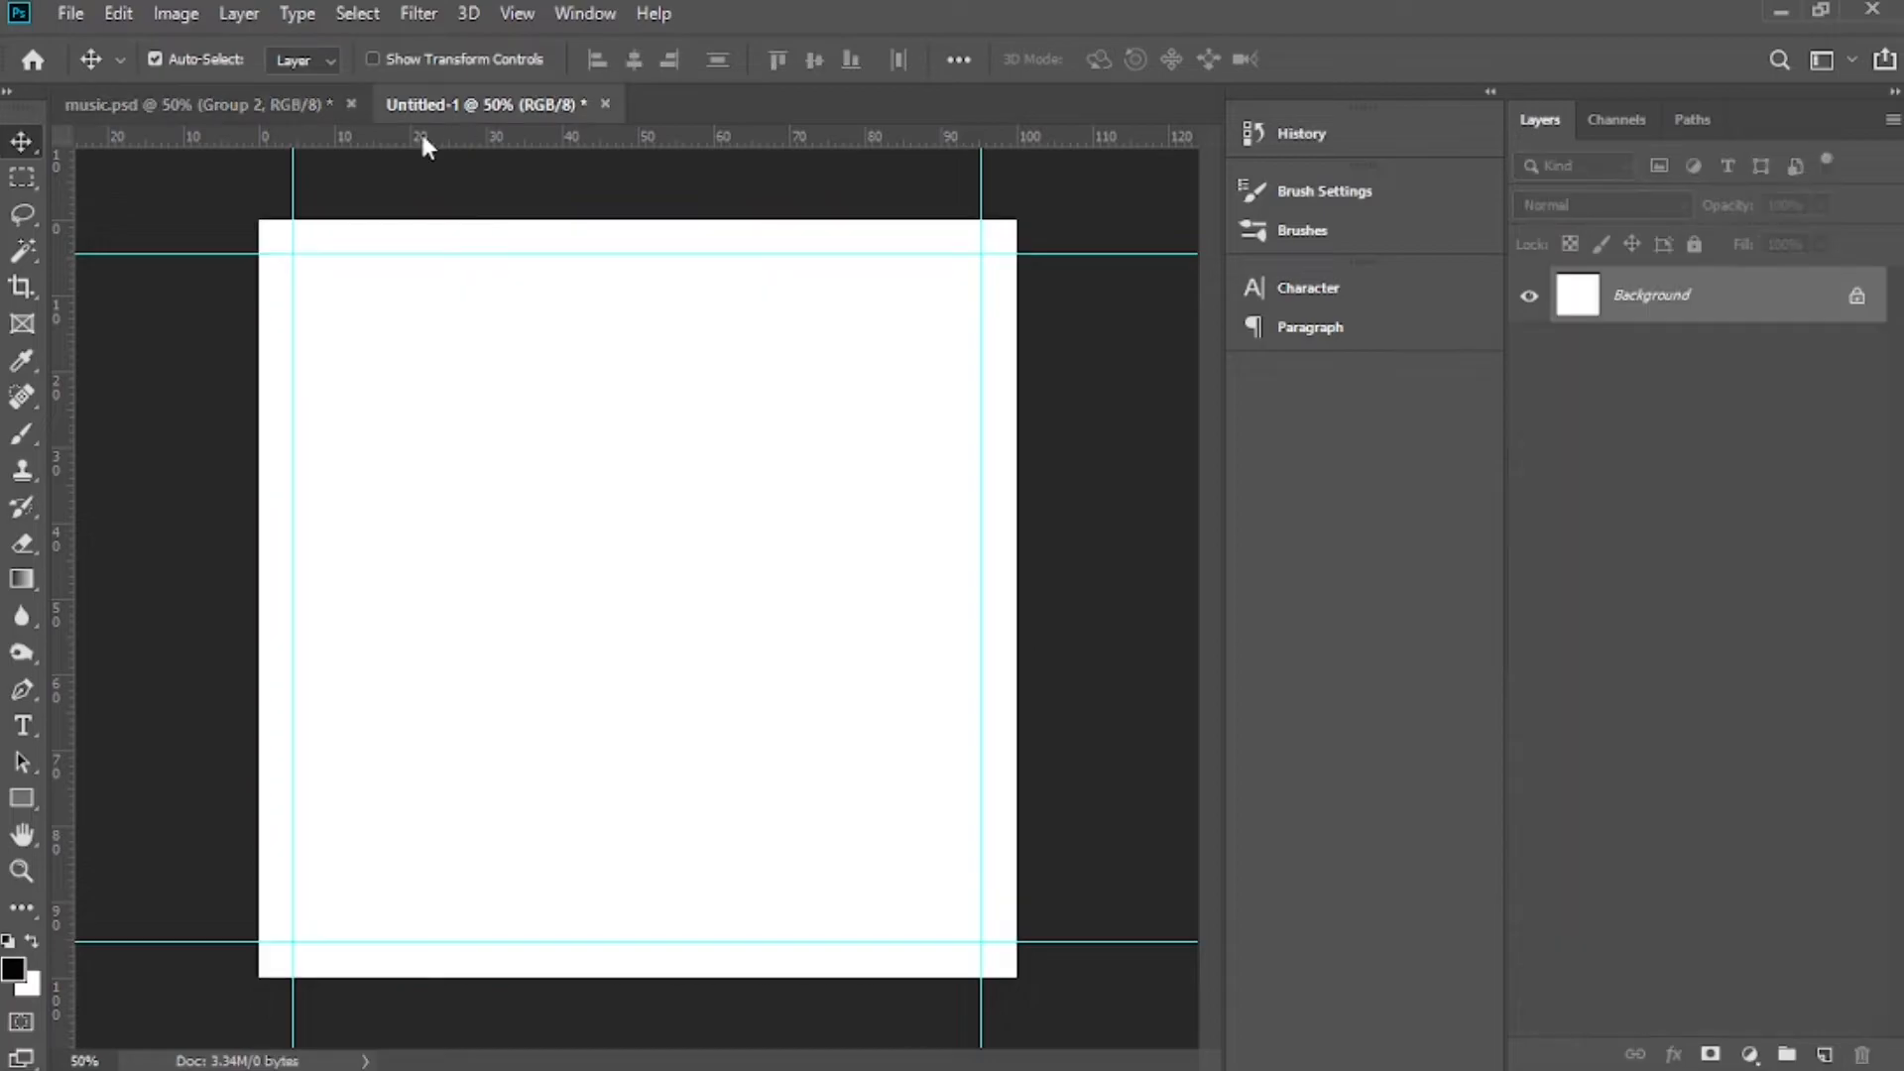
left_click(266, 109)
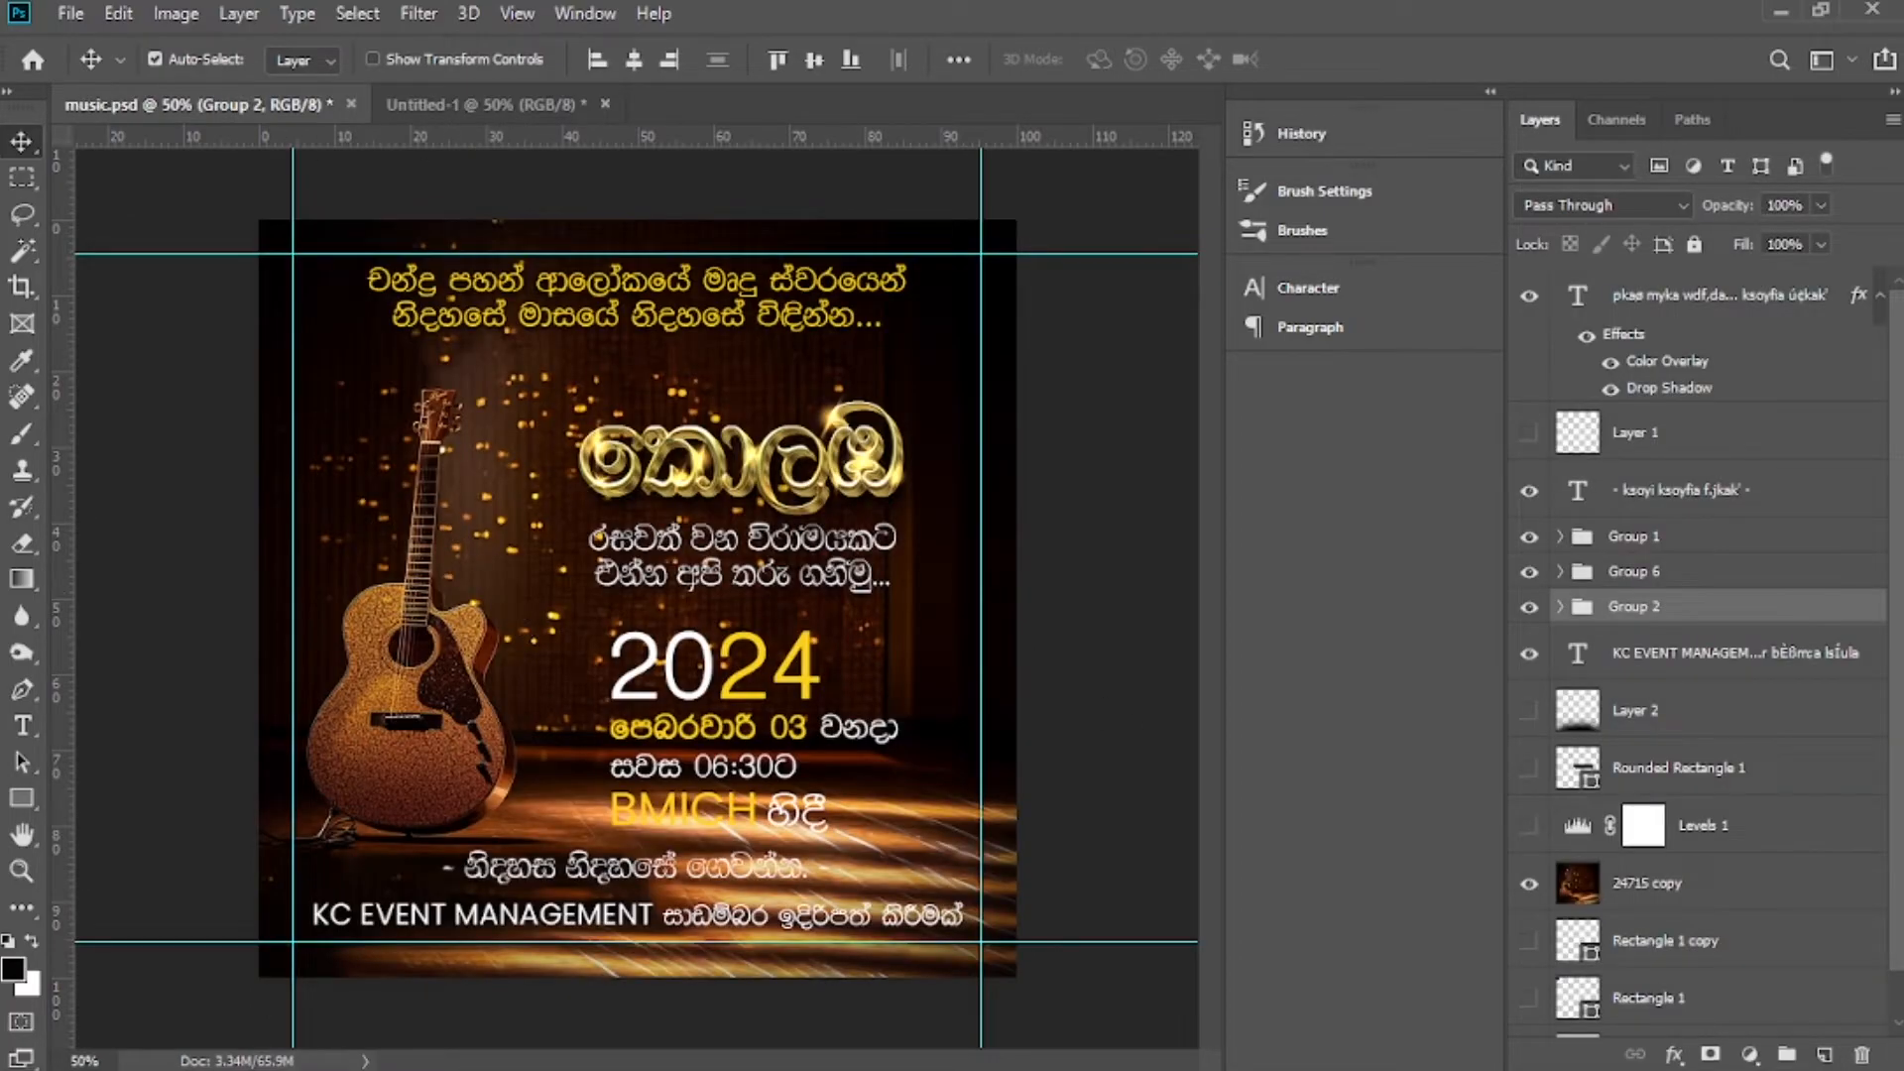
left_click(1582, 895)
left_click(1529, 883)
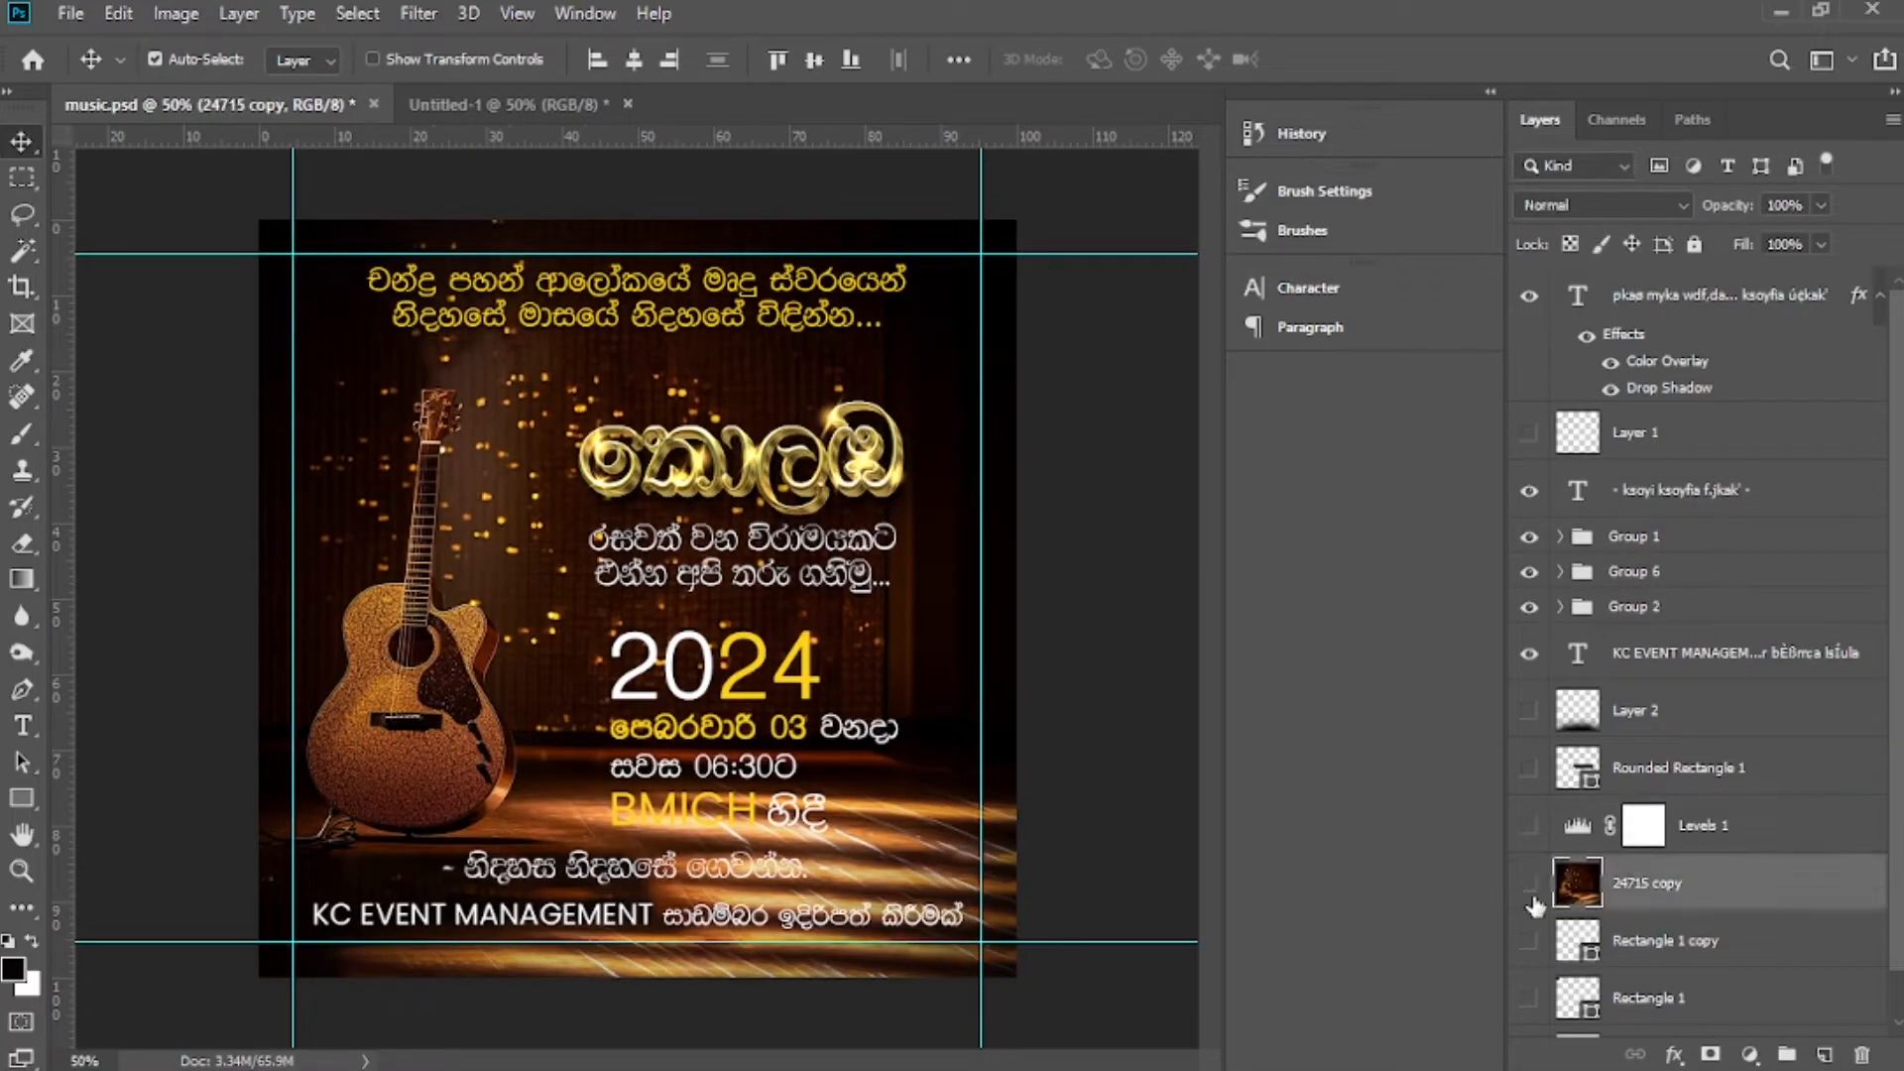
Show the 24715 copy image layer again in music.psd, and switch to Chrome to open freepik.com
left_click(1531, 888)
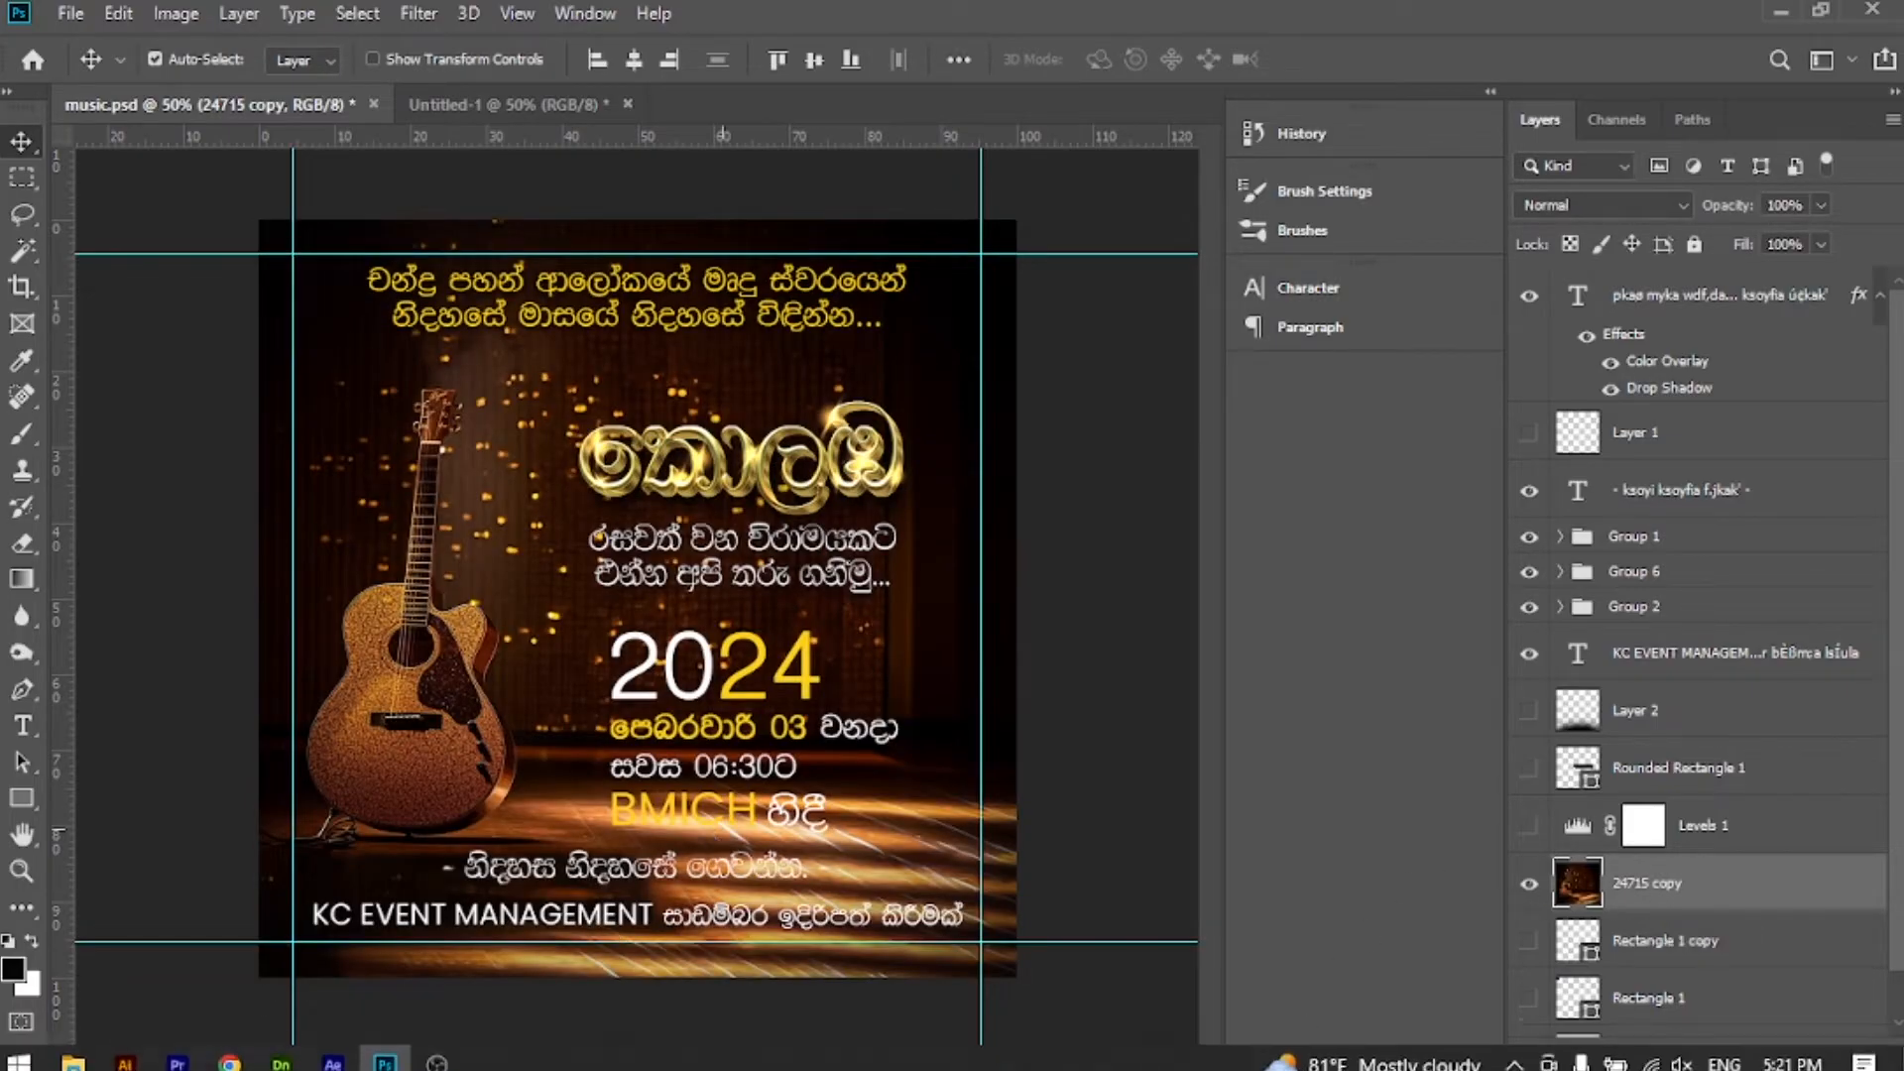
left_click(229, 1058)
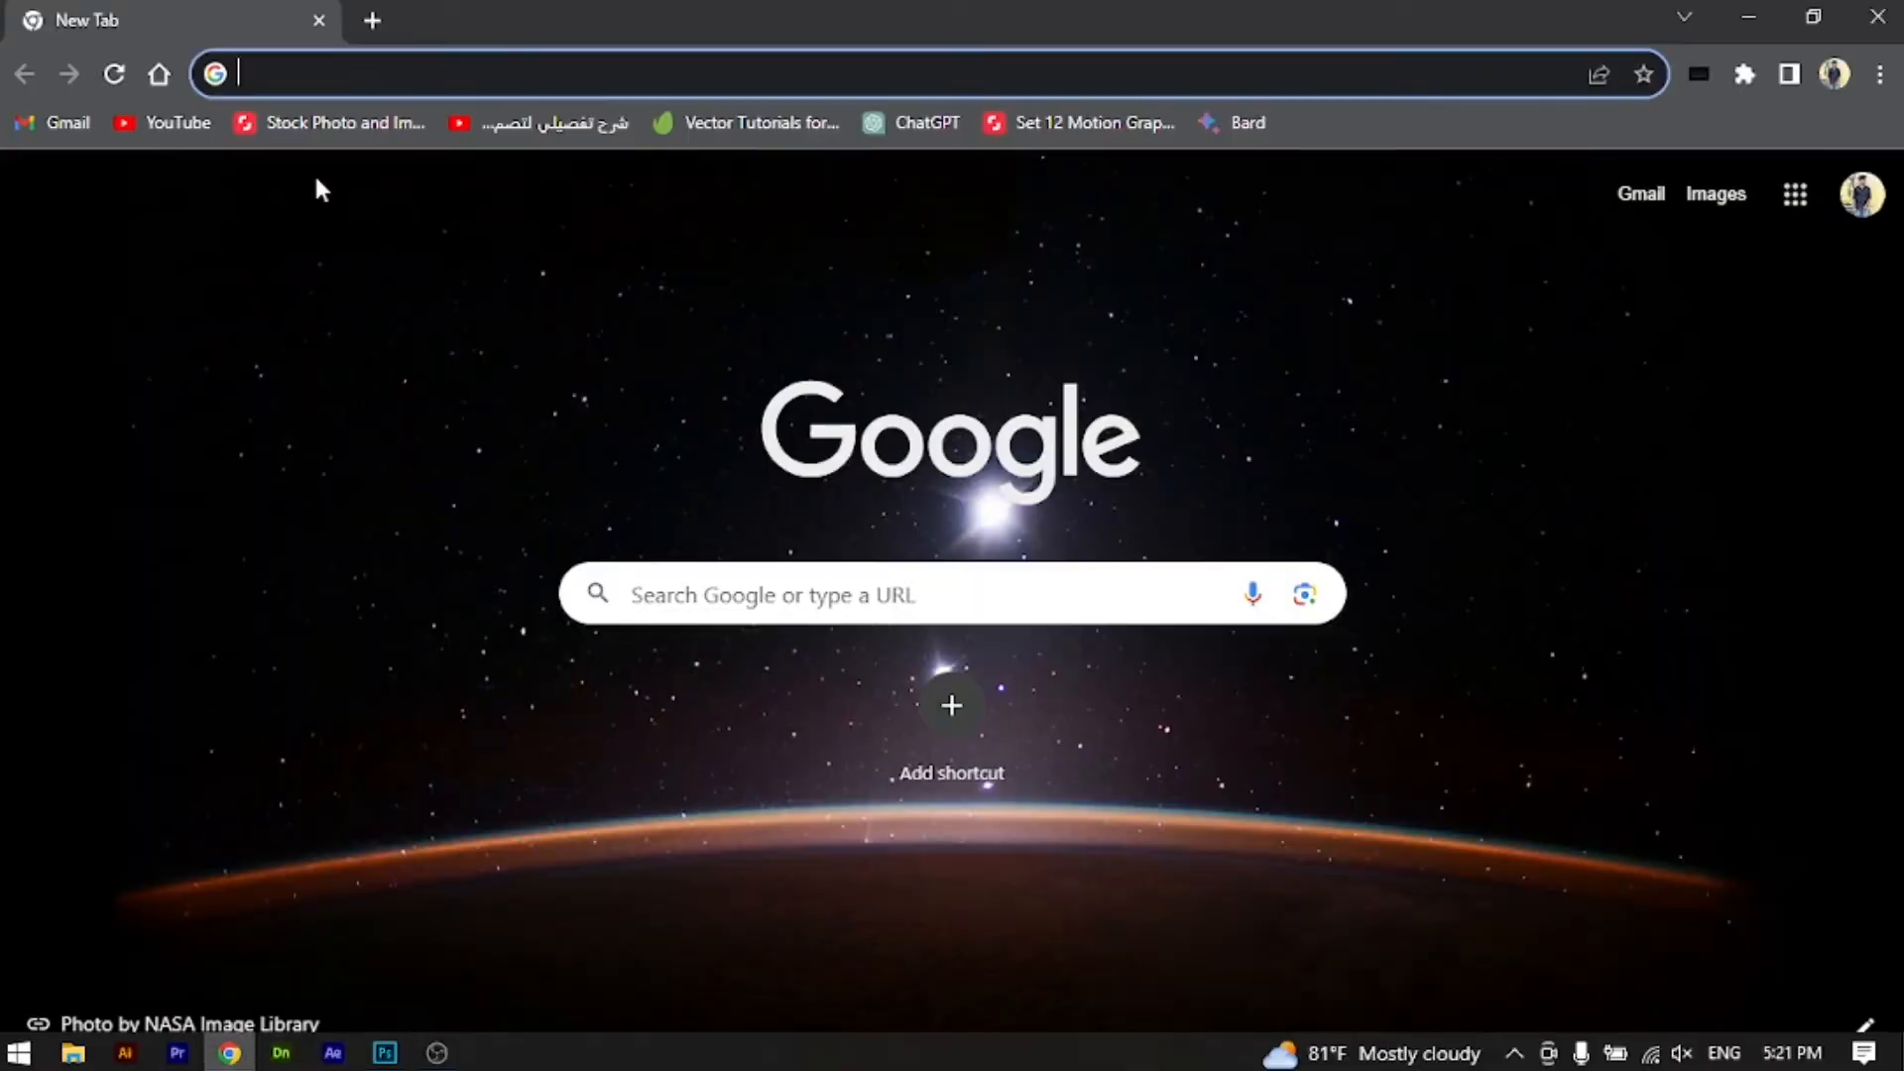
type("freepik.com")
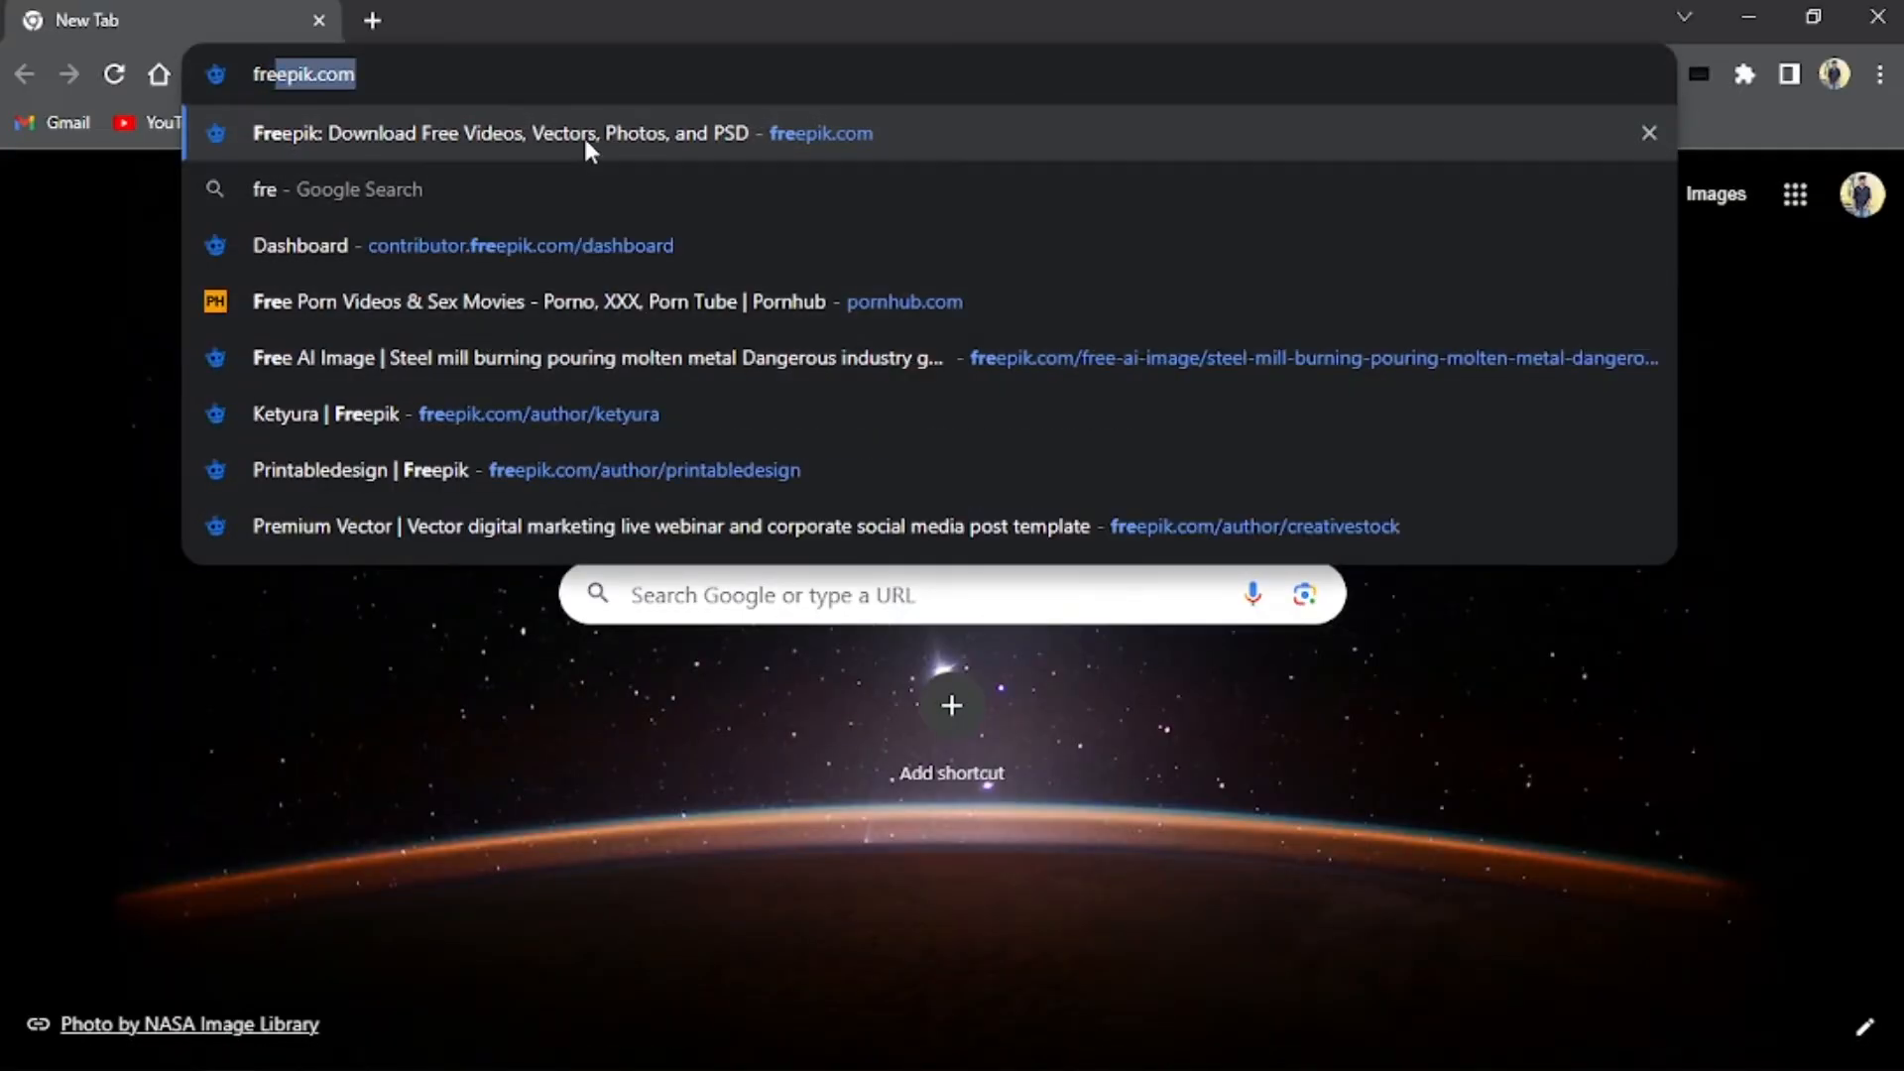
left_click(584, 135)
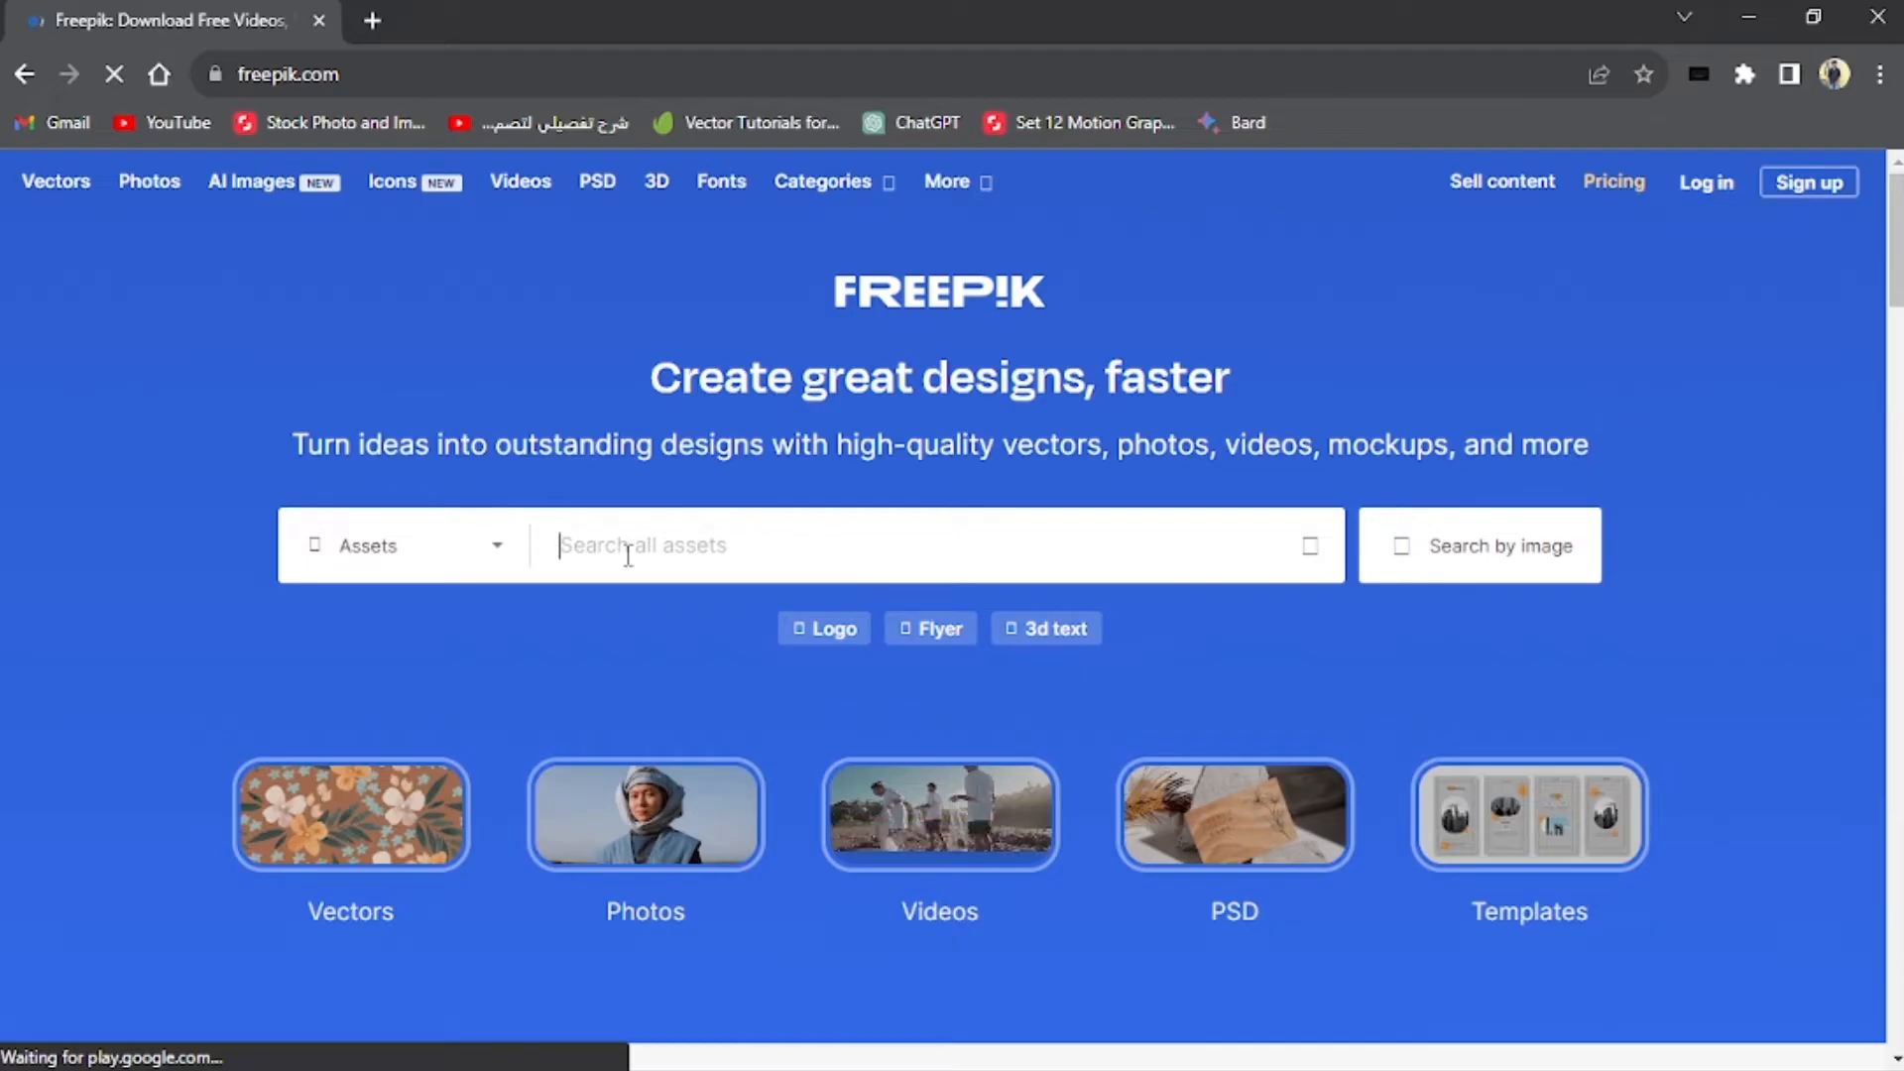
Search Freepik for "music" with the AI Images asset type included, and dismiss the message notification
type("music")
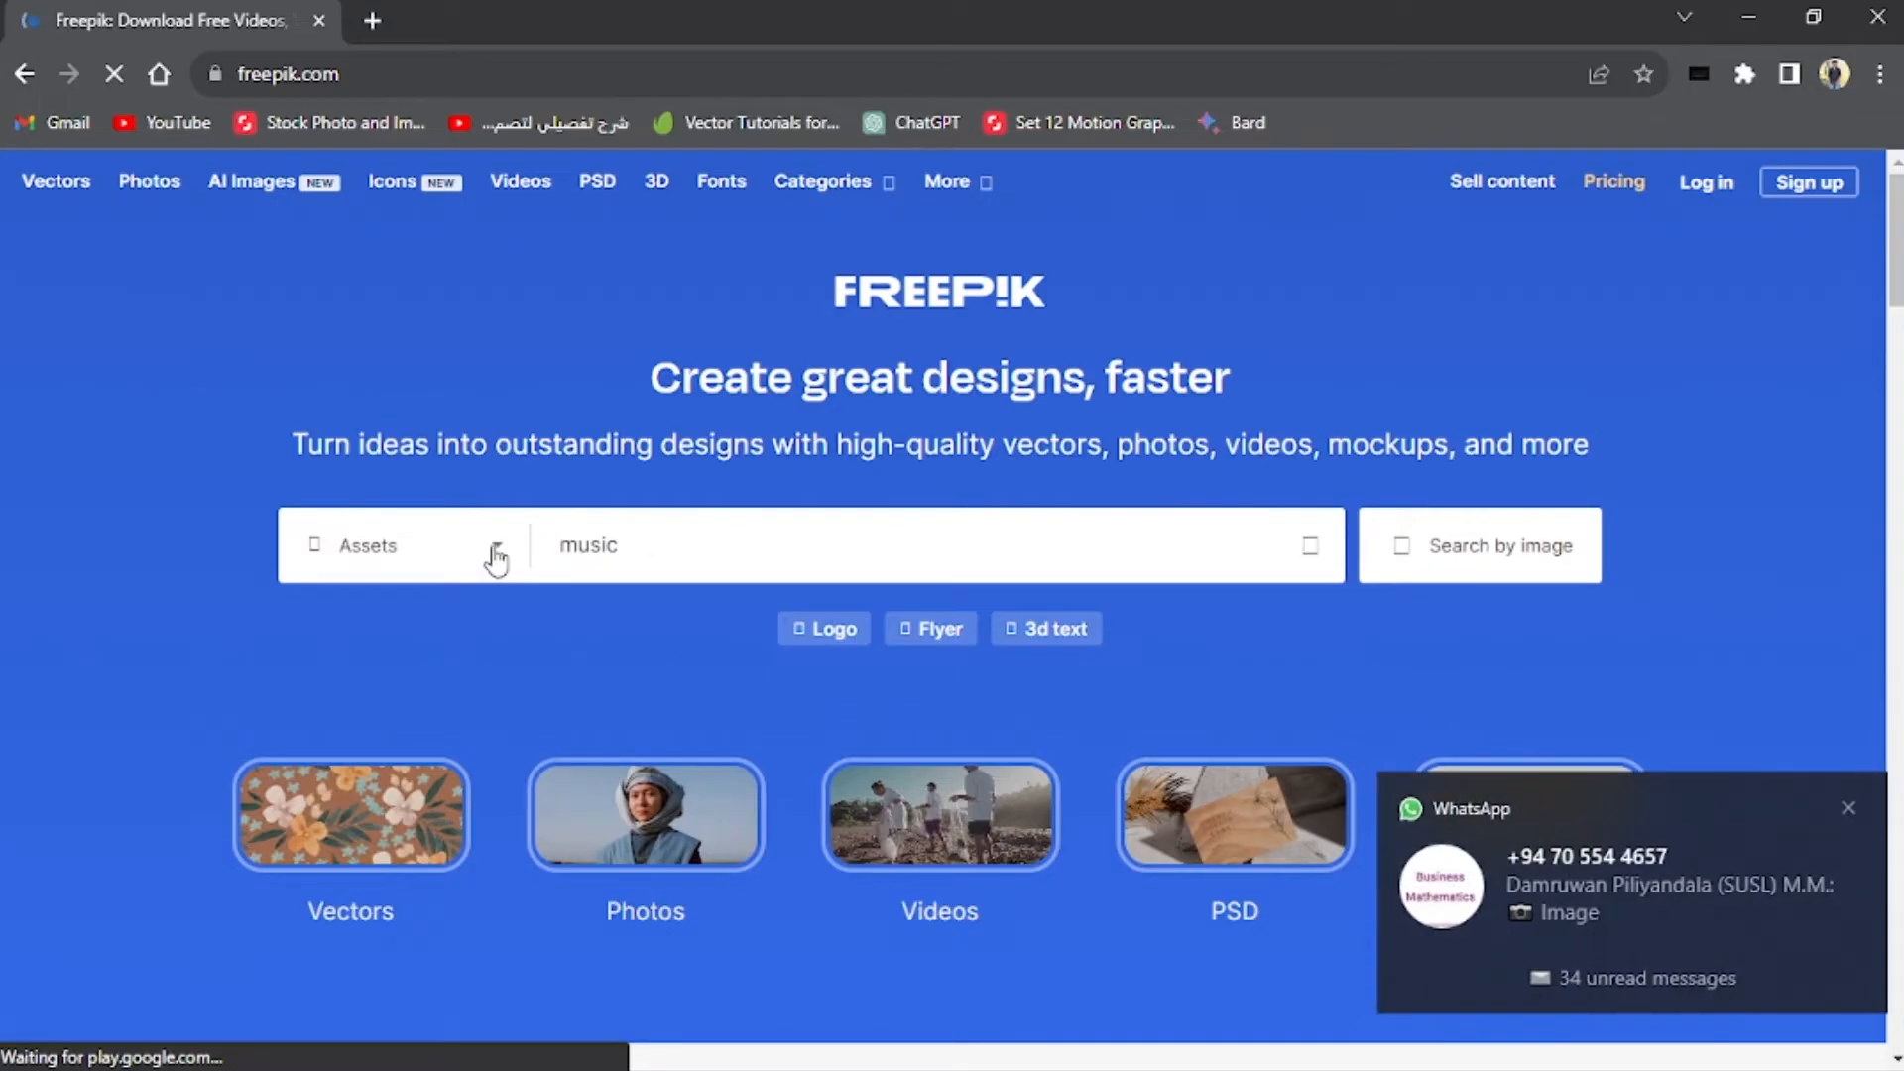
left_click(495, 556)
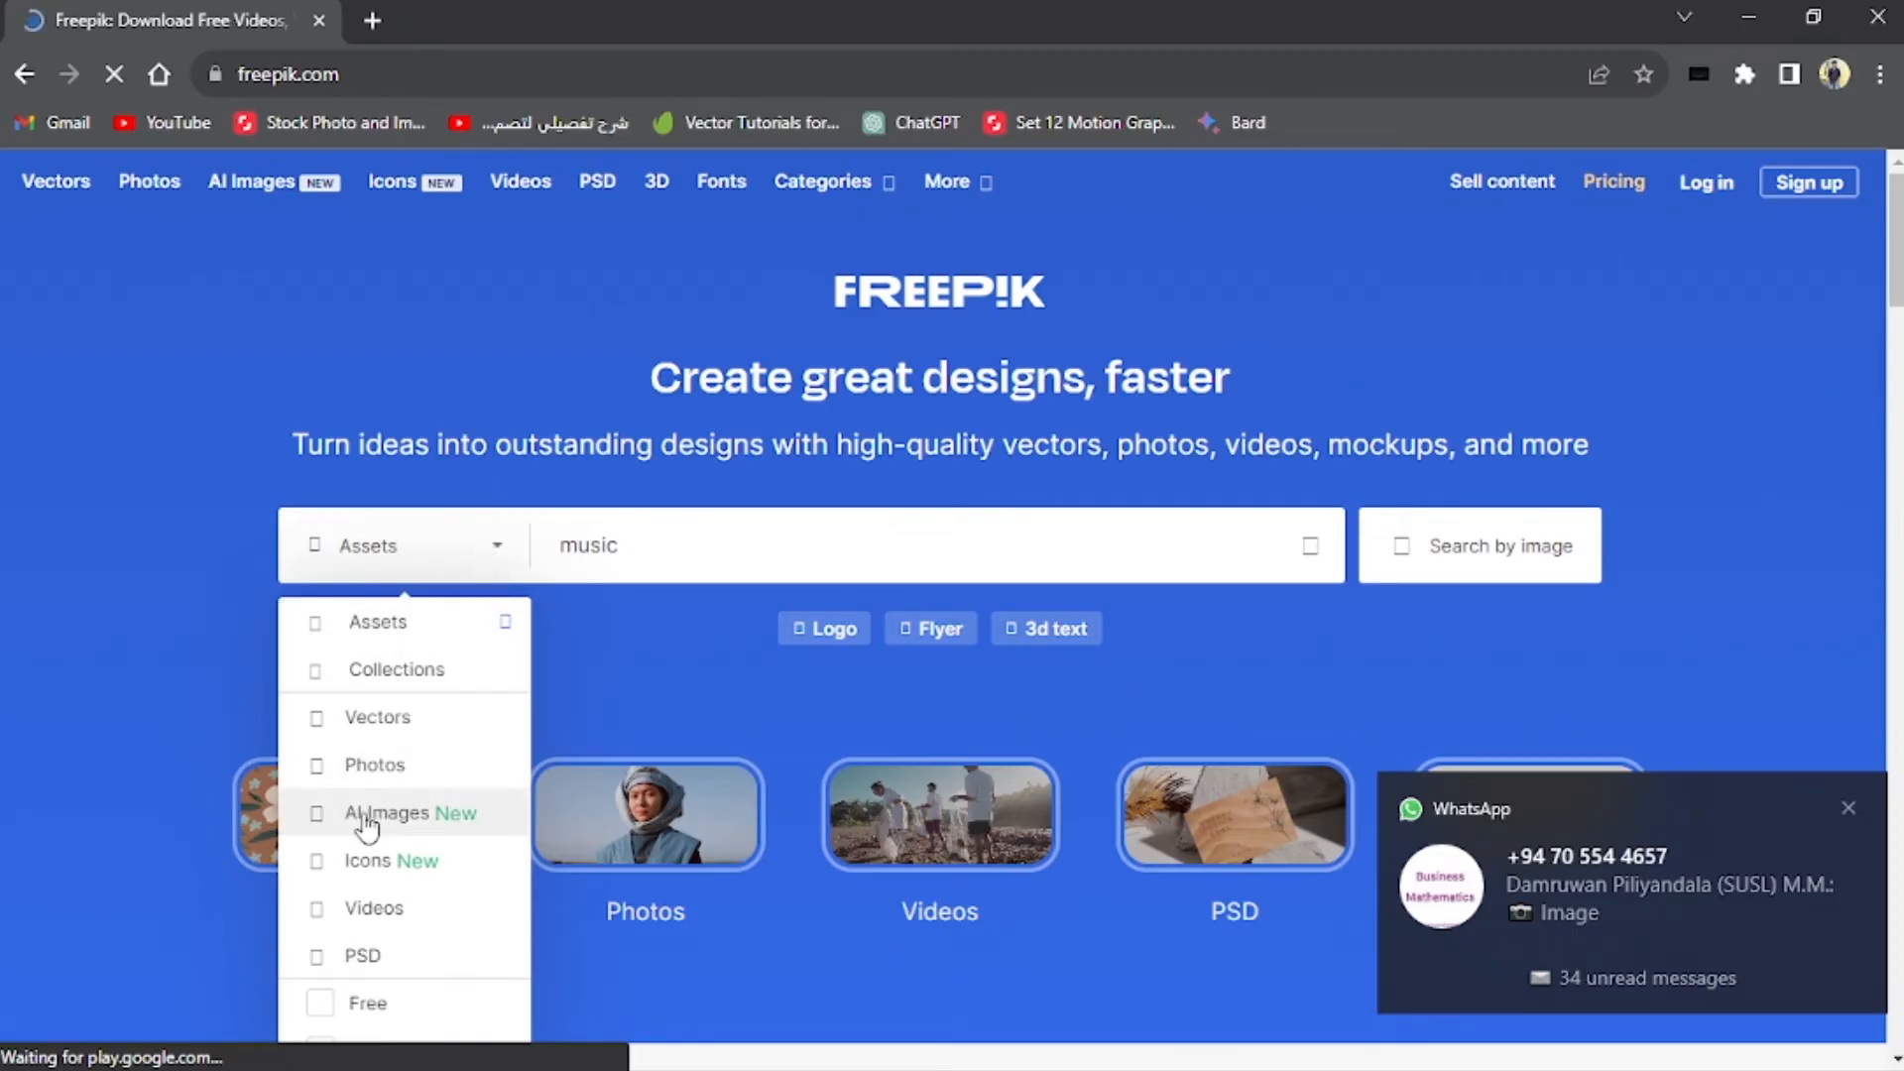
left_click(366, 816)
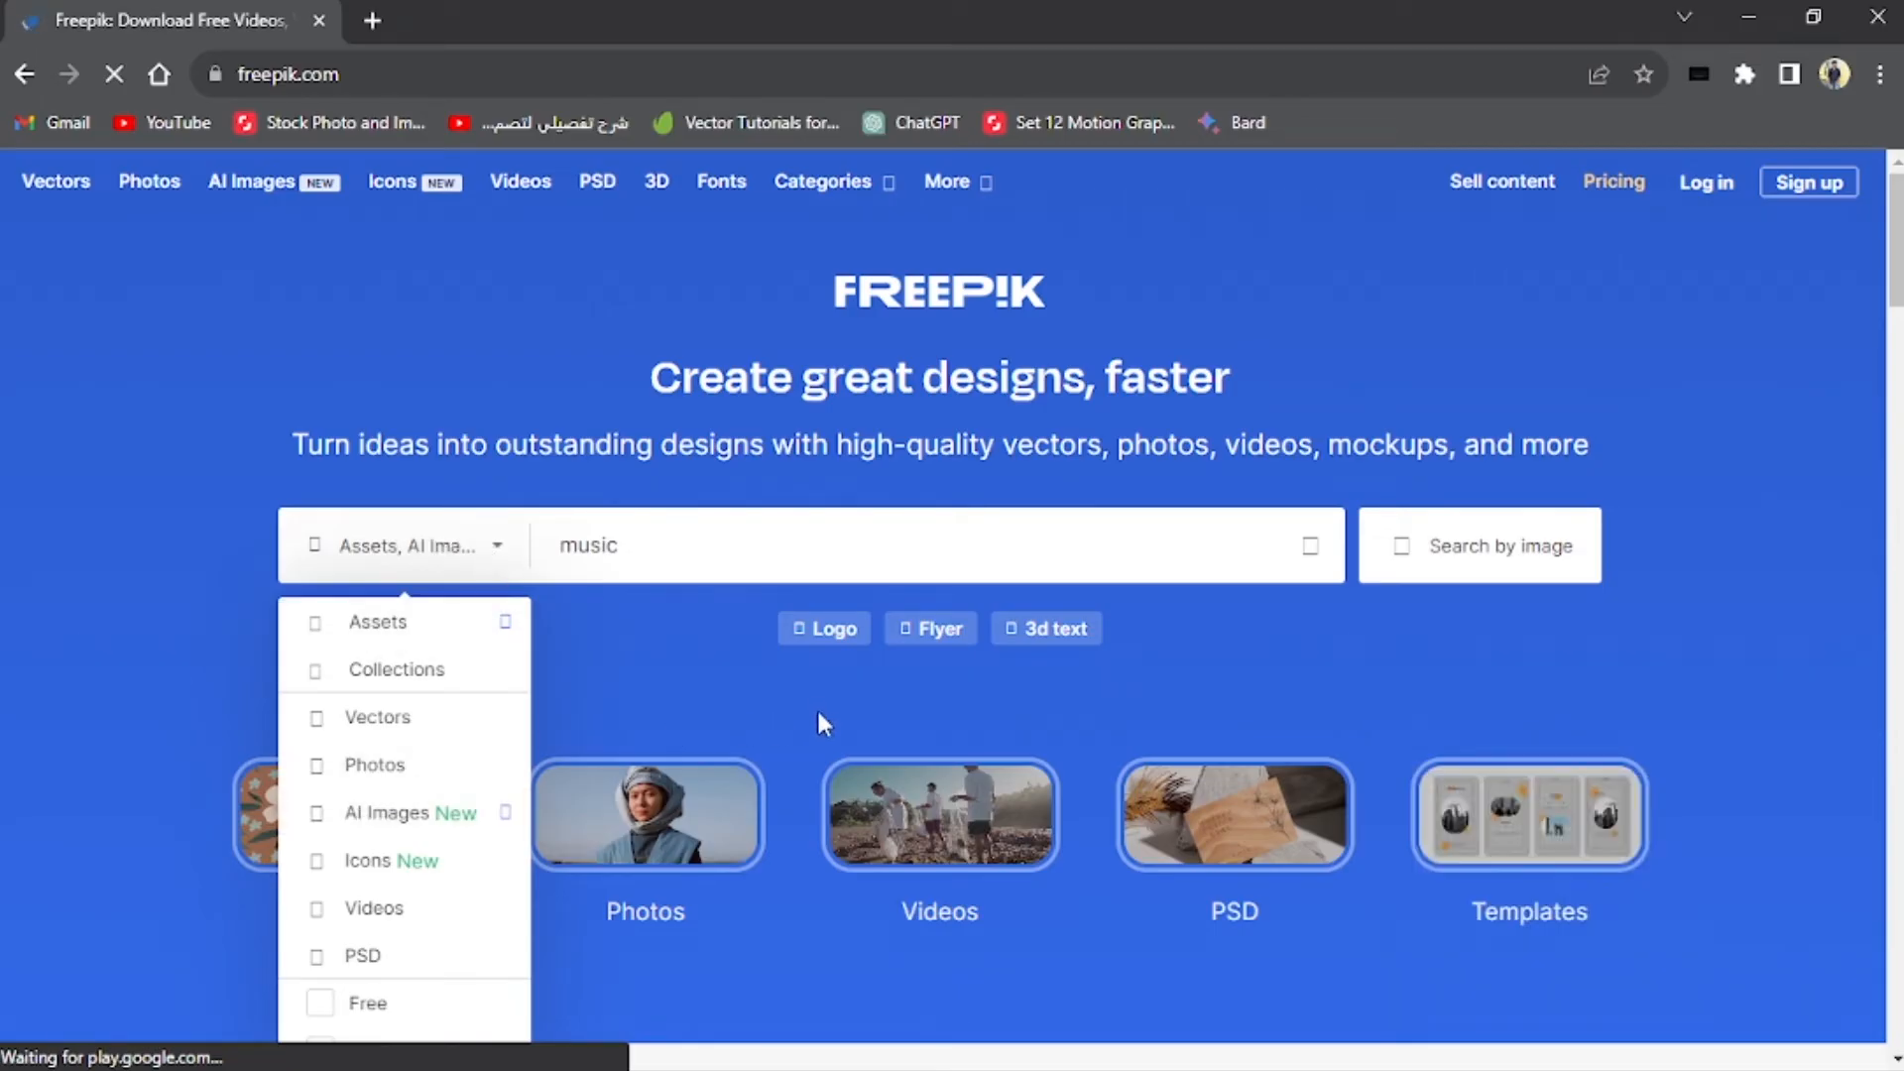
left_click(1307, 550)
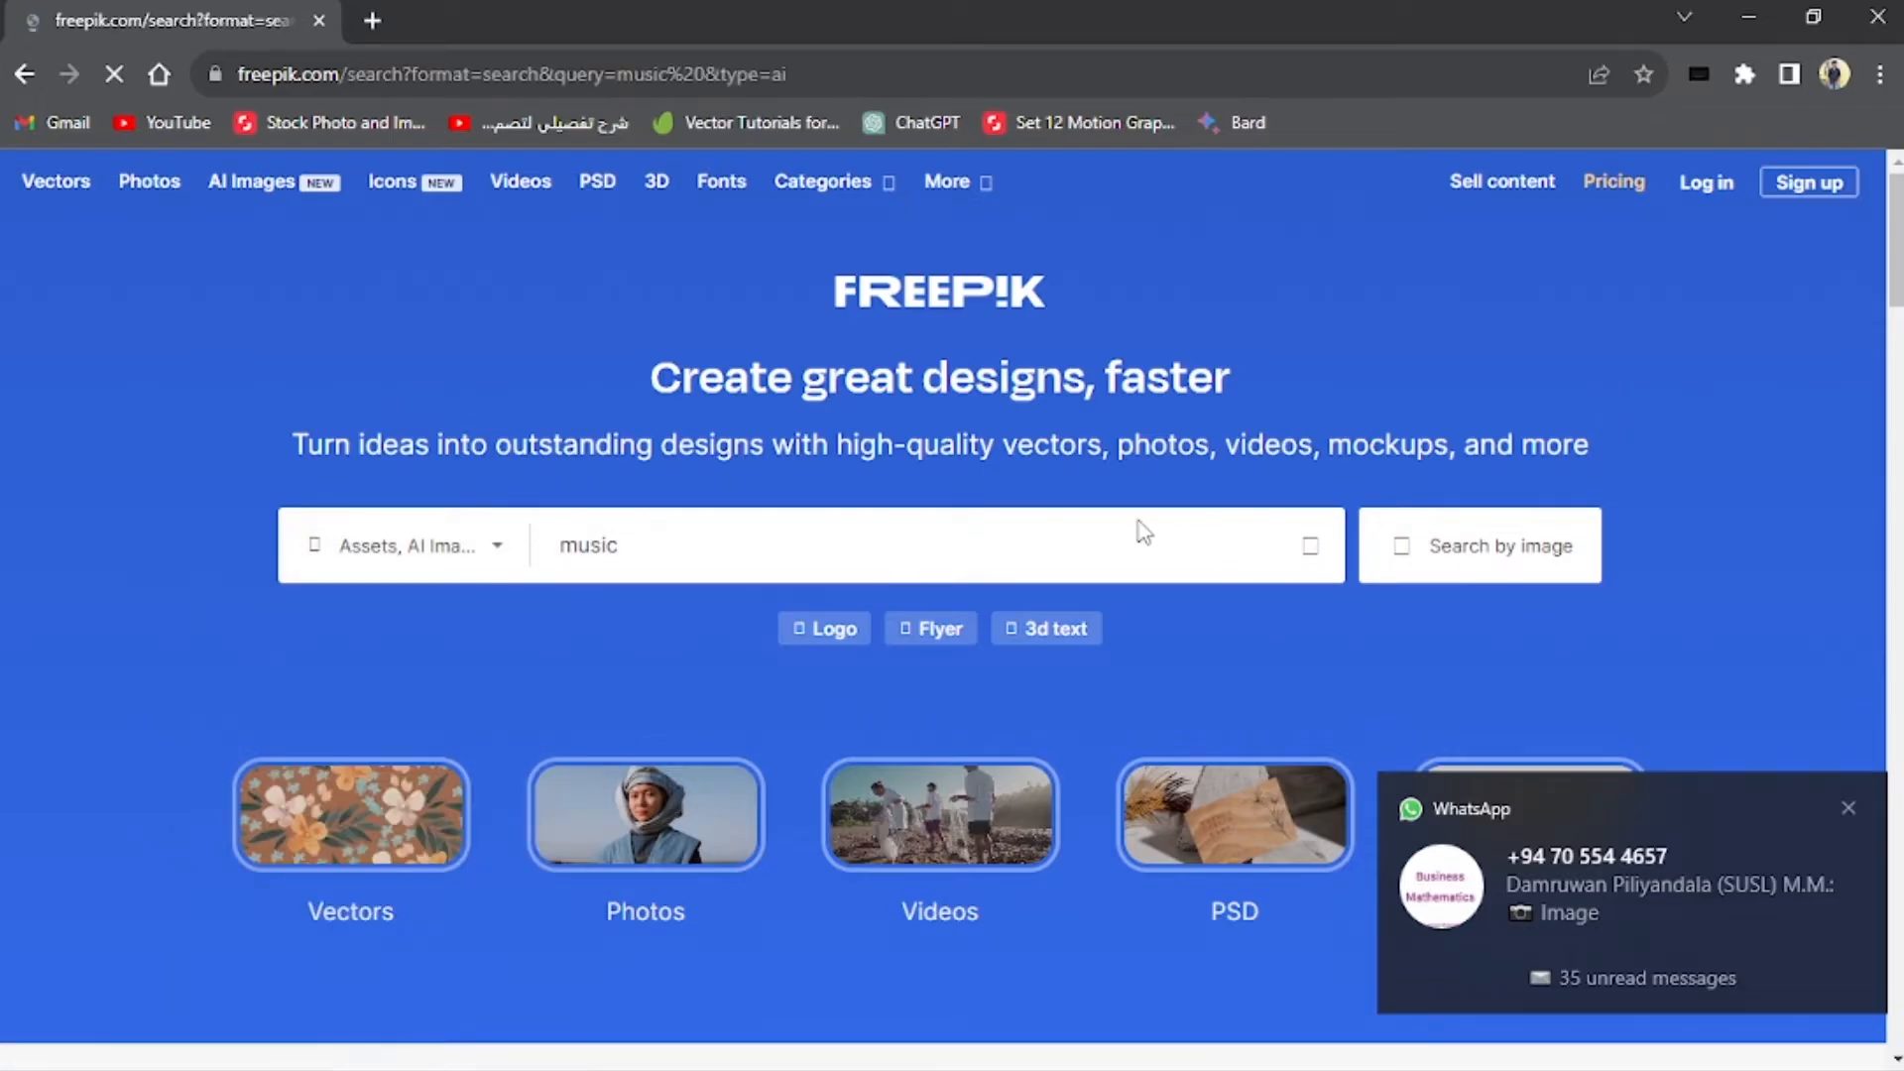
left_click(1848, 807)
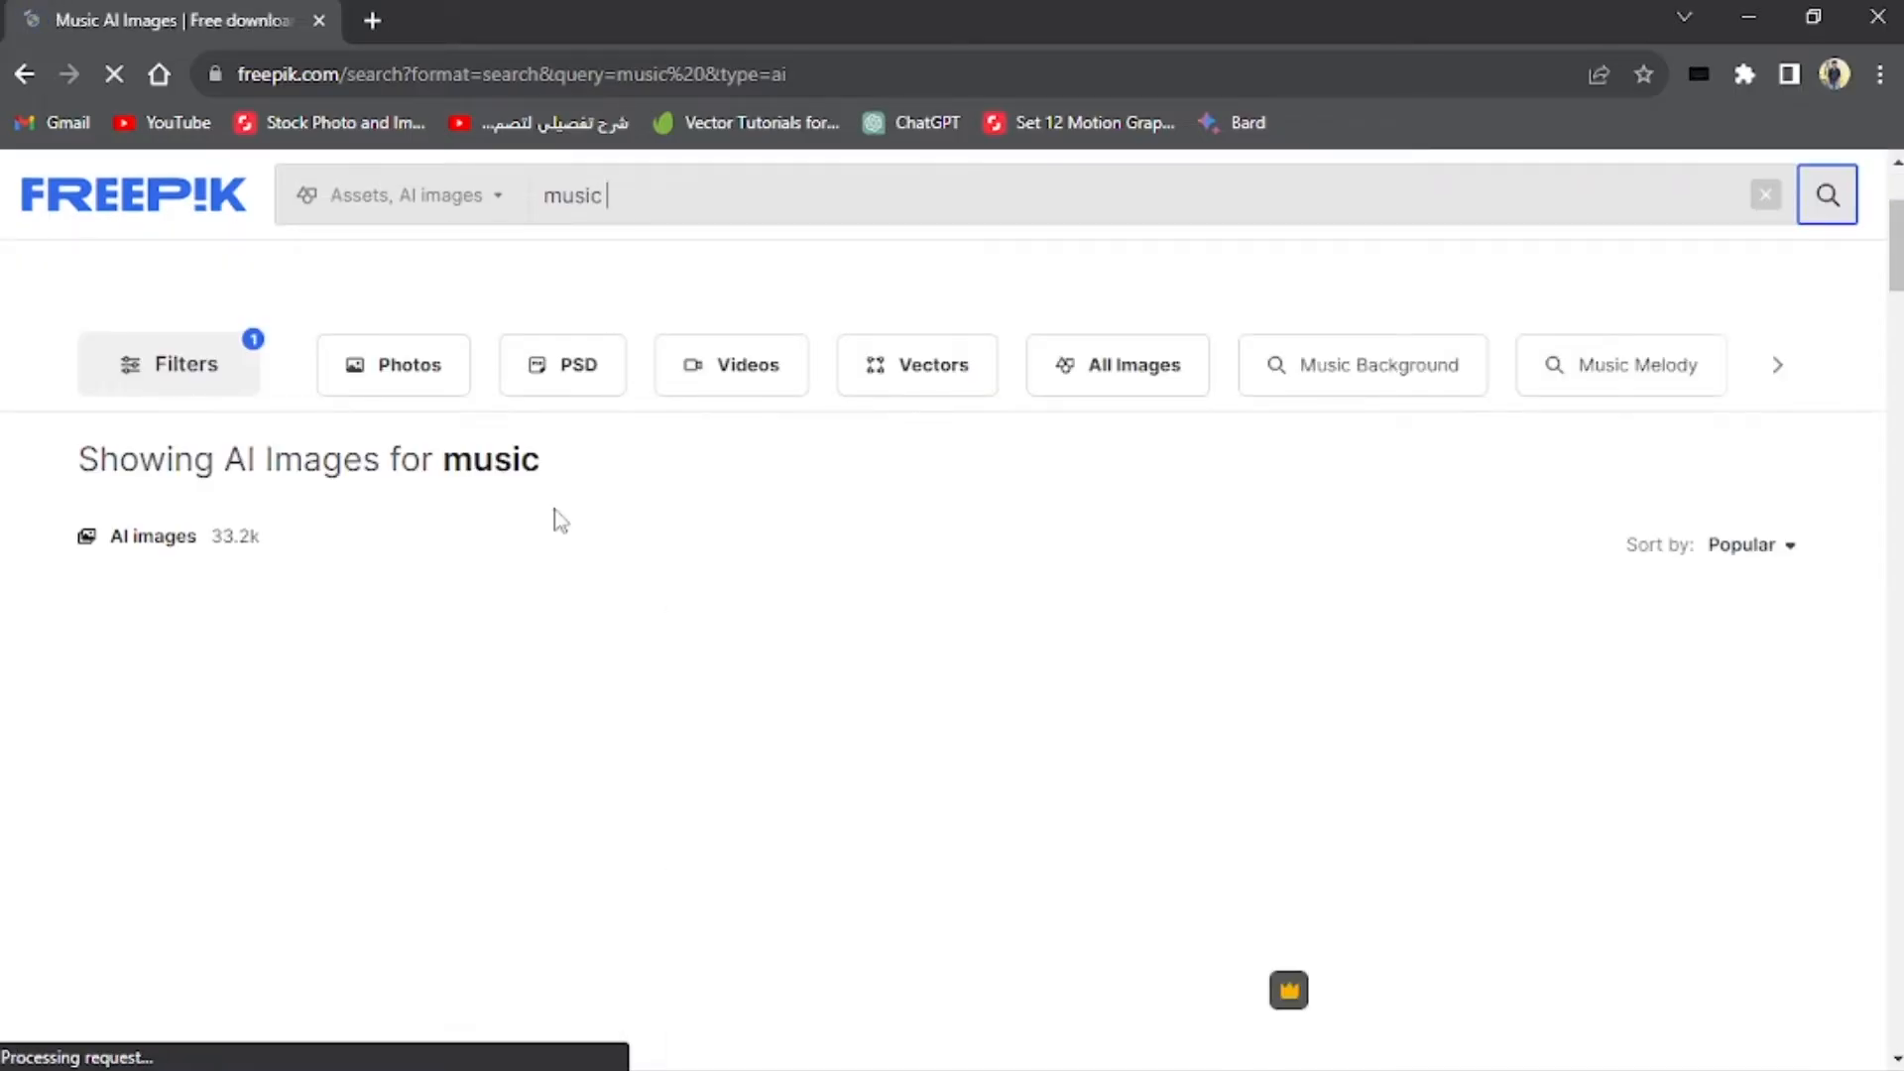
Browse the music AI image results for pictures suitable as the event post's background
scroll(560, 521, "down", 4)
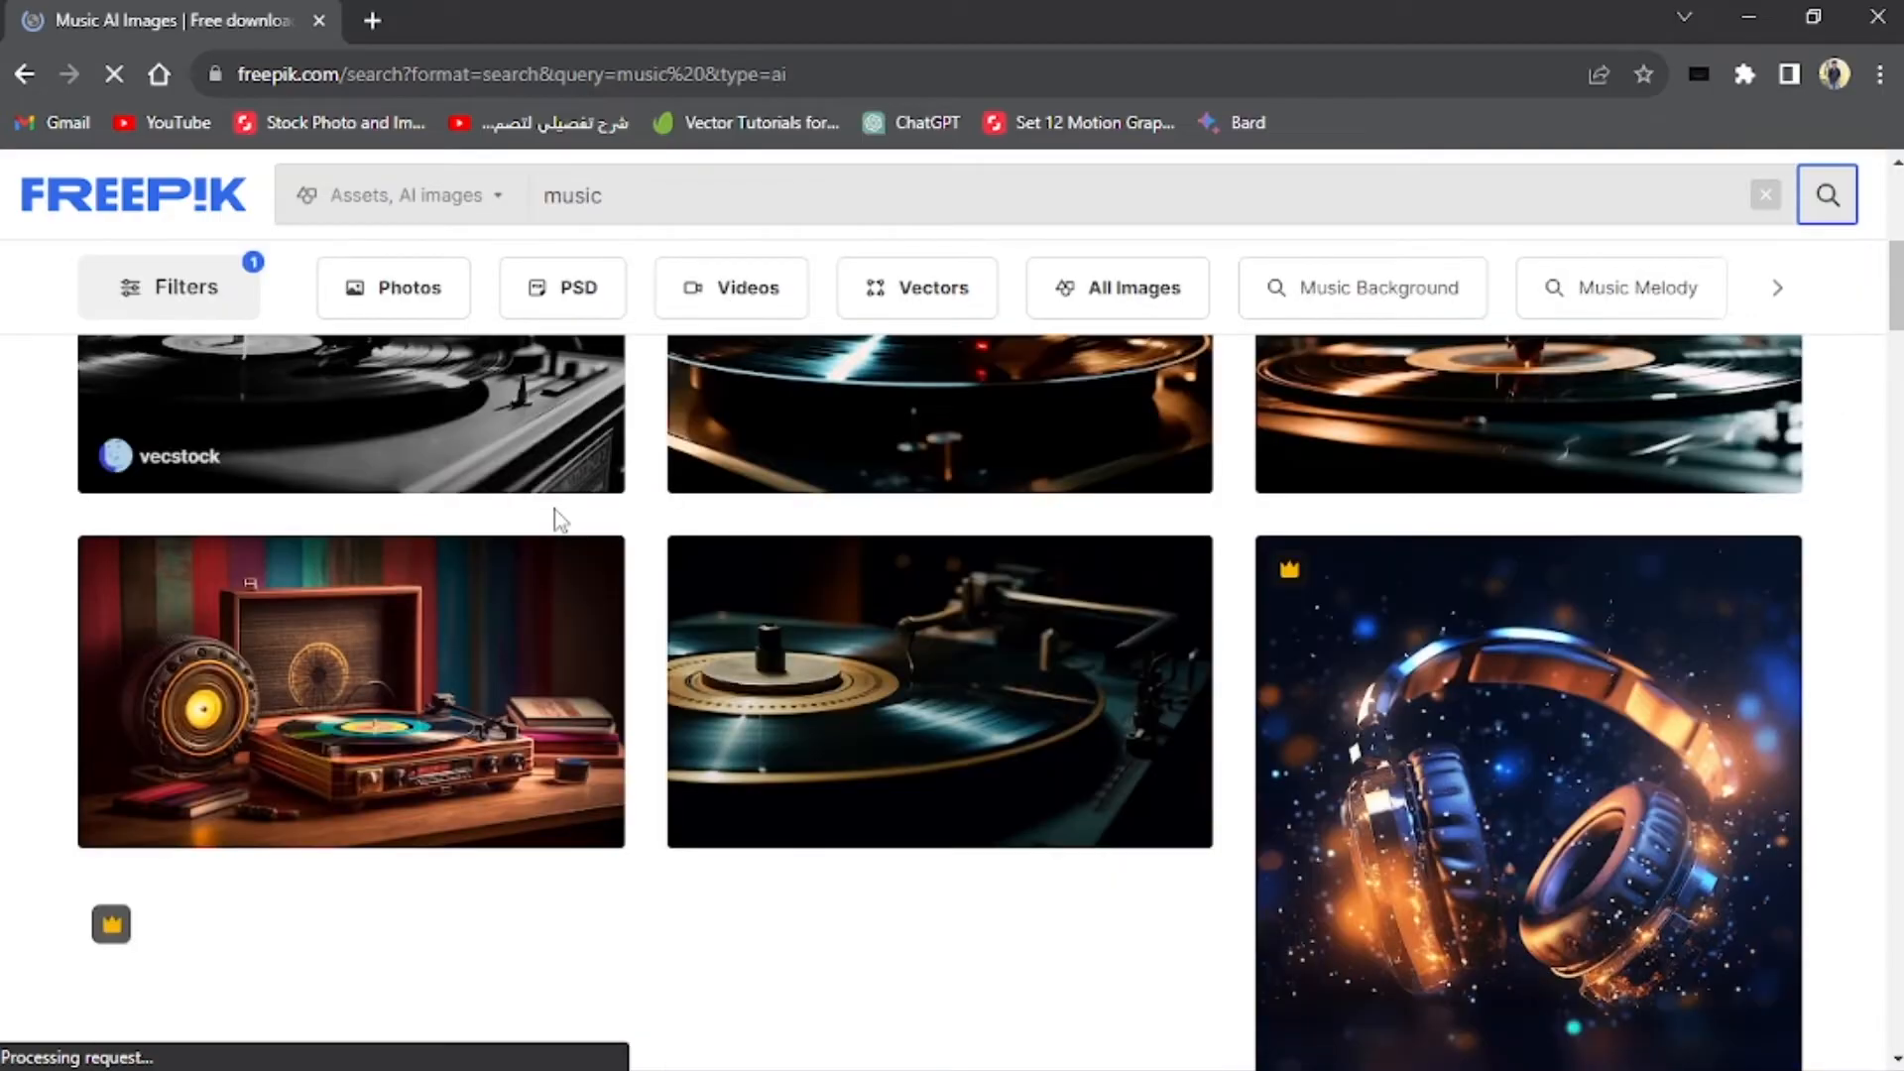
scroll(977, 829, "down", 5)
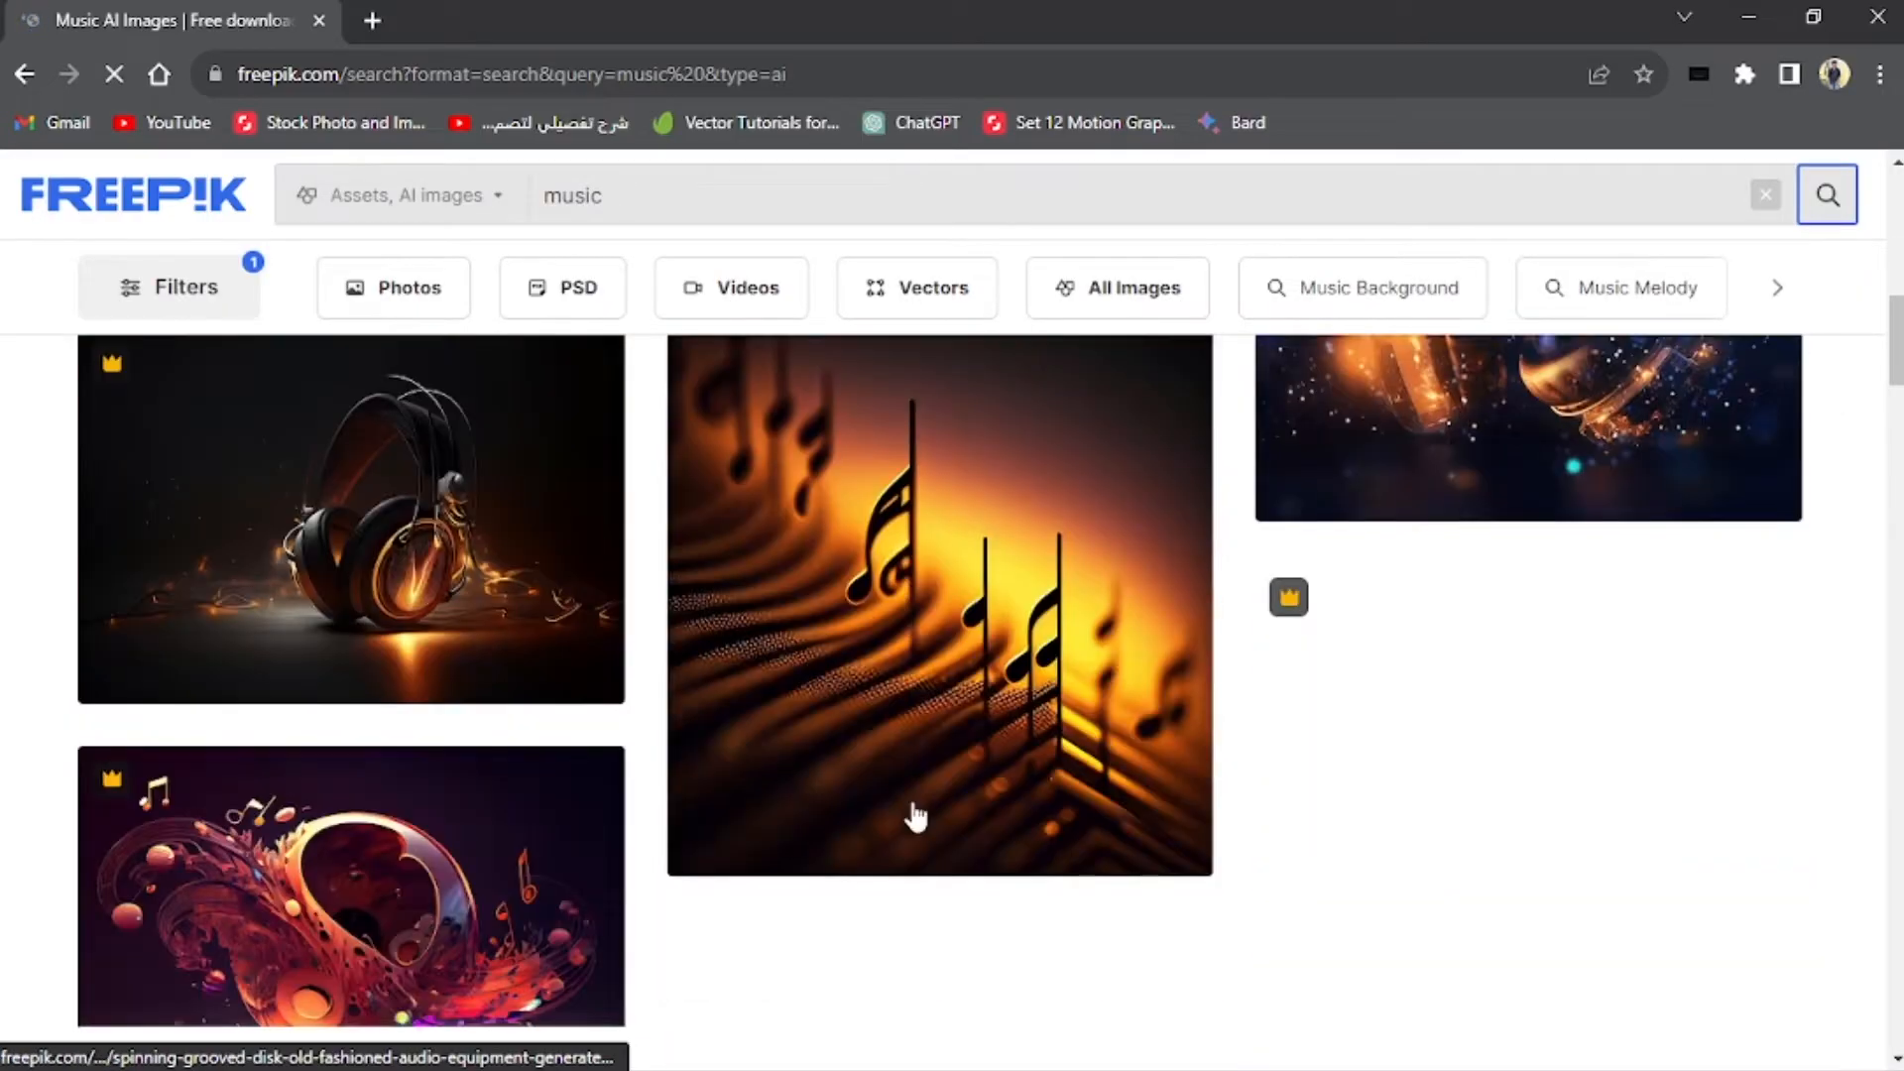
scroll(801, 764, "down", 10)
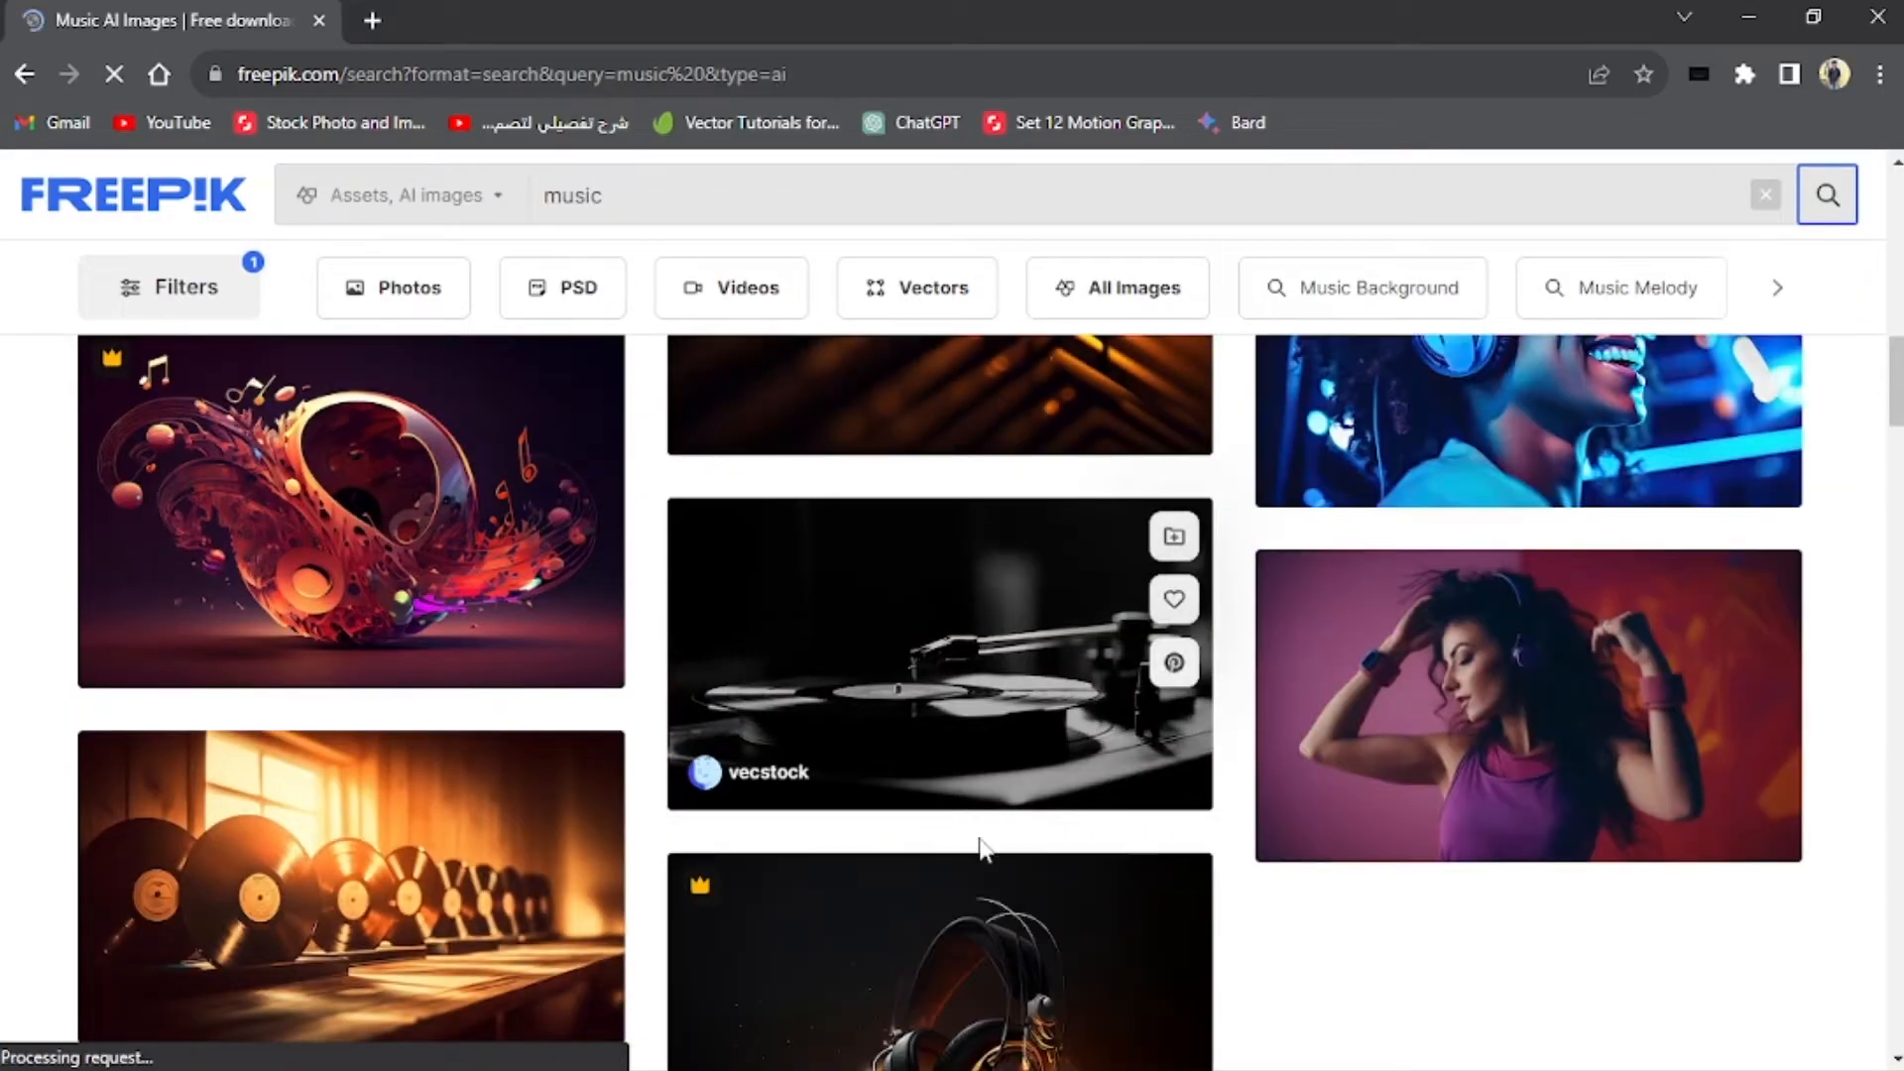
scroll(1148, 848, "down", 1)
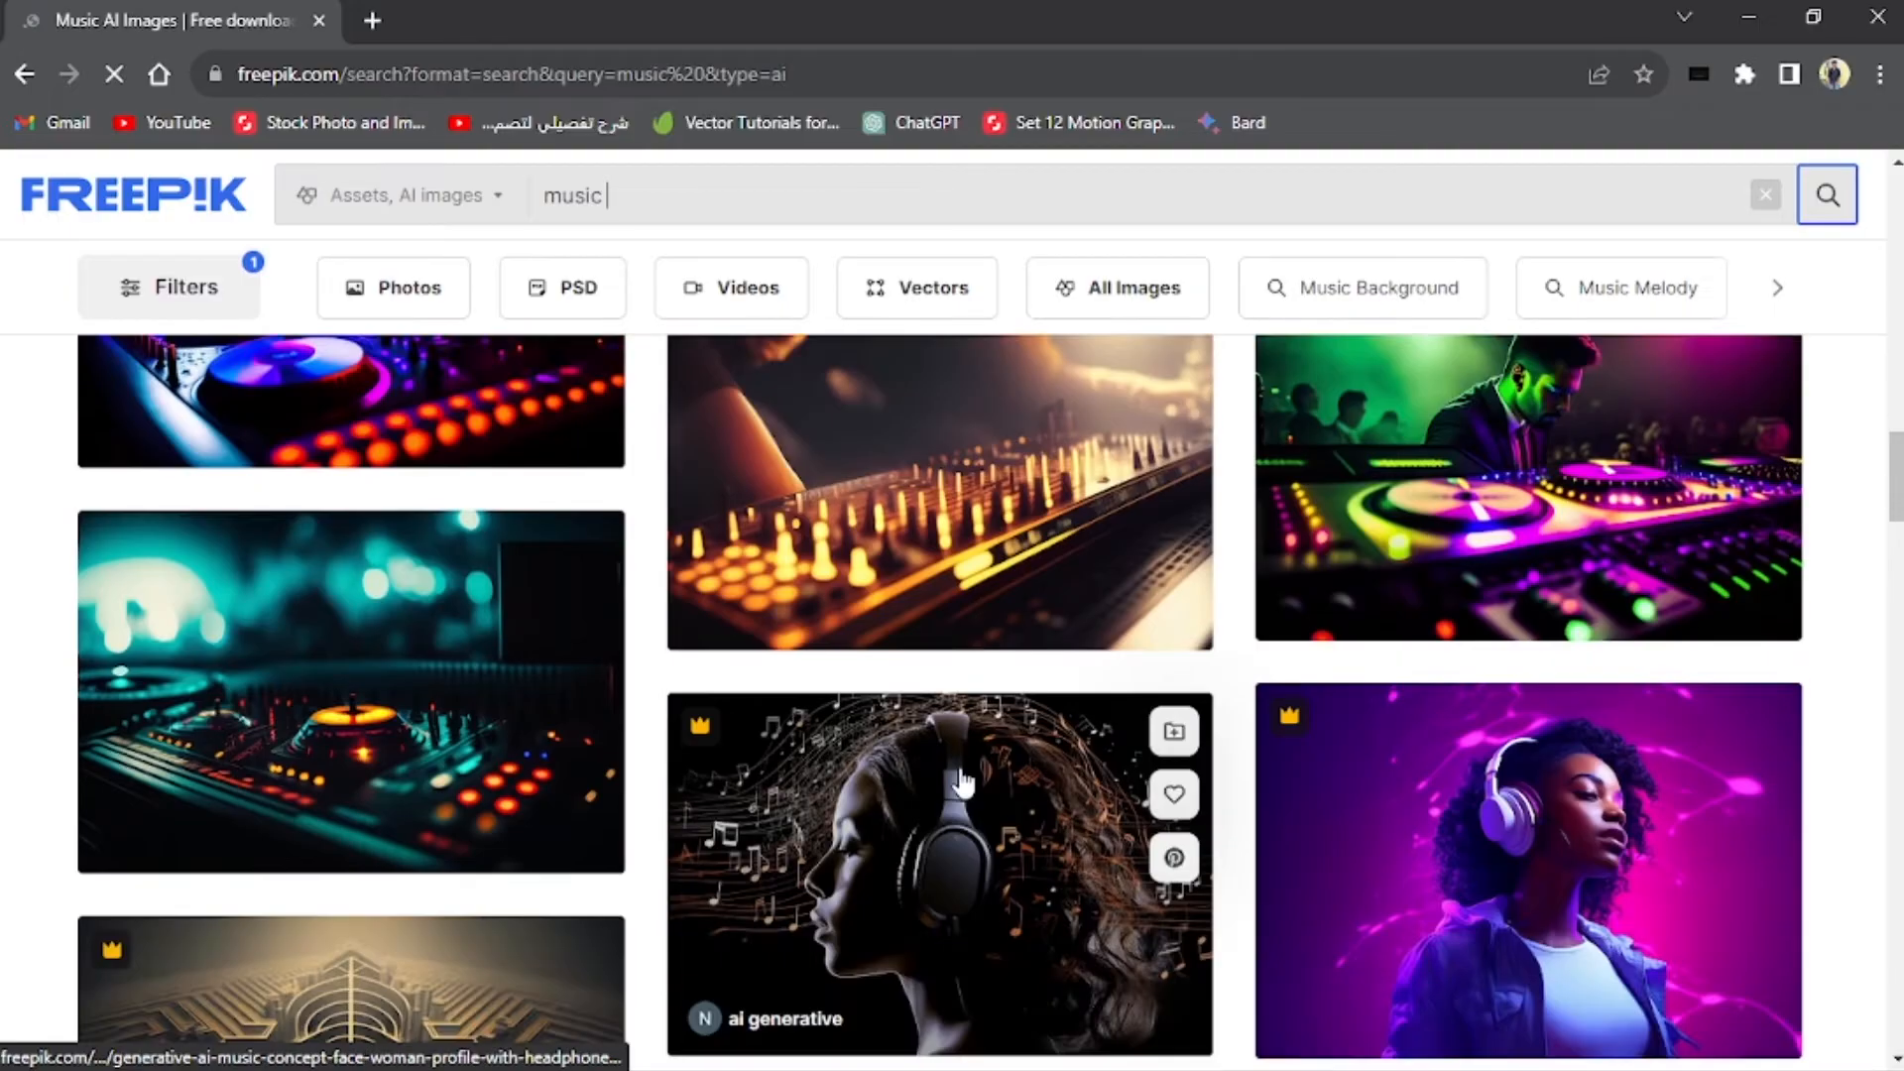
scroll(833, 763, "down", 5)
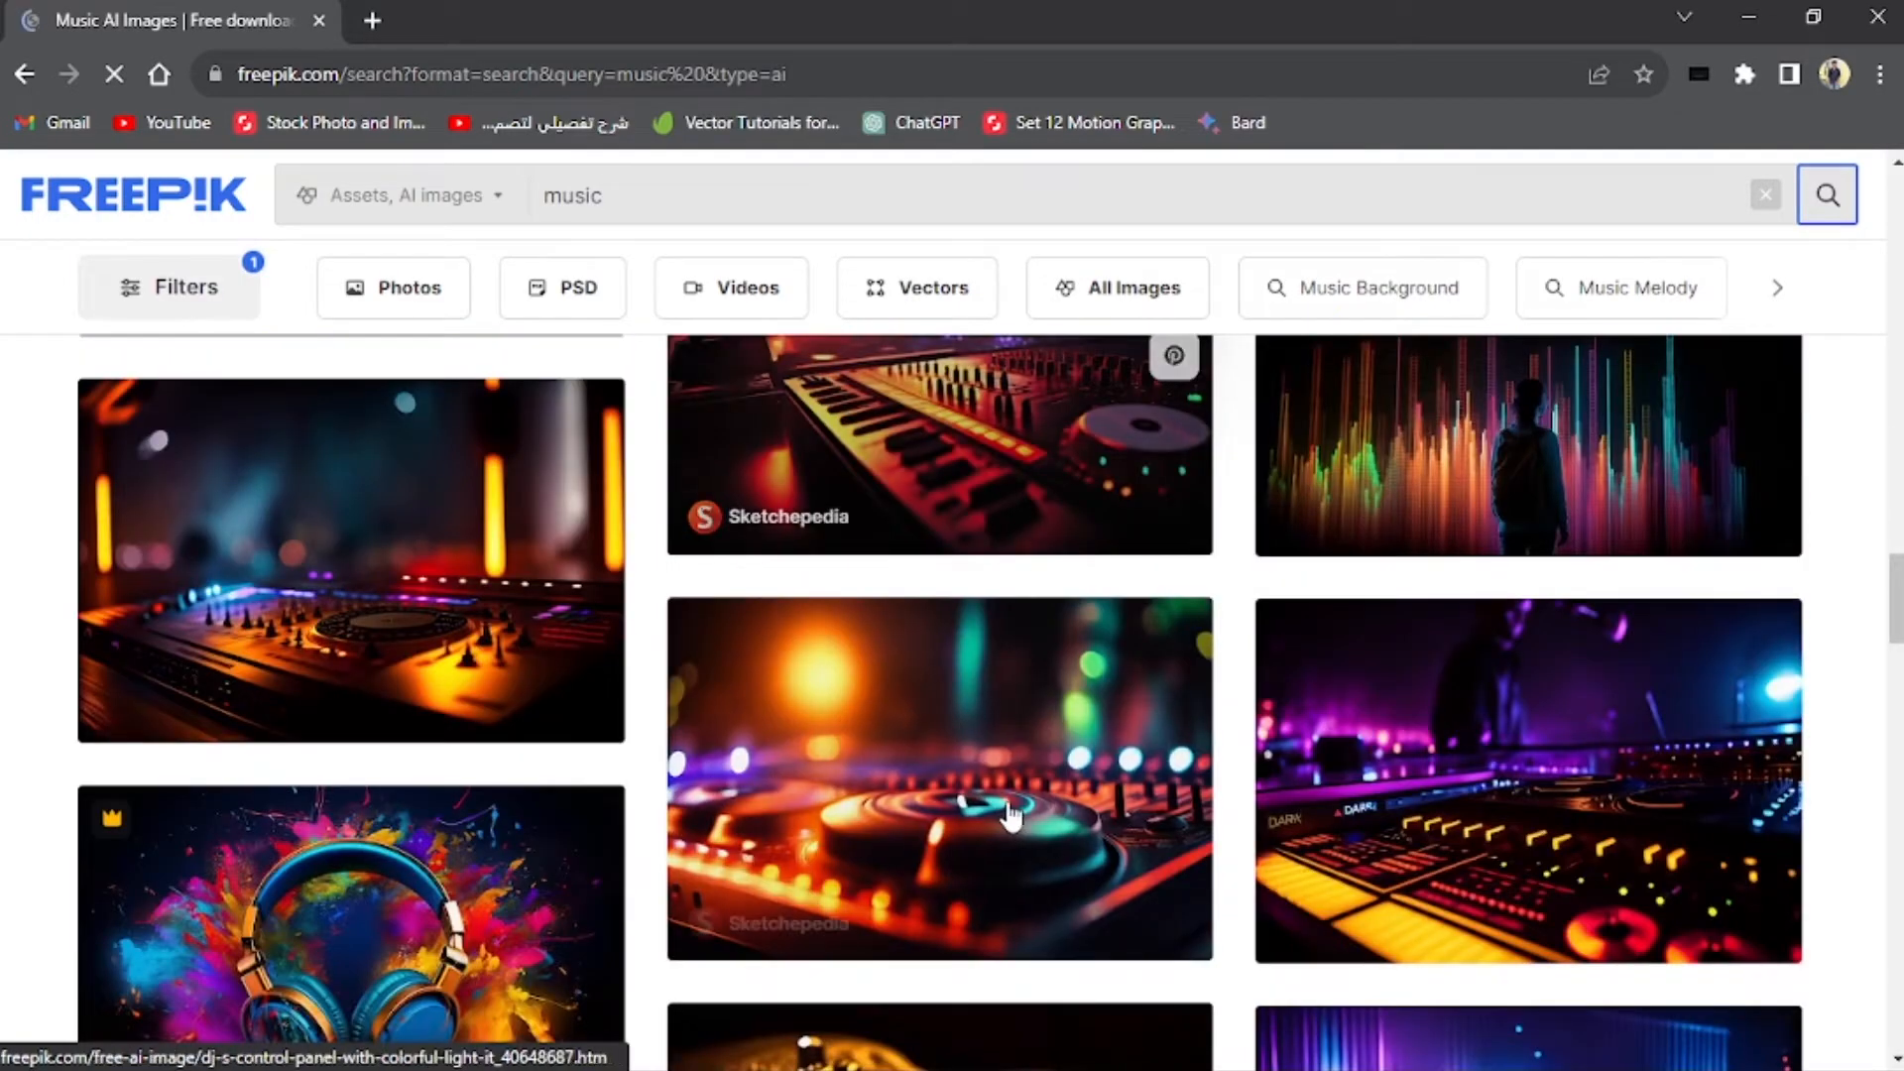
scroll(885, 788, "down", 5)
scroll(885, 789, "down", 5)
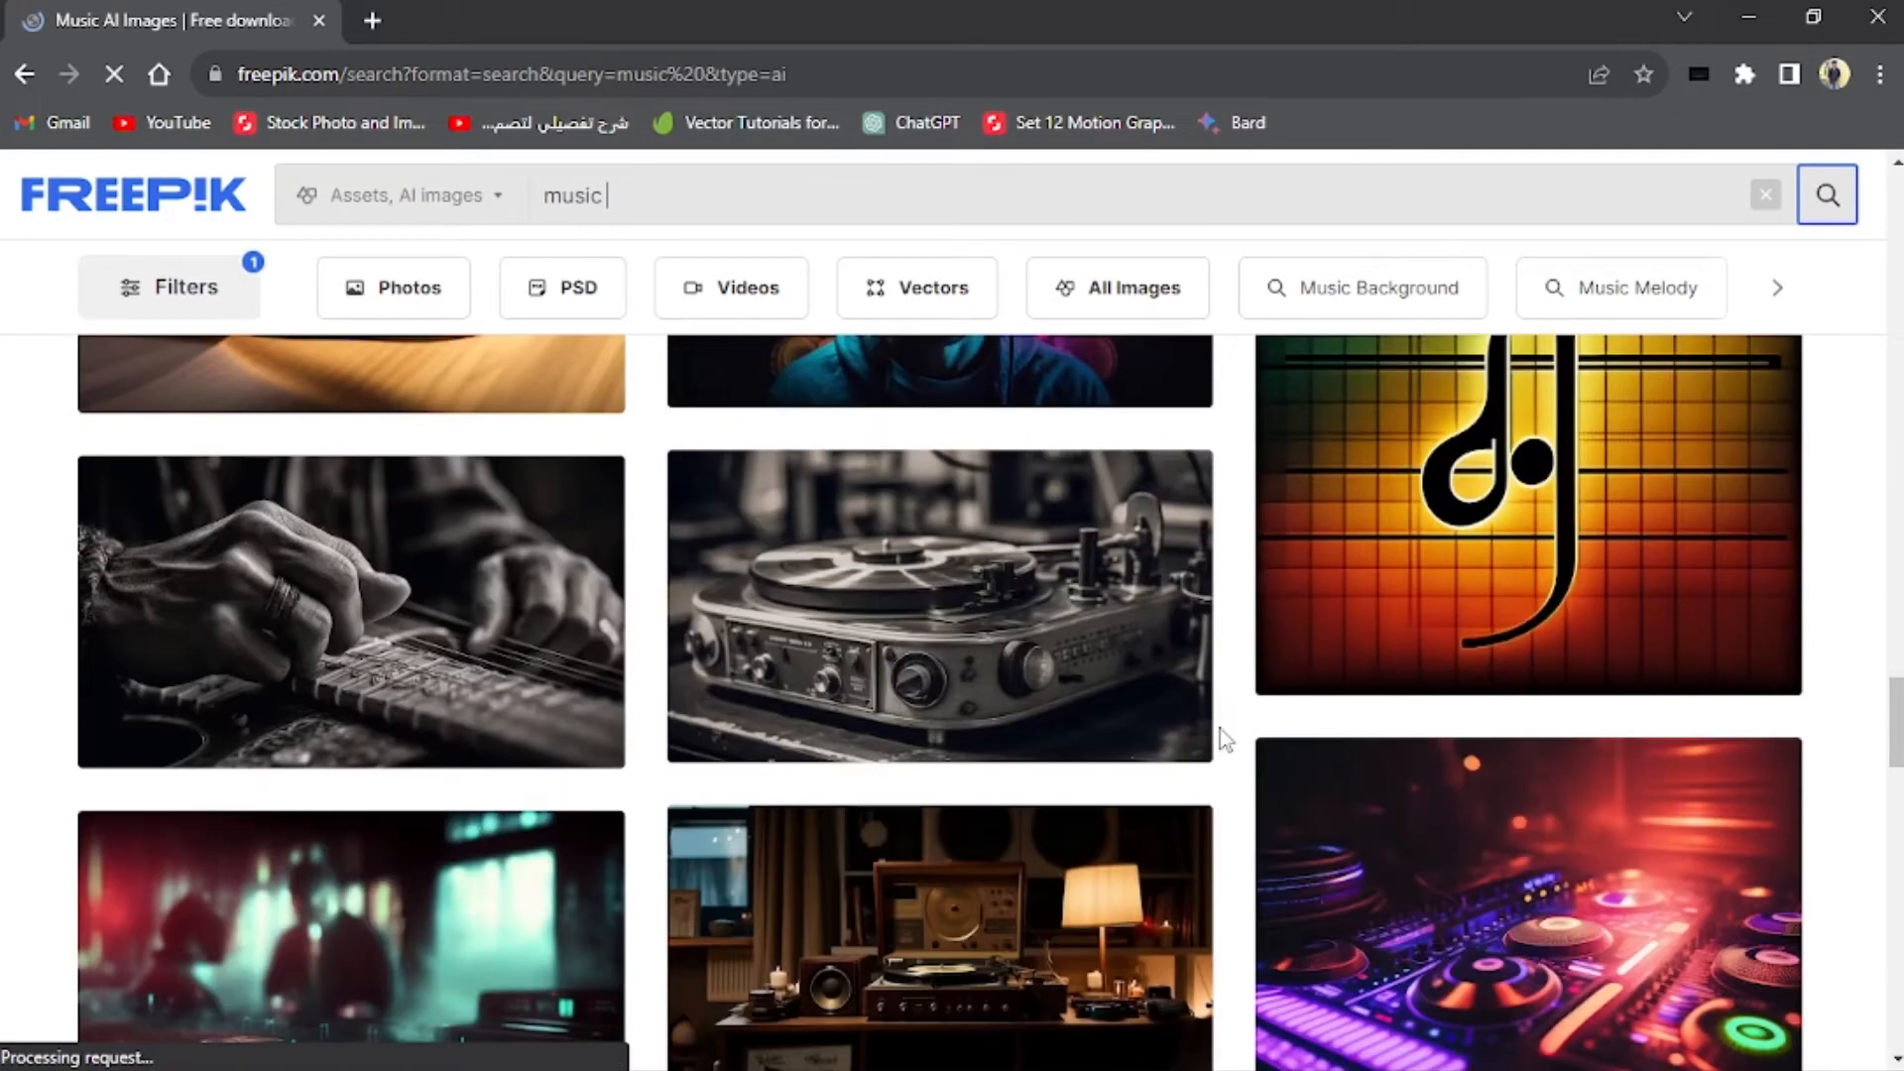
scroll(1220, 738, "down", 5)
scroll(959, 778, "down", 5)
scroll(960, 778, "up", 1)
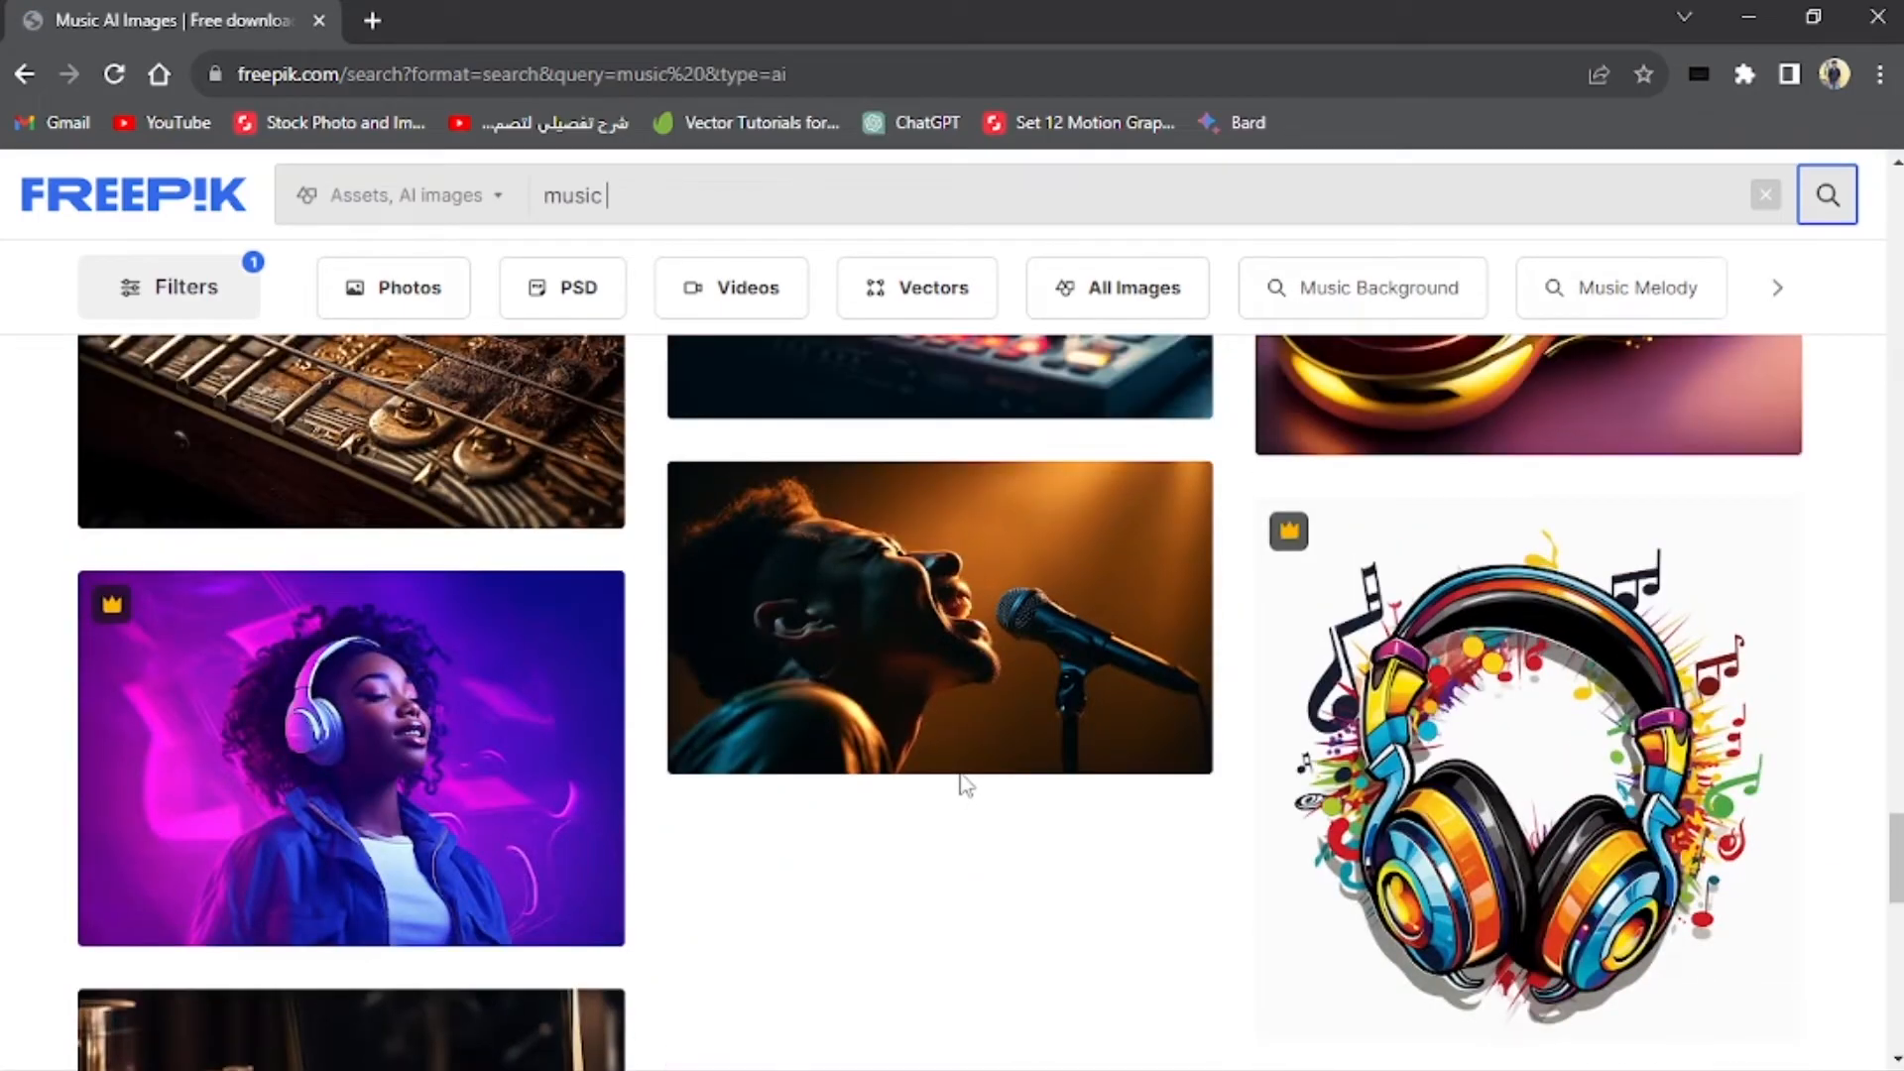
scroll(959, 779, "down", 15)
scroll(960, 779, "up", 20)
scroll(960, 772, "up", 20)
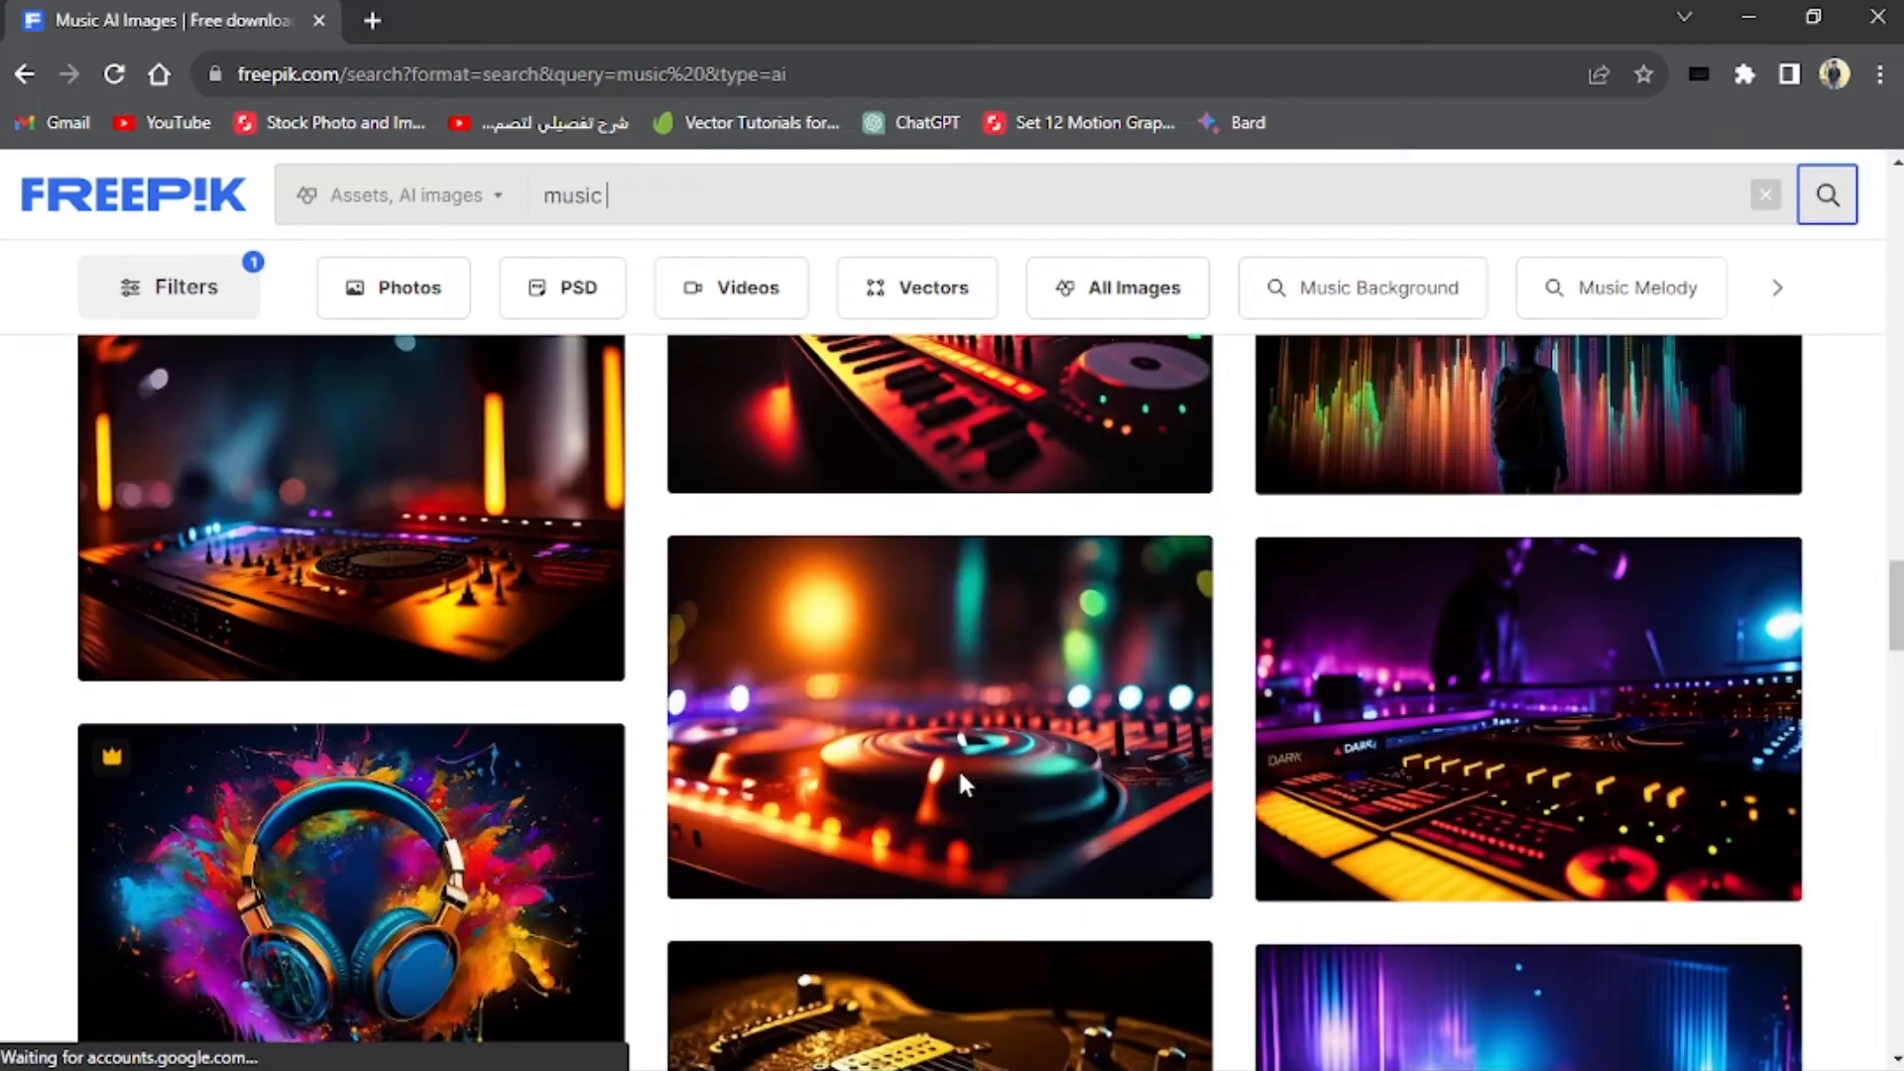
scroll(962, 780, "up", 2)
scroll(958, 779, "down", 7)
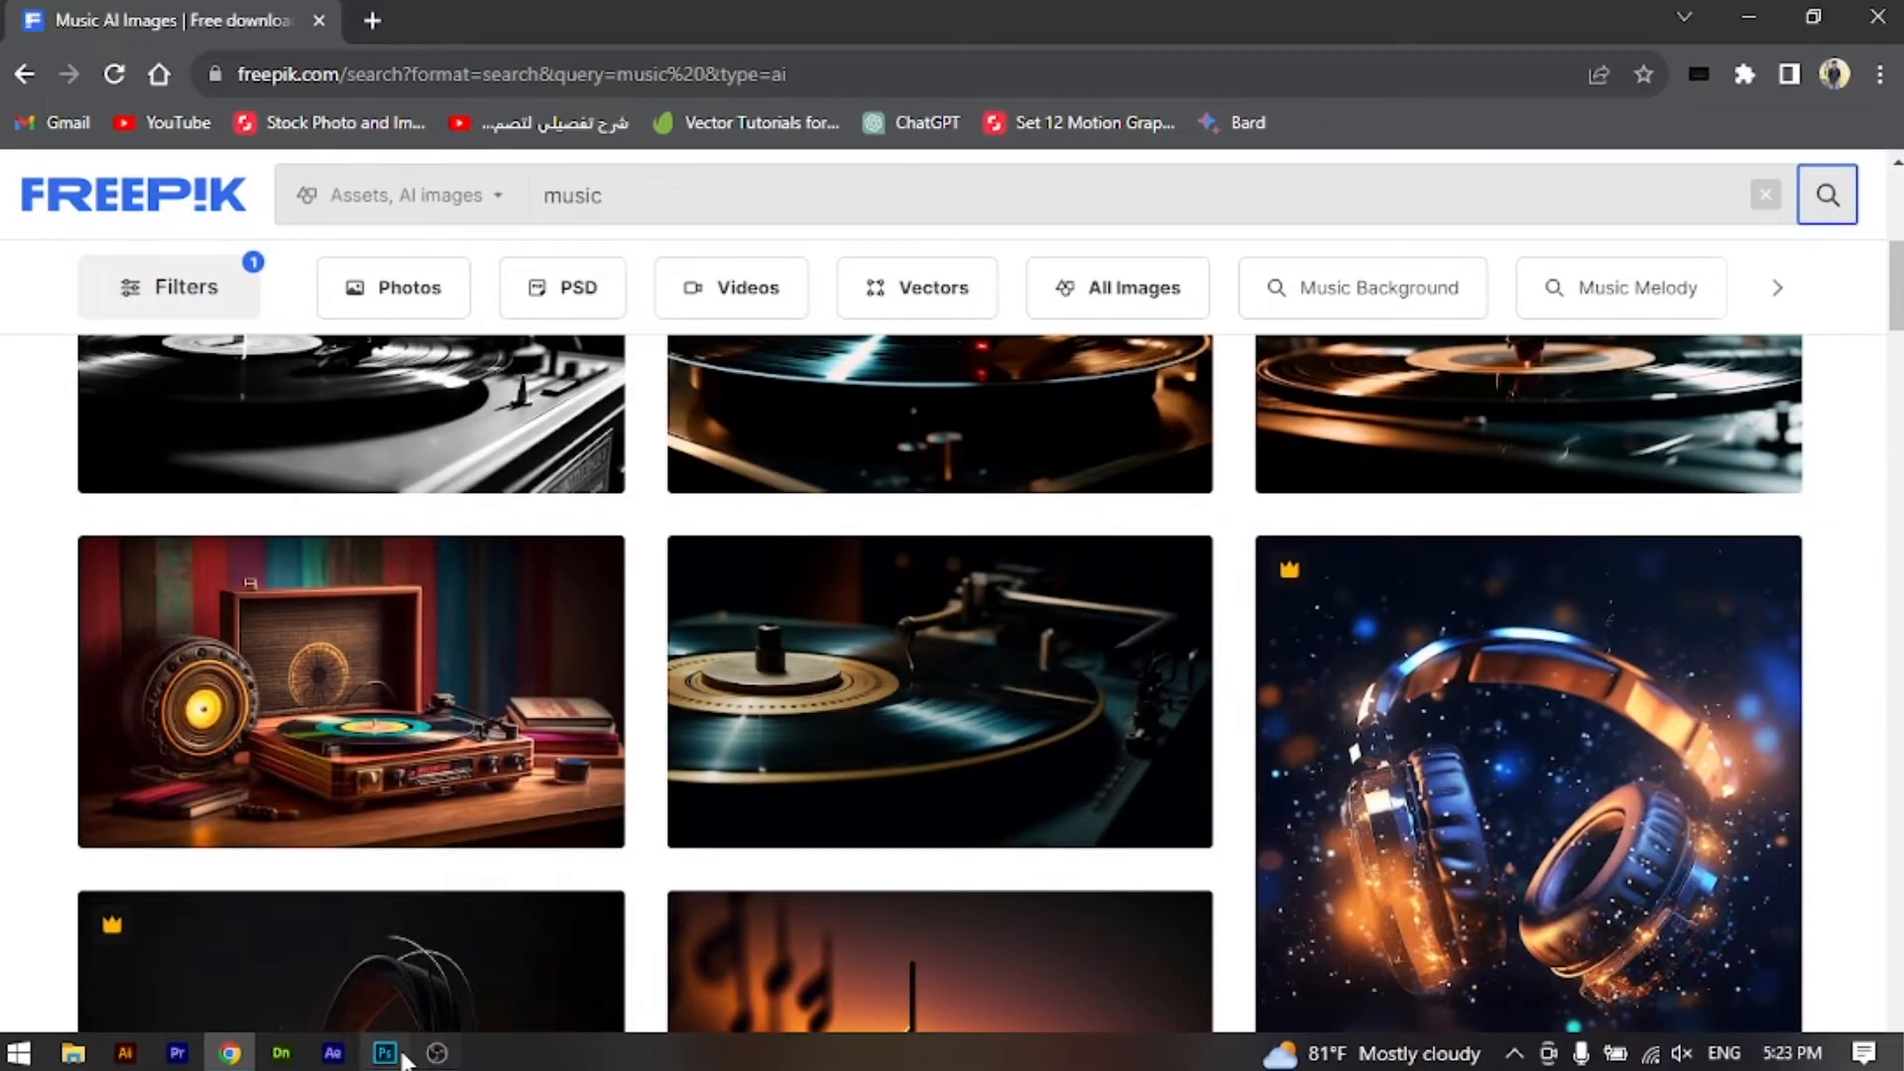
Switch back to Photoshop's Untitled-1 document and place the 24715 guitar image from Downloads as an embedded object
left_click(401, 1057)
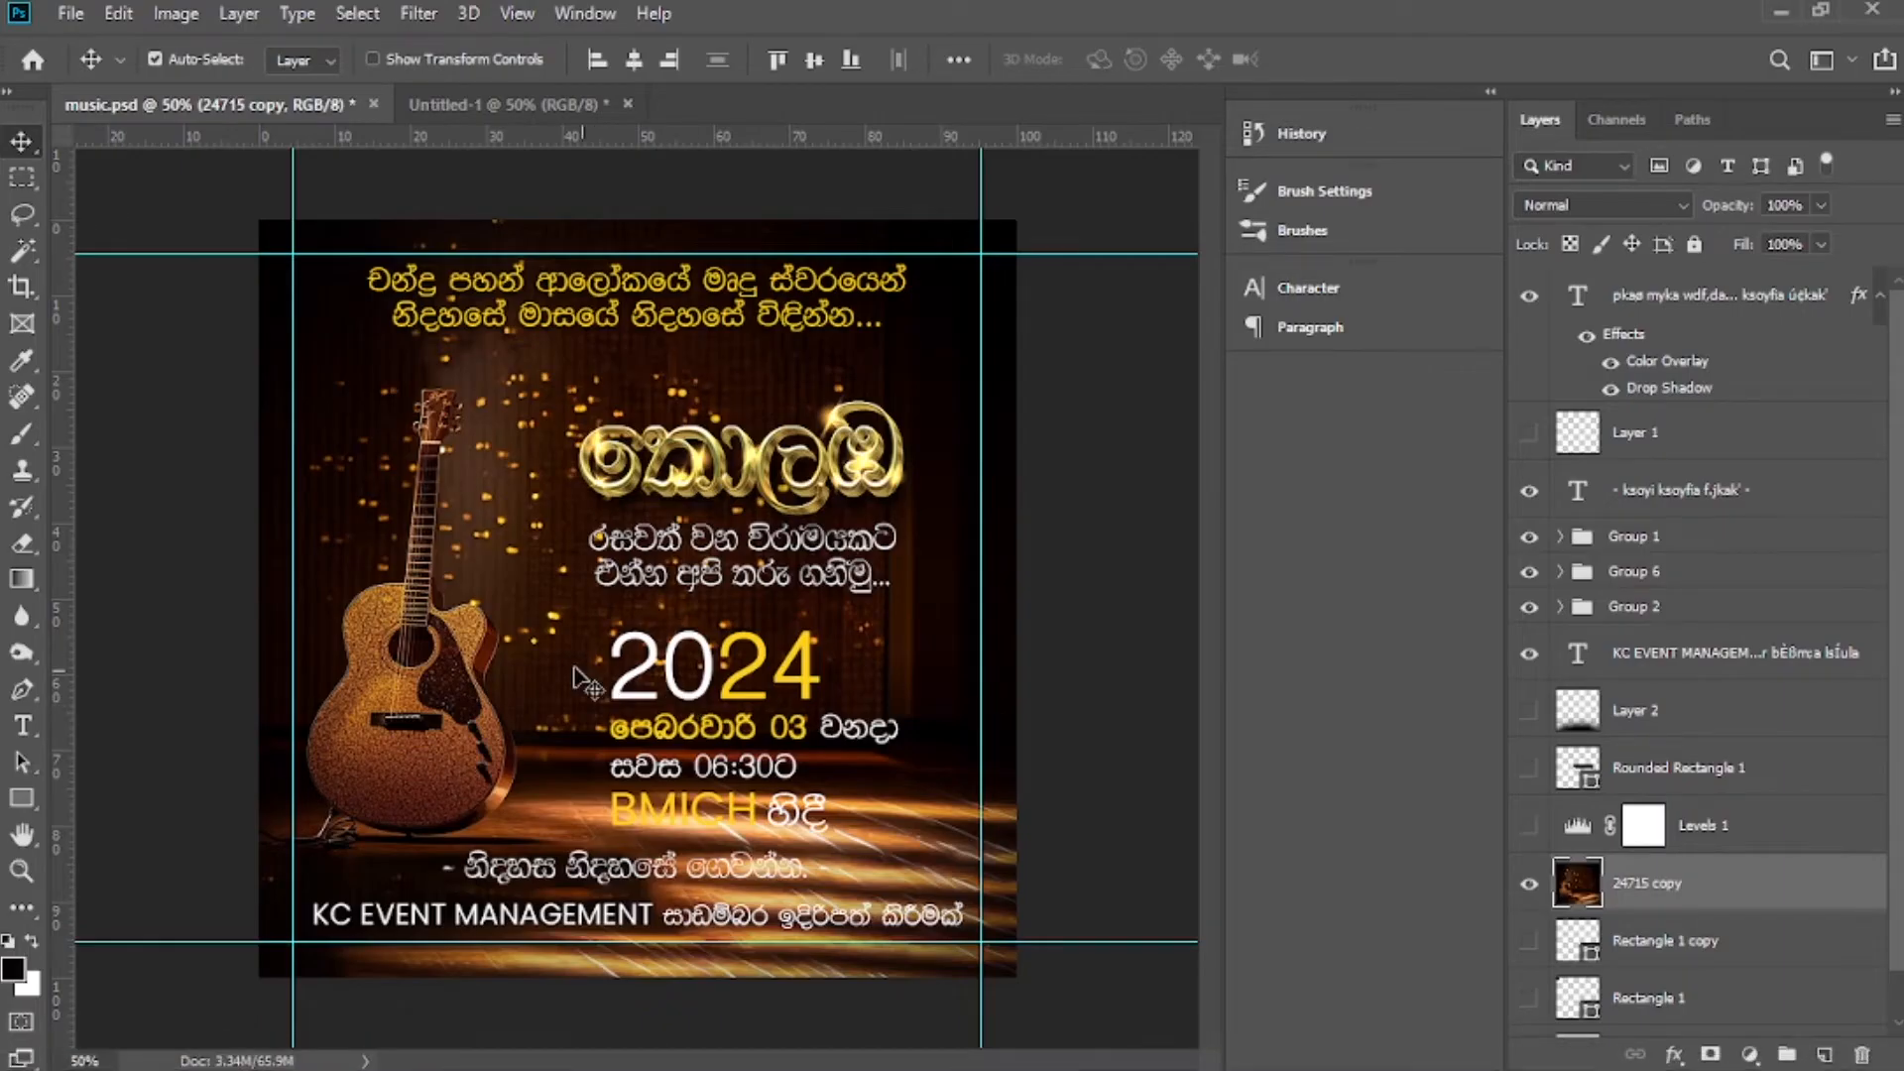
left_click(510, 104)
left_click(70, 13)
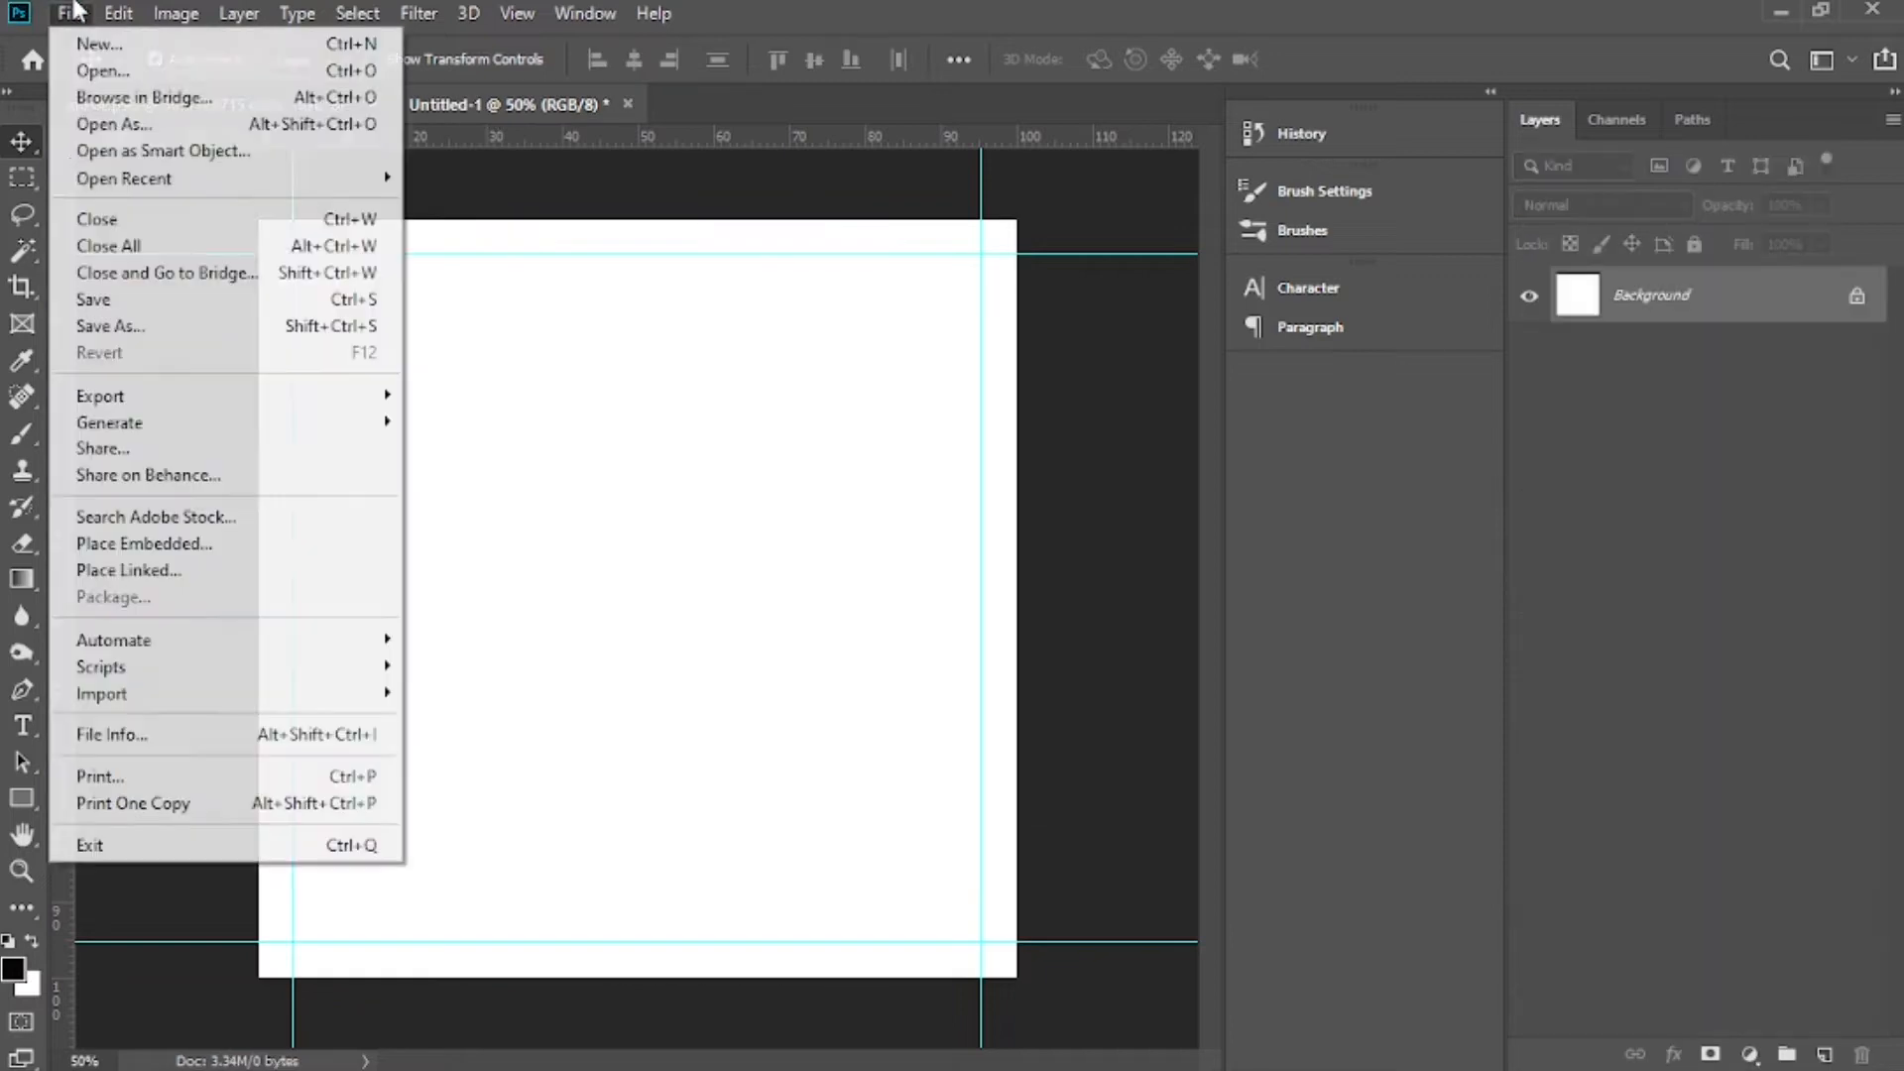
left_click(162, 545)
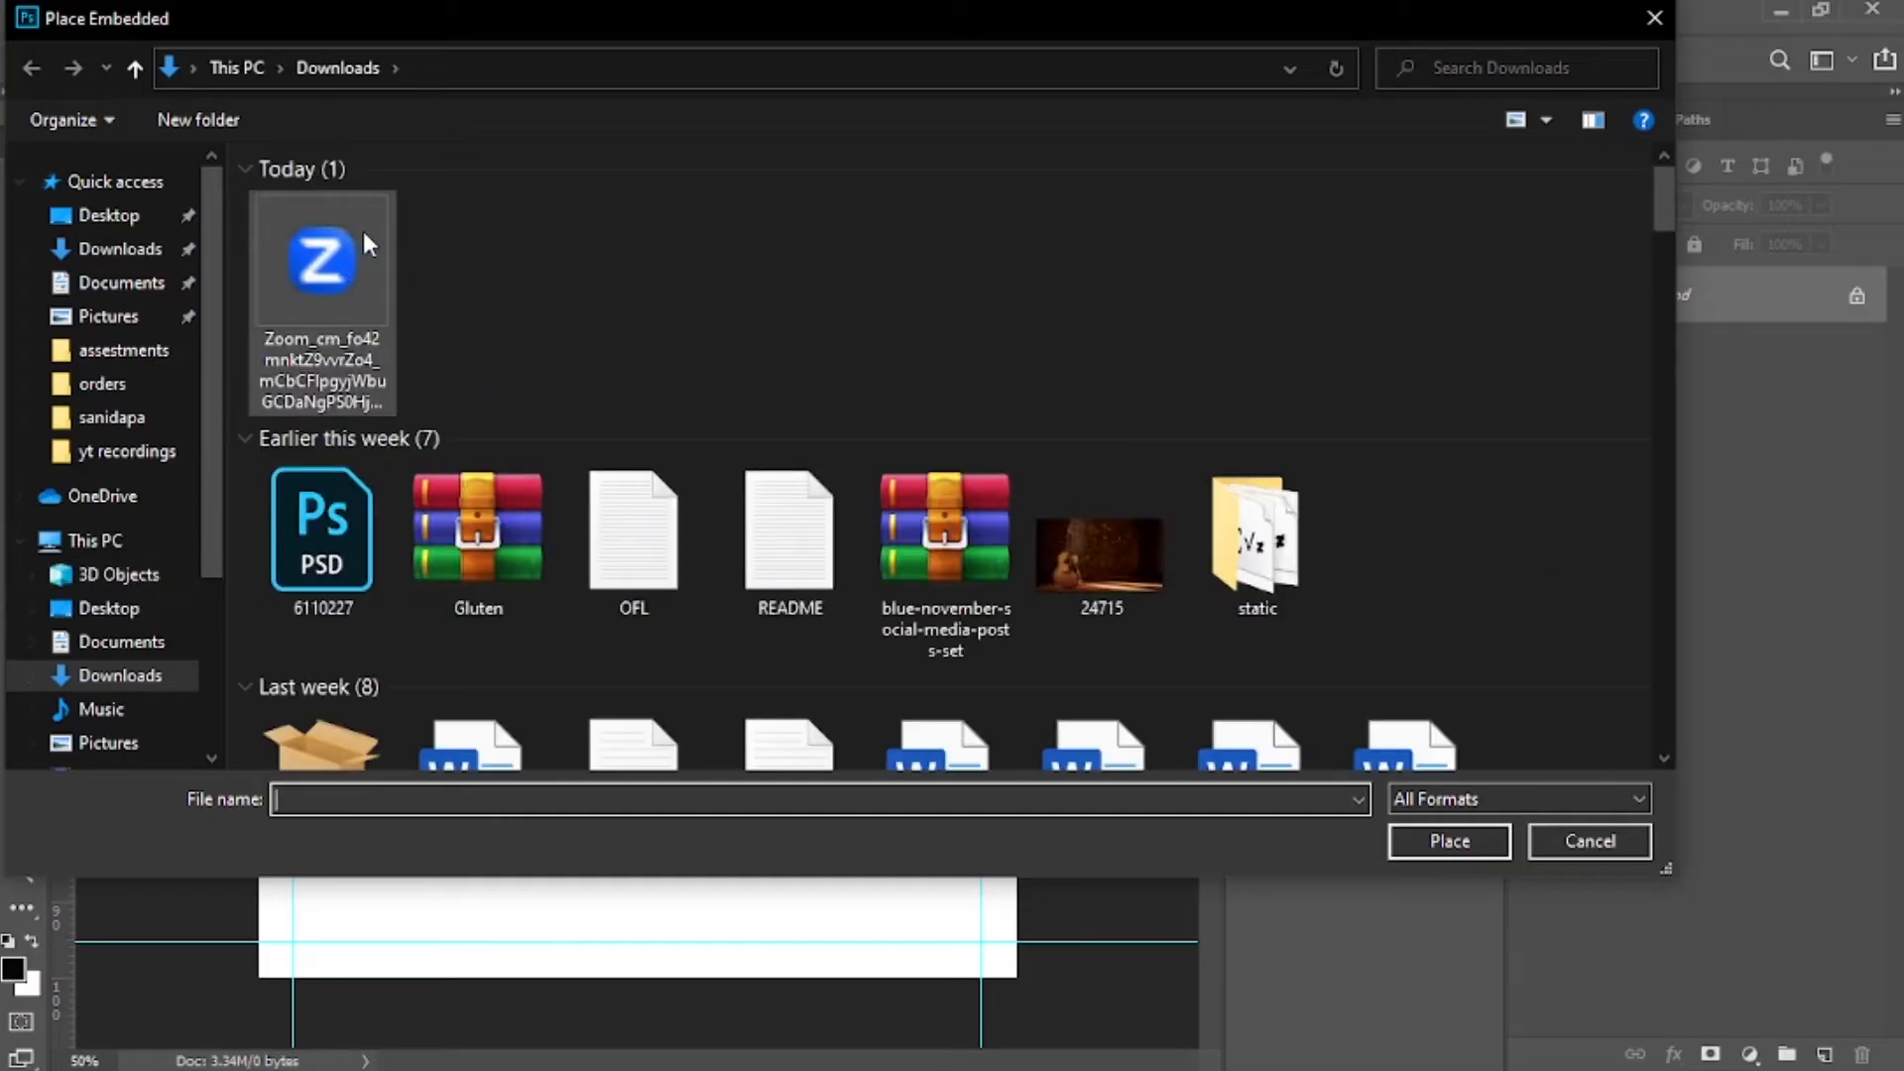
left_click(1098, 553)
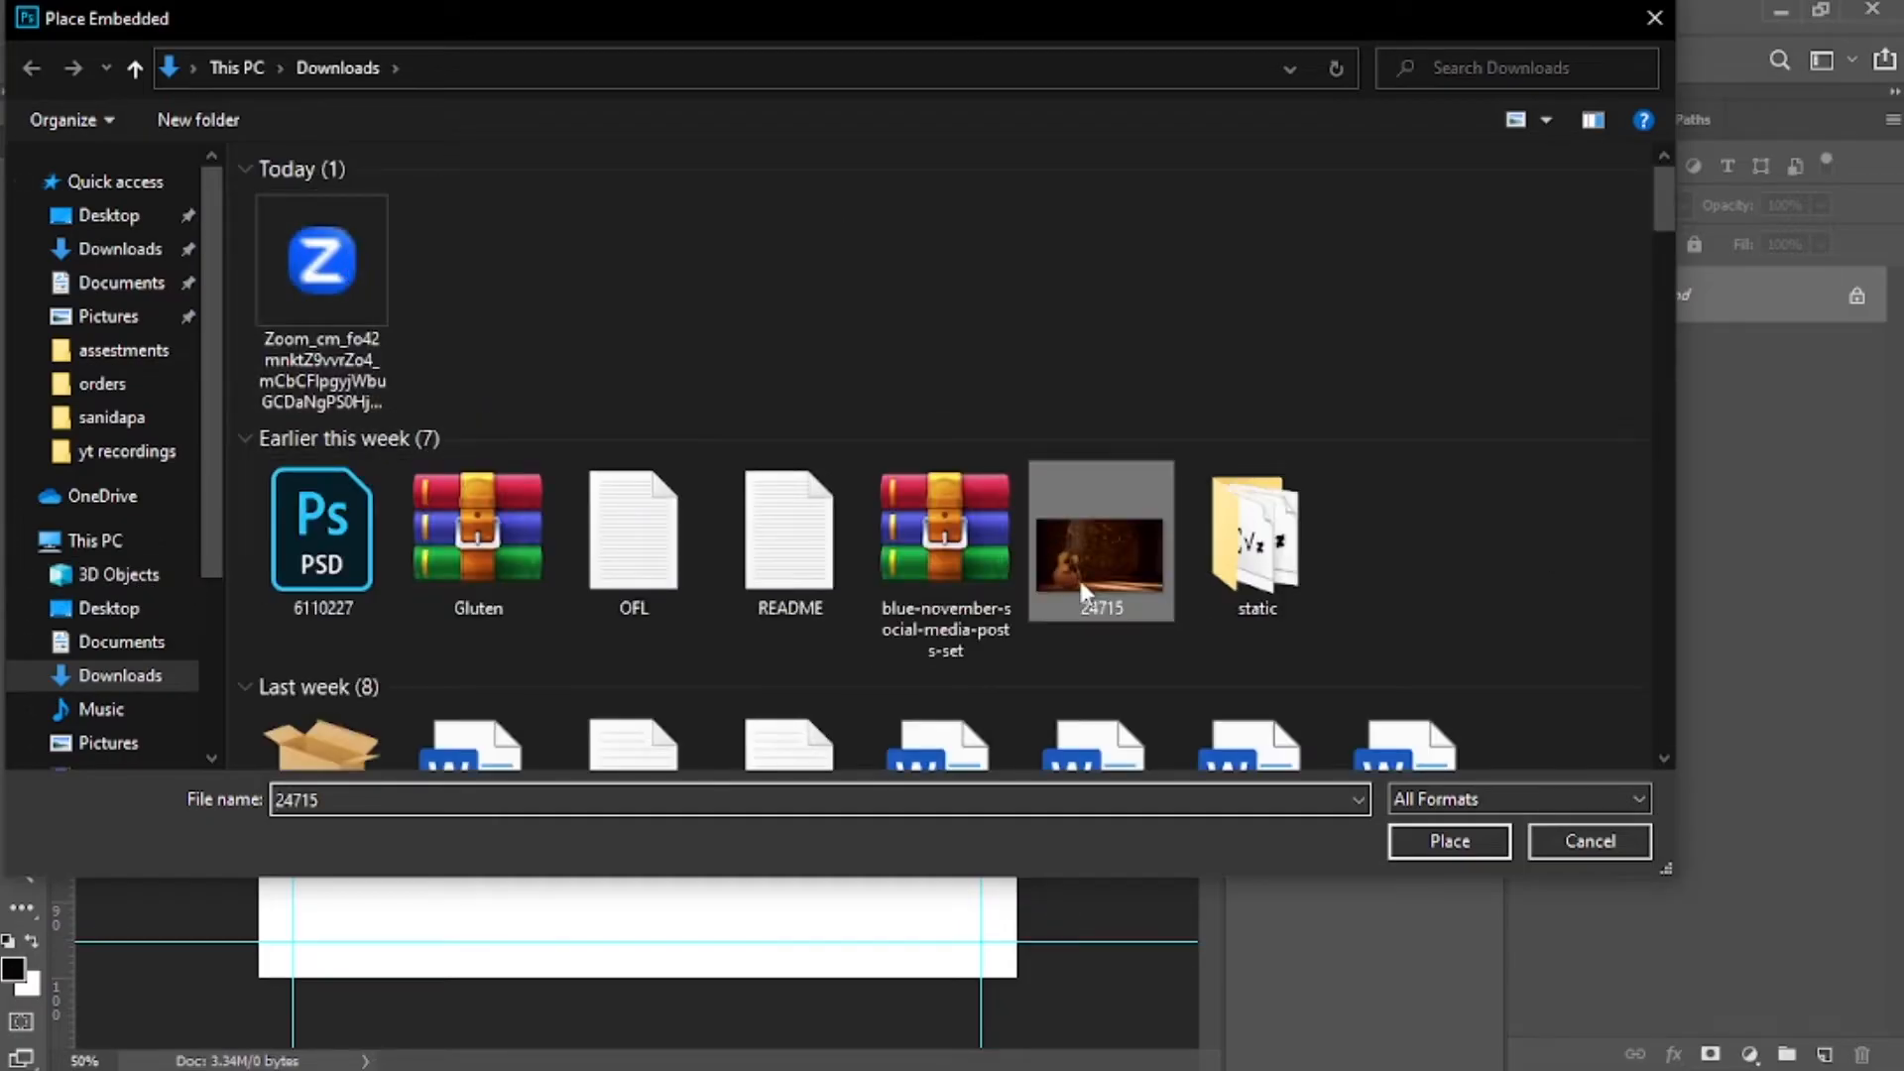
left_click(1456, 845)
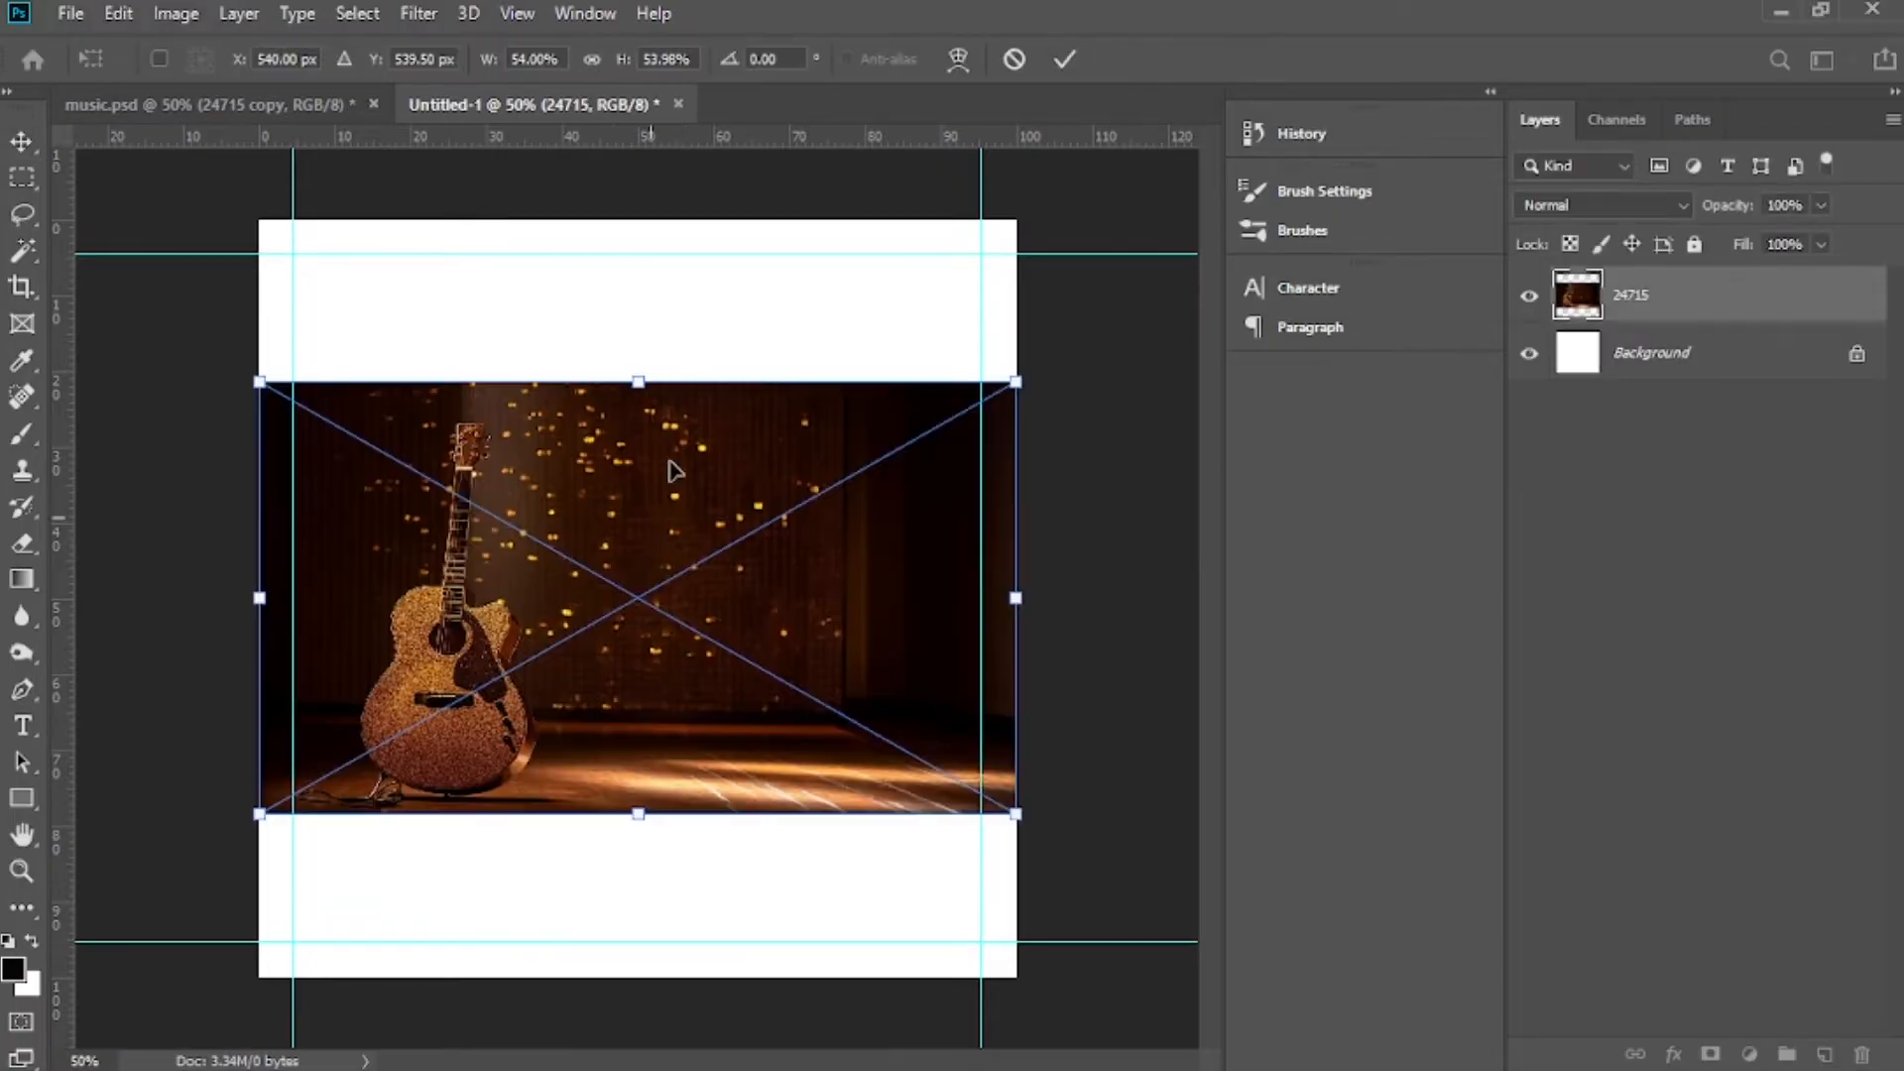
Enlarge the placed guitar image proportionally to about 70.3%, leaving equal blank strips above and below it, and commit the placement
left_click_drag(639, 382, 632, 295)
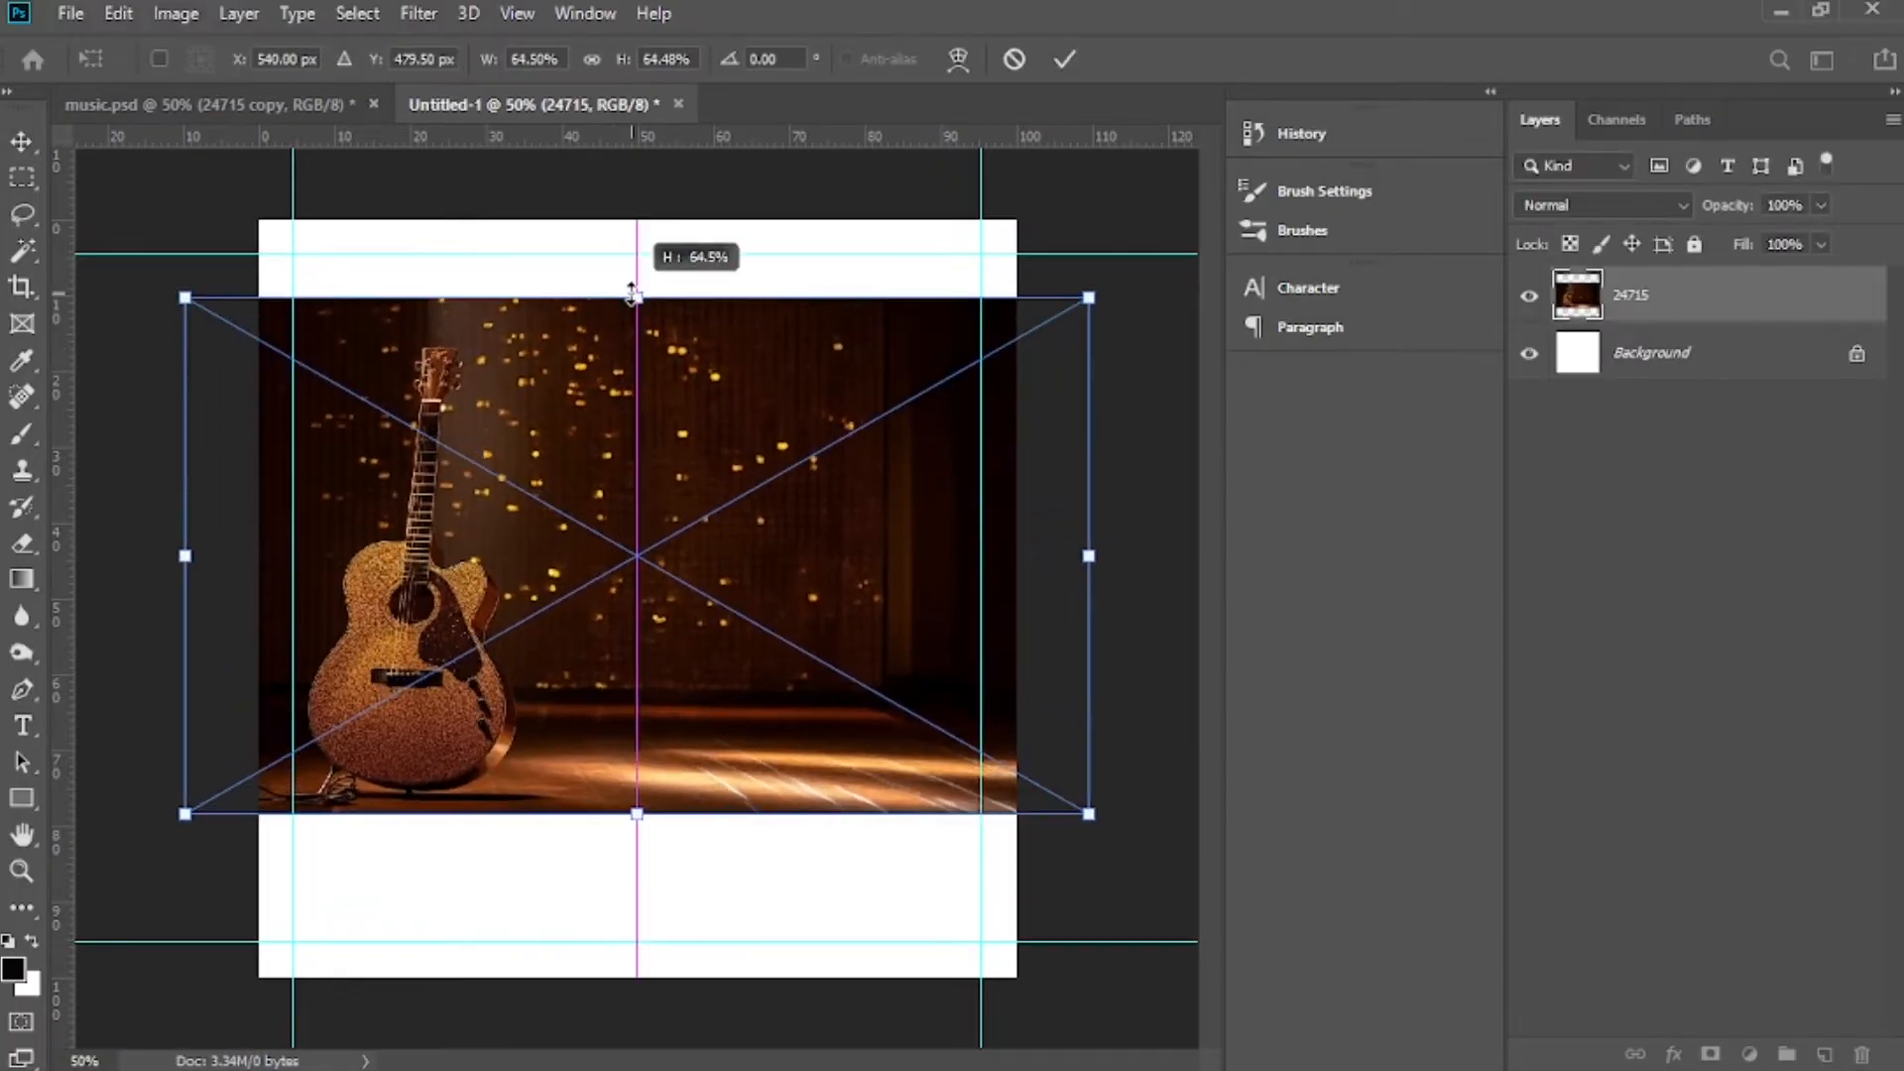
mouse_move(638, 815)
left_mouse_down()
mouse_move(638, 862)
mouse_move(676, 859)
mouse_move(680, 892)
mouse_move(681, 849)
mouse_move(650, 850)
left_mouse_up()
left_click(1065, 61)
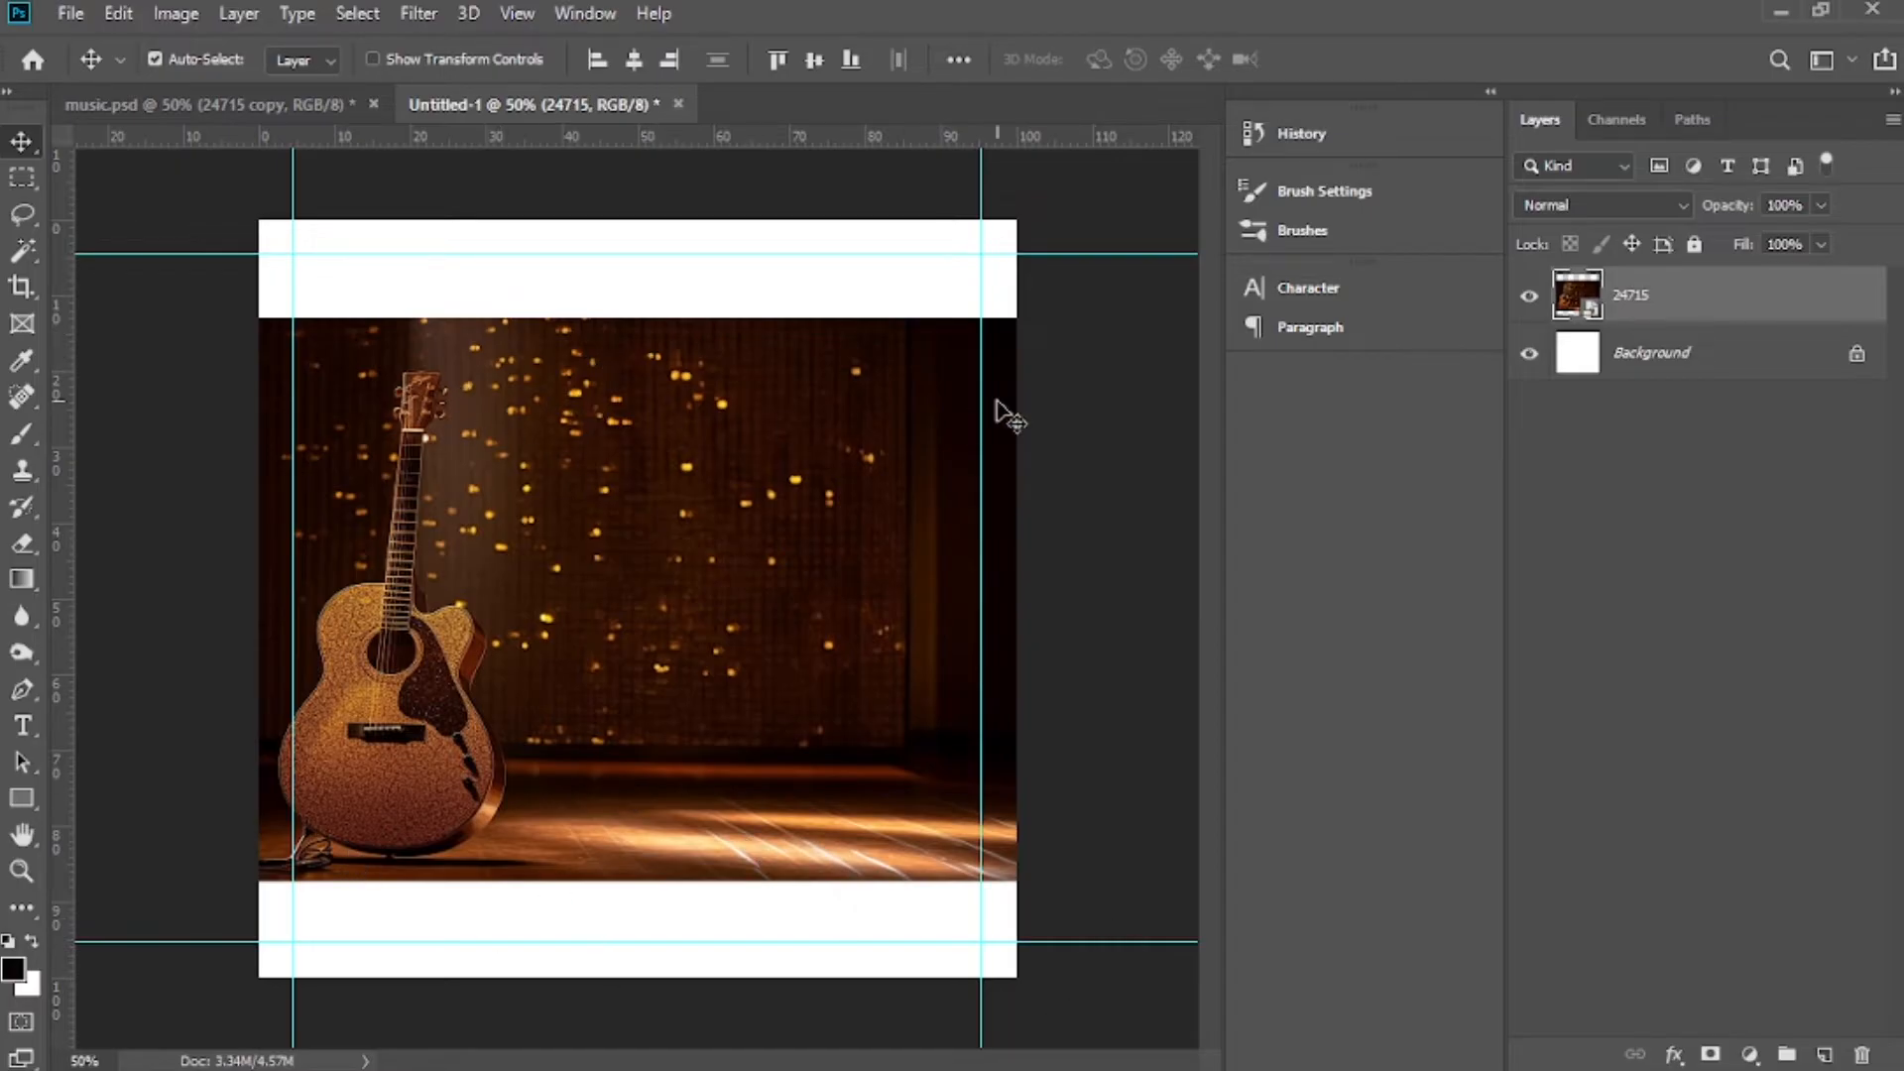
Try stretching only the guitar image's height to about 94.5% to fill the canvas vertically, and undo the stretch
key("ctrl")
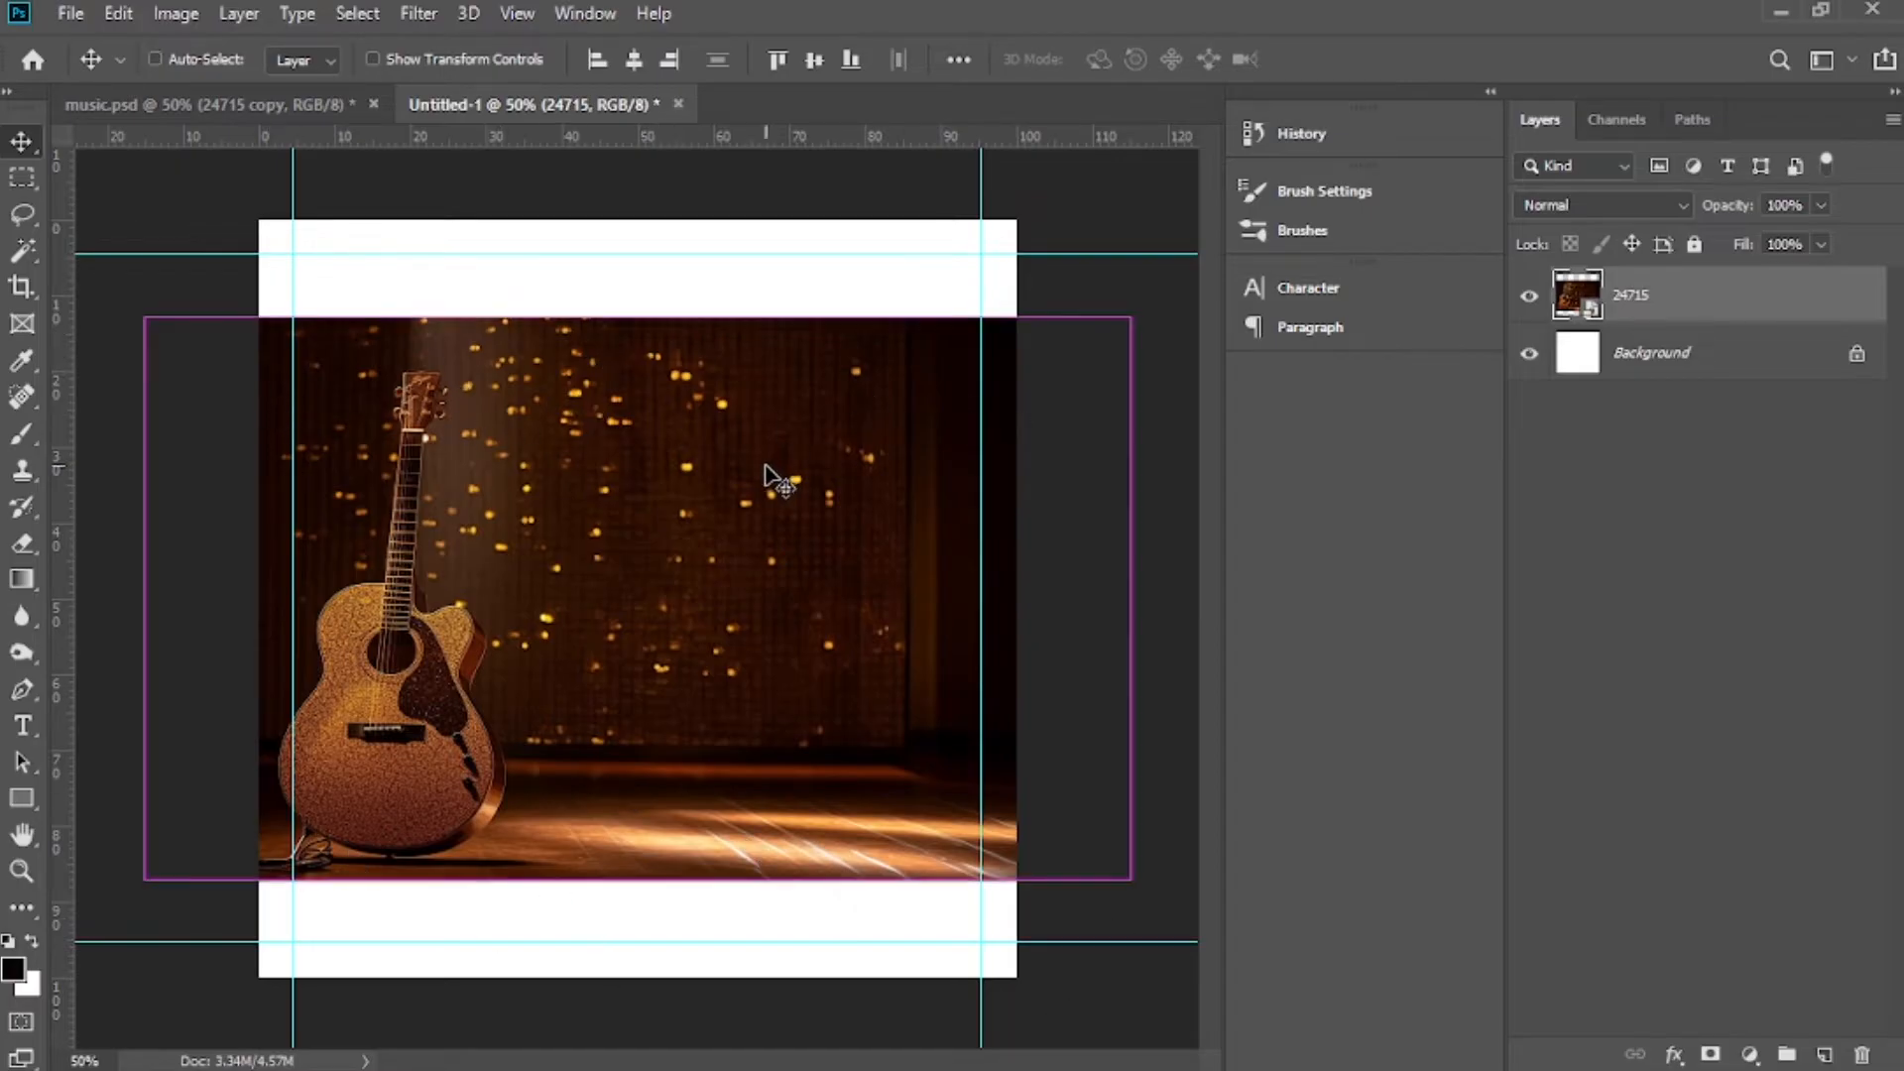
key("ctrl+t")
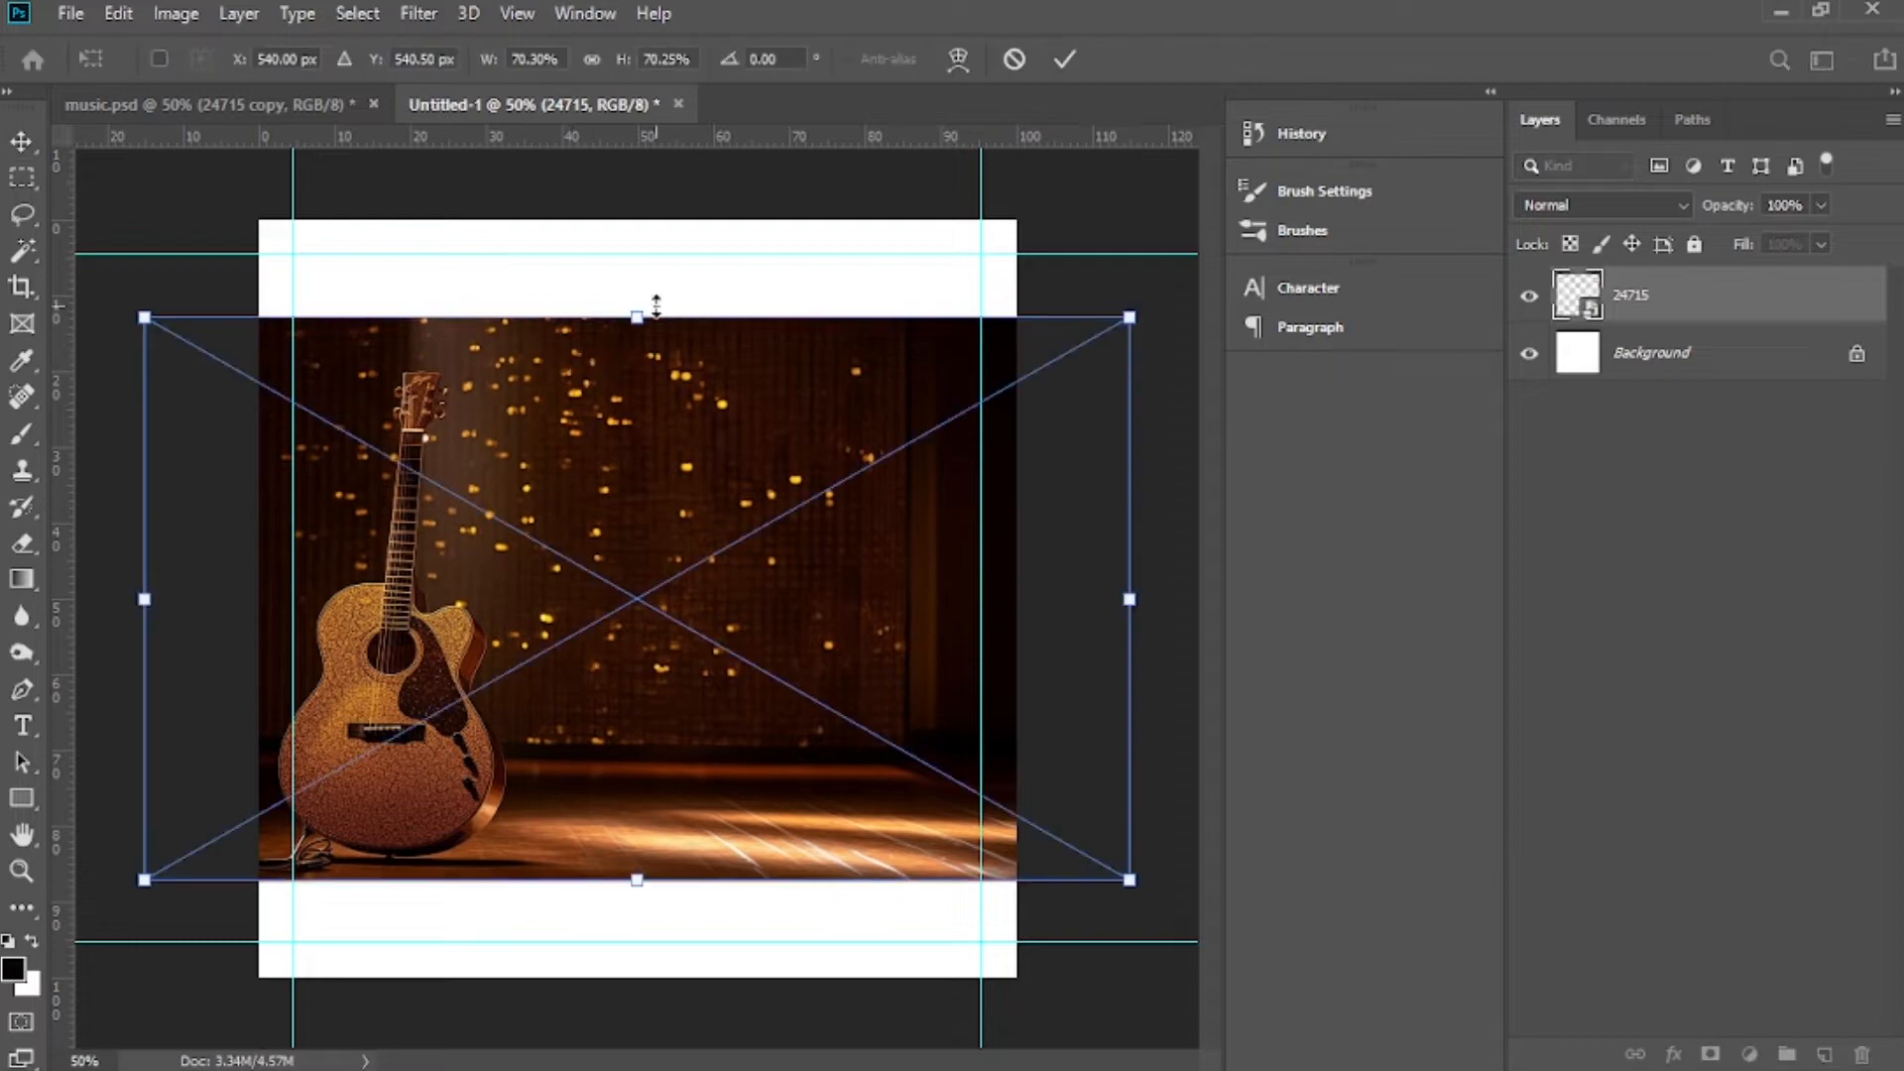
left_click_drag(634, 317, 633, 216)
left_click_drag(635, 878, 636, 976)
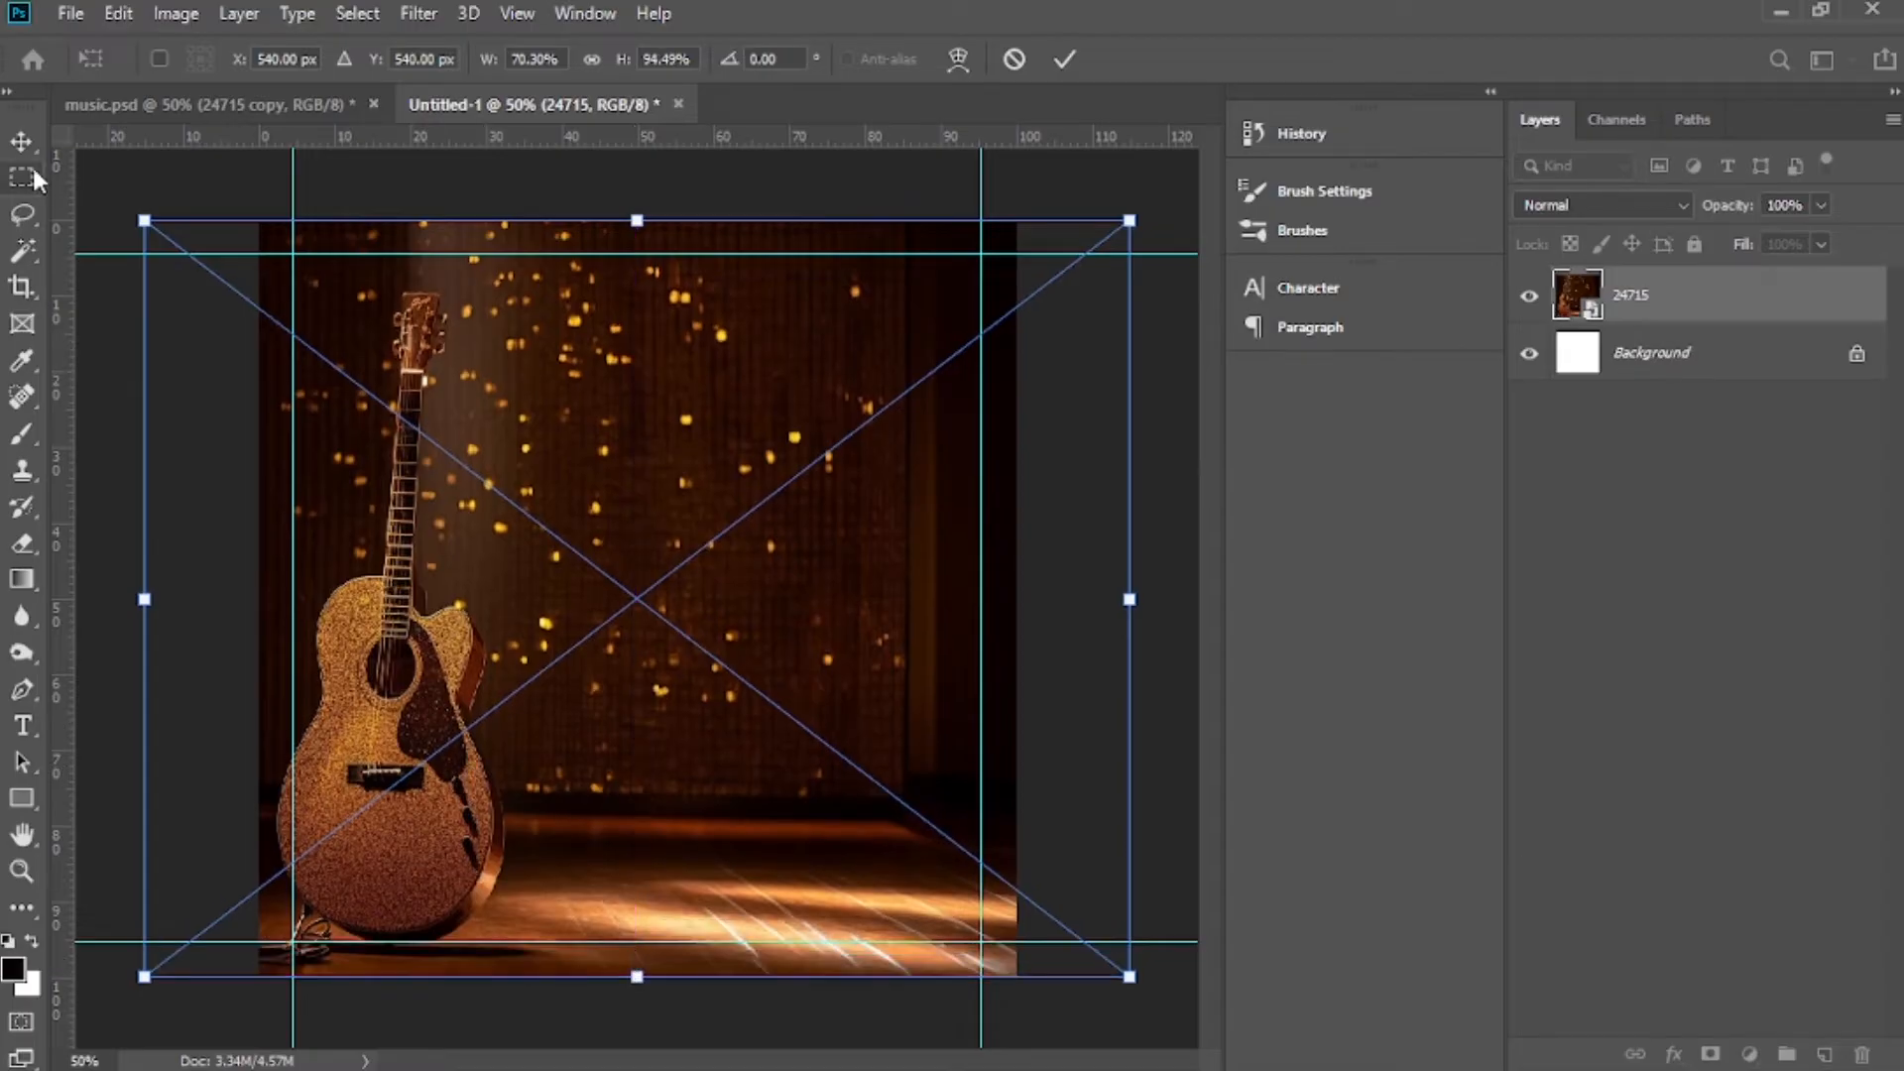
key("Return")
key("ctrl+z")
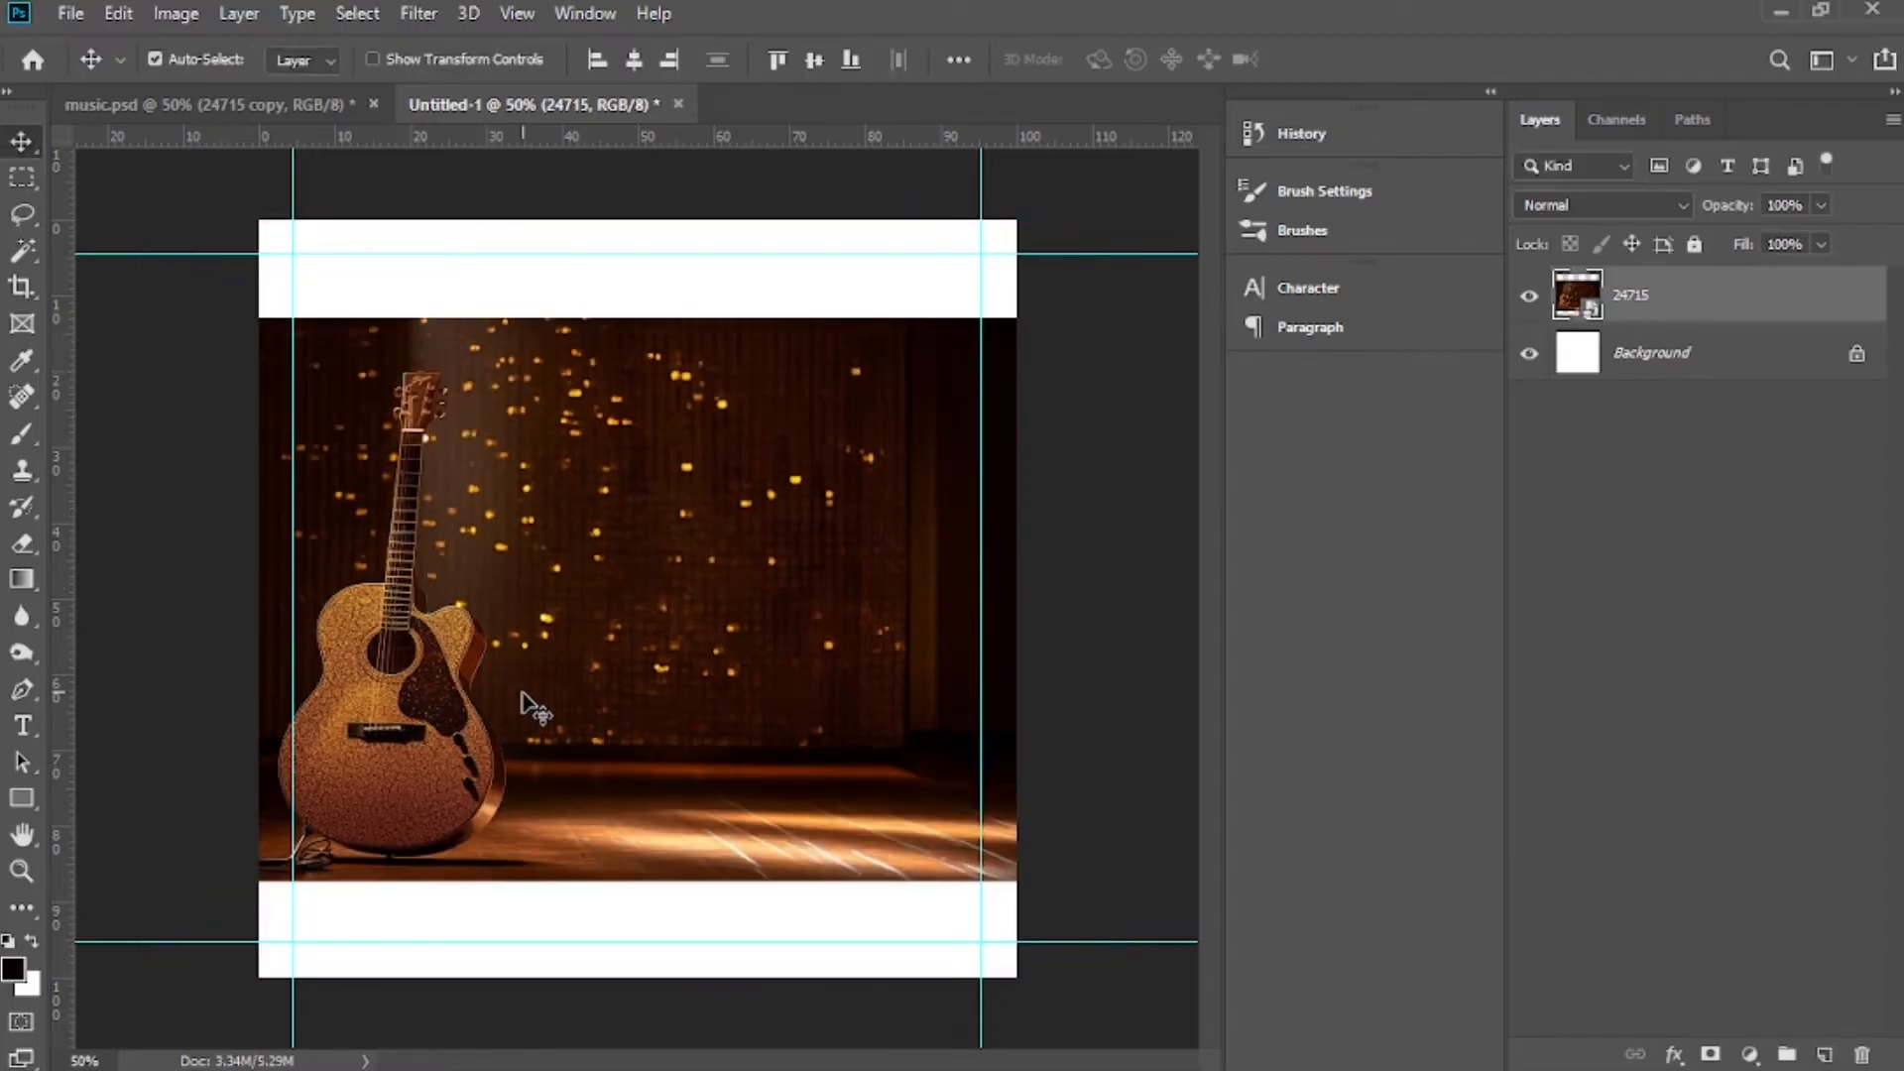
Rasterize the 24715 guitar image layer
right_click(1660, 293)
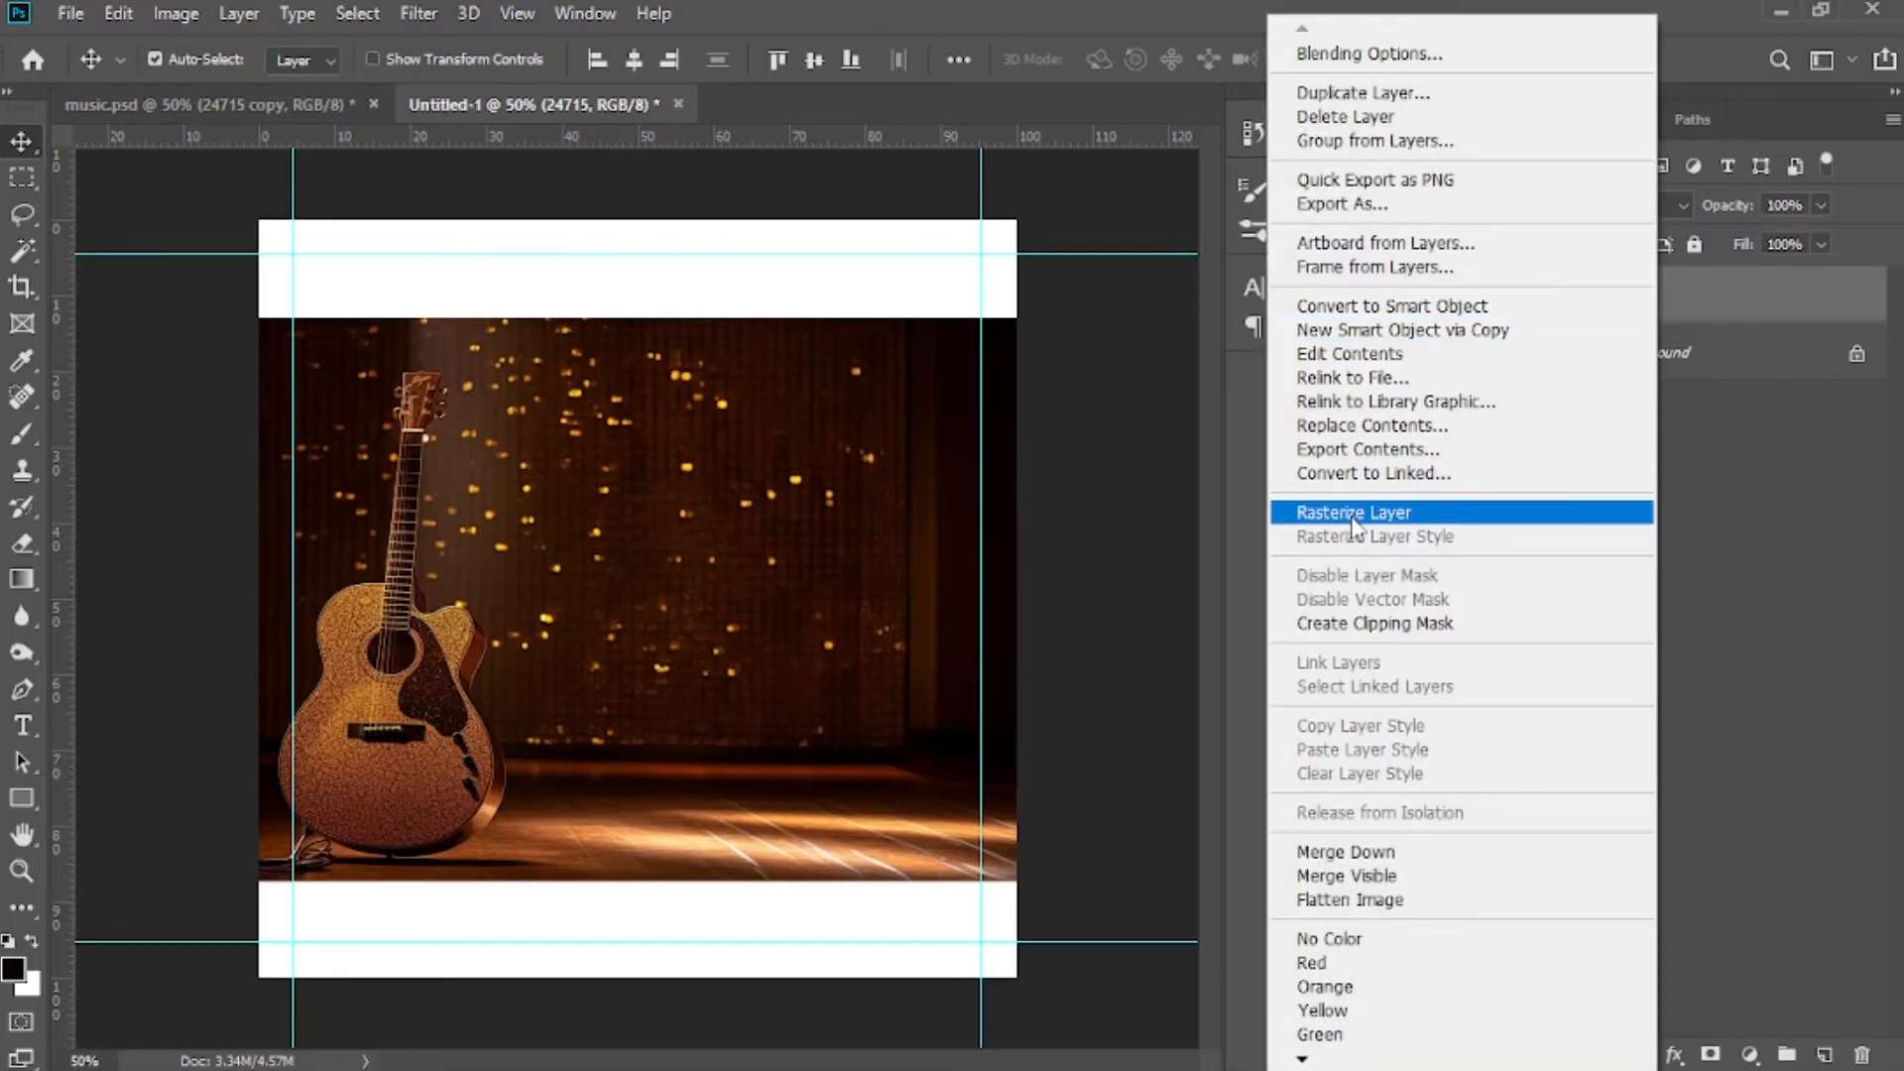
left_click(1421, 526)
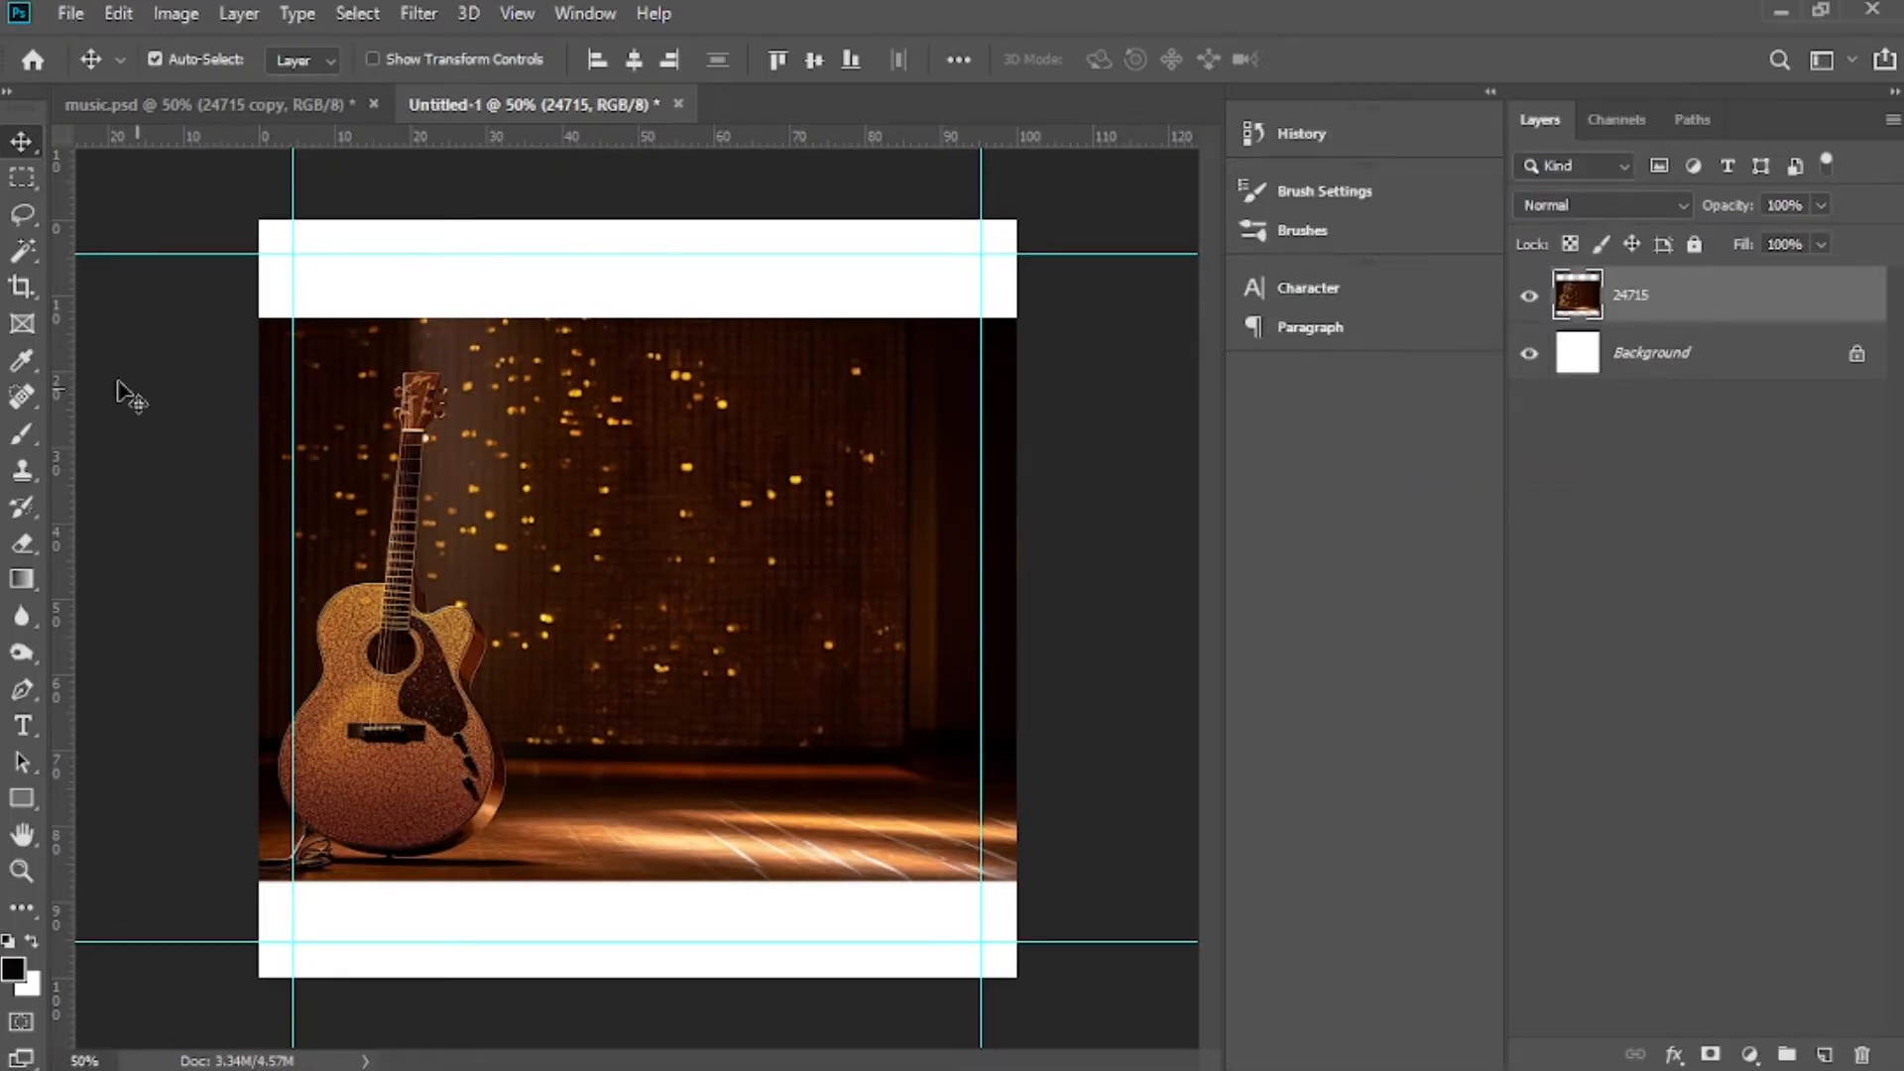
Select the blank strips above and below the guitar image with the Rectangular Marquee in additive mode, slightly overlapping the picture
left_click(22, 178)
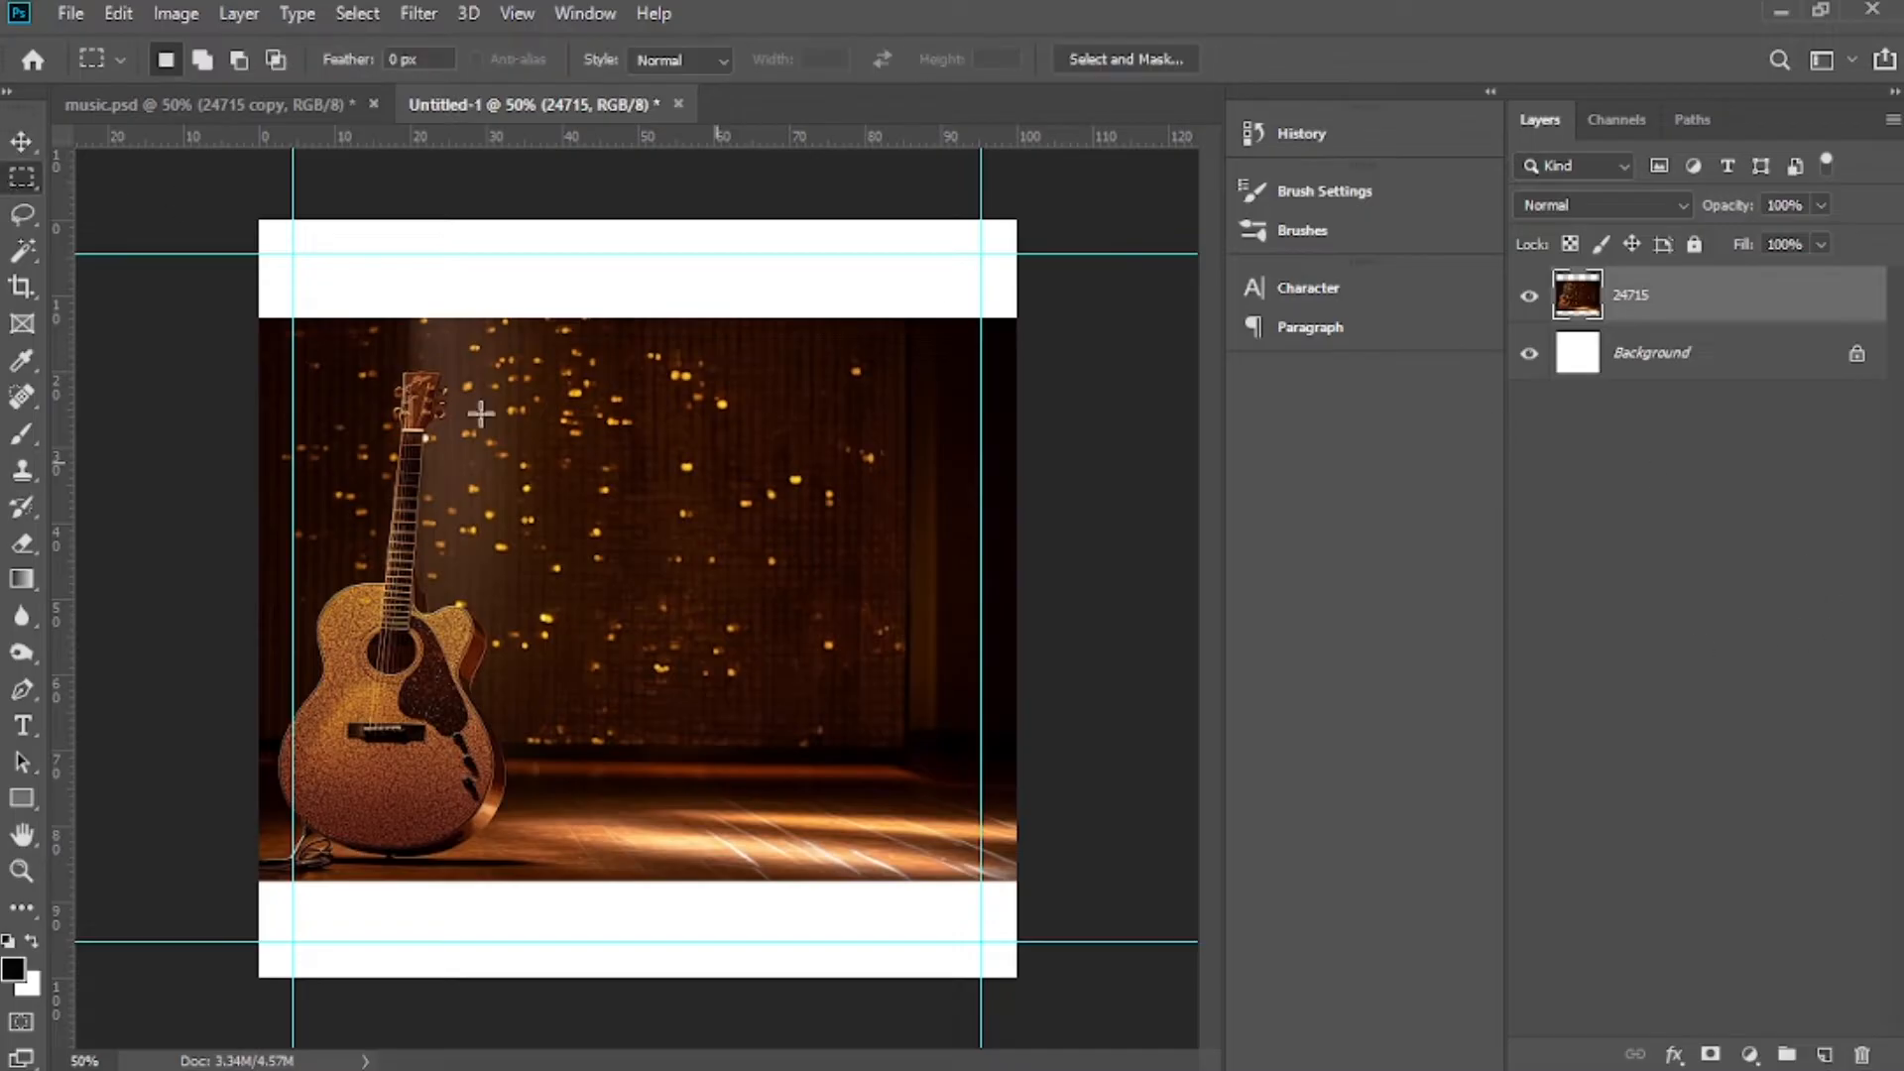
right_click(20, 182)
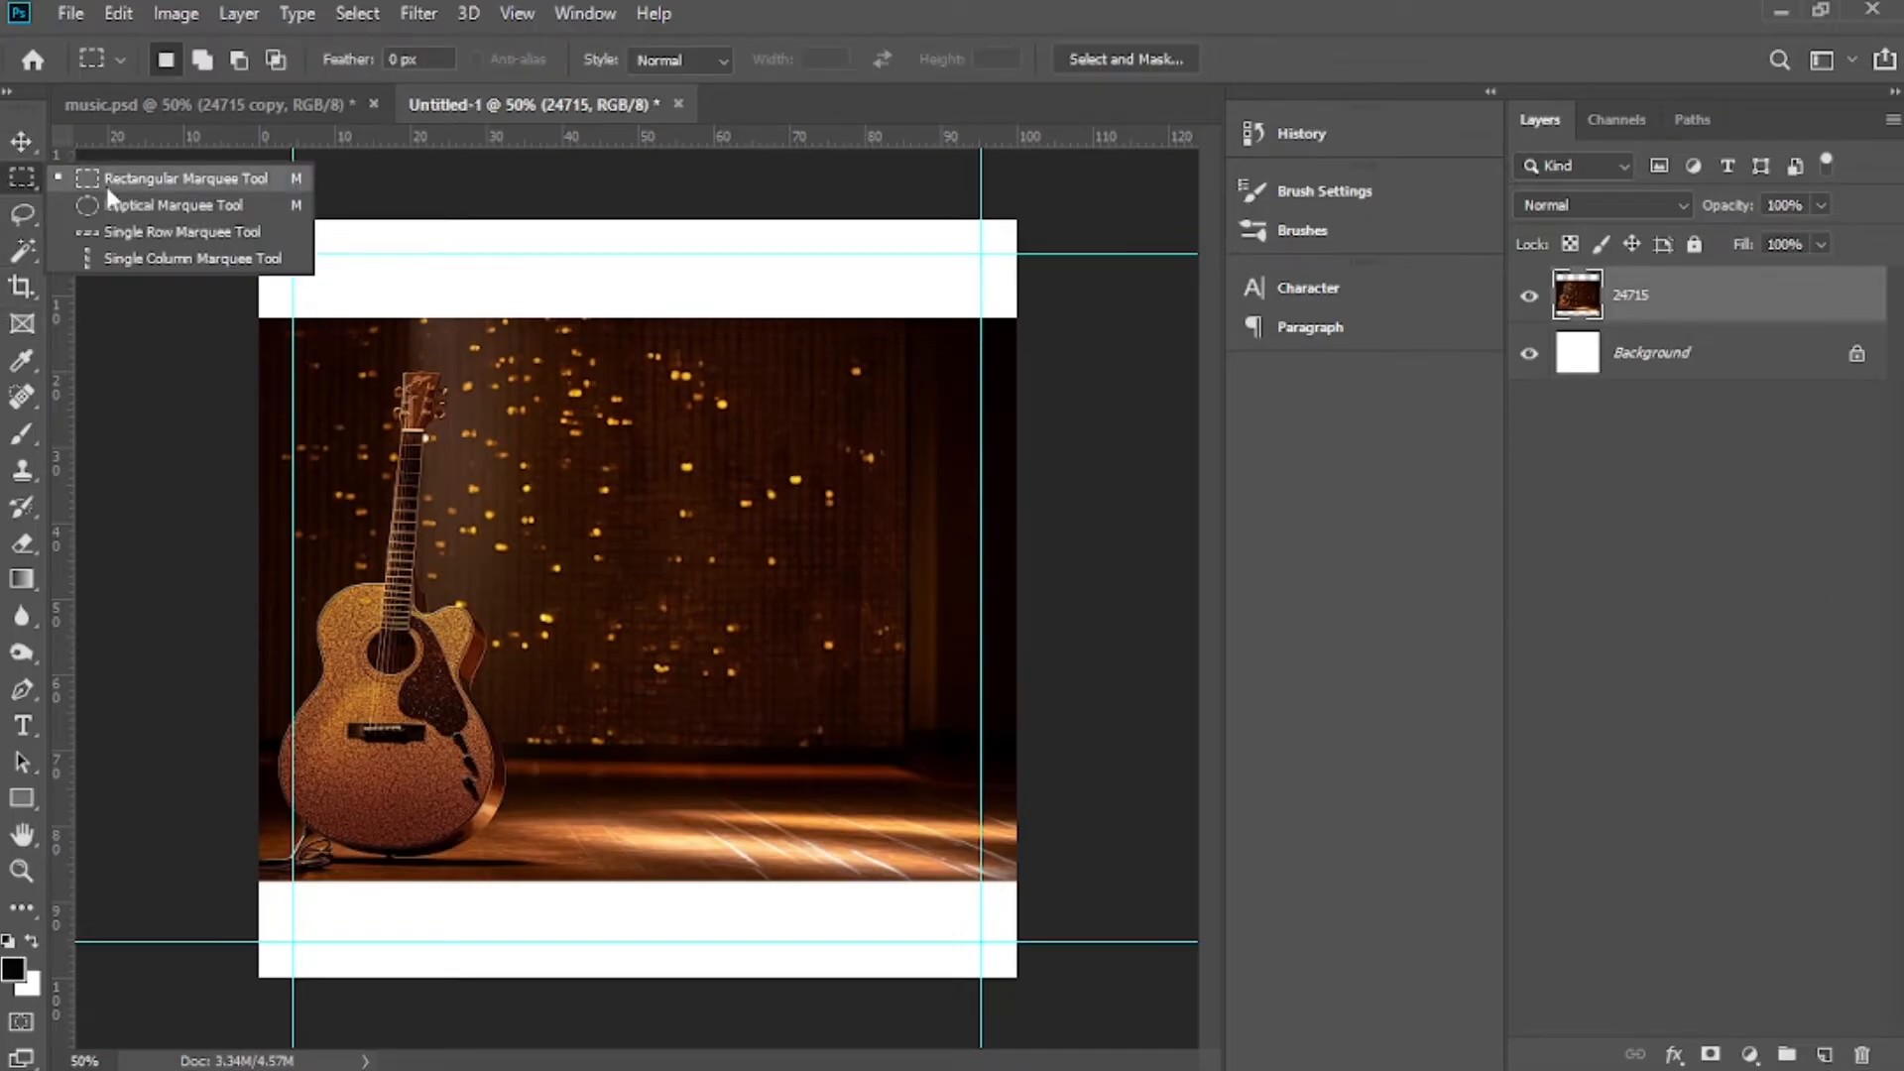
left_click(106, 182)
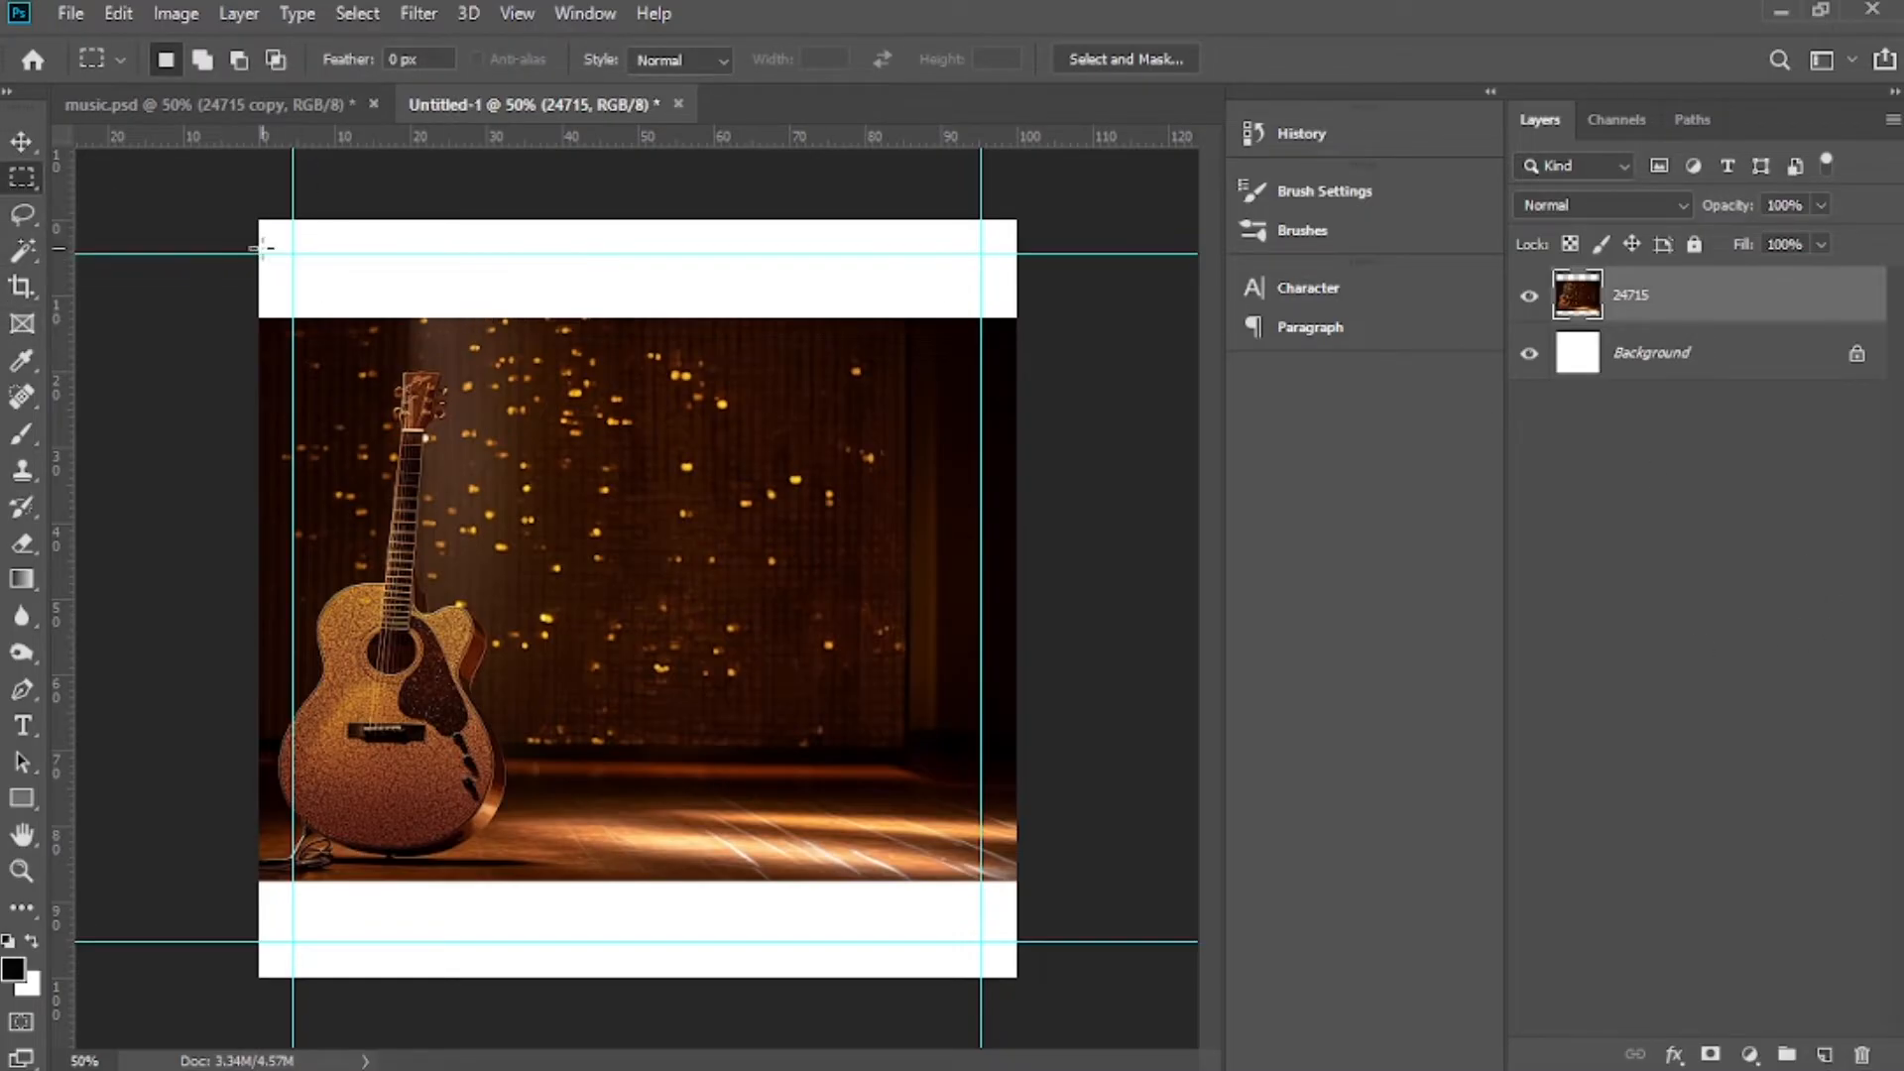
left_click_drag(259, 219, 1028, 338)
left_click(204, 57)
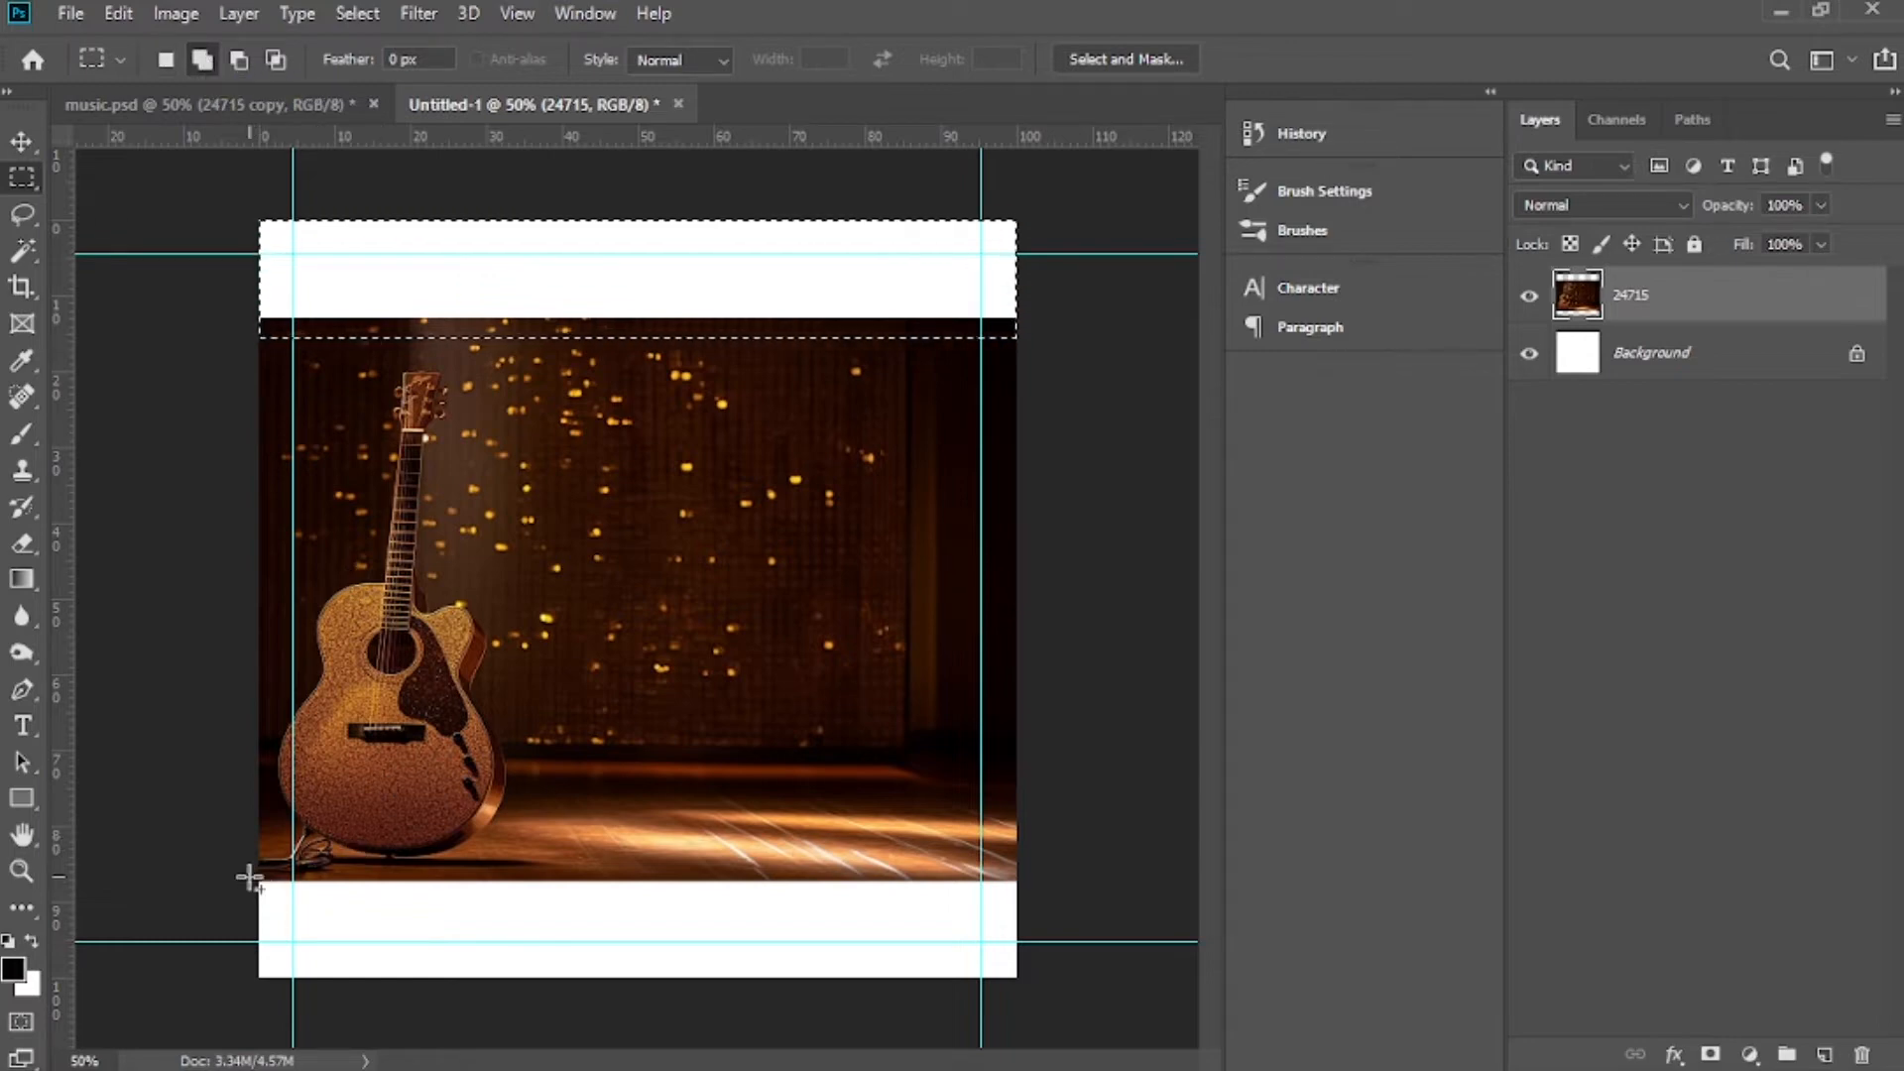
left_click_drag(259, 878, 1031, 998)
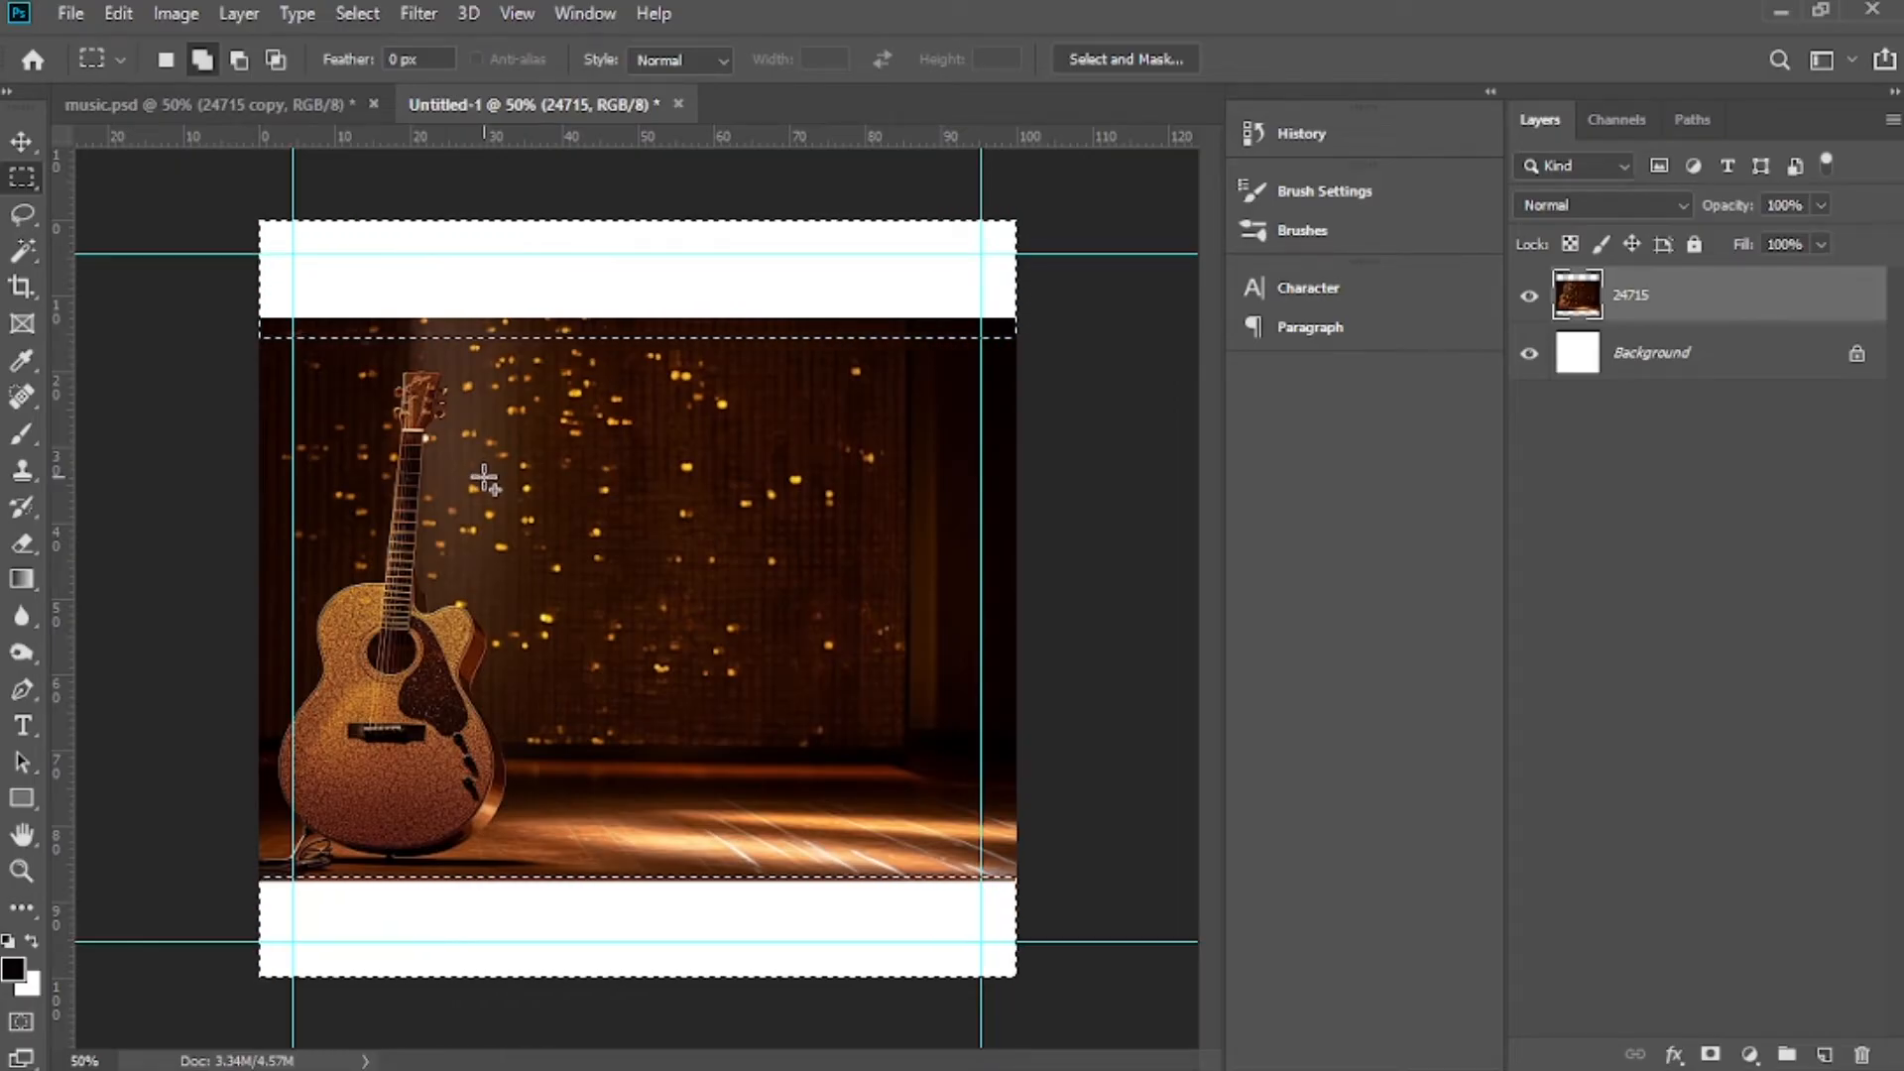
Content-Aware Fill the selected strips onto a new layer, excluding the guitar's body and neck from the sampling area
left_click(122, 18)
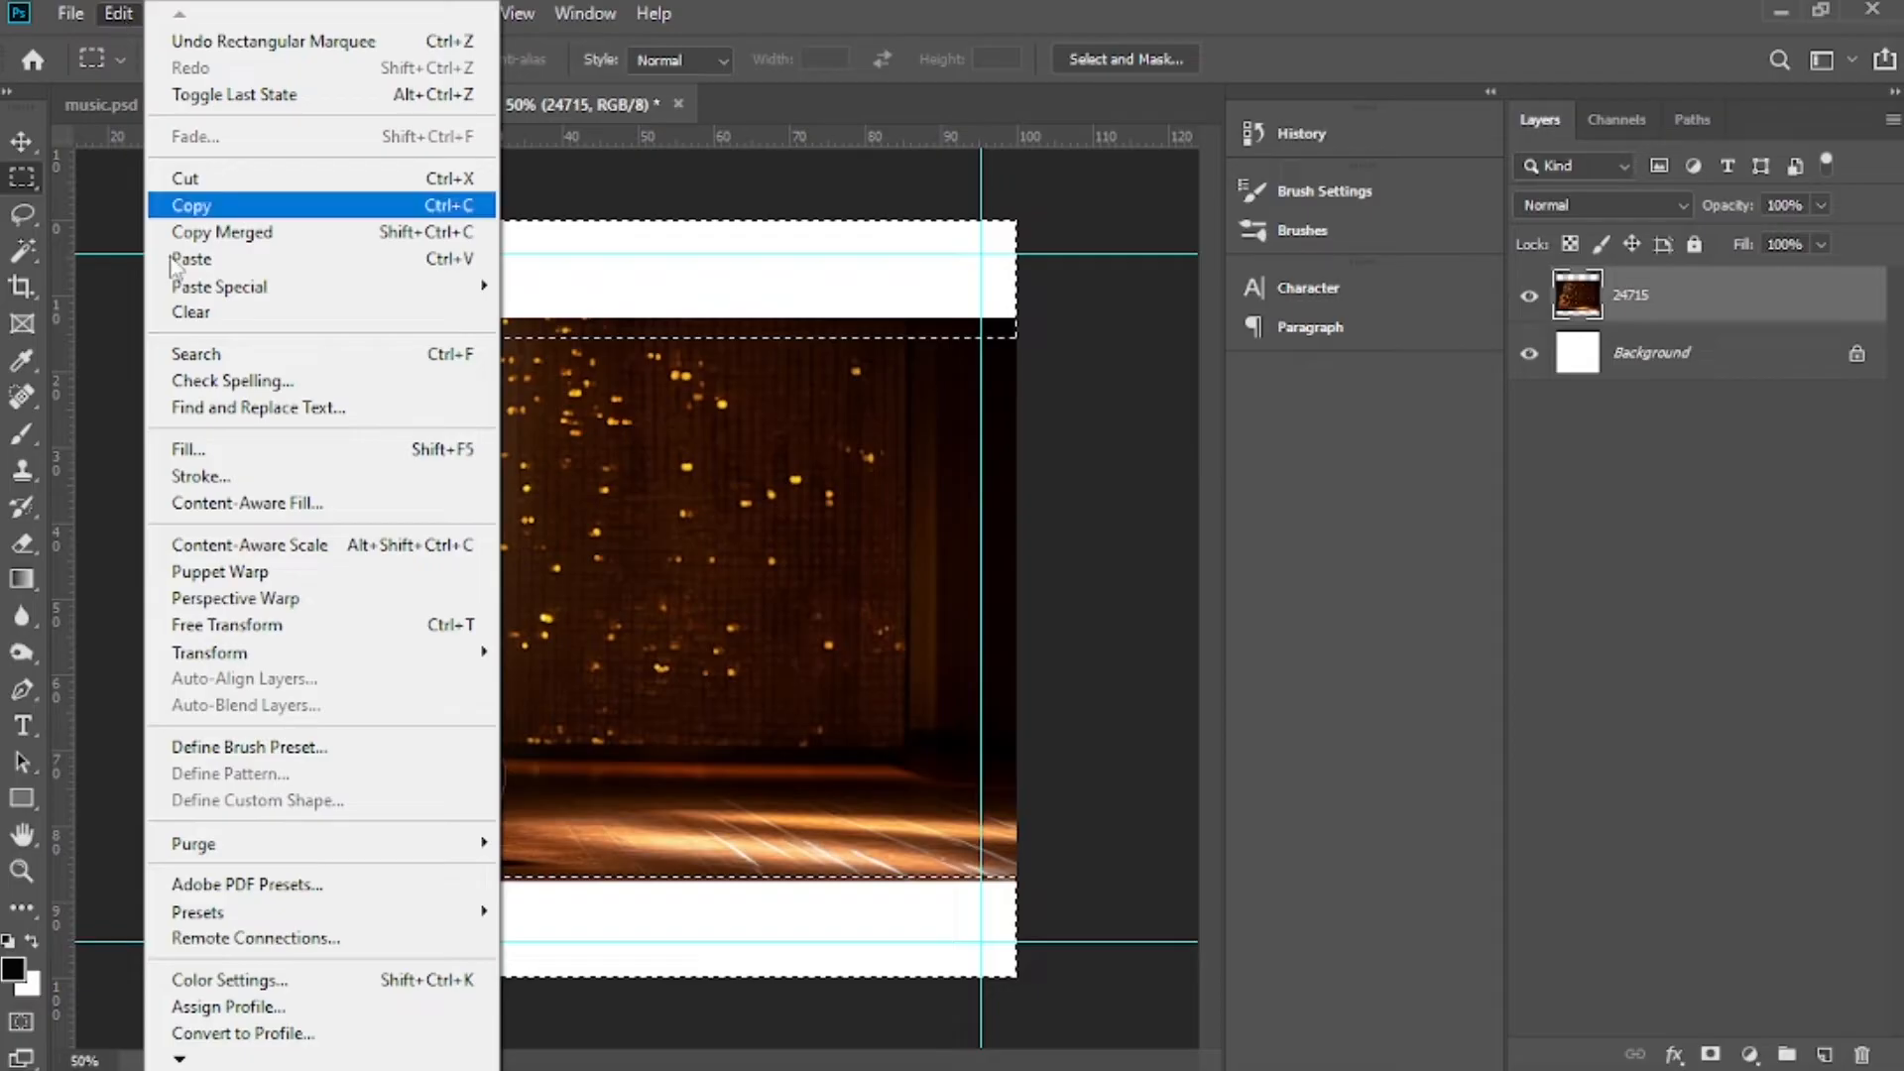
left_click(248, 505)
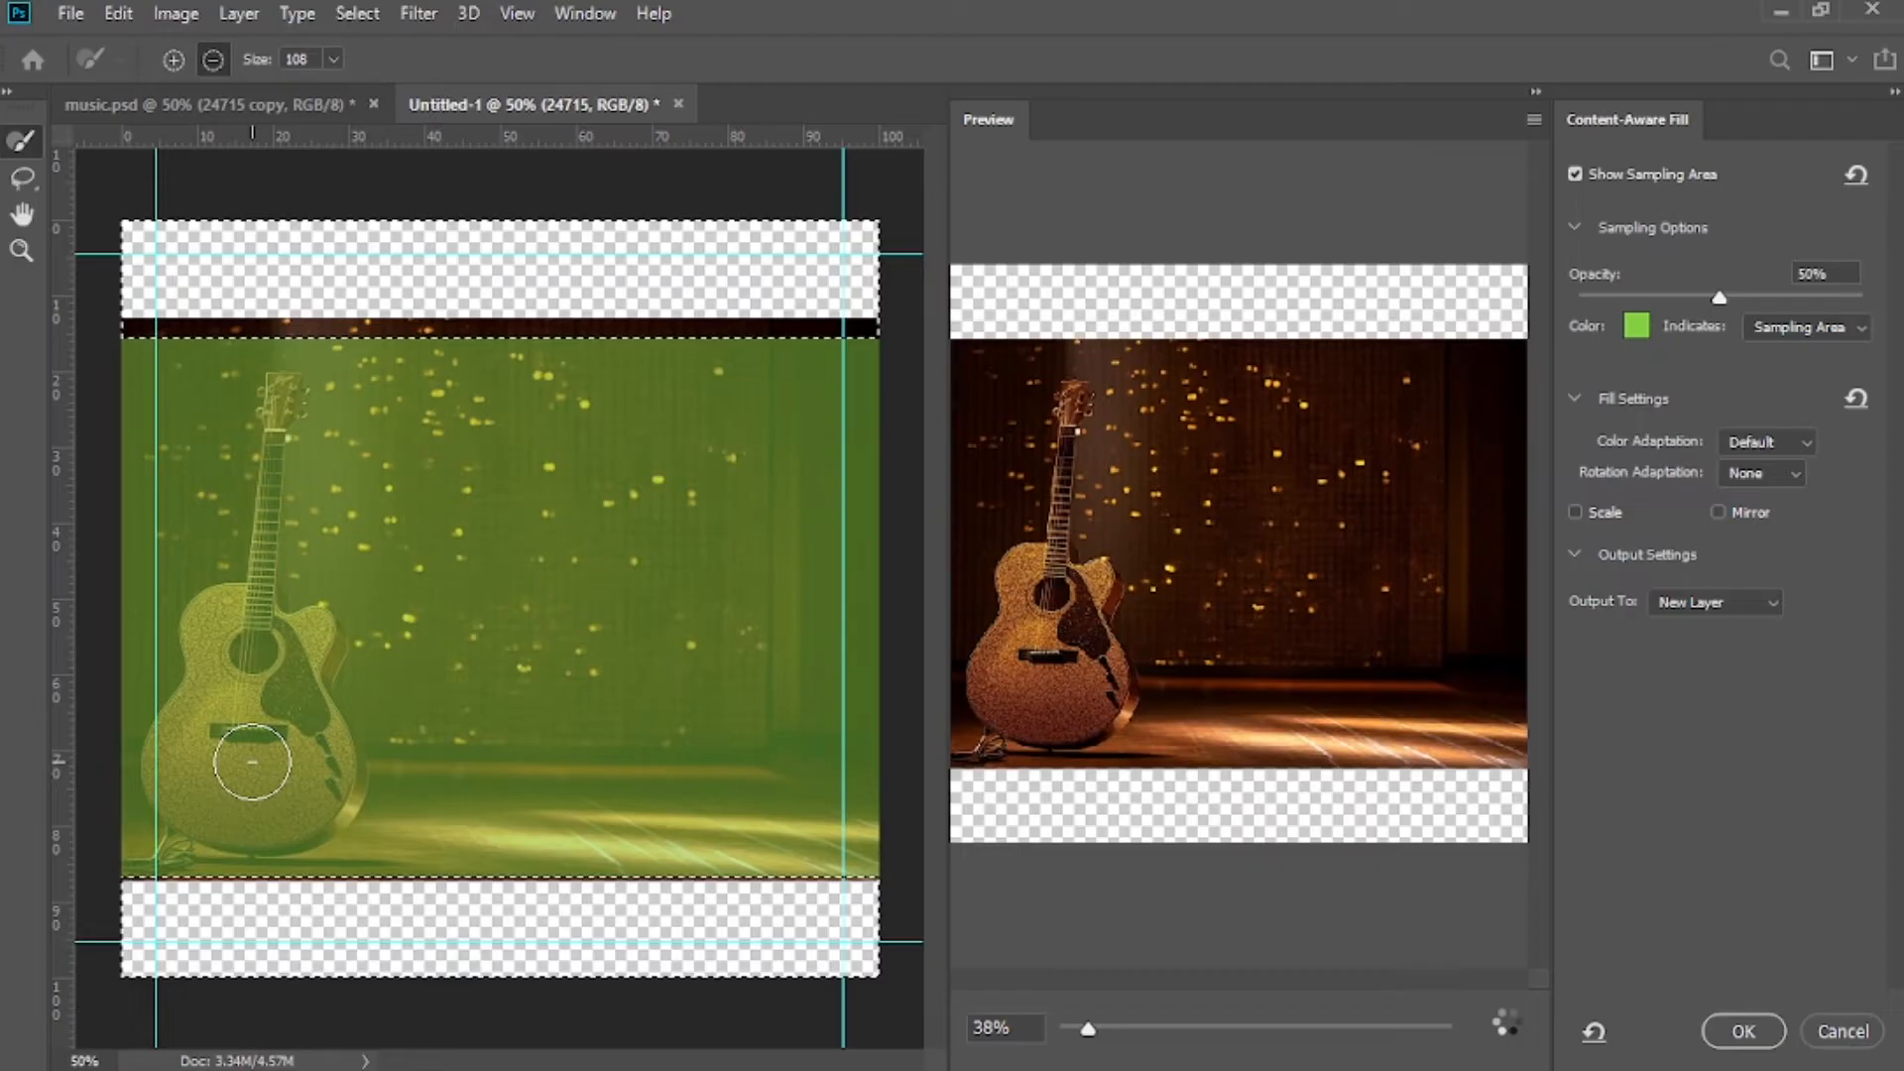
left_click_drag(252, 762, 177, 784)
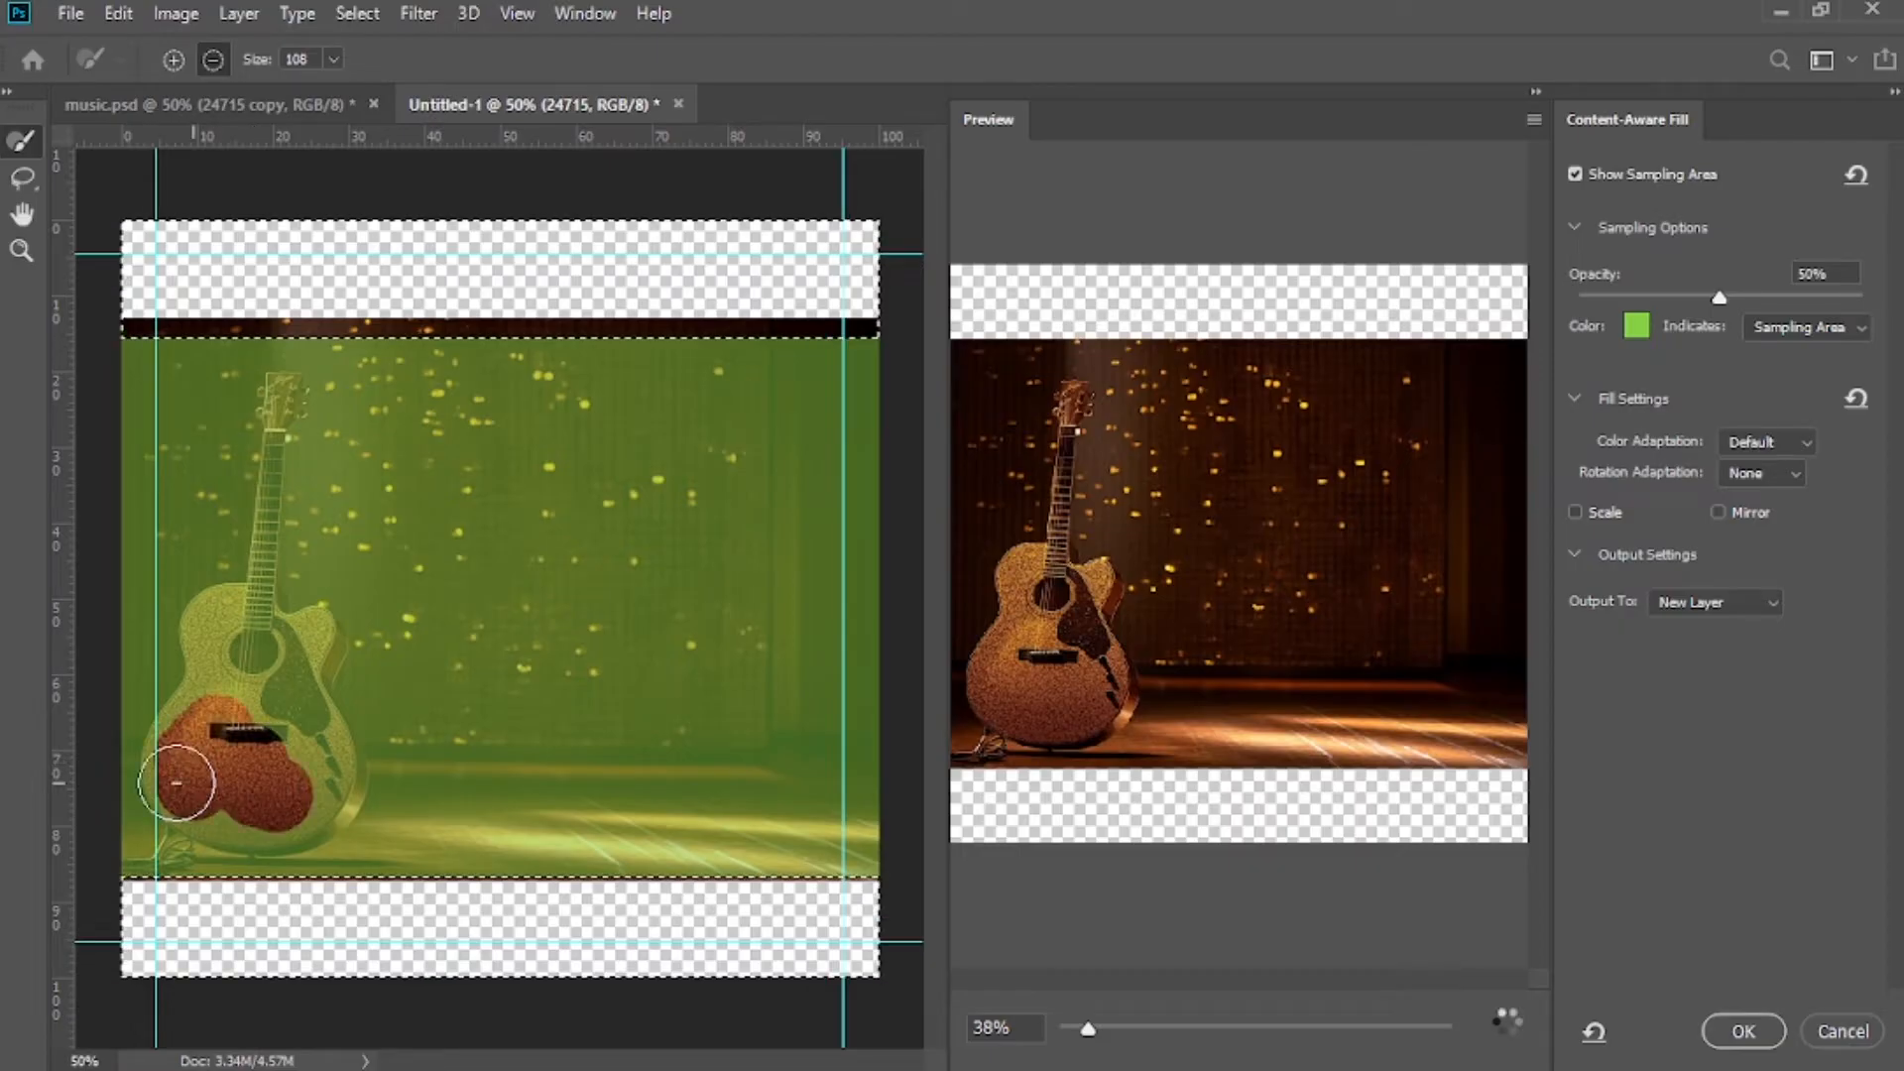
left_click_drag(176, 783, 305, 716)
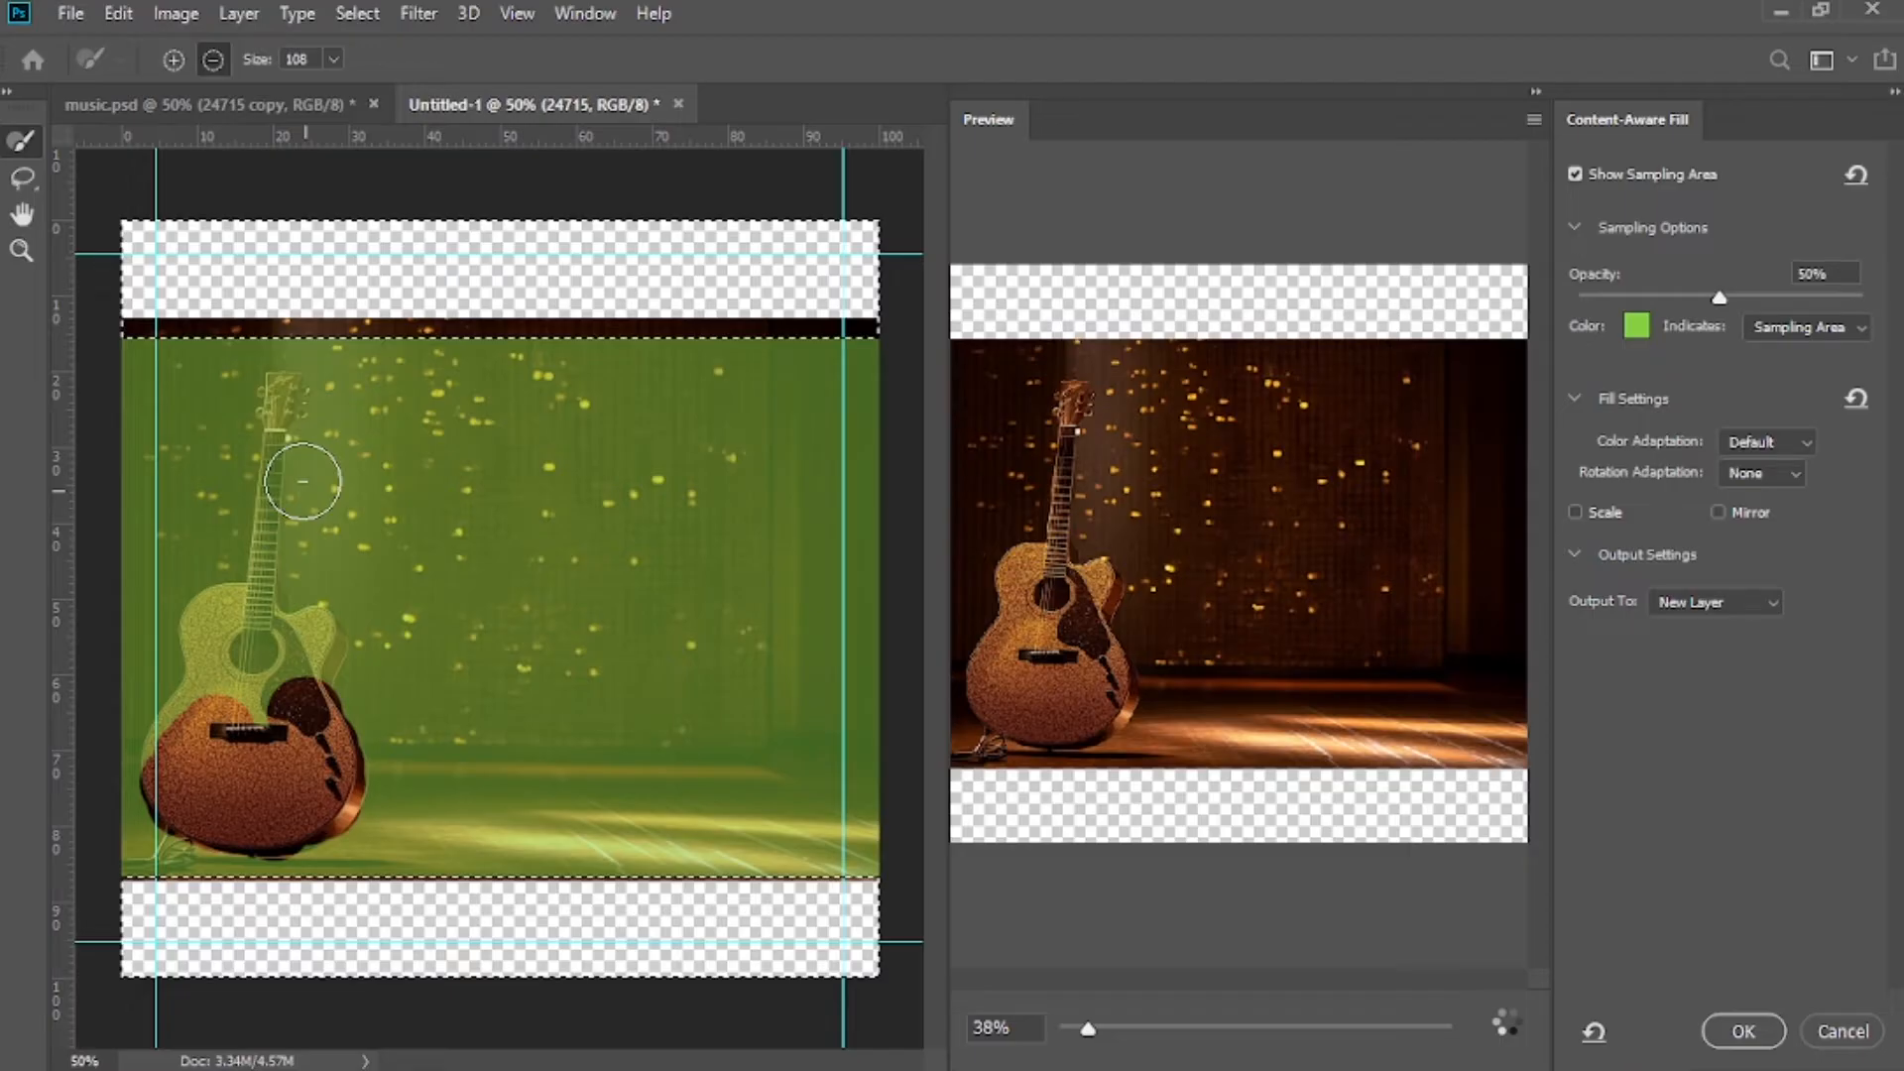
mouse_move(302, 481)
left_mouse_down()
mouse_move(266, 535)
mouse_move(275, 466)
left_mouse_up()
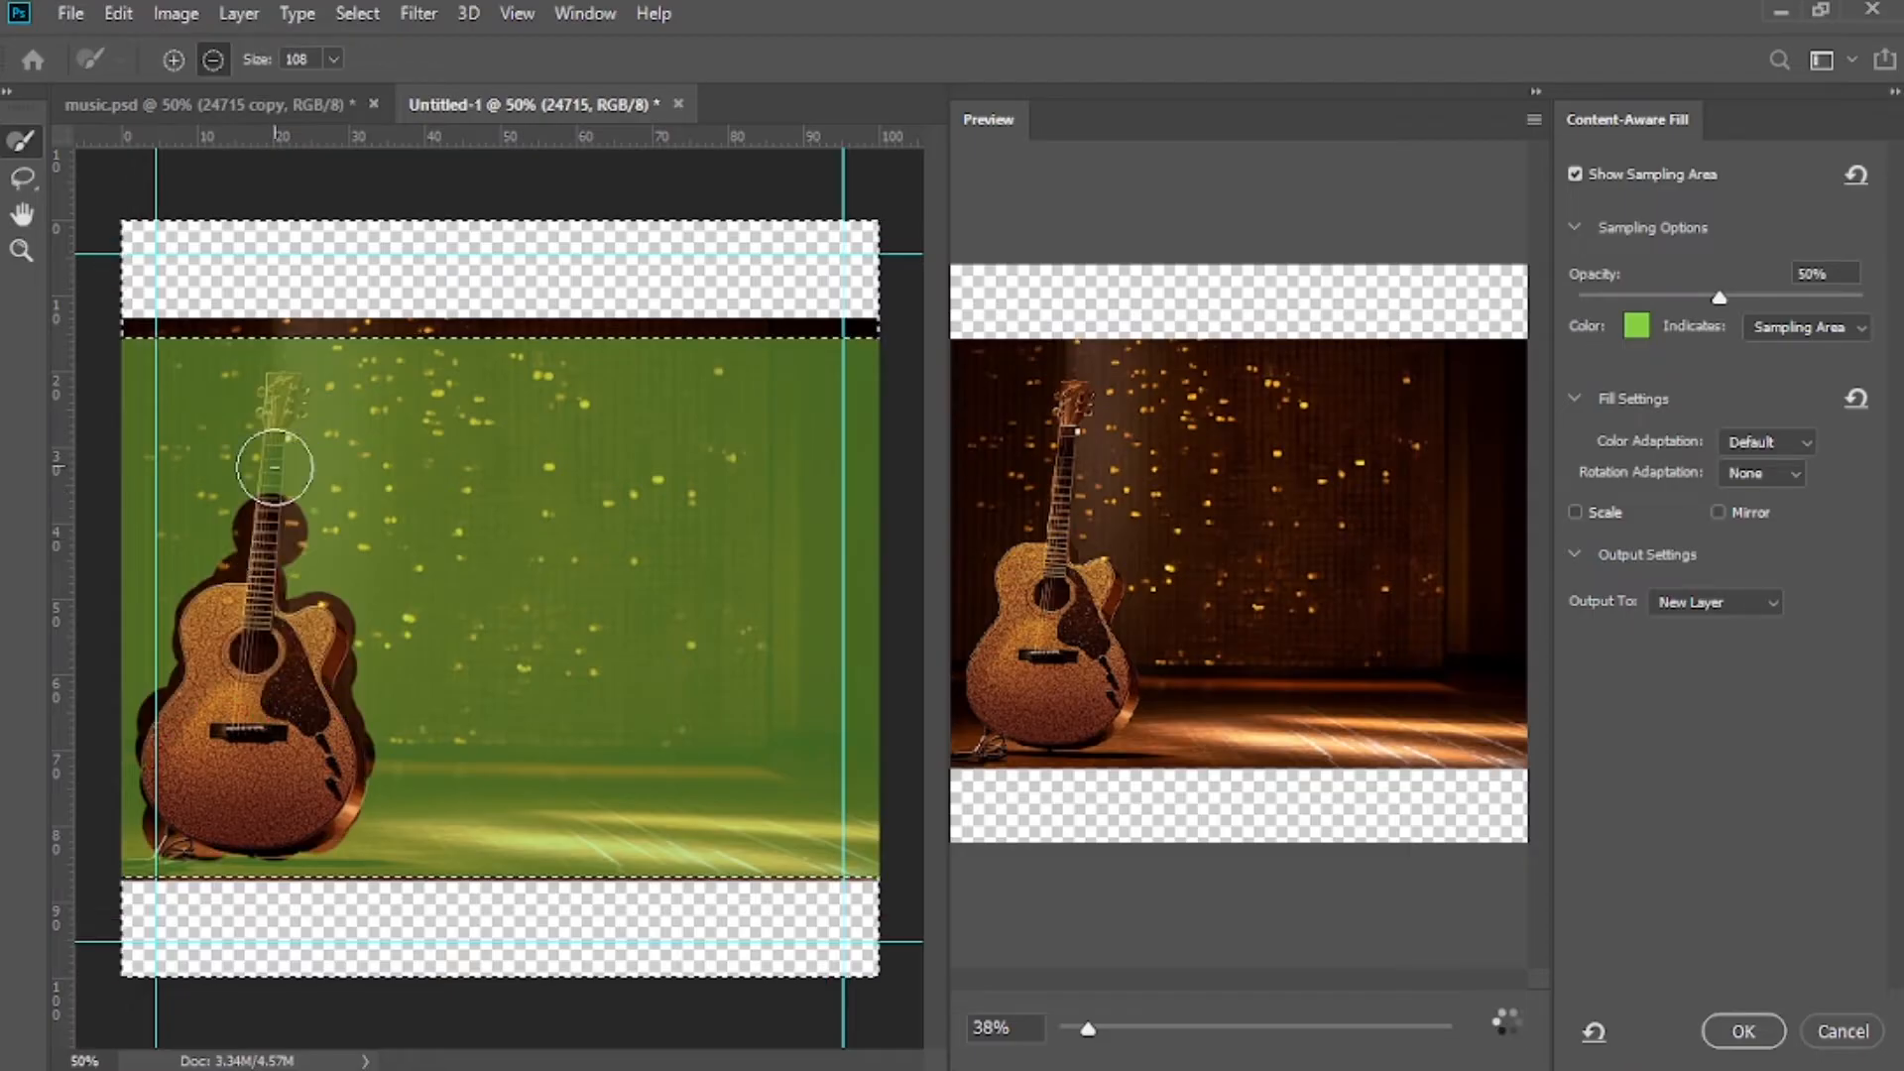
key("bracketleft")
key("bracketleft")
key("bracketleft")
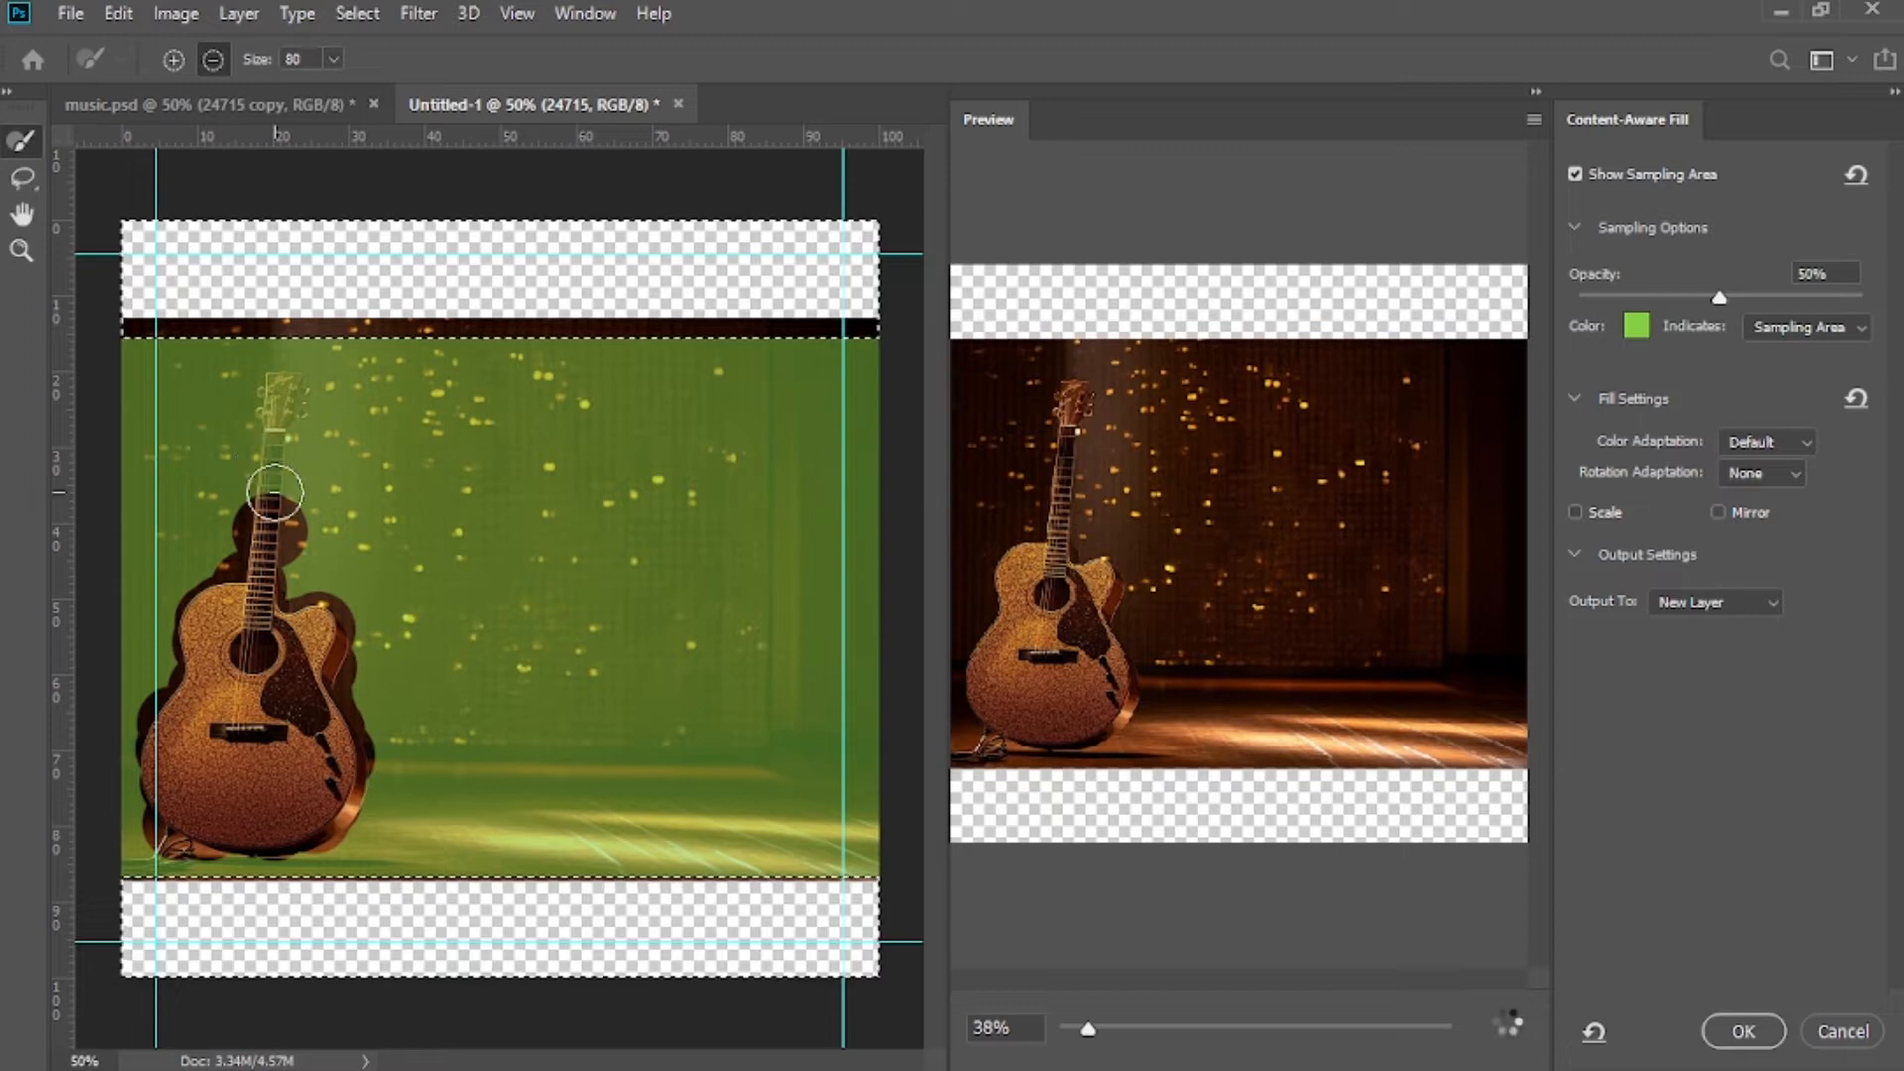
left_click_drag(275, 492, 275, 448)
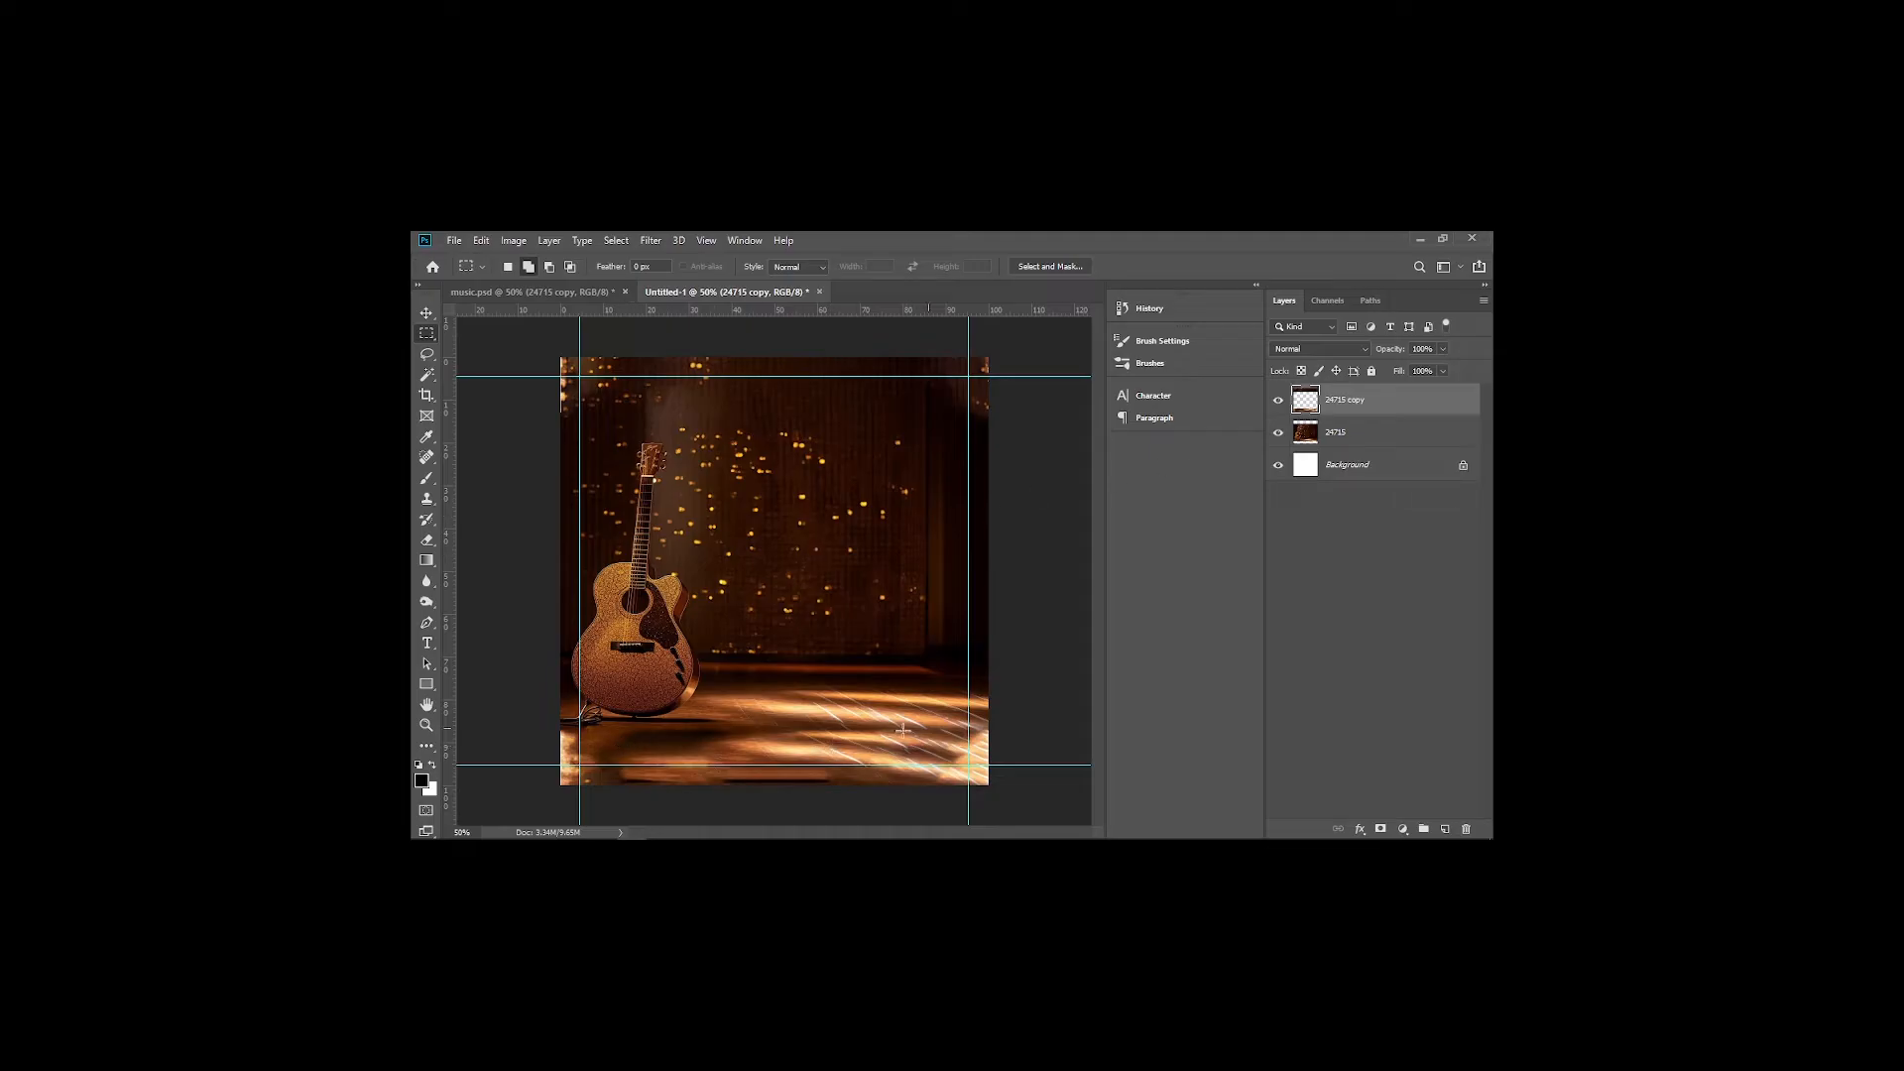
left_click(426, 313)
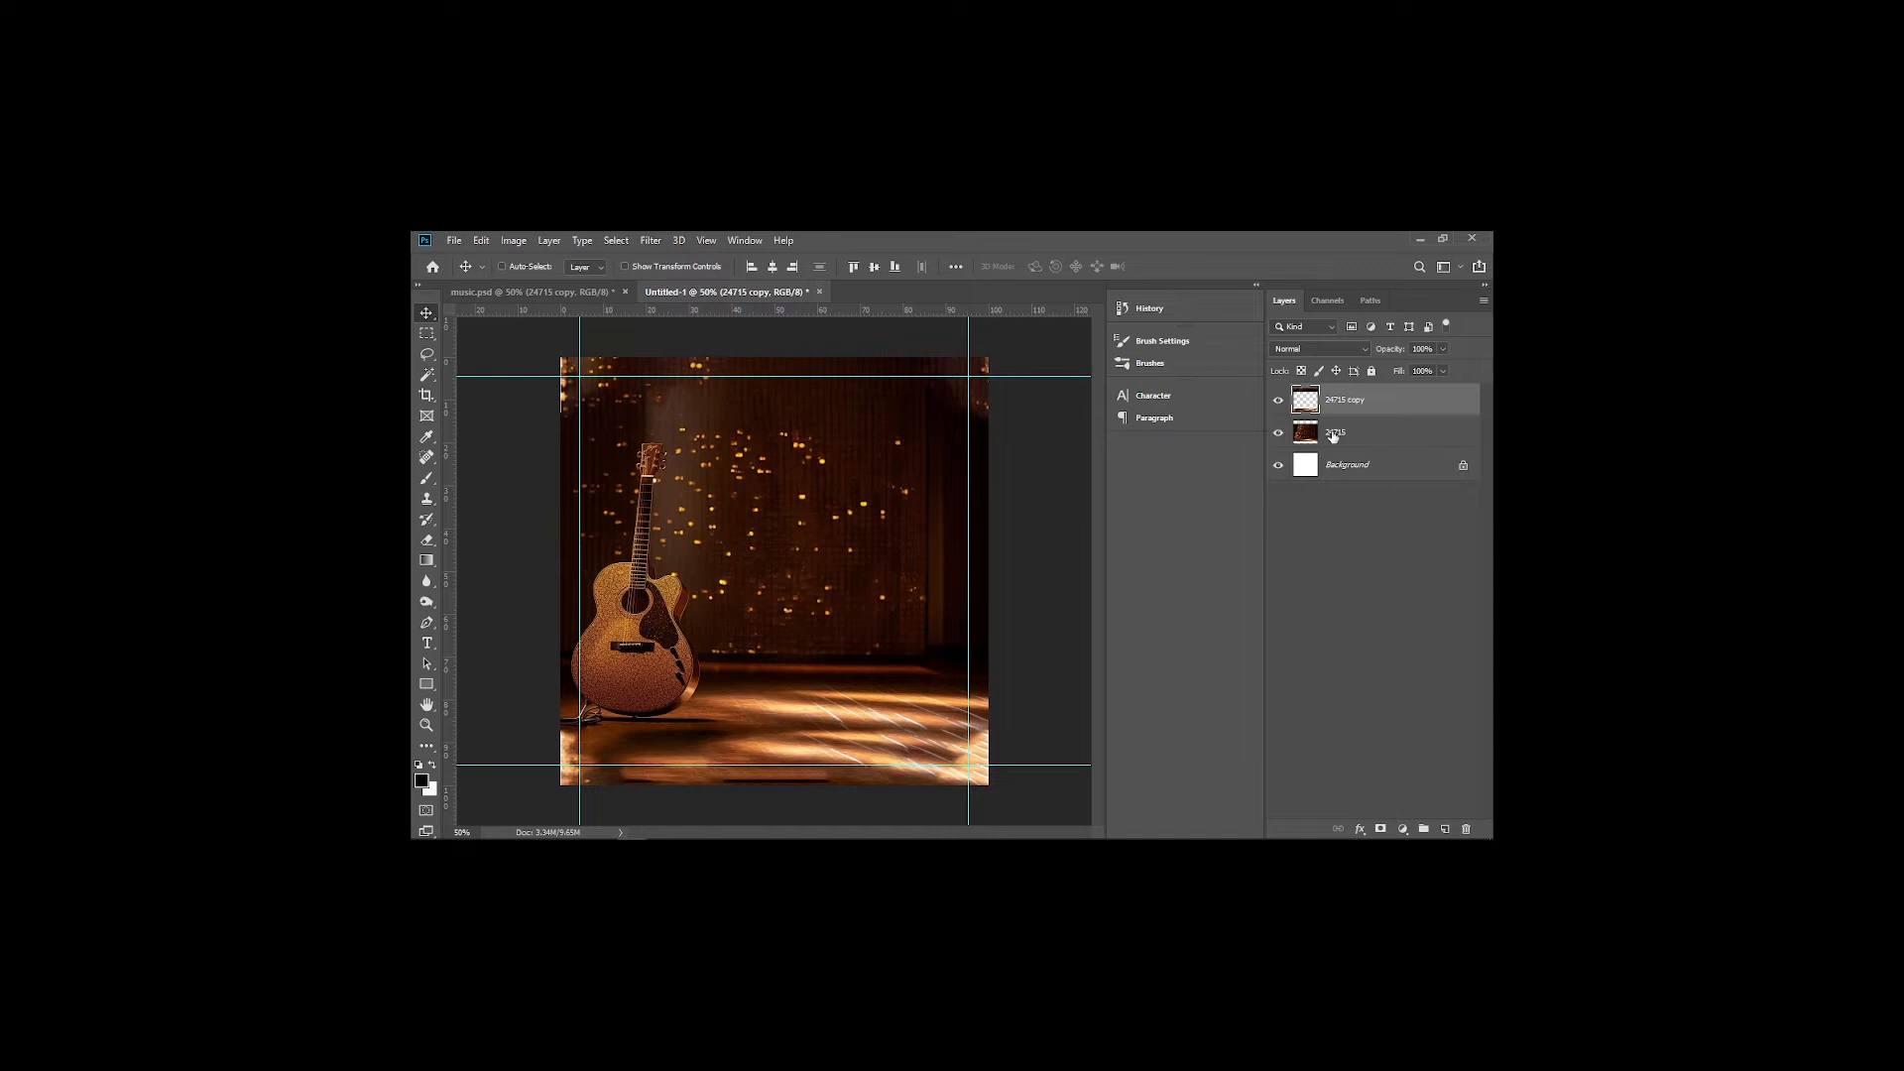
key("ctrl+t")
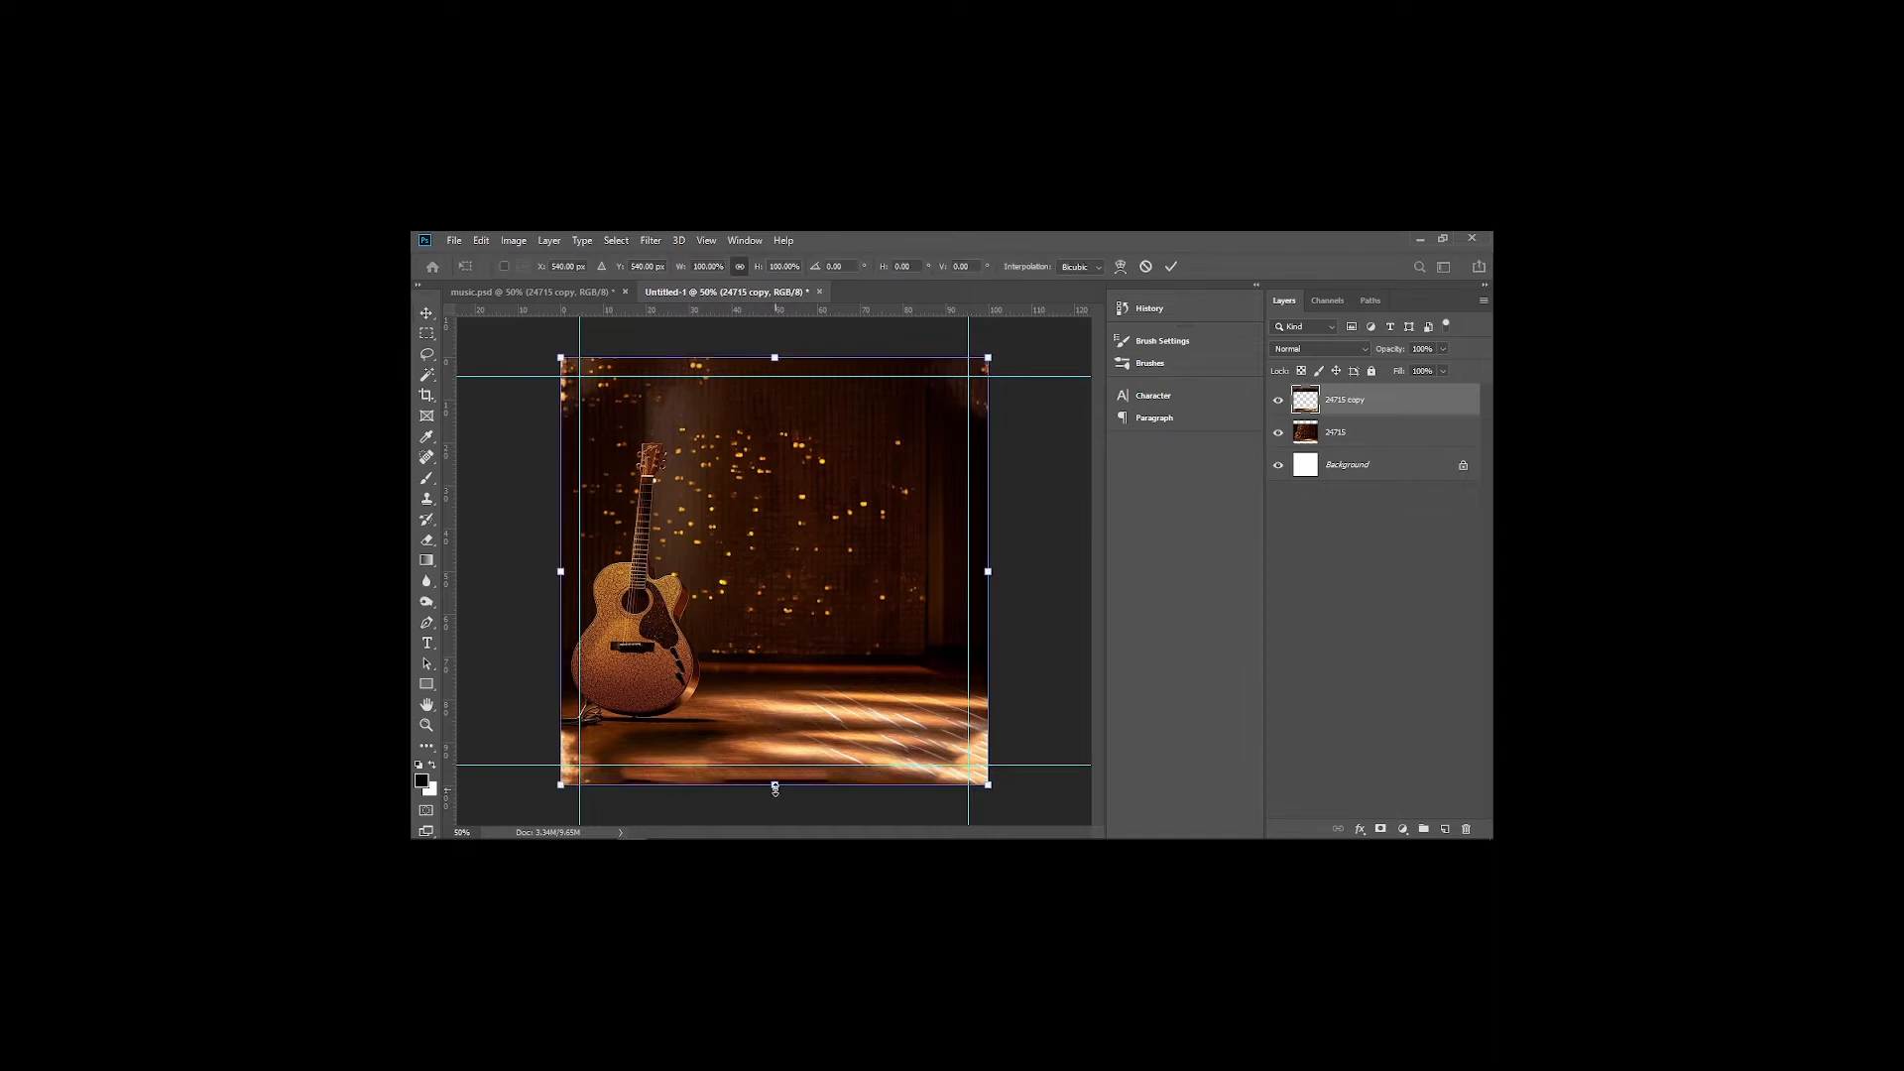
left_click_drag(775, 790, 777, 798)
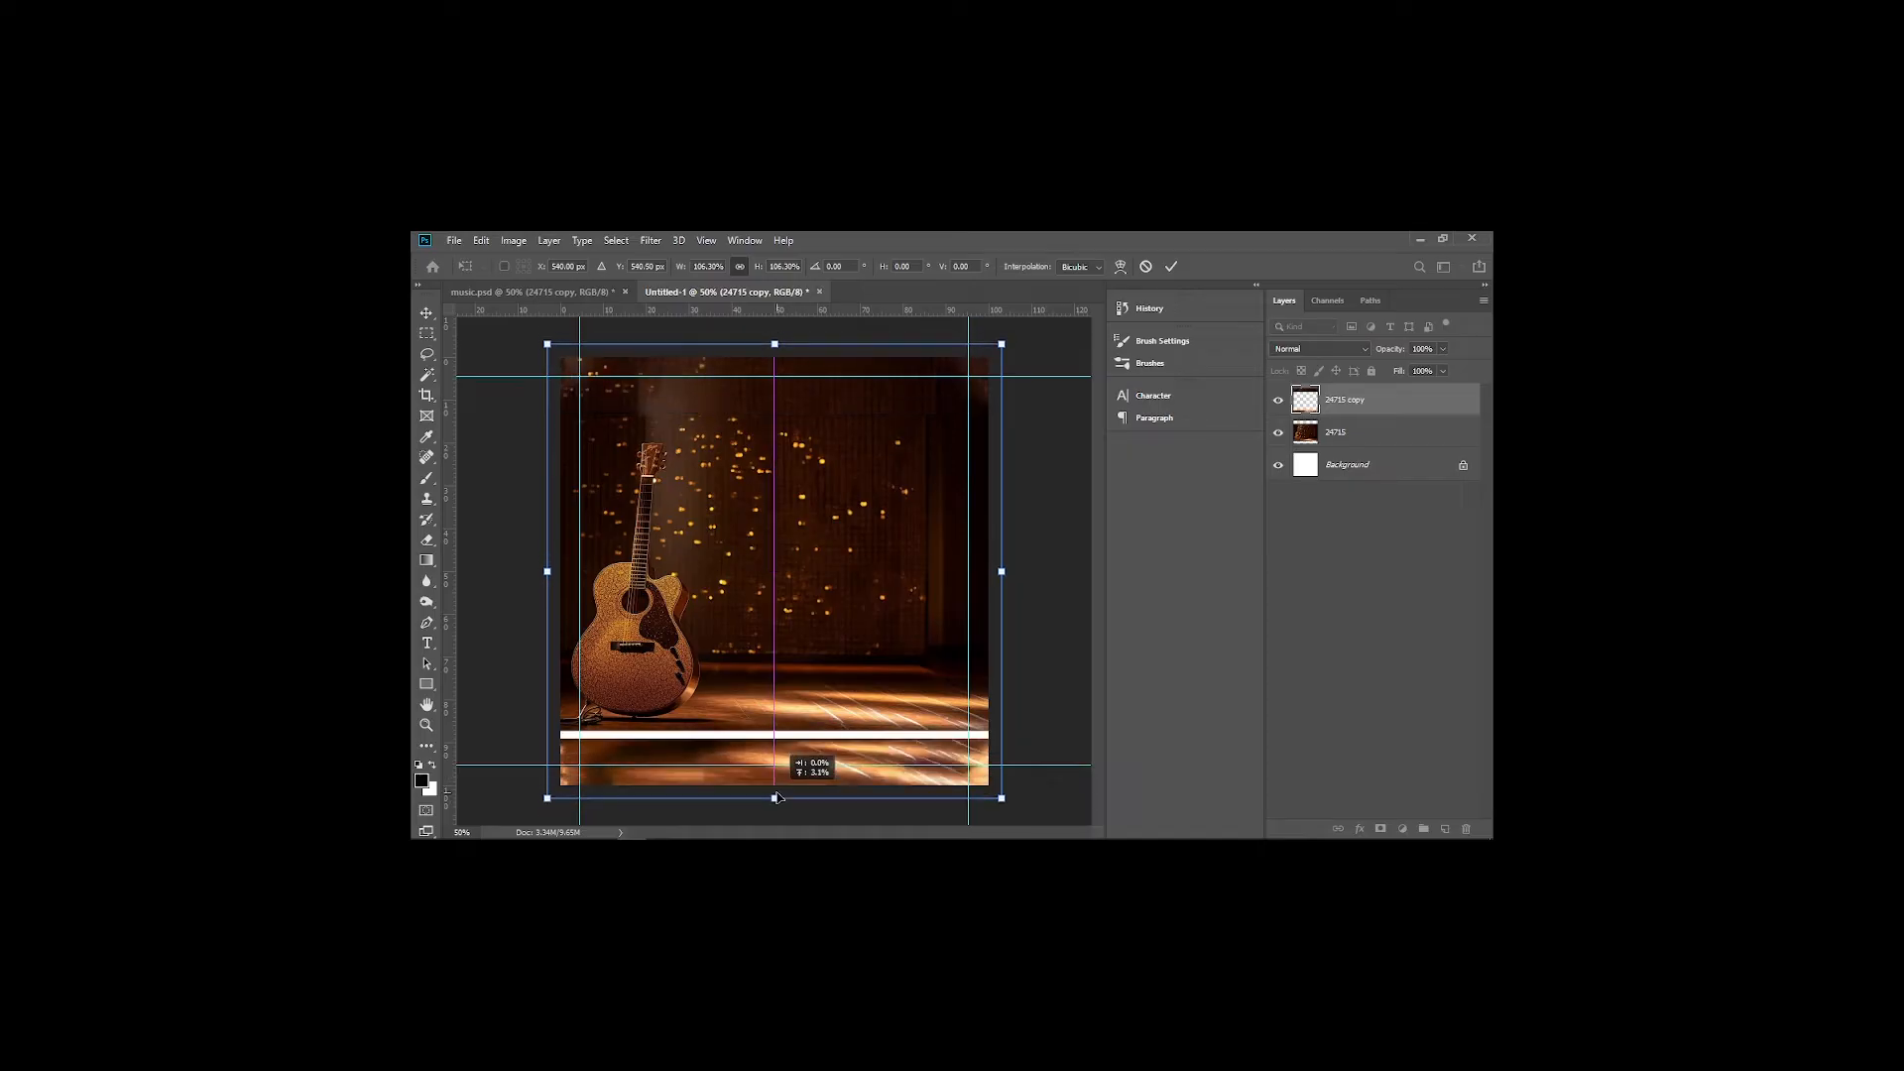
left_click(427, 314)
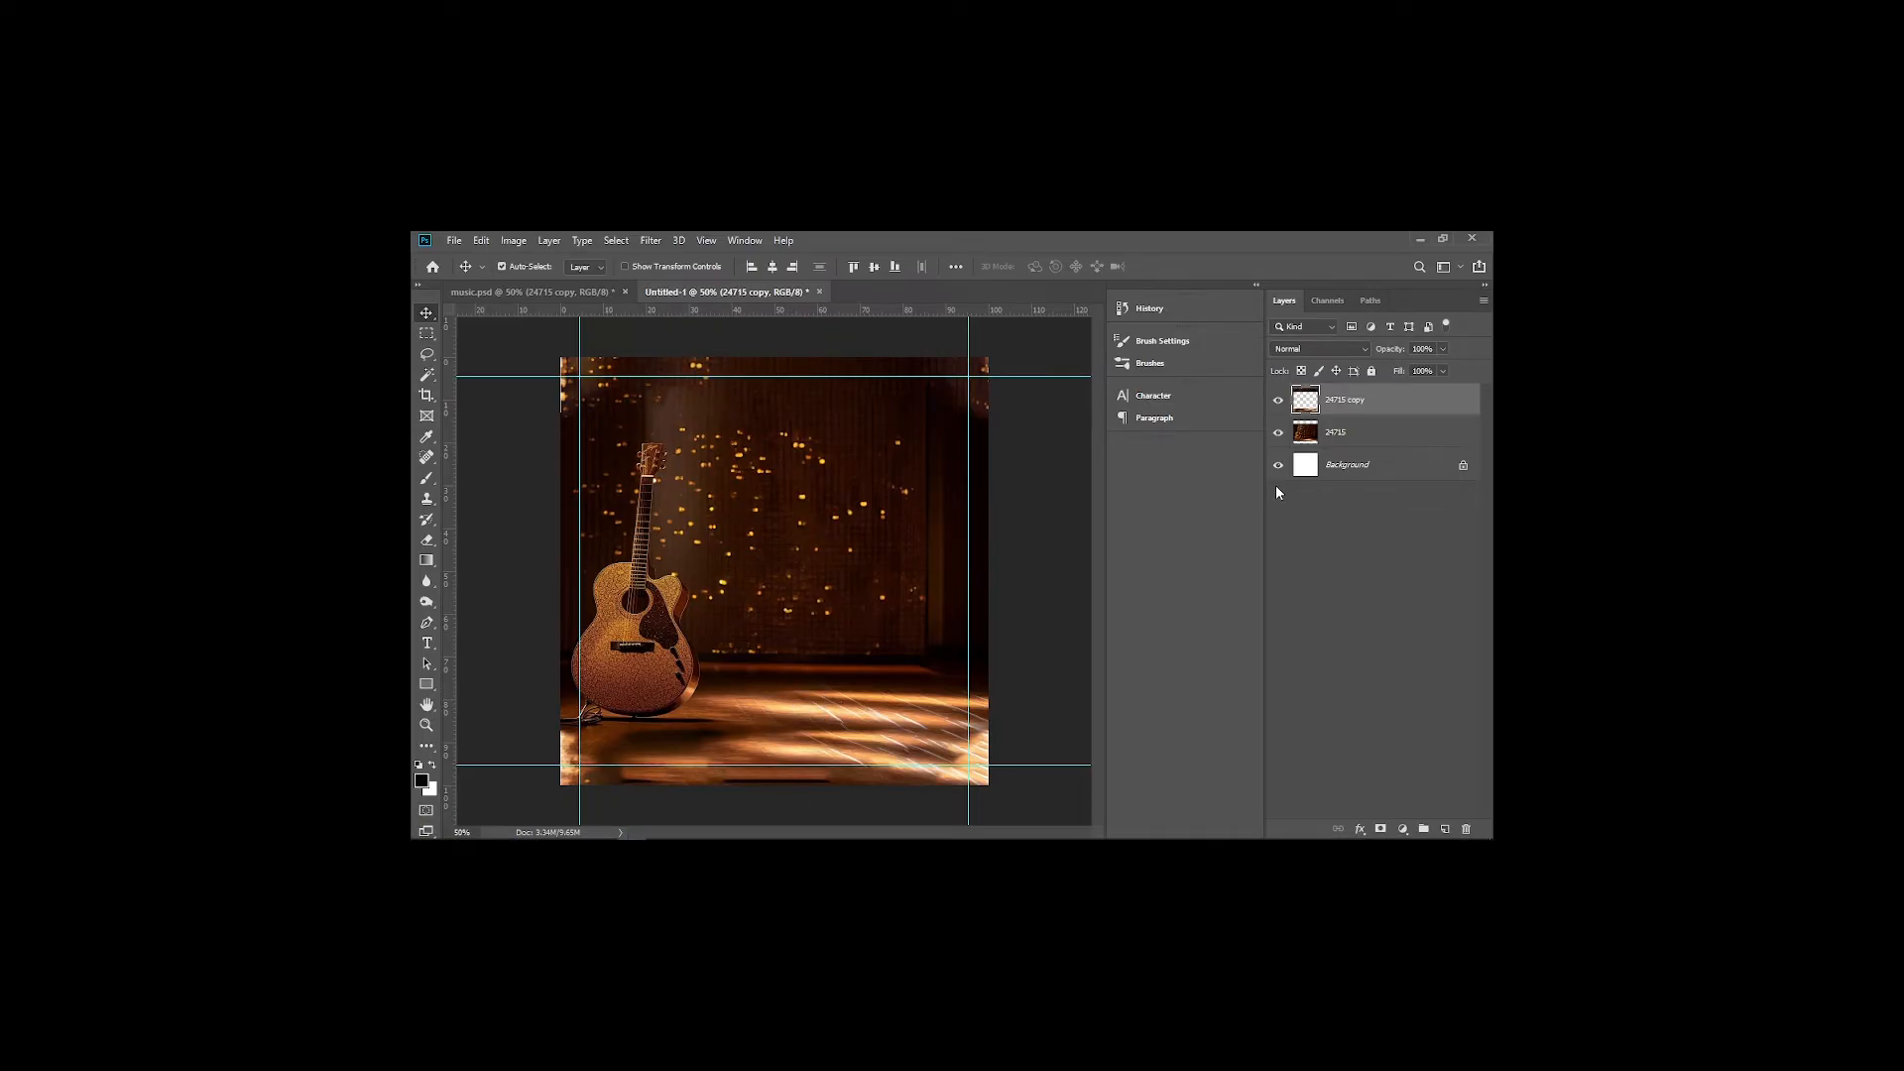
Merge the filled-strips layer with the 24715 image layer into a single layer
left_click(1342, 434, "shift")
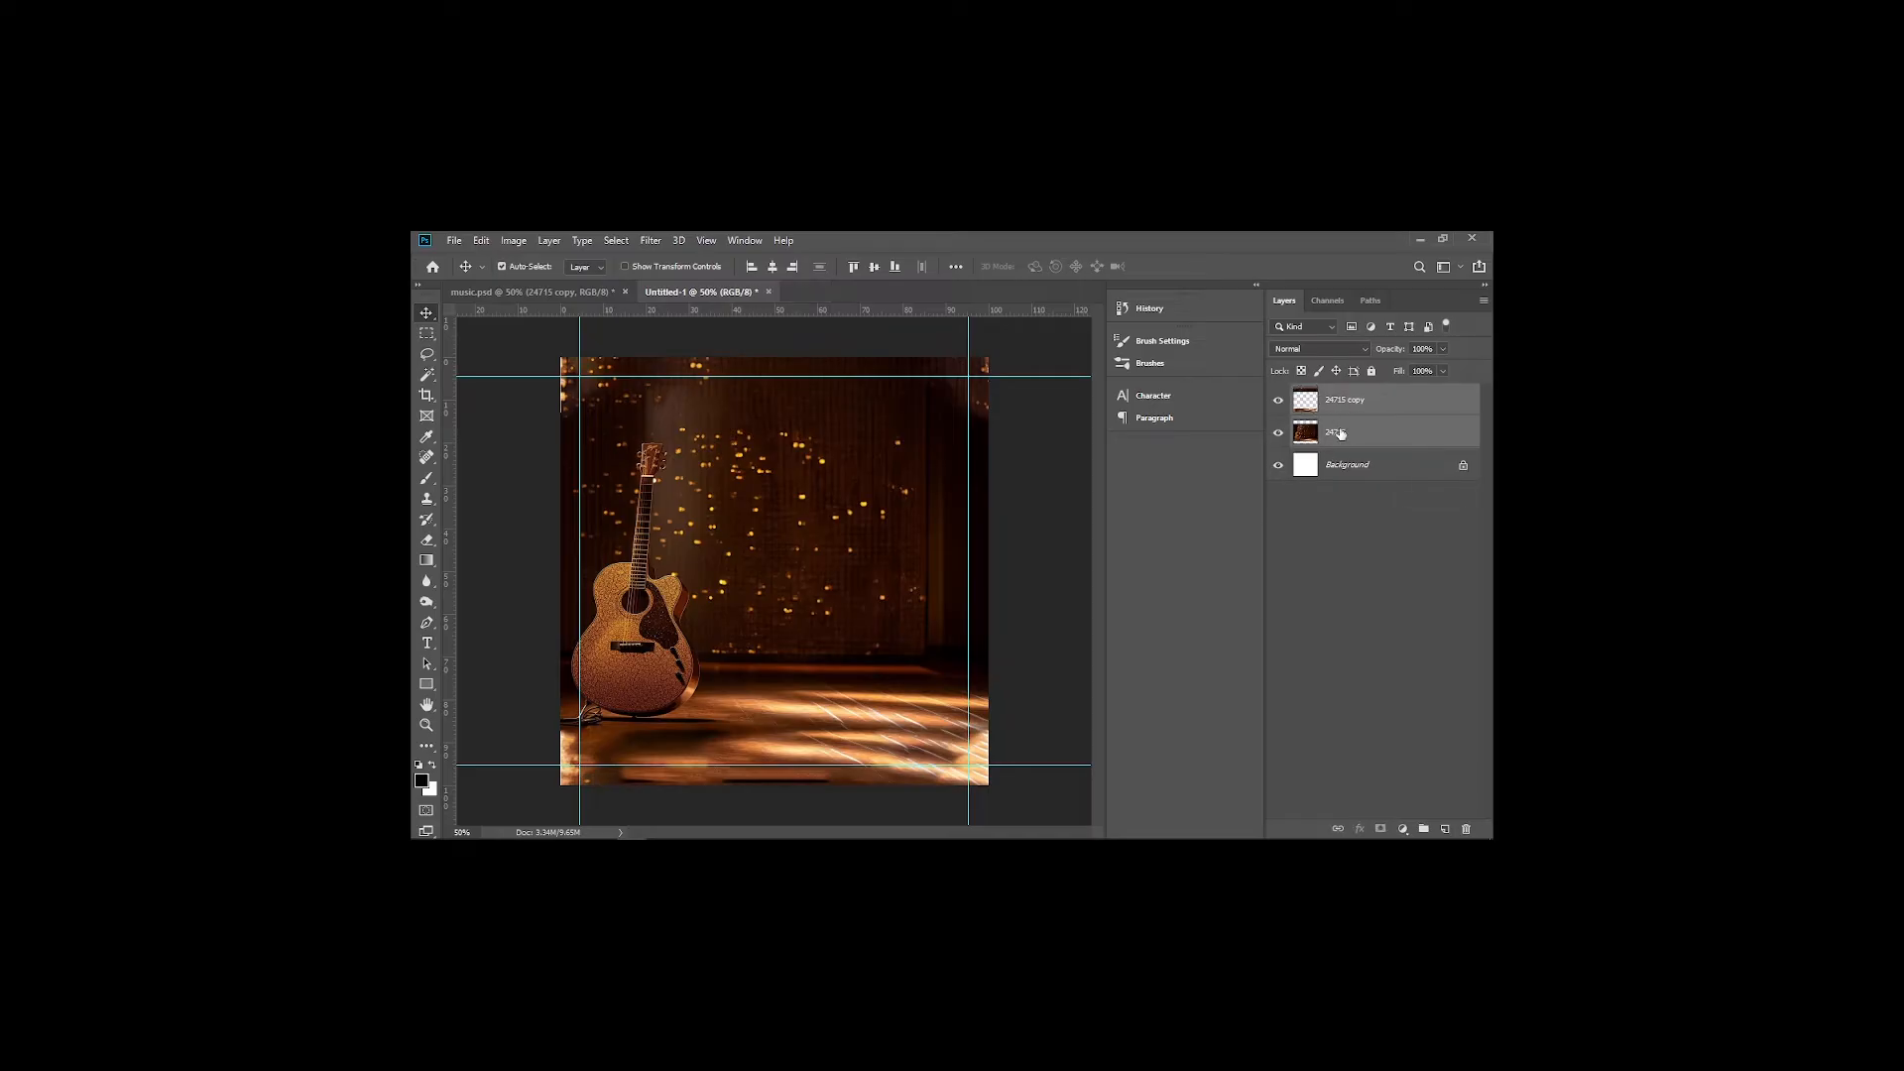
key("ctrl+e")
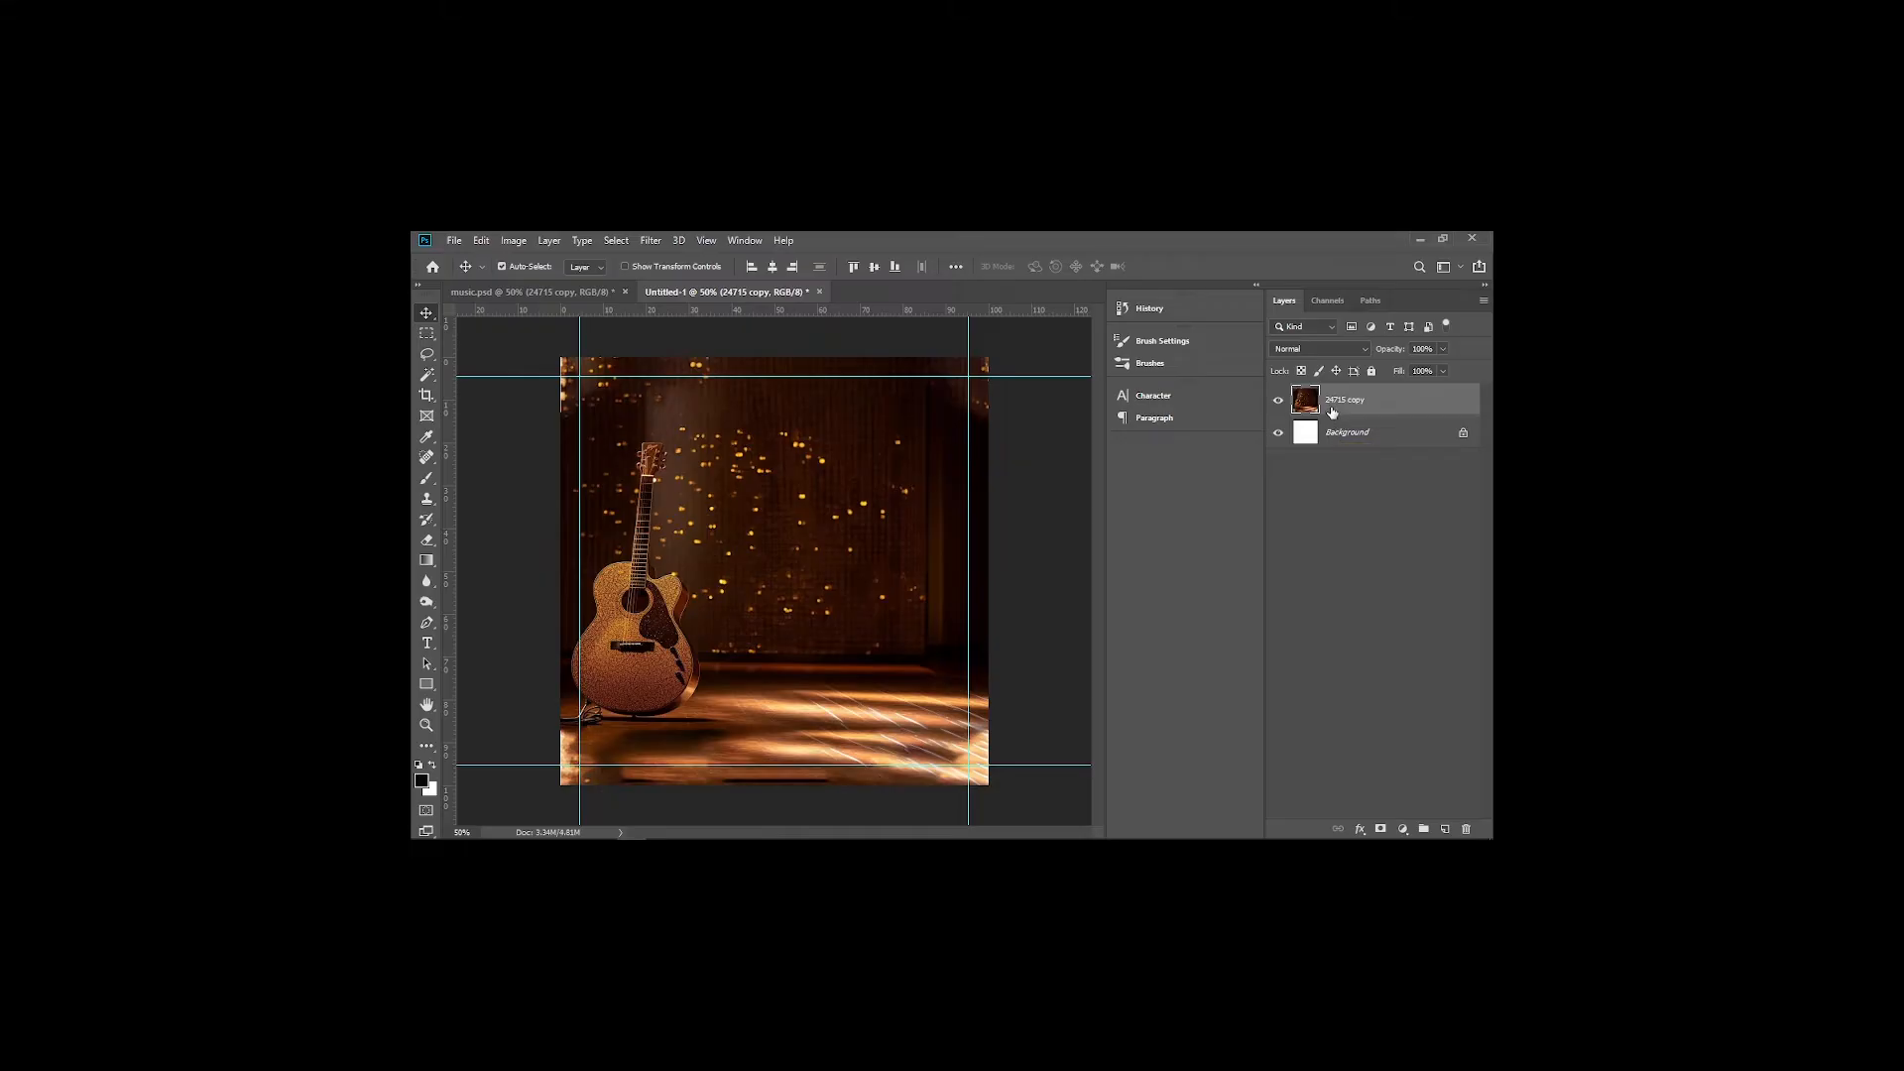
left_click(1278, 400)
Enlarge the merged guitar background proportionally to about 102% and commit the transform
key("ctrl+t")
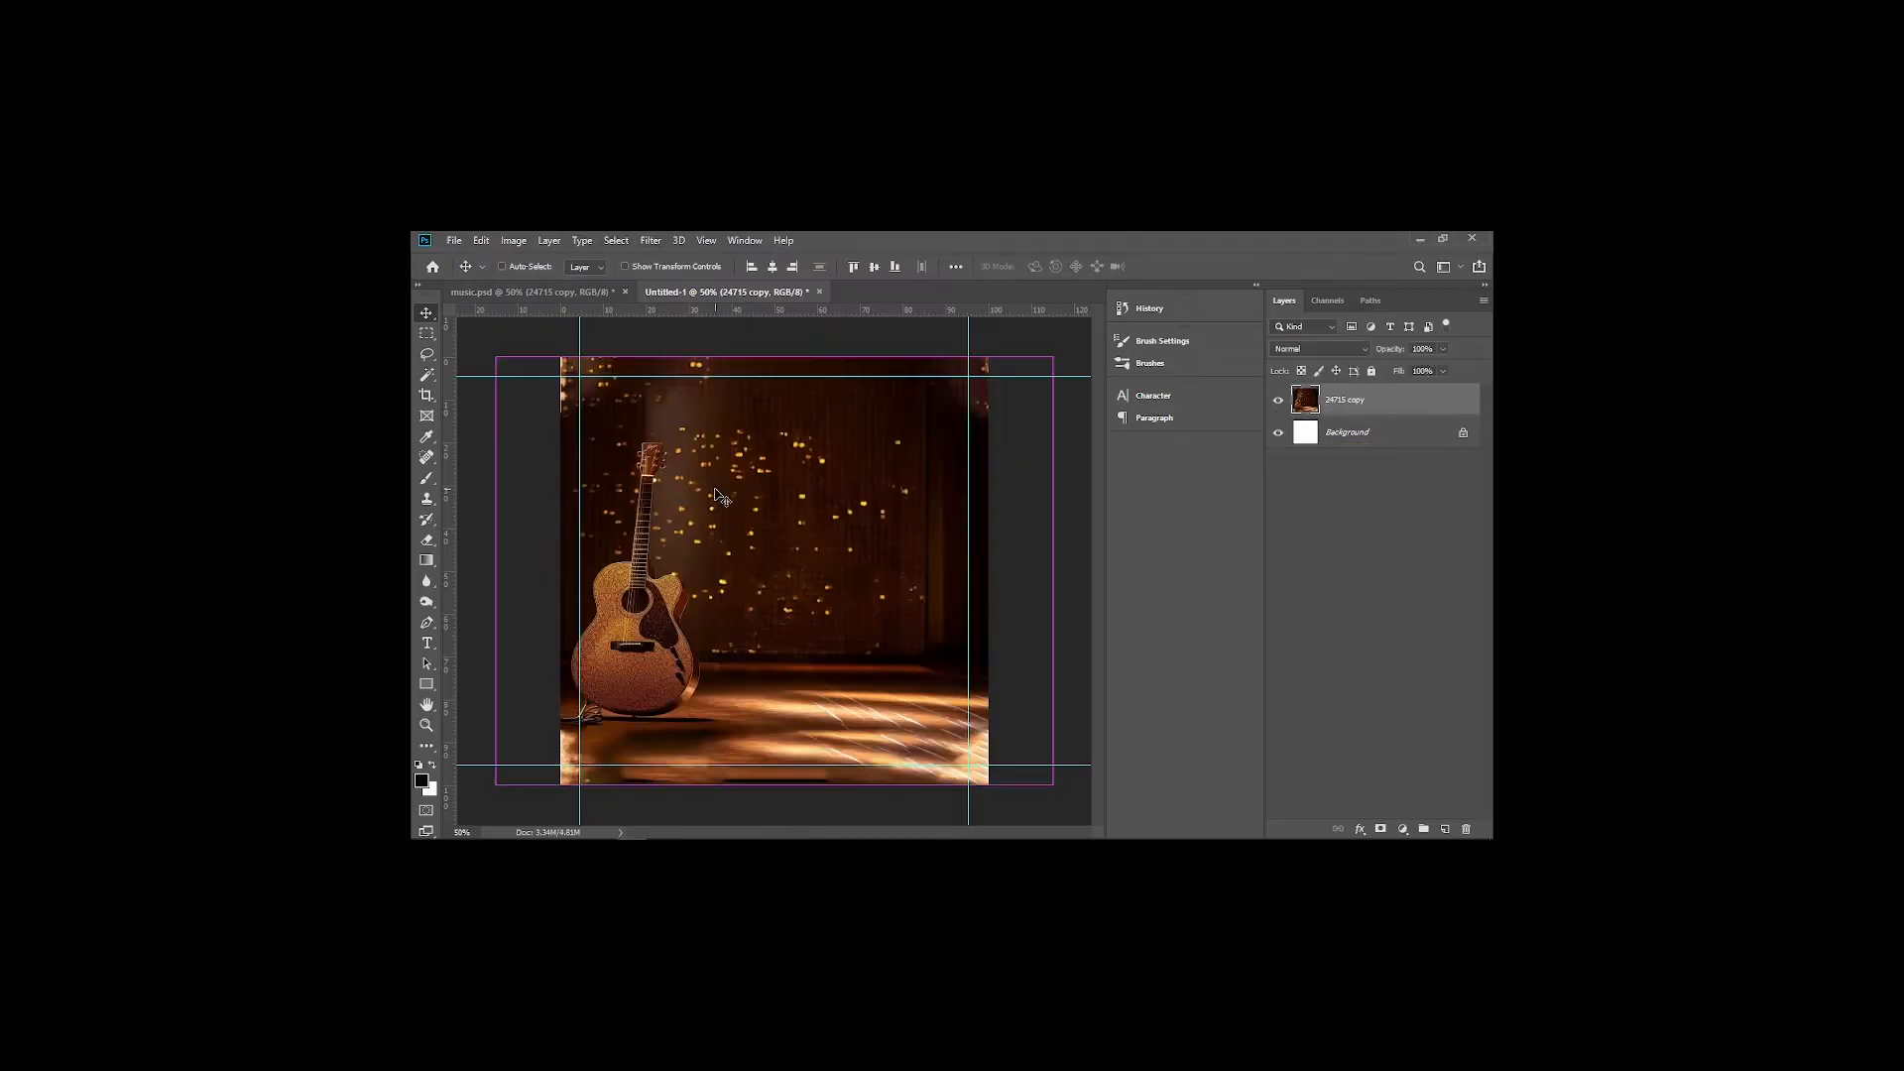
left_click_drag(764, 353, 764, 427)
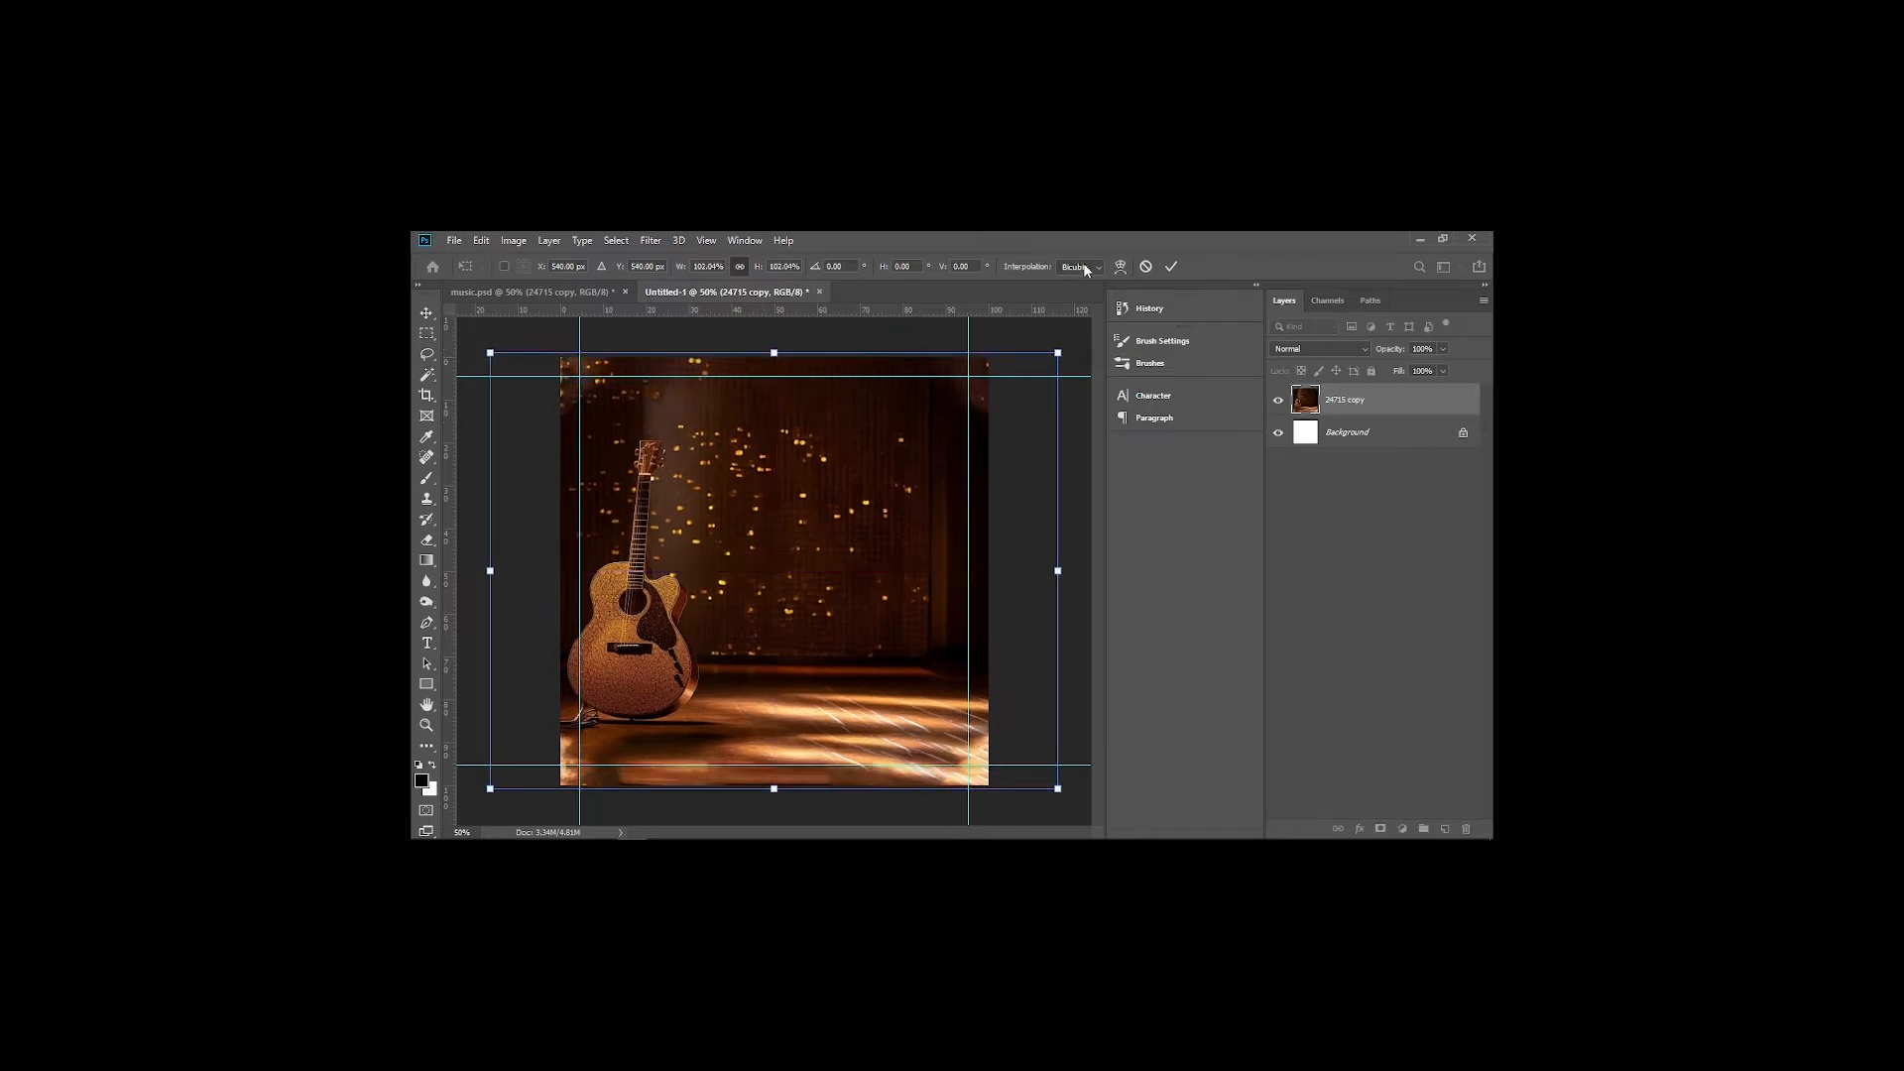
left_click(1169, 266)
Start the Camera Raw Filter on the merged background, set Vignetting to about -67 and raise Grain slightly
left_click(651, 240)
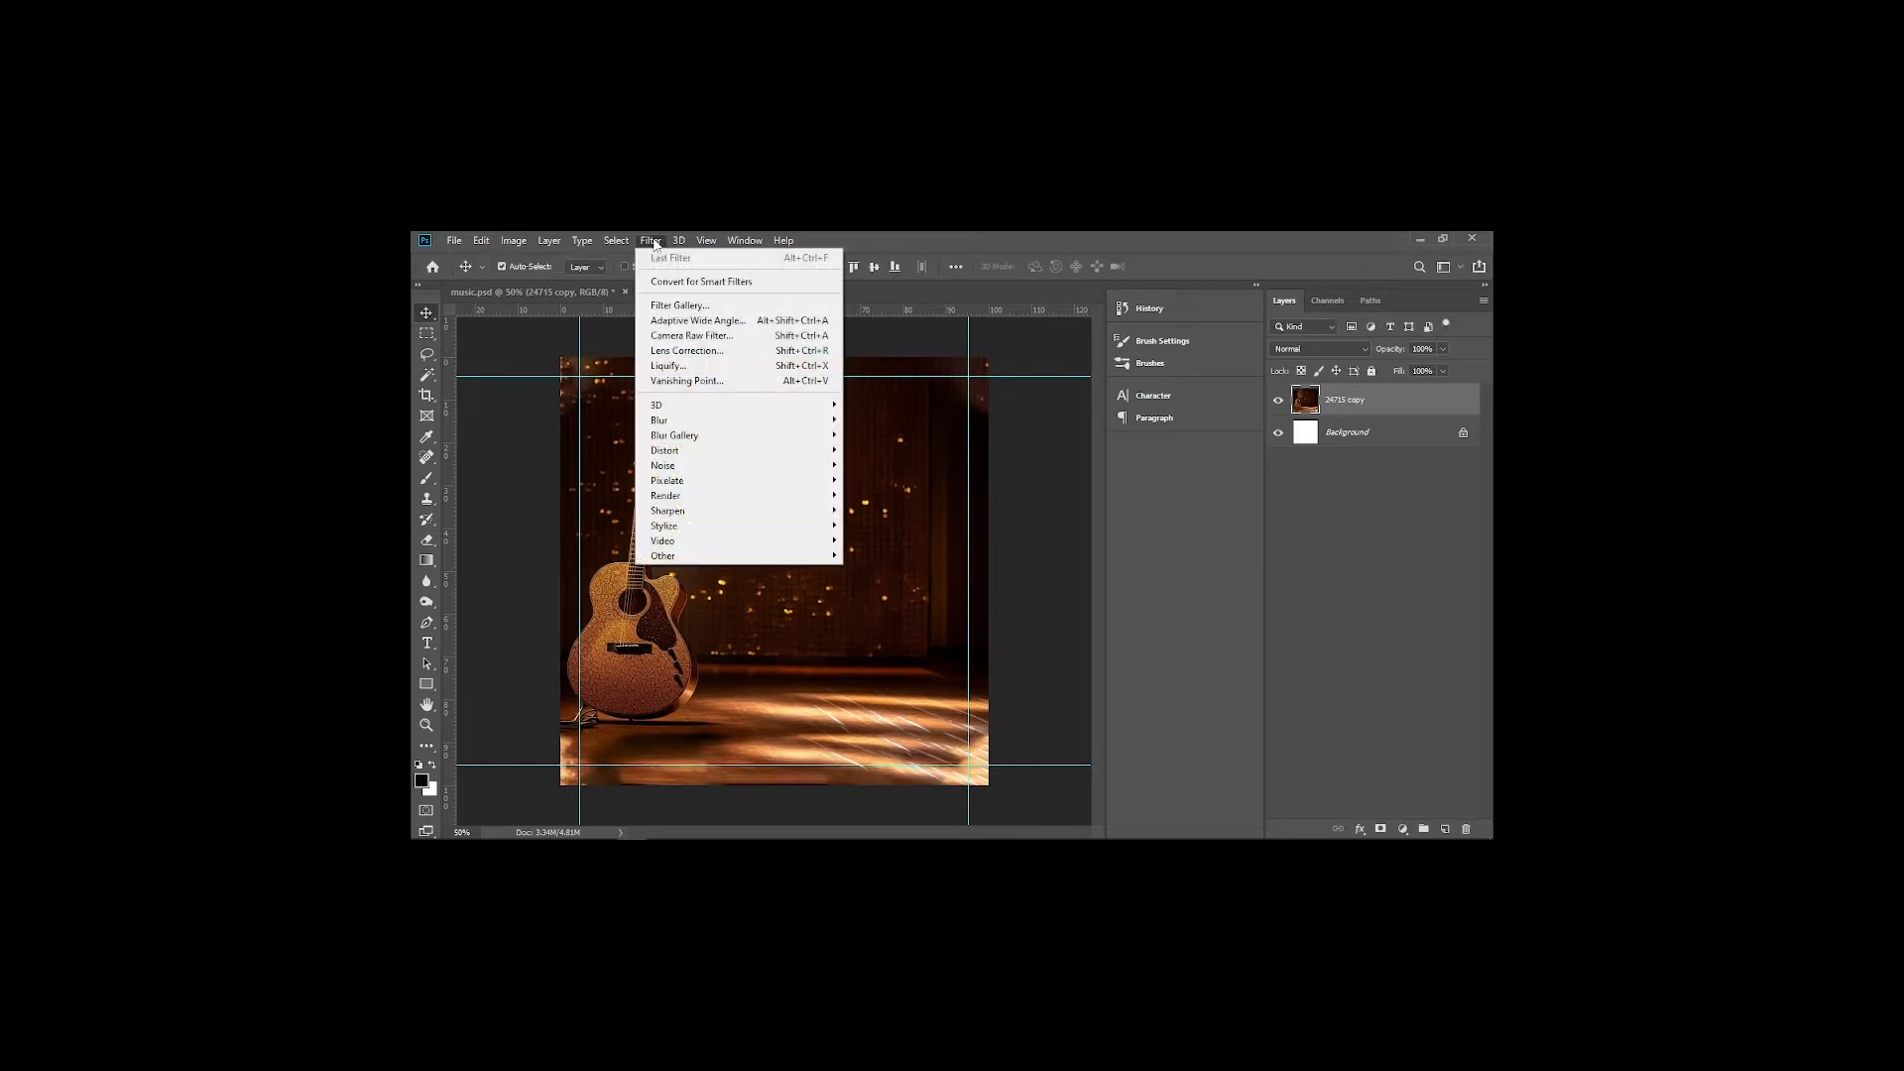
left_click(674, 351)
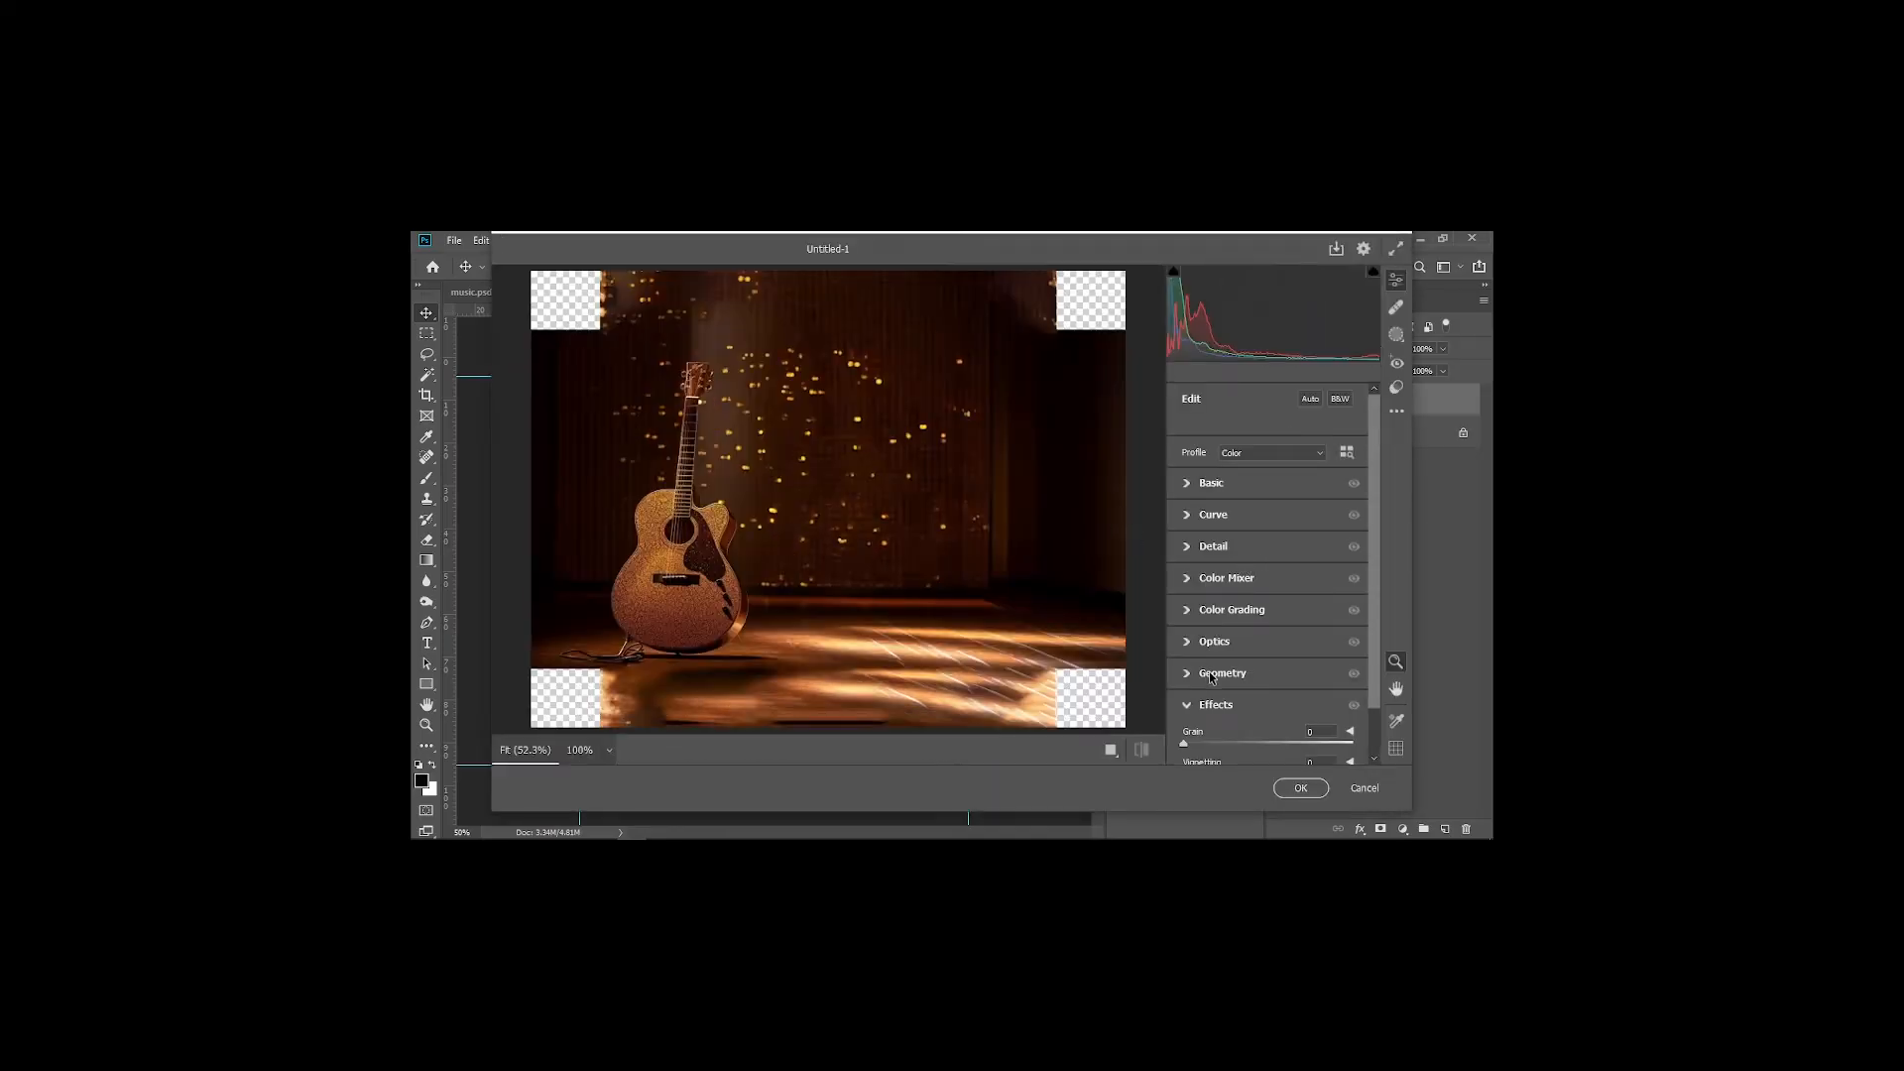
scroll(1207, 695, "down", 1)
left_click(1240, 721)
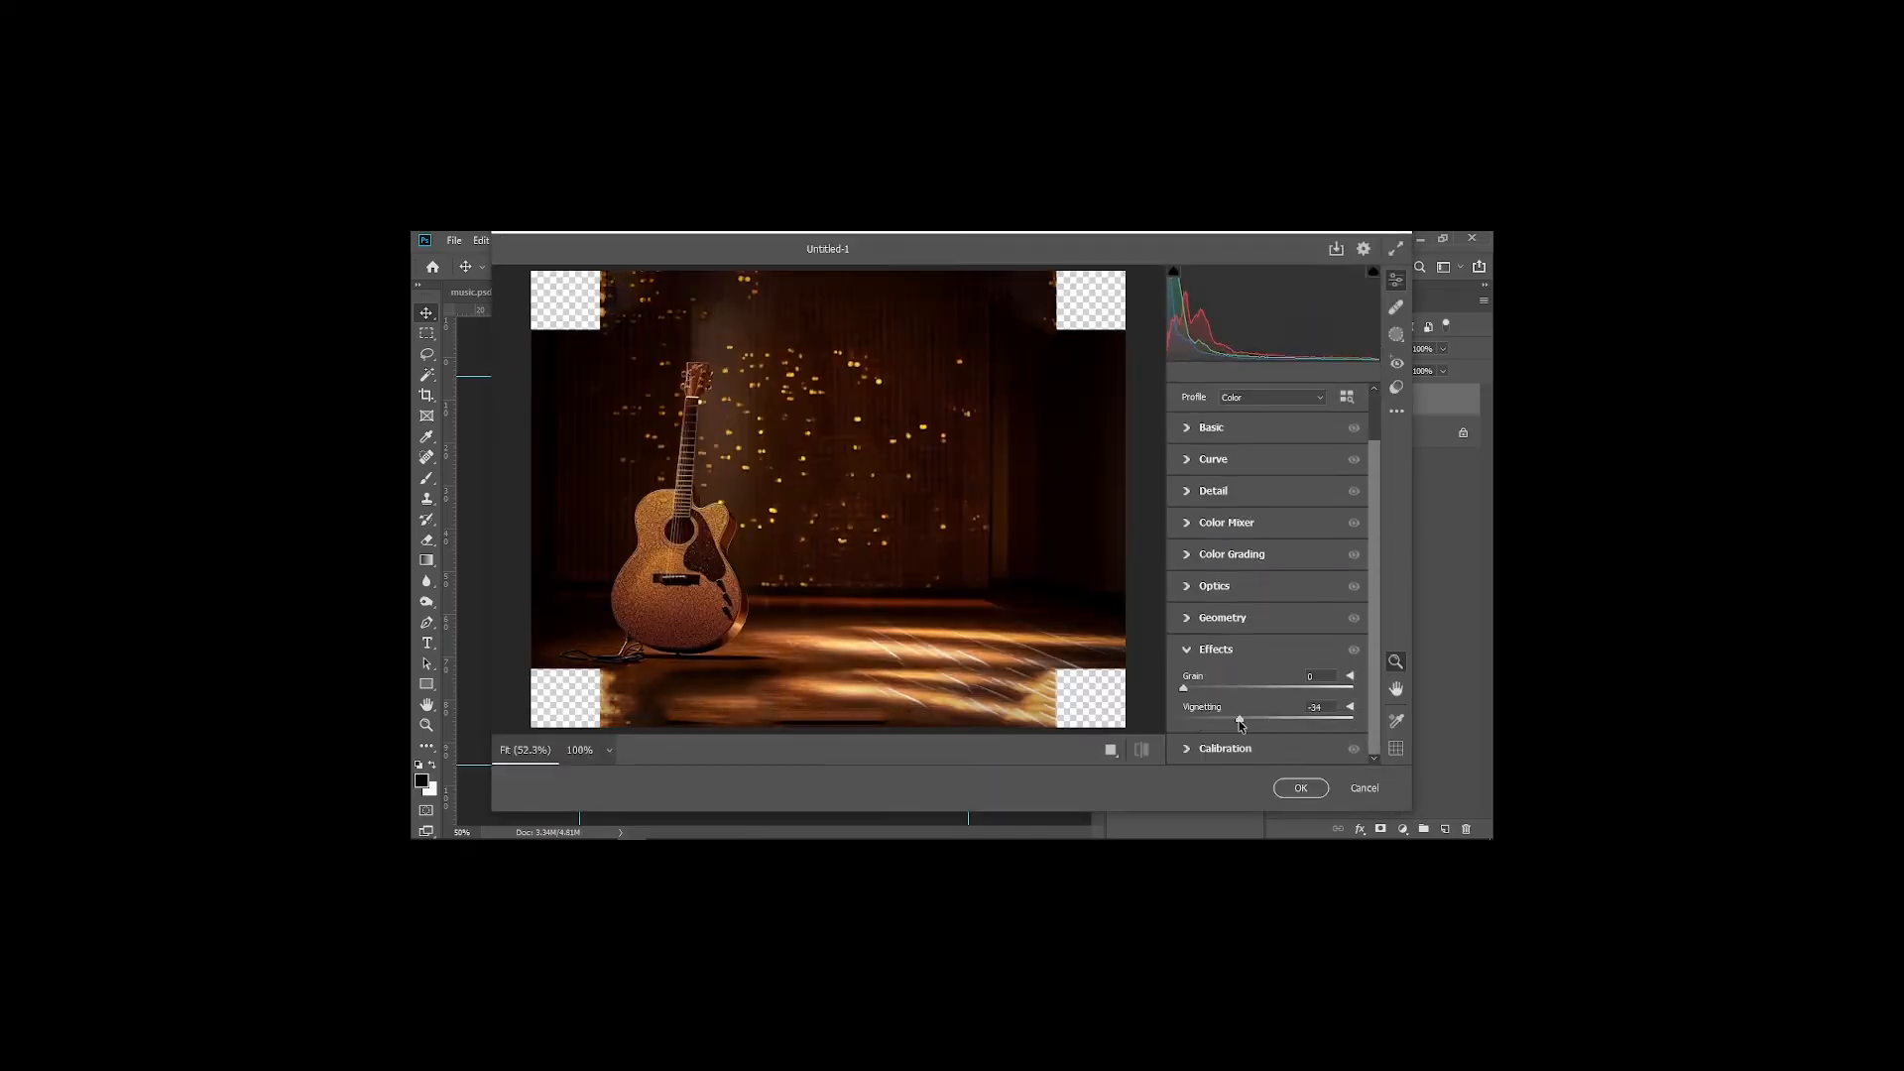
left_click_drag(1233, 725, 1211, 727)
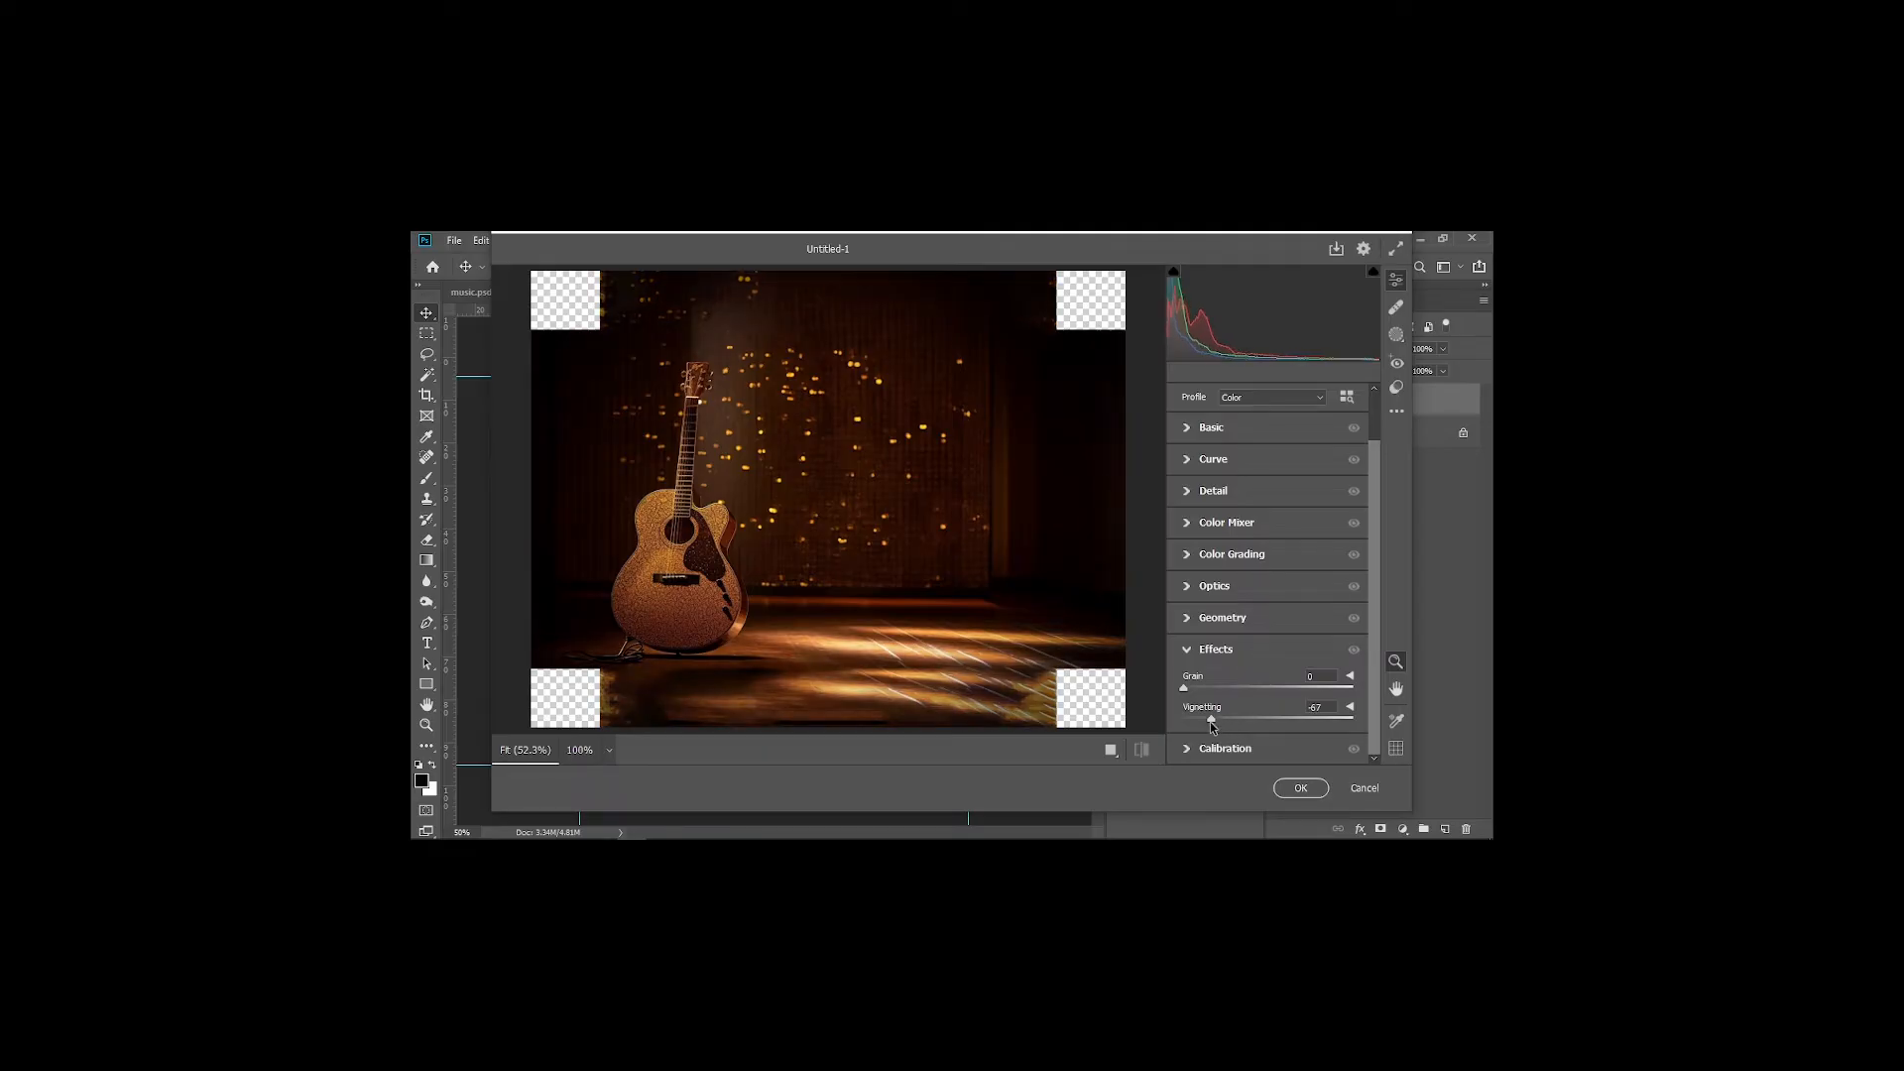
left_click_drag(1184, 693, 1191, 696)
Raise the background's Contrast slightly in the Camera Raw basic adjustments and apply the filter
left_click(1184, 428)
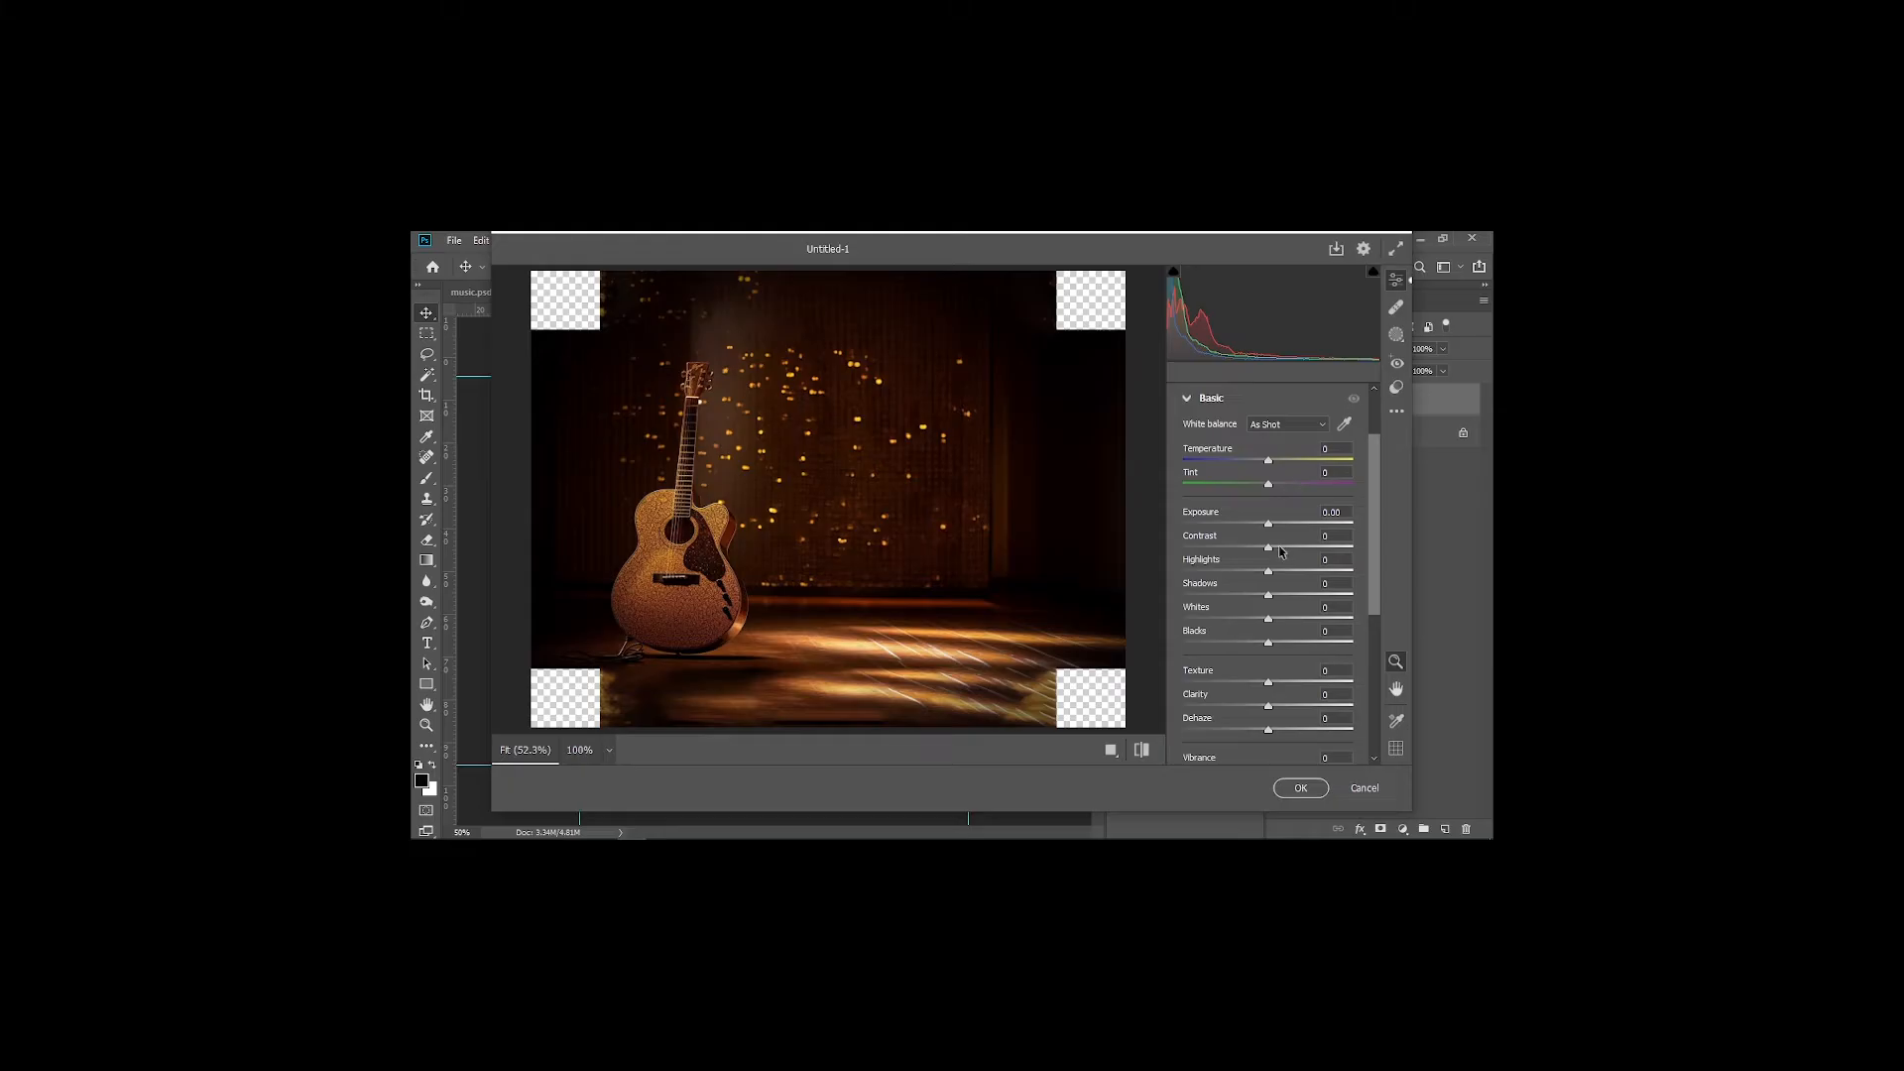
left_click(1279, 547)
left_click(1300, 785)
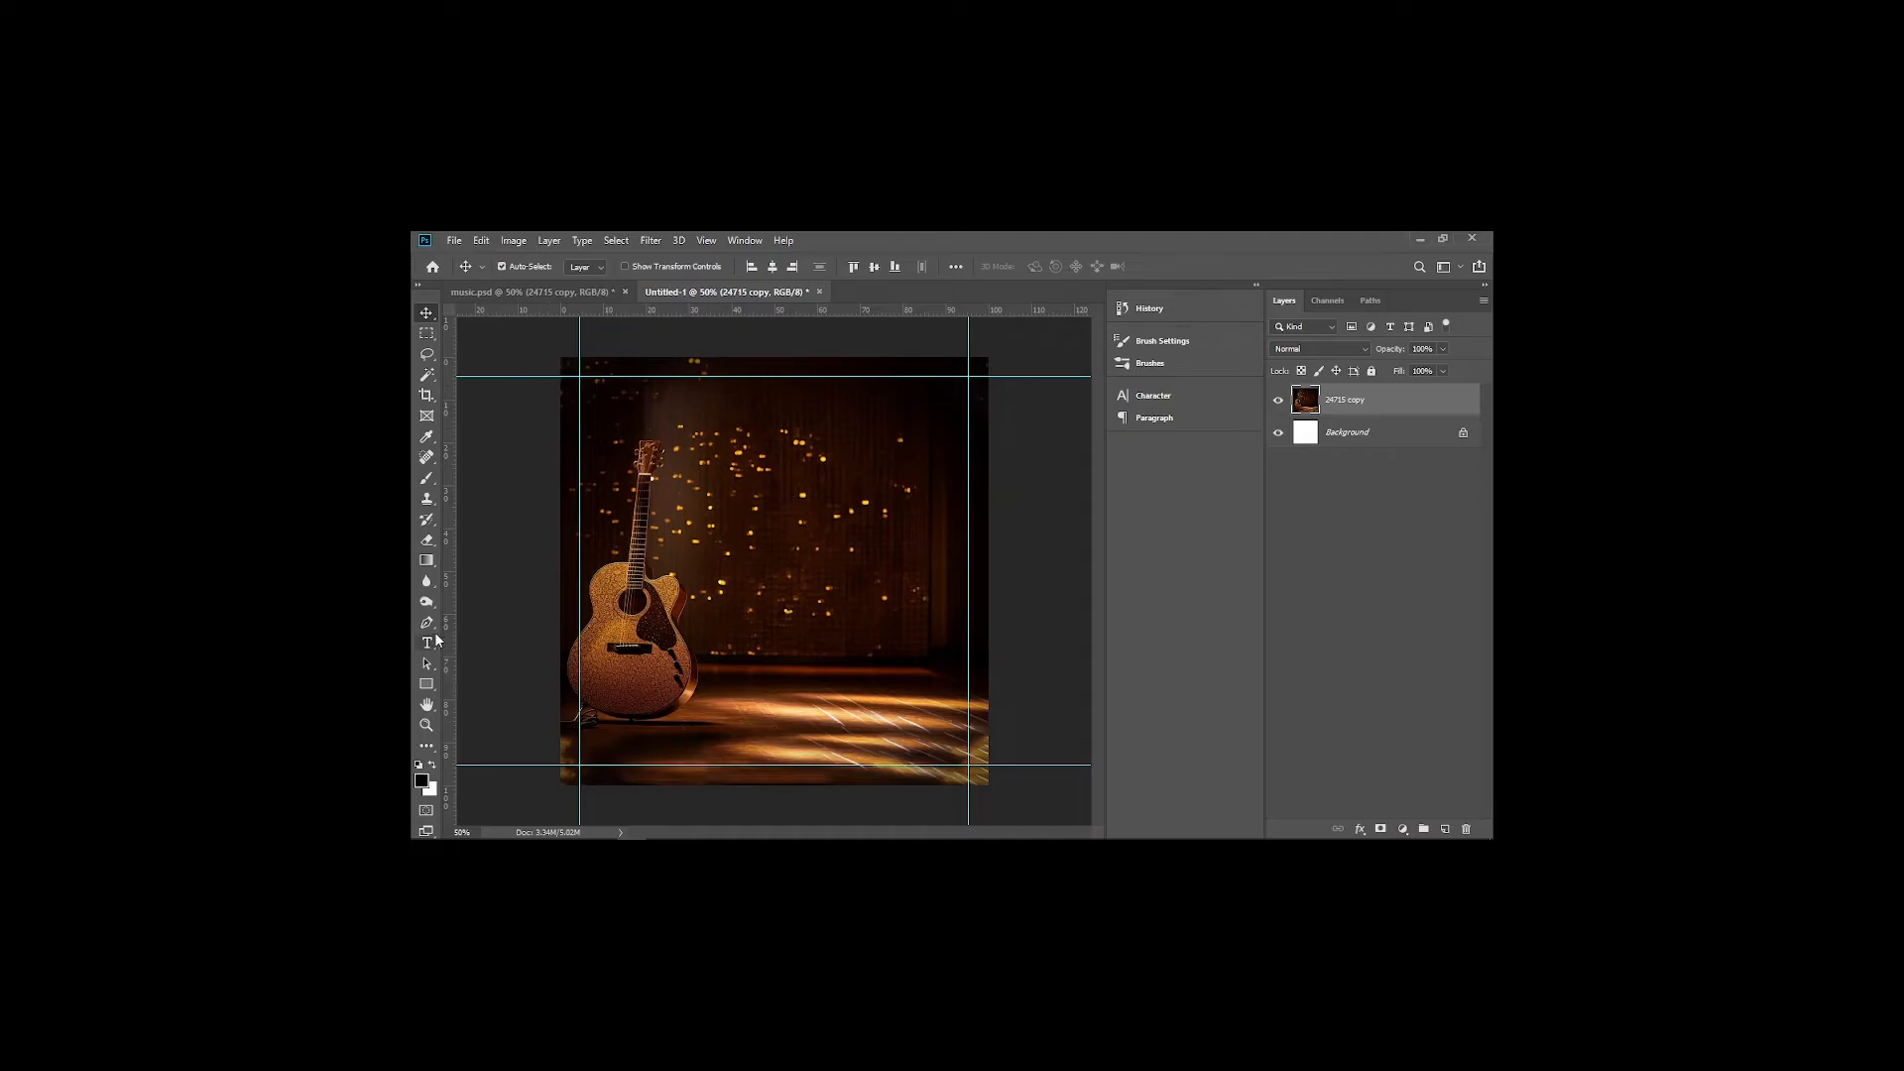
left_click(426, 479)
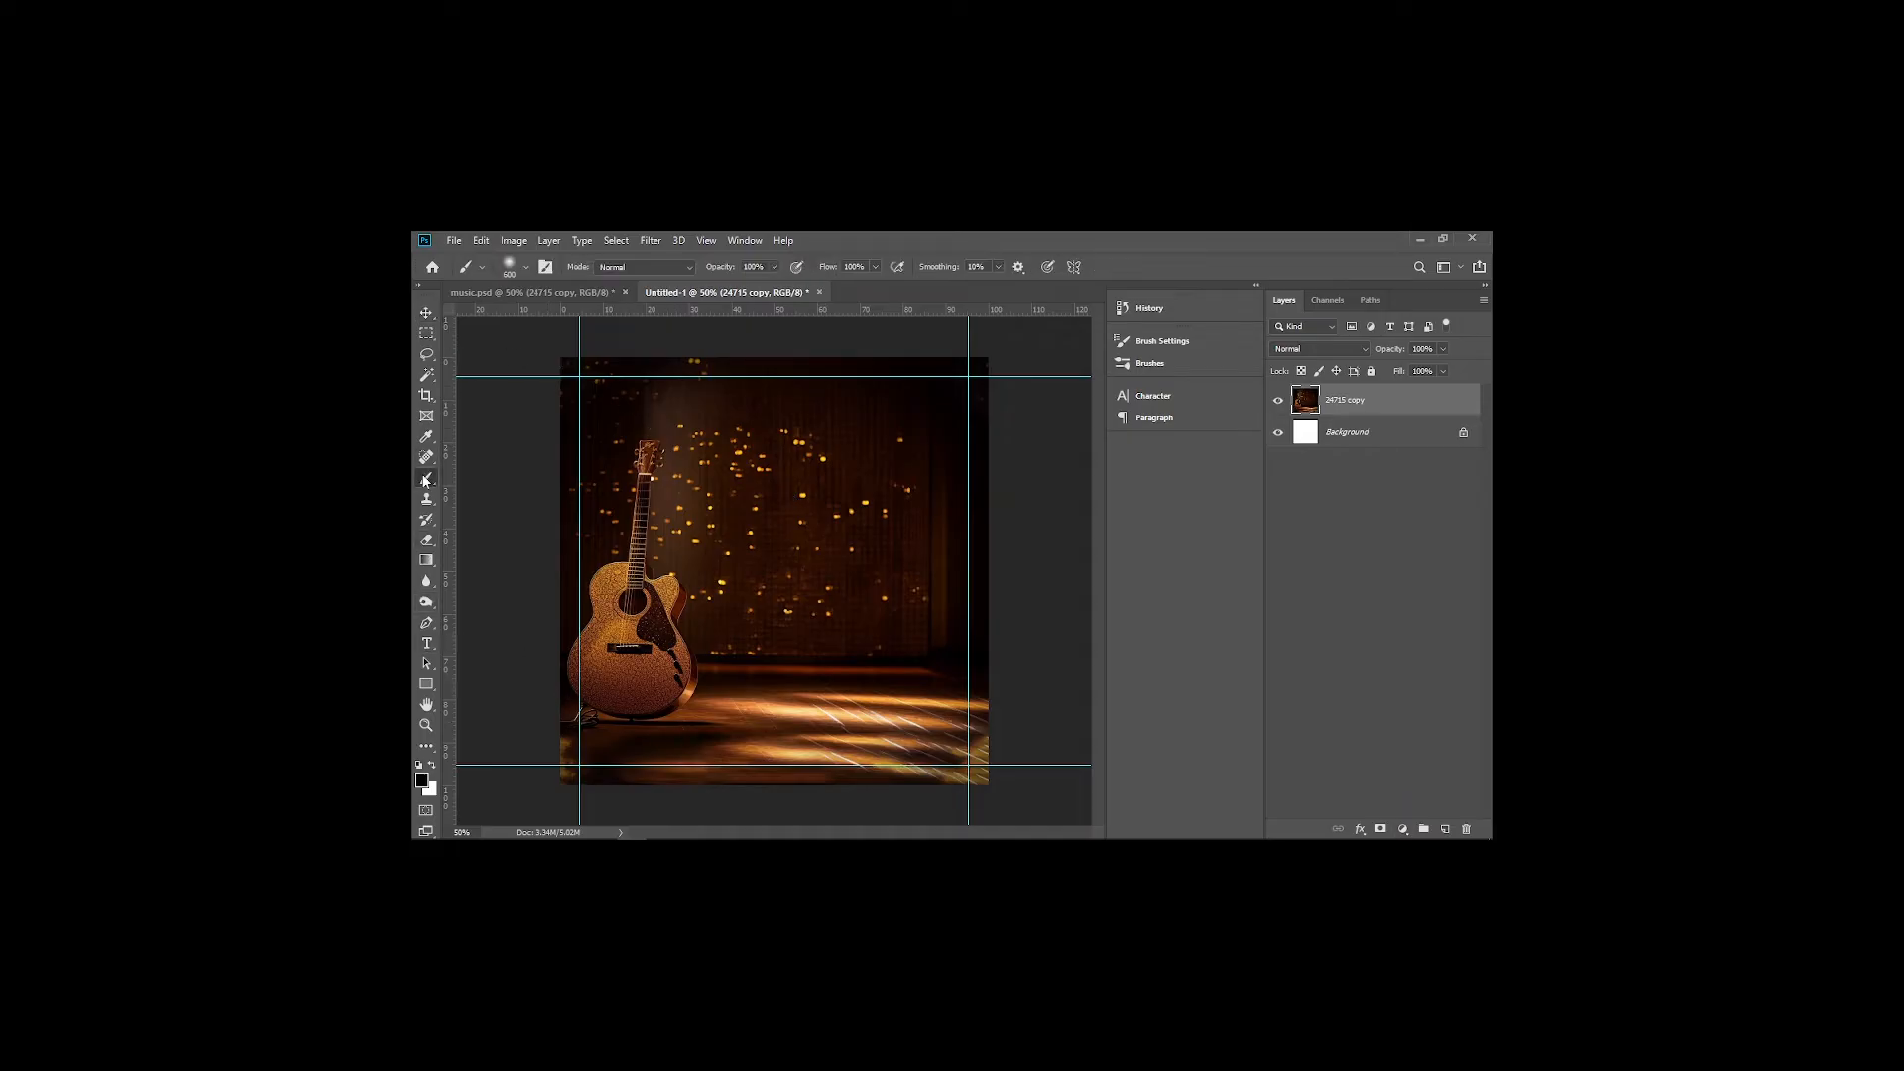
left_click(426, 312)
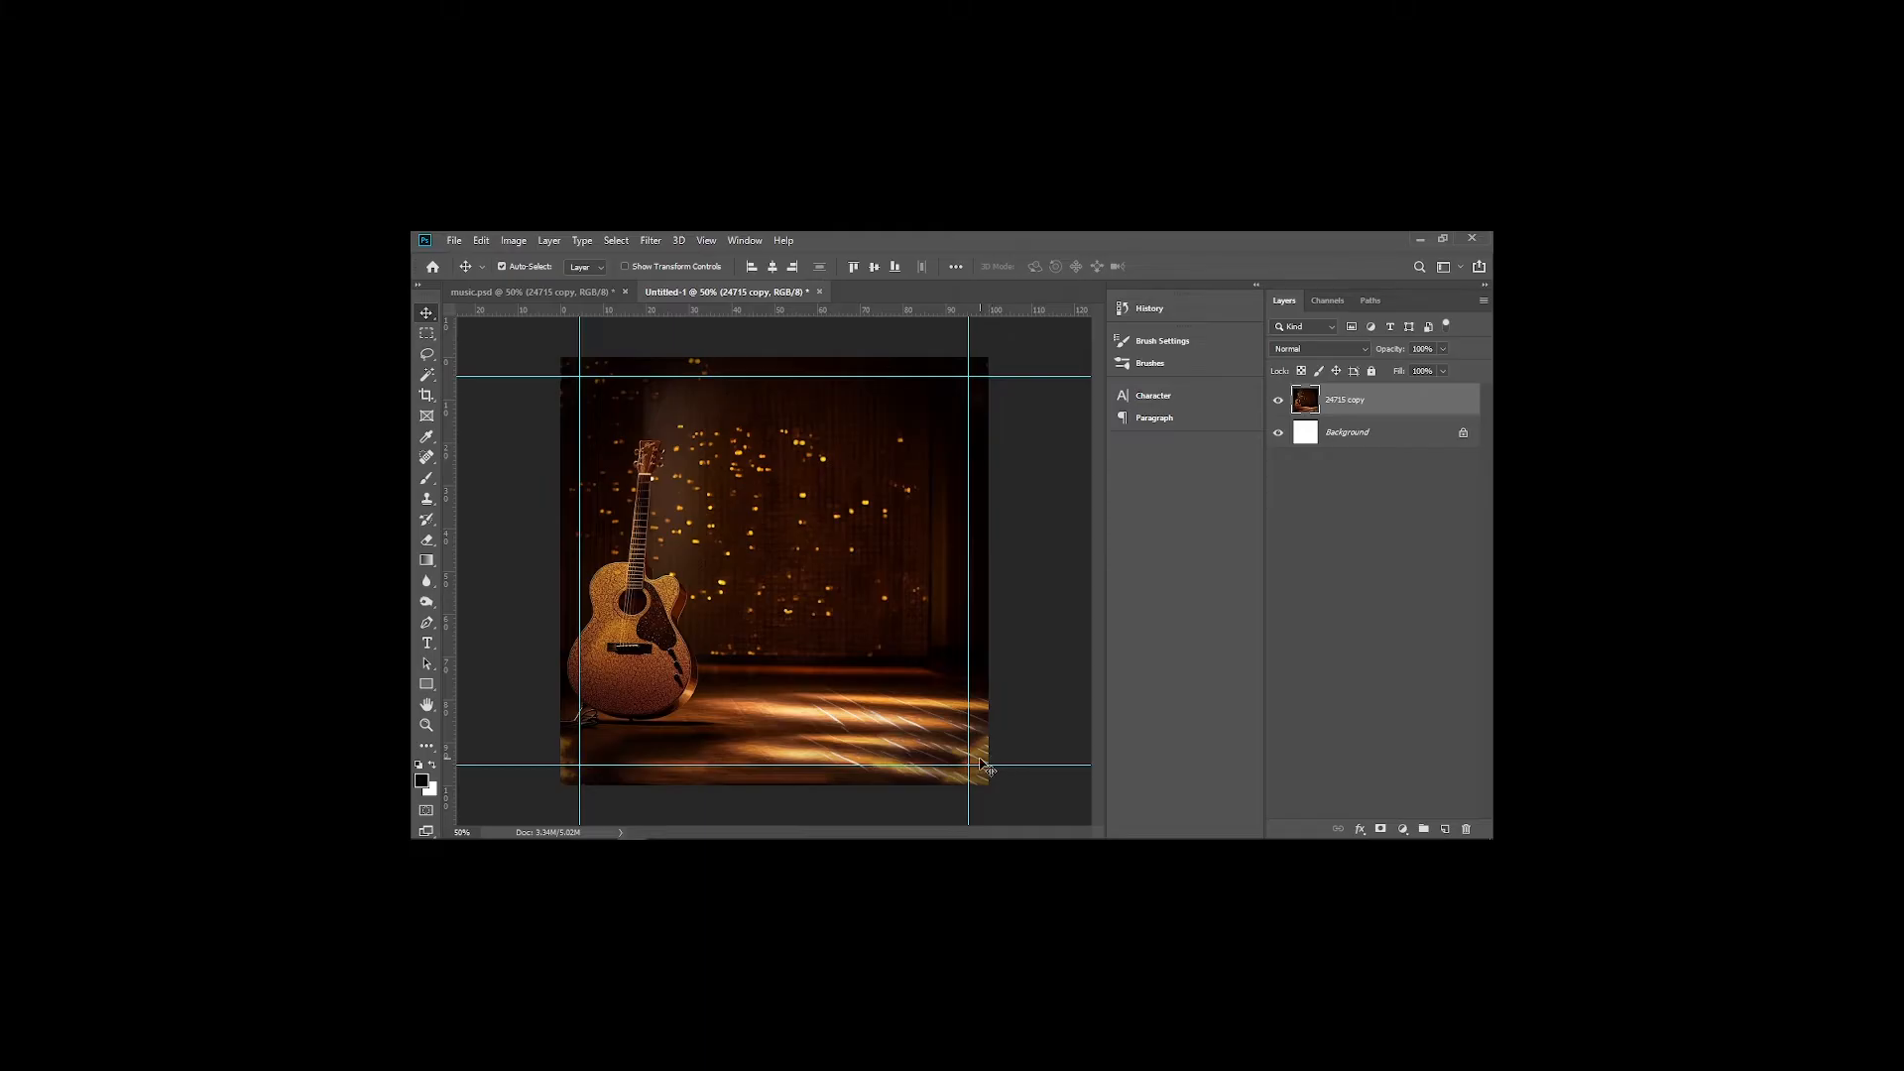
Switch to the music.psd document and examine its yellow Sinhala heading and gold title up close
left_click(539, 296)
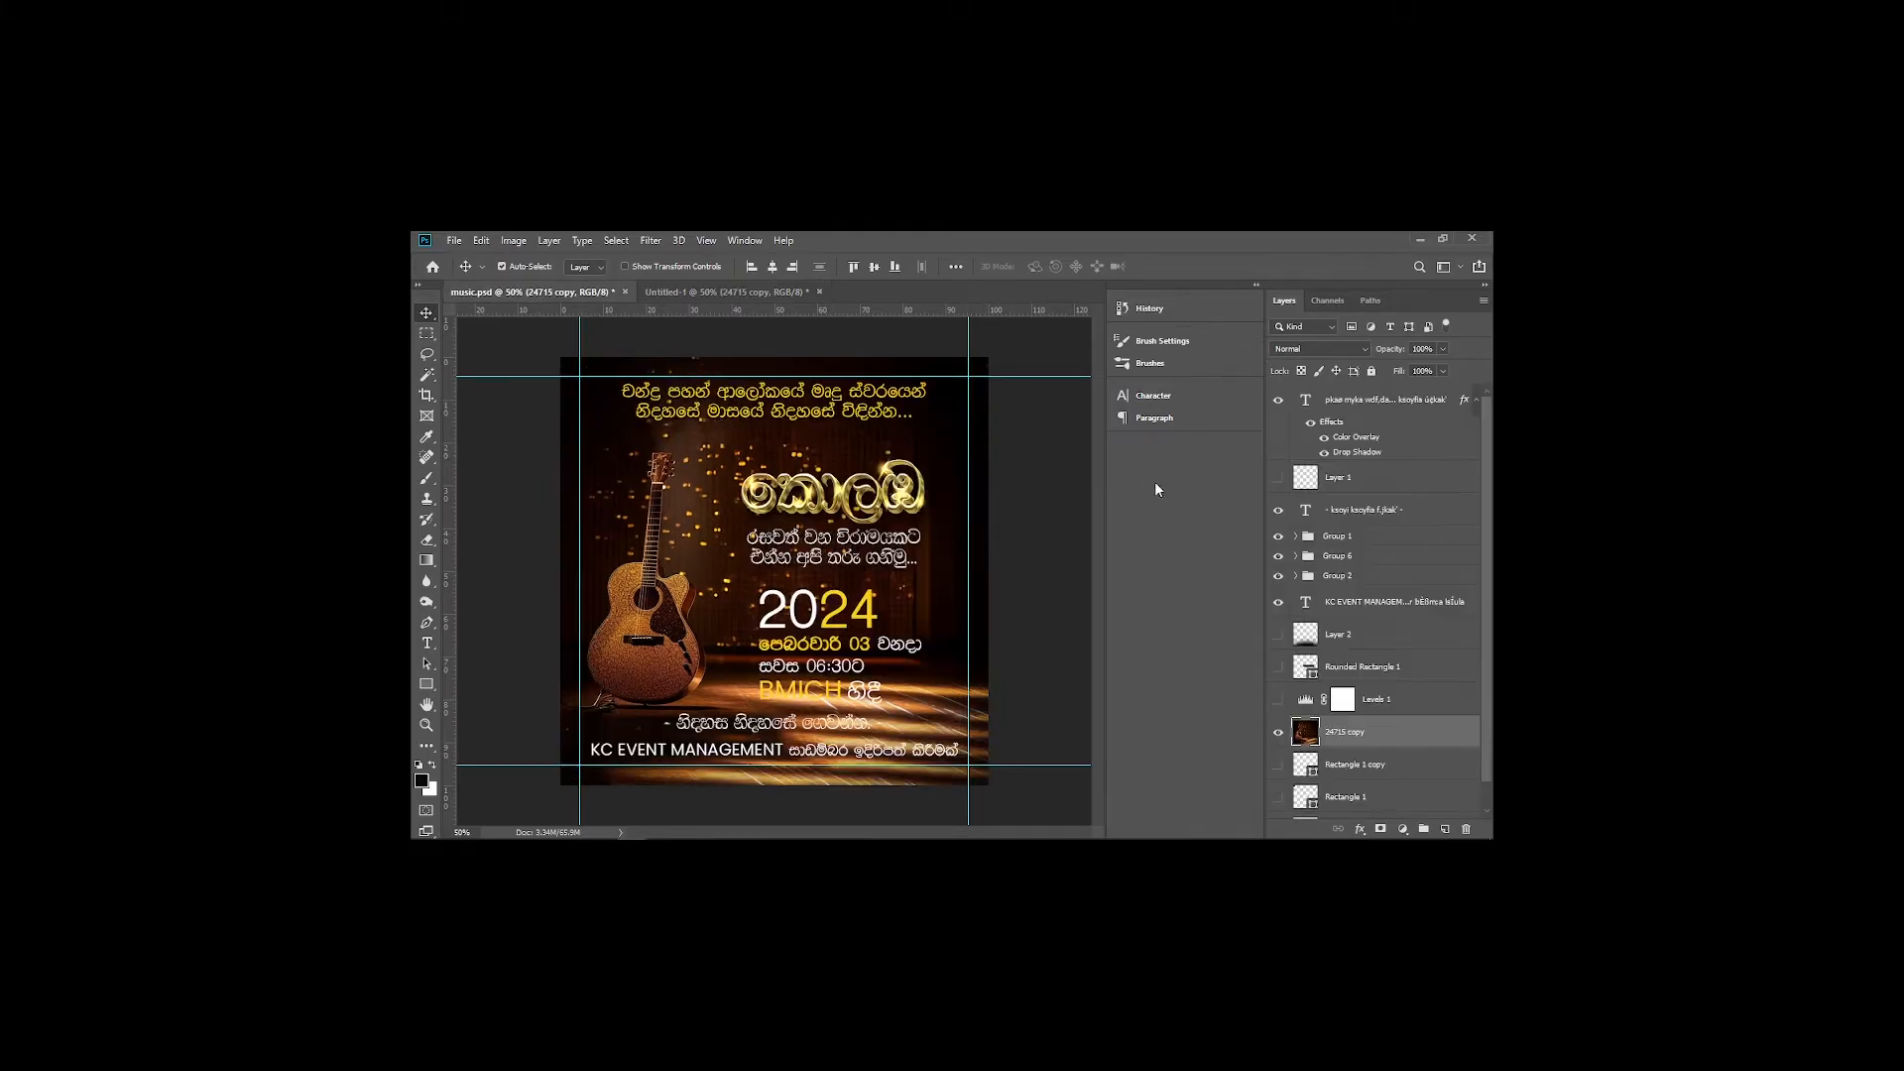
key("z")
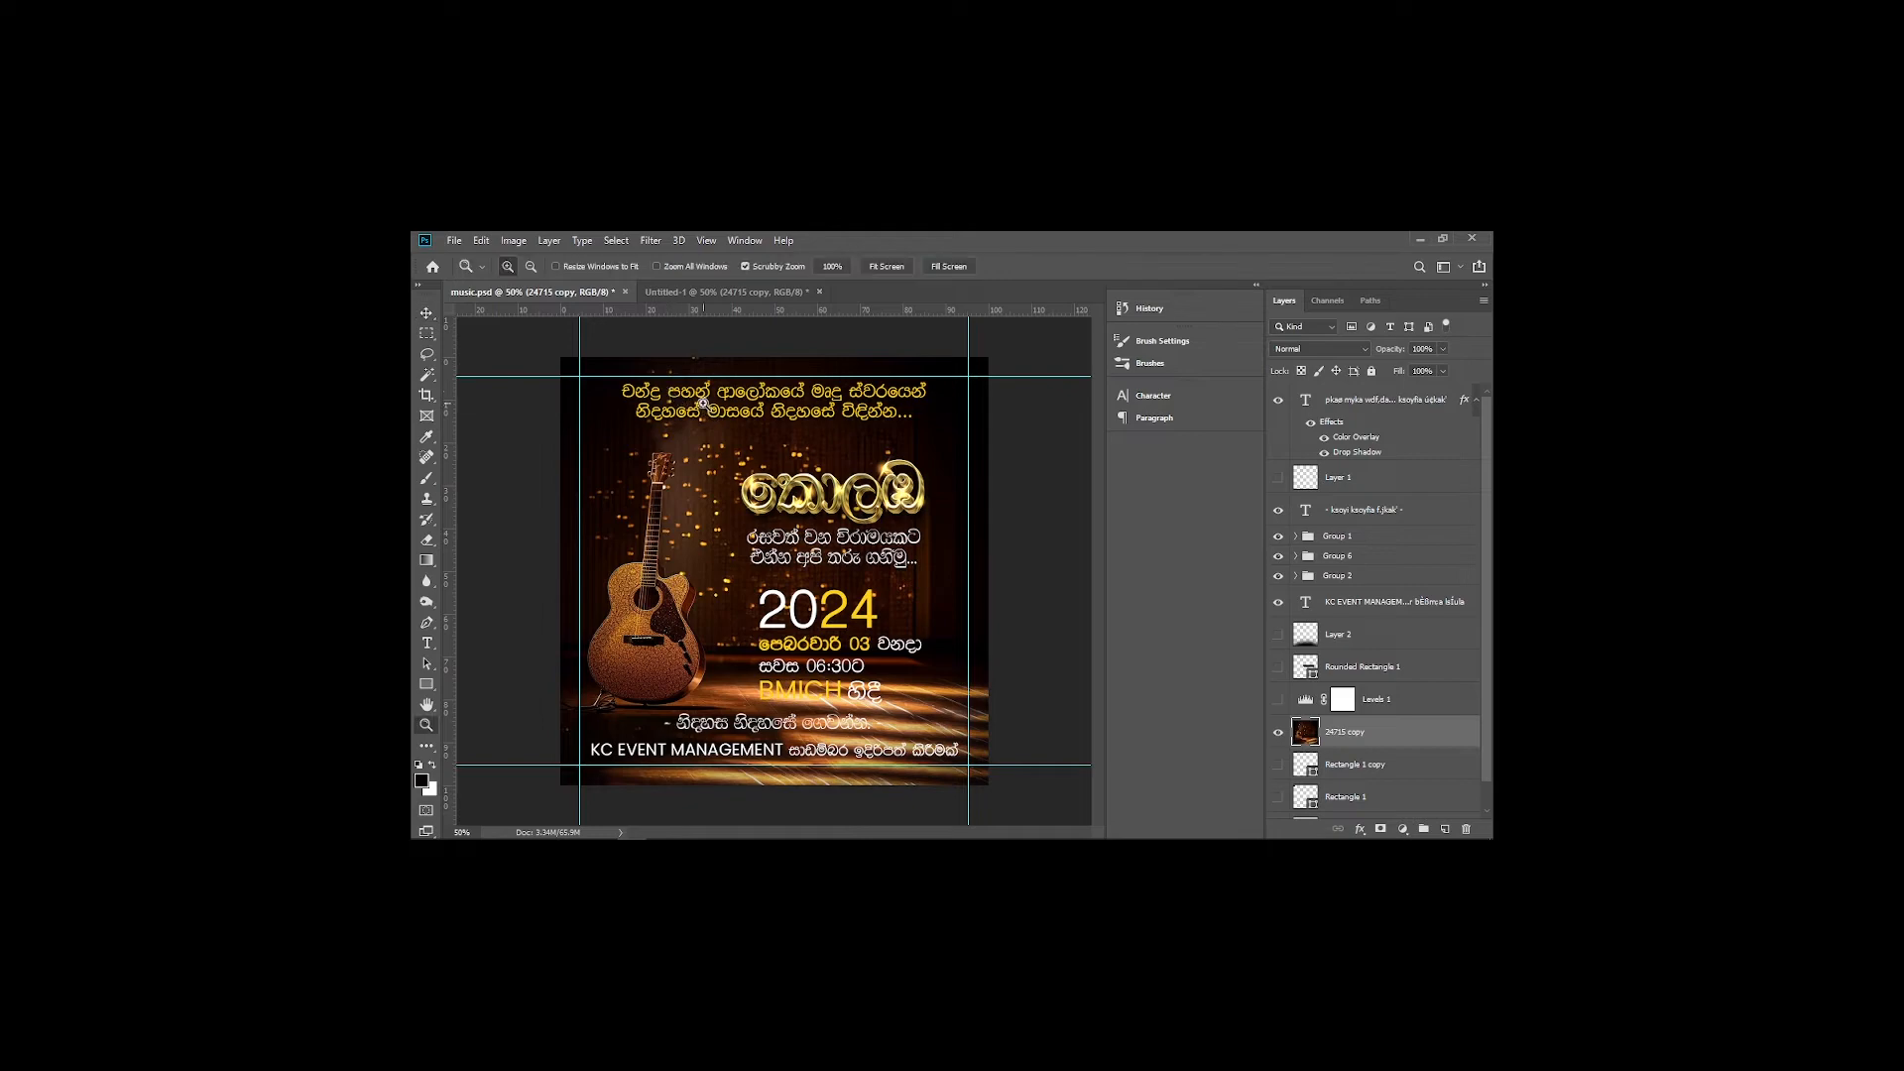
left_click_drag(714, 415, 758, 502)
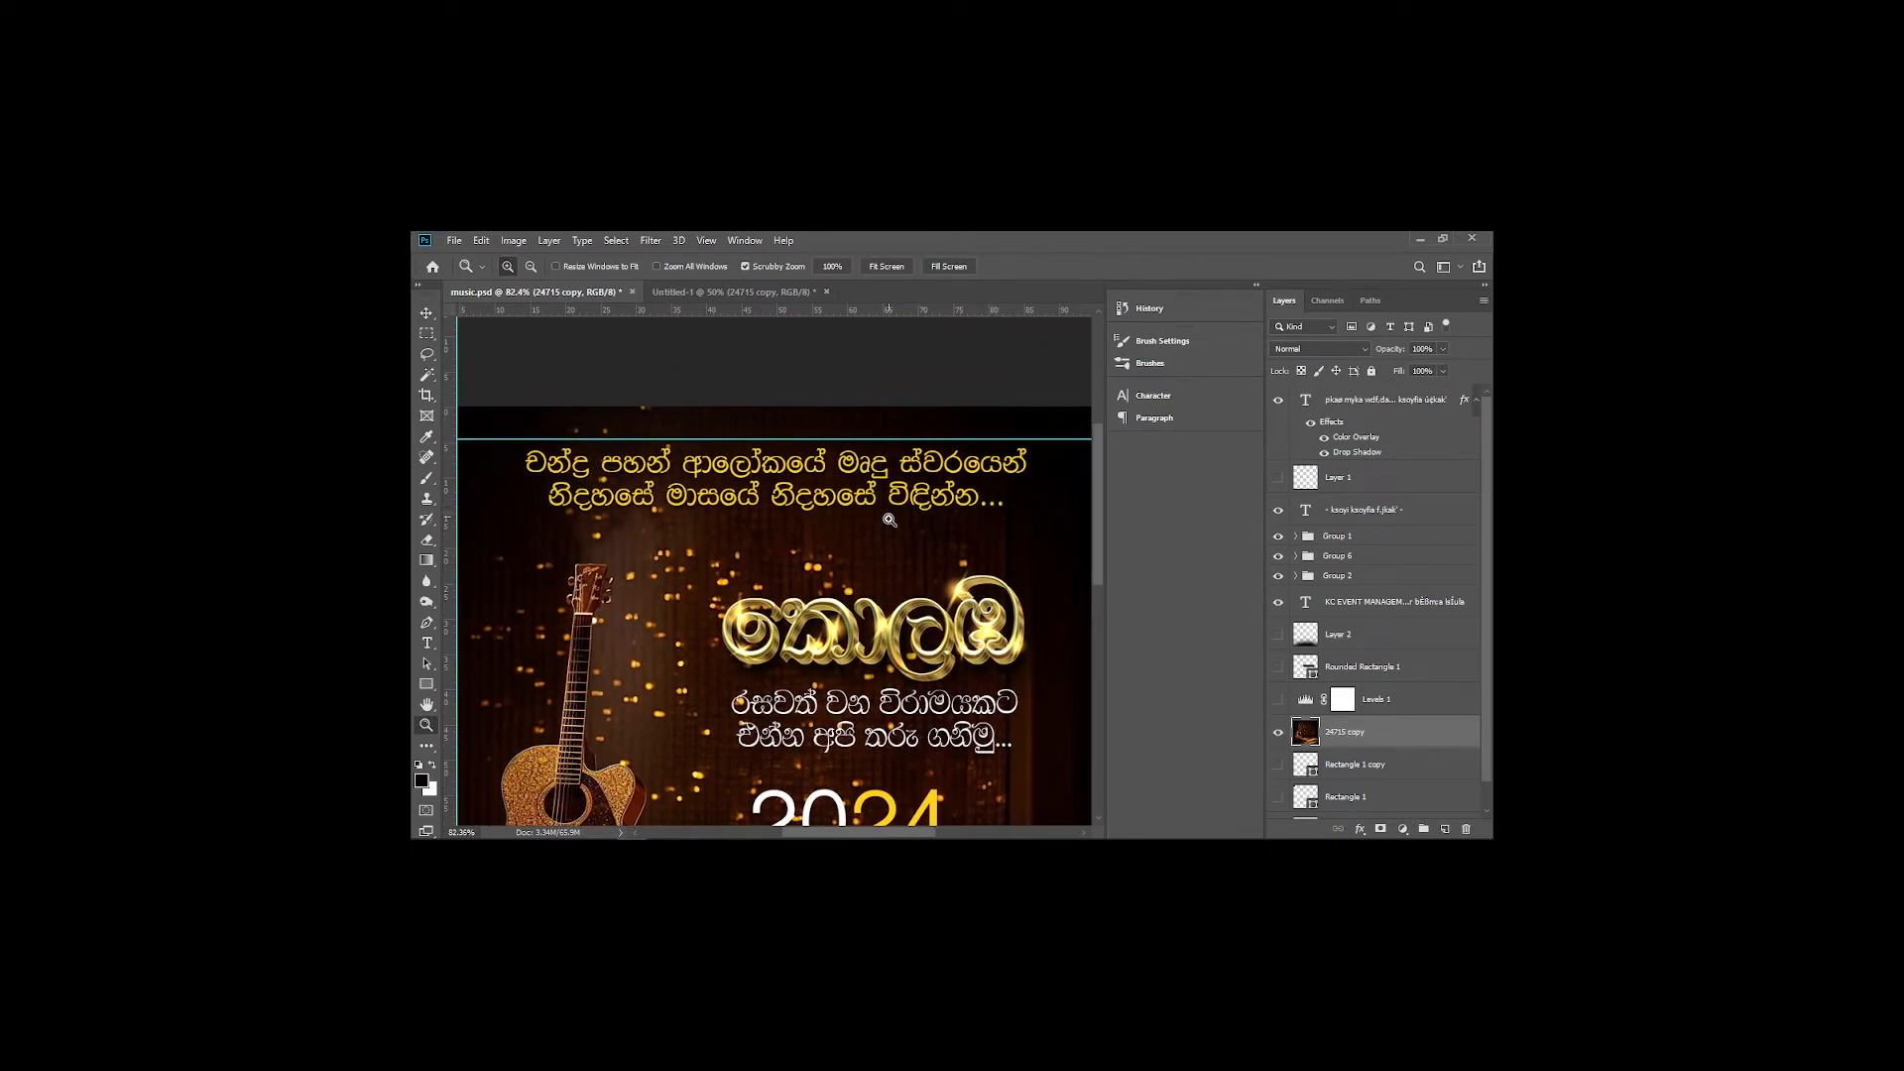
mouse_move(887, 536)
left_mouse_down()
mouse_move(842, 524)
mouse_move(859, 526)
left_mouse_up()
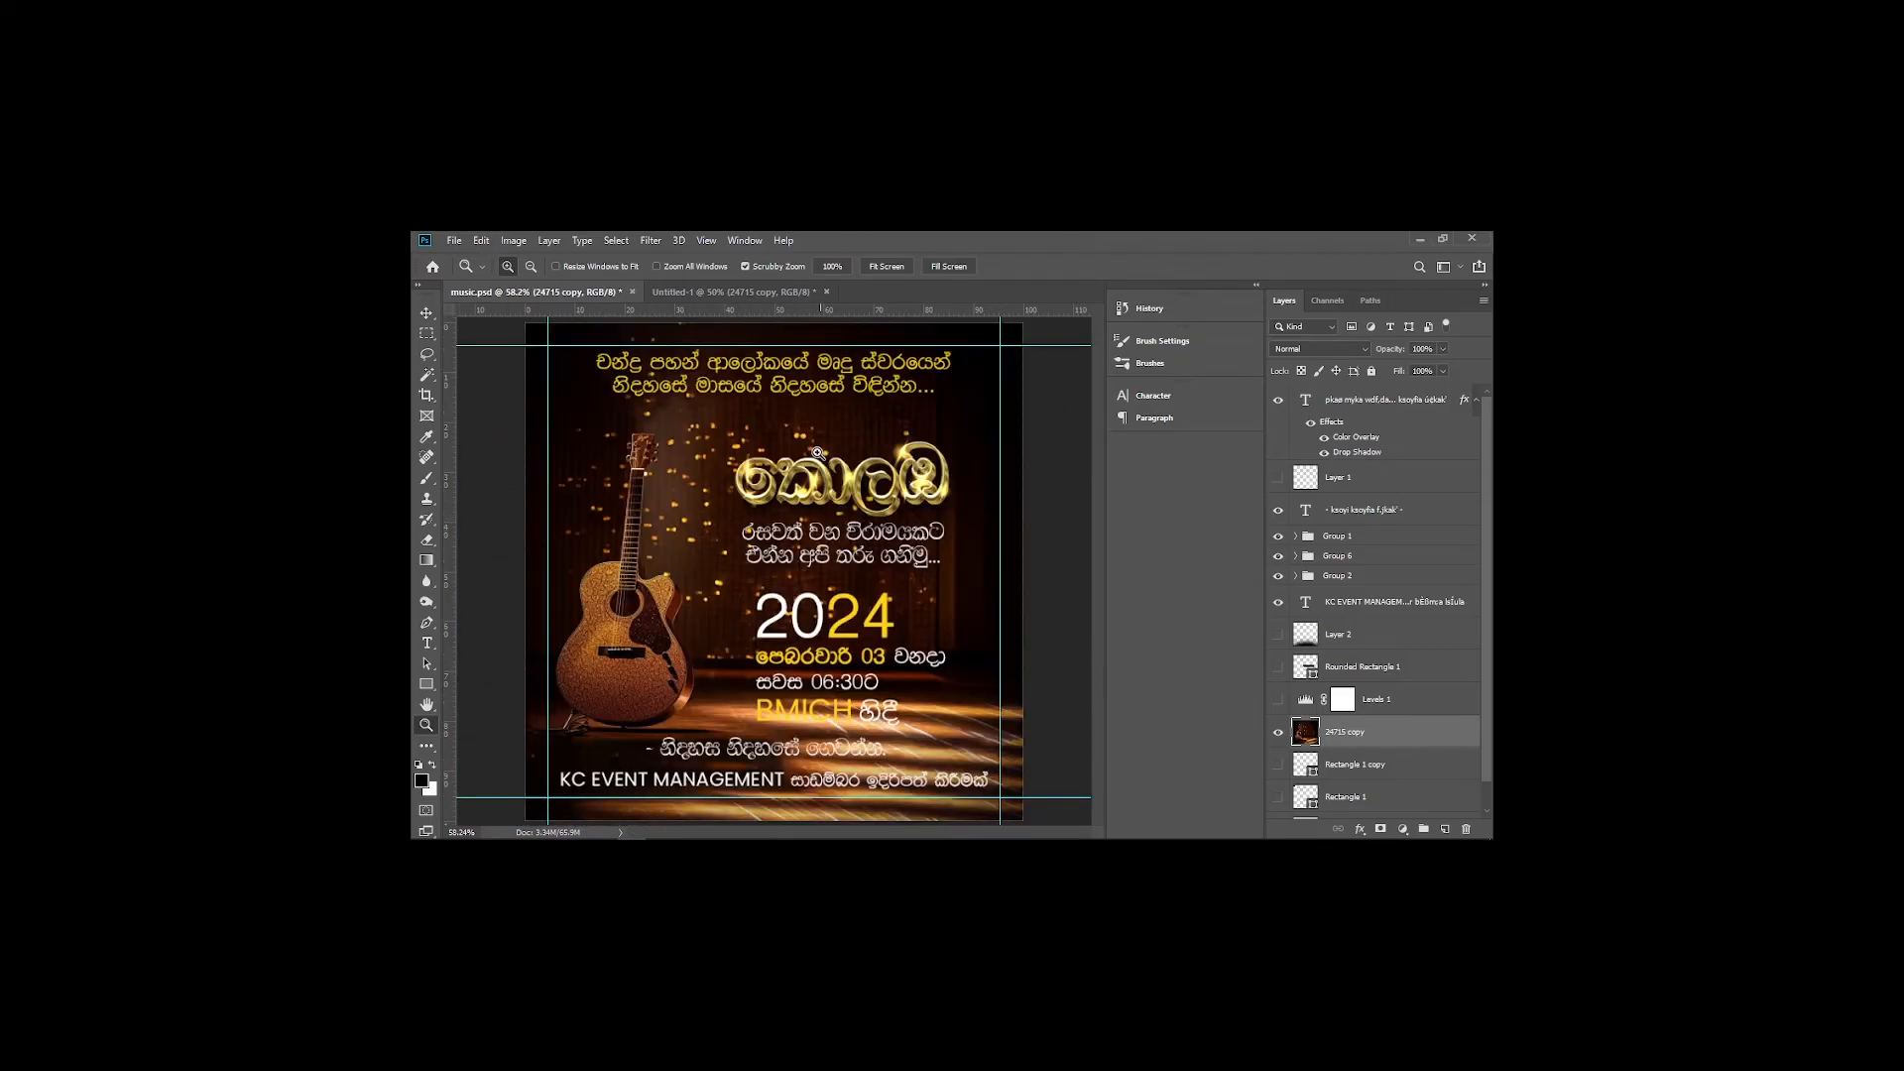
left_click_drag(794, 425, 766, 452)
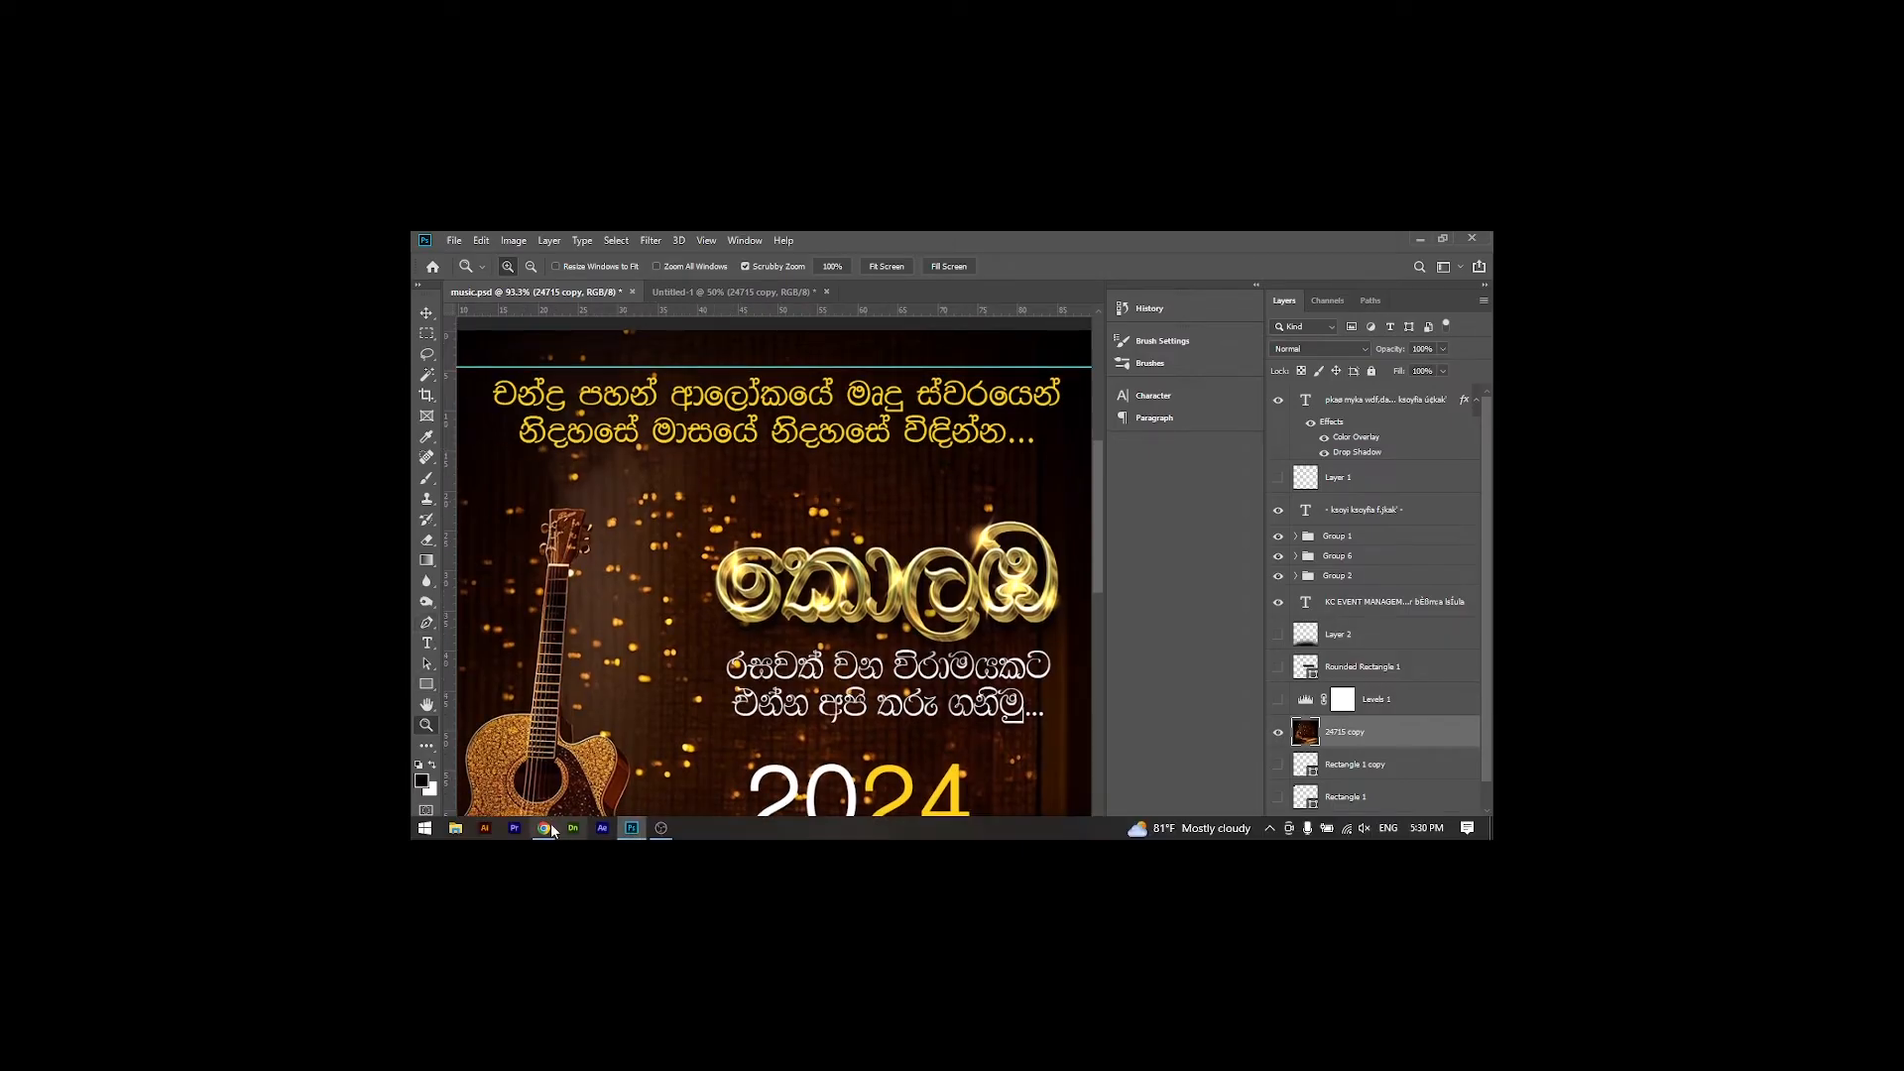
Switch to Chrome and open the Easy Sinhala Unicode Converter at easysinhalaunicode.com in a new tab
left_click(552, 829)
left_click(623, 243)
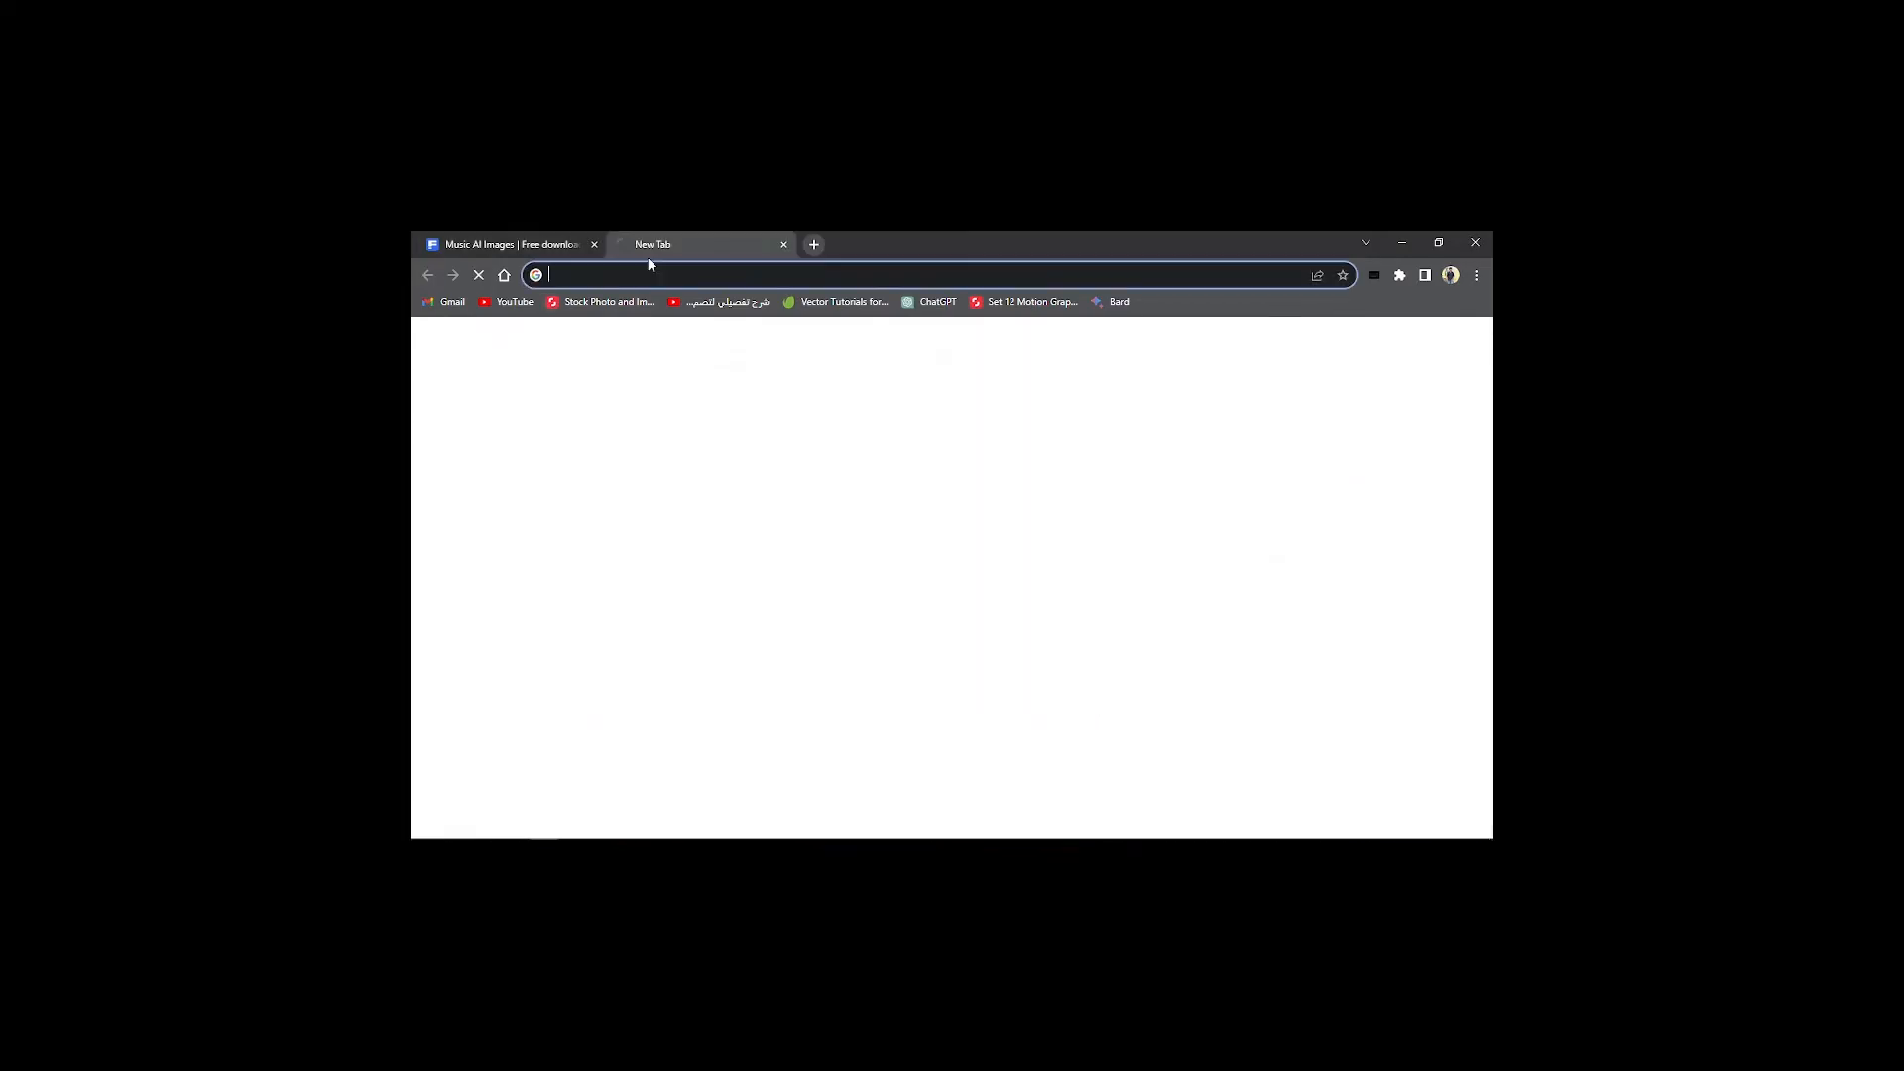
type("ea")
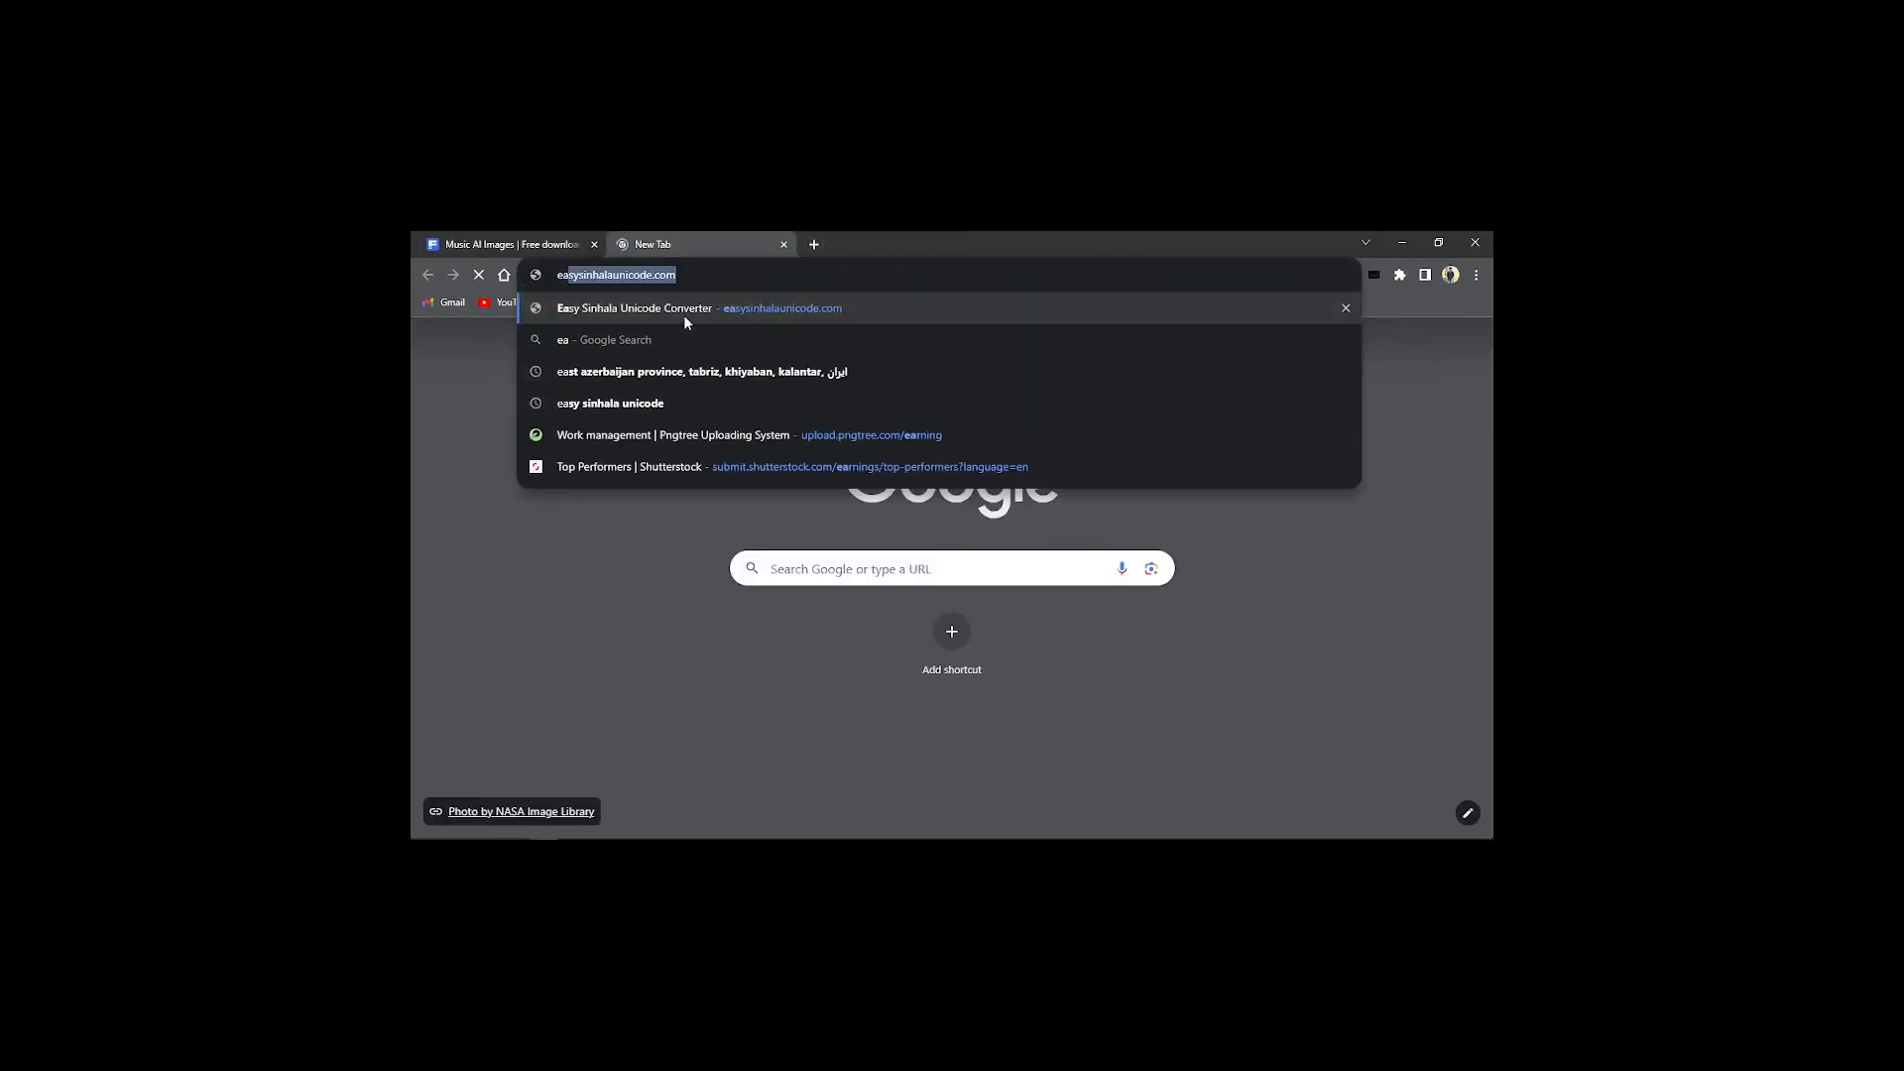
left_click(682, 314)
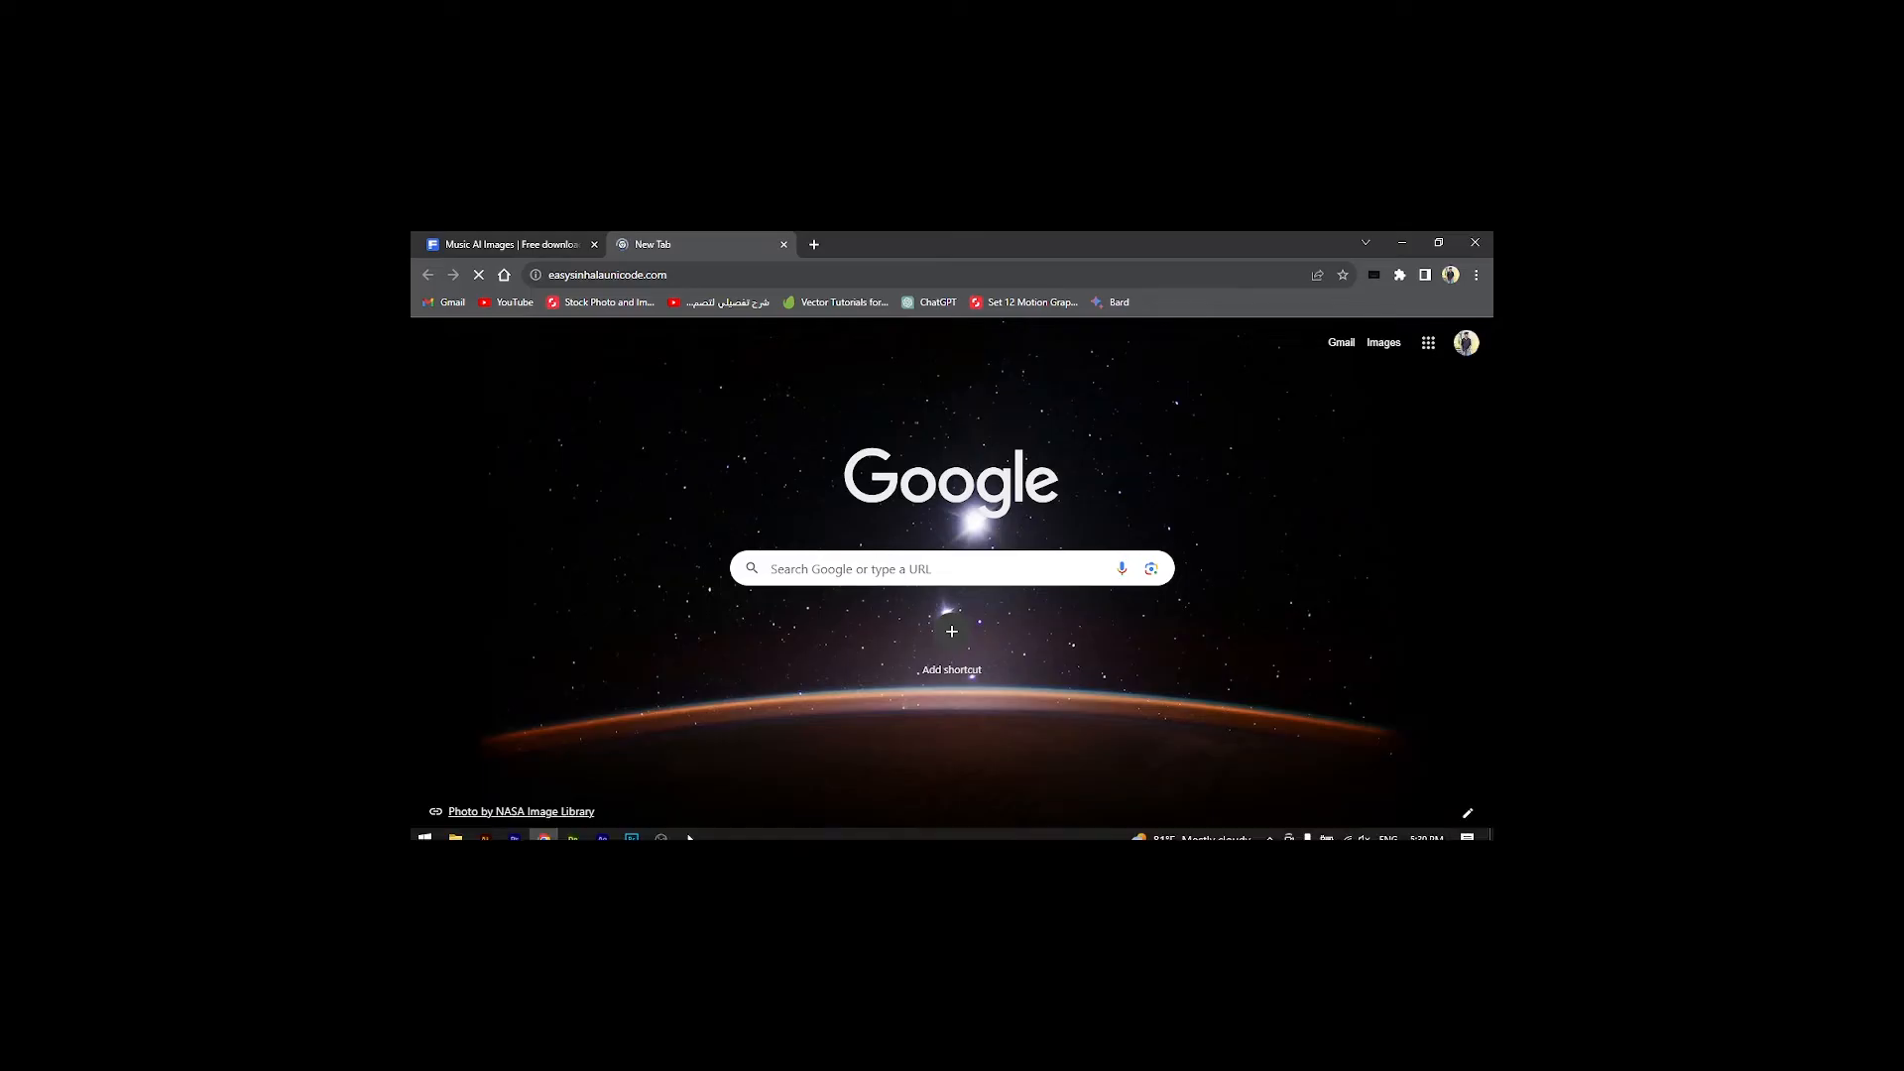
left_click(632, 828)
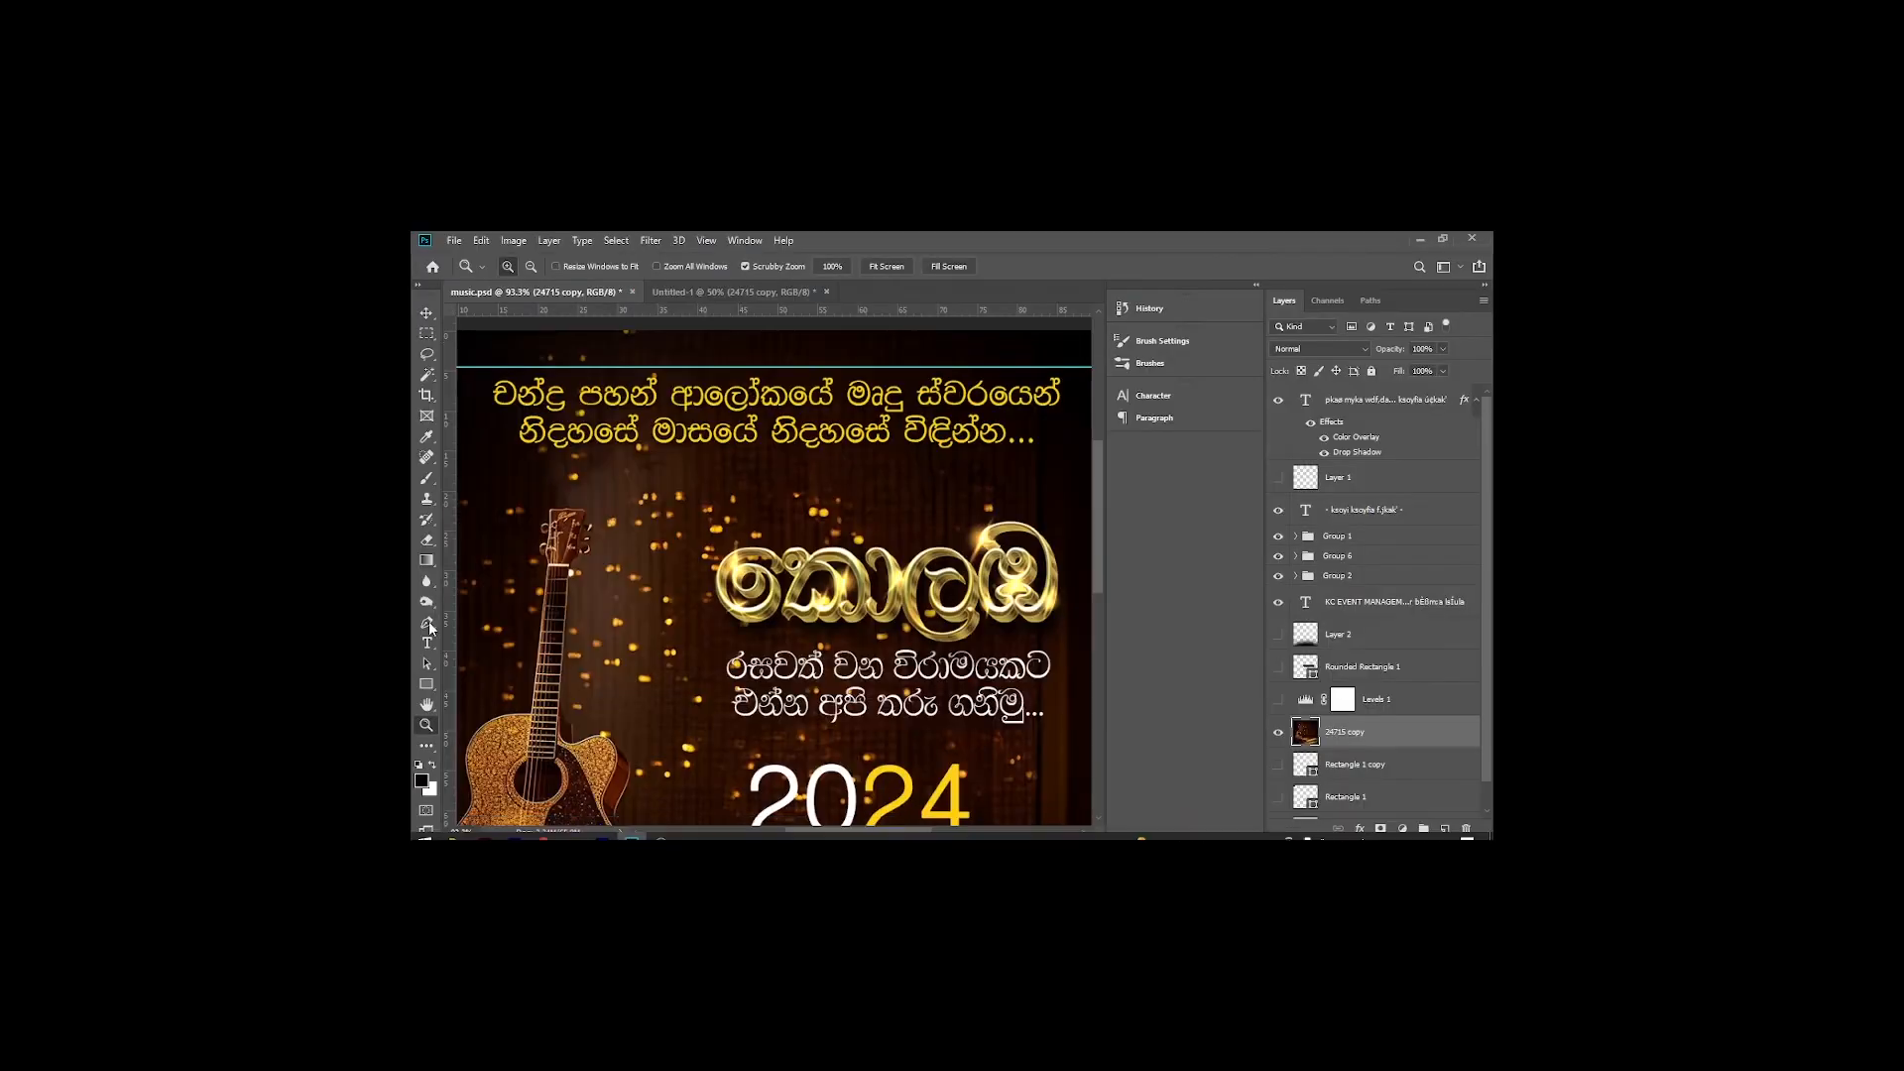
mouse_move(665, 831)
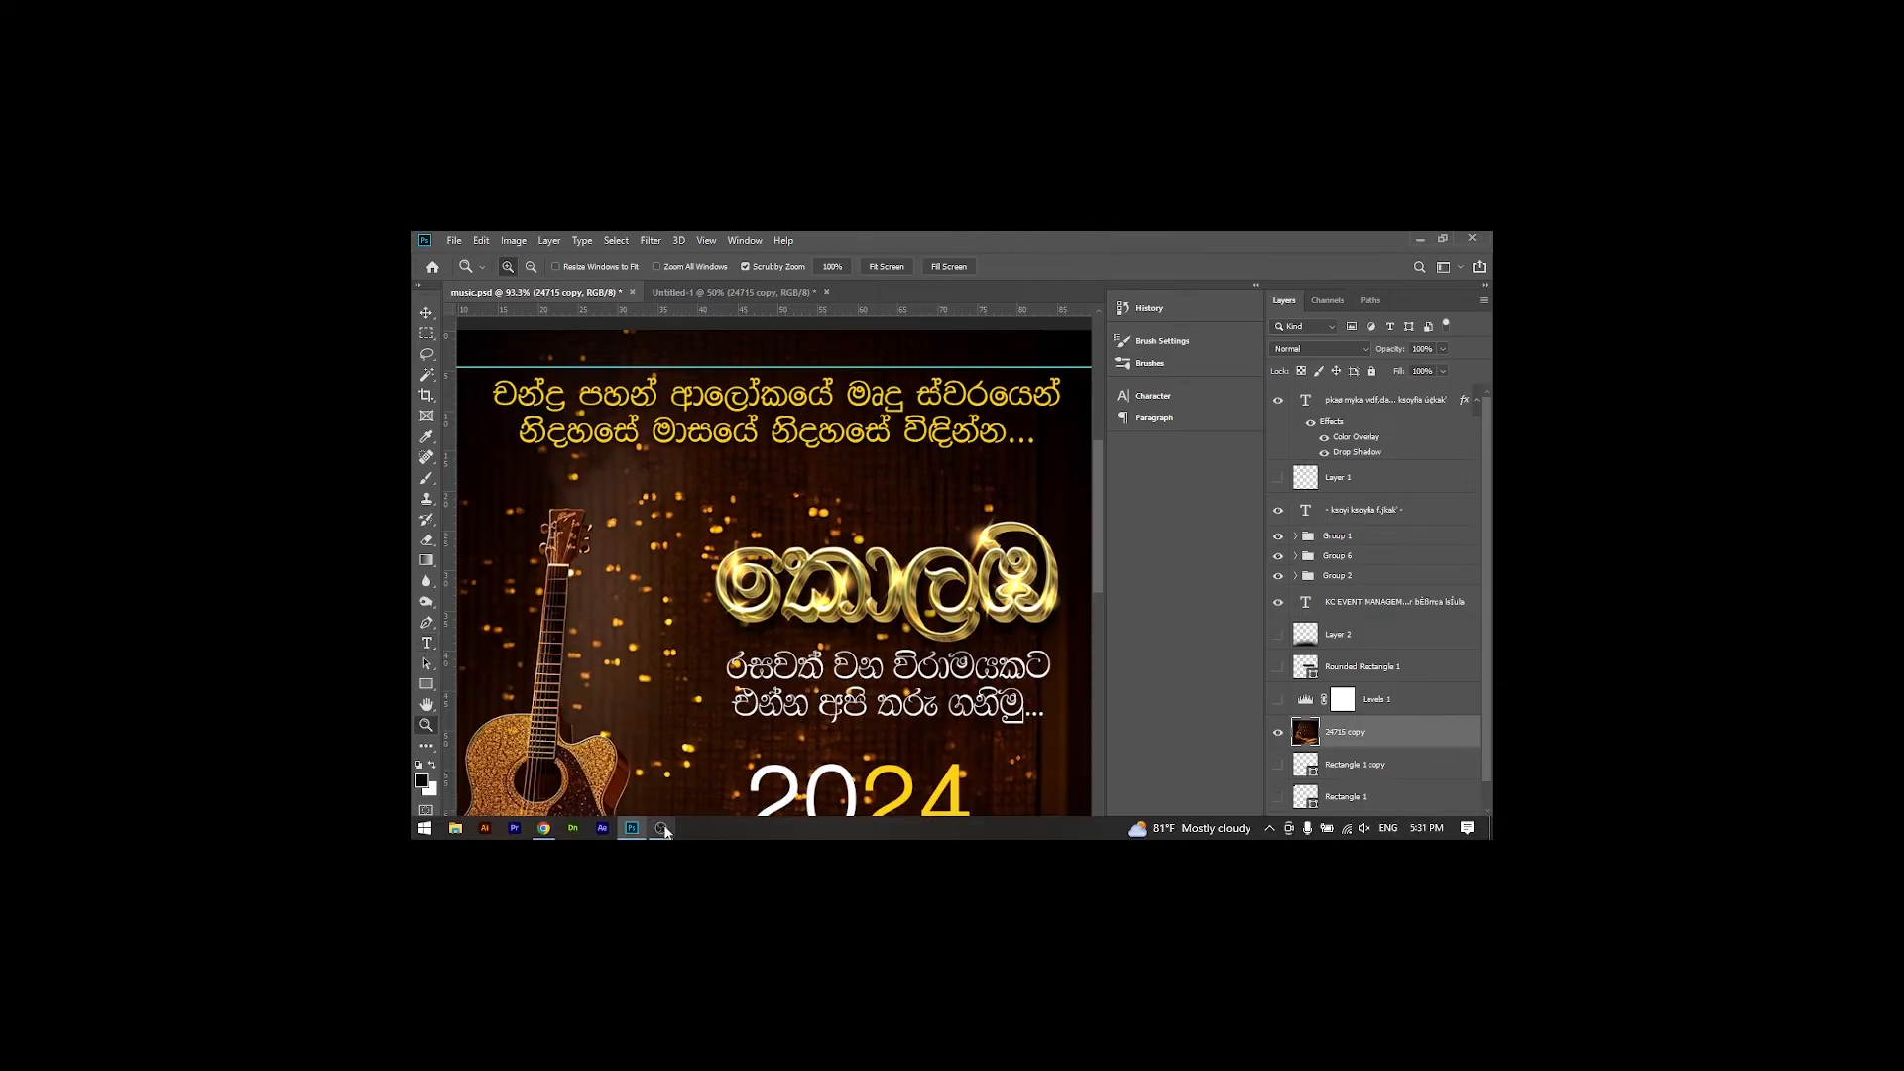
left_click(663, 779)
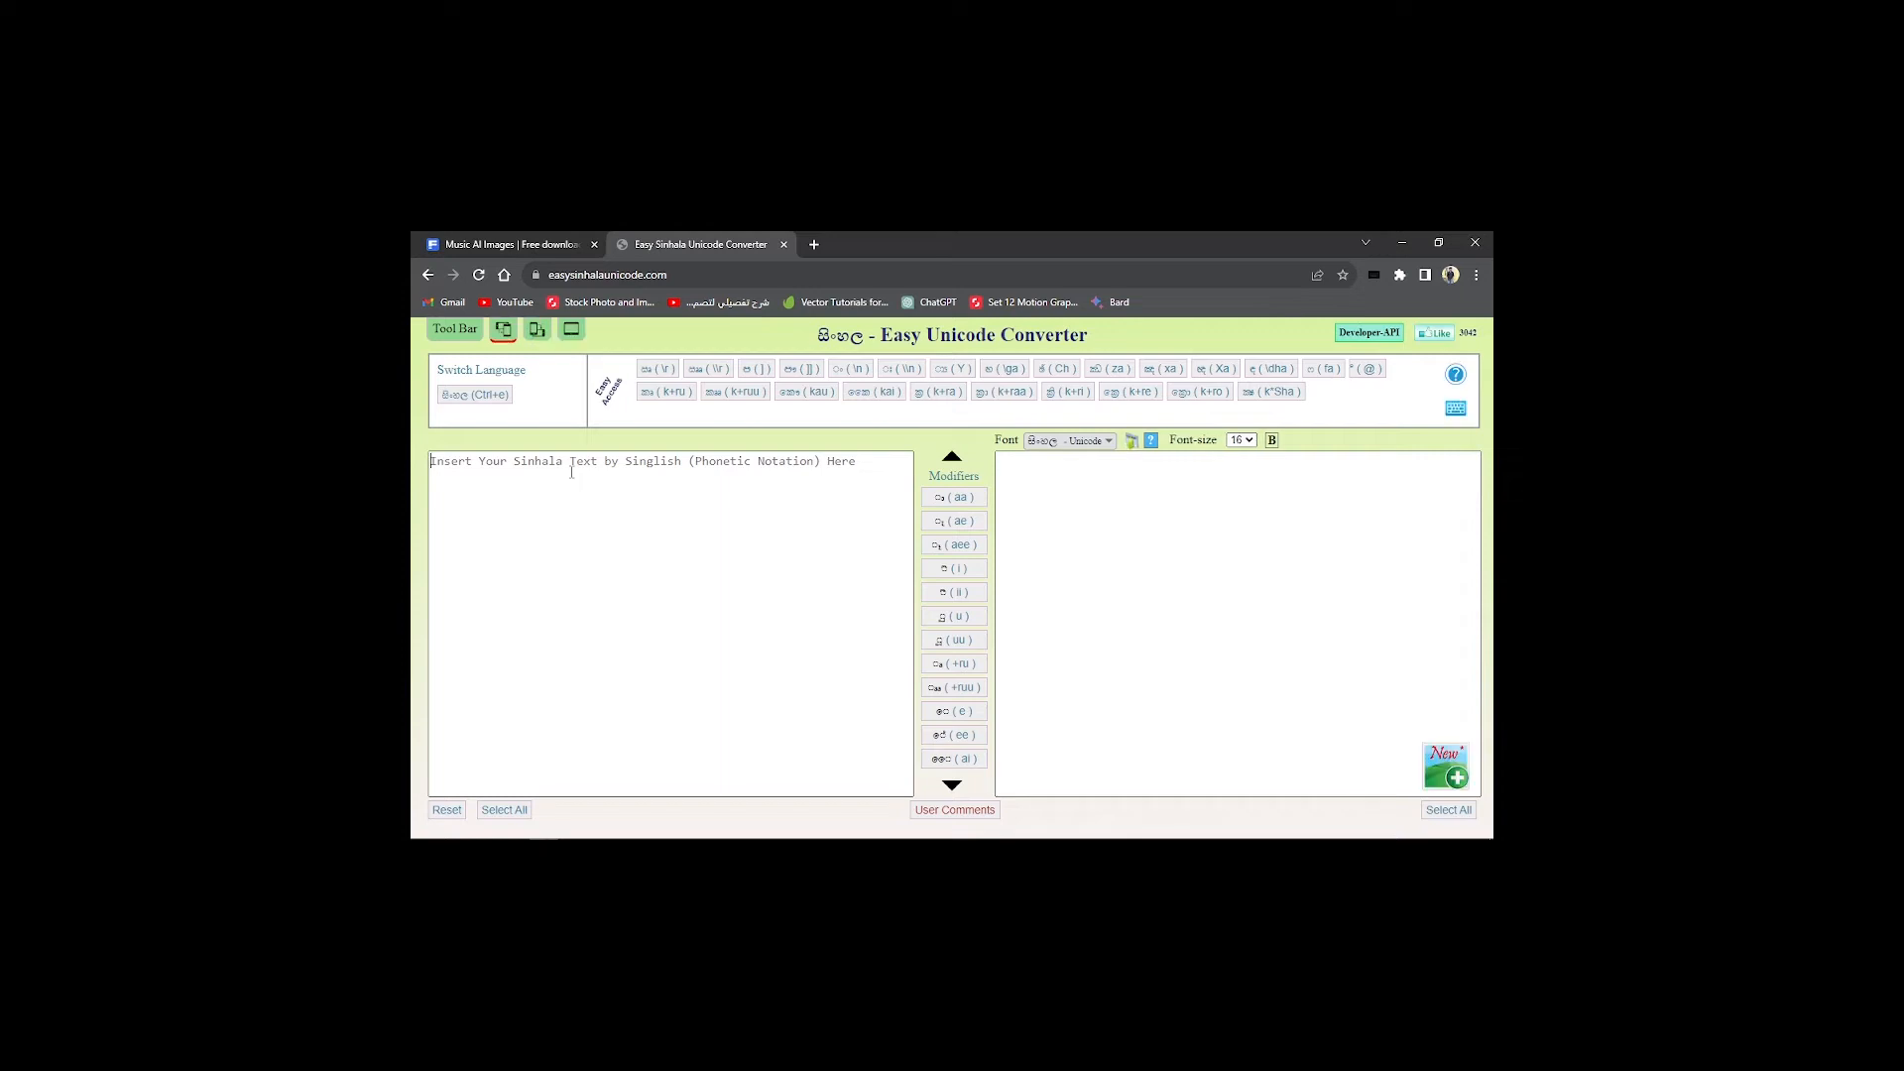
Convert the word "ballaa" to Sinhala with the FM Gemunu output font and select the converted text for copying
type("ballaa")
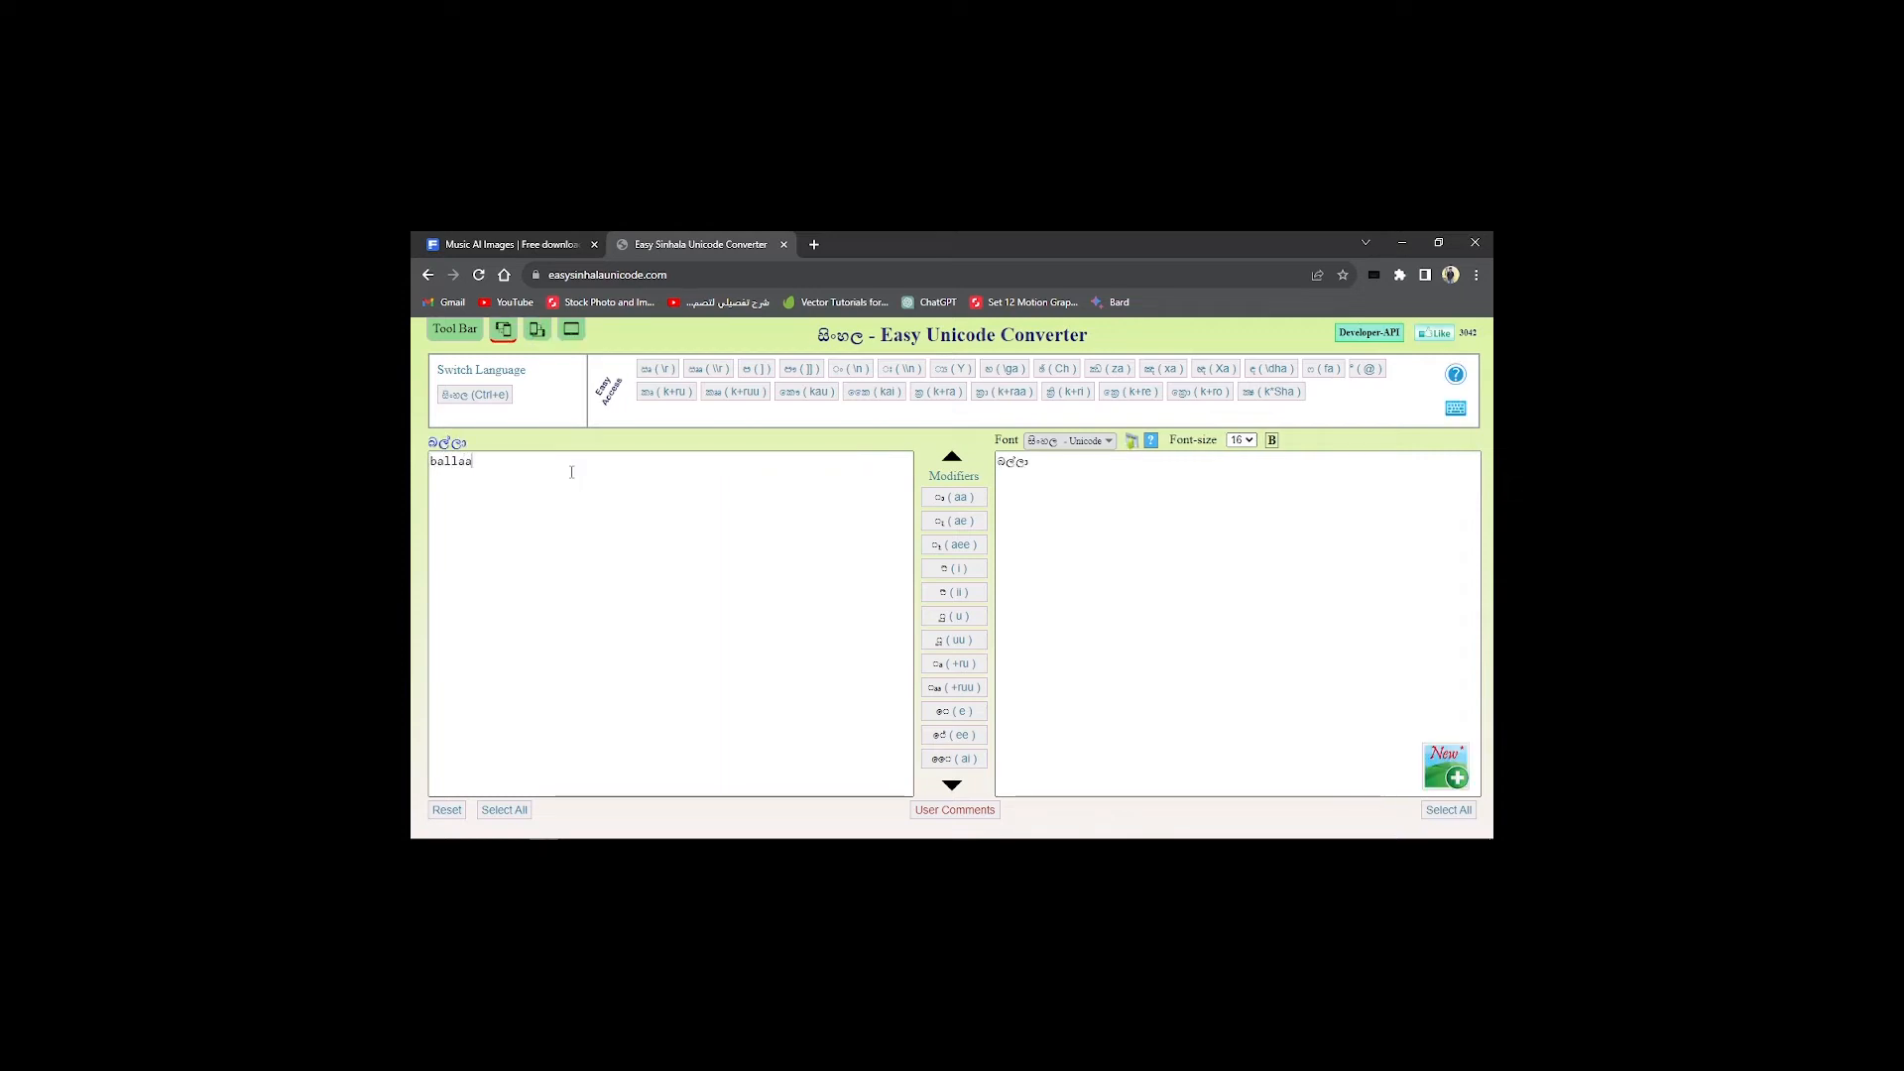
left_click(1079, 460)
left_click(1097, 442)
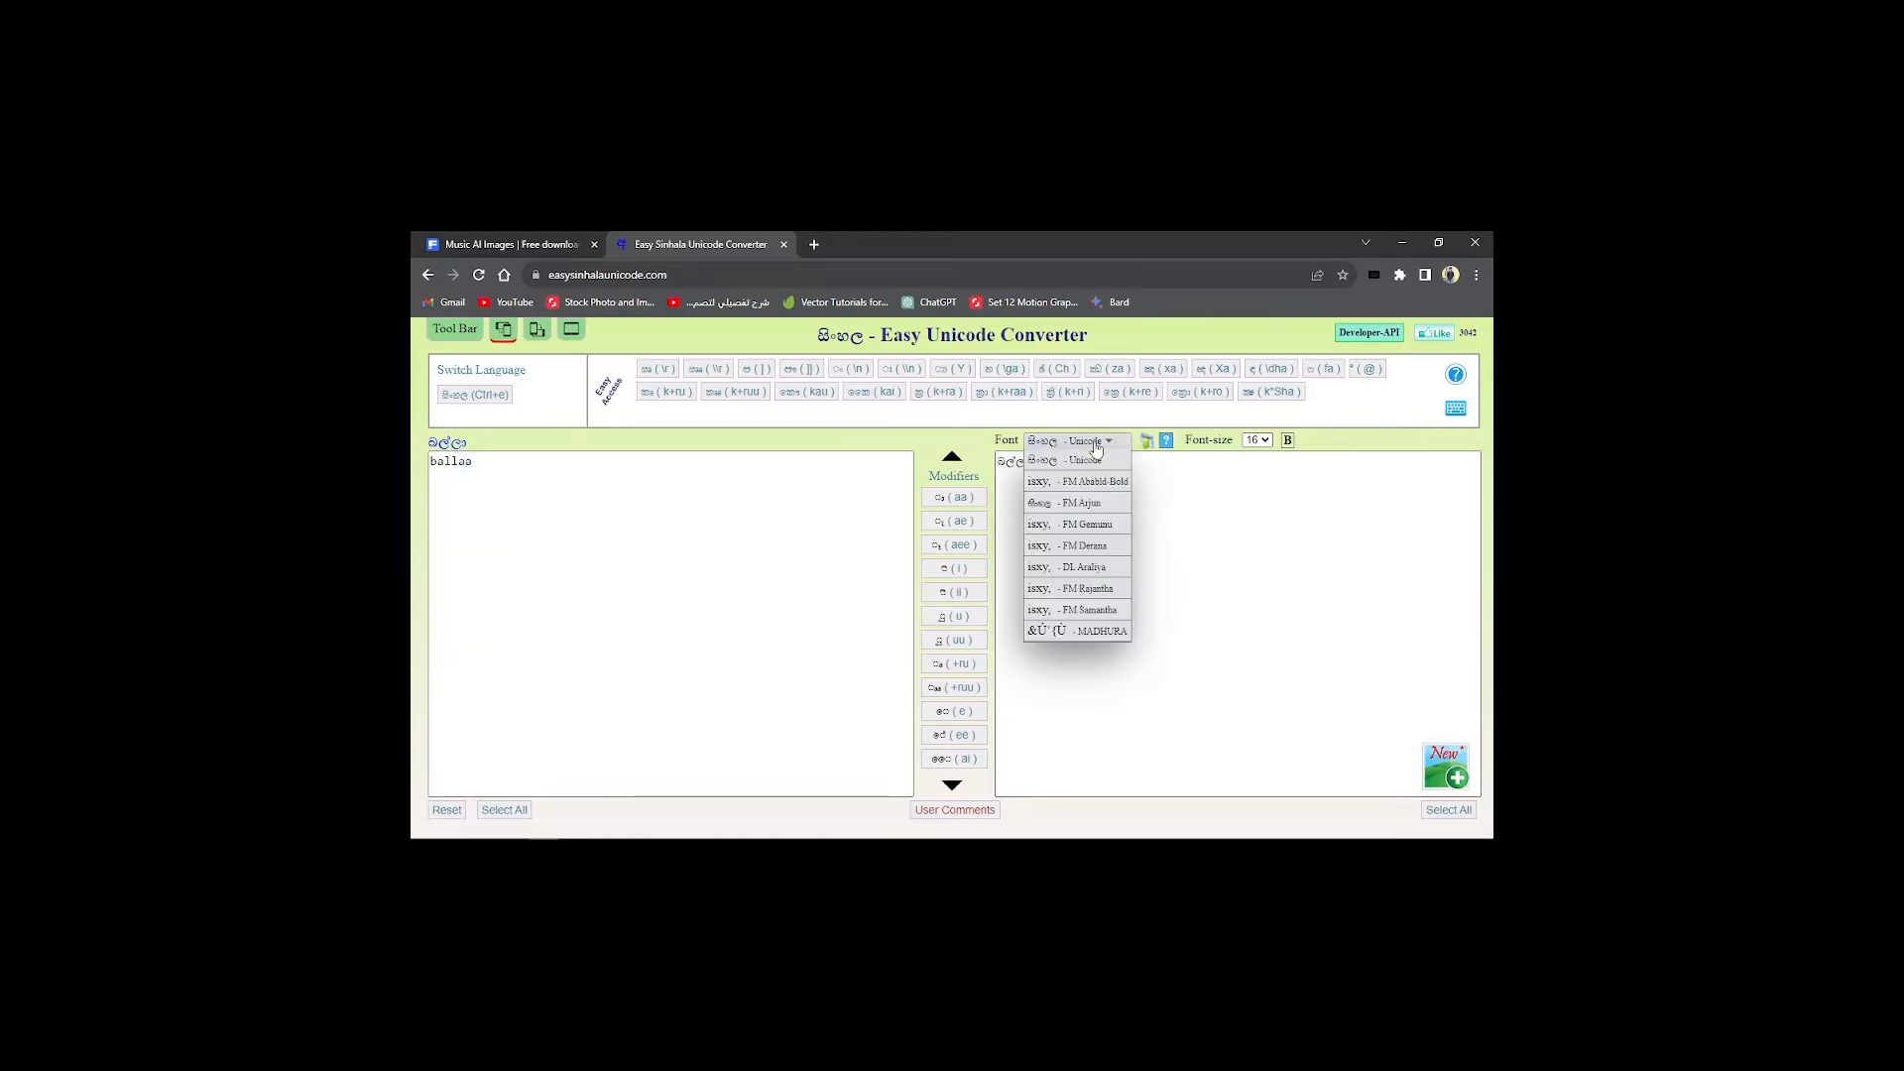
left_click(1103, 525)
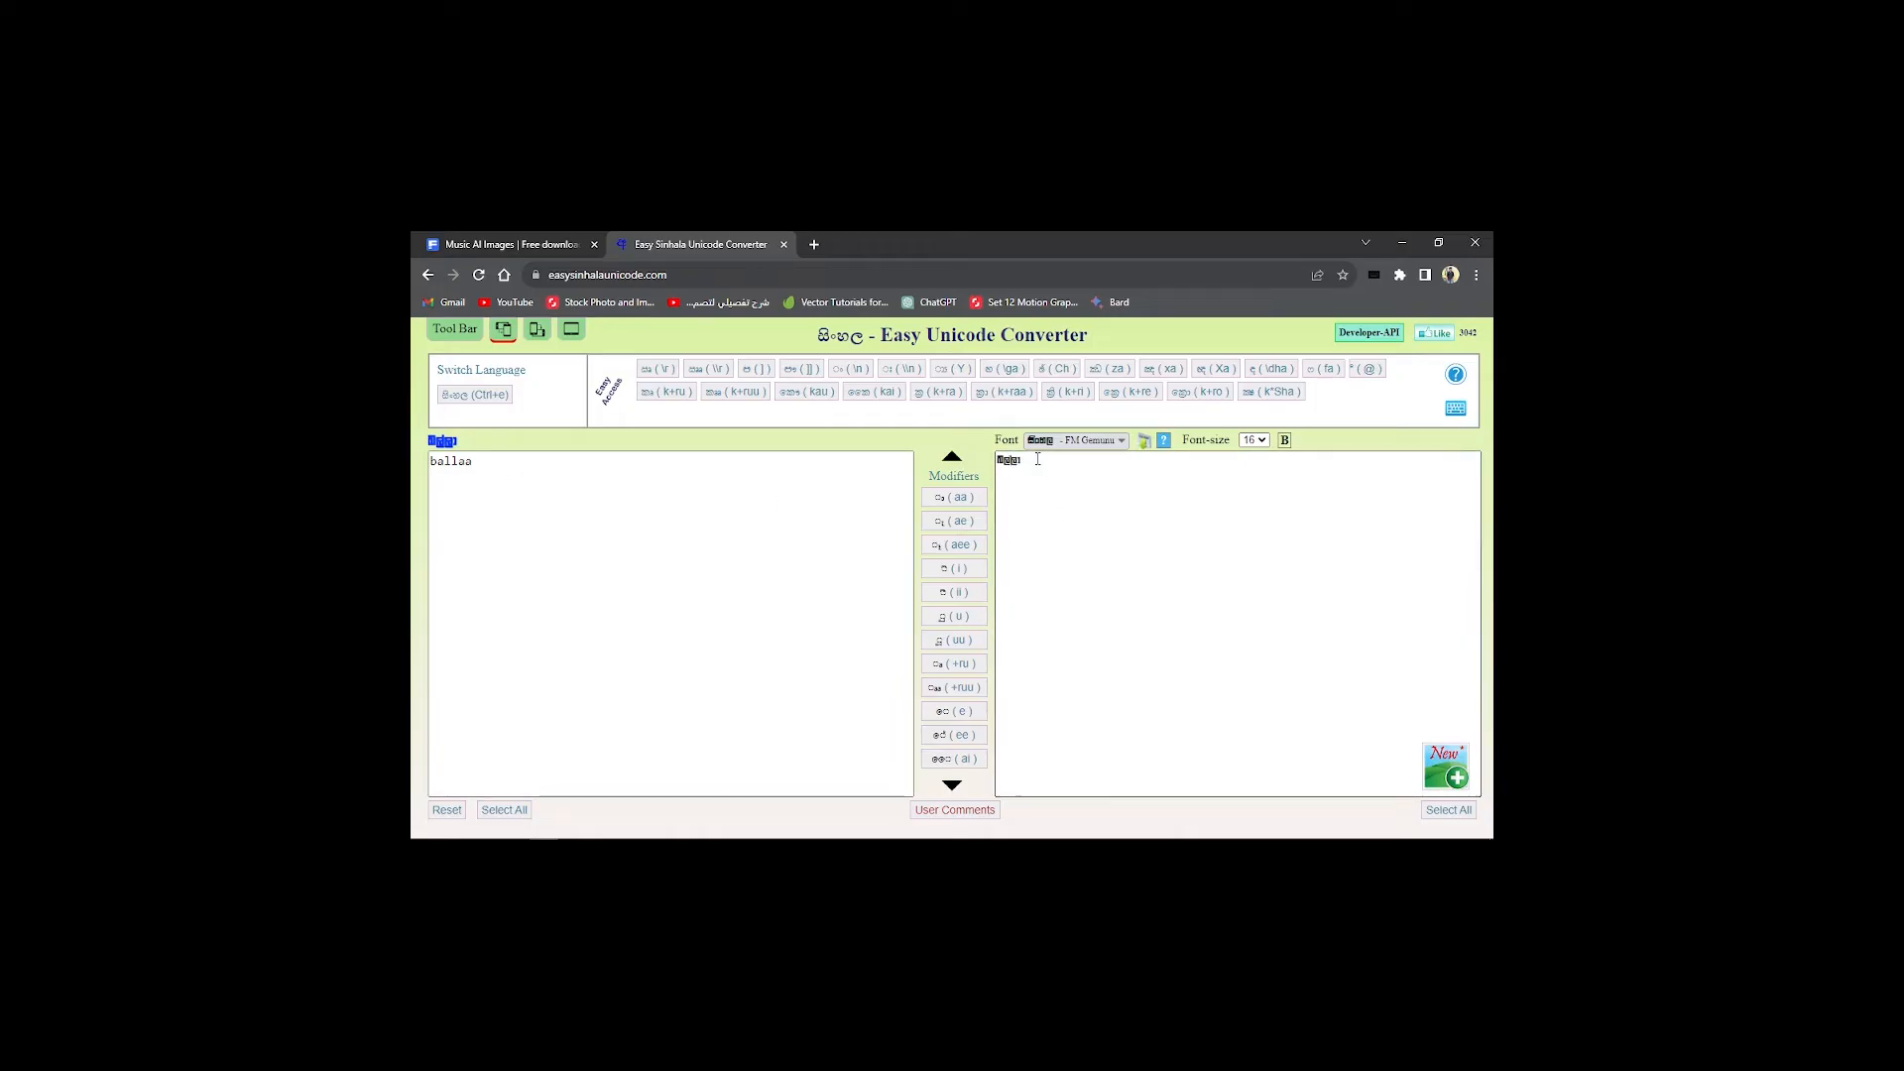
left_click_drag(1029, 465, 986, 466)
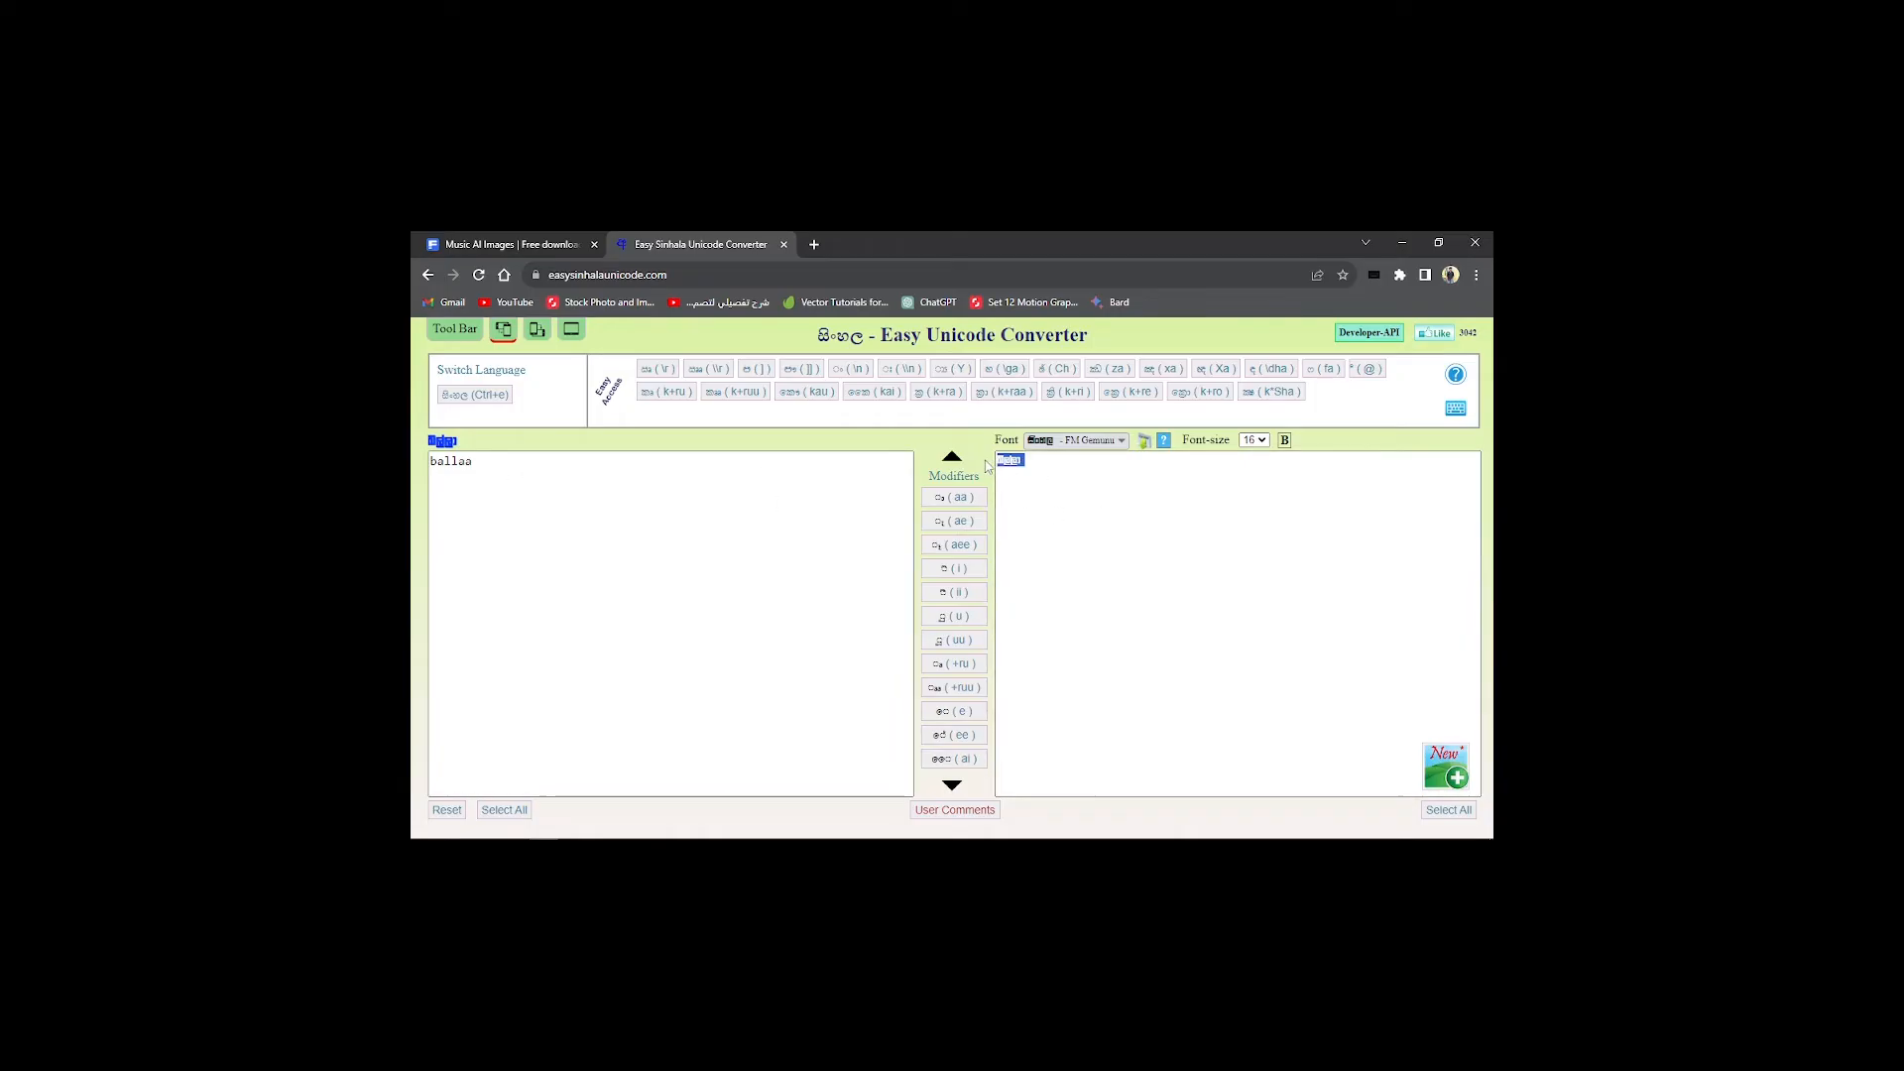
Switch back to Photoshop and add a placeholder text layer in the FMGemunu font just below the yellow heading
left_click(1401, 242)
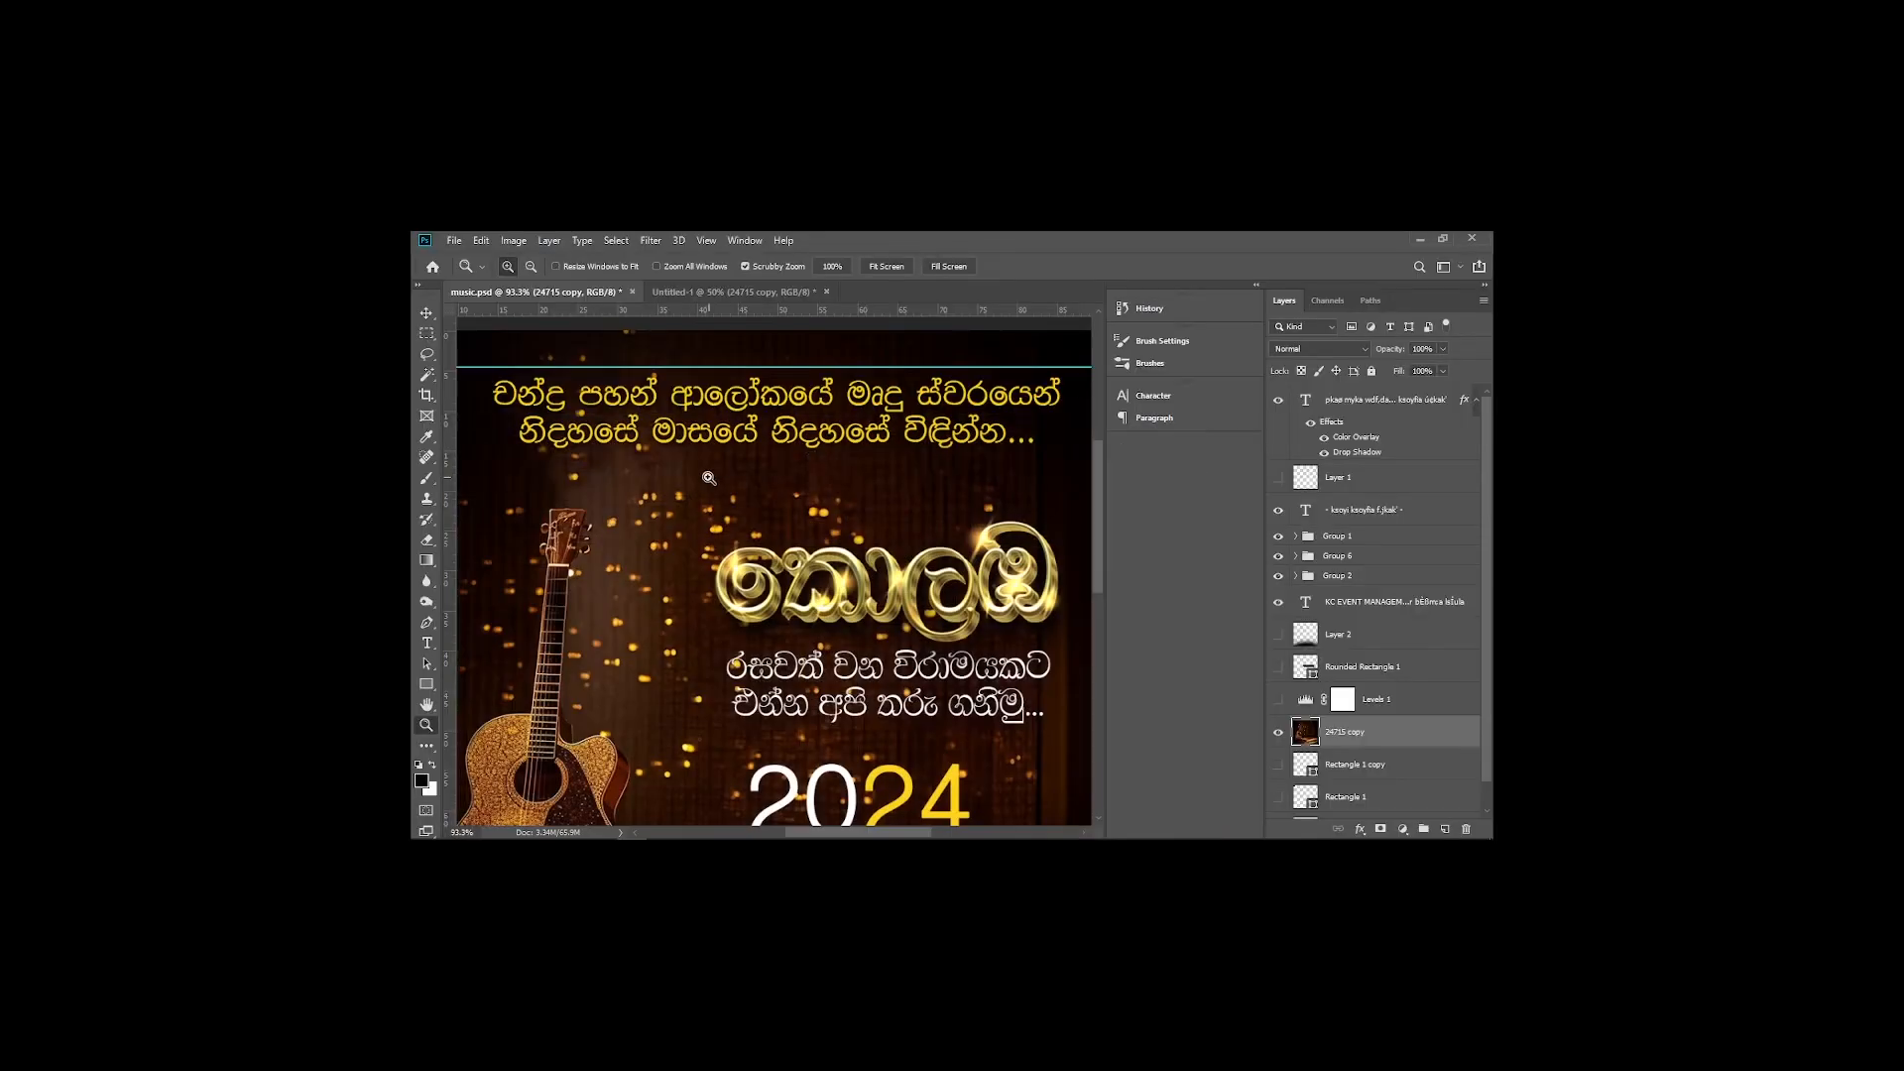
left_click(425, 642)
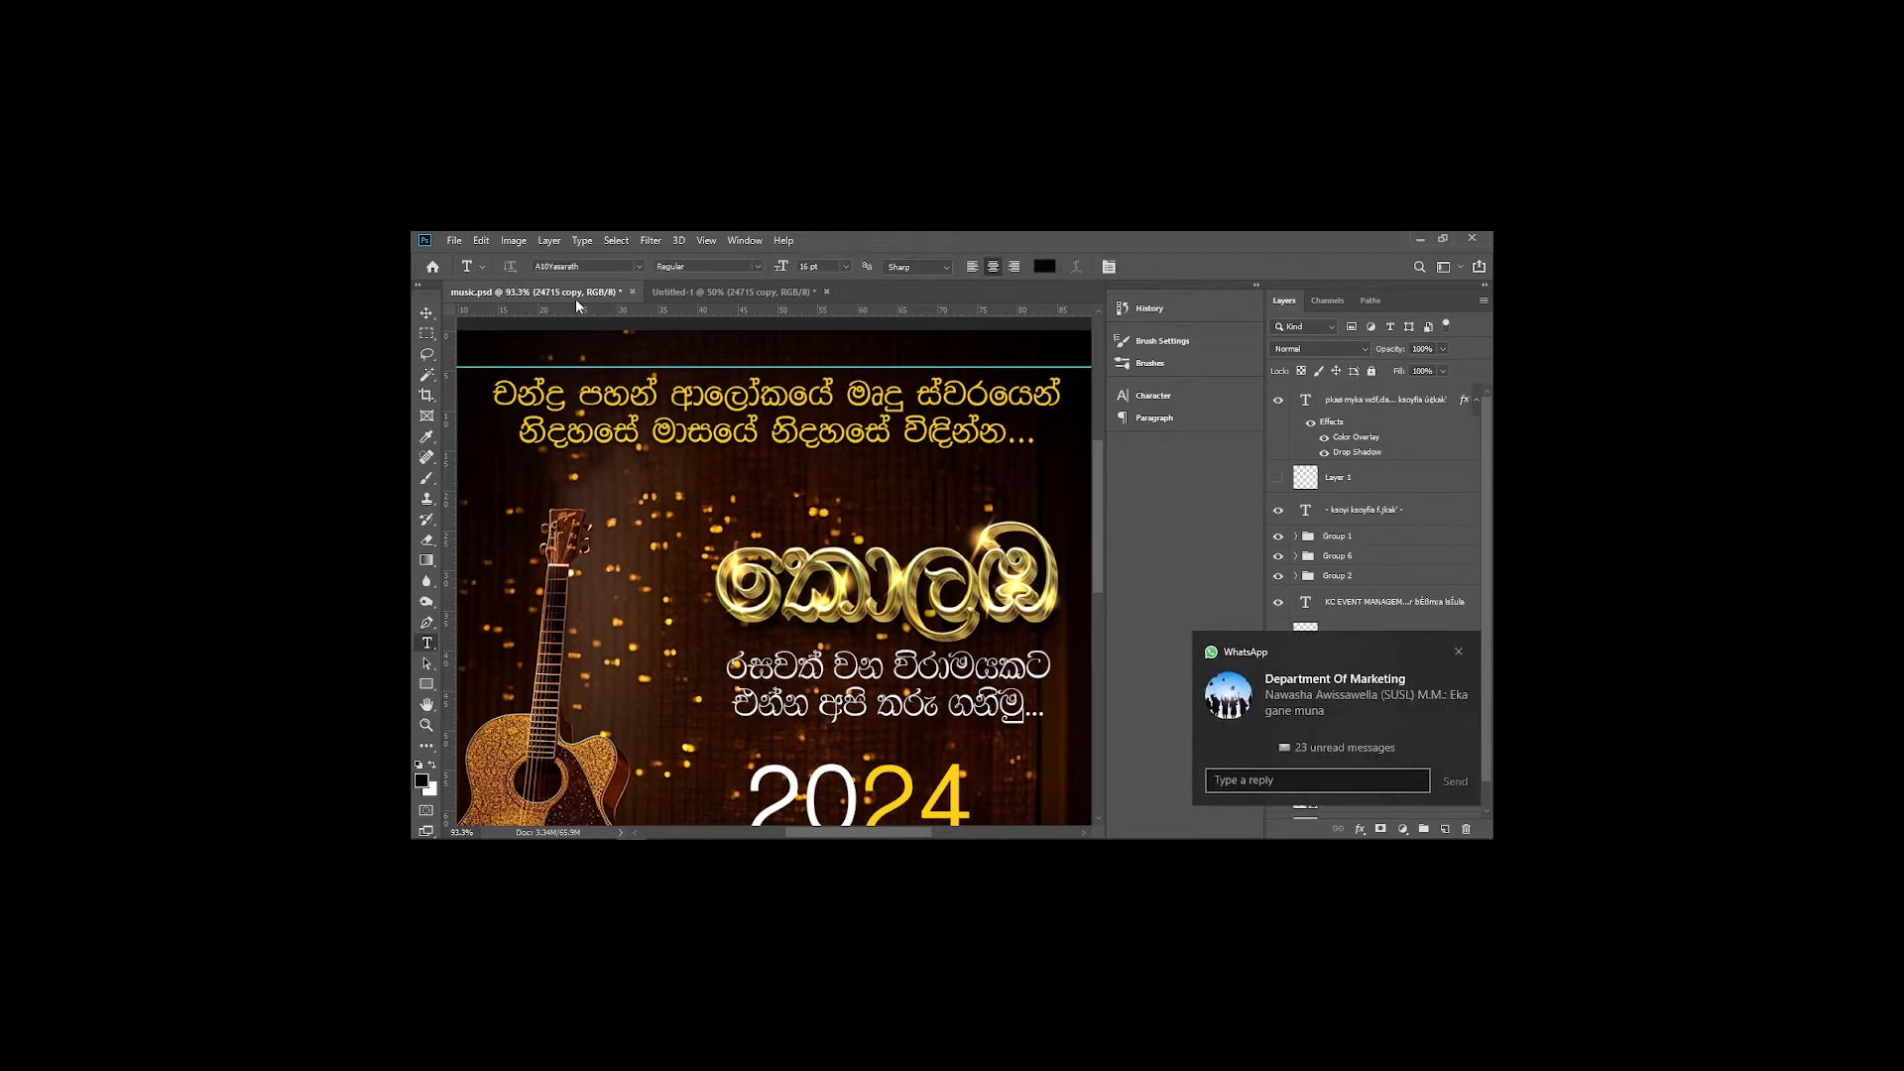
left_click(635, 266)
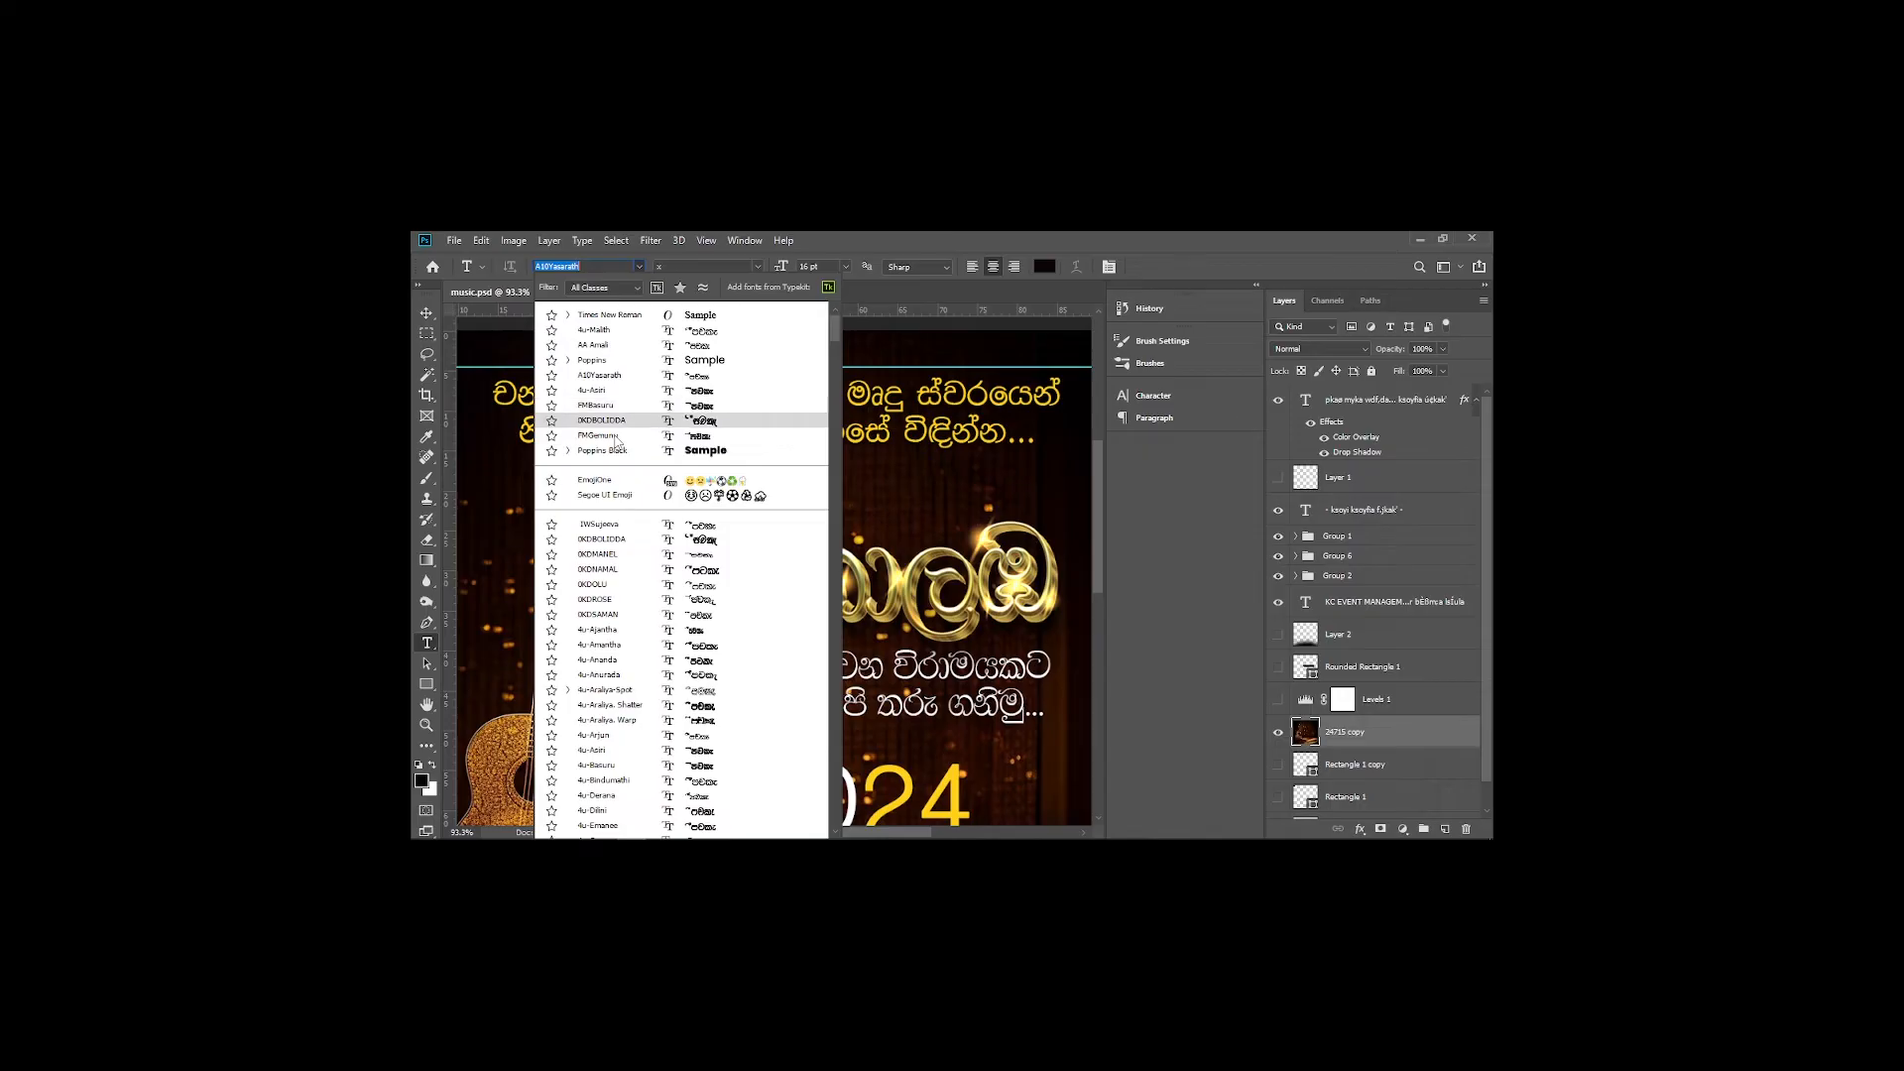
left_click(619, 436)
left_click(608, 486)
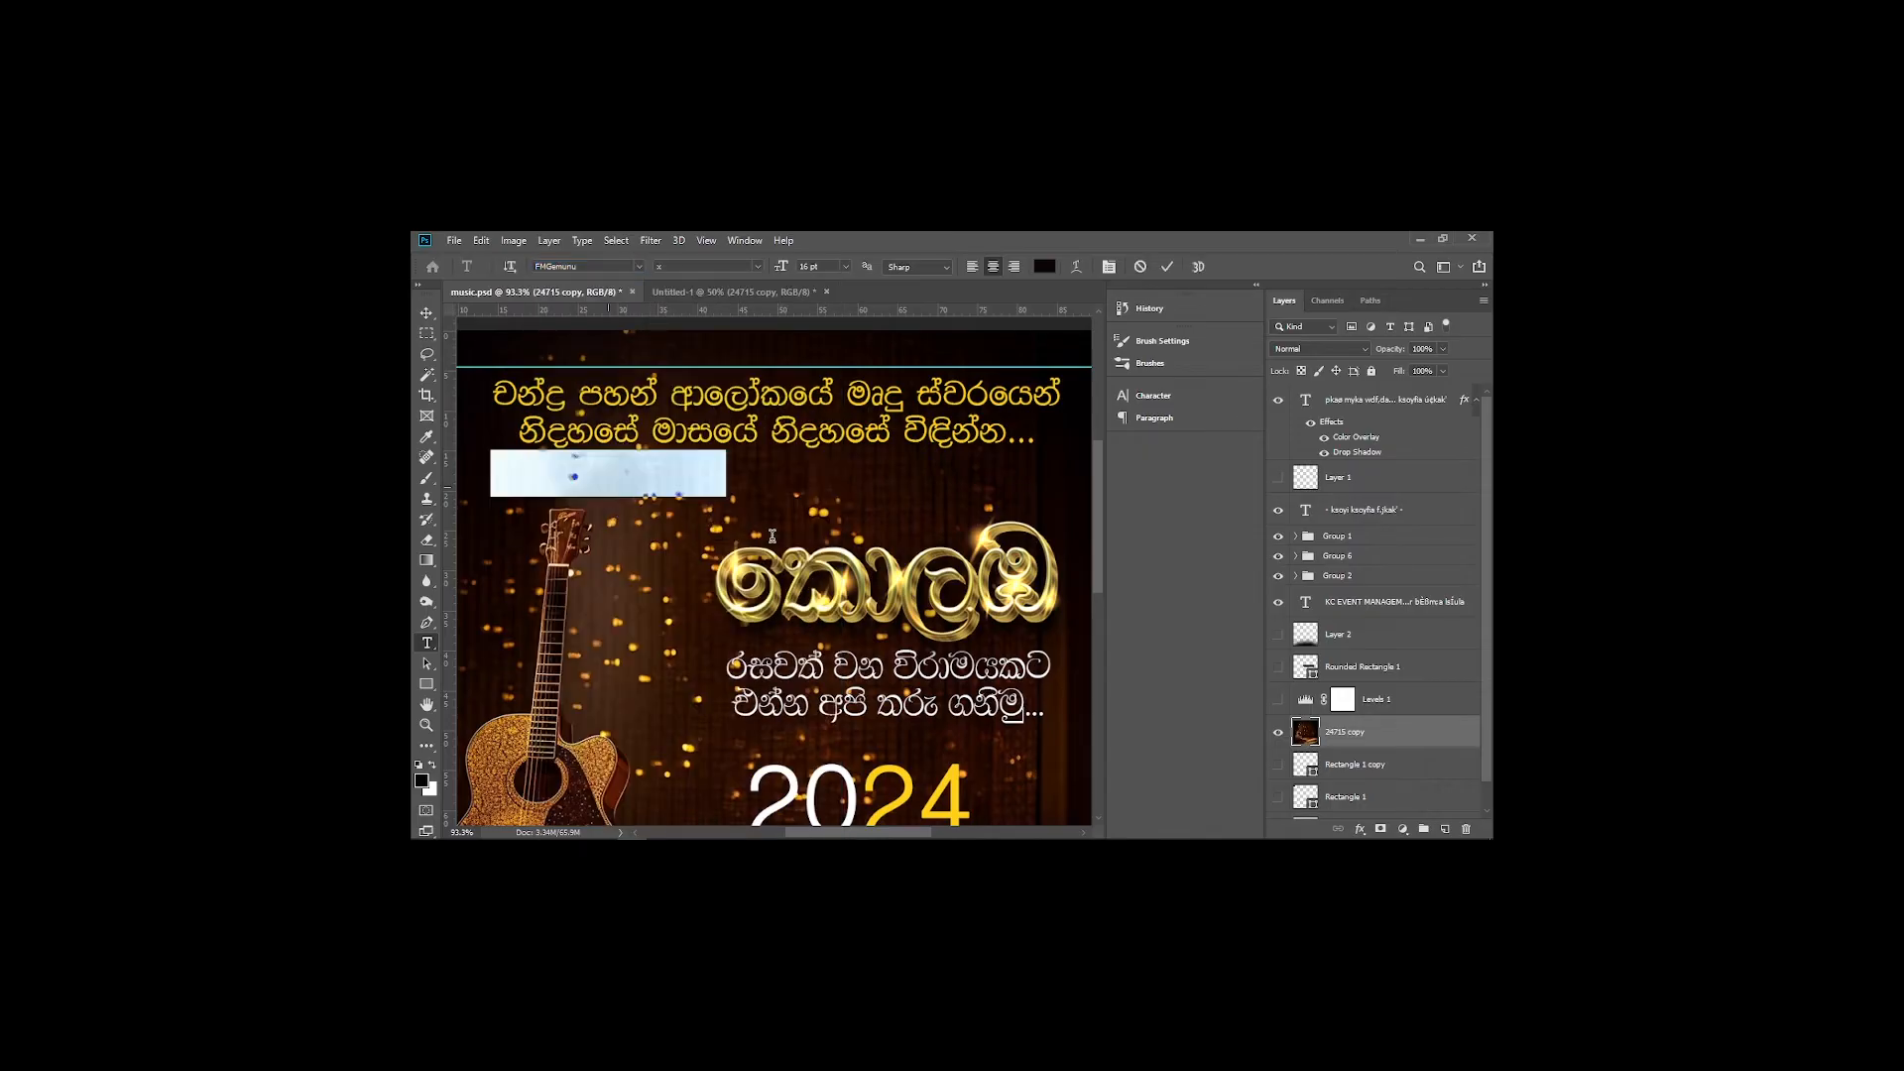
left_click(639, 531)
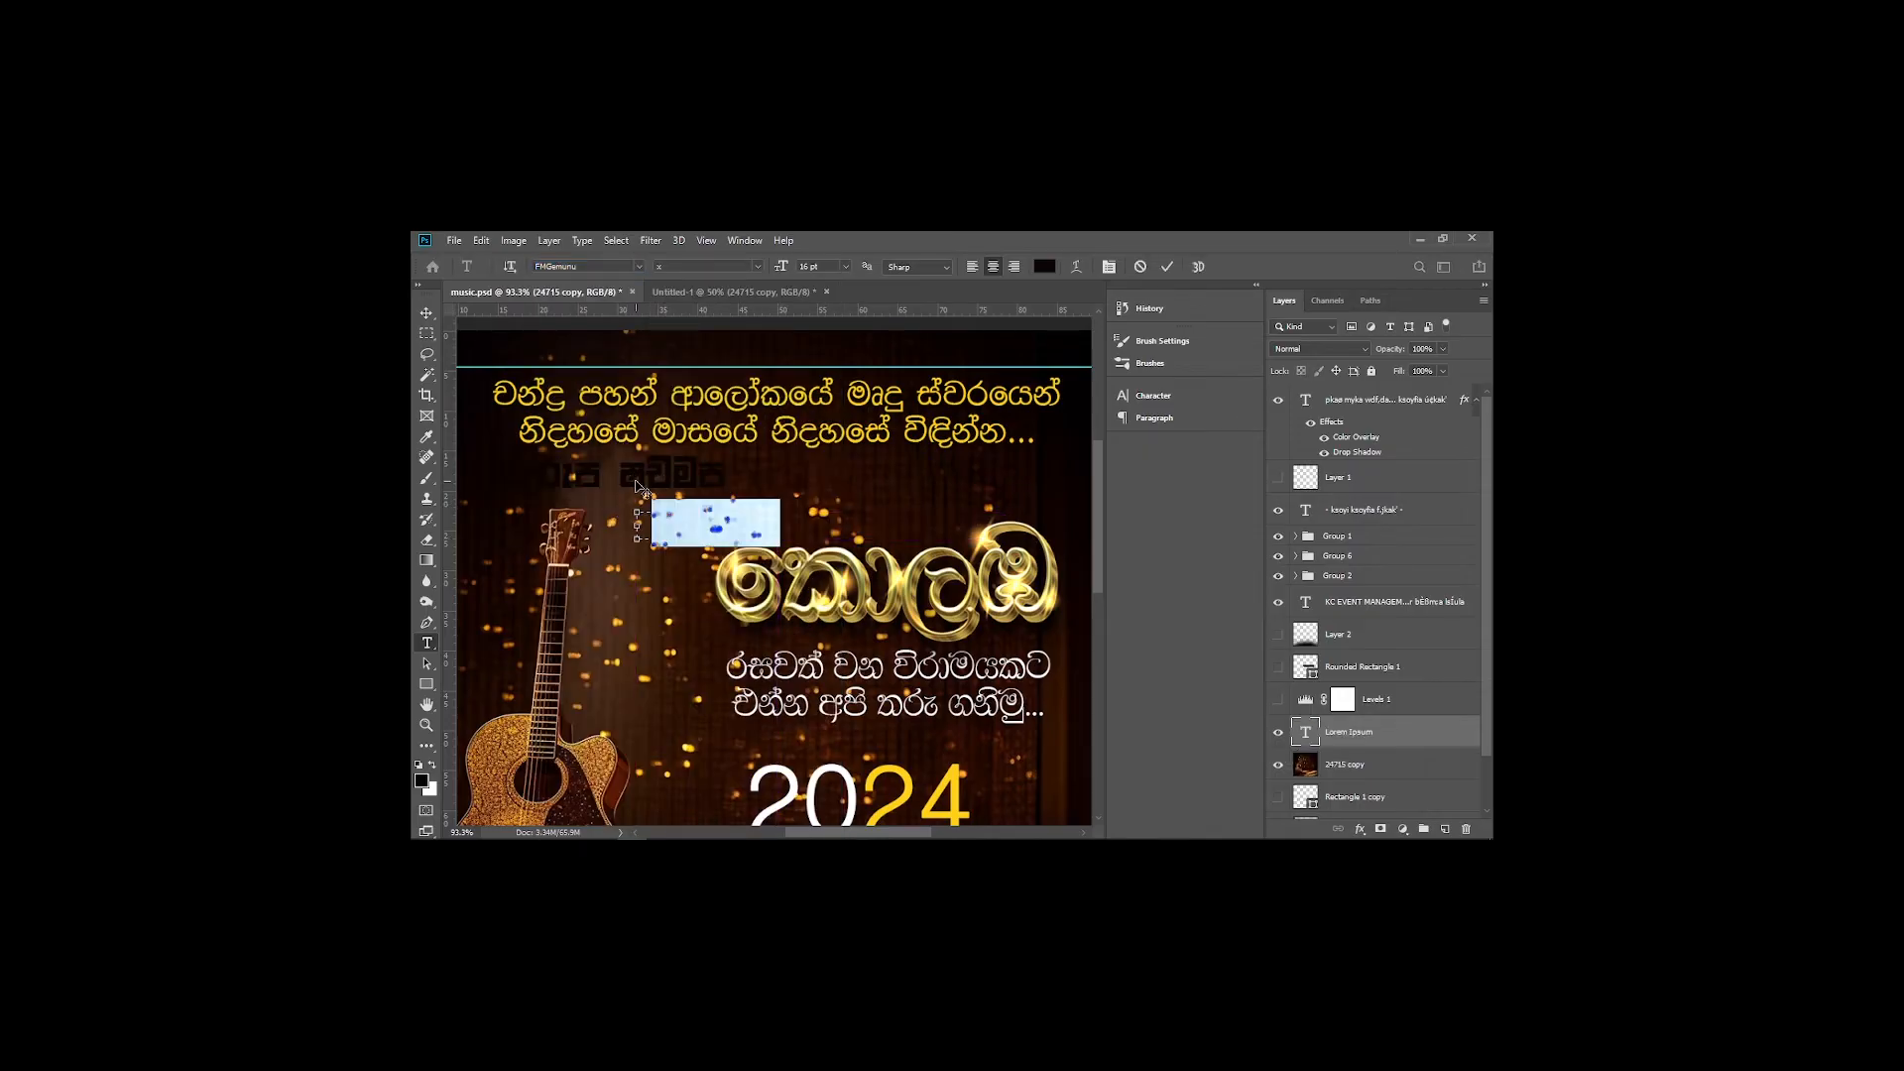
key("Escape")
left_click(426, 314)
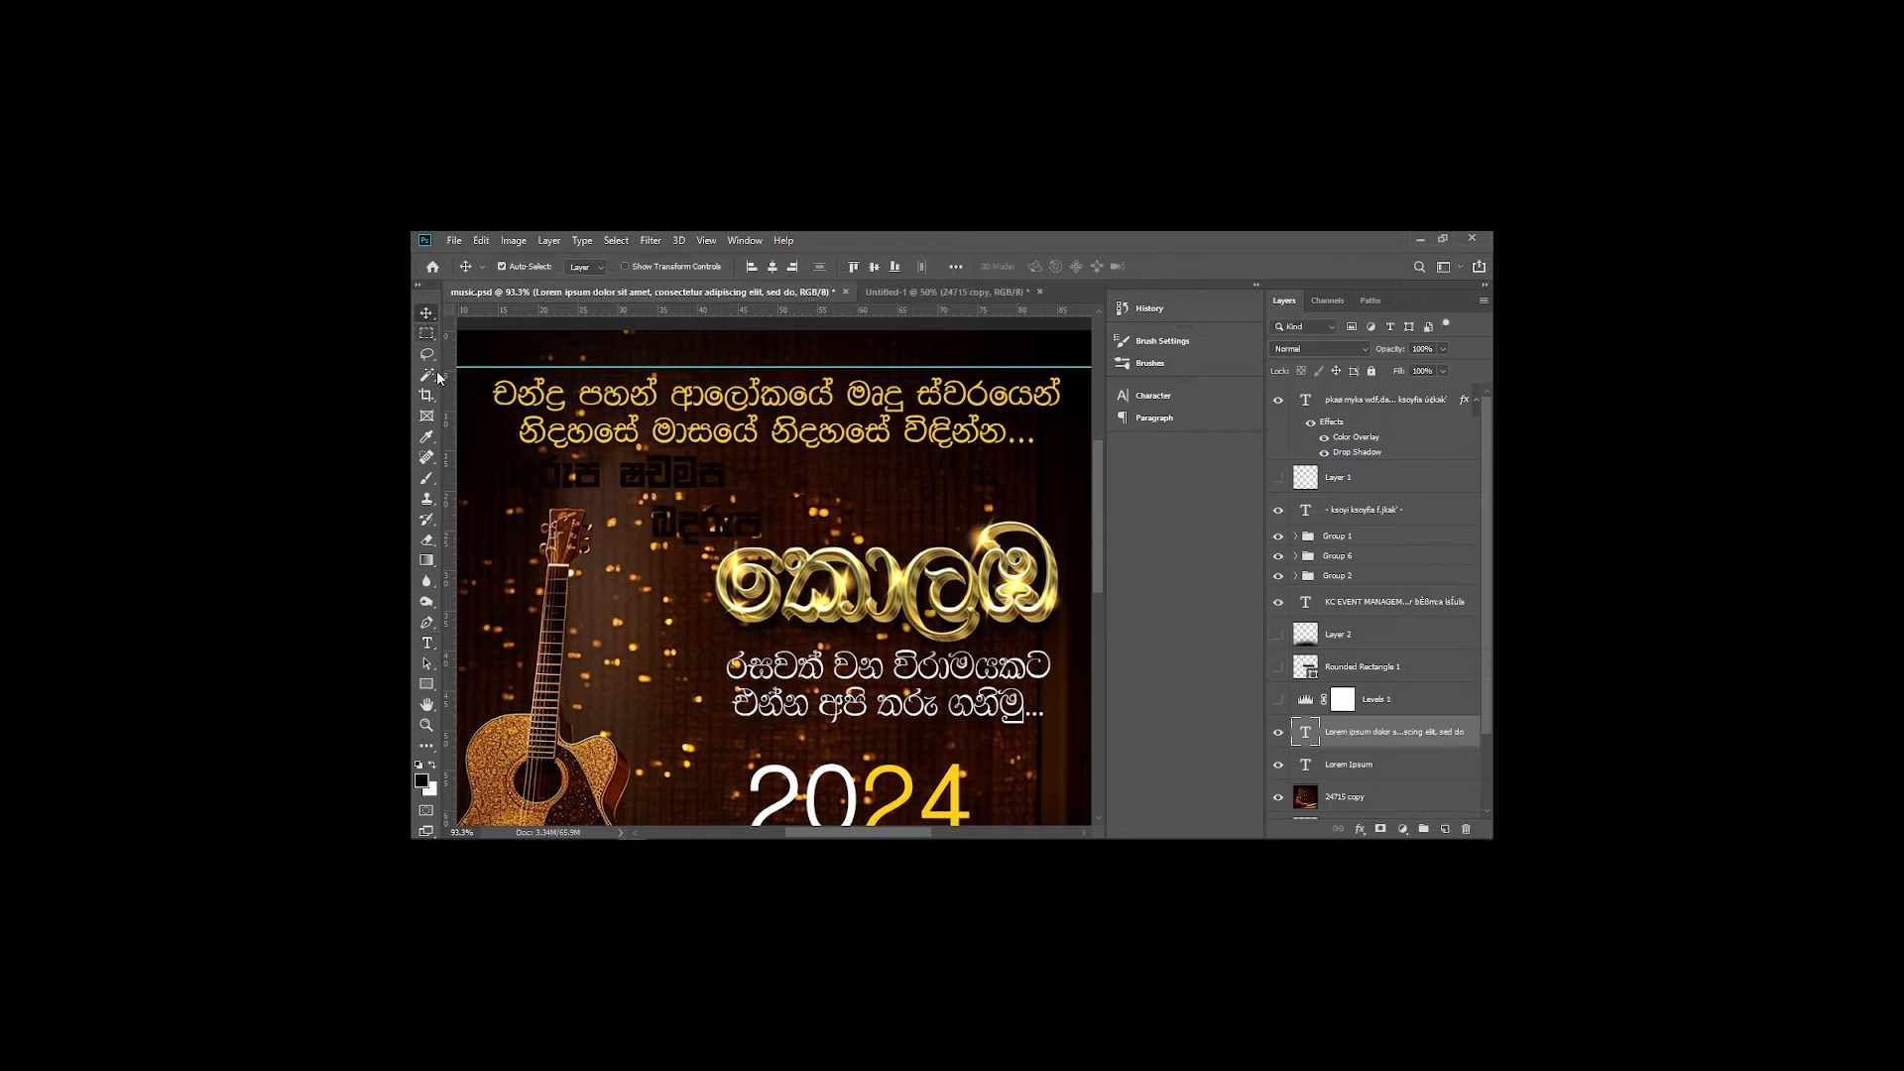
Replace the placeholder text with the converted Sinhala word as a test and delete that text layer
left_click(426, 645)
left_click(604, 482)
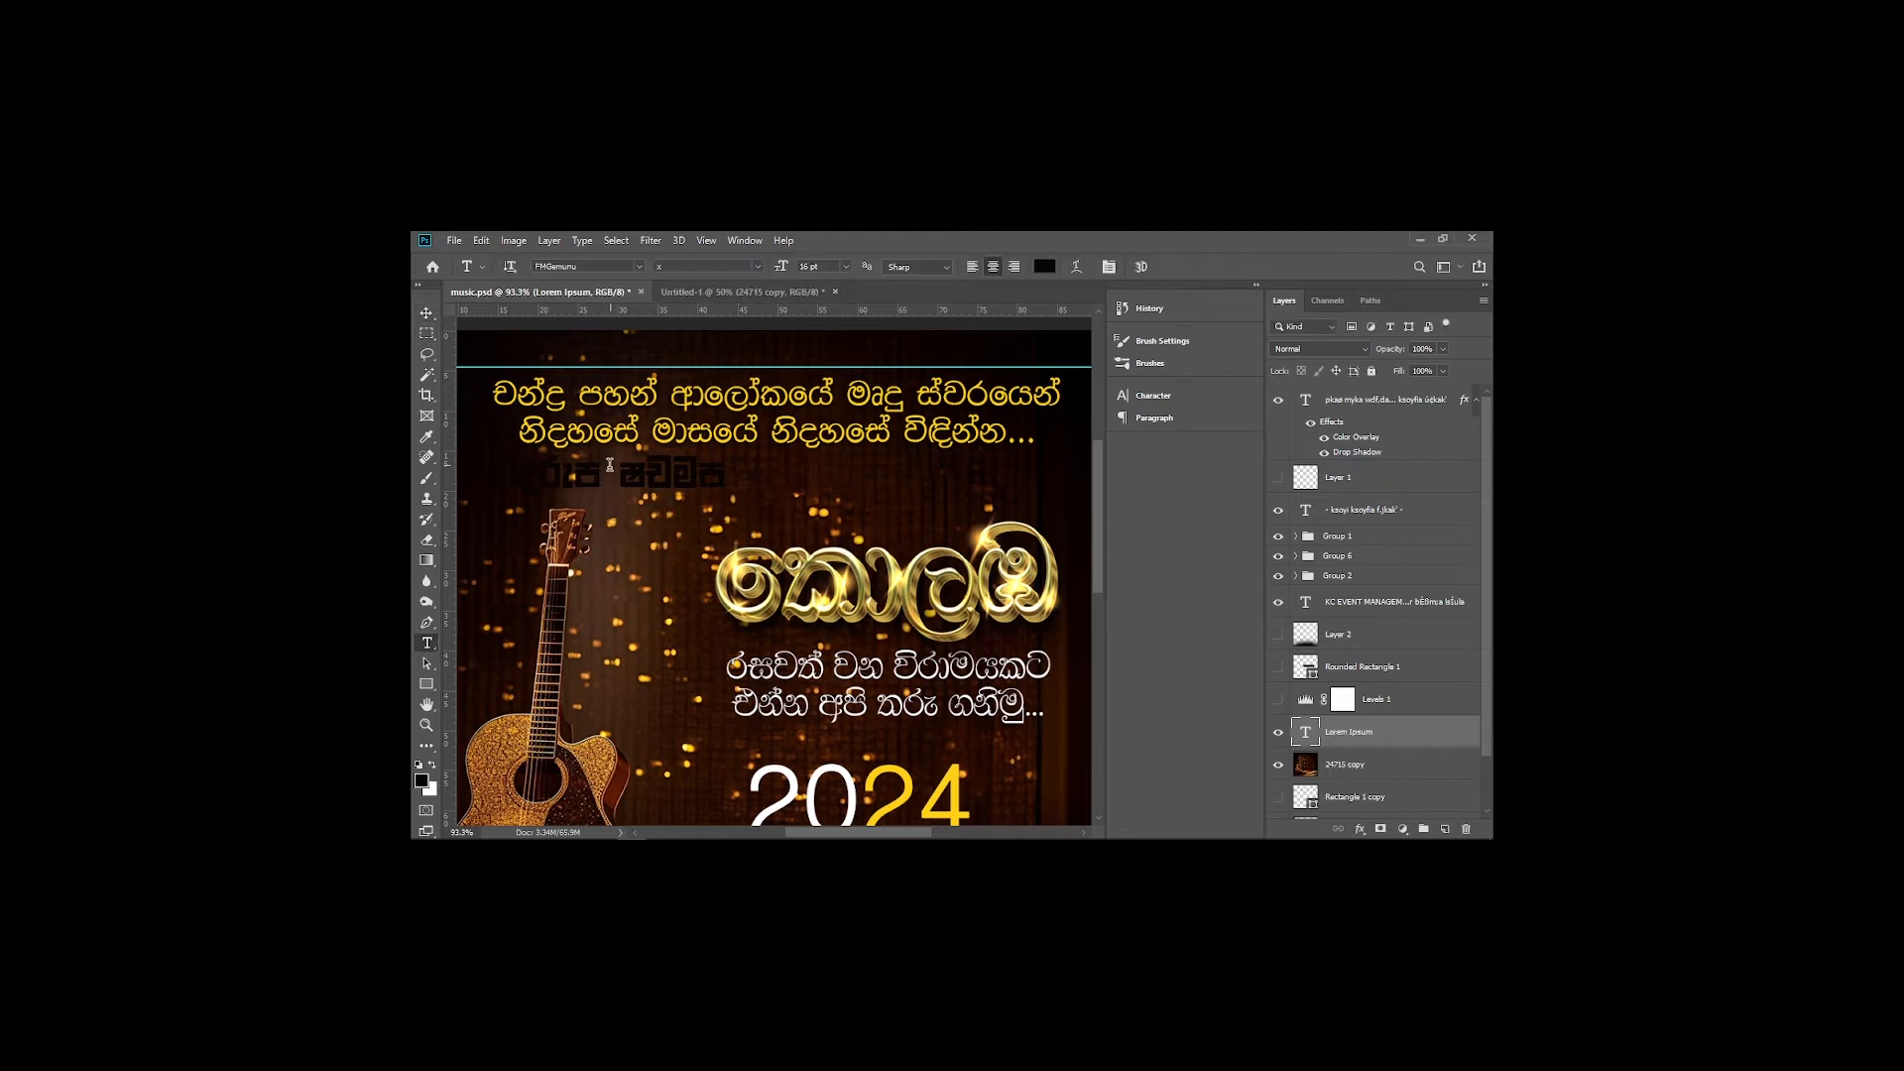
key("ctrl+a")
type("ඩිජිටා")
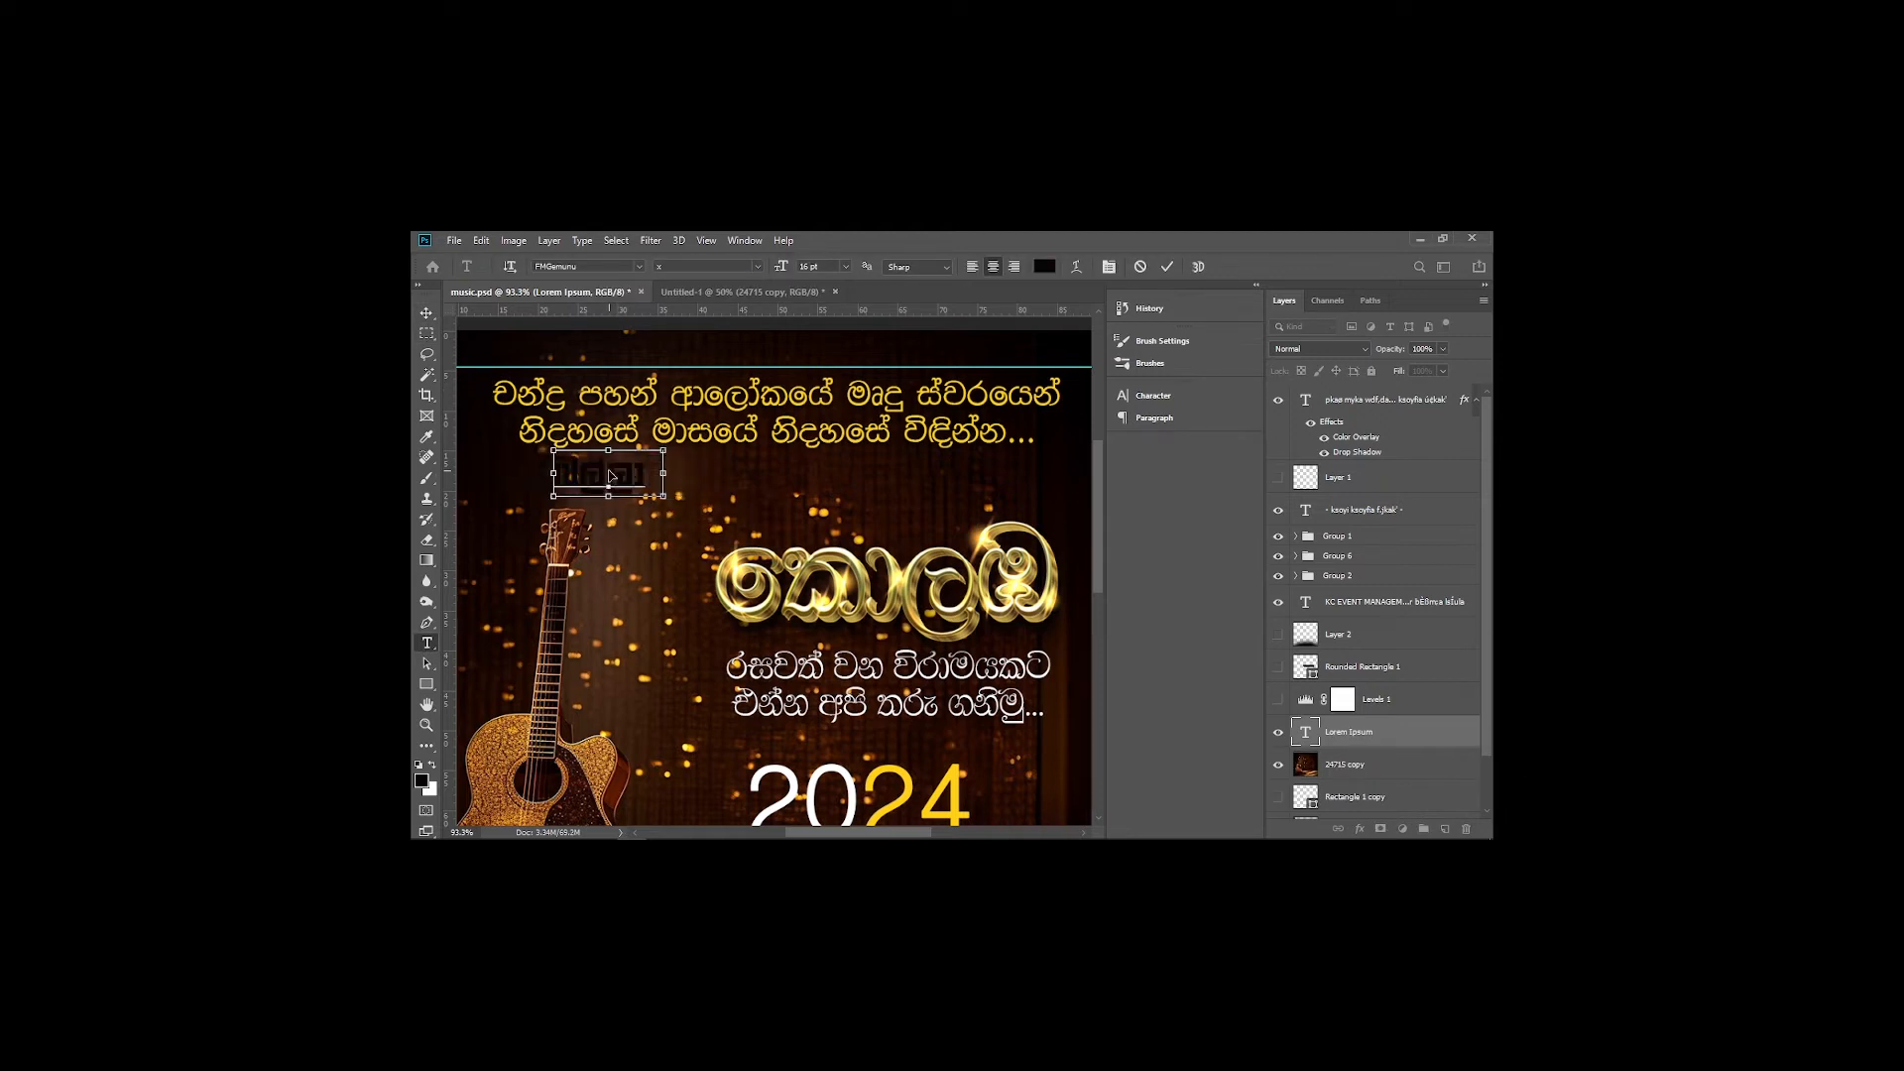
left_click(426, 313)
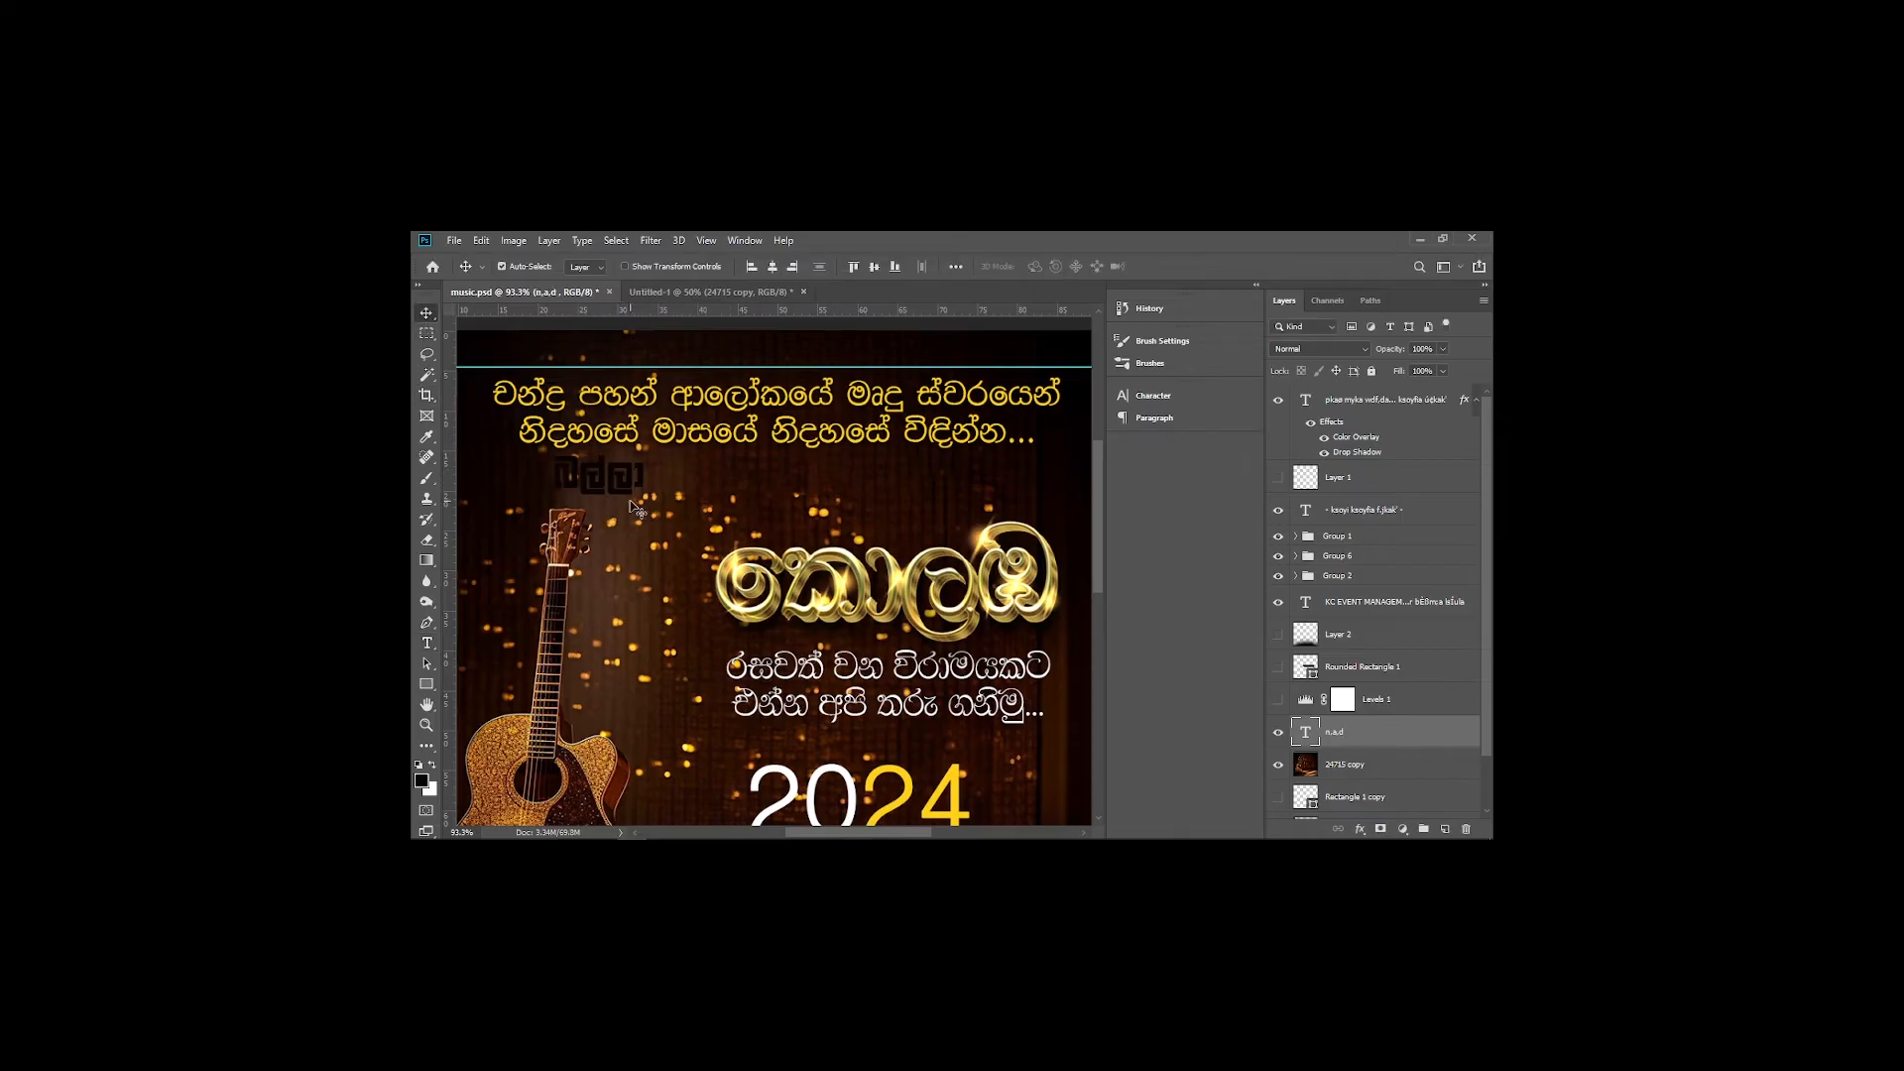
key("Delete")
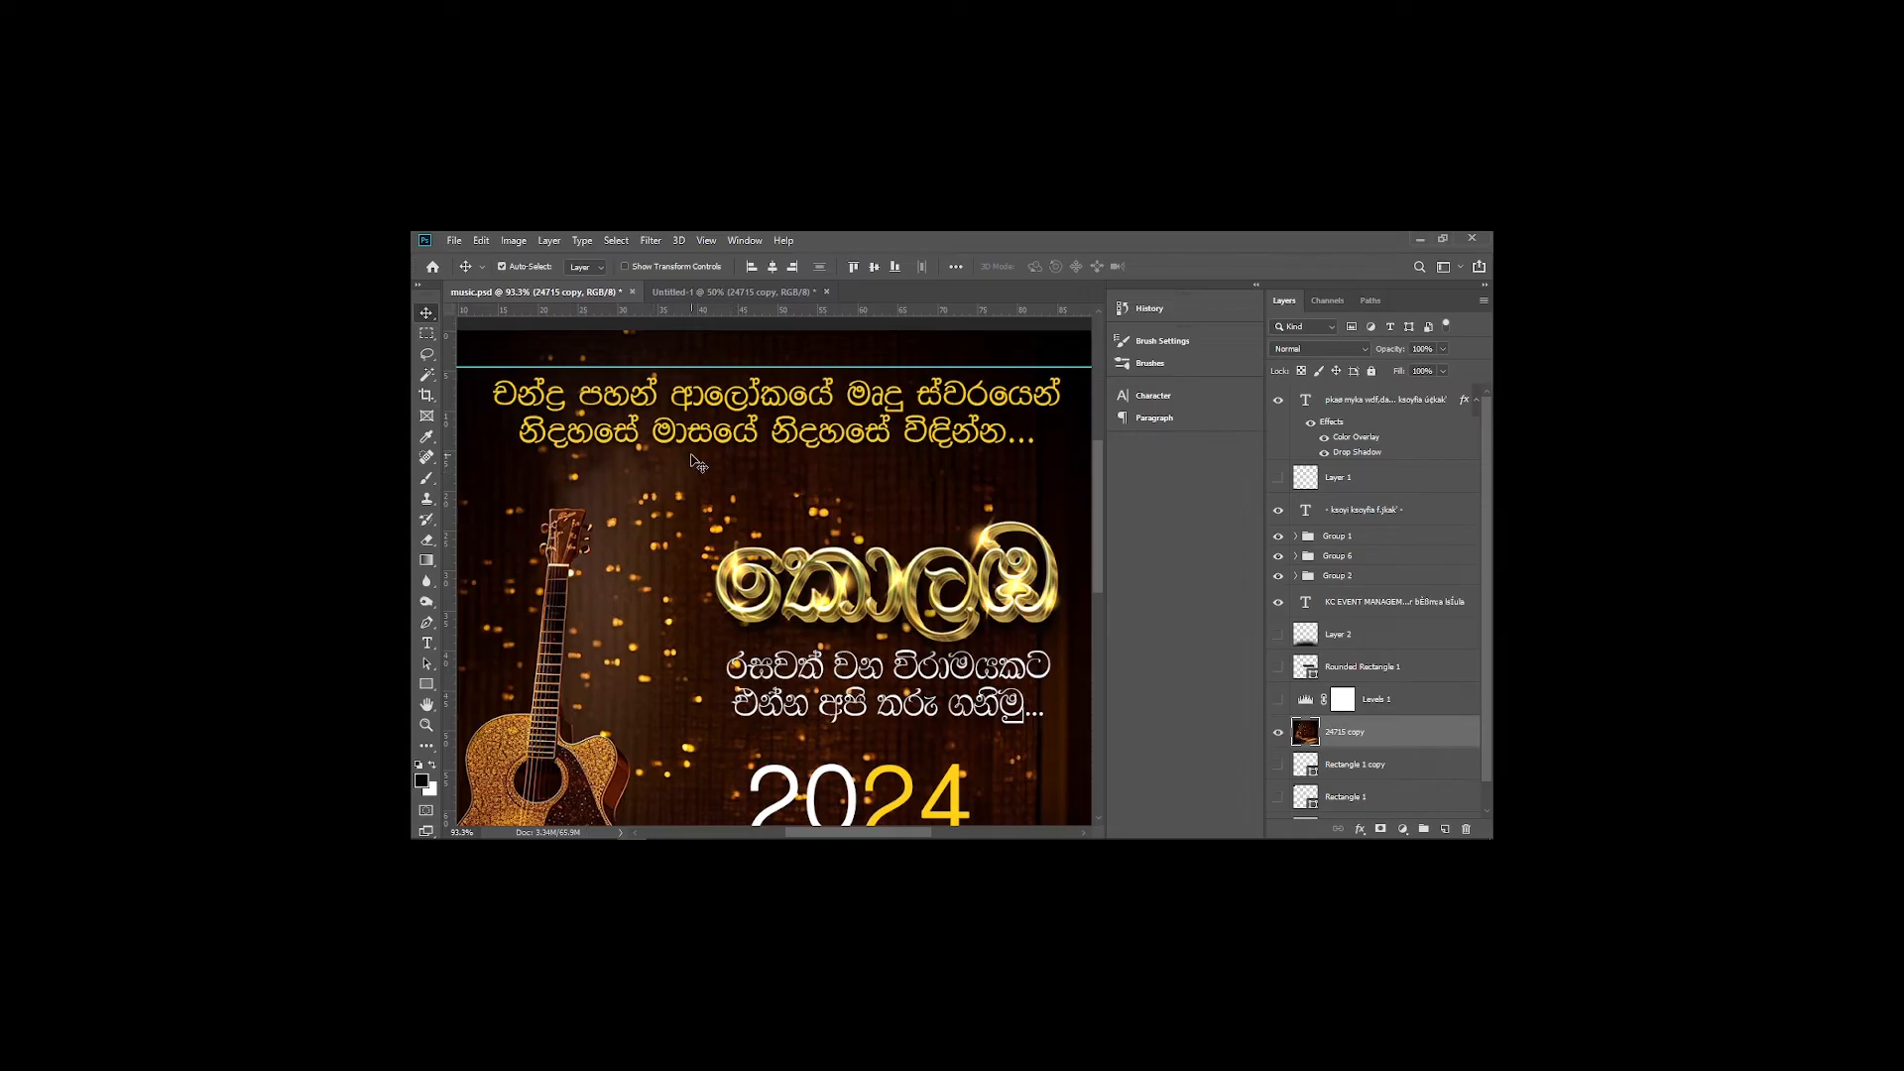
Select the yellow two-line Sinhala heading's text and examine its font and font size settings
scroll(871, 710, "down", 3)
scroll(857, 645, "up", 3)
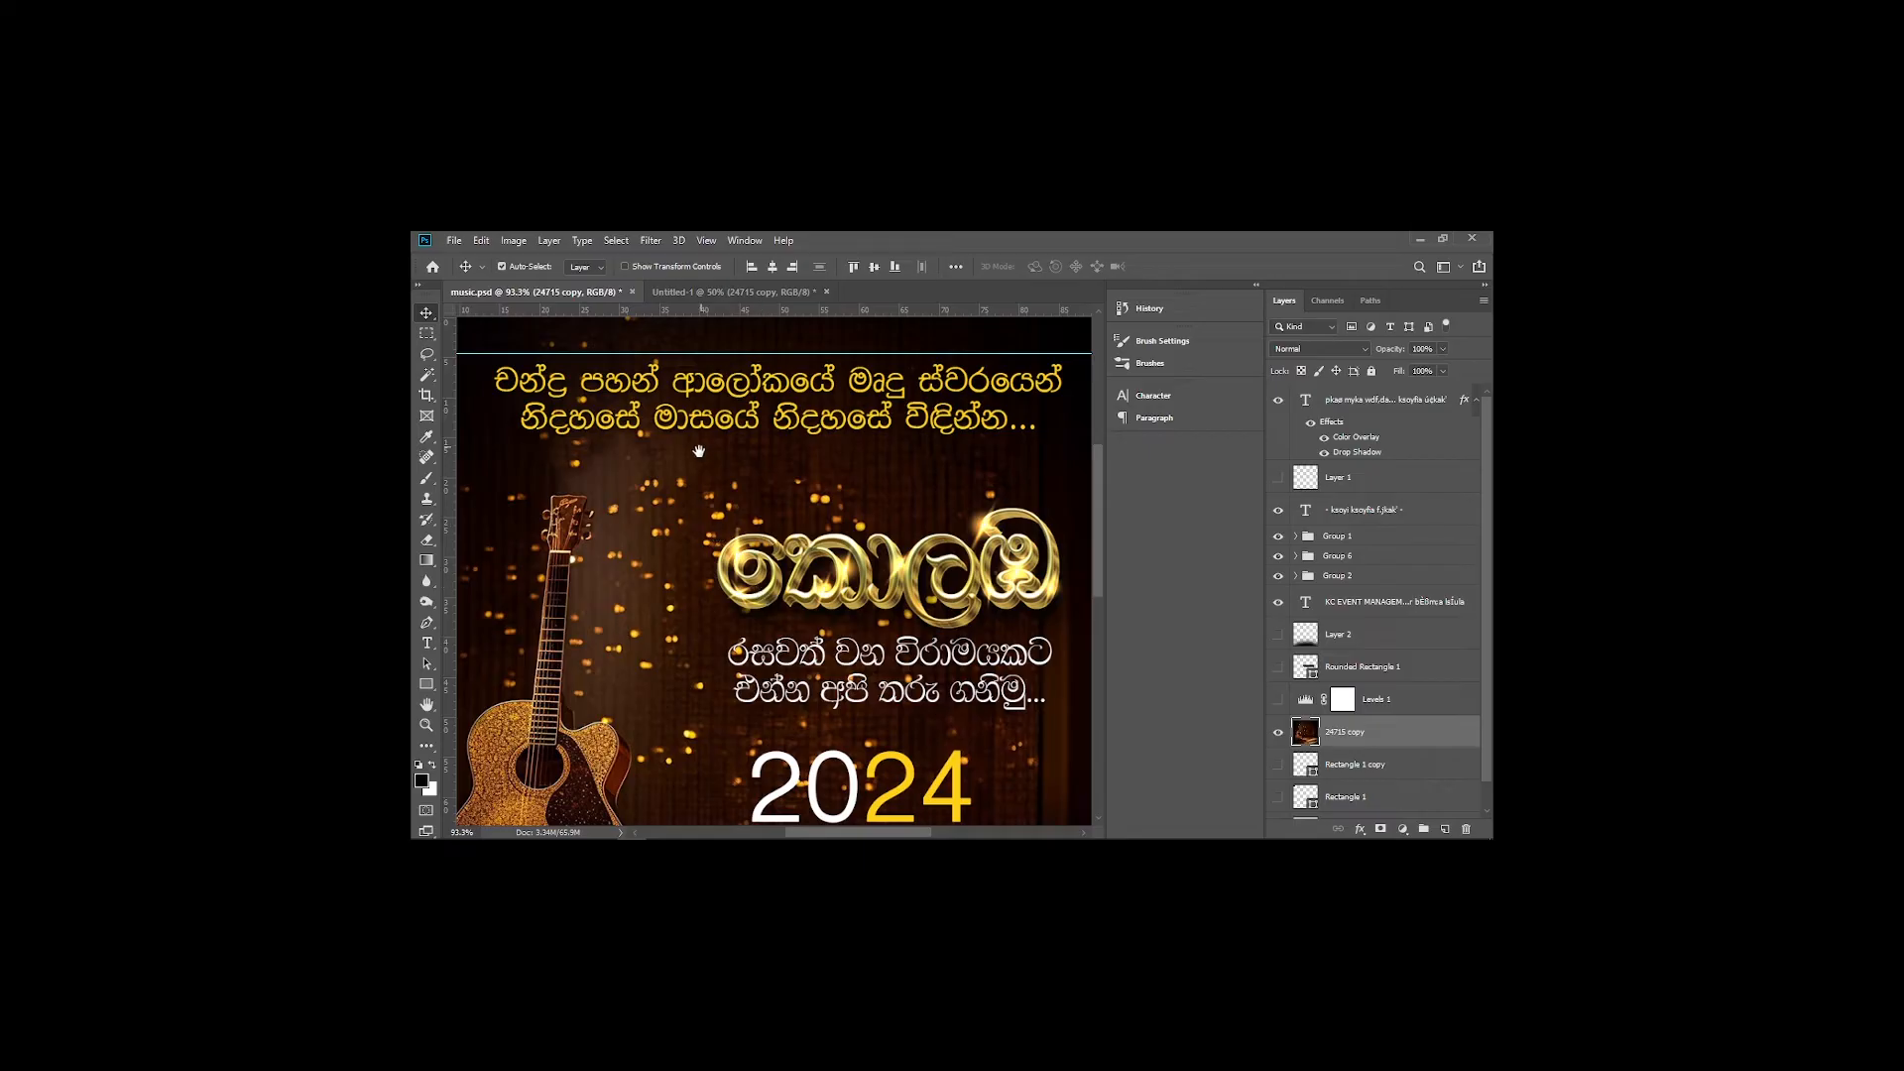
scroll(704, 455, "up", 1)
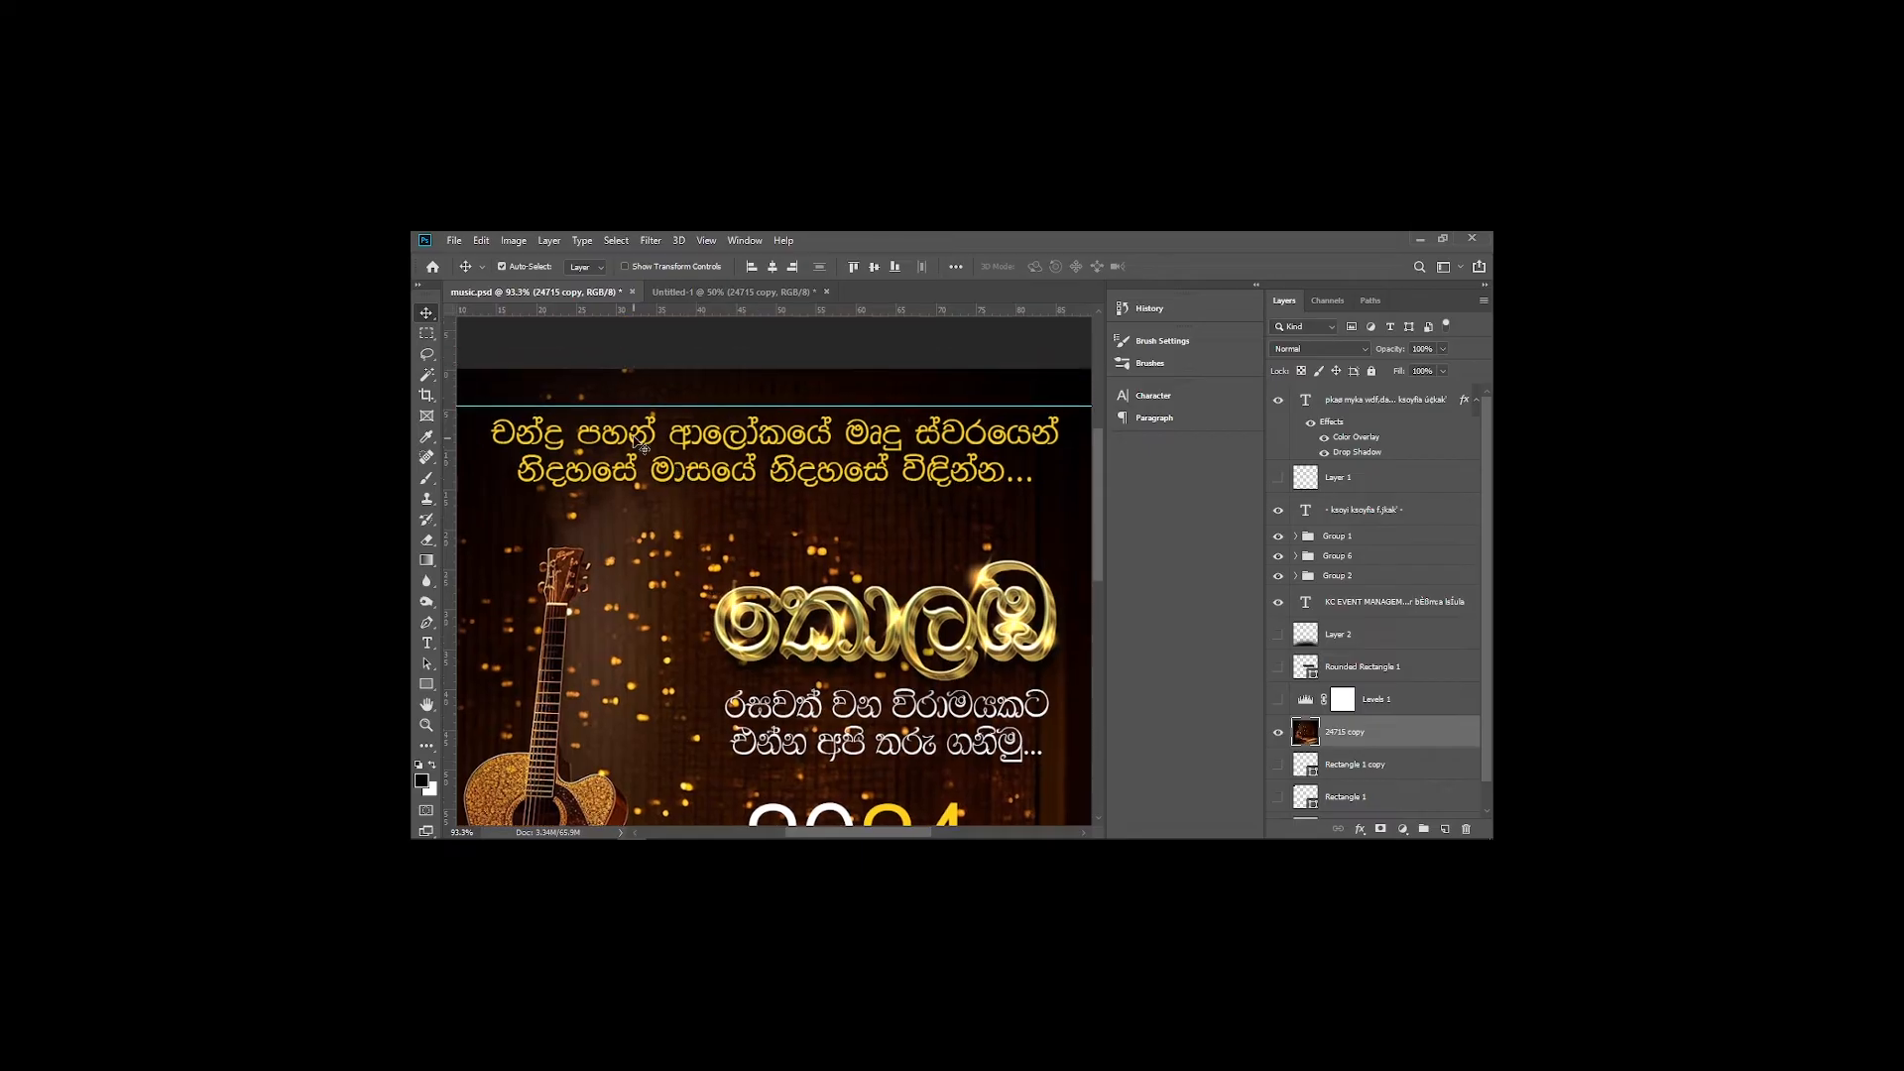
left_click(741, 441)
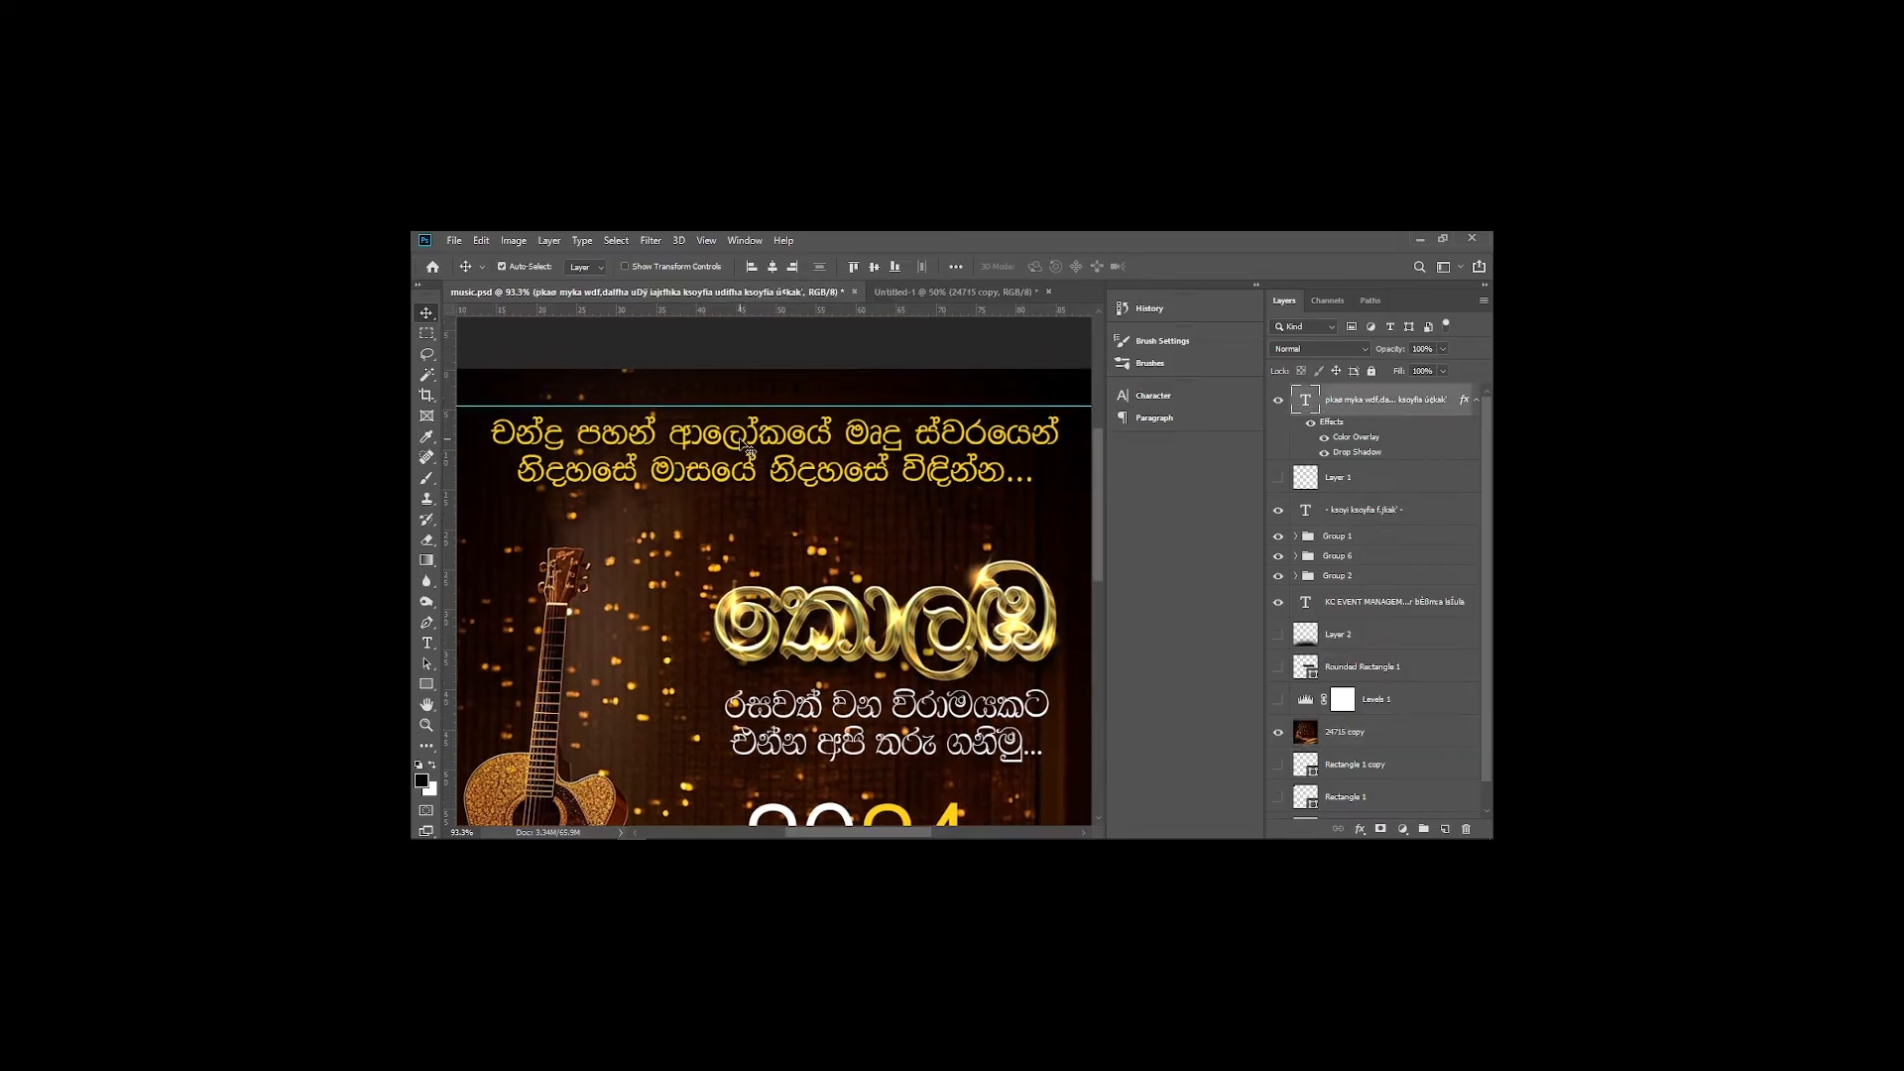
left_click(428, 642)
left_click(752, 434)
key("ctrl+a")
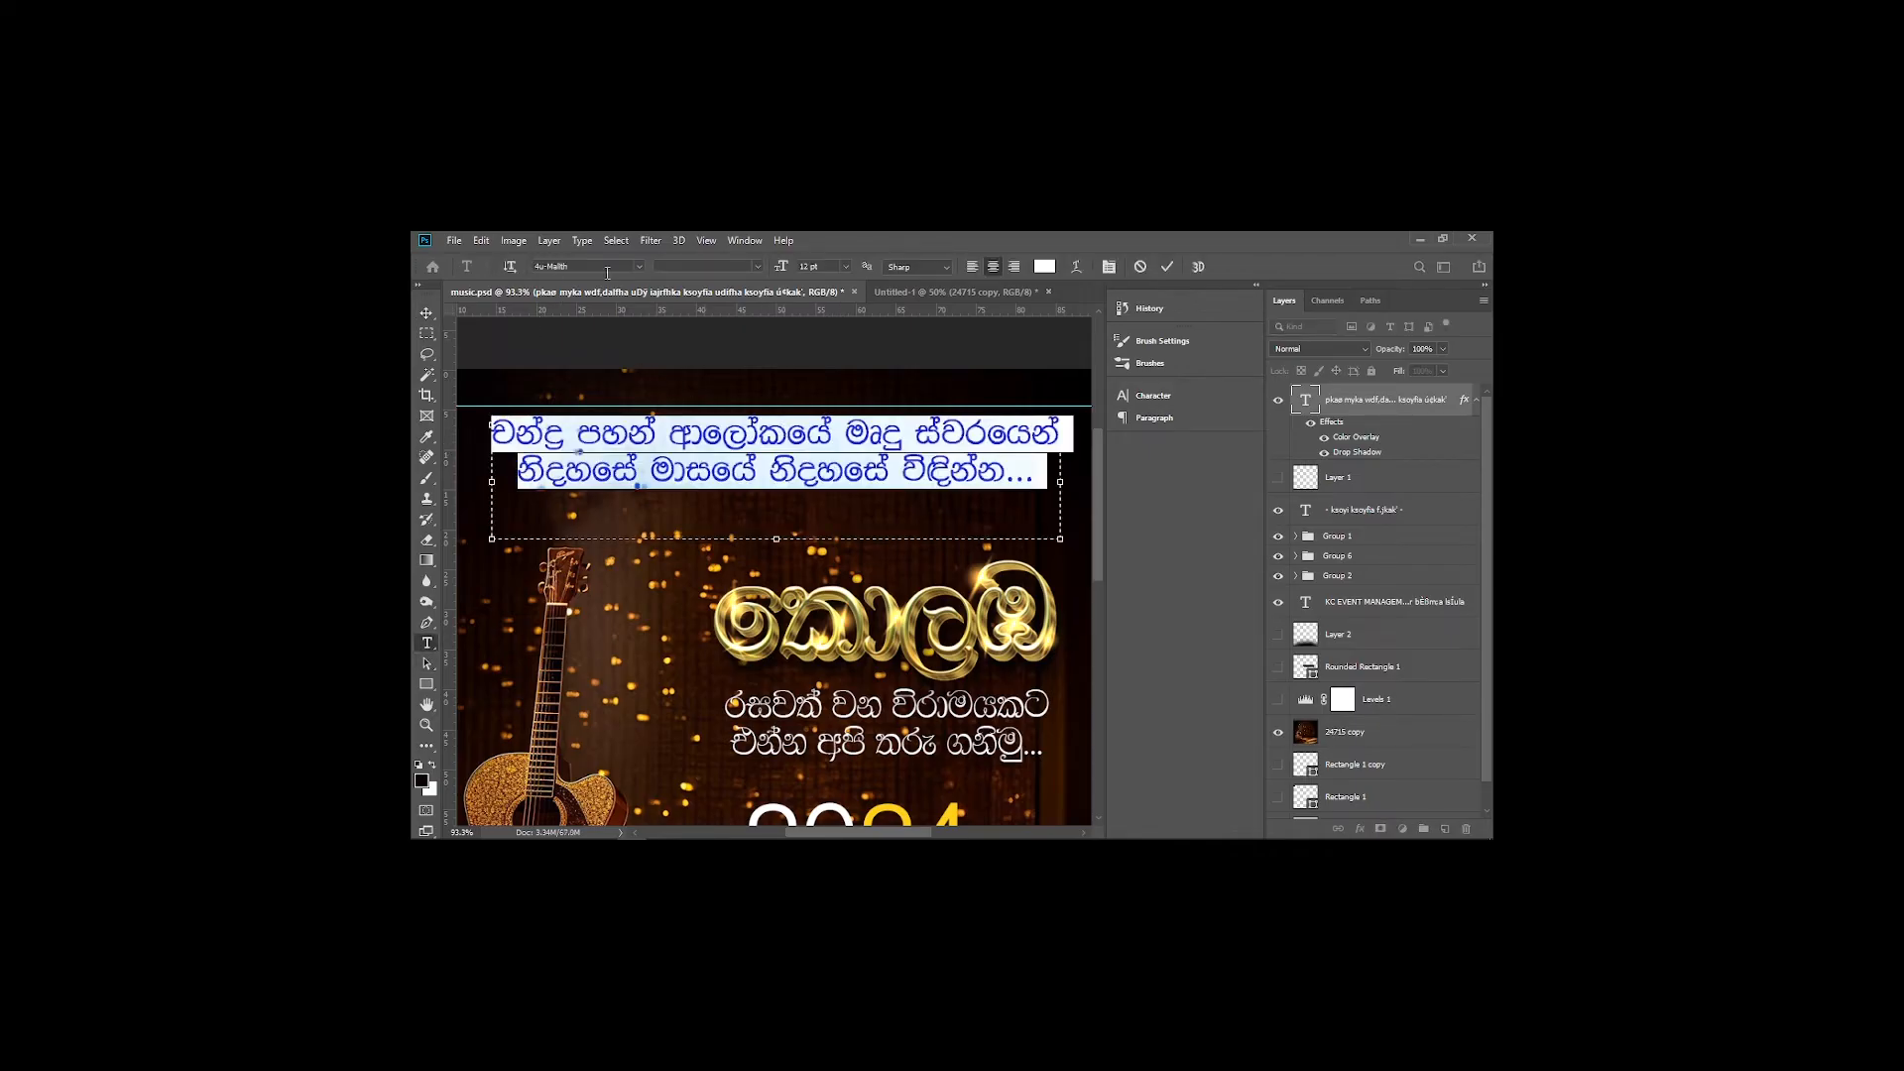
left_click(639, 266)
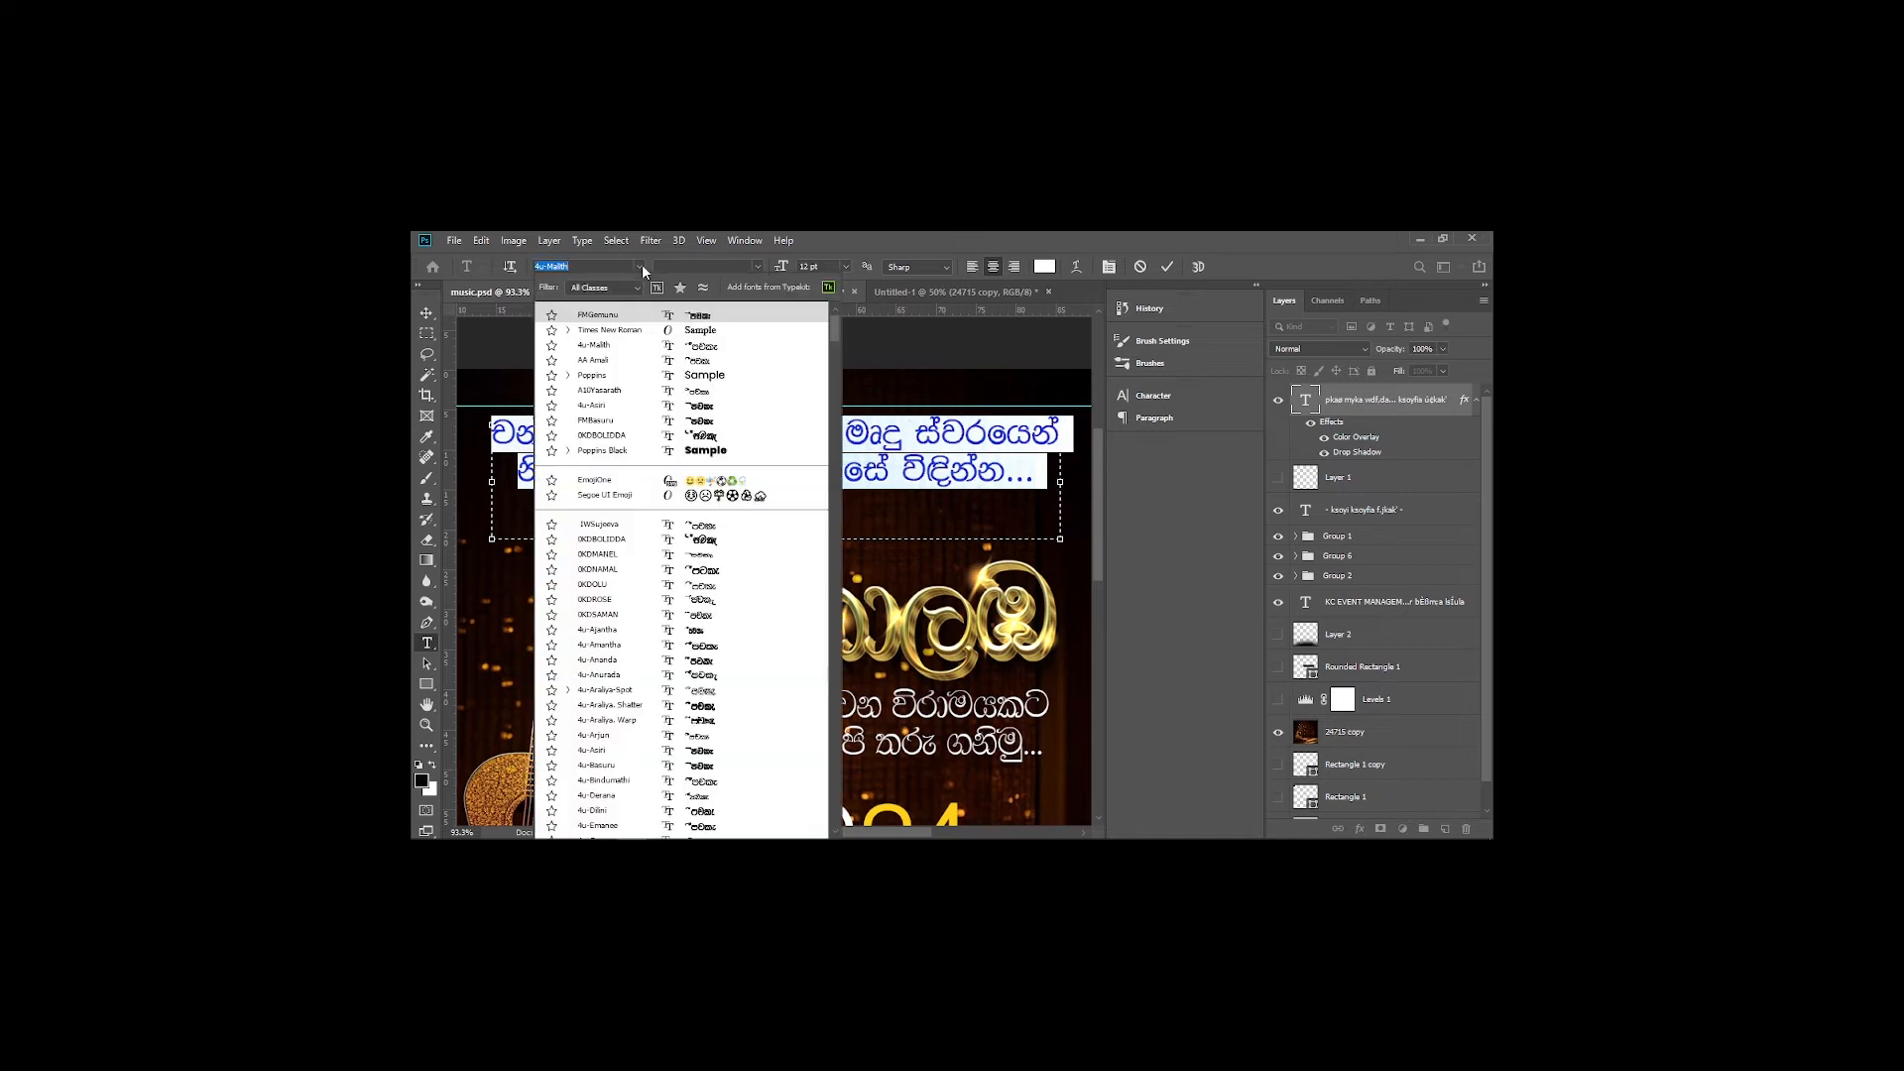
left_click(641, 266)
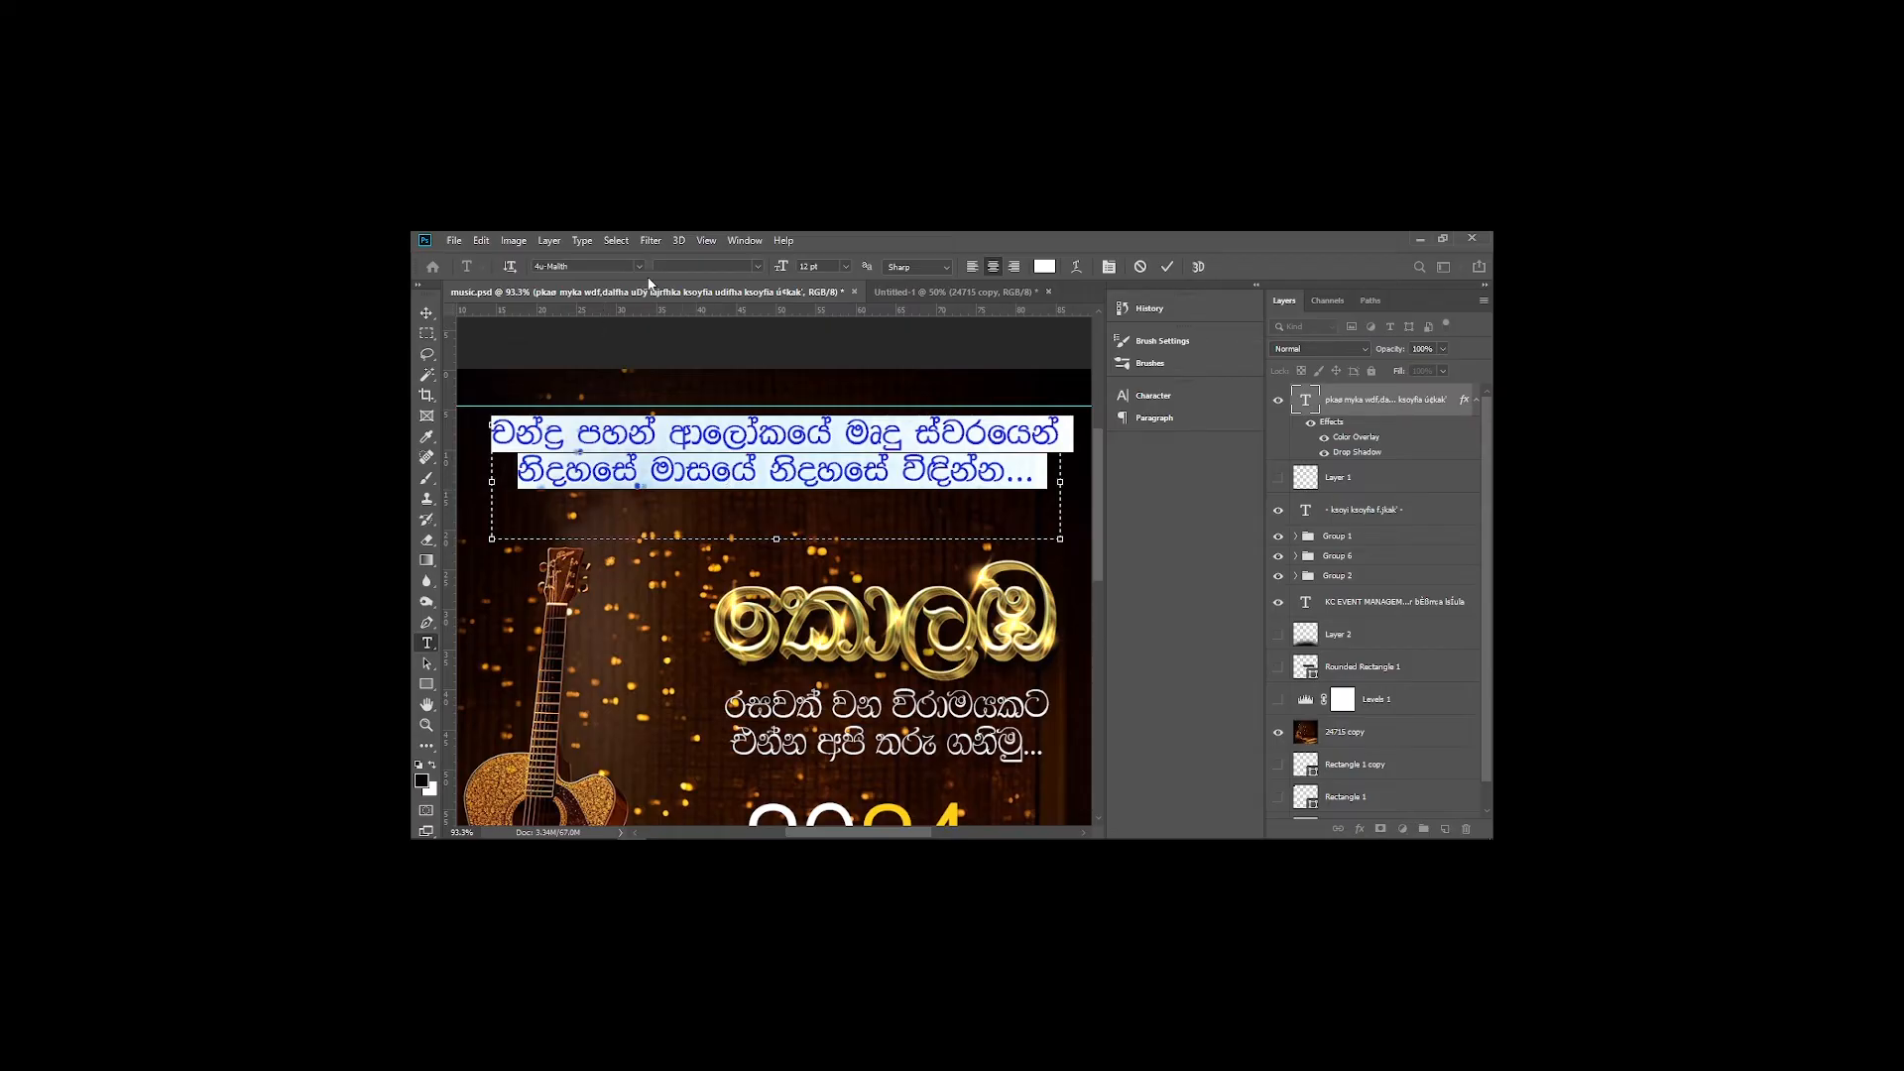
left_click(848, 266)
left_click(841, 264)
left_click(426, 312)
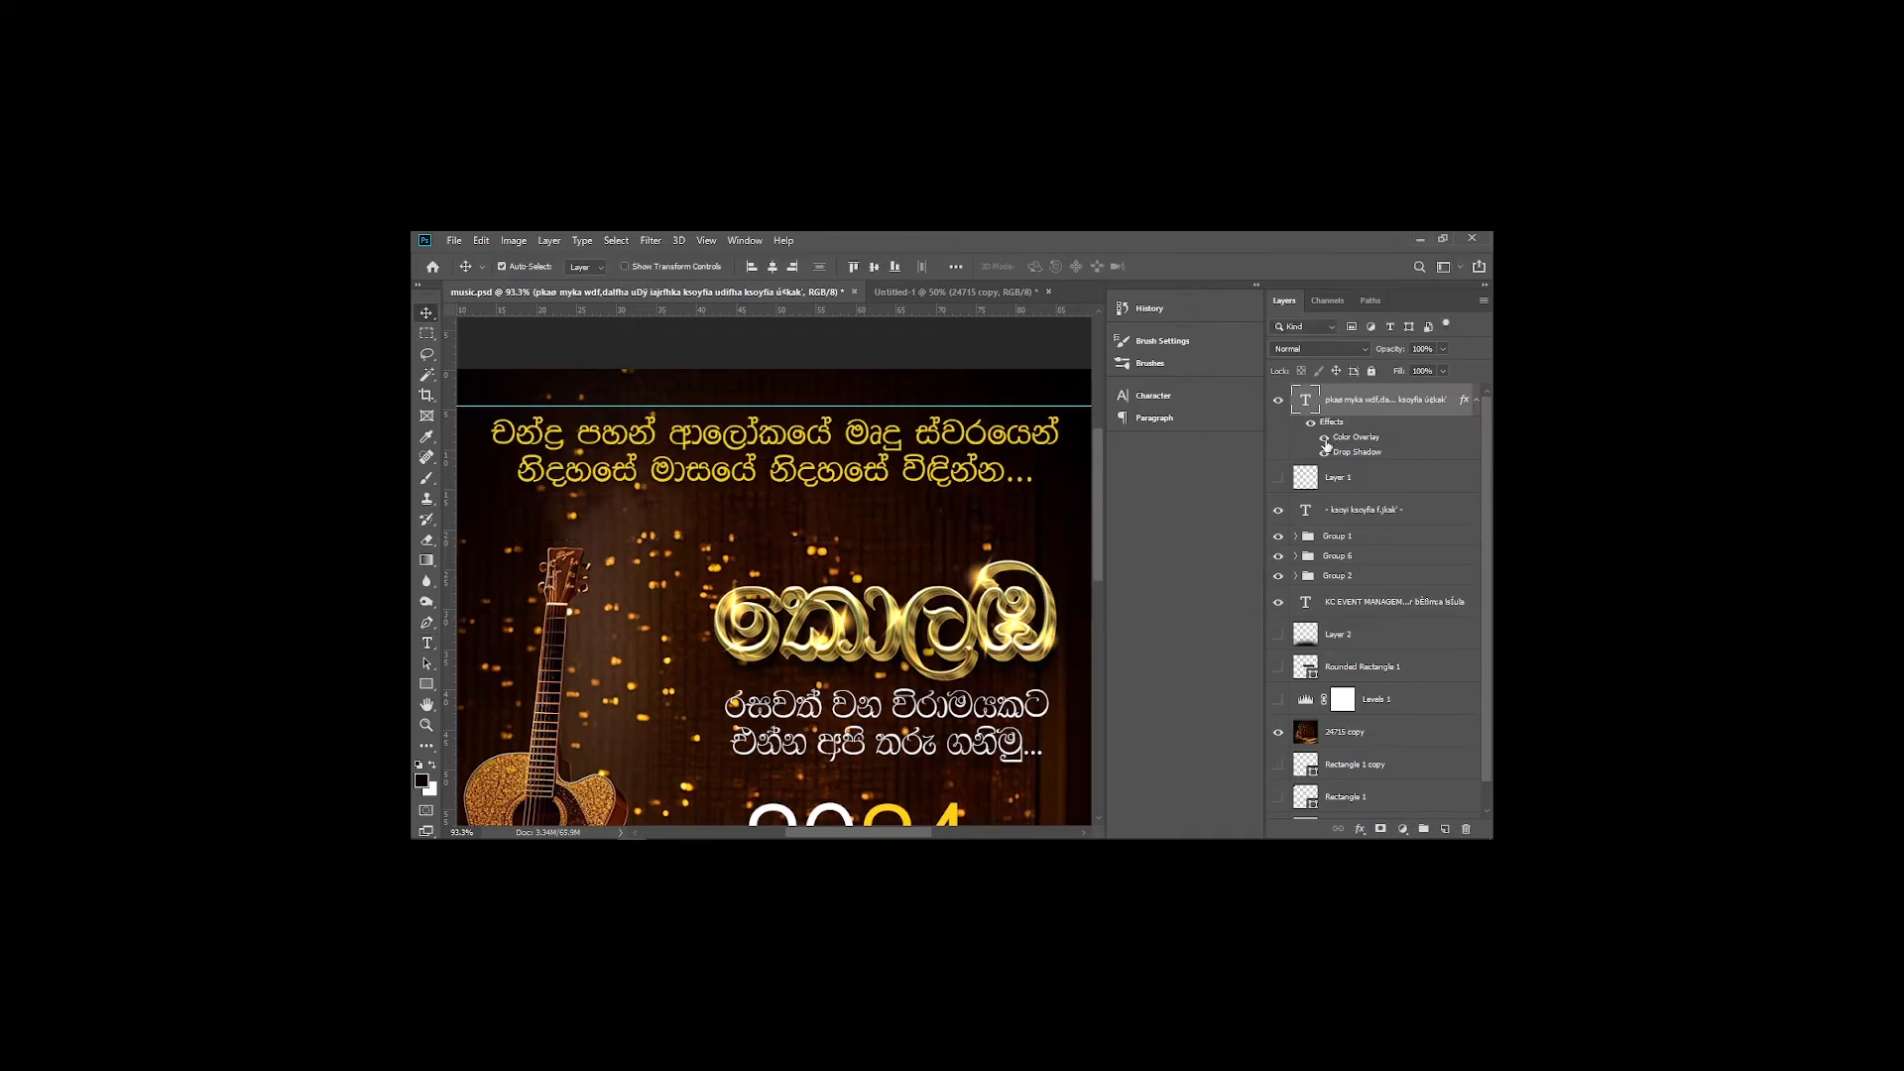
Toggle the heading's Color Overlay off and on, in the layer list and in its Layer Style settings, to compare the effect
left_click(1325, 439)
left_click(1325, 438)
double_click(1355, 438)
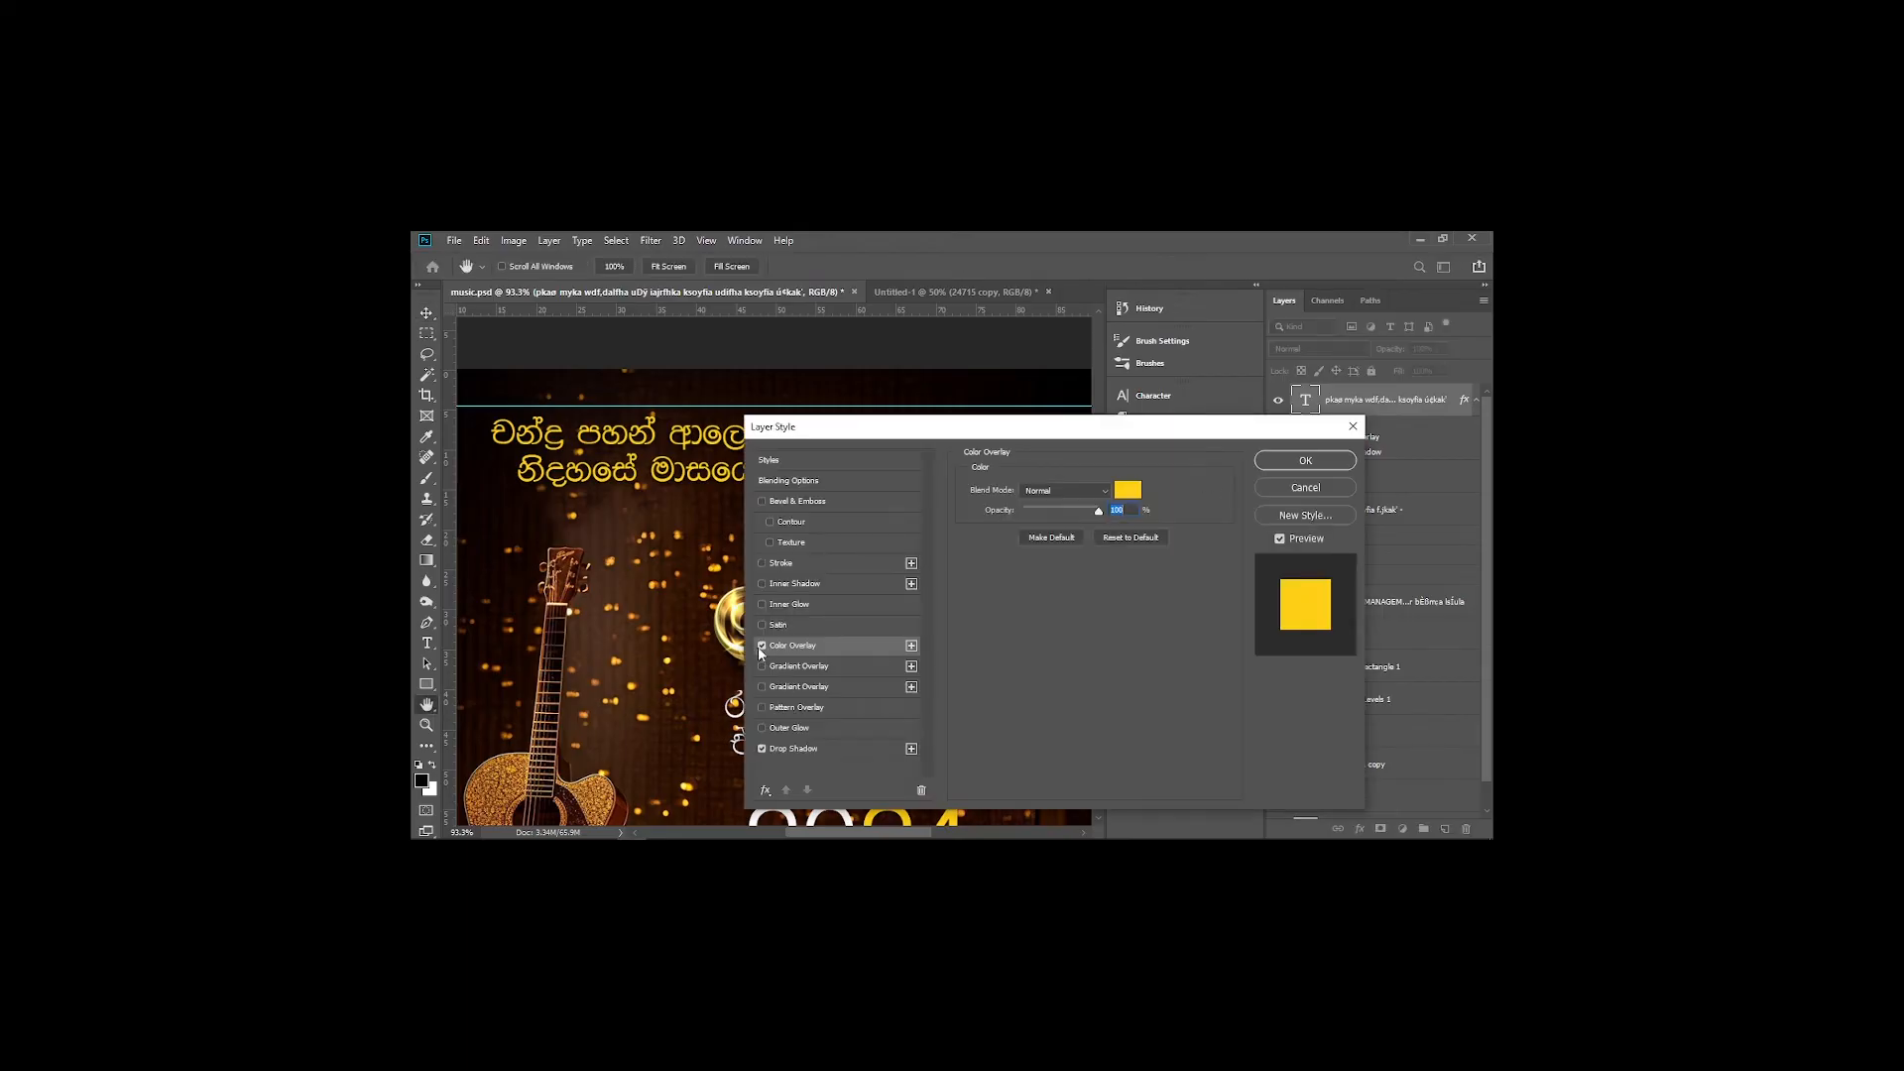
left_click(761, 647)
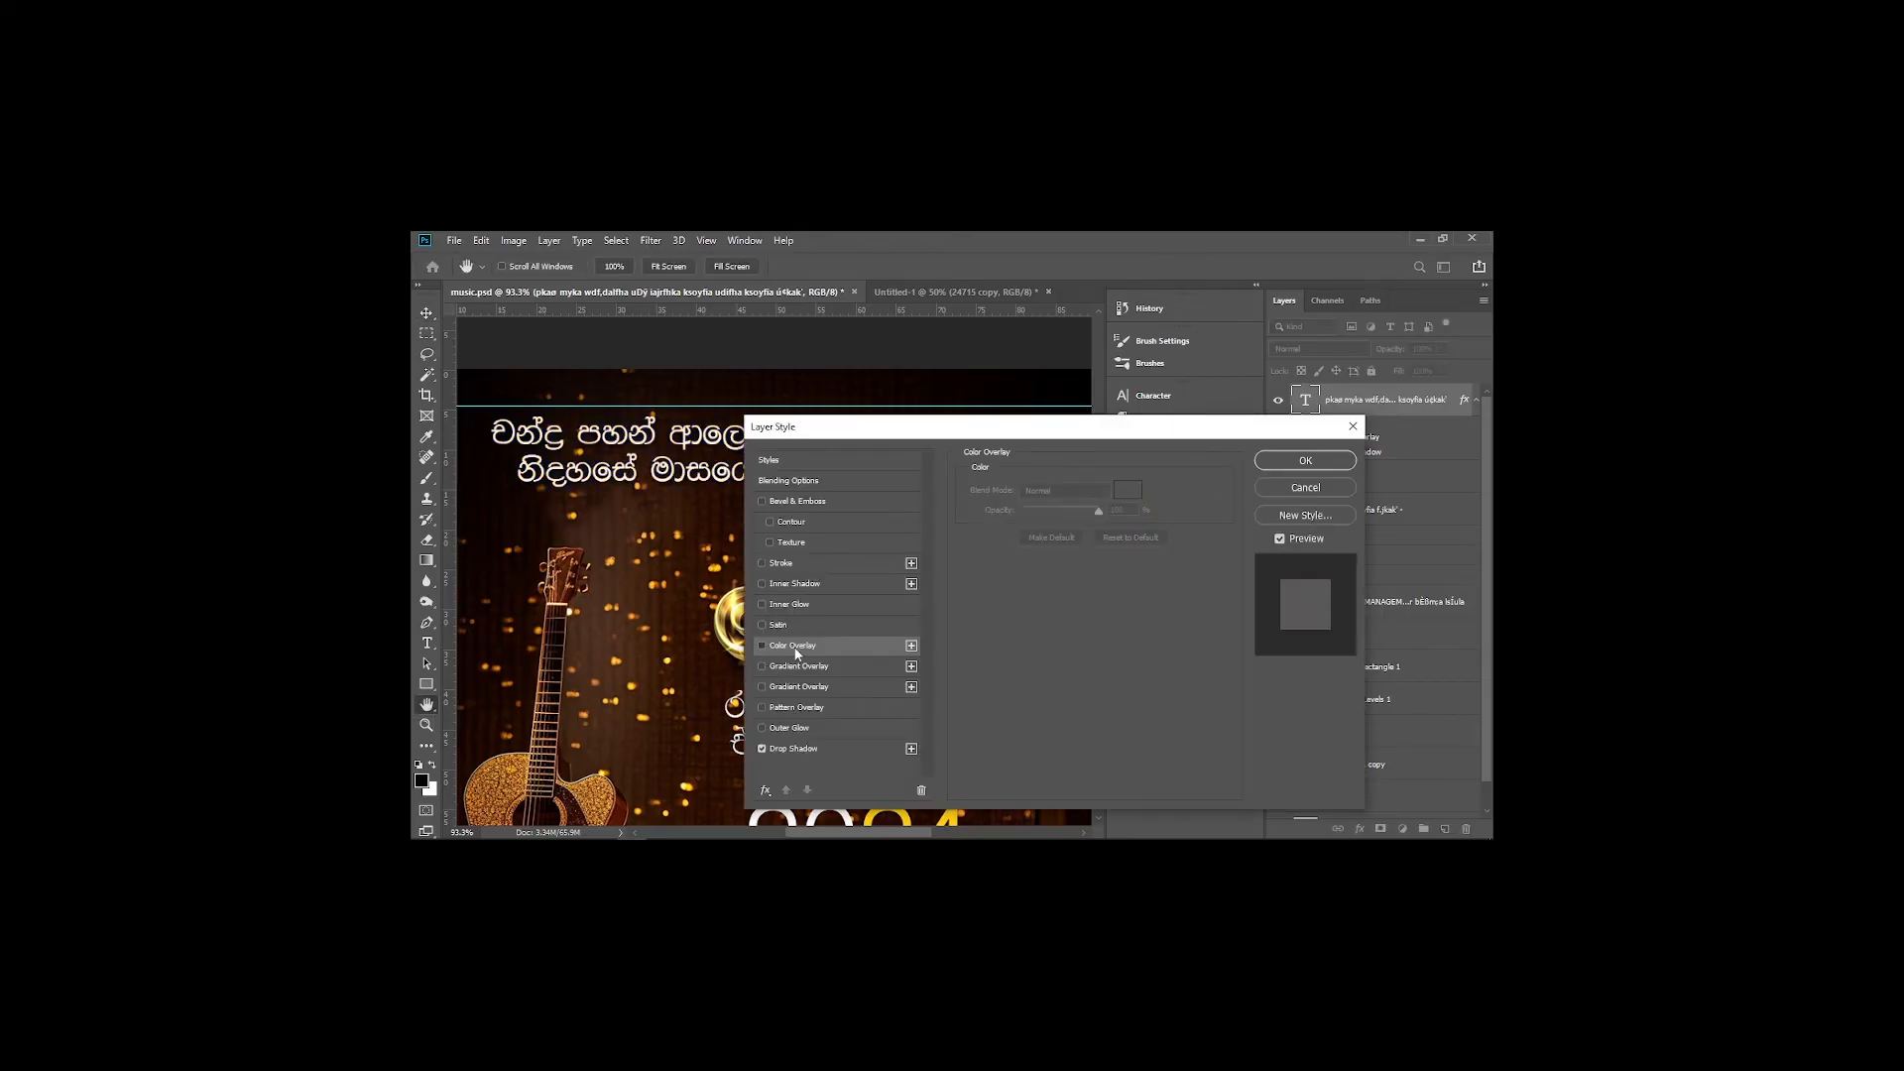
left_click(794, 647)
Sample yellow ffd417 from the artwork as the heading's overlay color, review the Drop Shadow settings and apply the layer style
left_click(1127, 490)
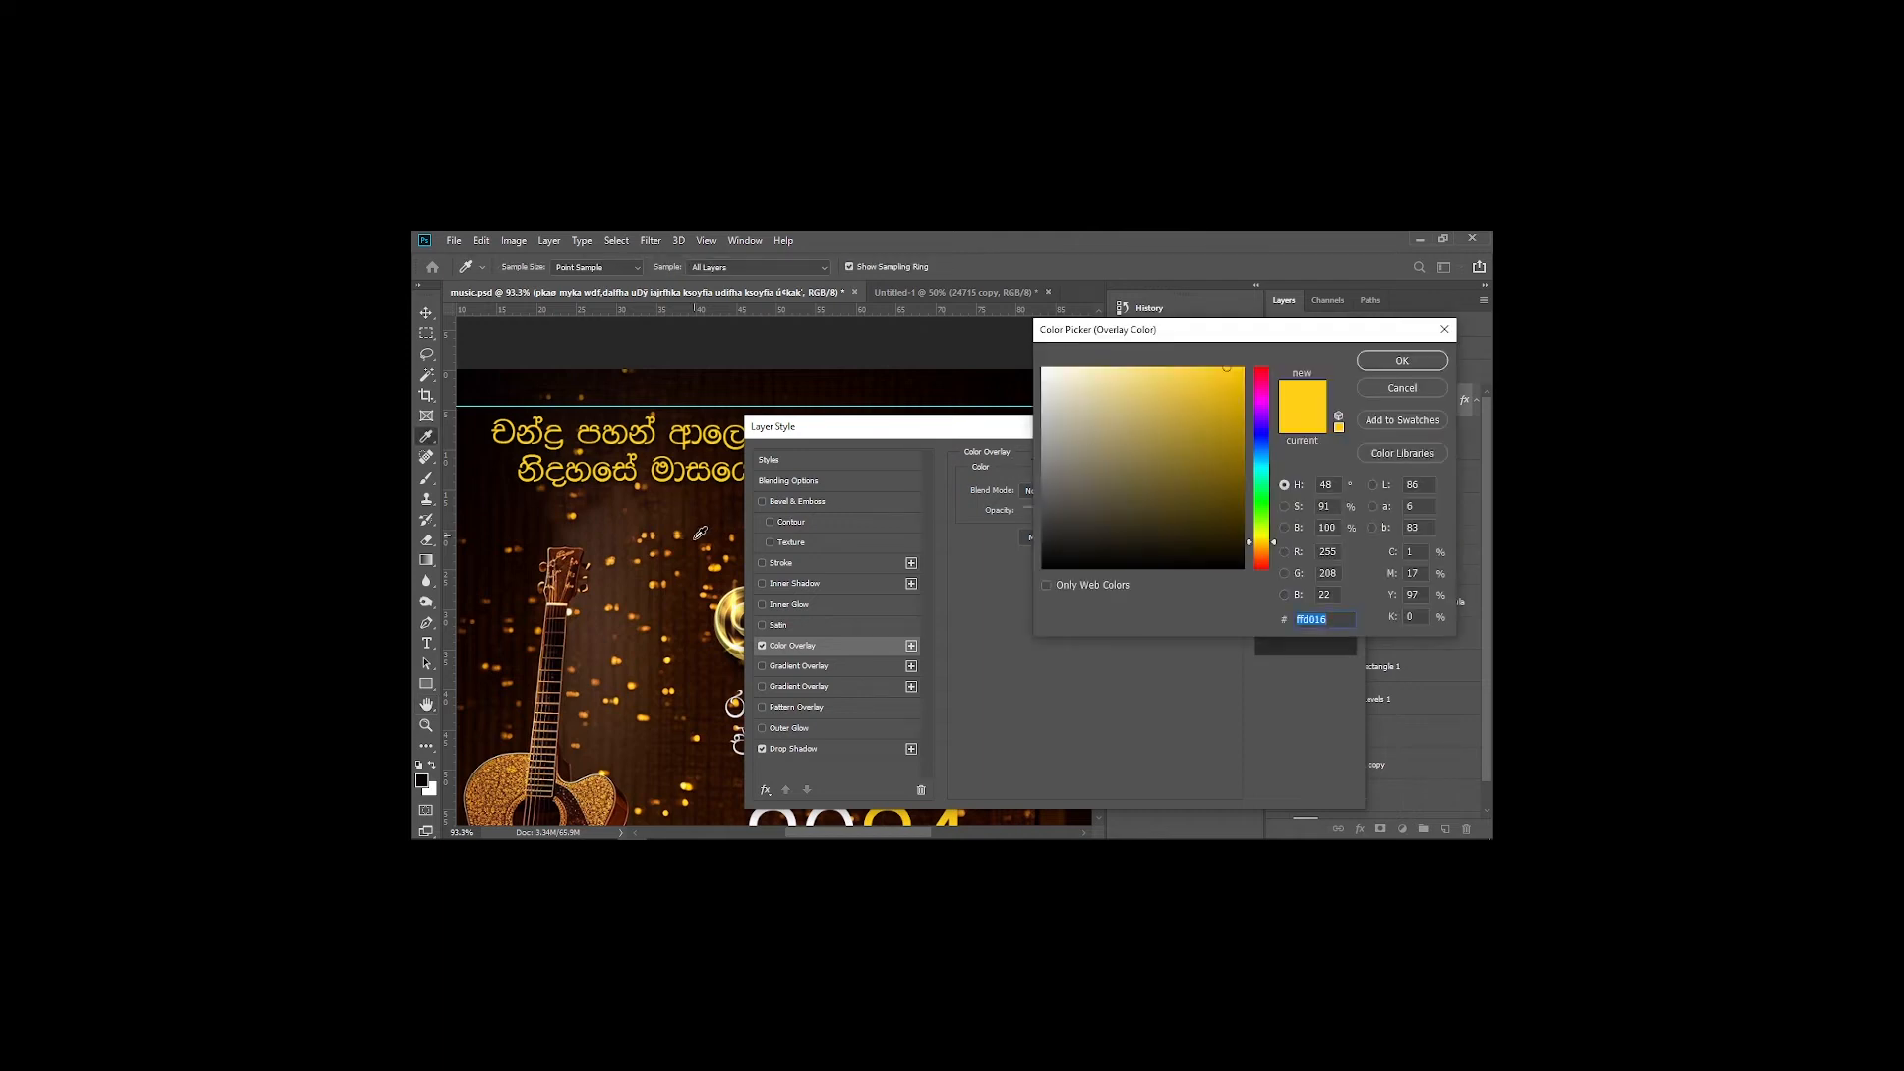
left_click(656, 581)
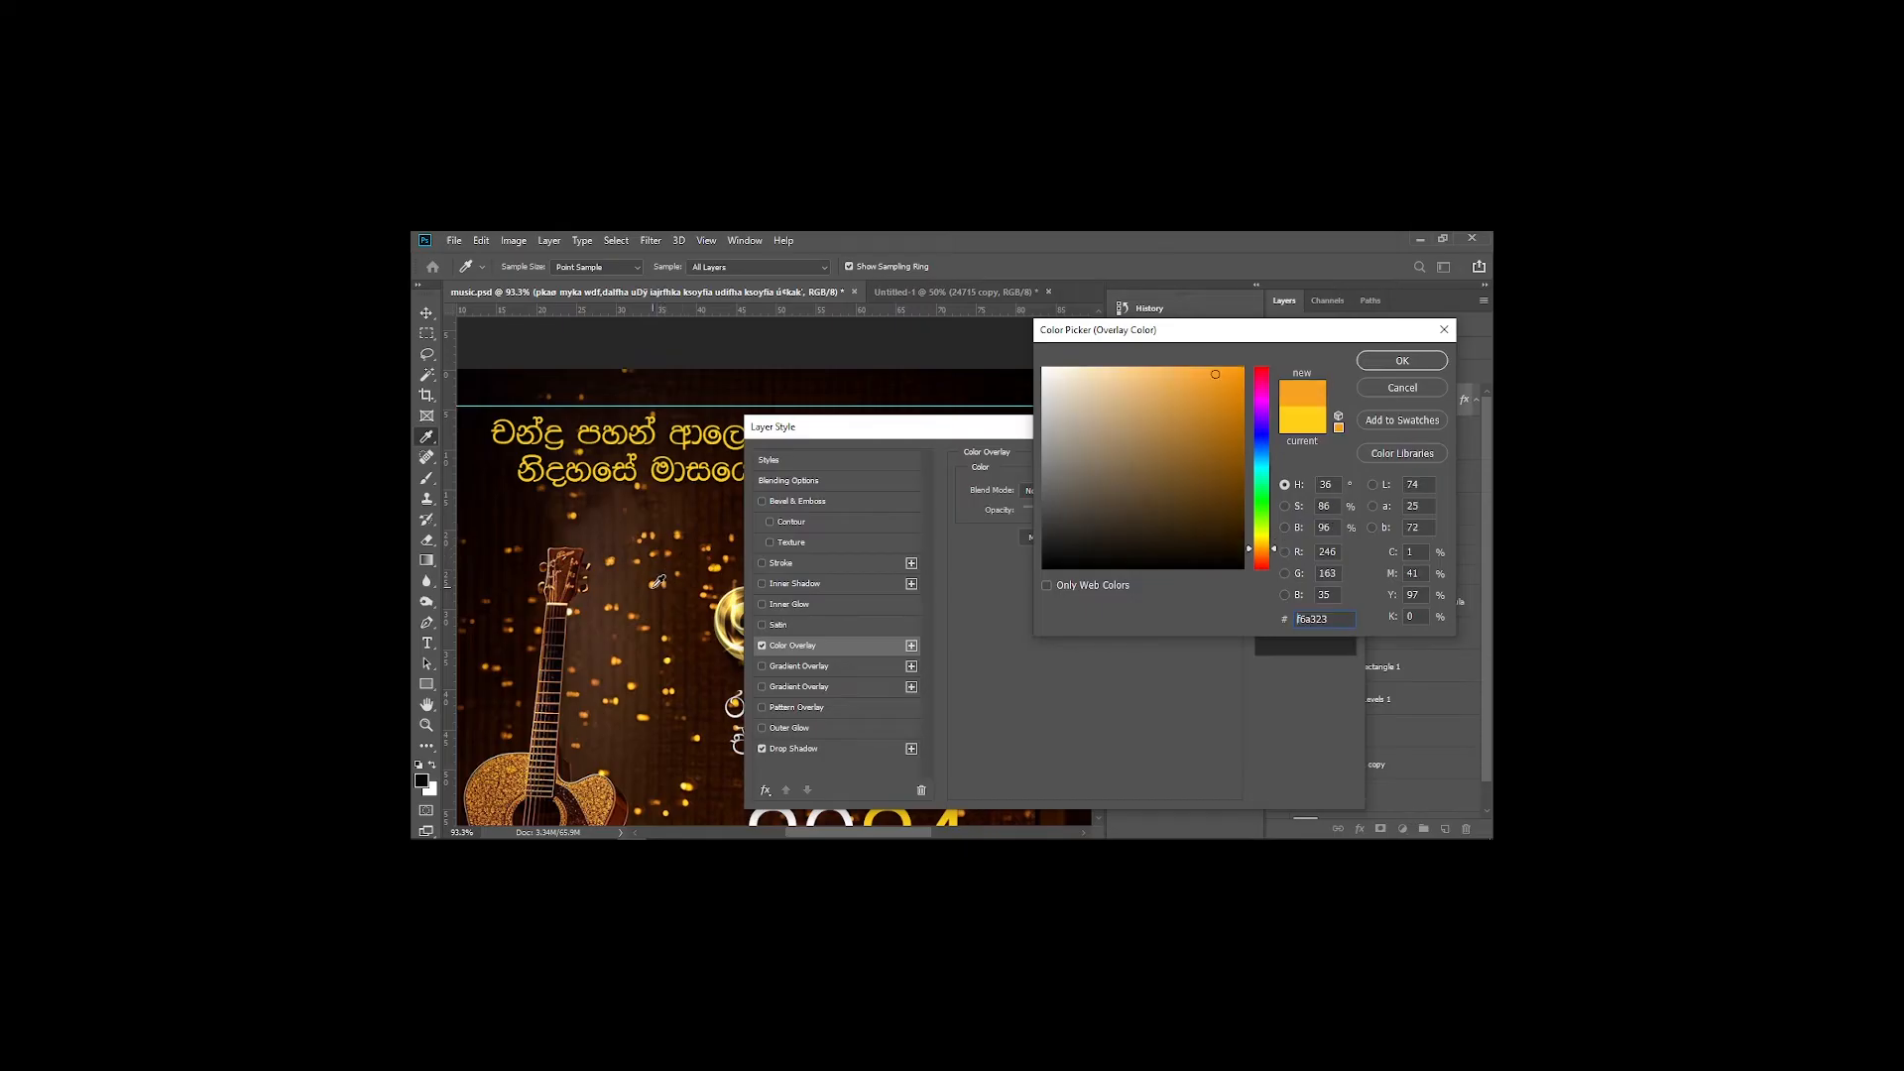
left_click(721, 566)
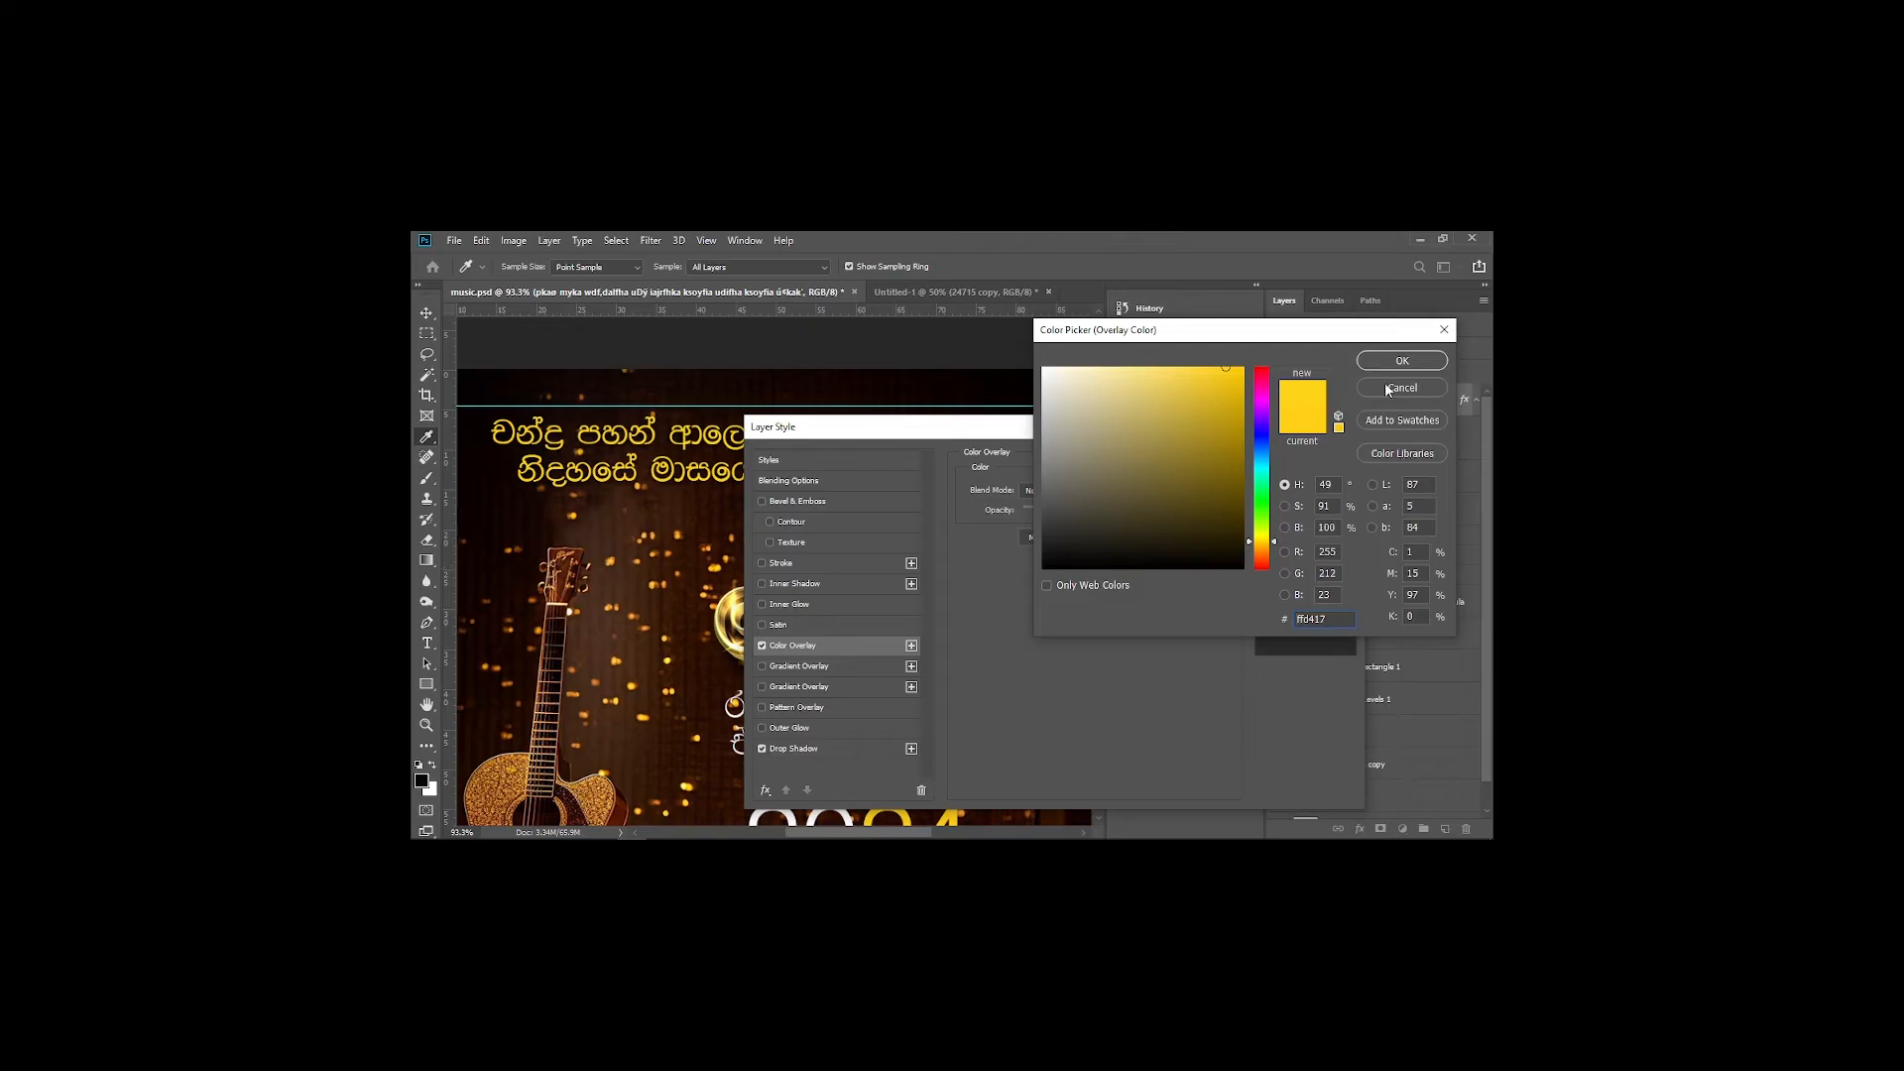
left_click(1402, 360)
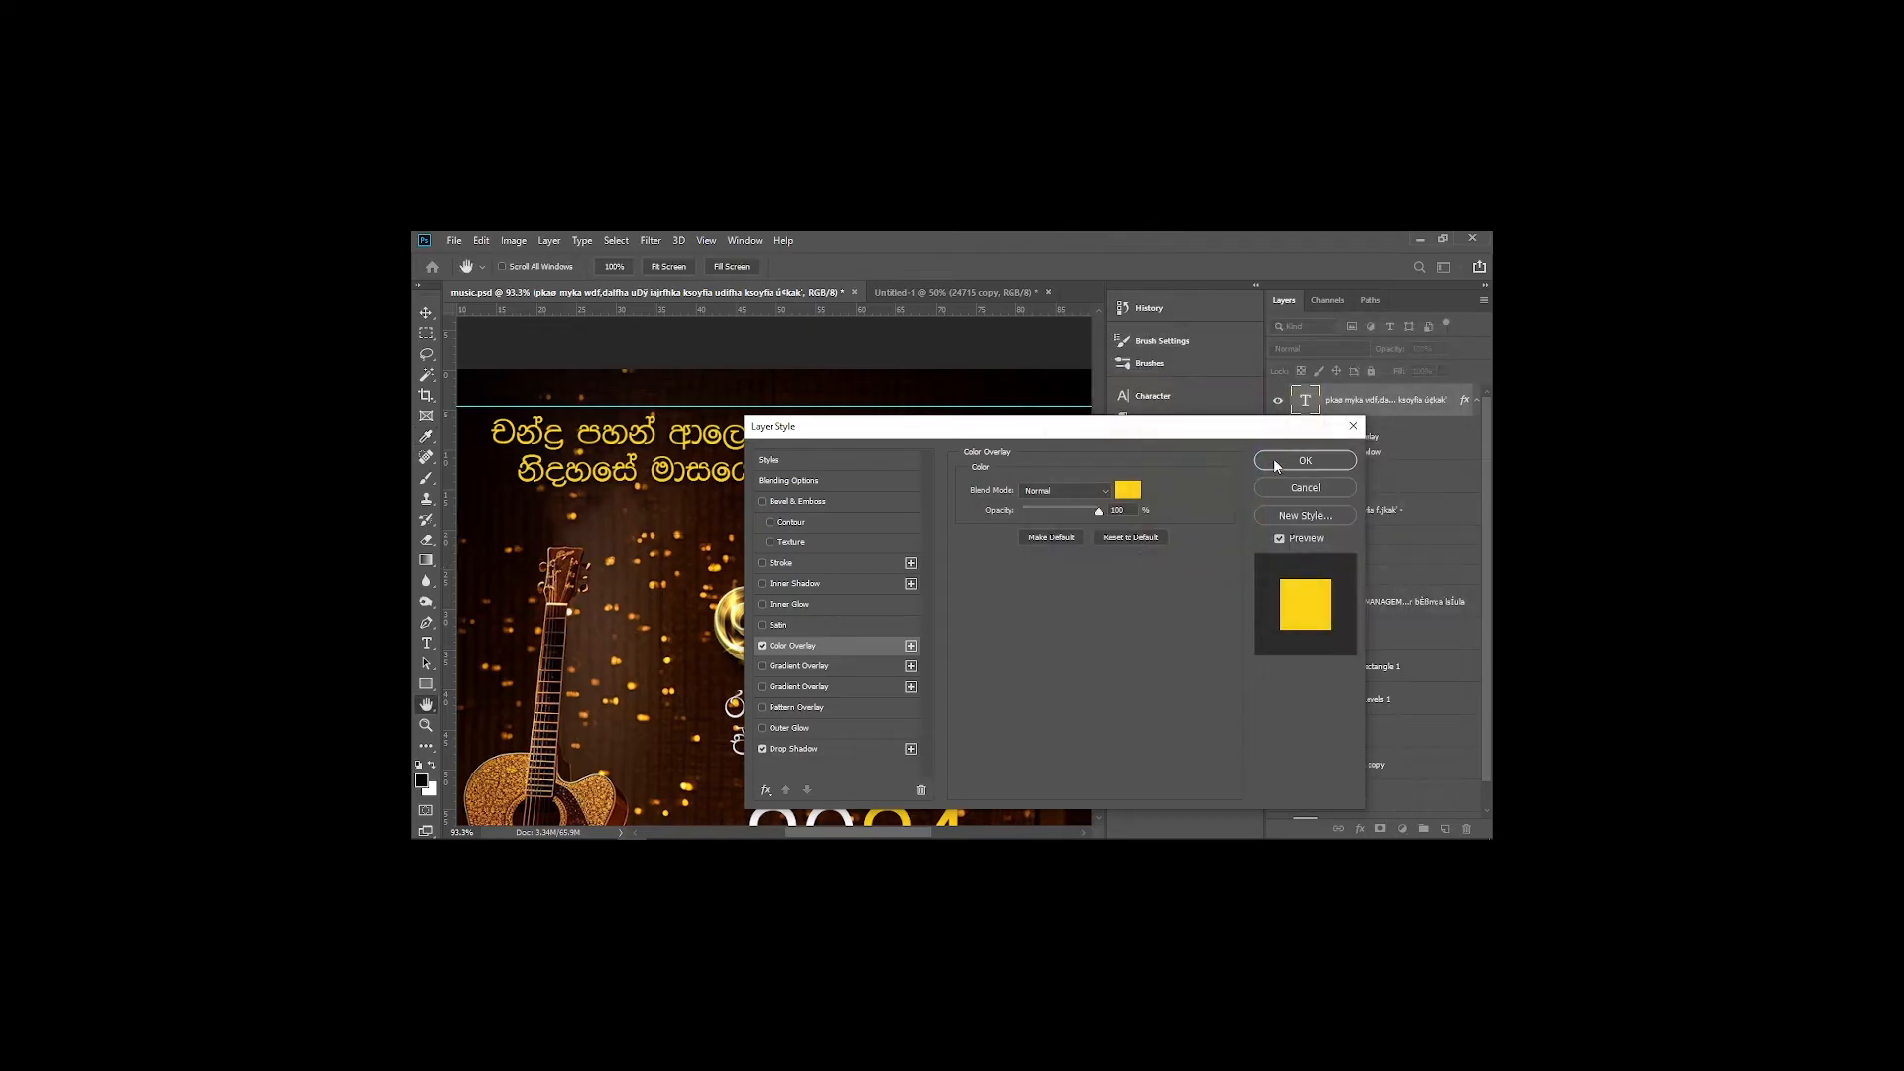
left_click(799, 747)
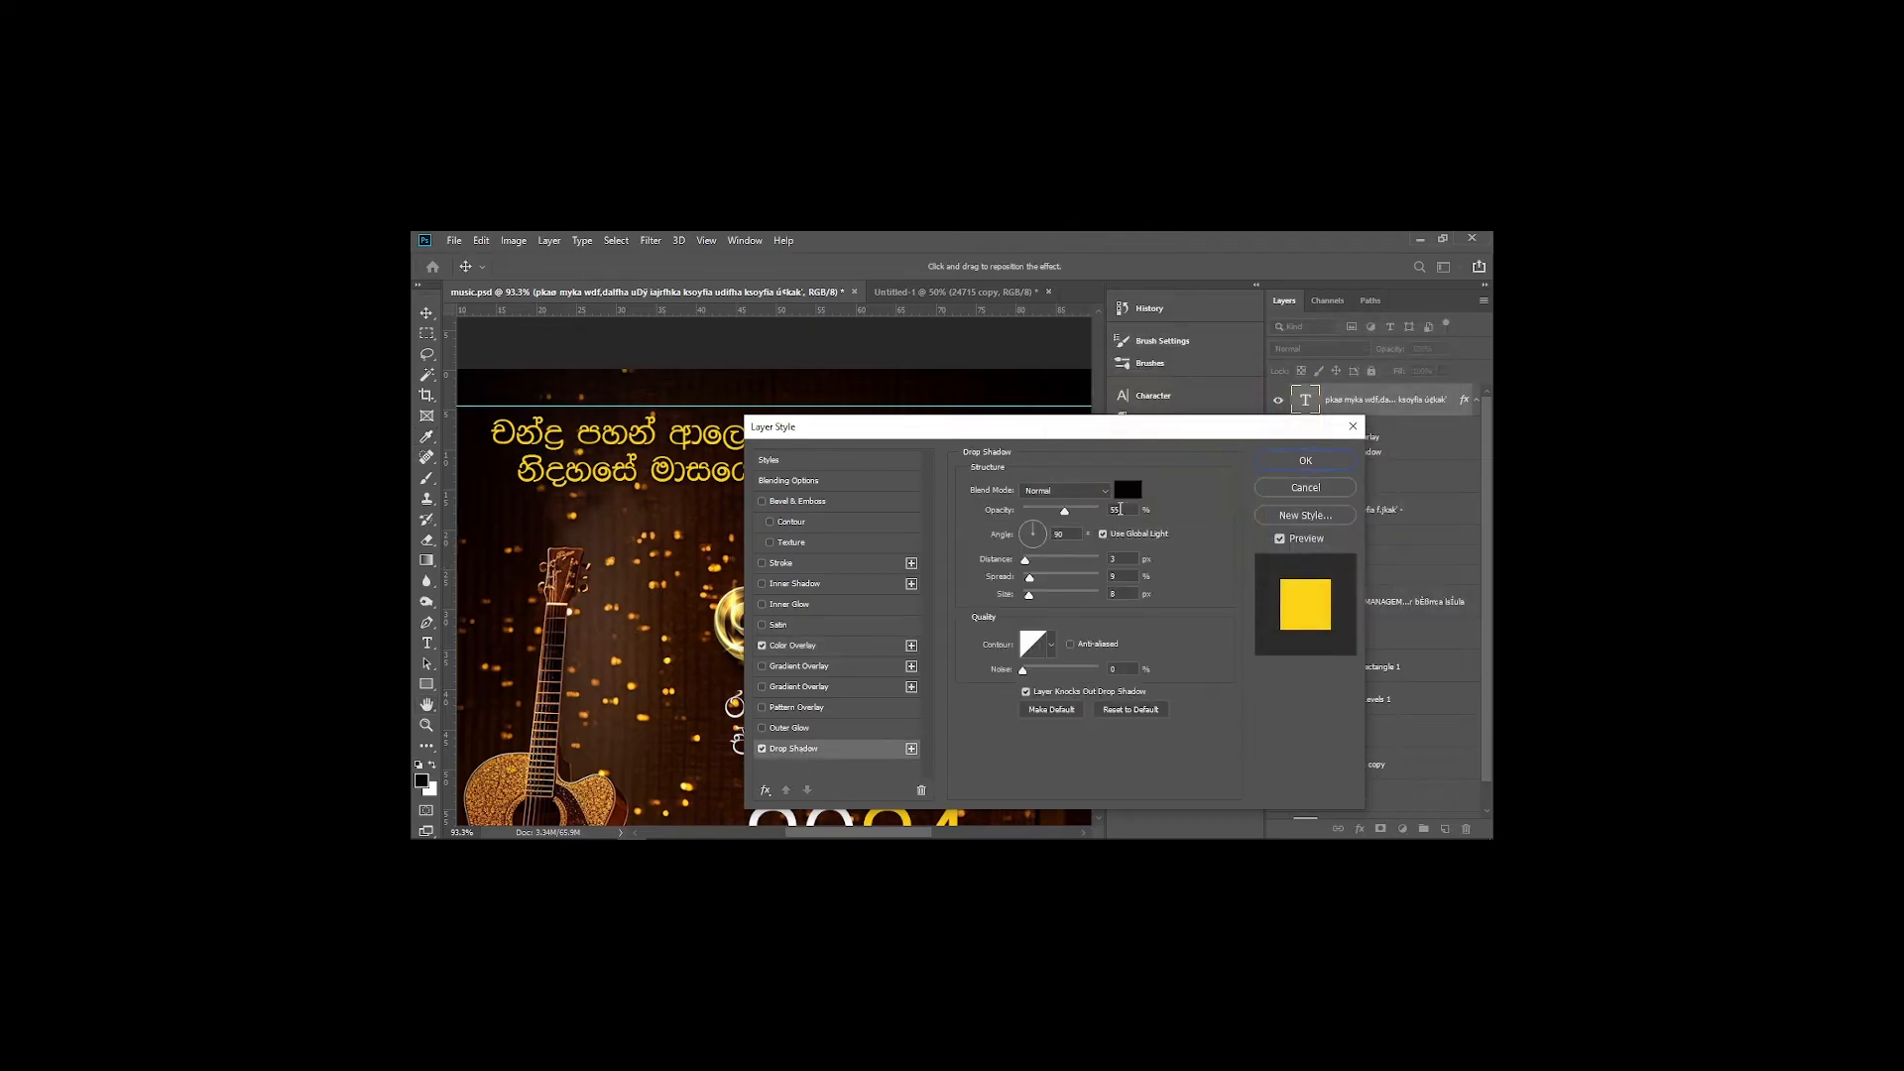
left_click(1305, 461)
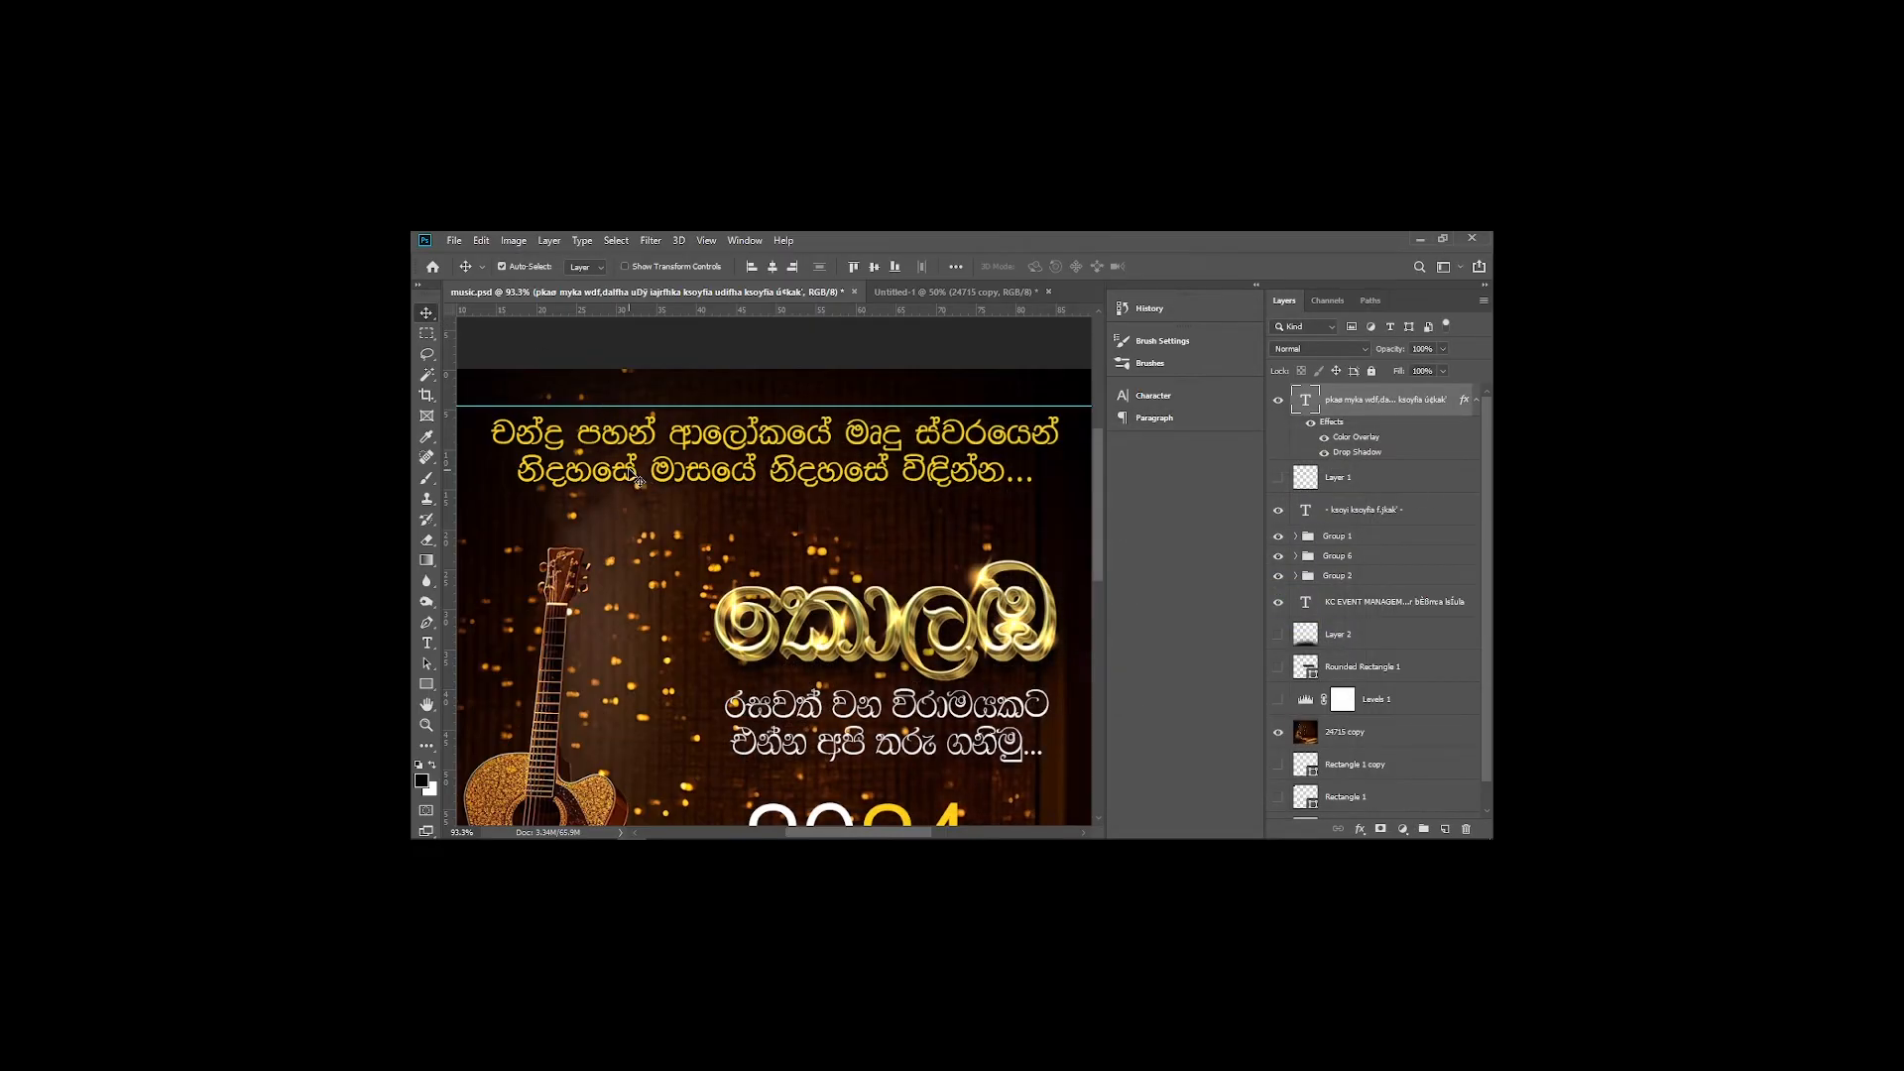
Copy the yellow two-line Sinhala heading into the upper part of the Untitled-1 design, and bring music.psd's gold title into view
left_click_drag(636, 479, 739, 415)
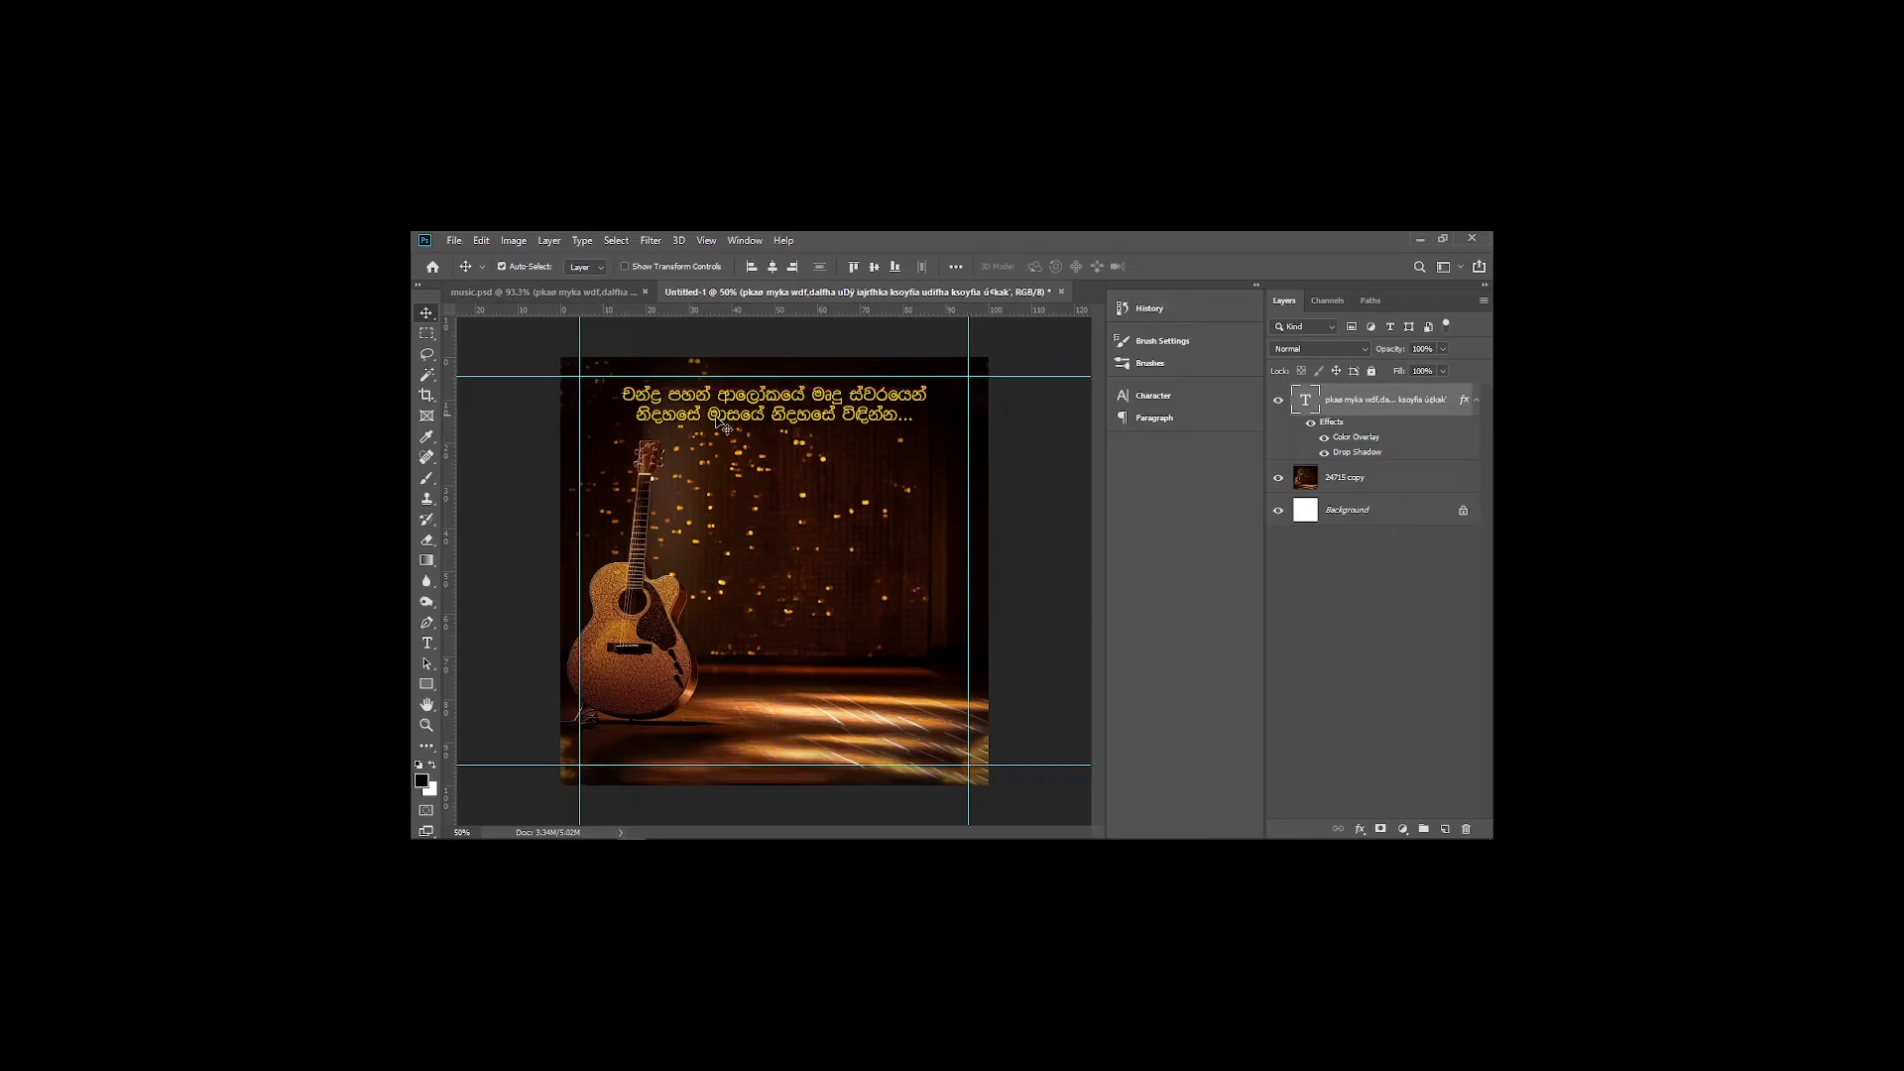
left_click(579, 298)
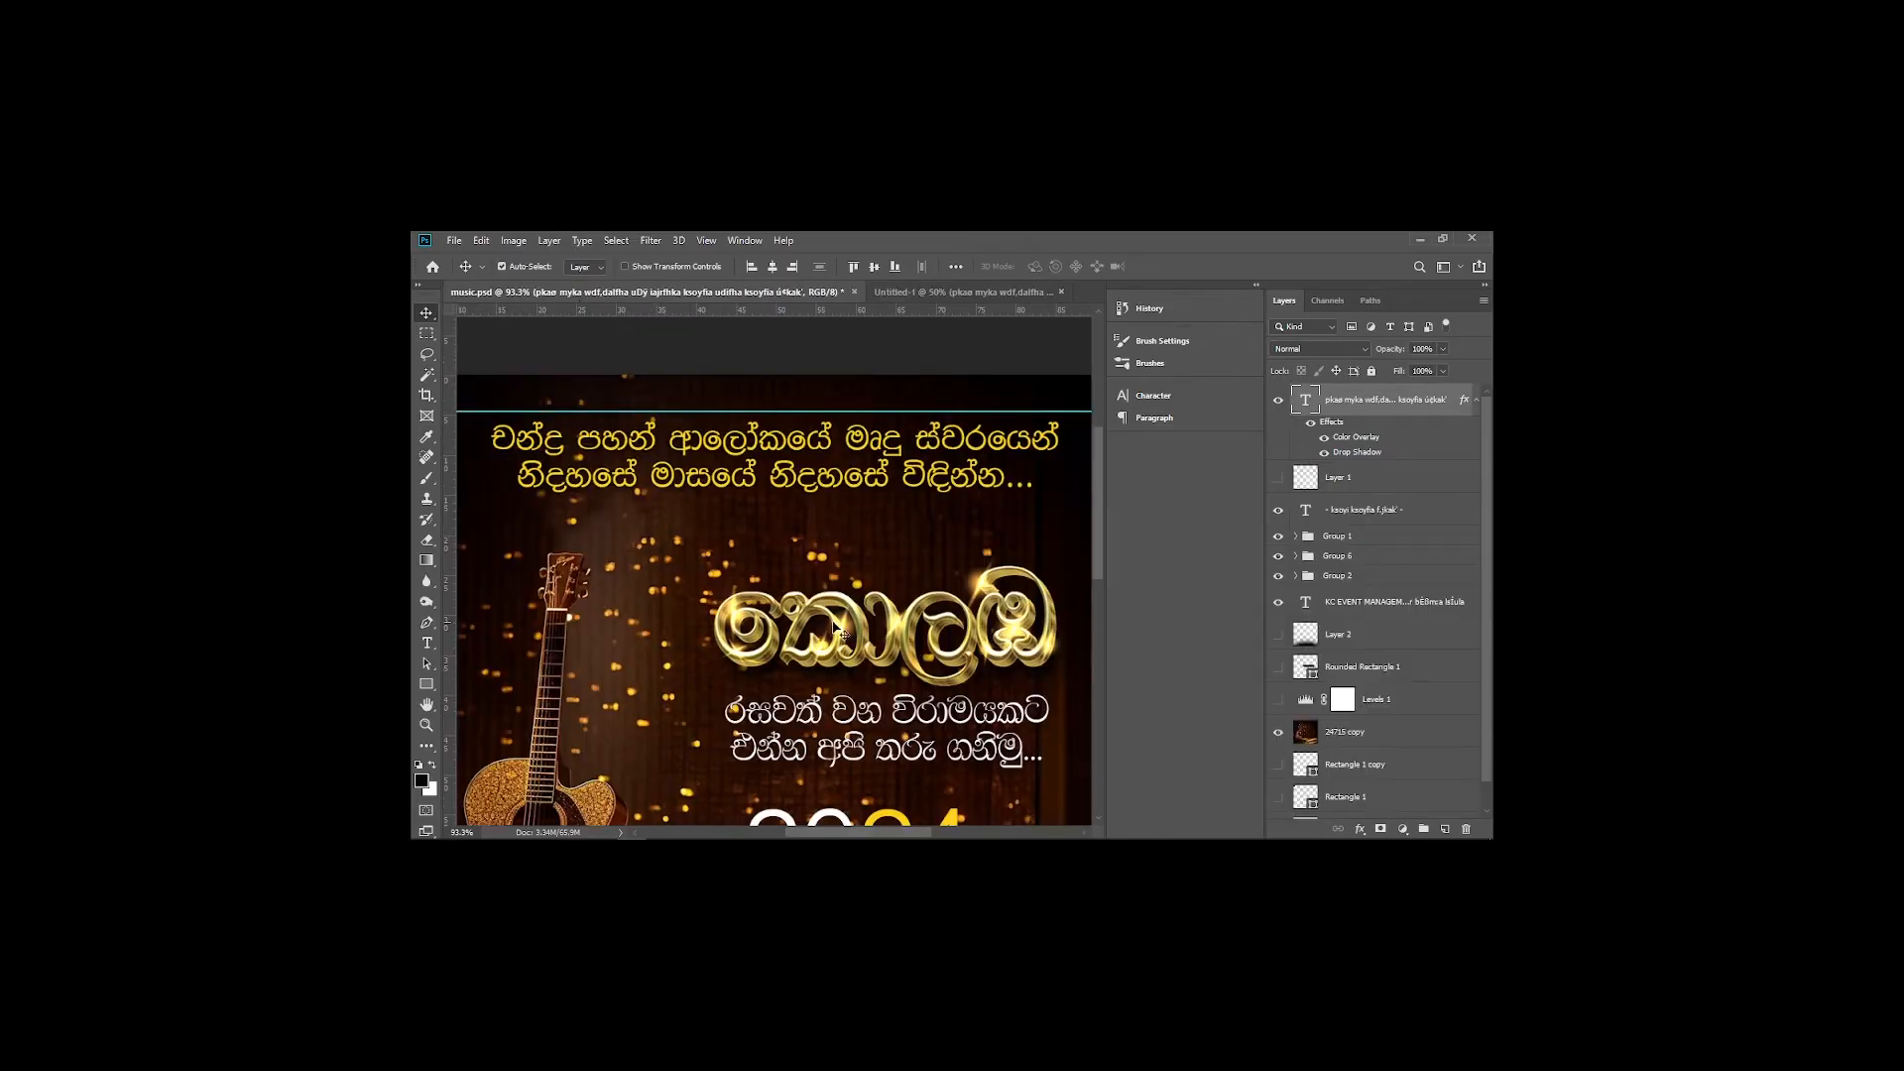
left_click_drag(833, 634, 764, 563)
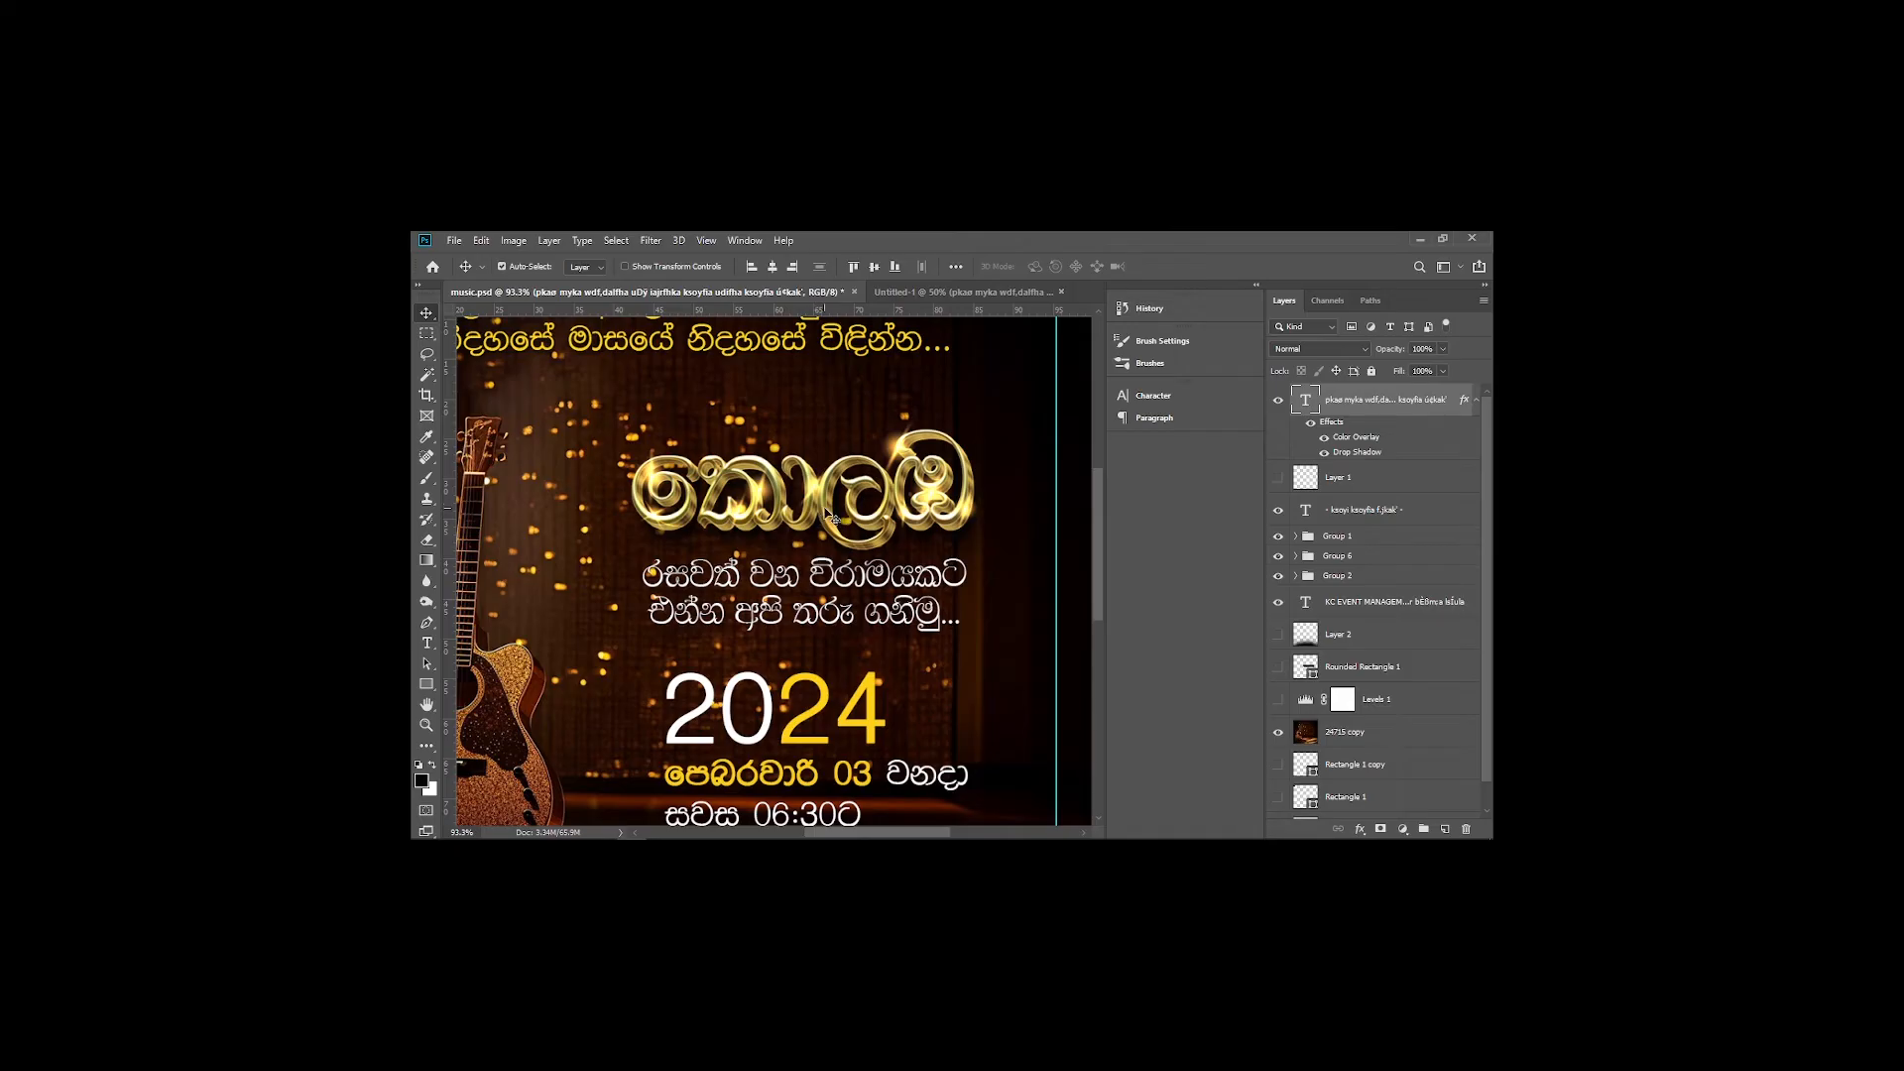
Switch to Chrome and search Freepik for "golden text effect" with the asset type set to PSD, closing the advertising pop-up
left_click(545, 828)
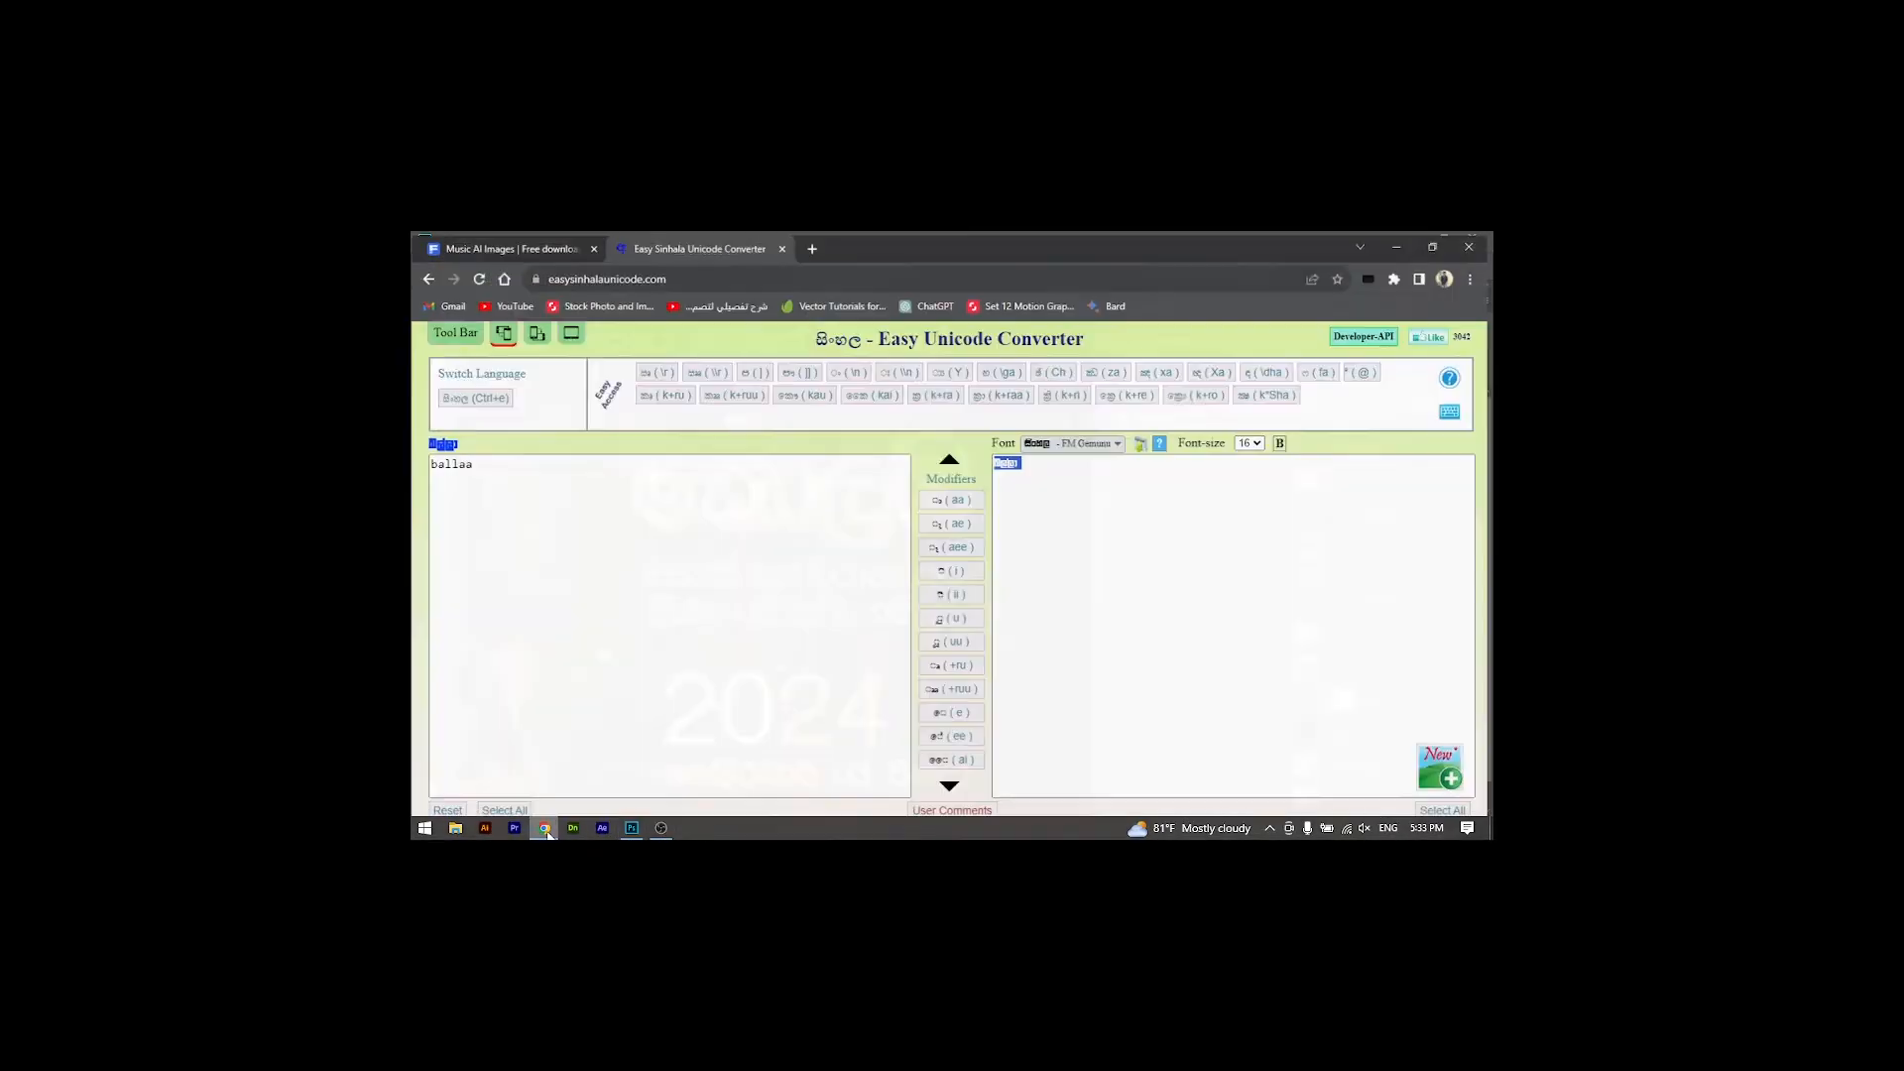
key("ctrl+Tab")
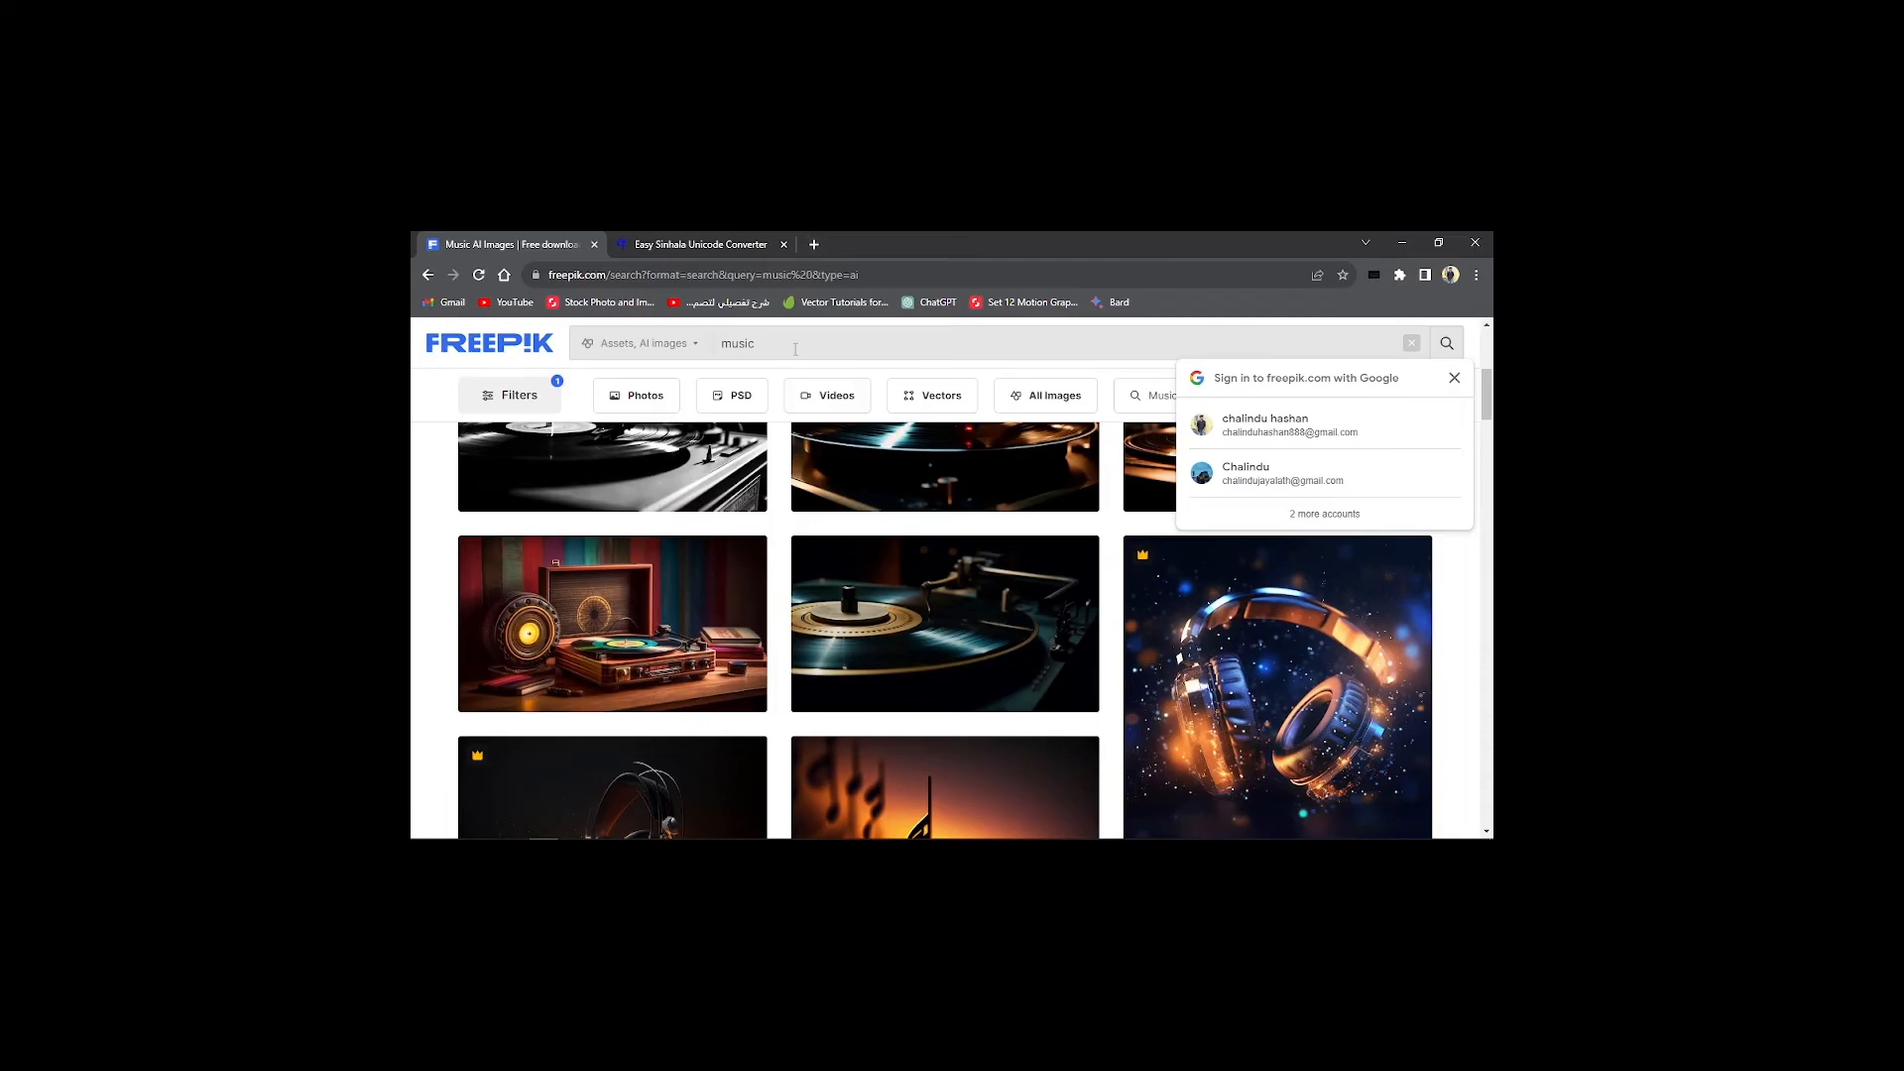
left_click(690, 349)
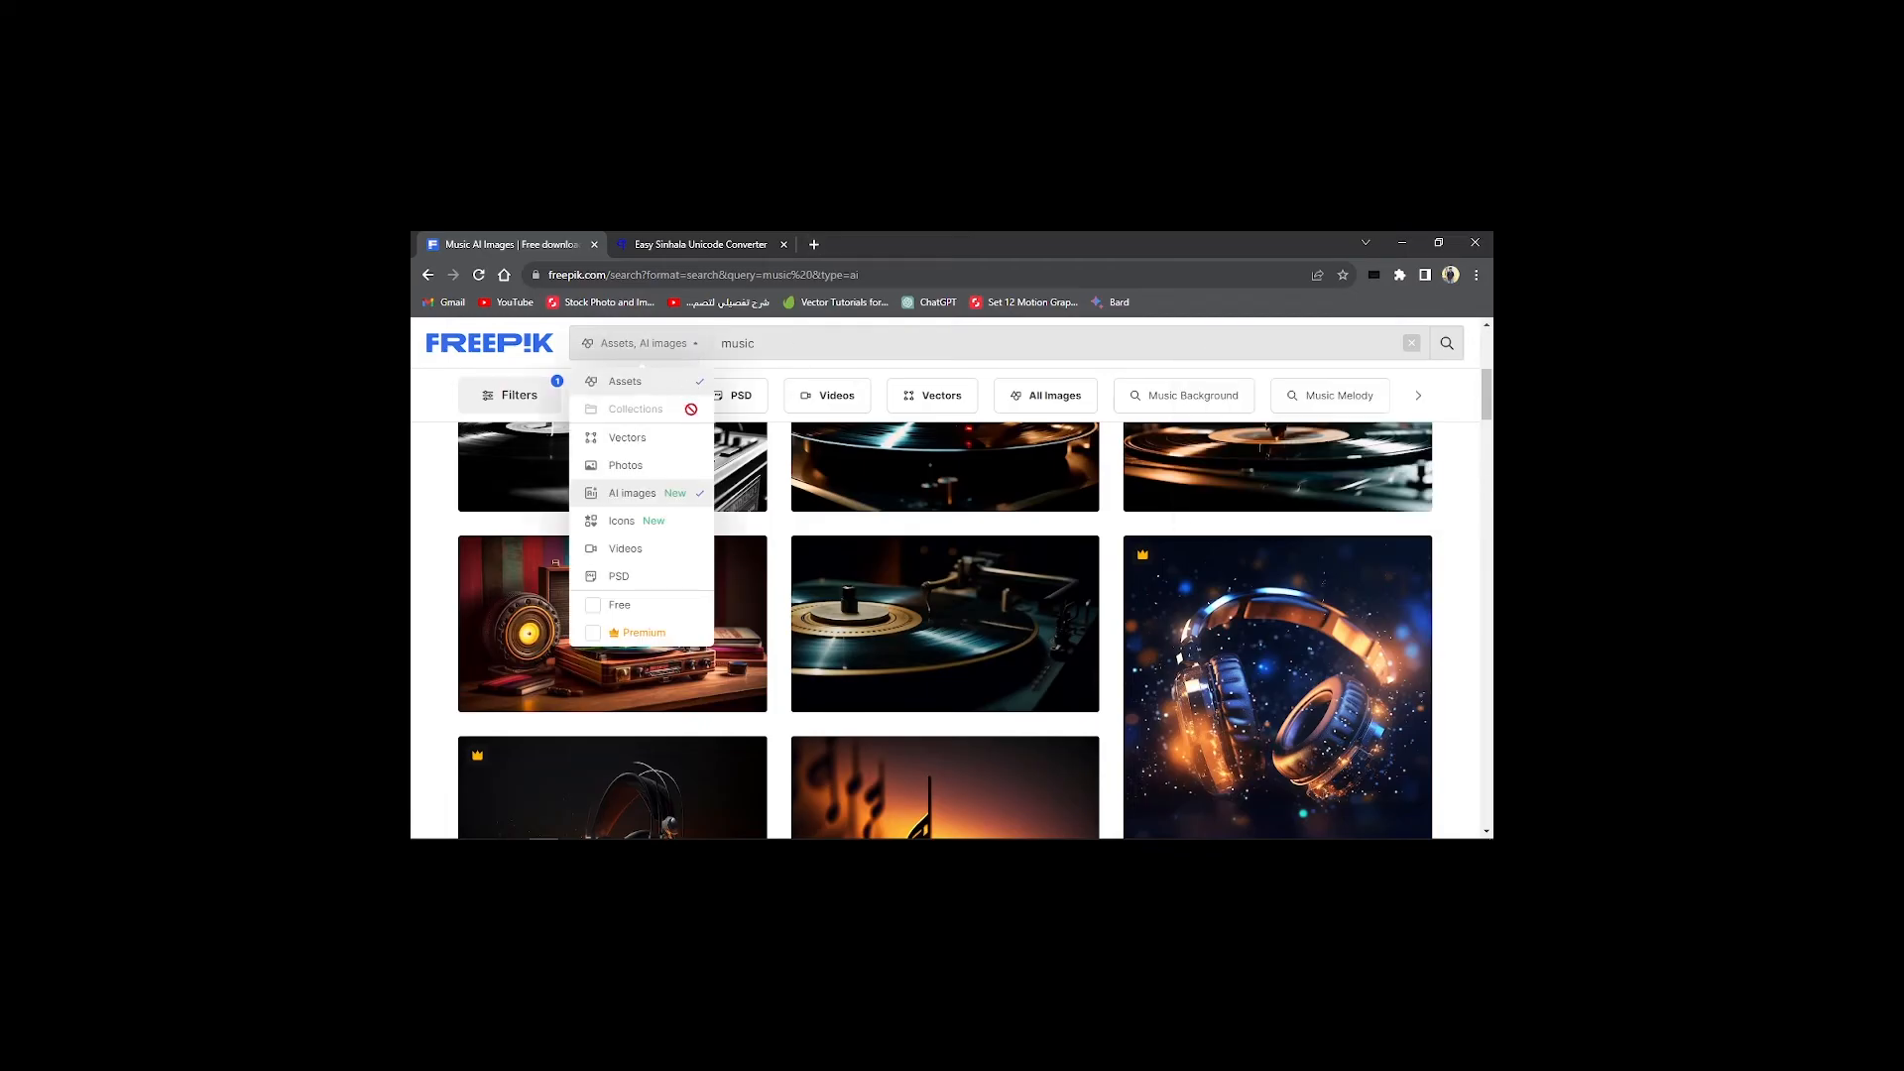
left_click(624, 581)
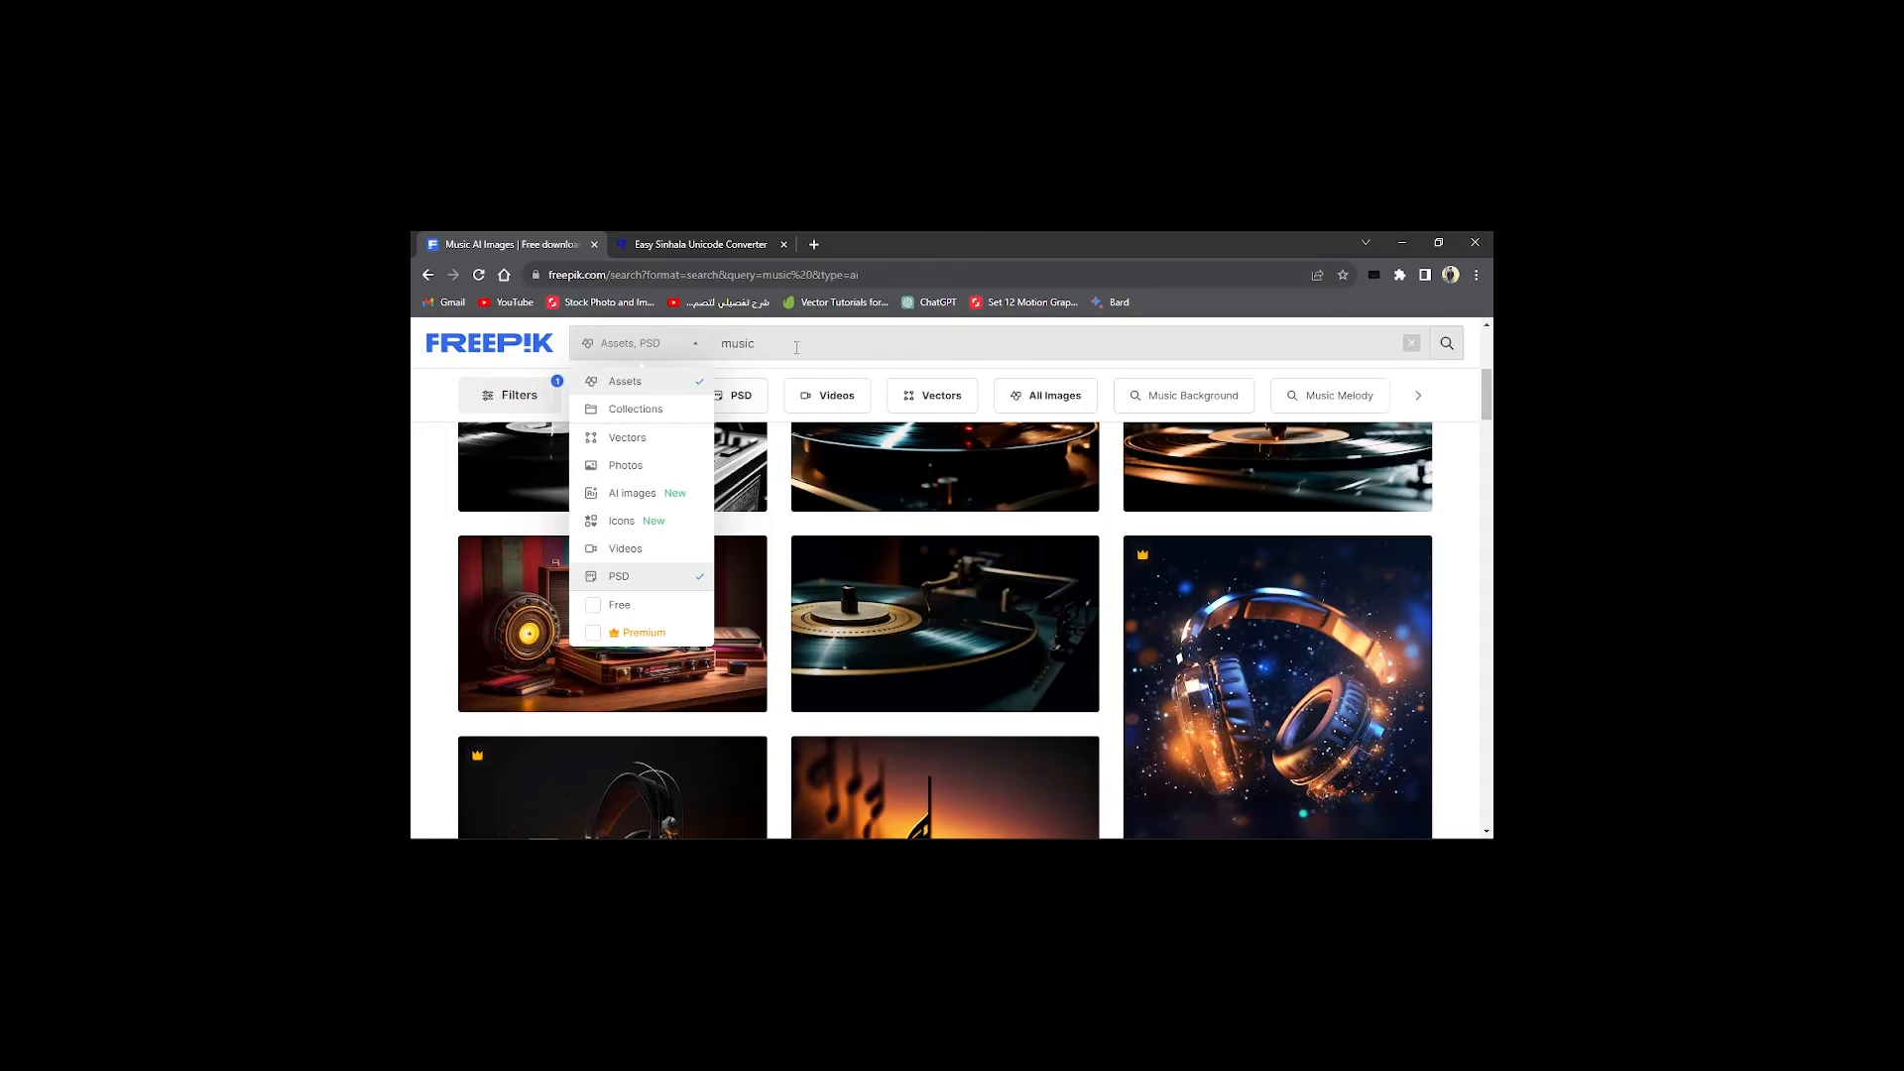
left_click(797, 347)
type("te")
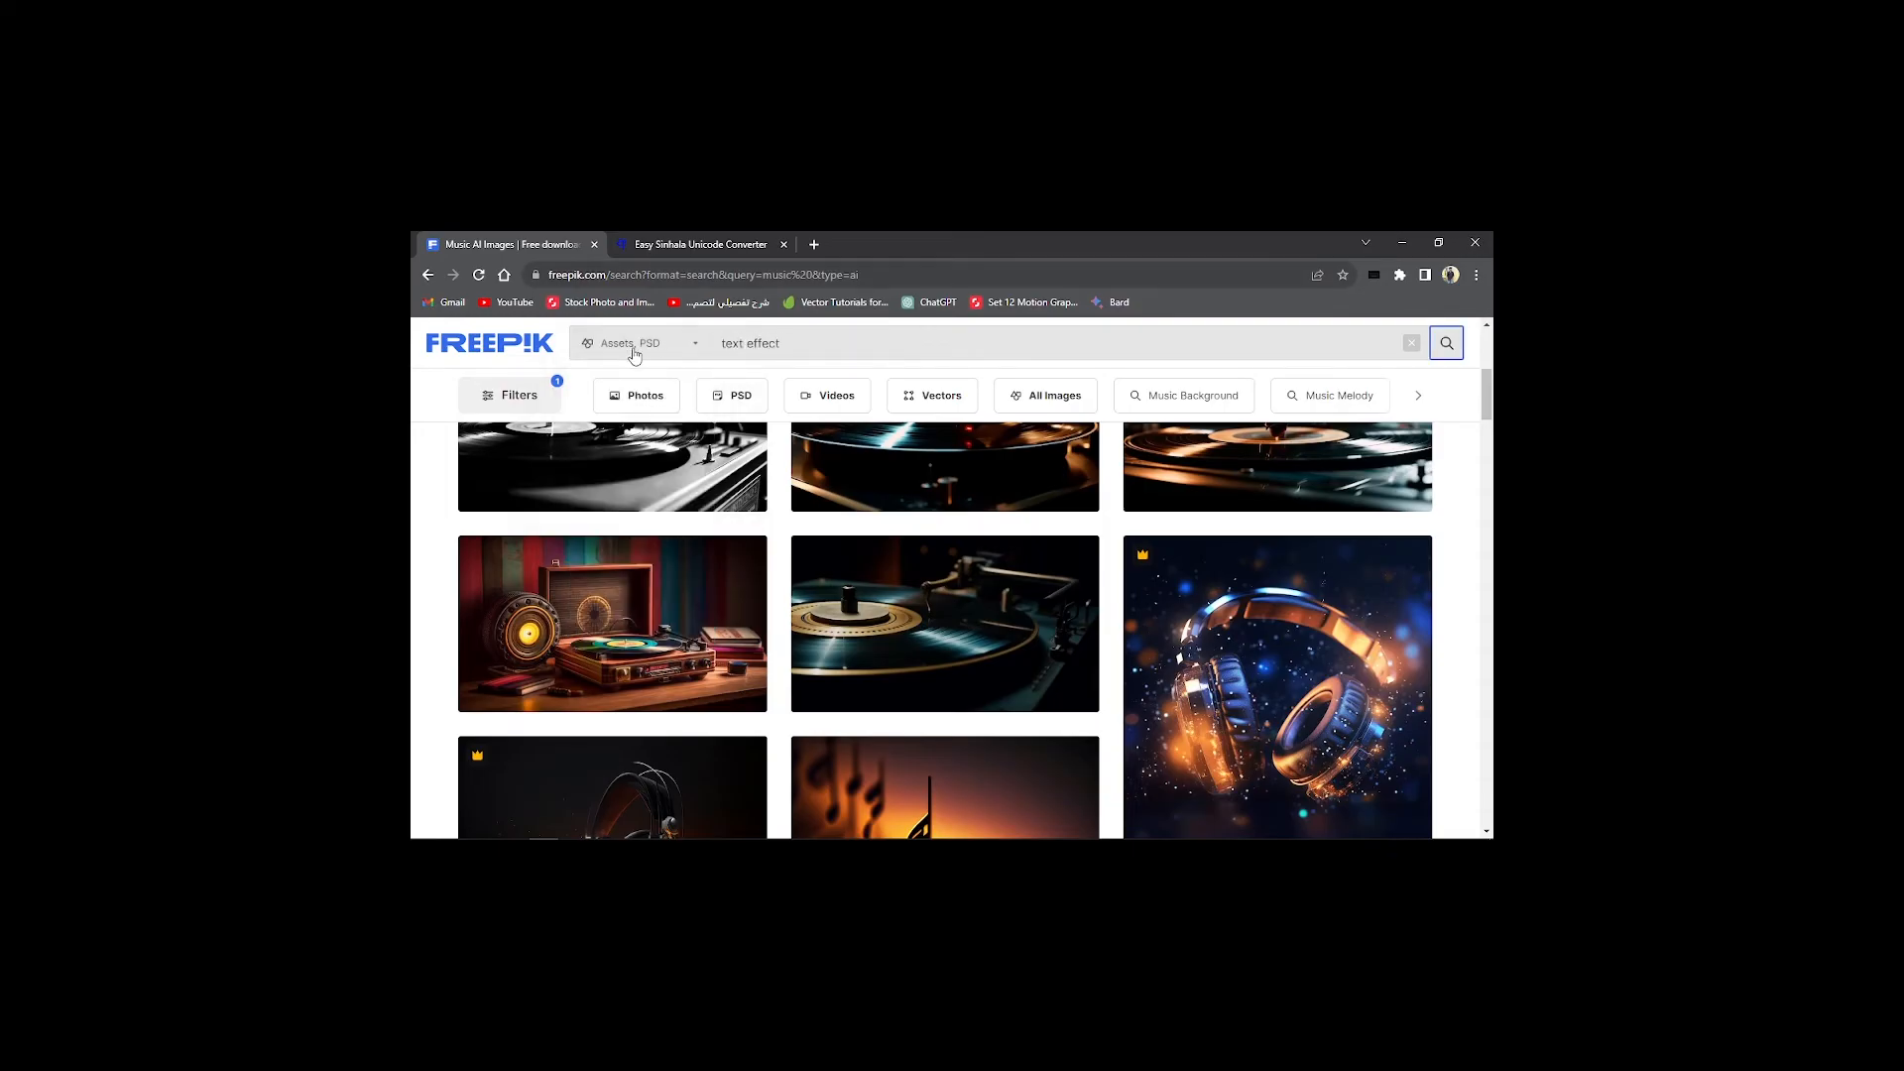
type("xt effect")
key("Home")
type("golden")
key("Return")
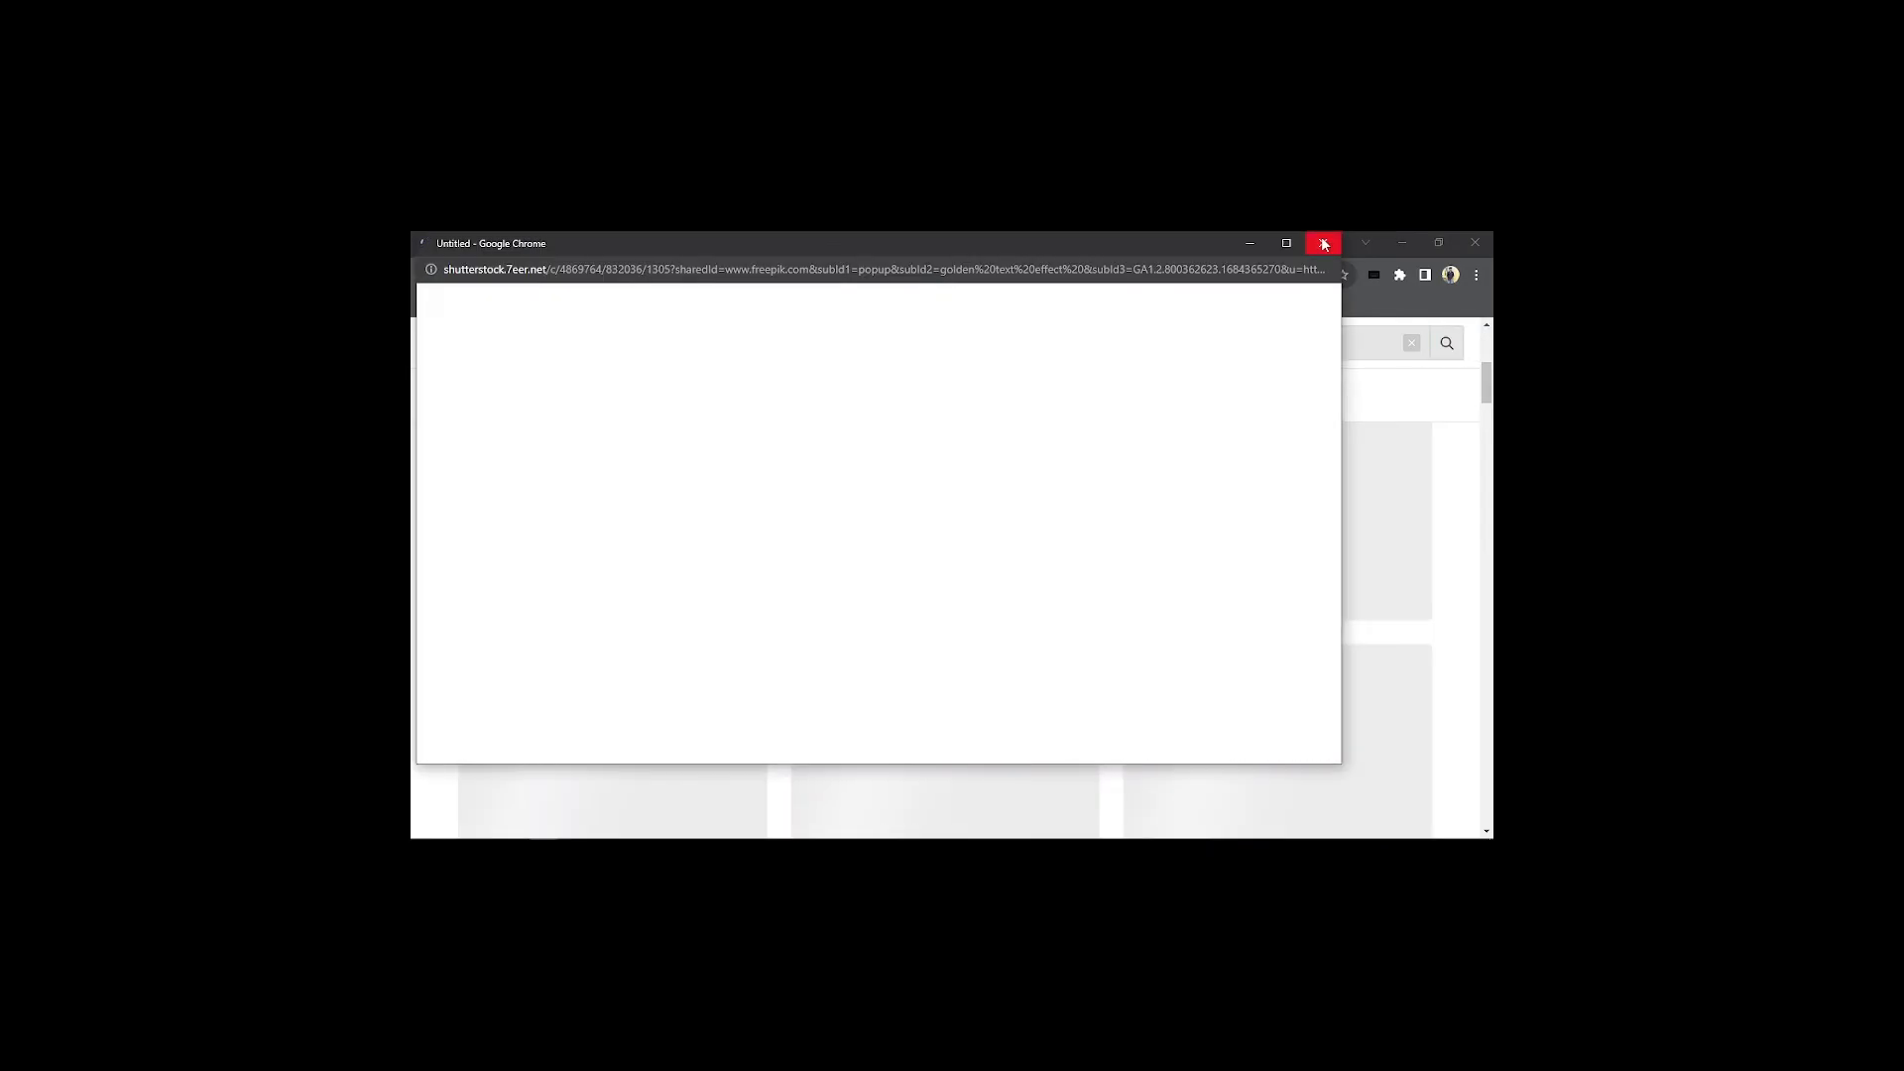
left_click(1324, 244)
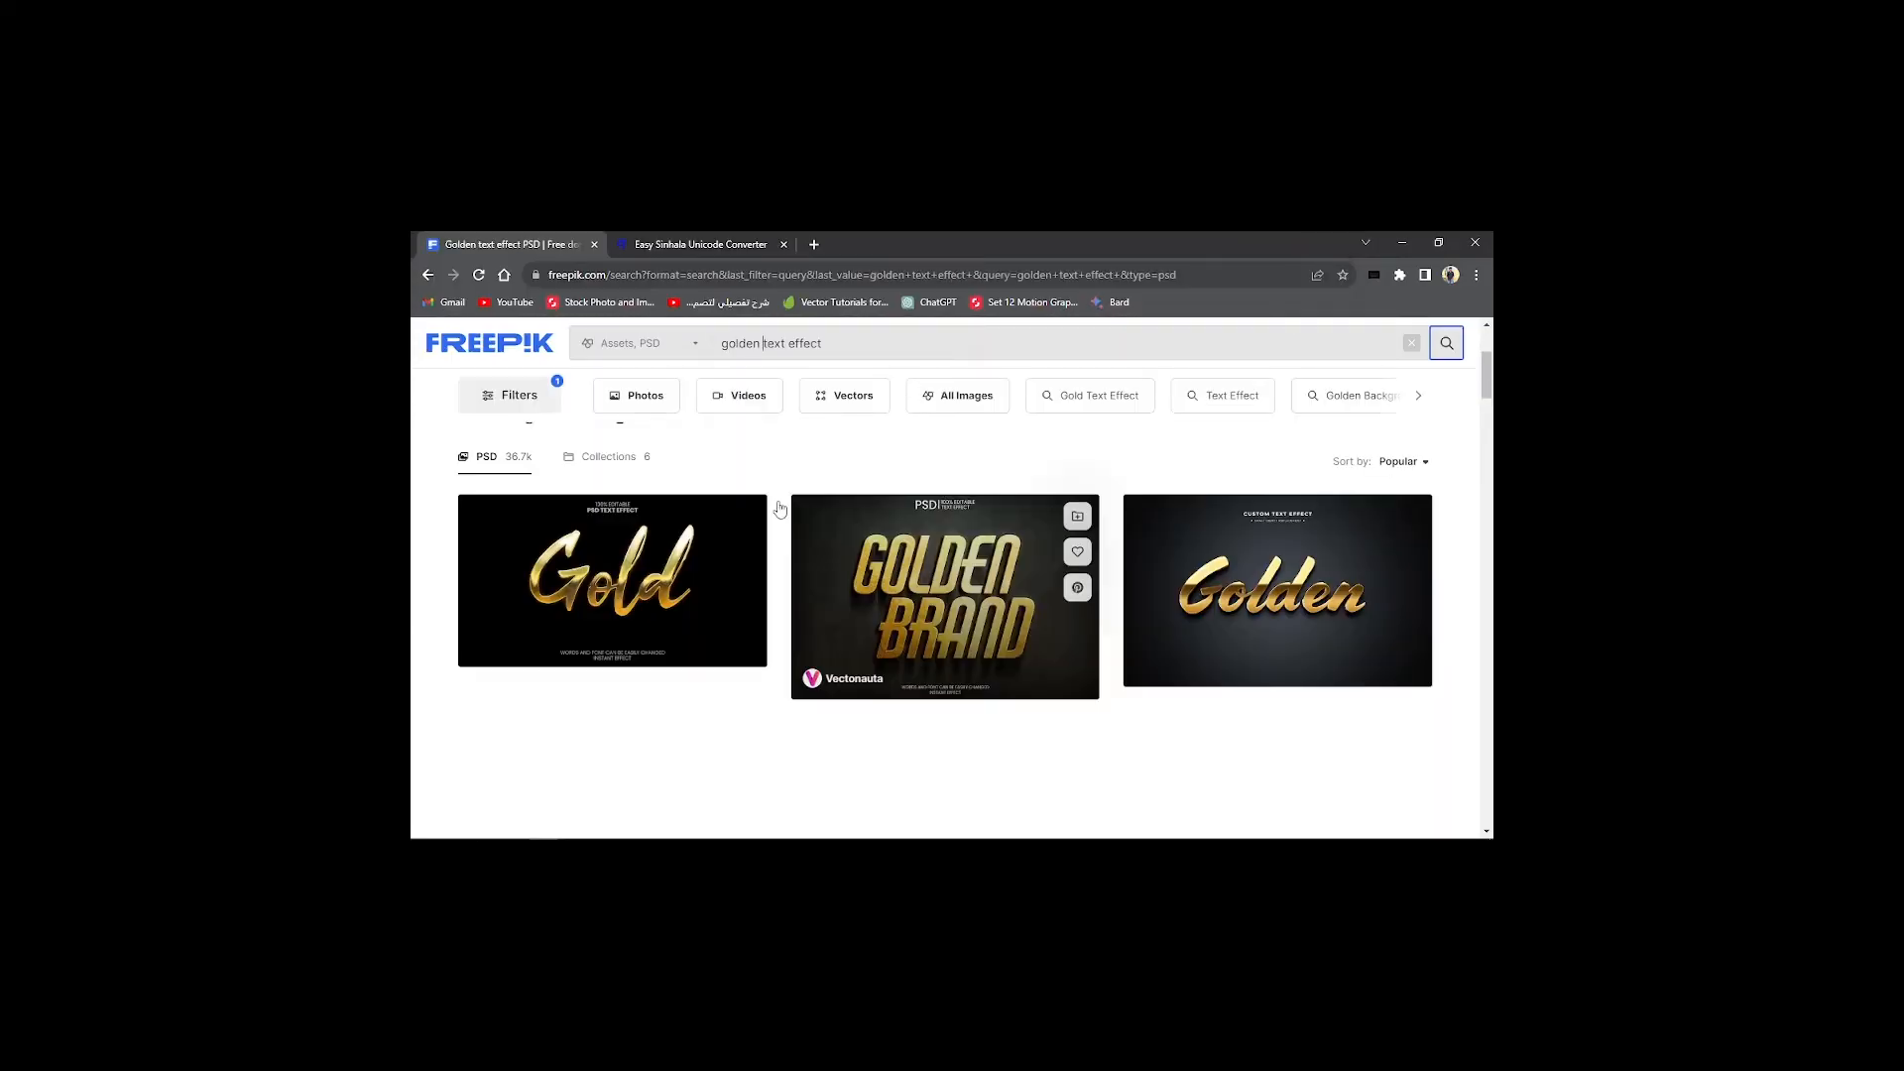
Browse the Freepik results for a gold script PSD text effect resembling the design's title
scroll(932, 535, "down", 4)
scroll(888, 580, "up", 3)
scroll(880, 586, "down", 3)
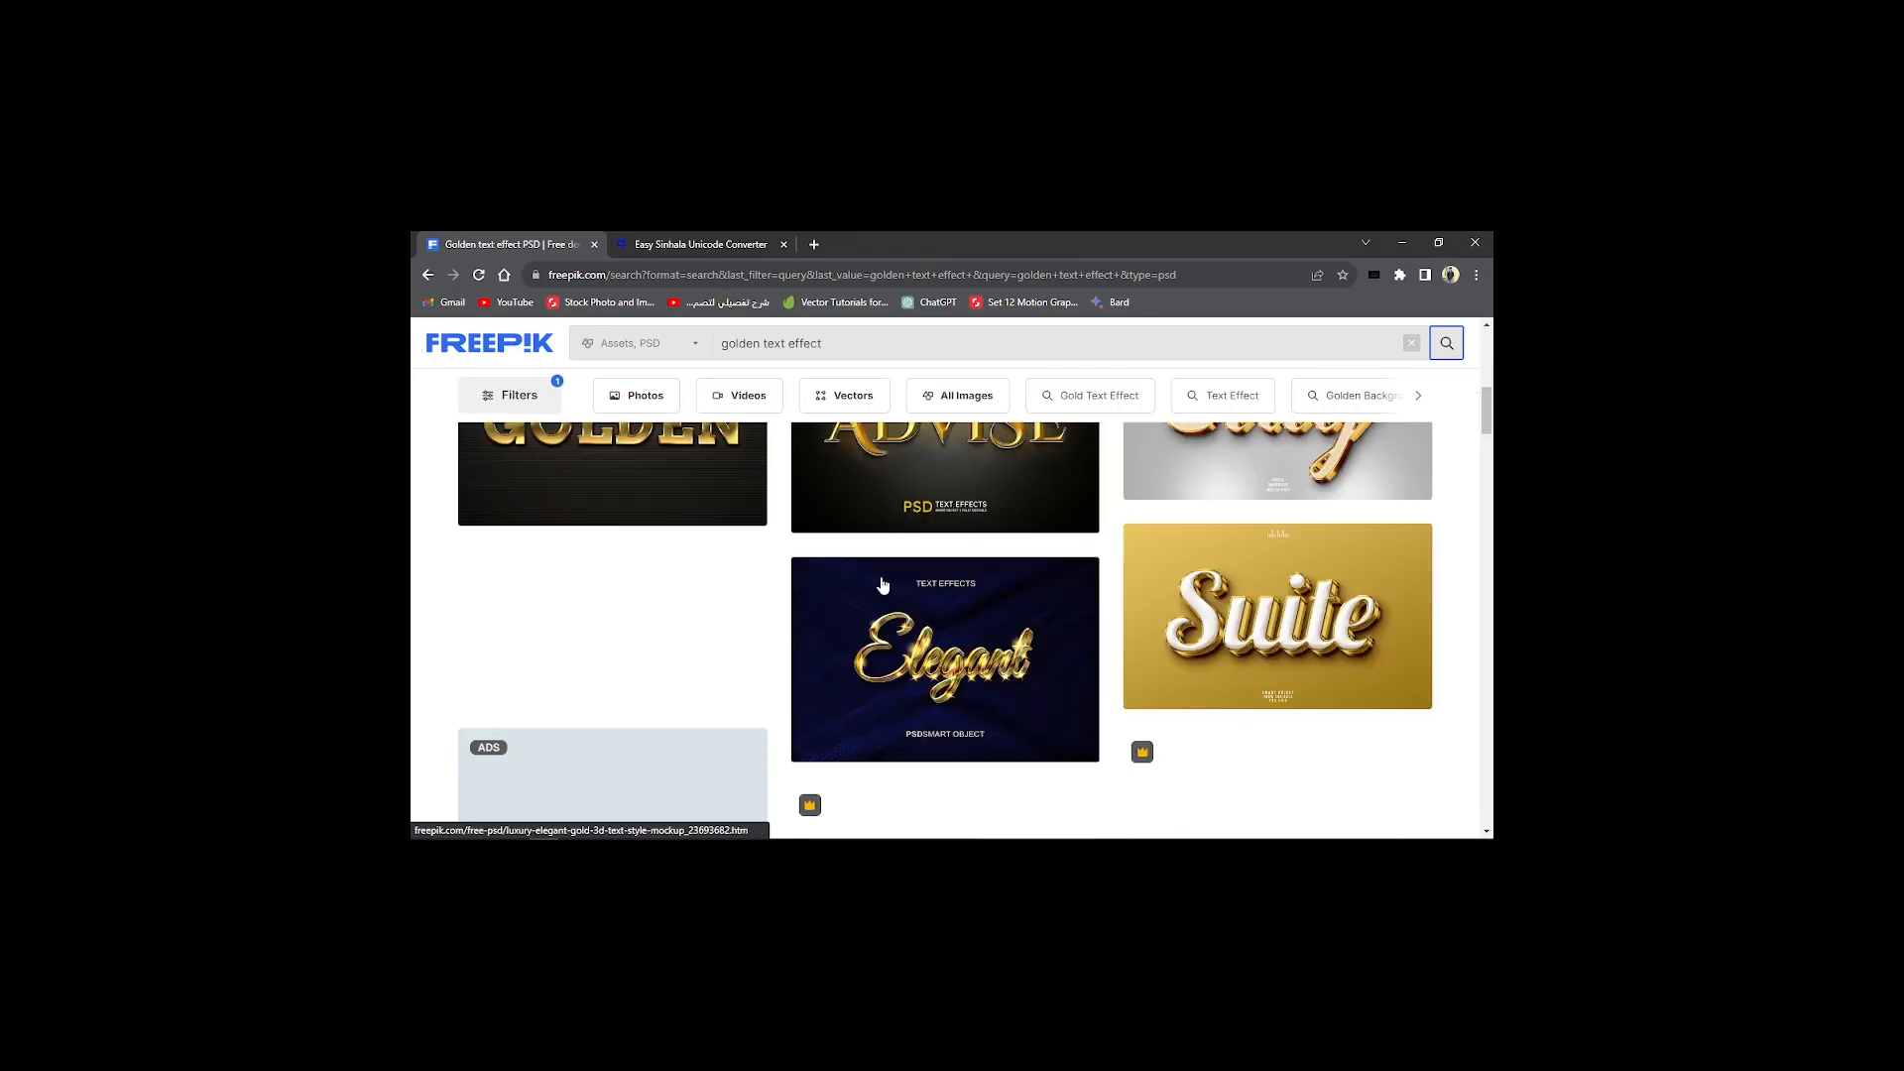
scroll(999, 563, "down", 3)
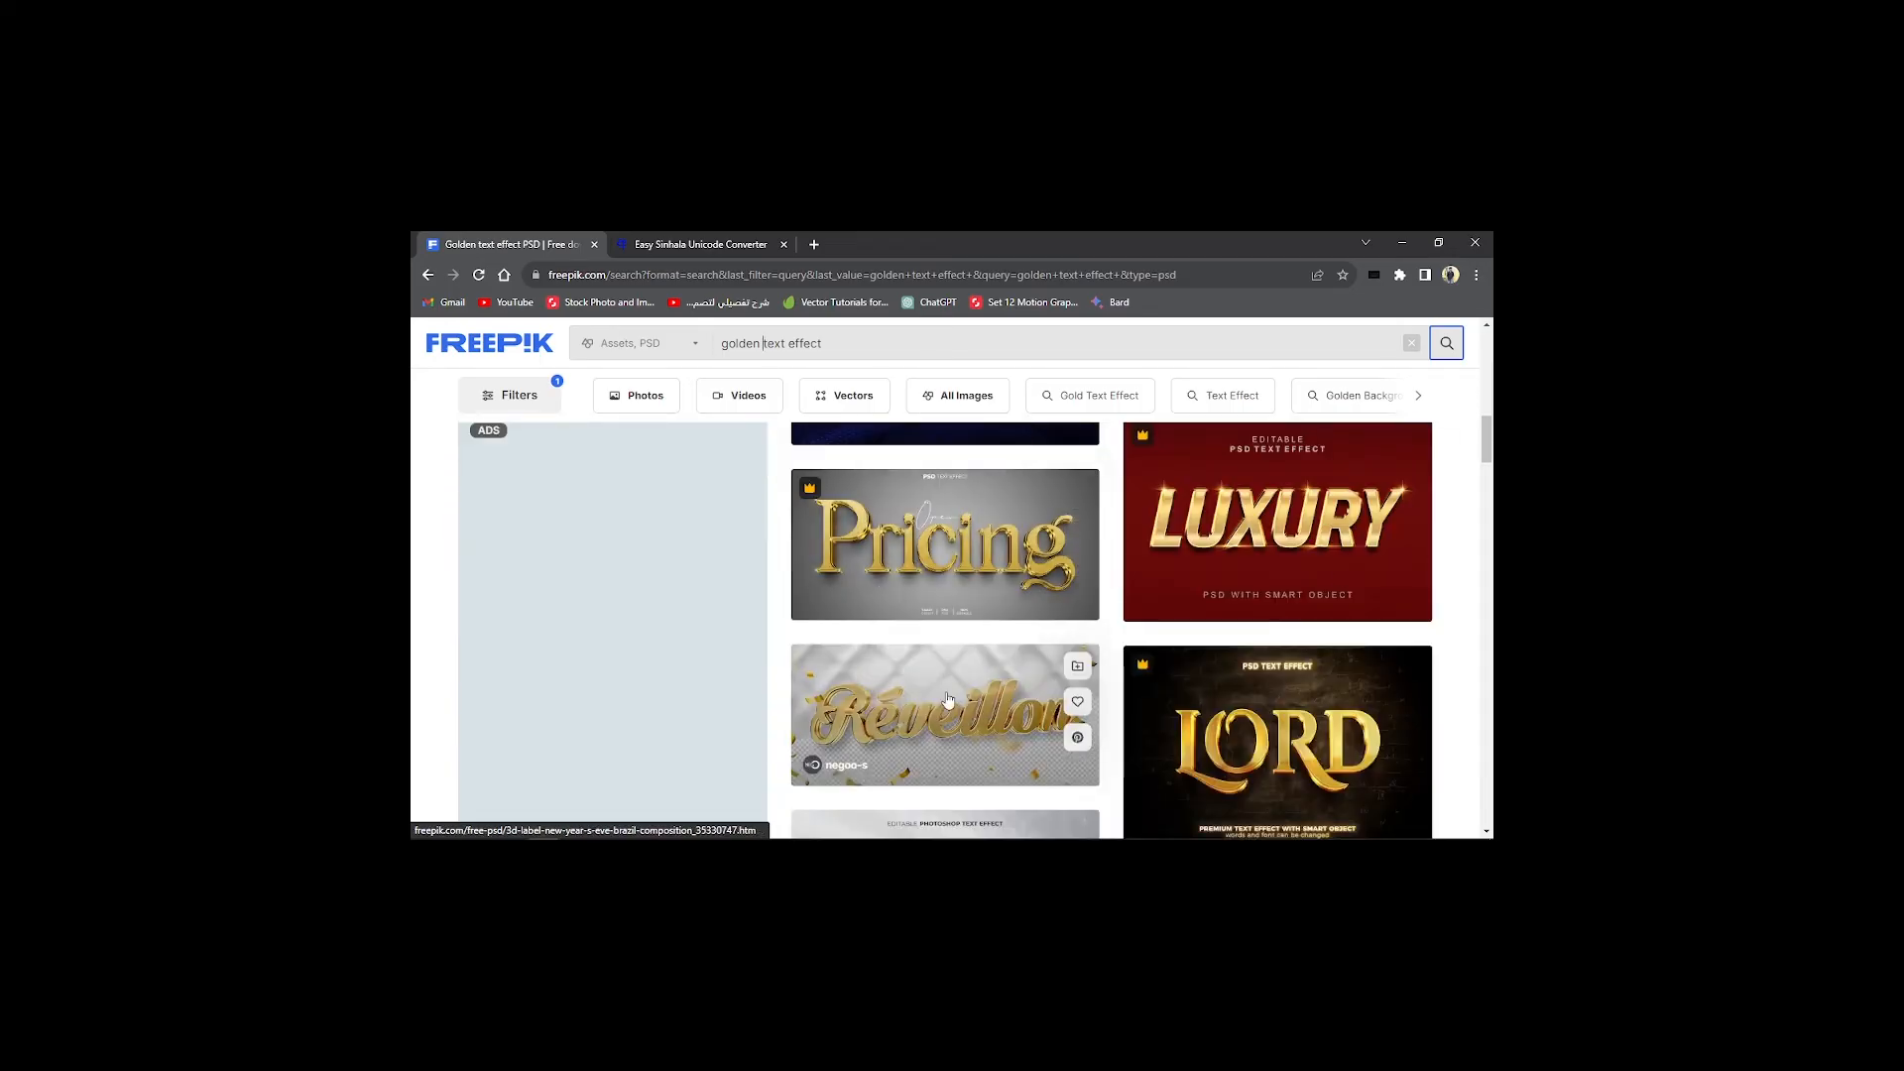
scroll(1040, 716, "down", 3)
scroll(977, 714, "down", 3)
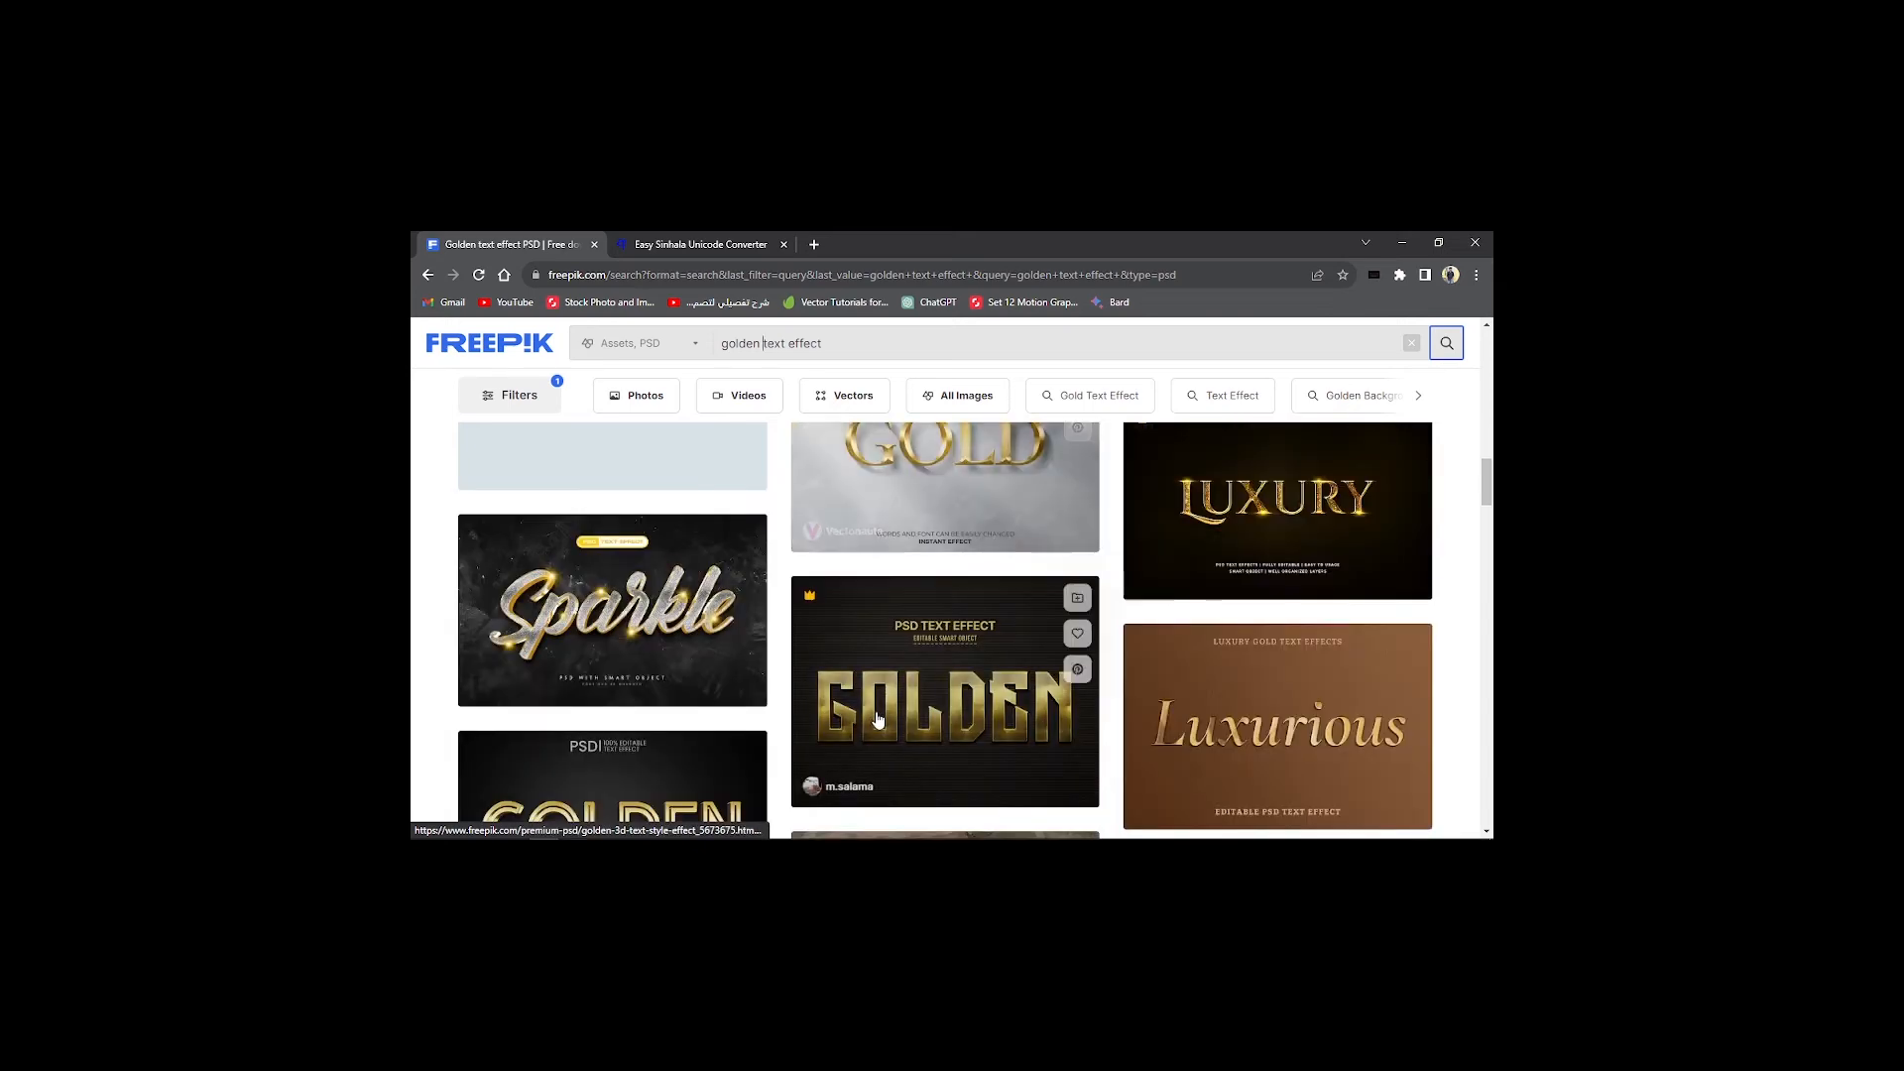
scroll(788, 705, "down", 3)
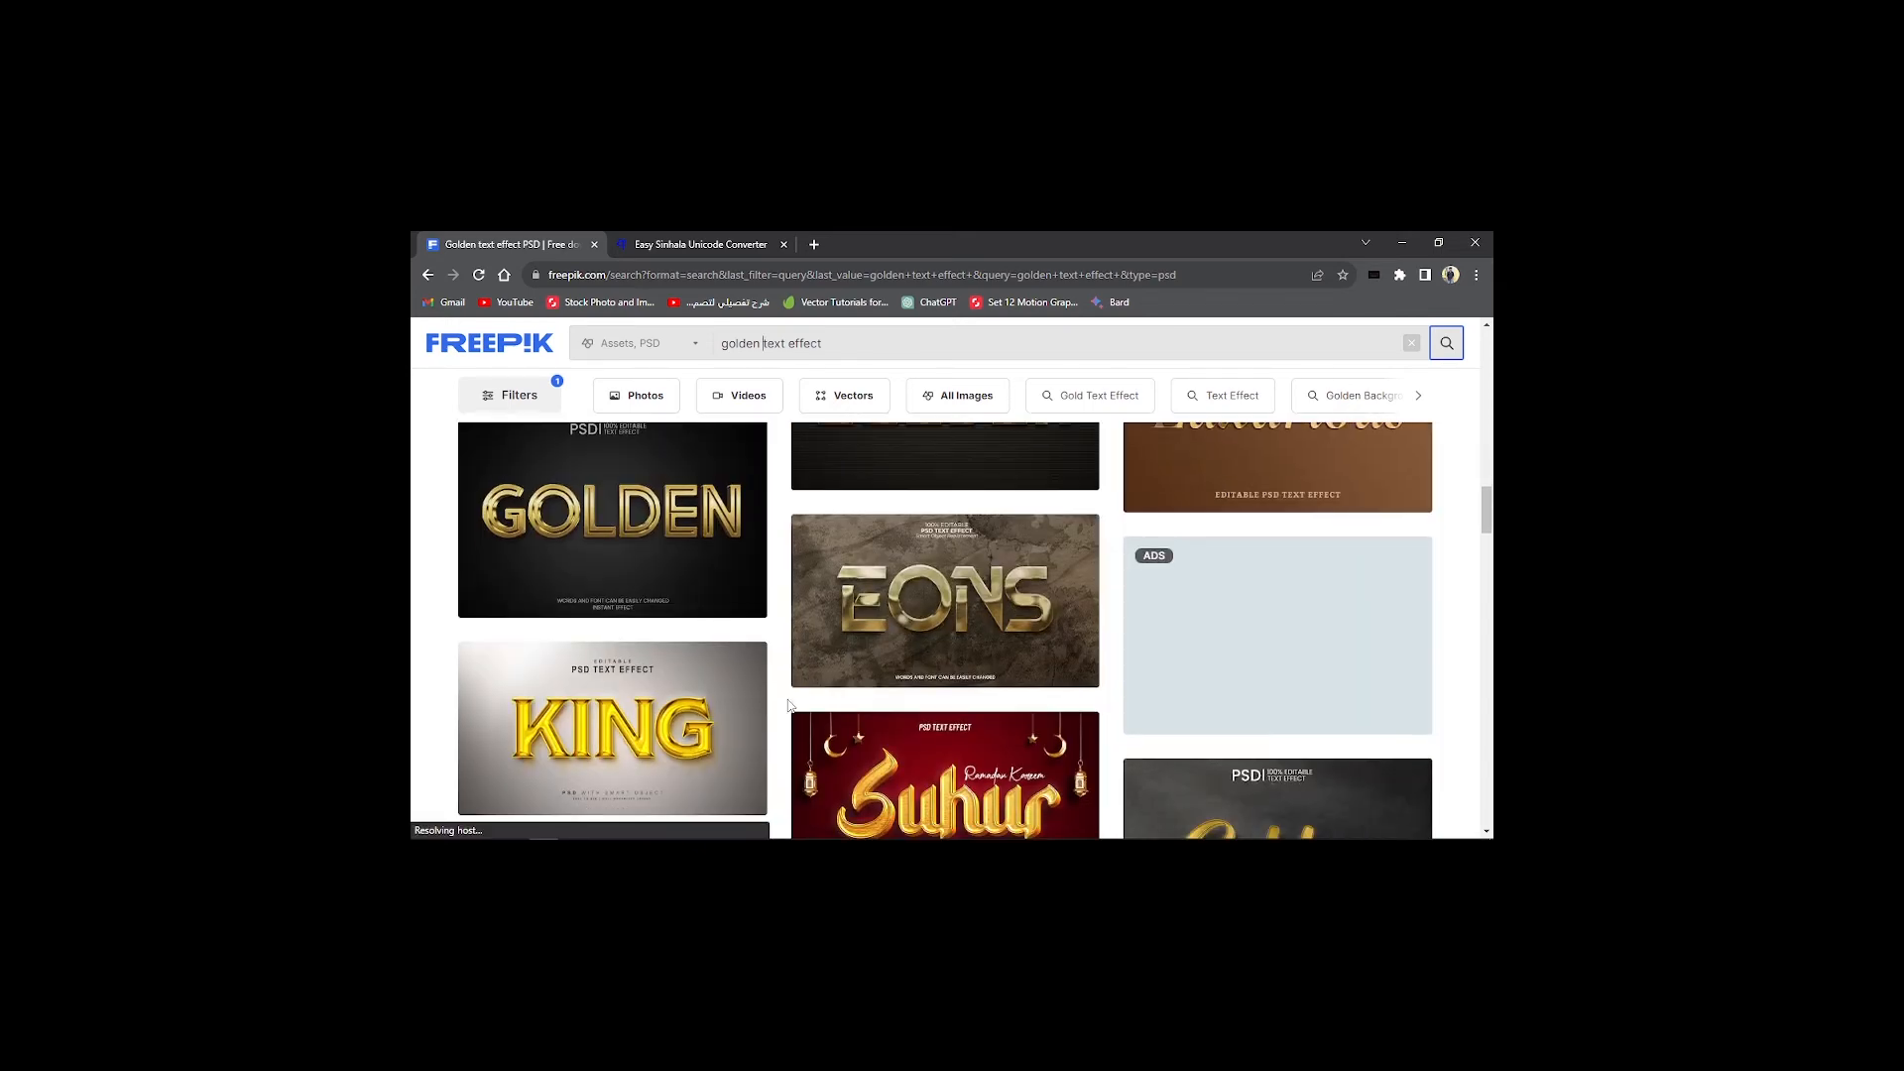
scroll(789, 705, "down", 5)
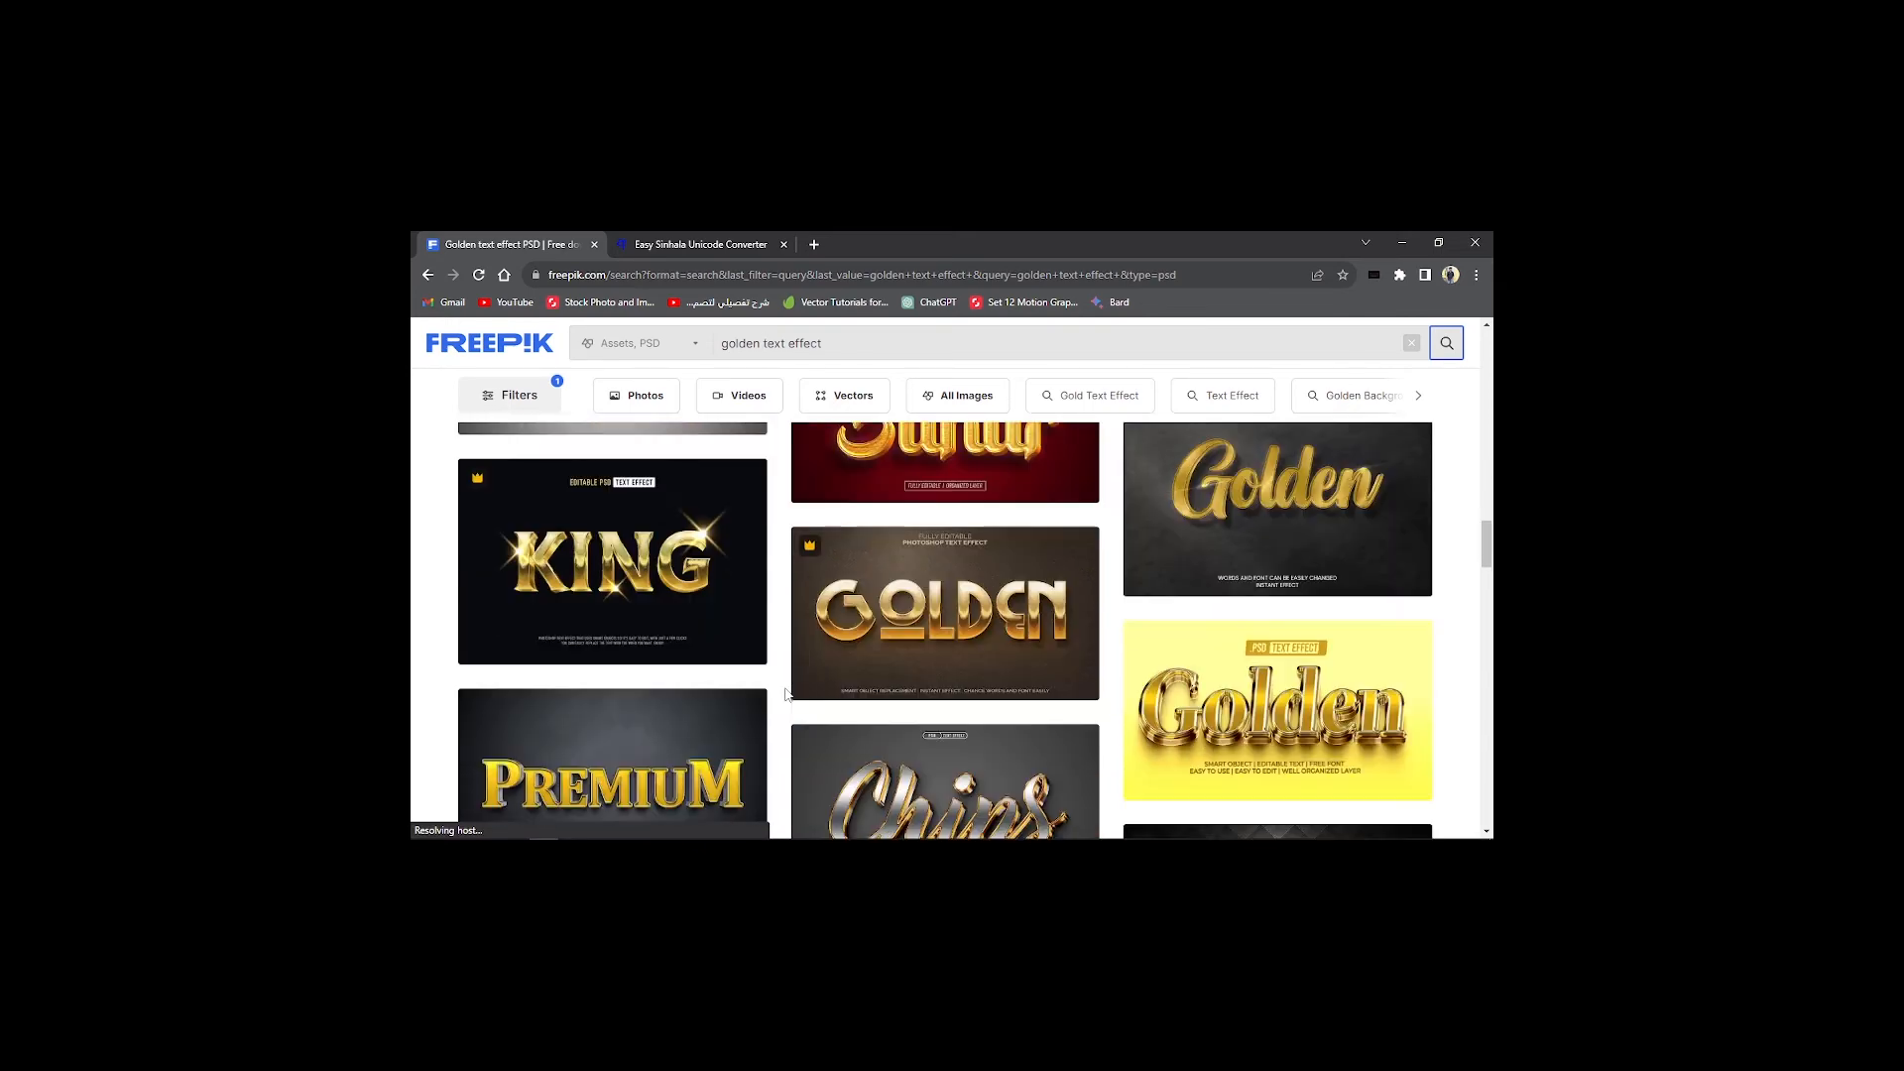
scroll(786, 693, "down", 5)
scroll(785, 693, "up", 2)
scroll(785, 693, "down", 3)
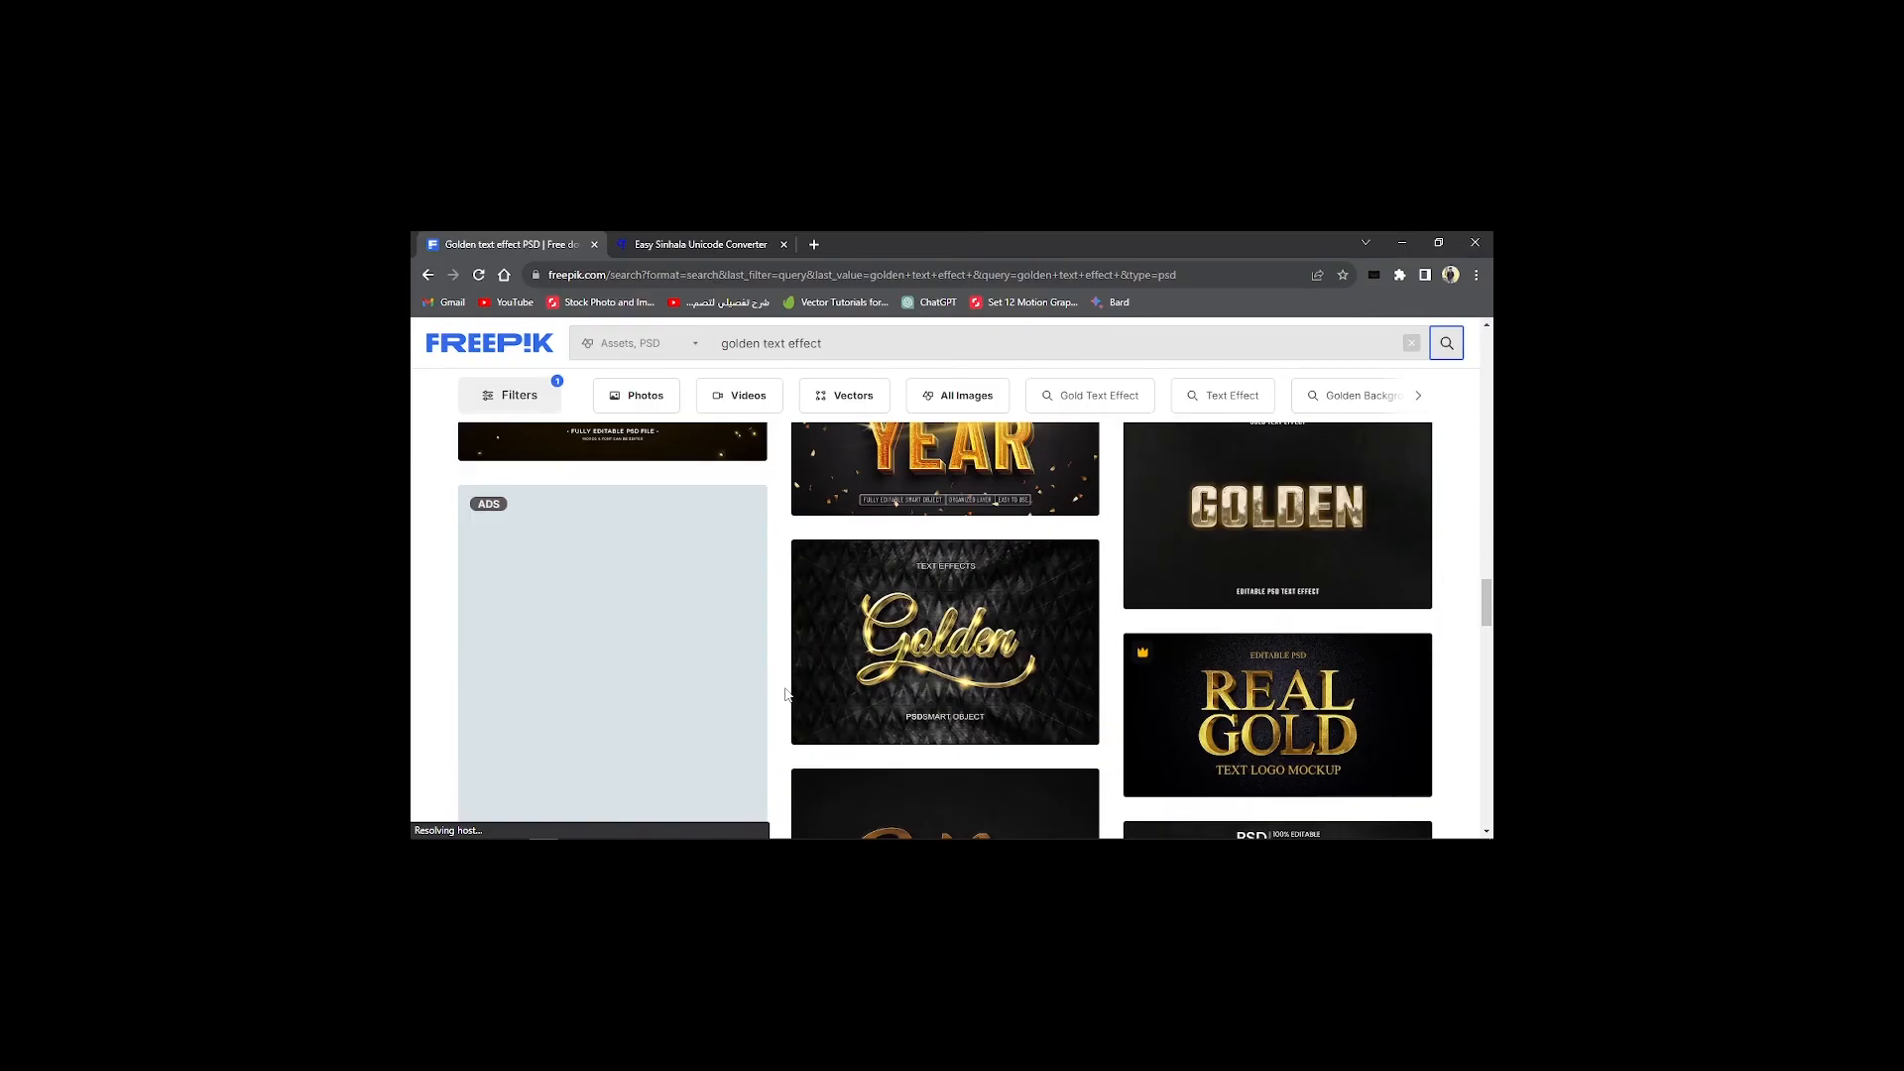
mouse_move(977, 672)
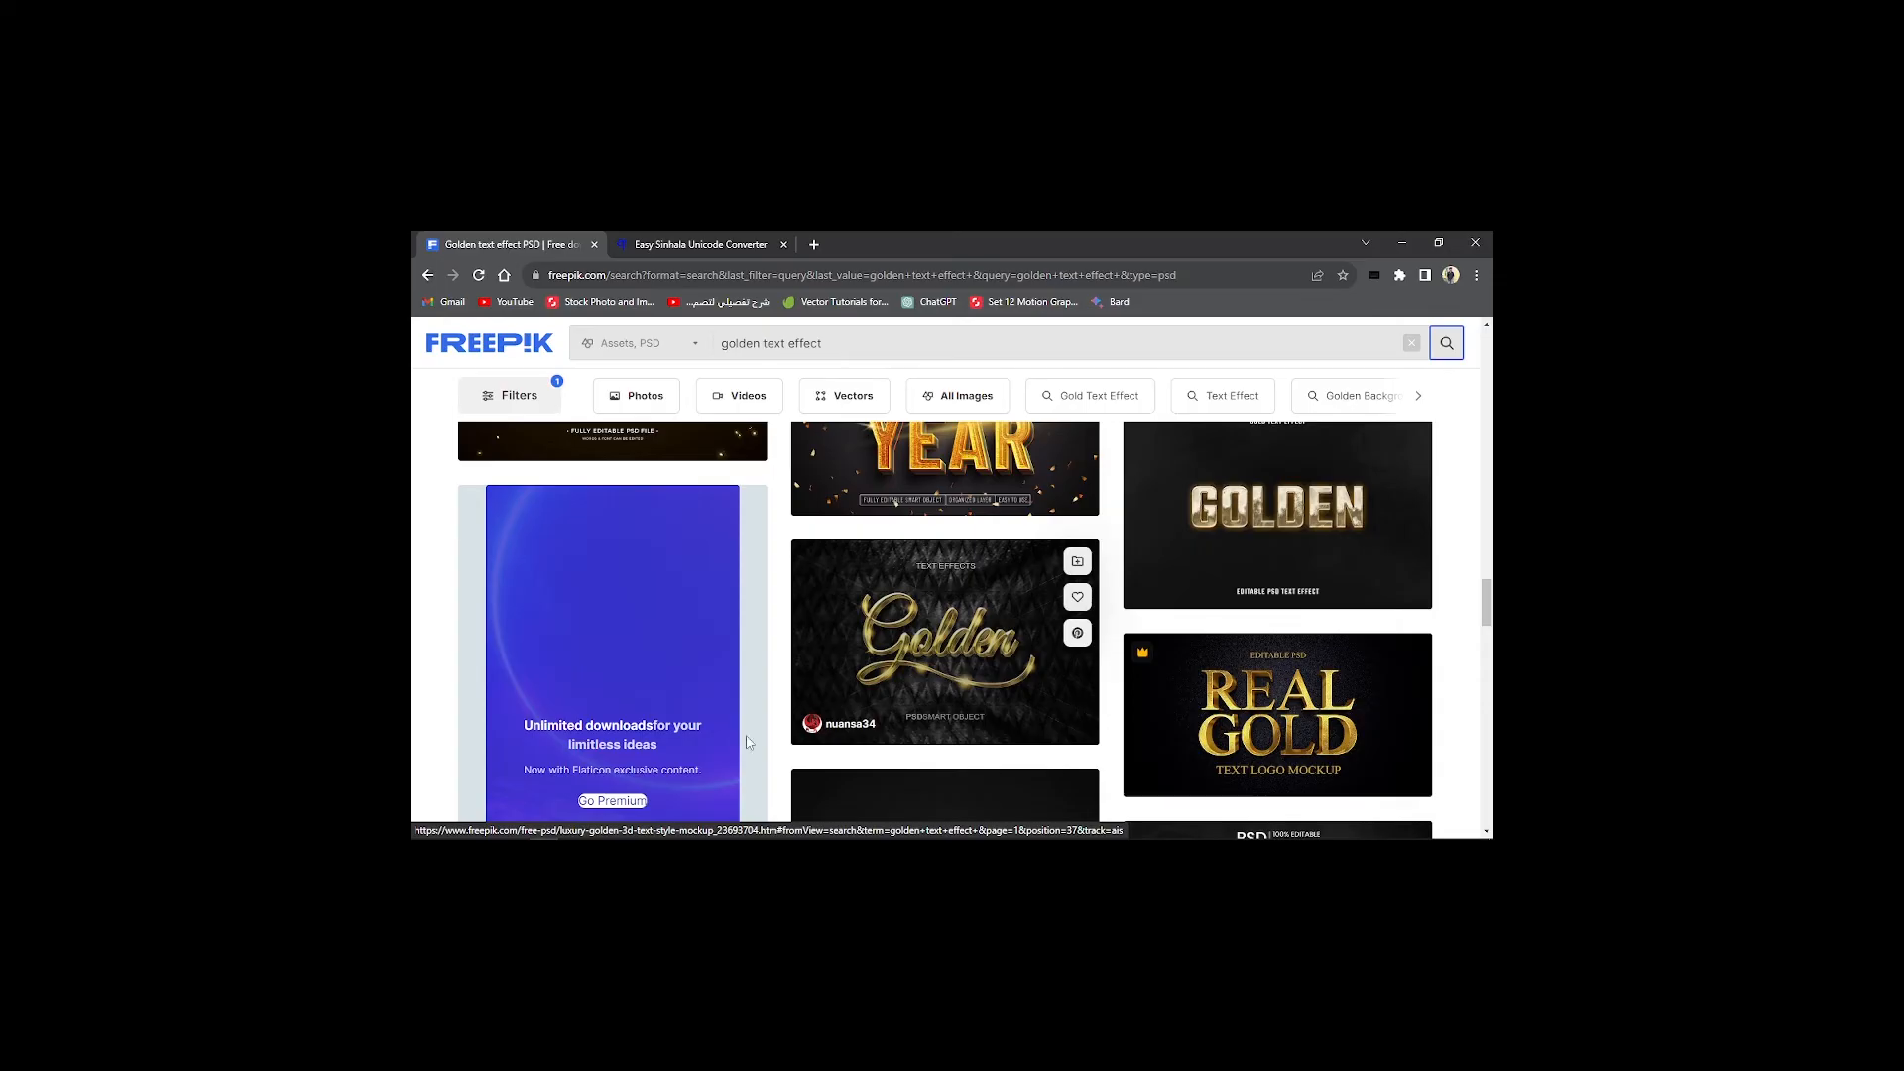
Switch to Photoshop and open luxury_golden_3d_text_style_mockup.psd from the text effects folder on the Graphic Design drive
mouse_move(625, 813)
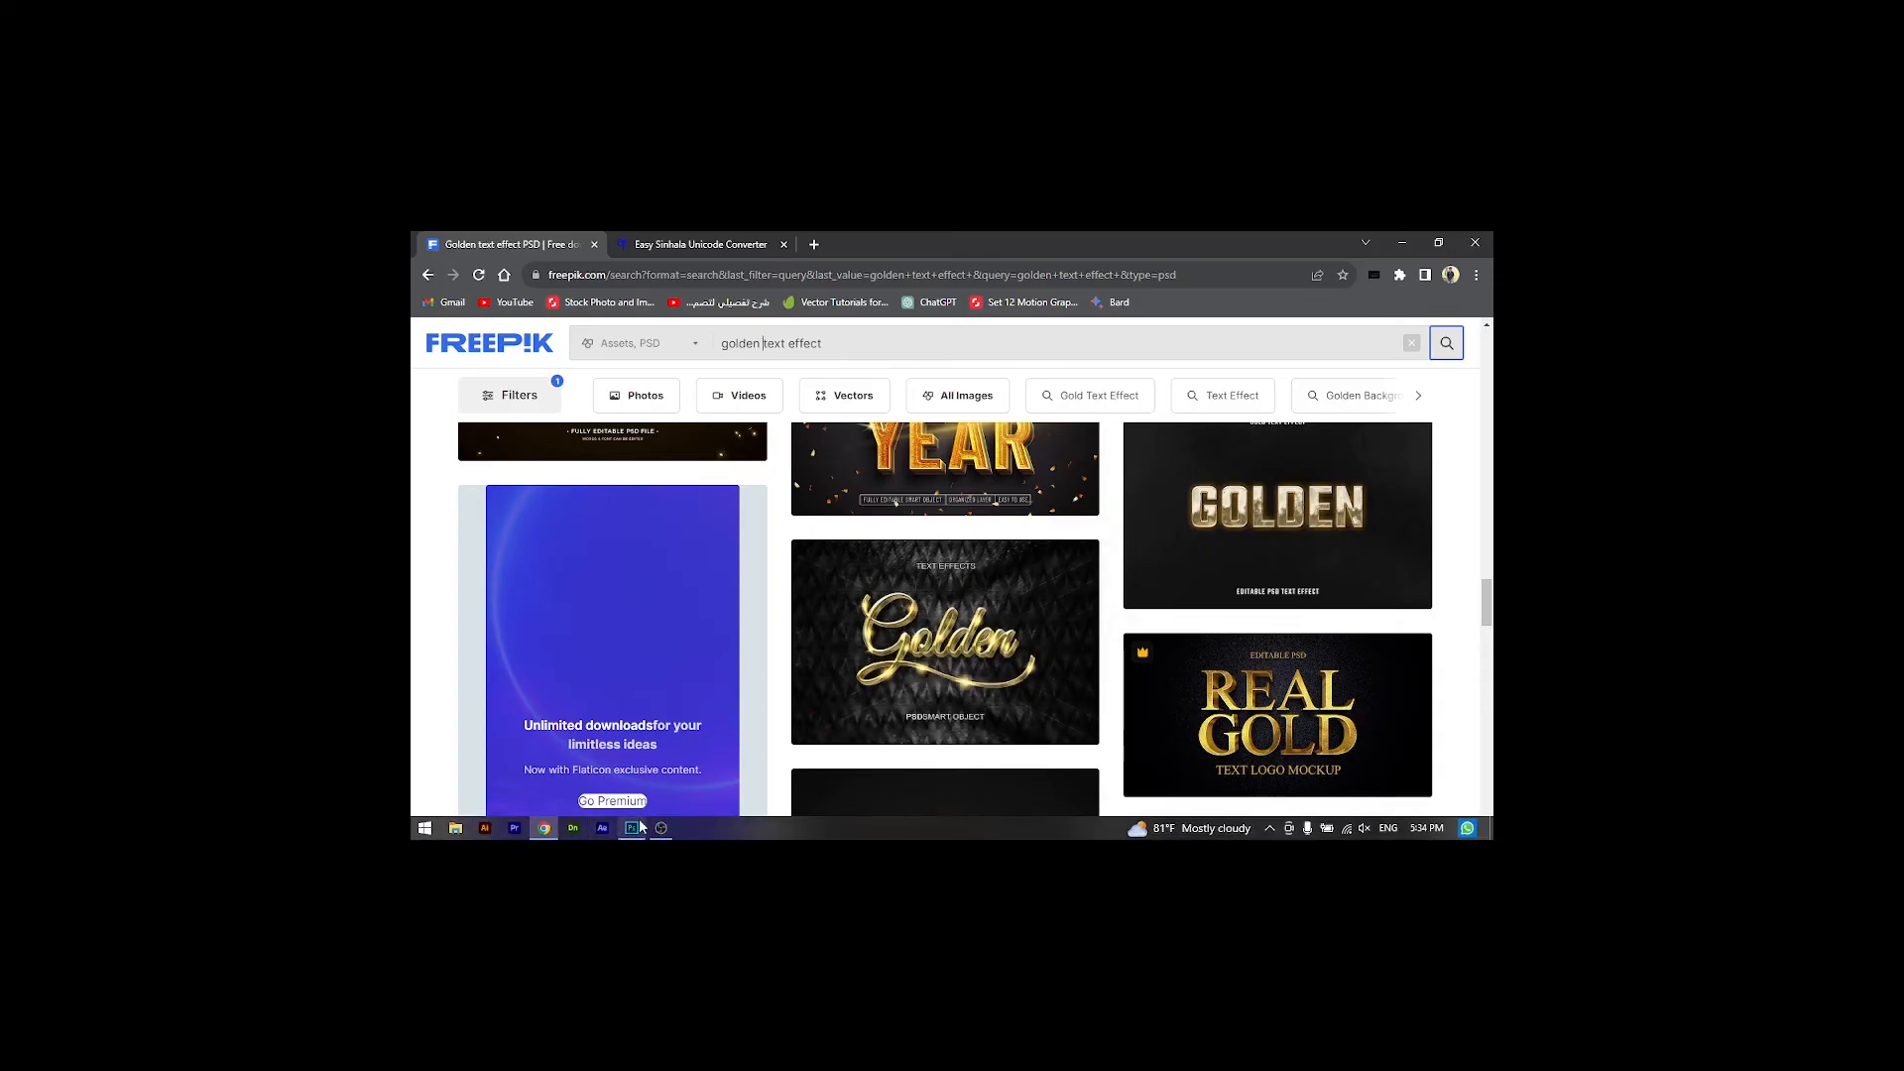
left_click(632, 828)
left_click(454, 240)
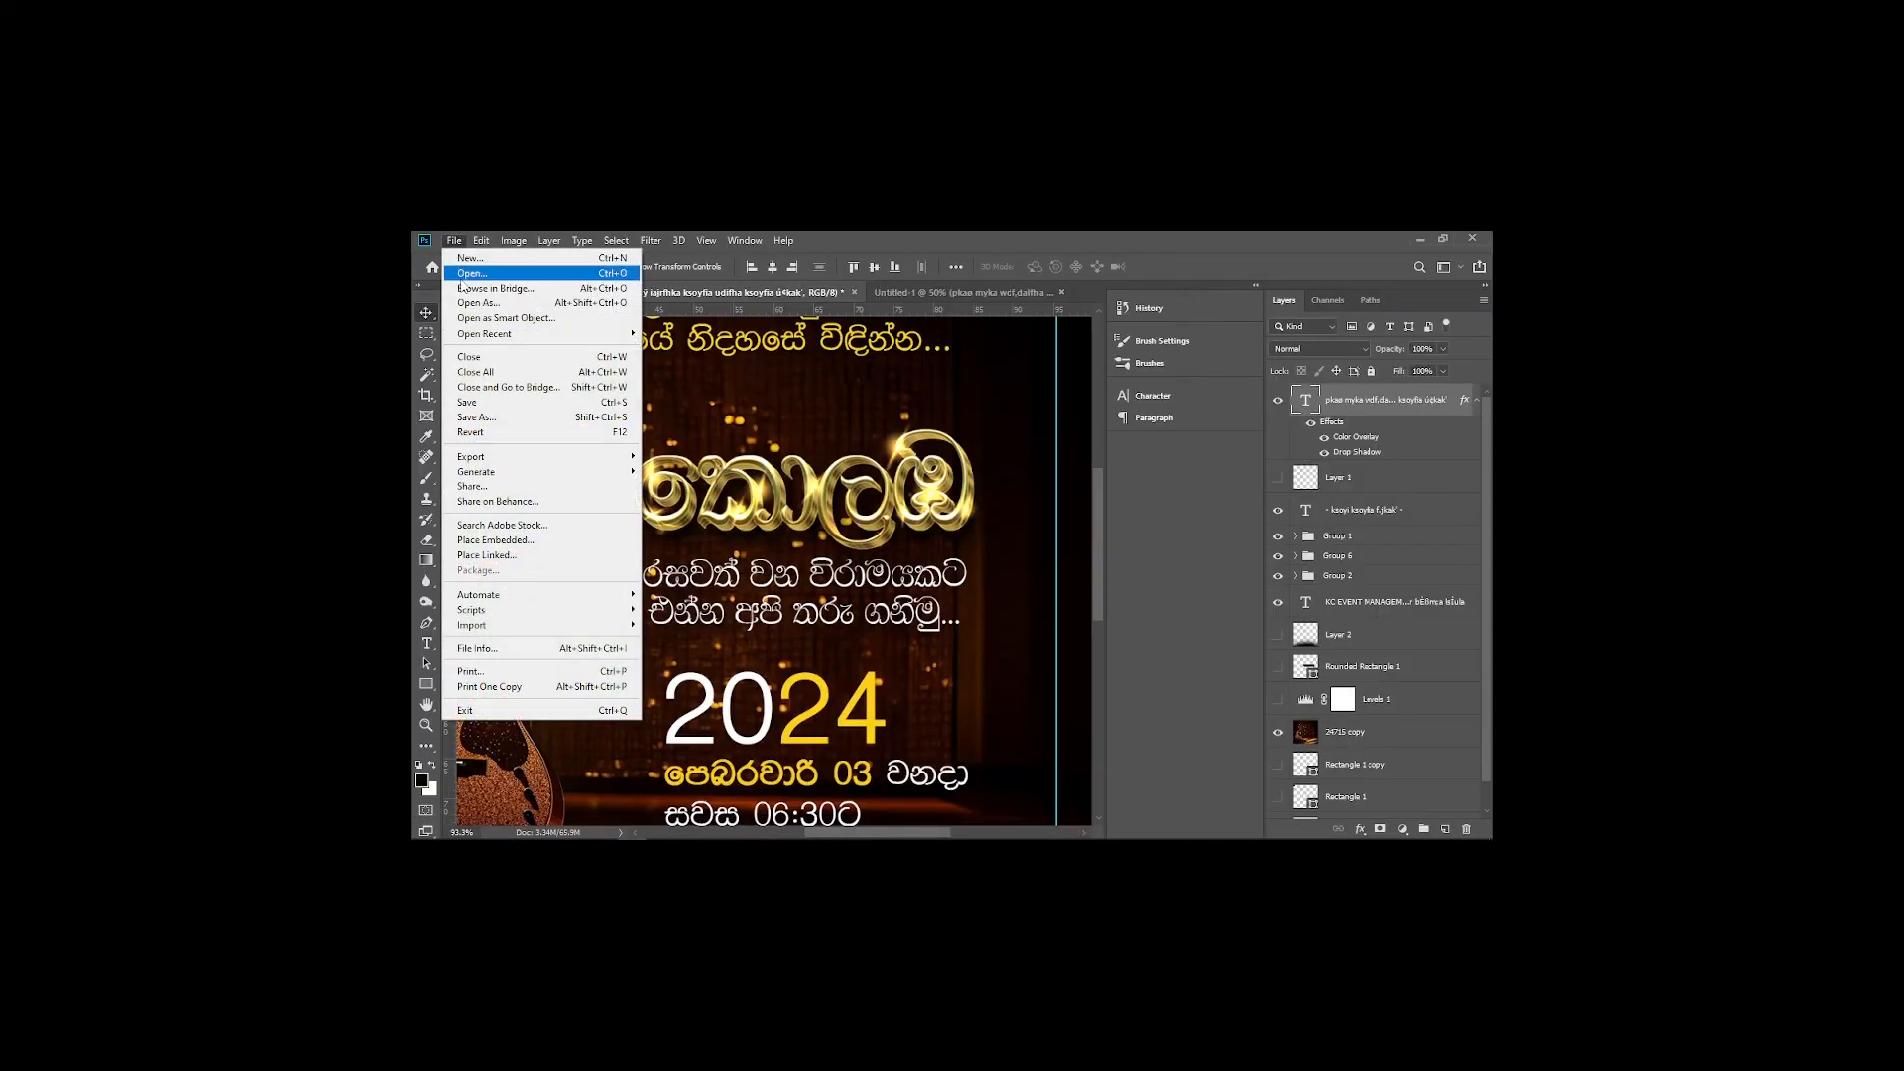
left_click(464, 274)
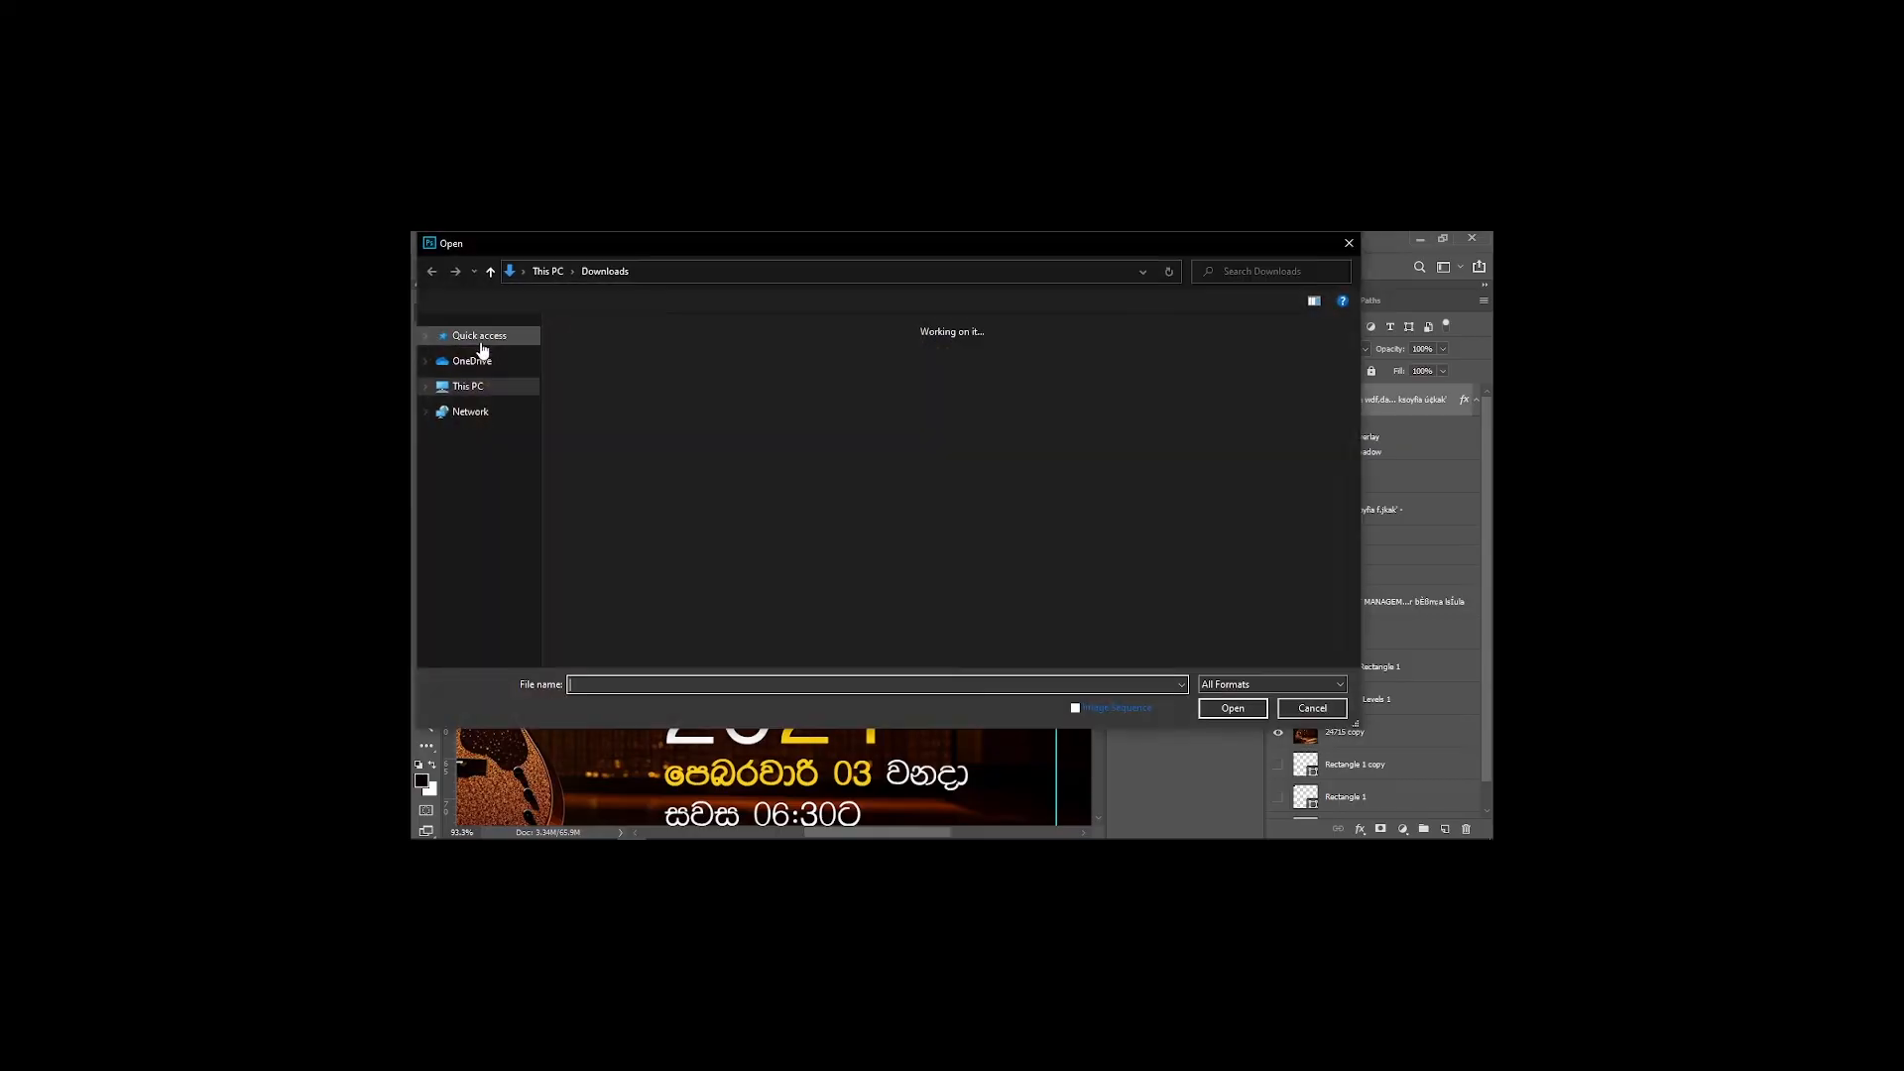
scroll(466, 585, "down", 2)
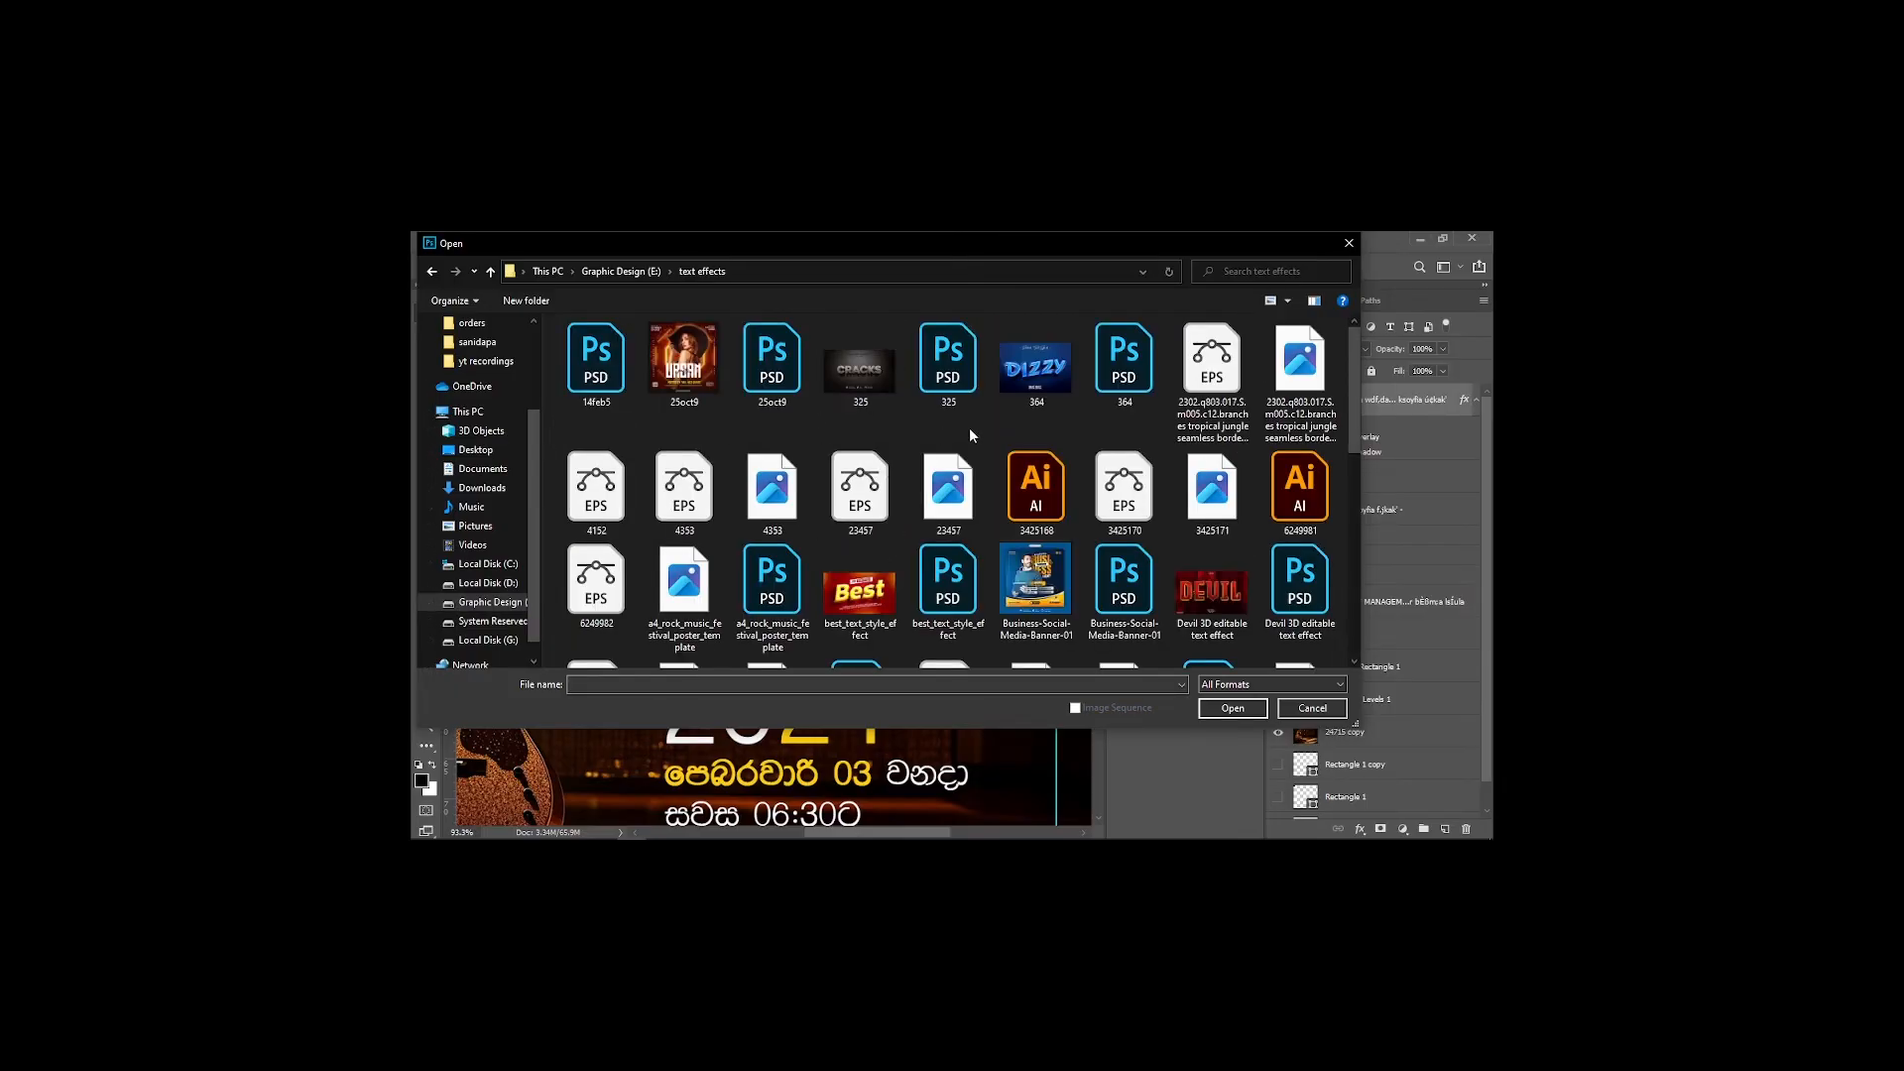
scroll(967, 446, "down", 3)
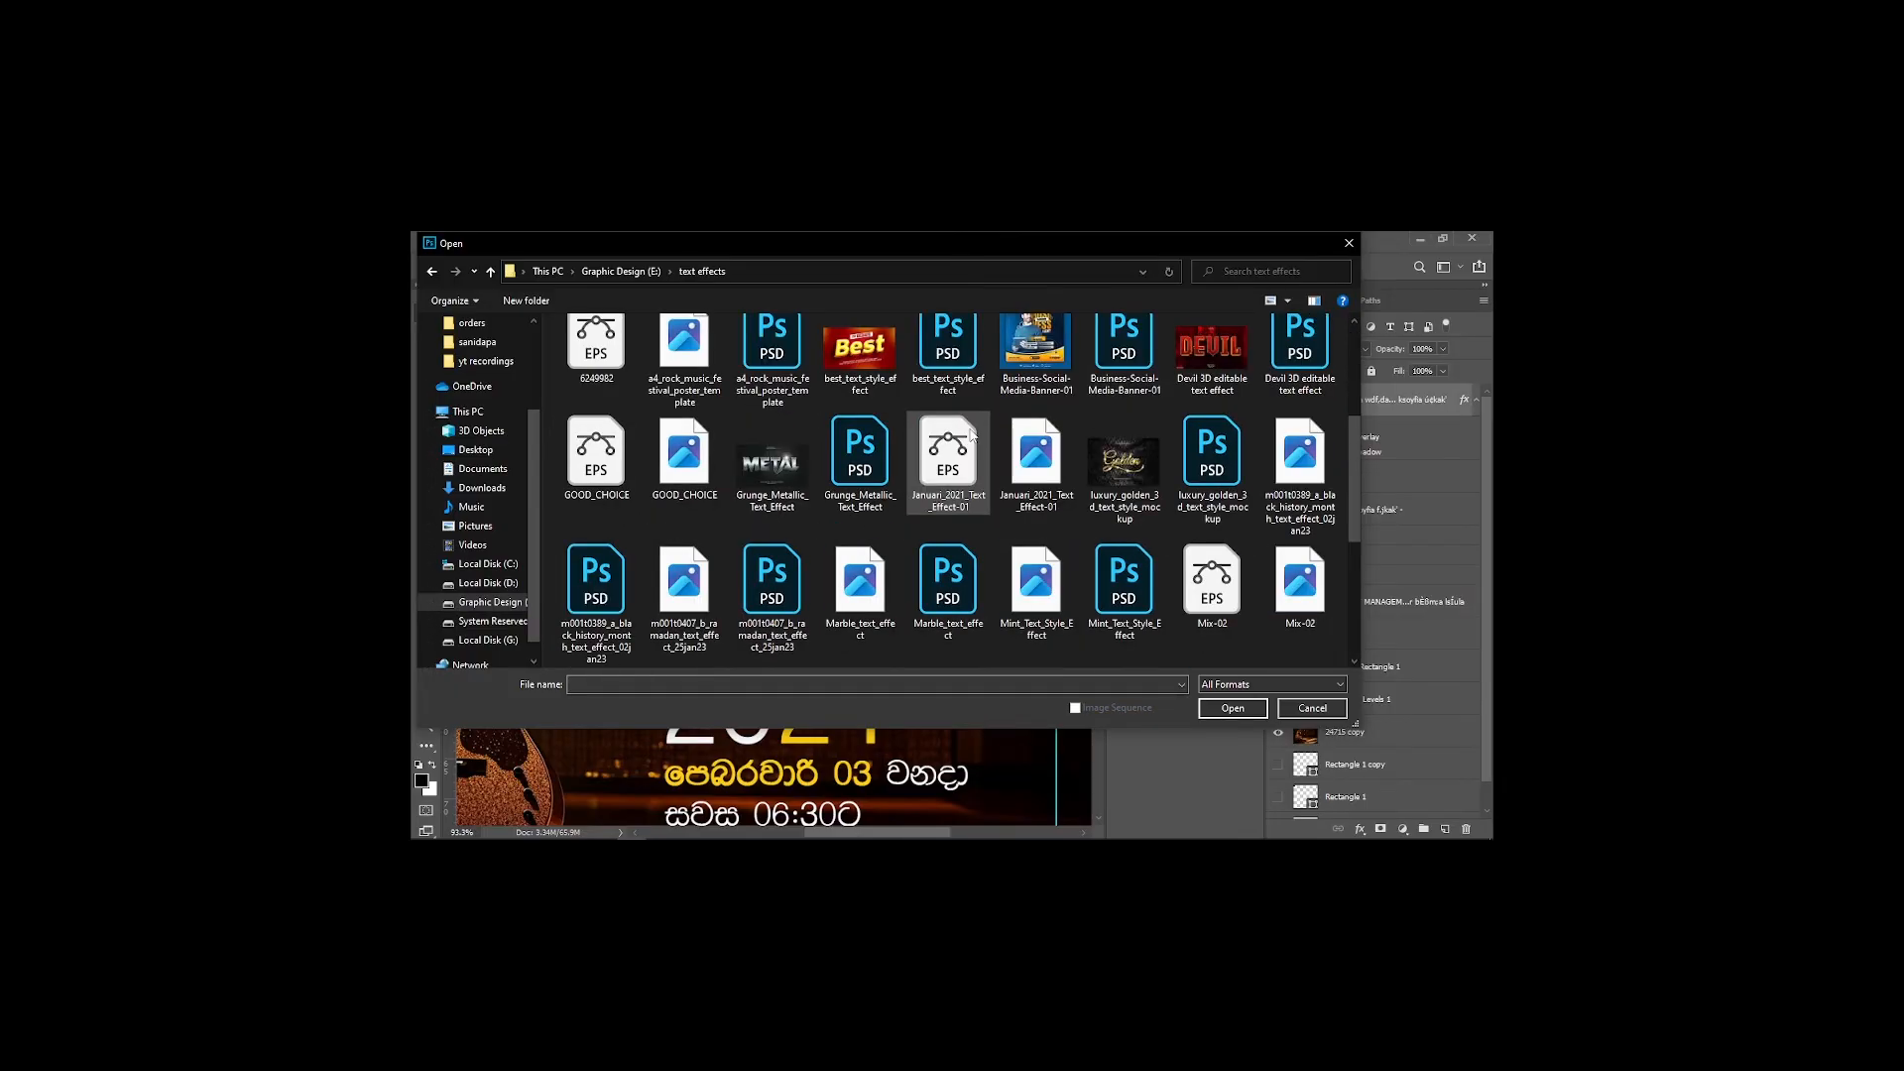
double_click(1200, 506)
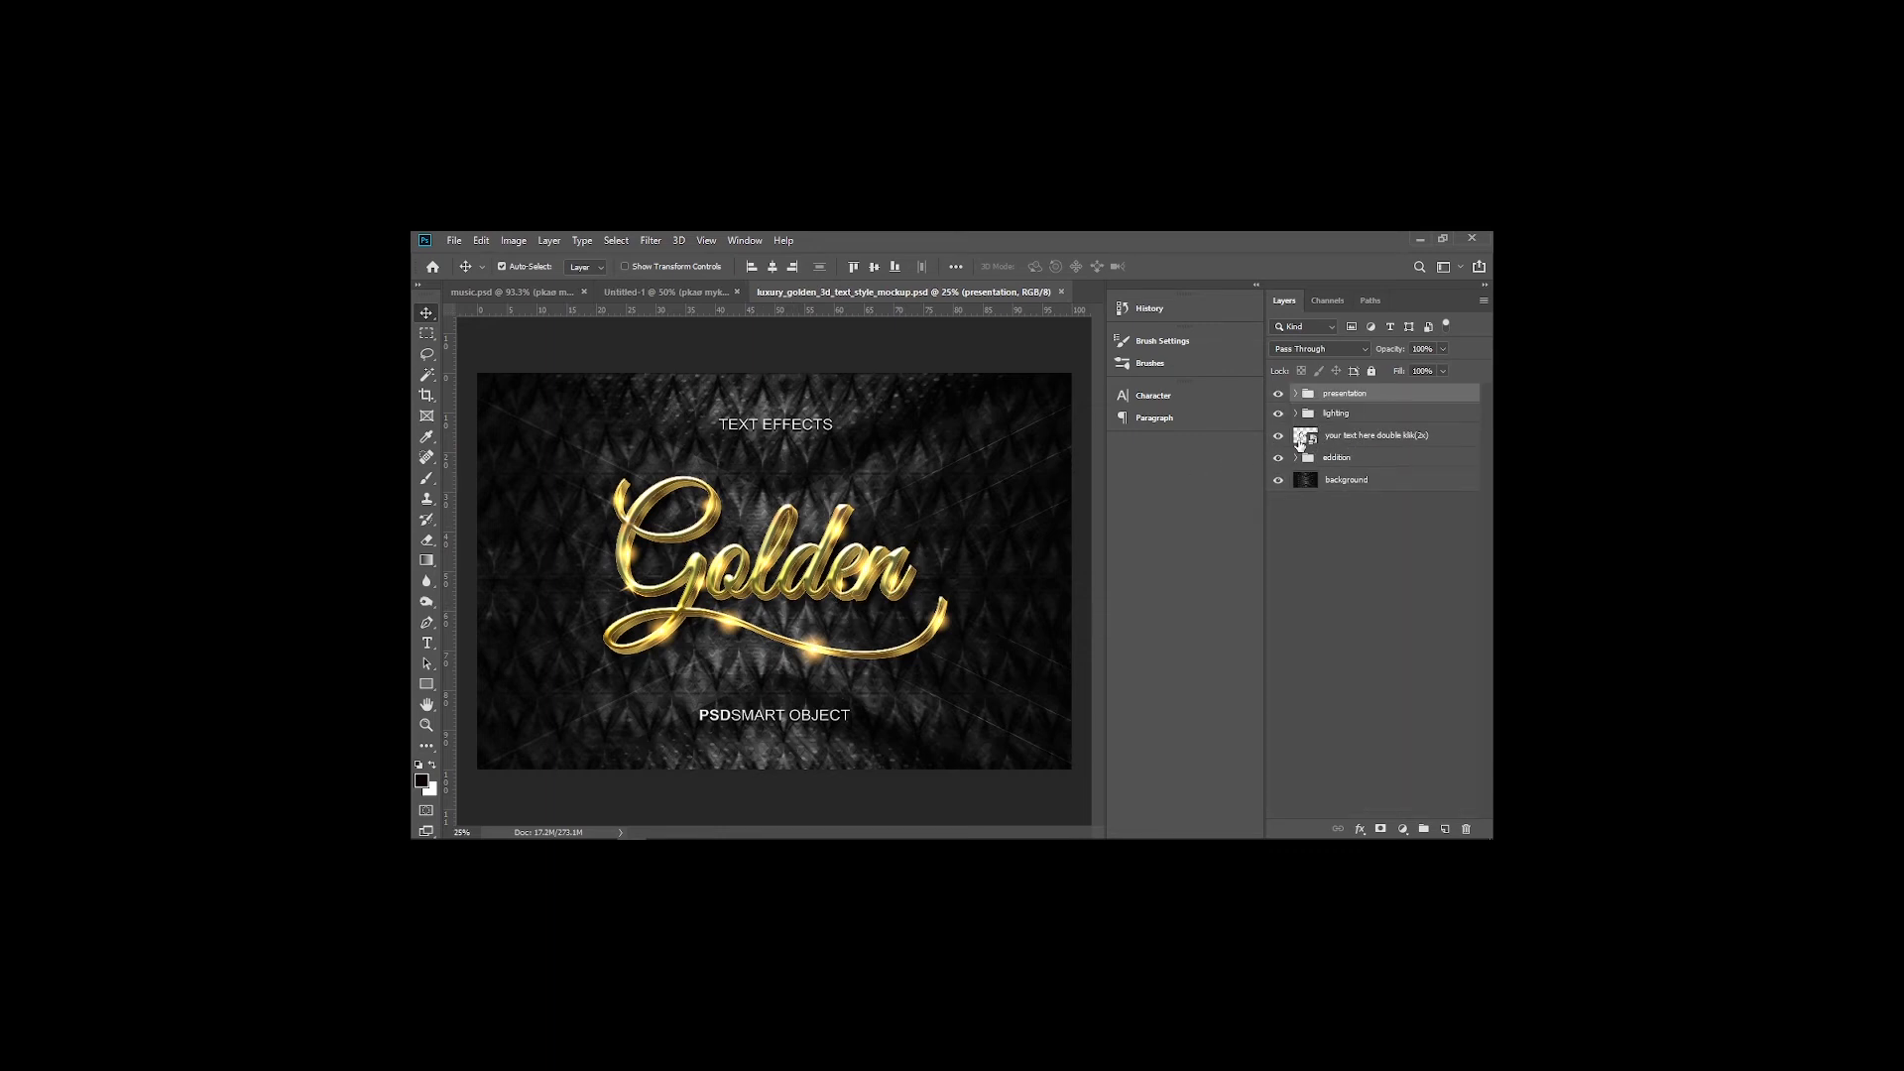
Open the mockup's "your text here" smart object and delete the word Golden from its text layer, accepting font substitution
double_click(1300, 439)
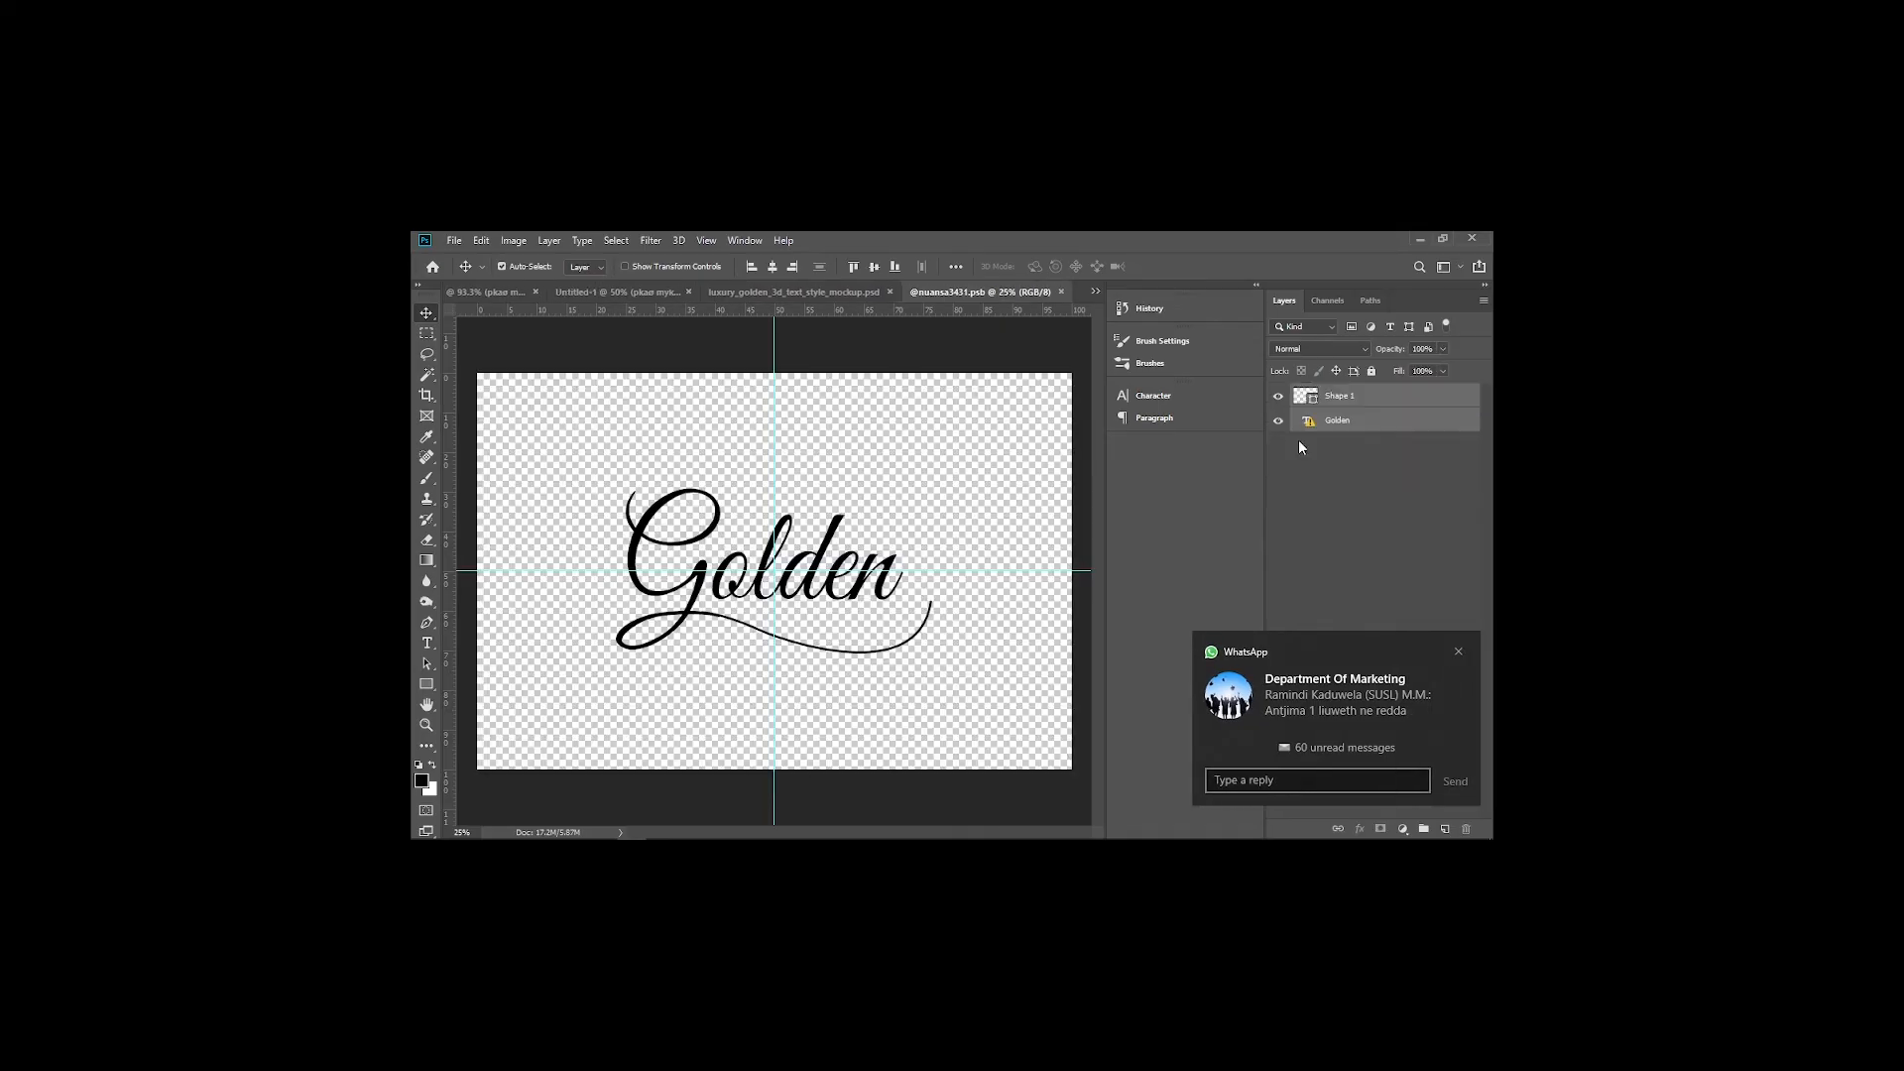
left_click(426, 644)
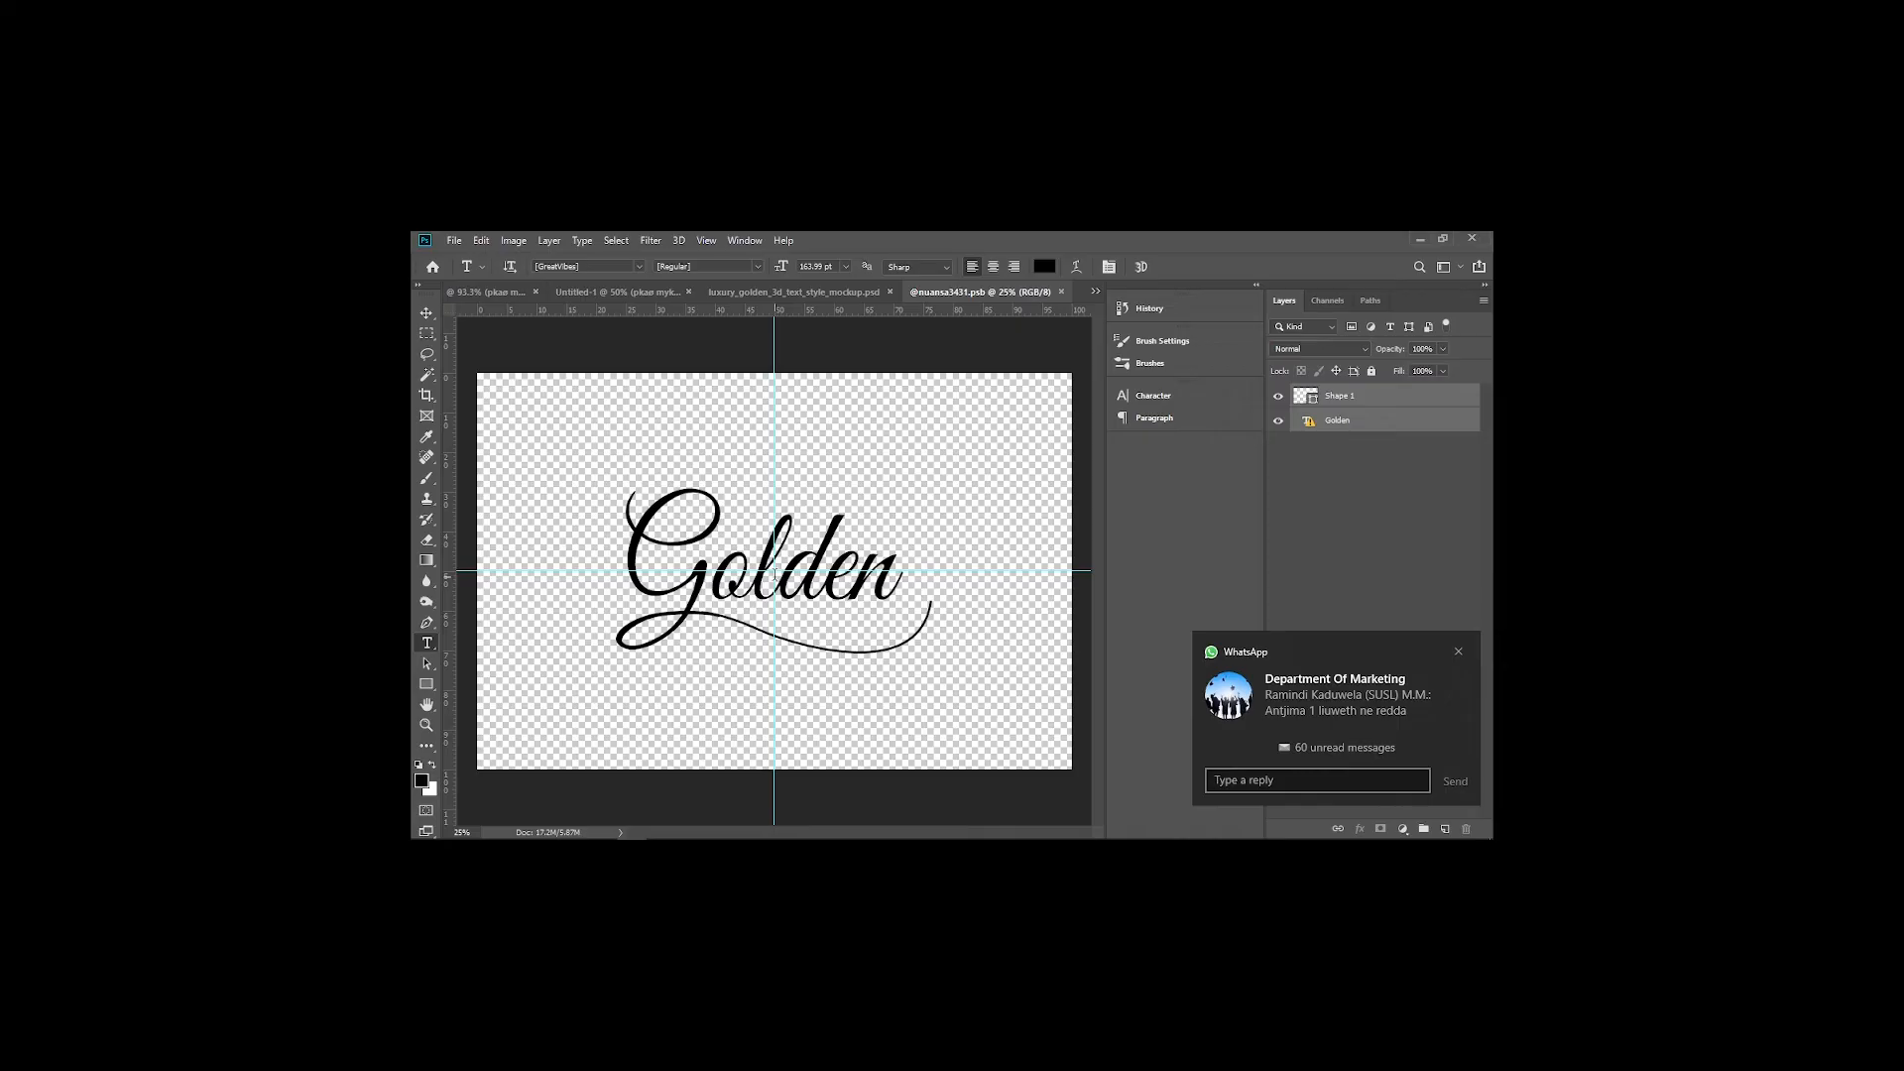
left_click(742, 573)
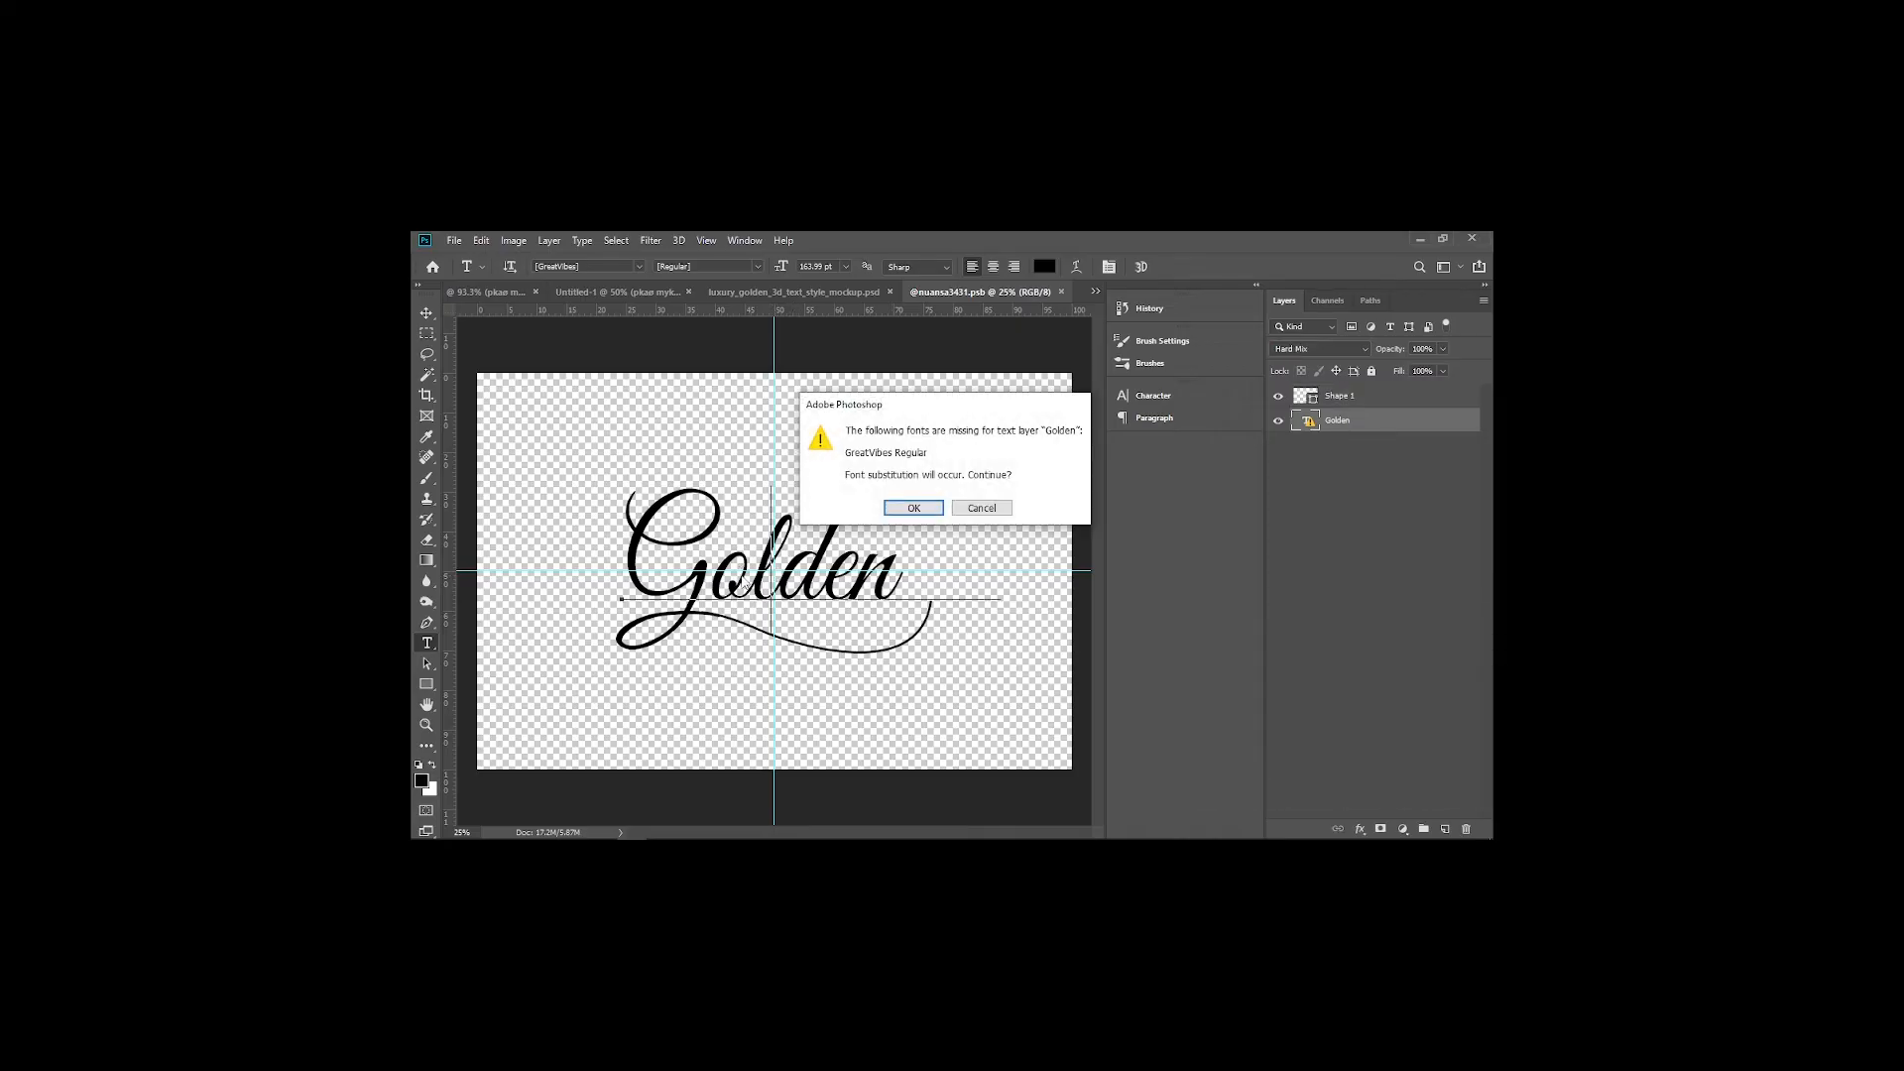
left_click(917, 509)
double_click(857, 562)
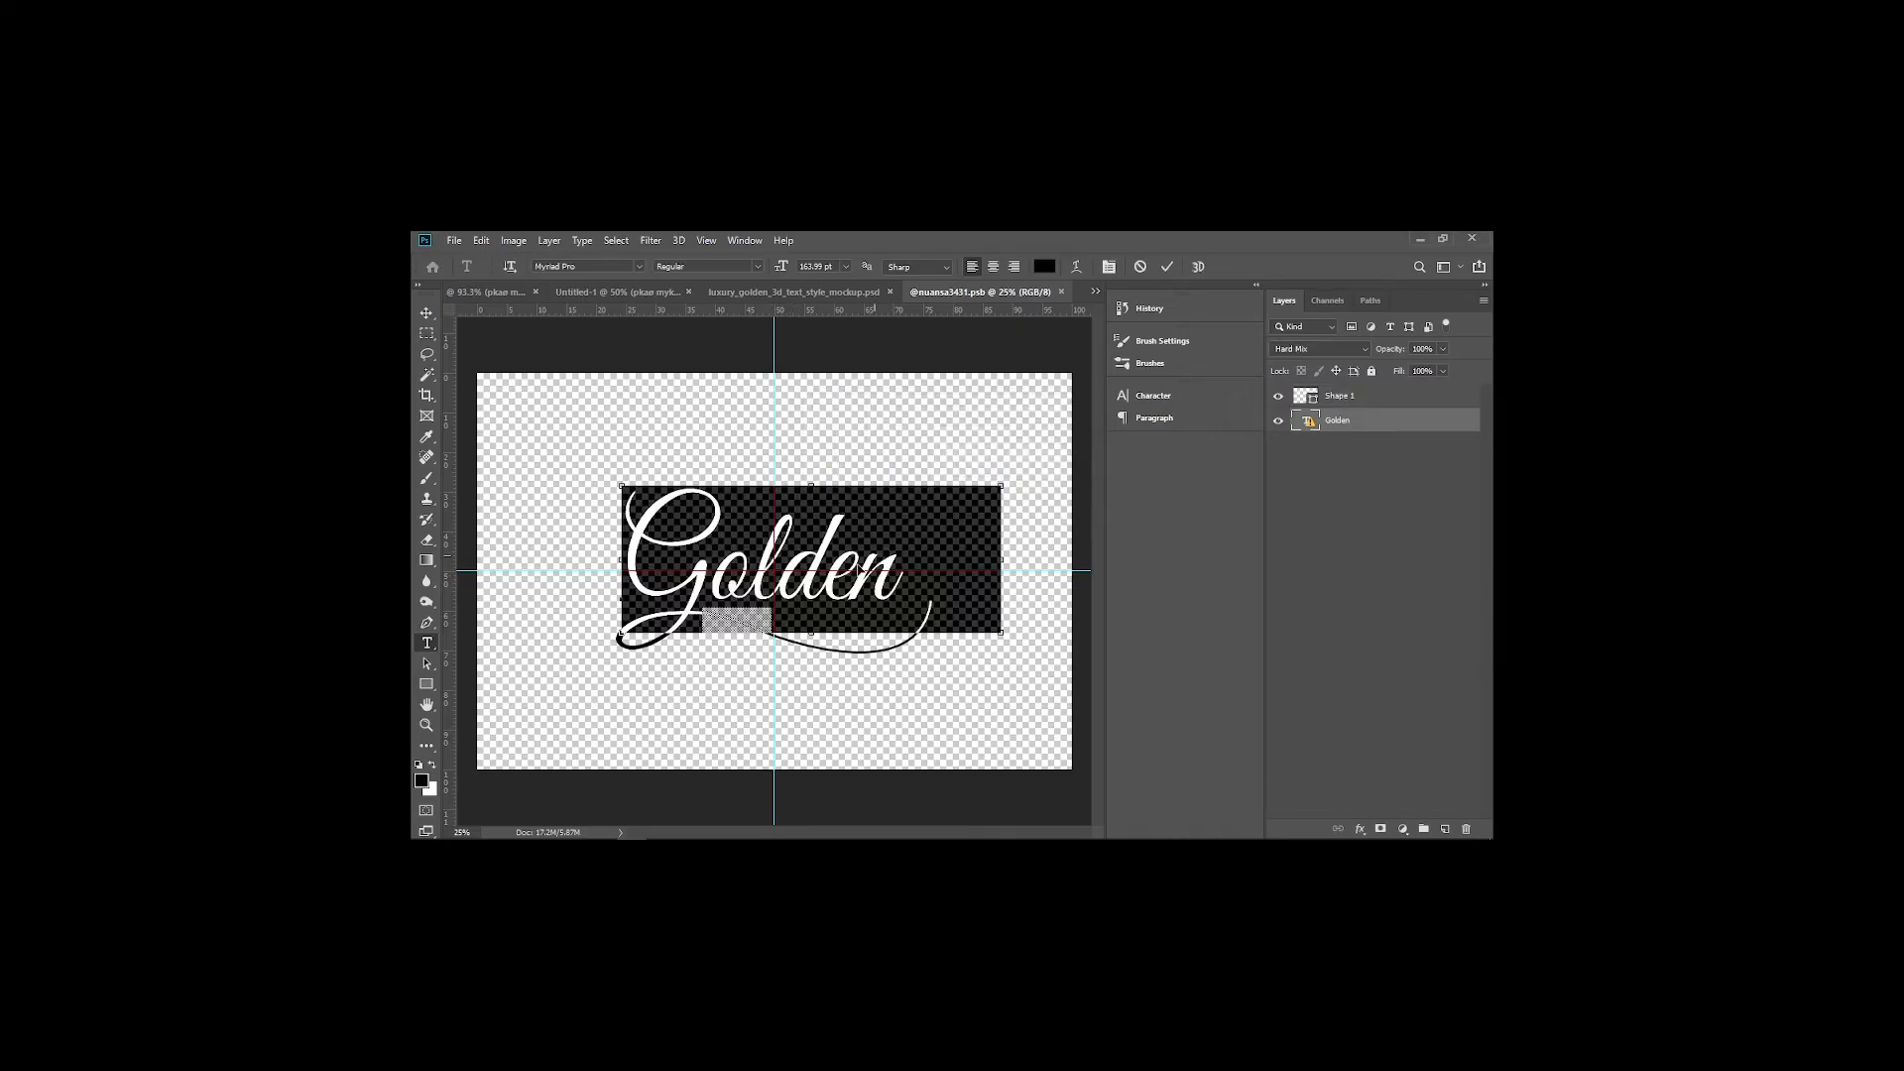
key("BackSpace")
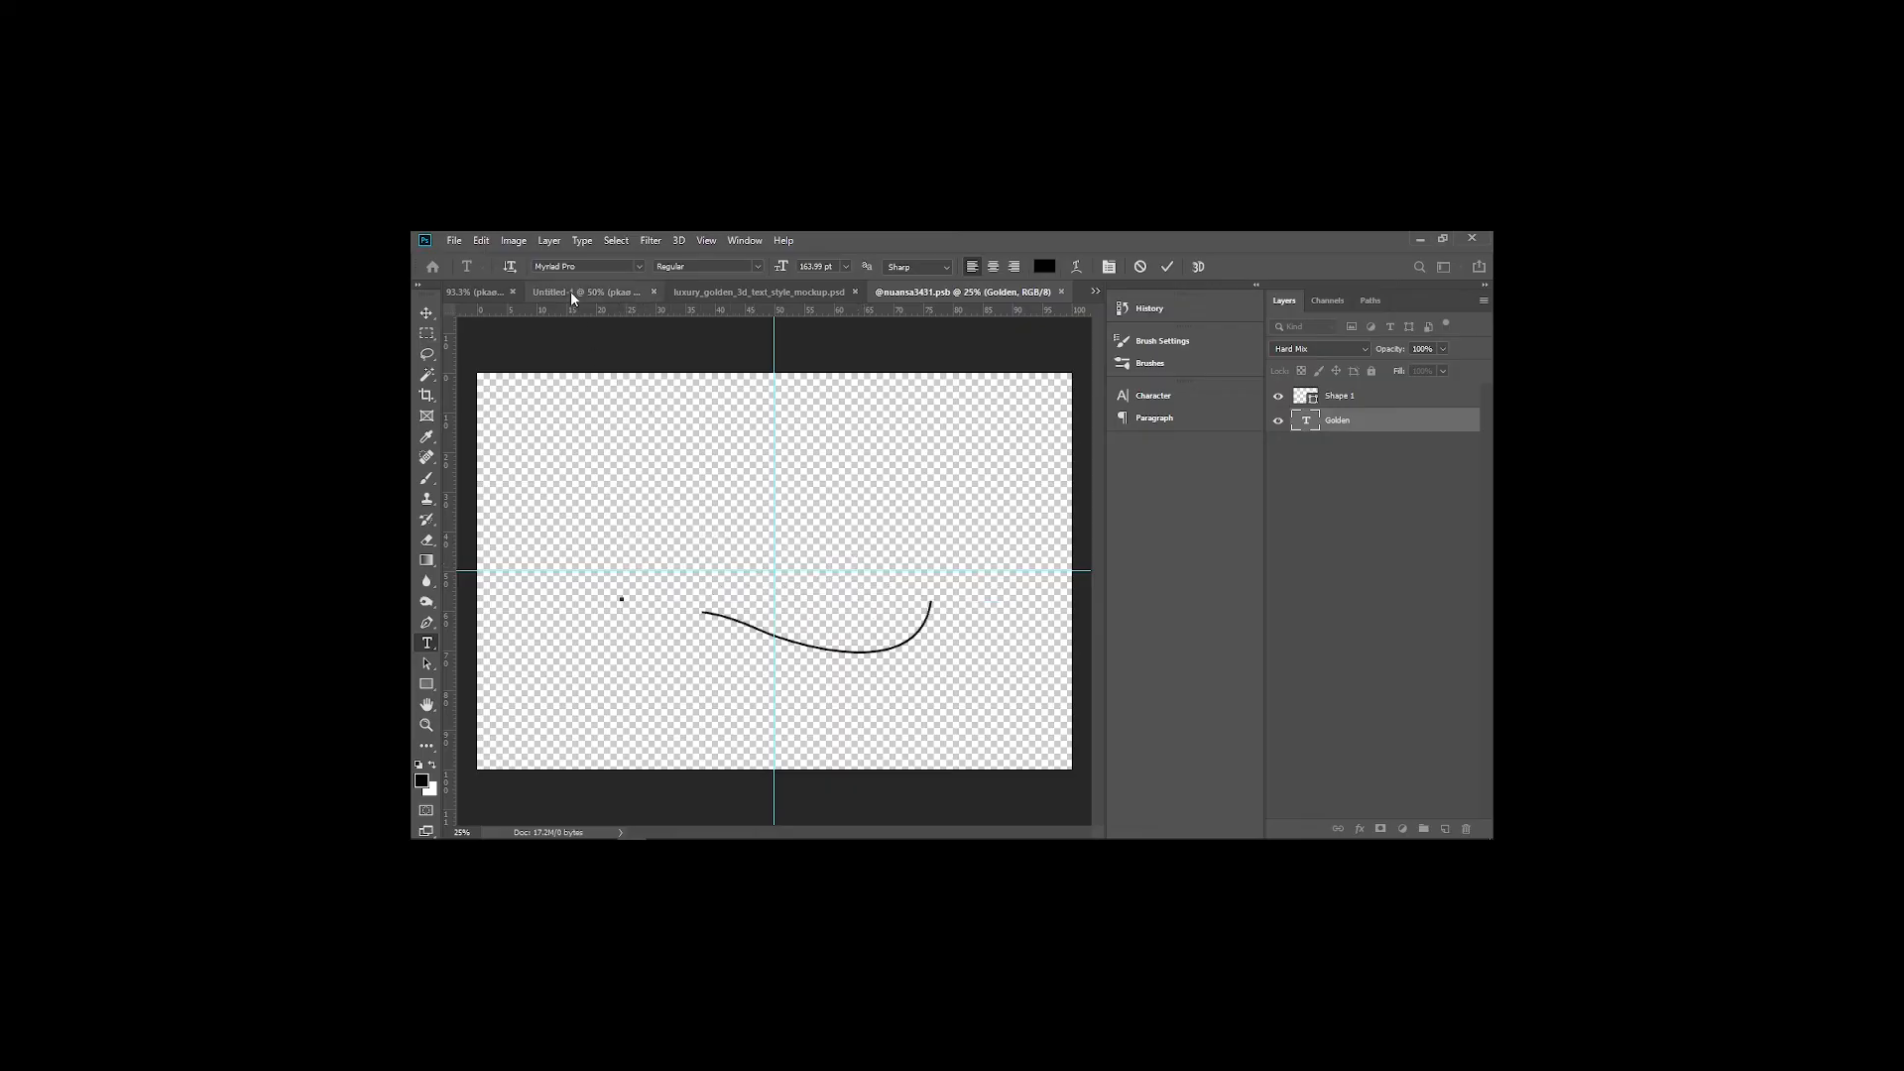
Replace the Easy Unicode Converter's input with "kolaBa" in Chrome, copy the converted Sinhala word and switch back to Photoshop
mouse_move(733, 836)
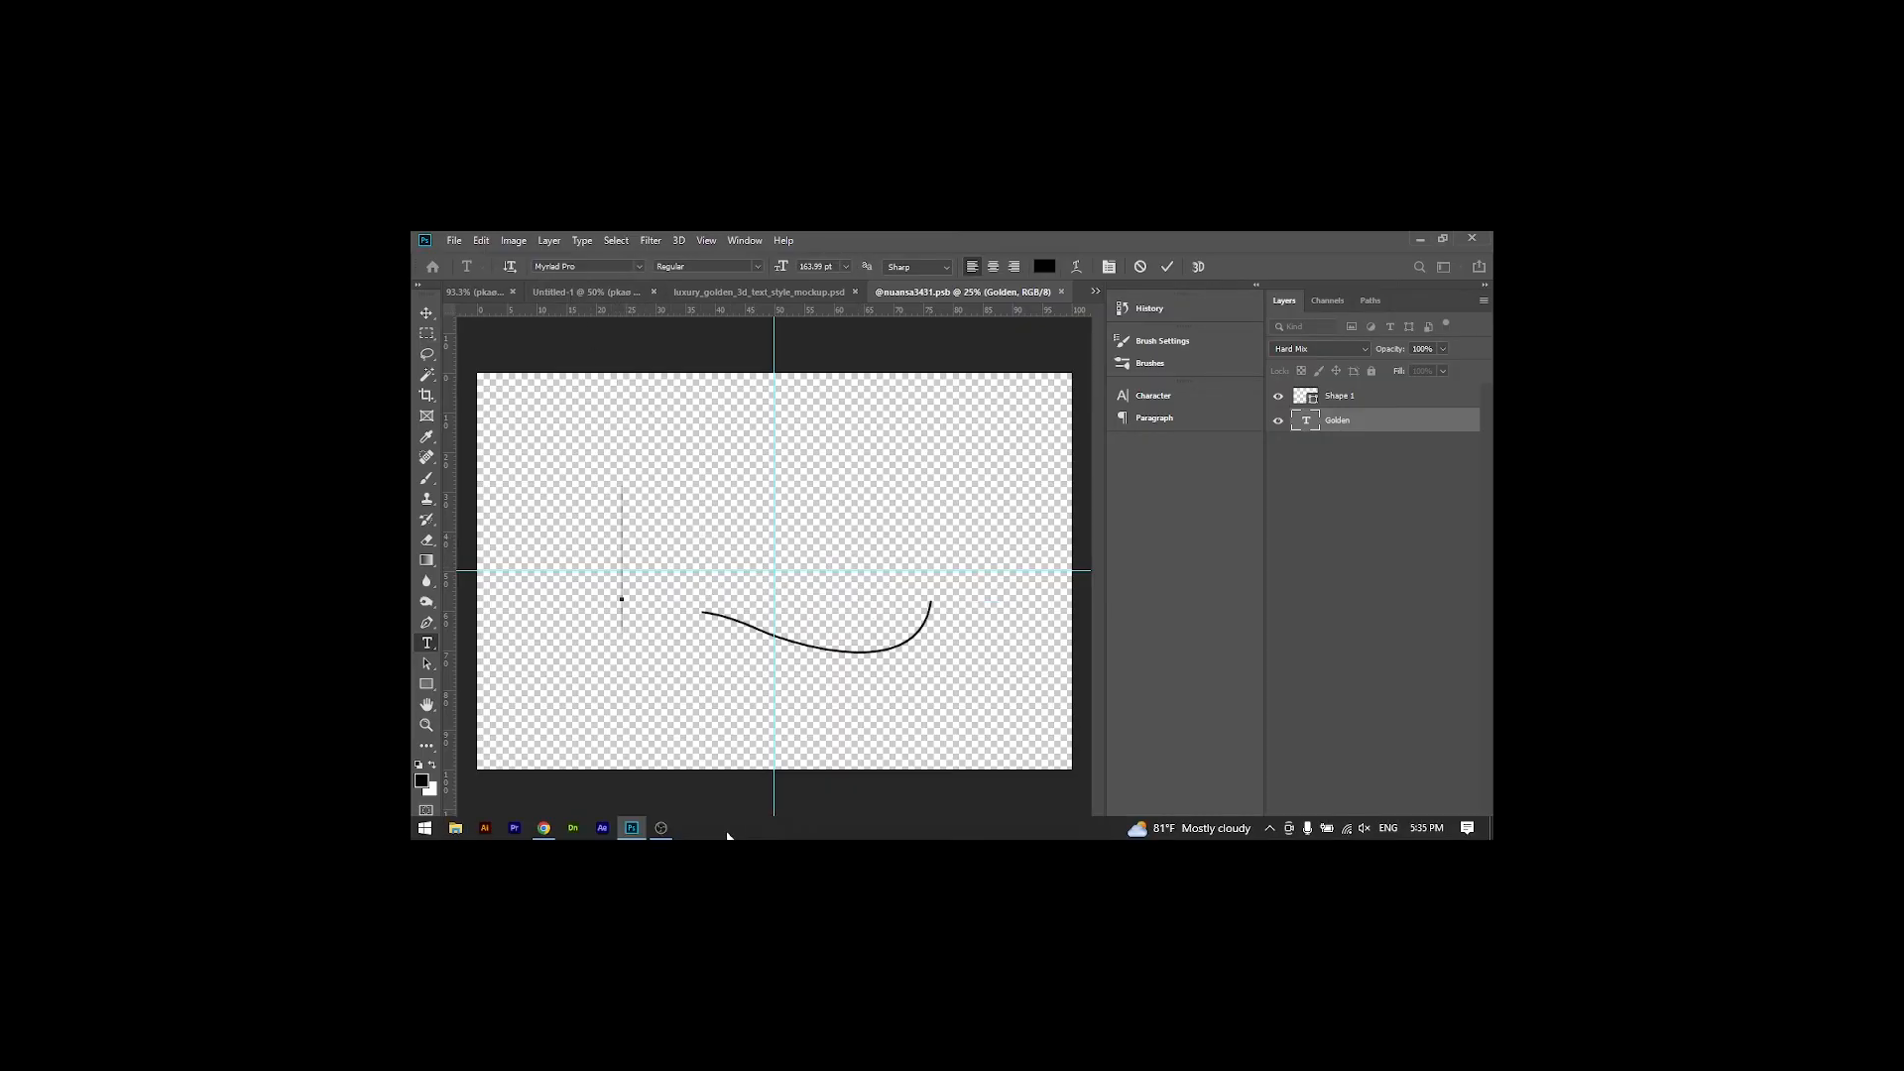
left_click(543, 827)
left_click(700, 244)
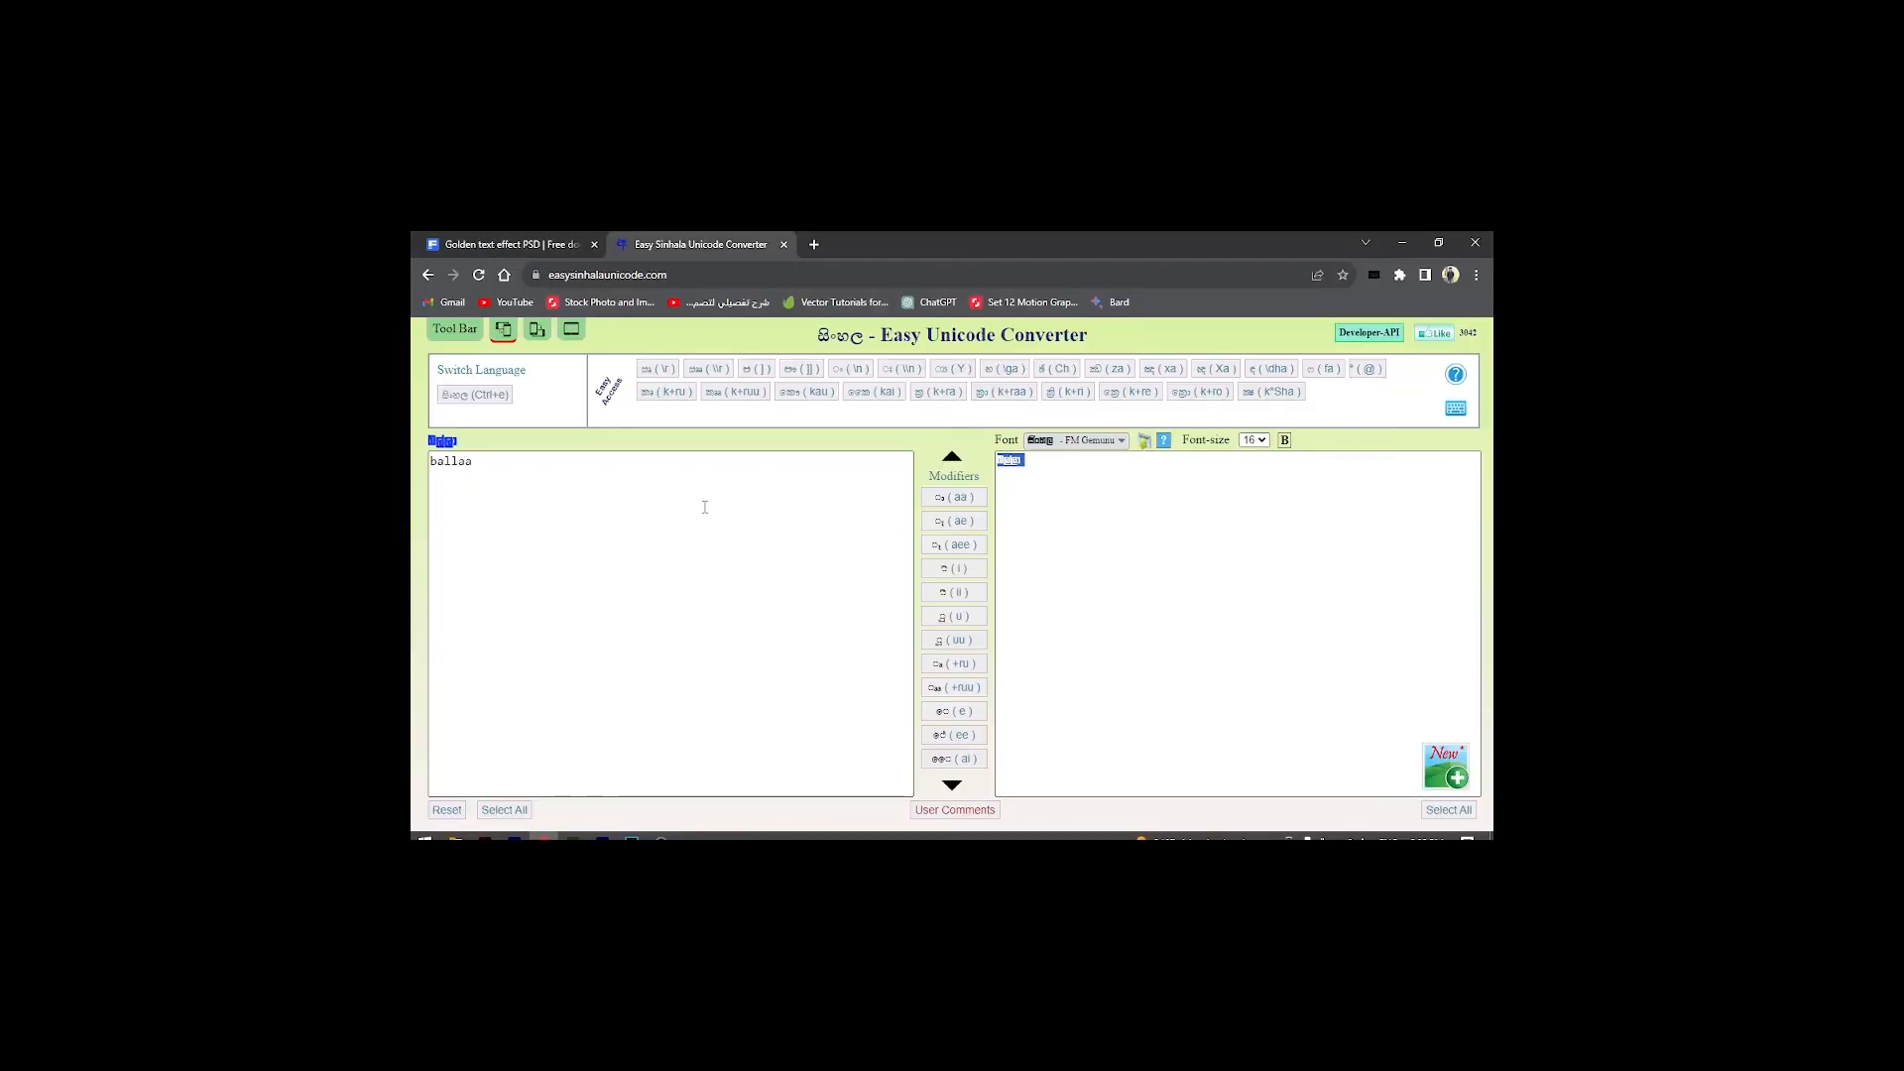
key("ctrl+a")
type("k")
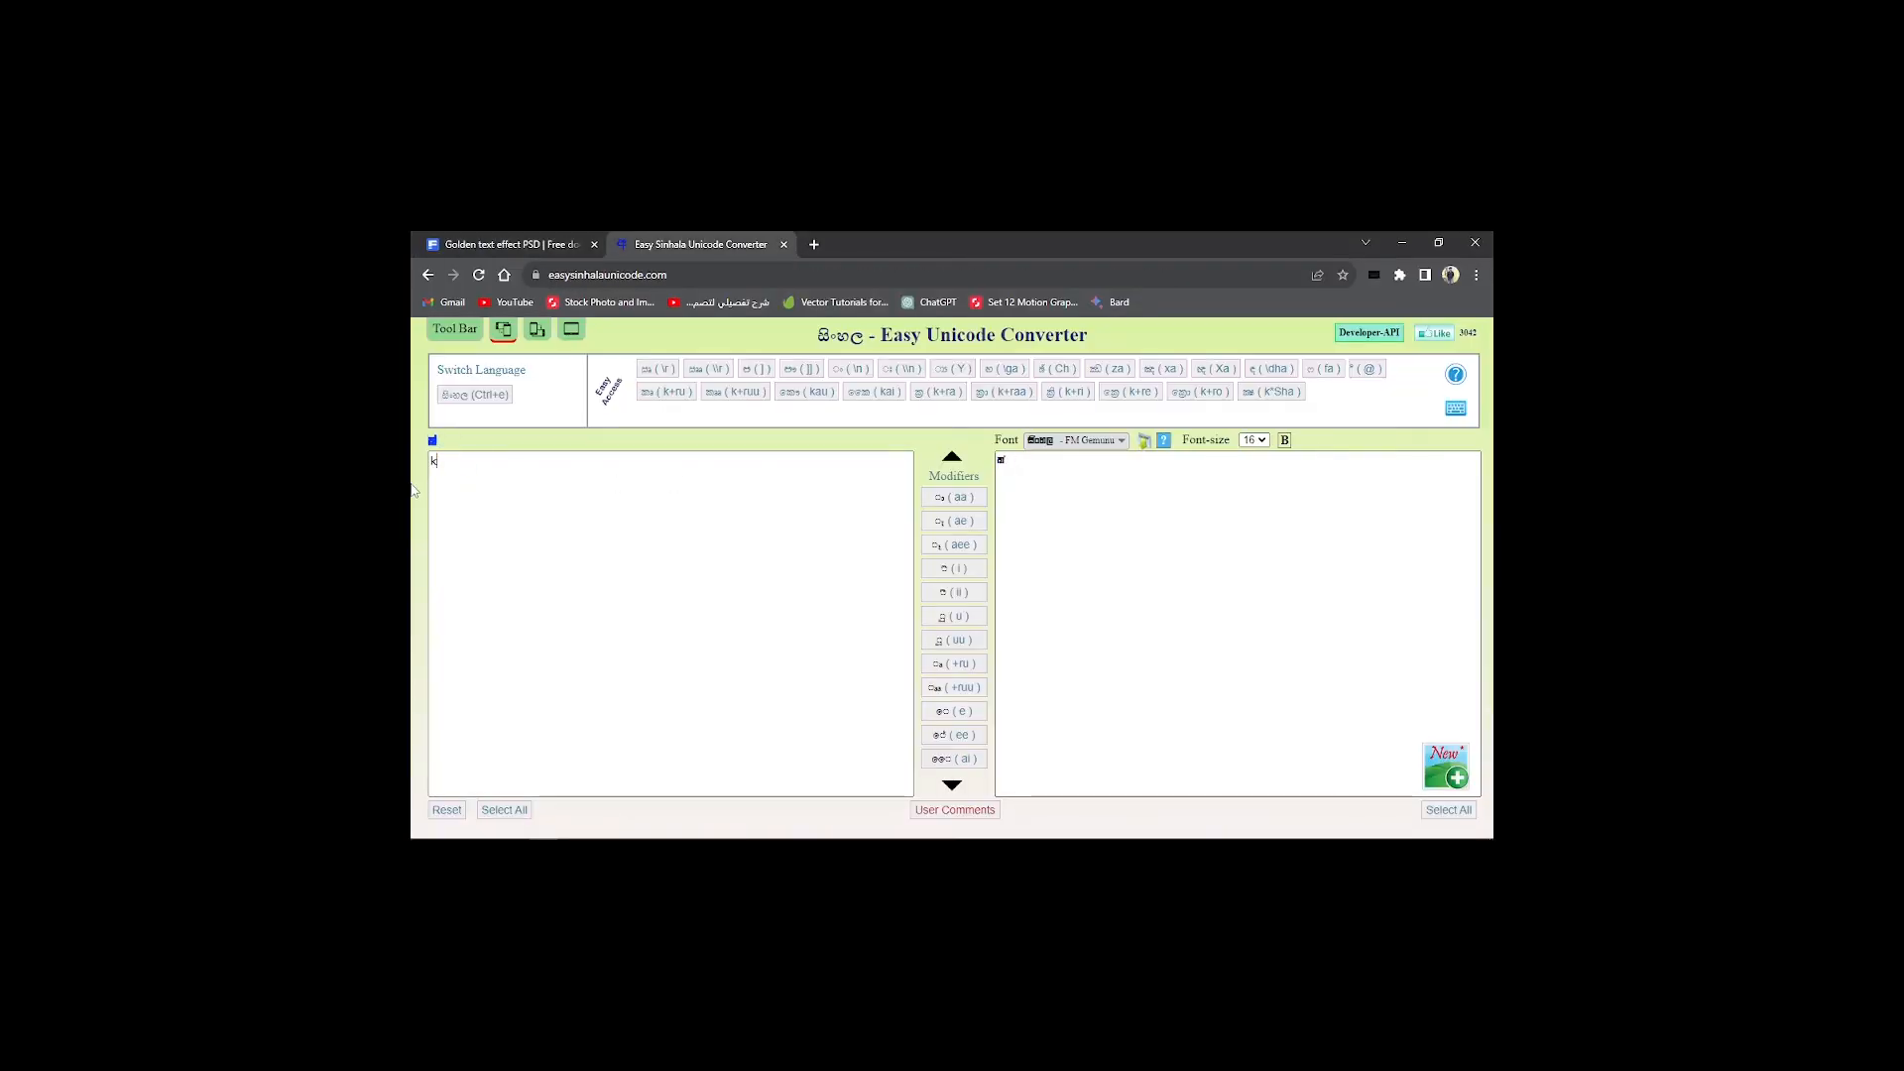
type("olaba")
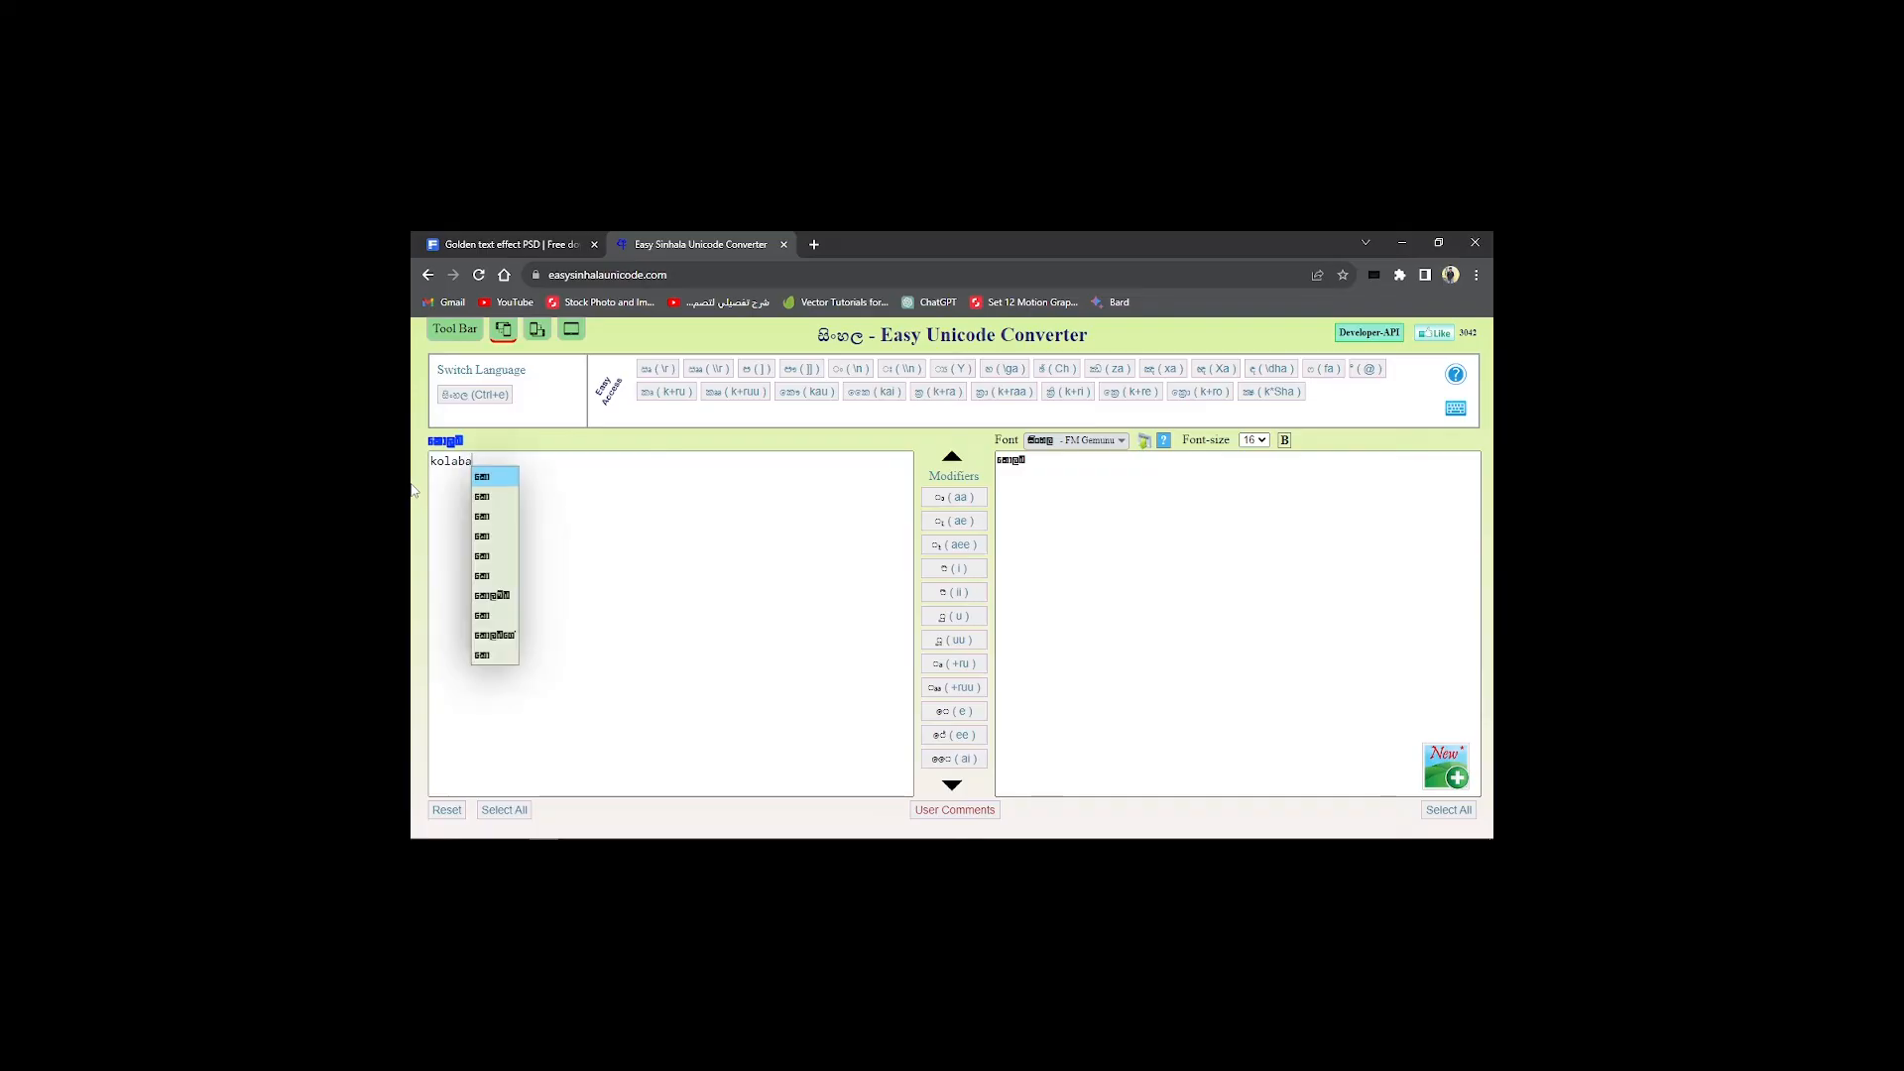
key("Escape")
key("BackSpace")
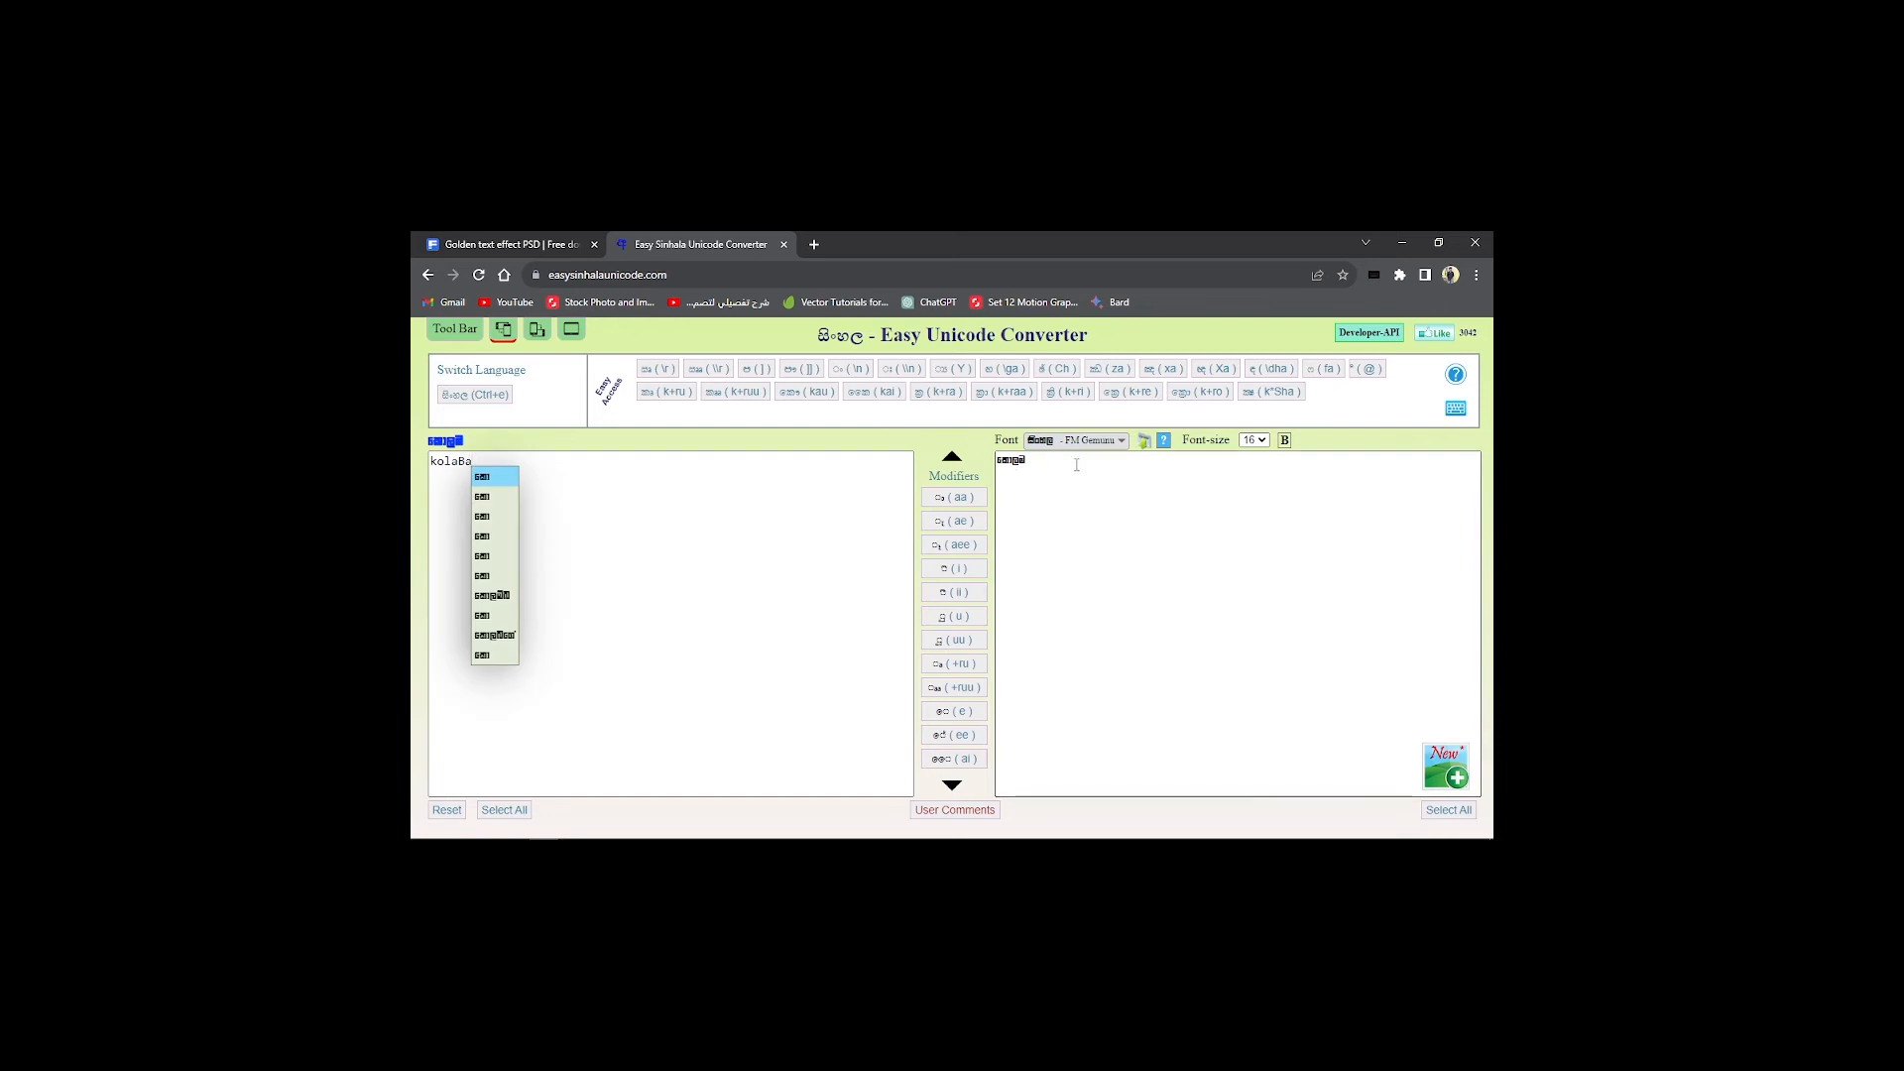
left_click(1032, 482)
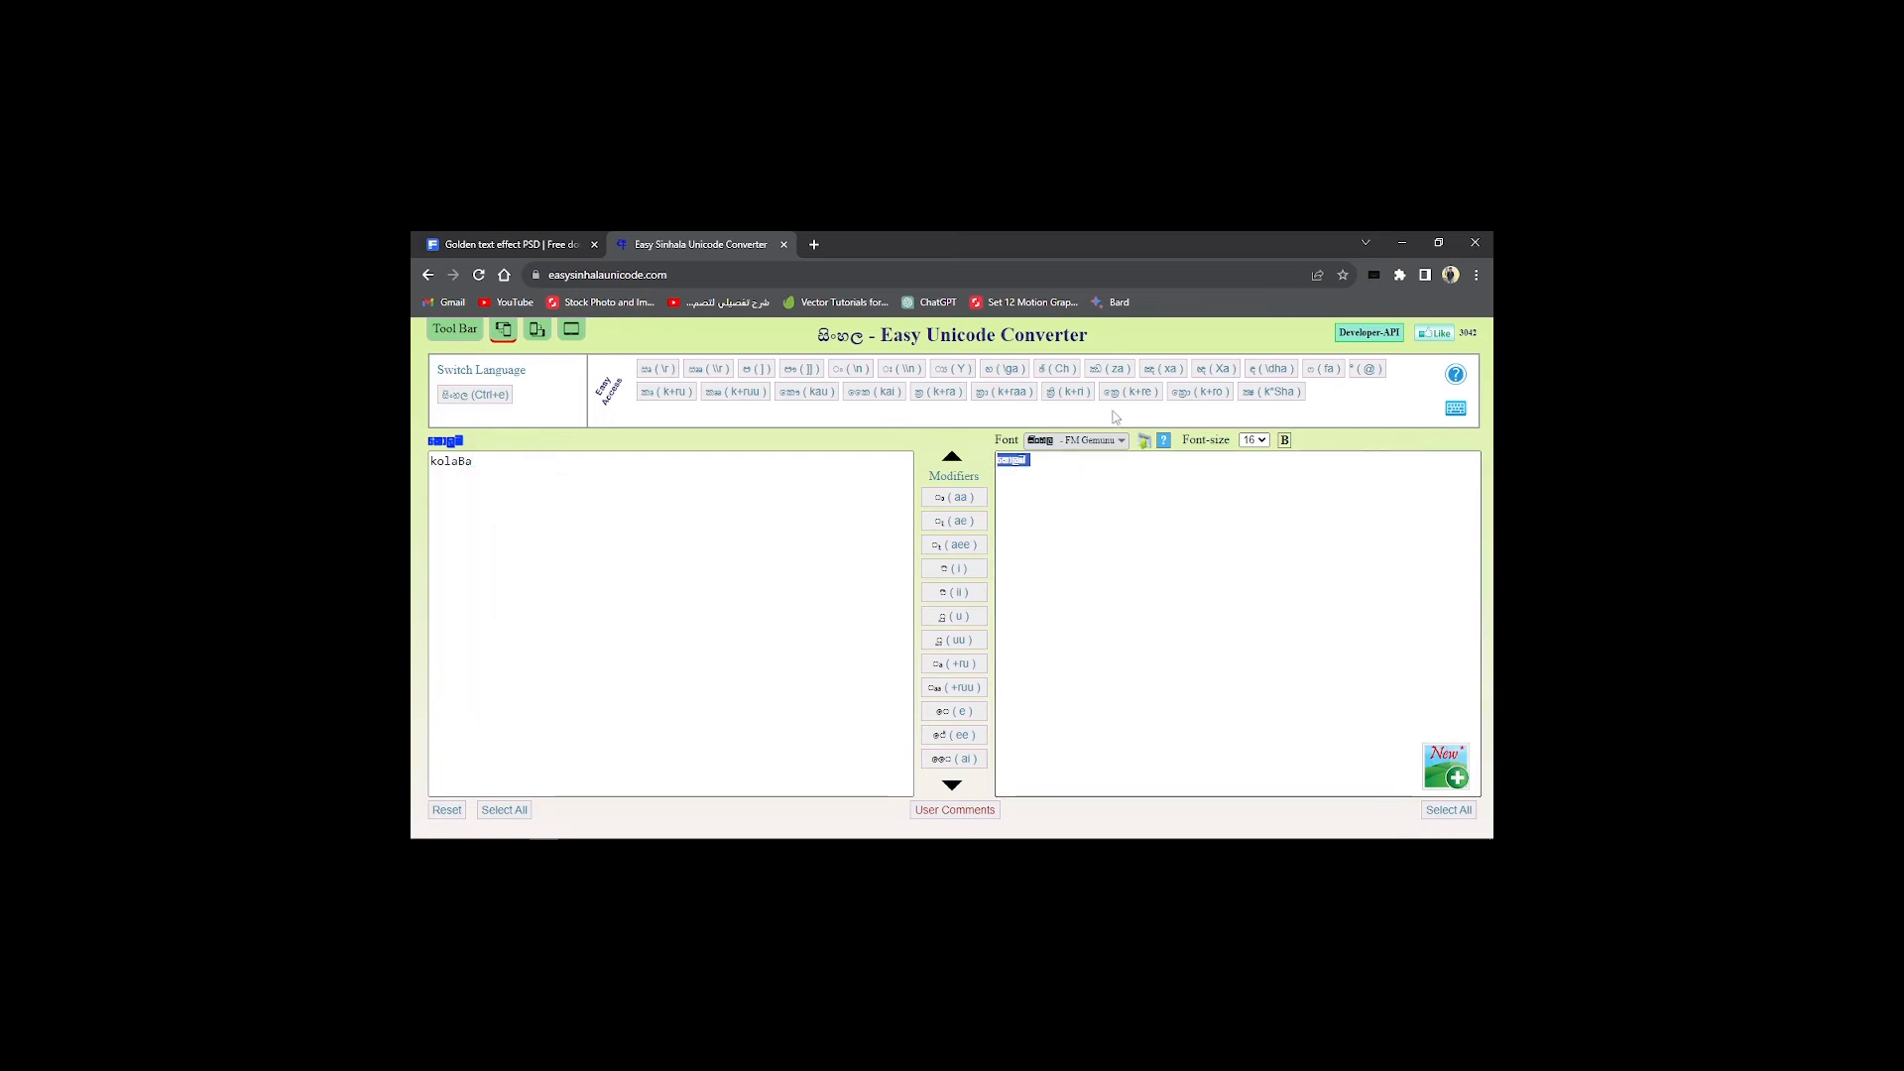
left_click(1409, 240)
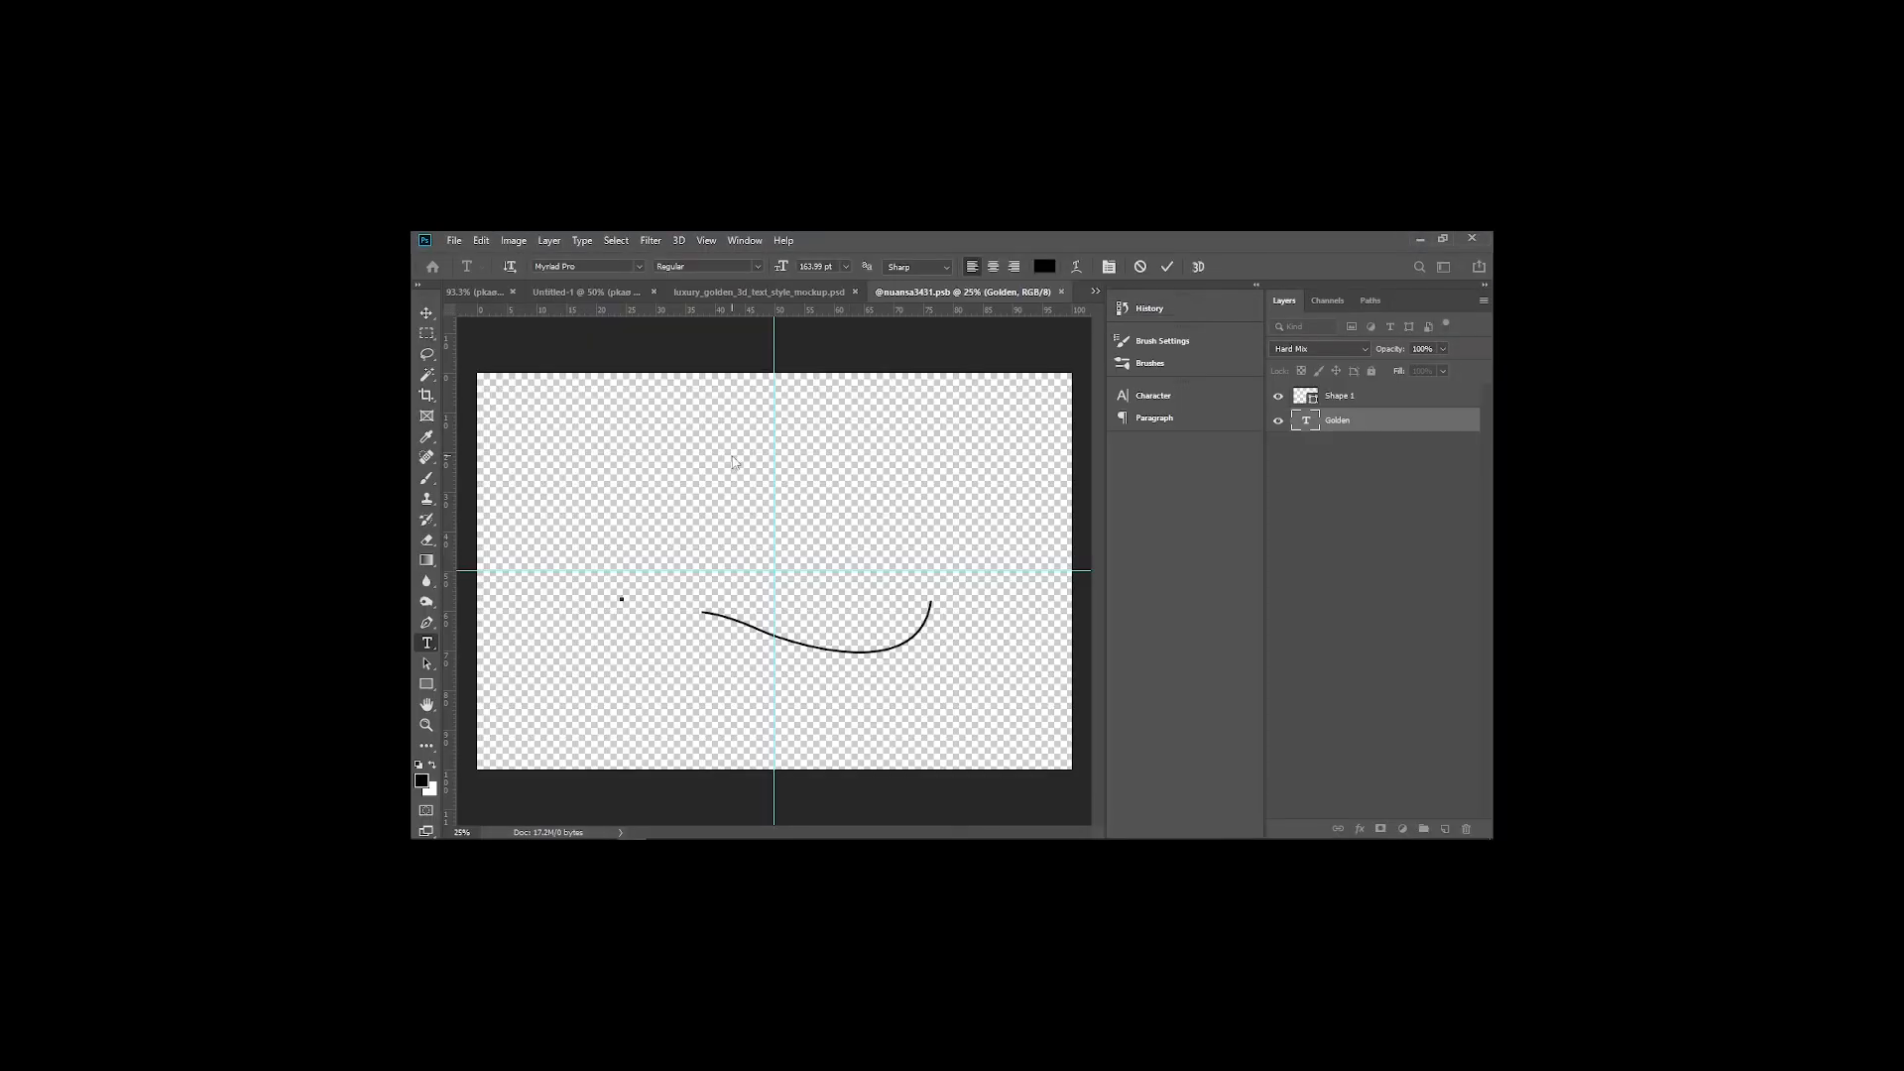
Insert the converted word "fld,U" in the text layer and set its font to the Sinhala Yasarath typeface
type("fld,U")
key("ctrl+a")
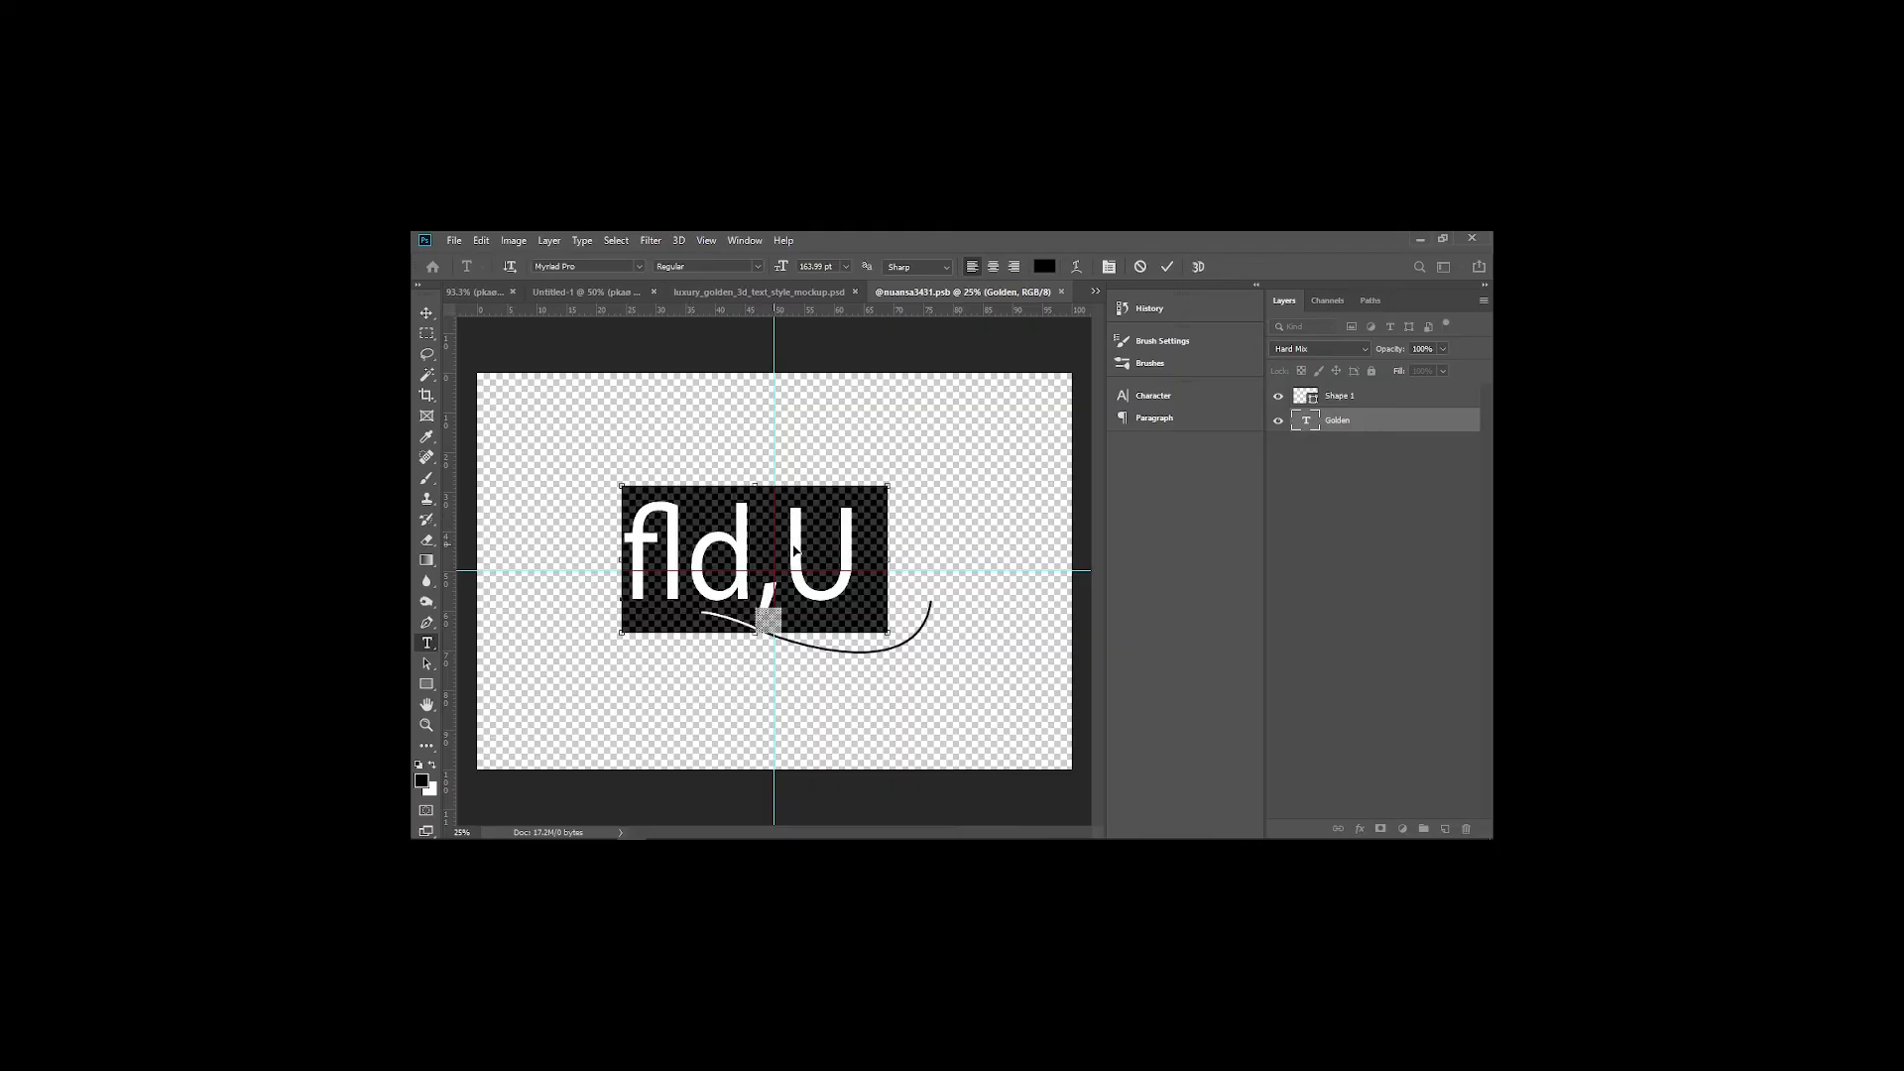
left_click(640, 267)
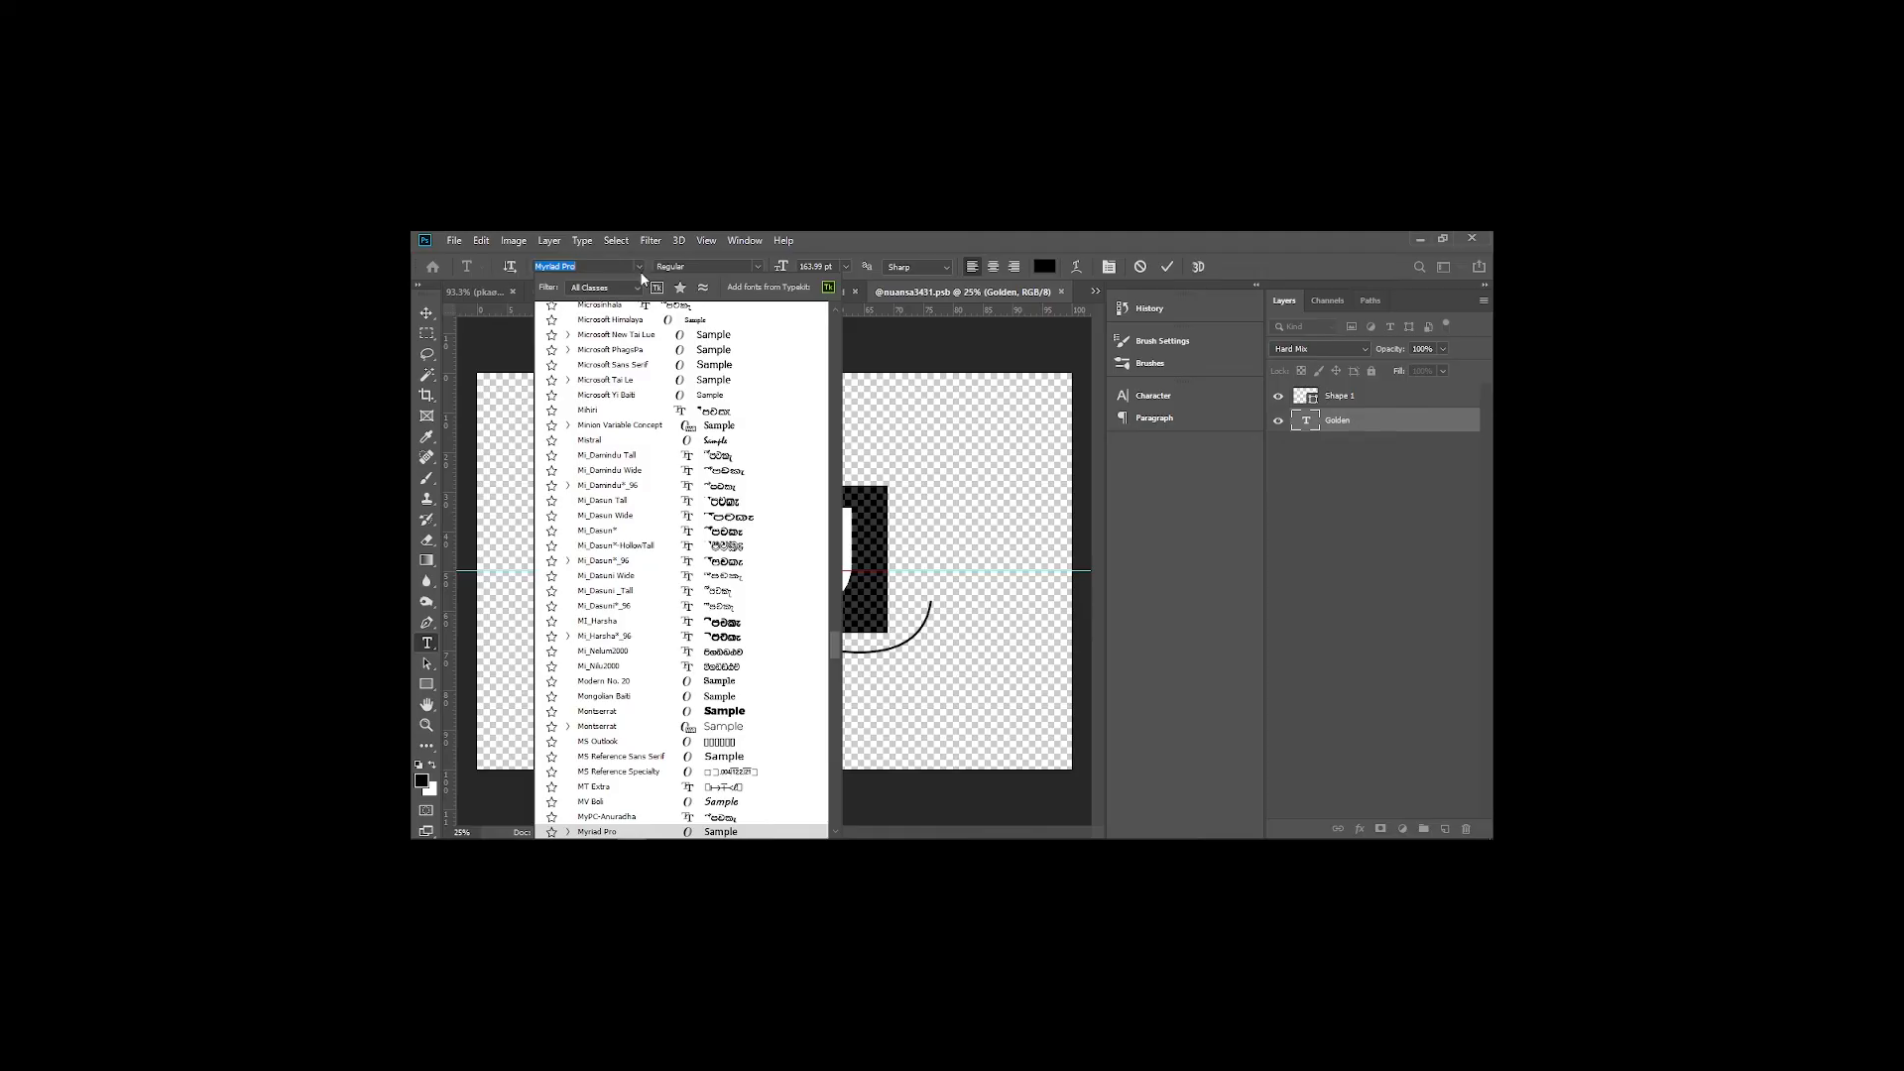
left_click_drag(836, 647, 837, 311)
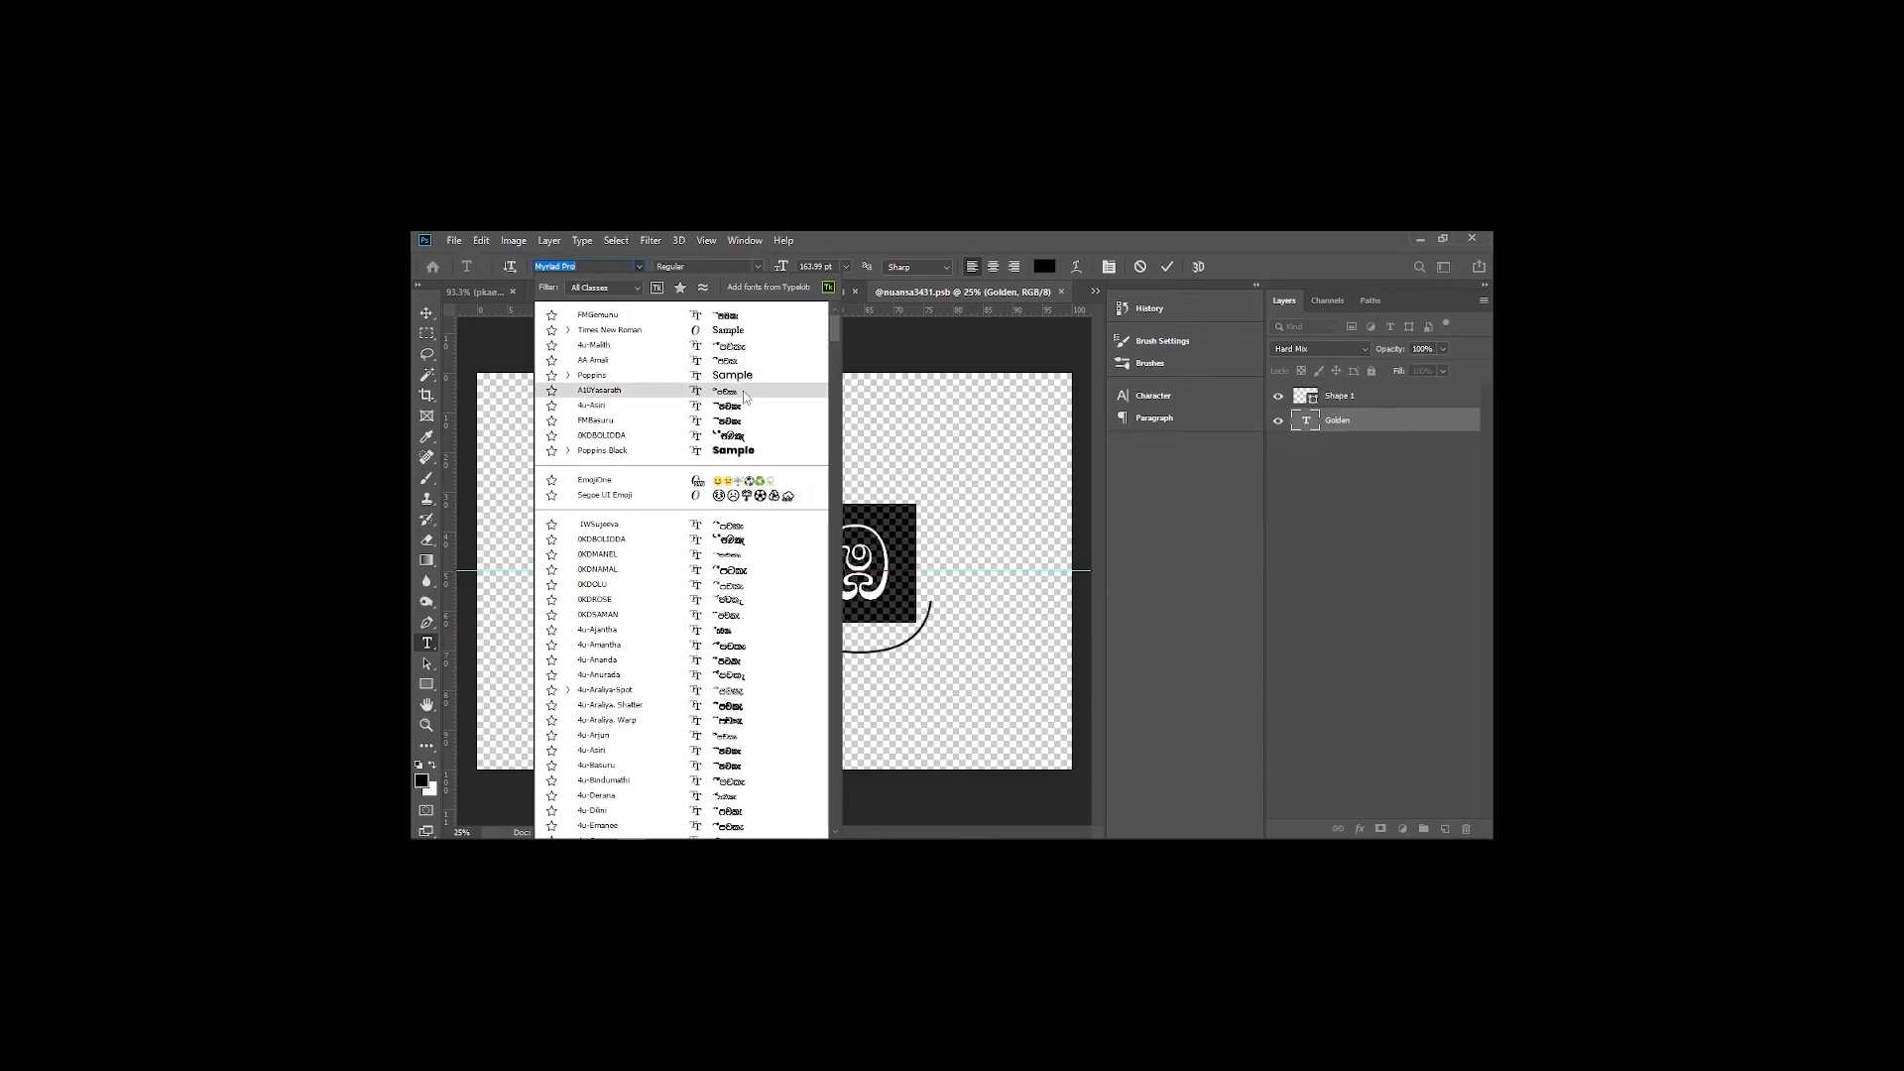
left_click(626, 397)
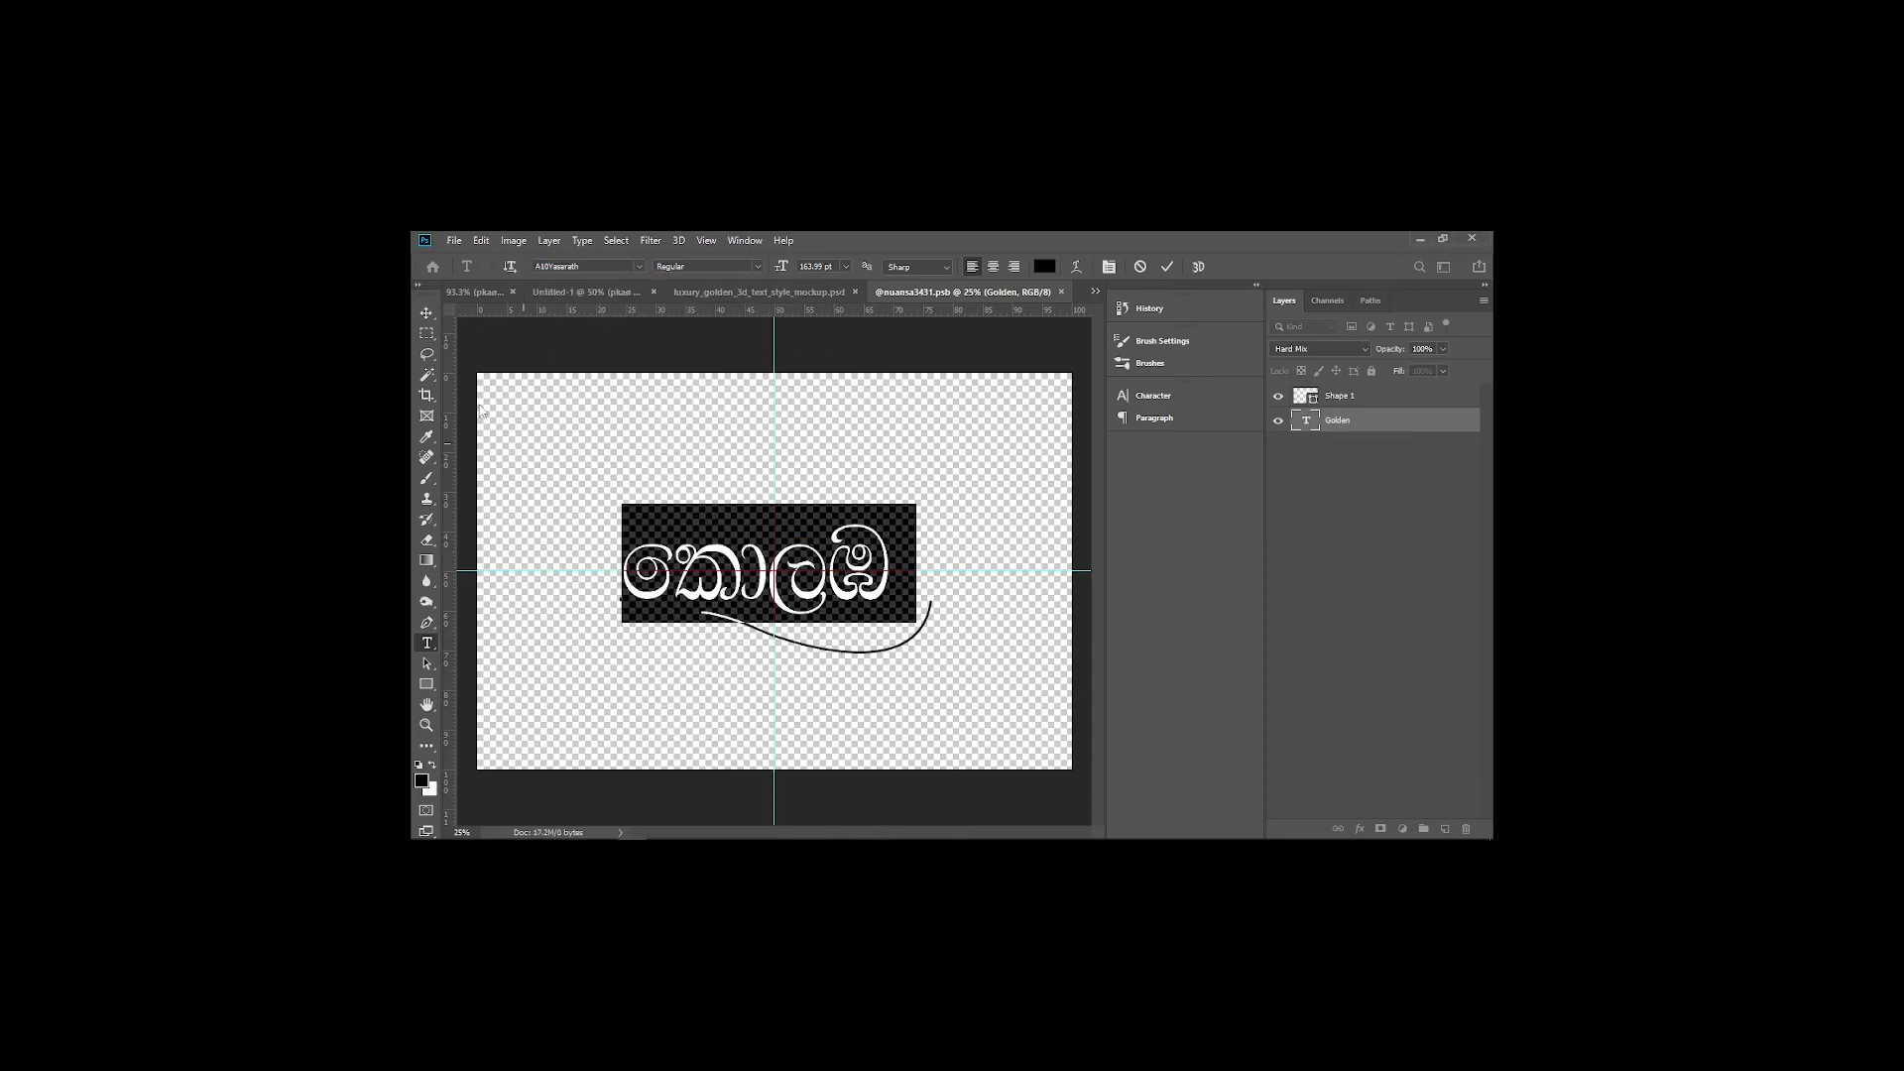
Delete the Shape 1 swoosh layer beneath the Sinhala word
left_click(426, 313)
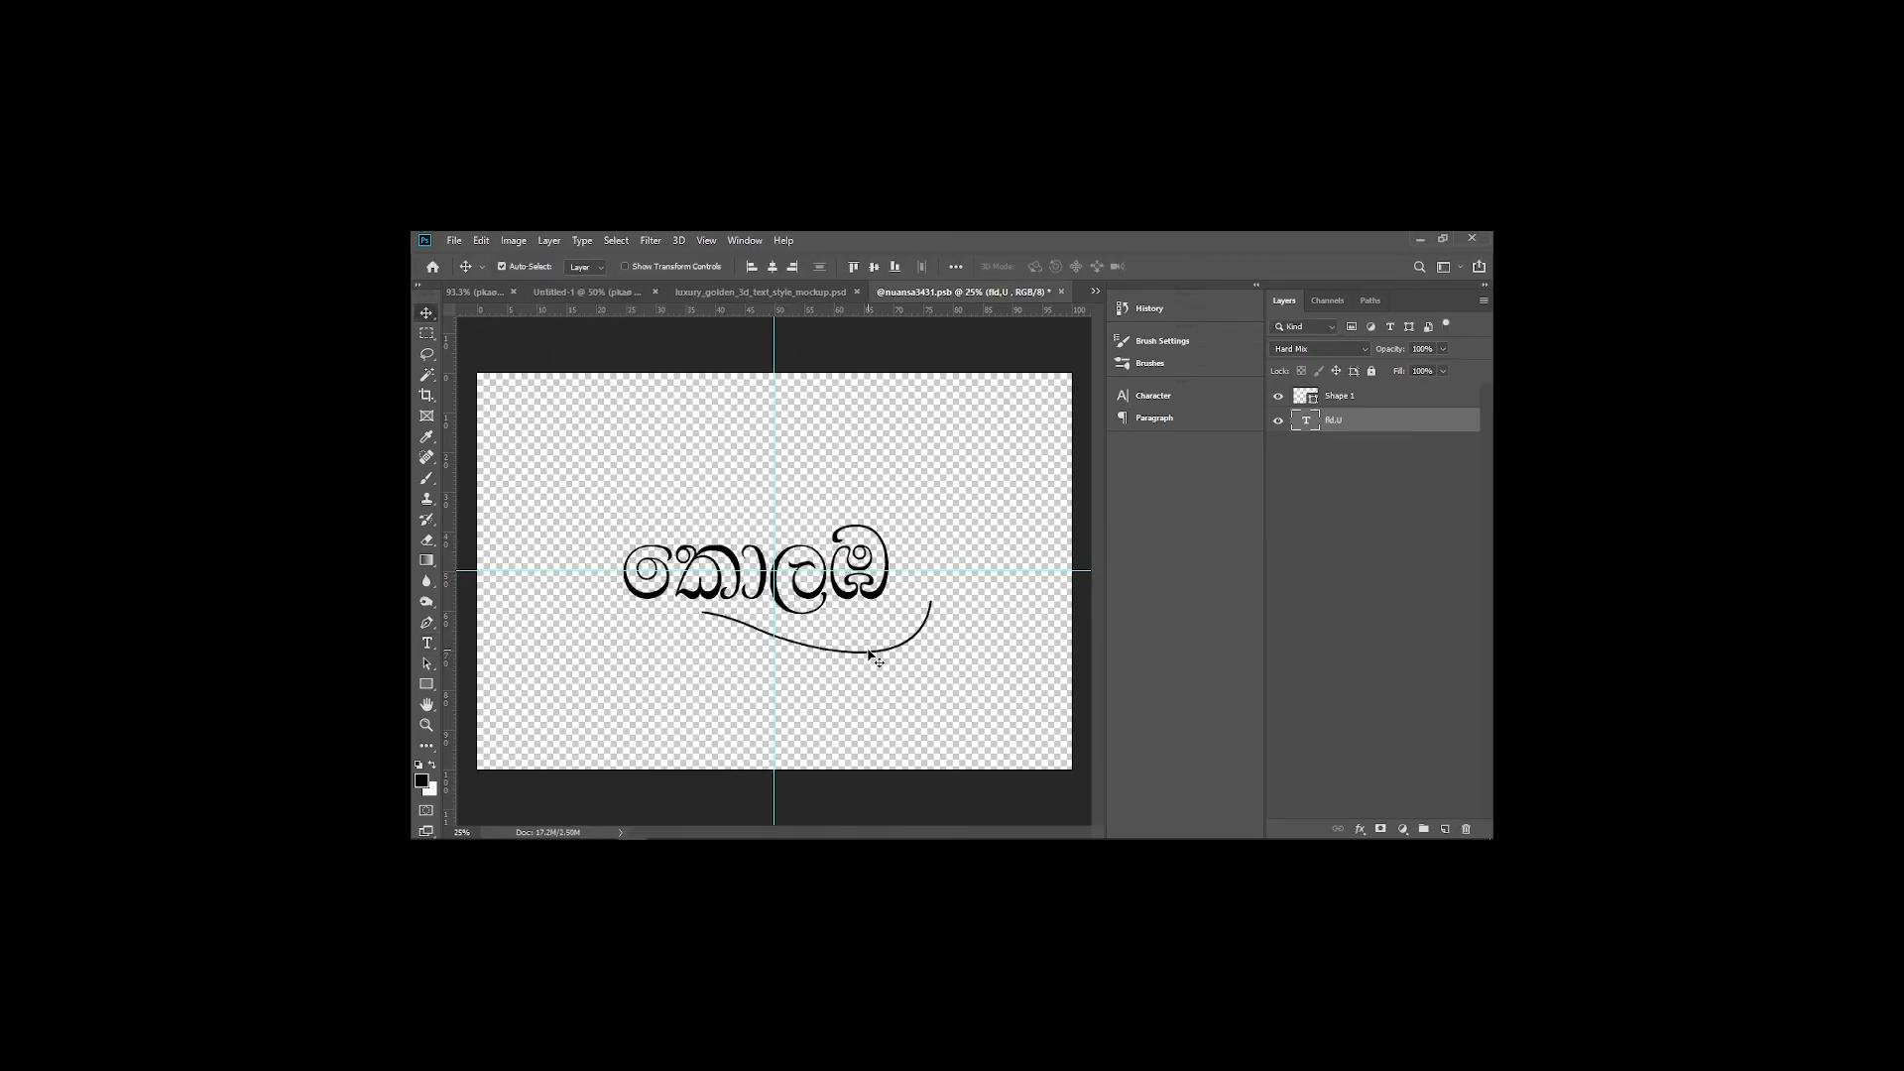
left_click(869, 652)
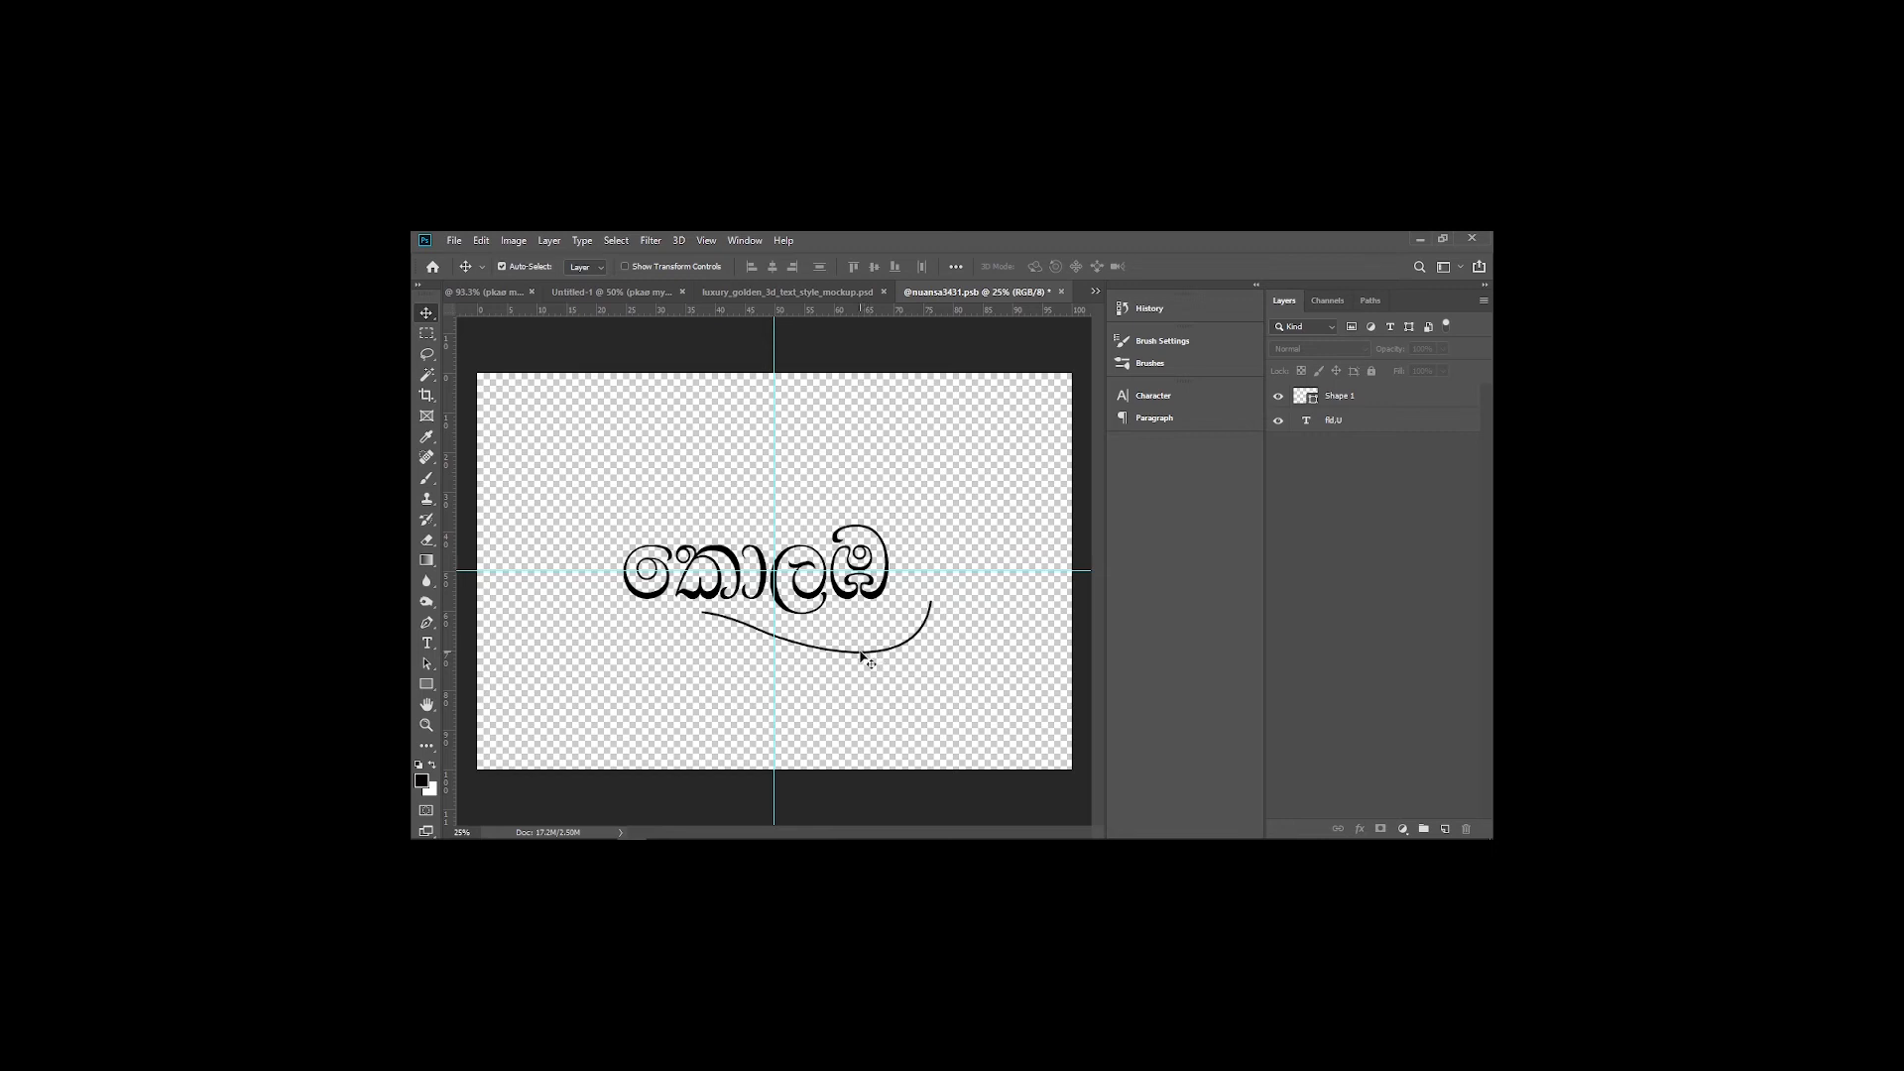
left_click(1395, 405)
key("Delete")
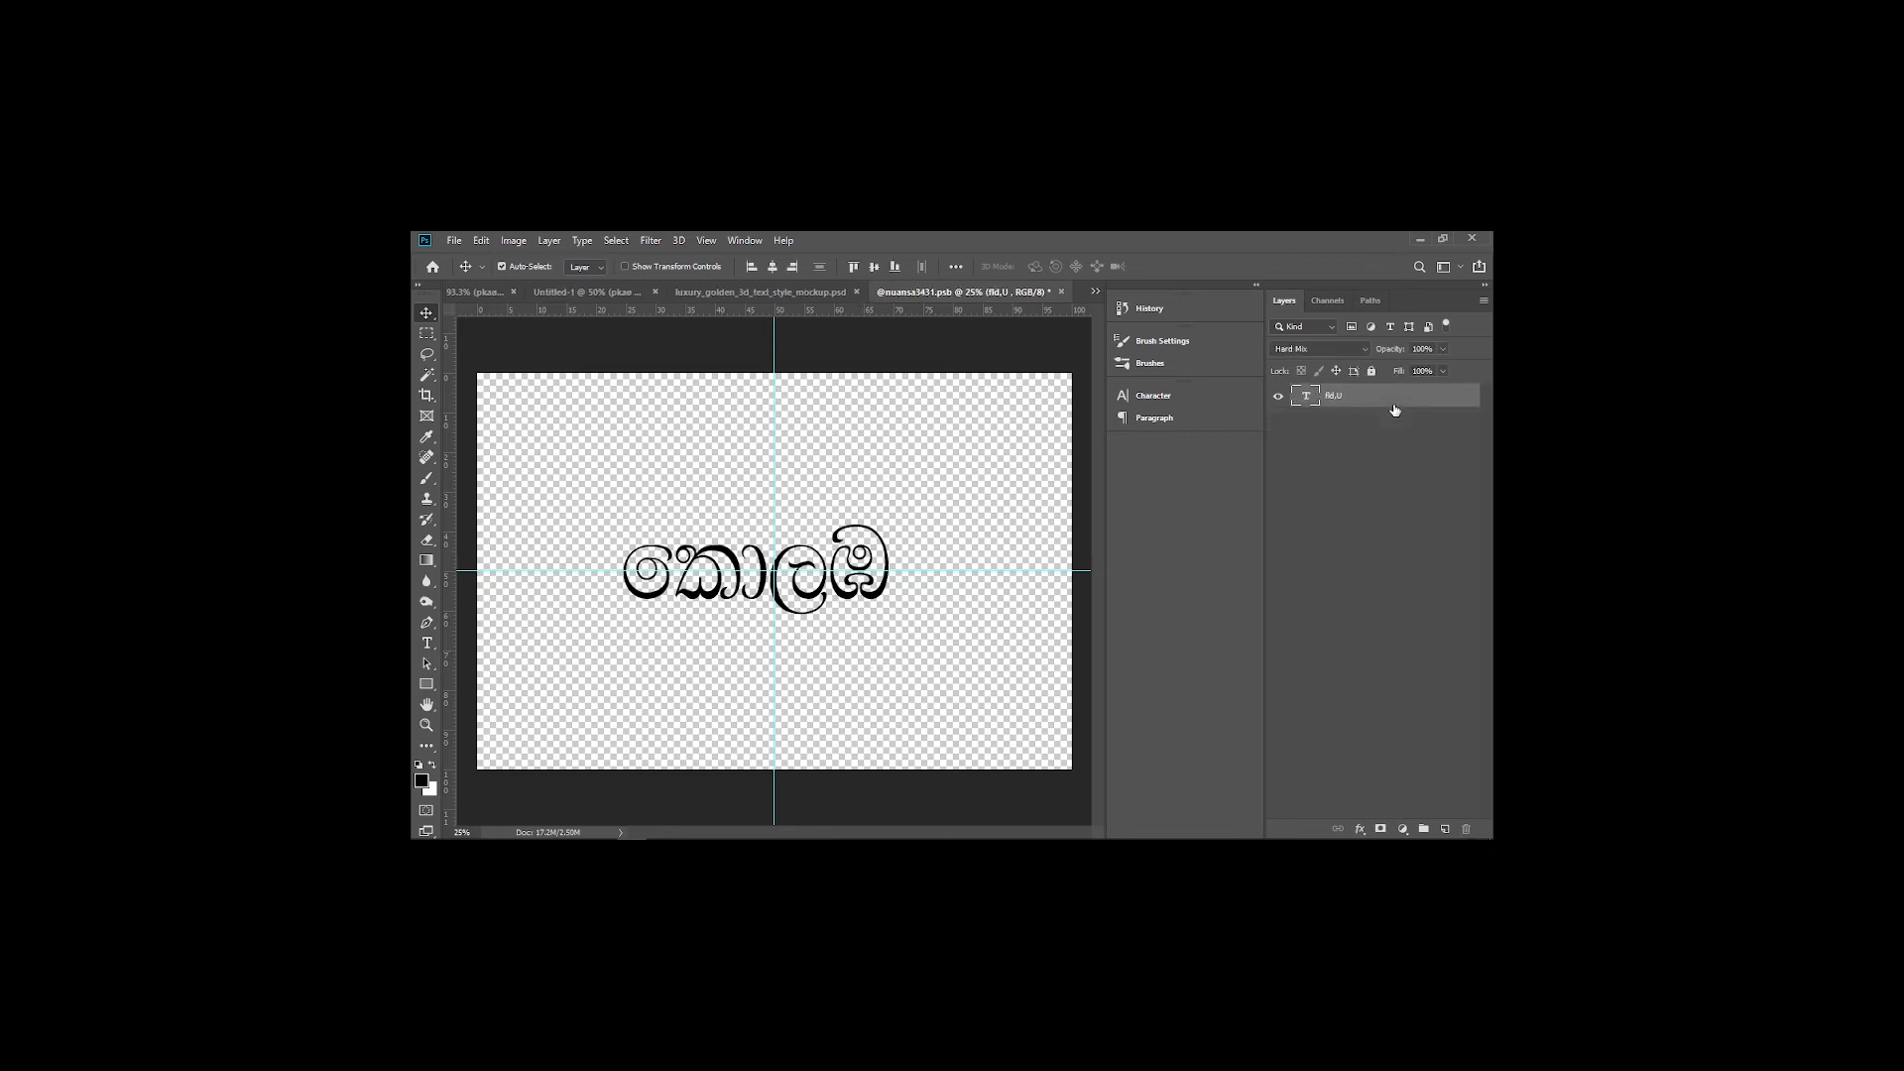
Enlarge the Sinhala word to about 142% around its centre, keeping it in the middle of the smart object canvas
left_click(452, 242)
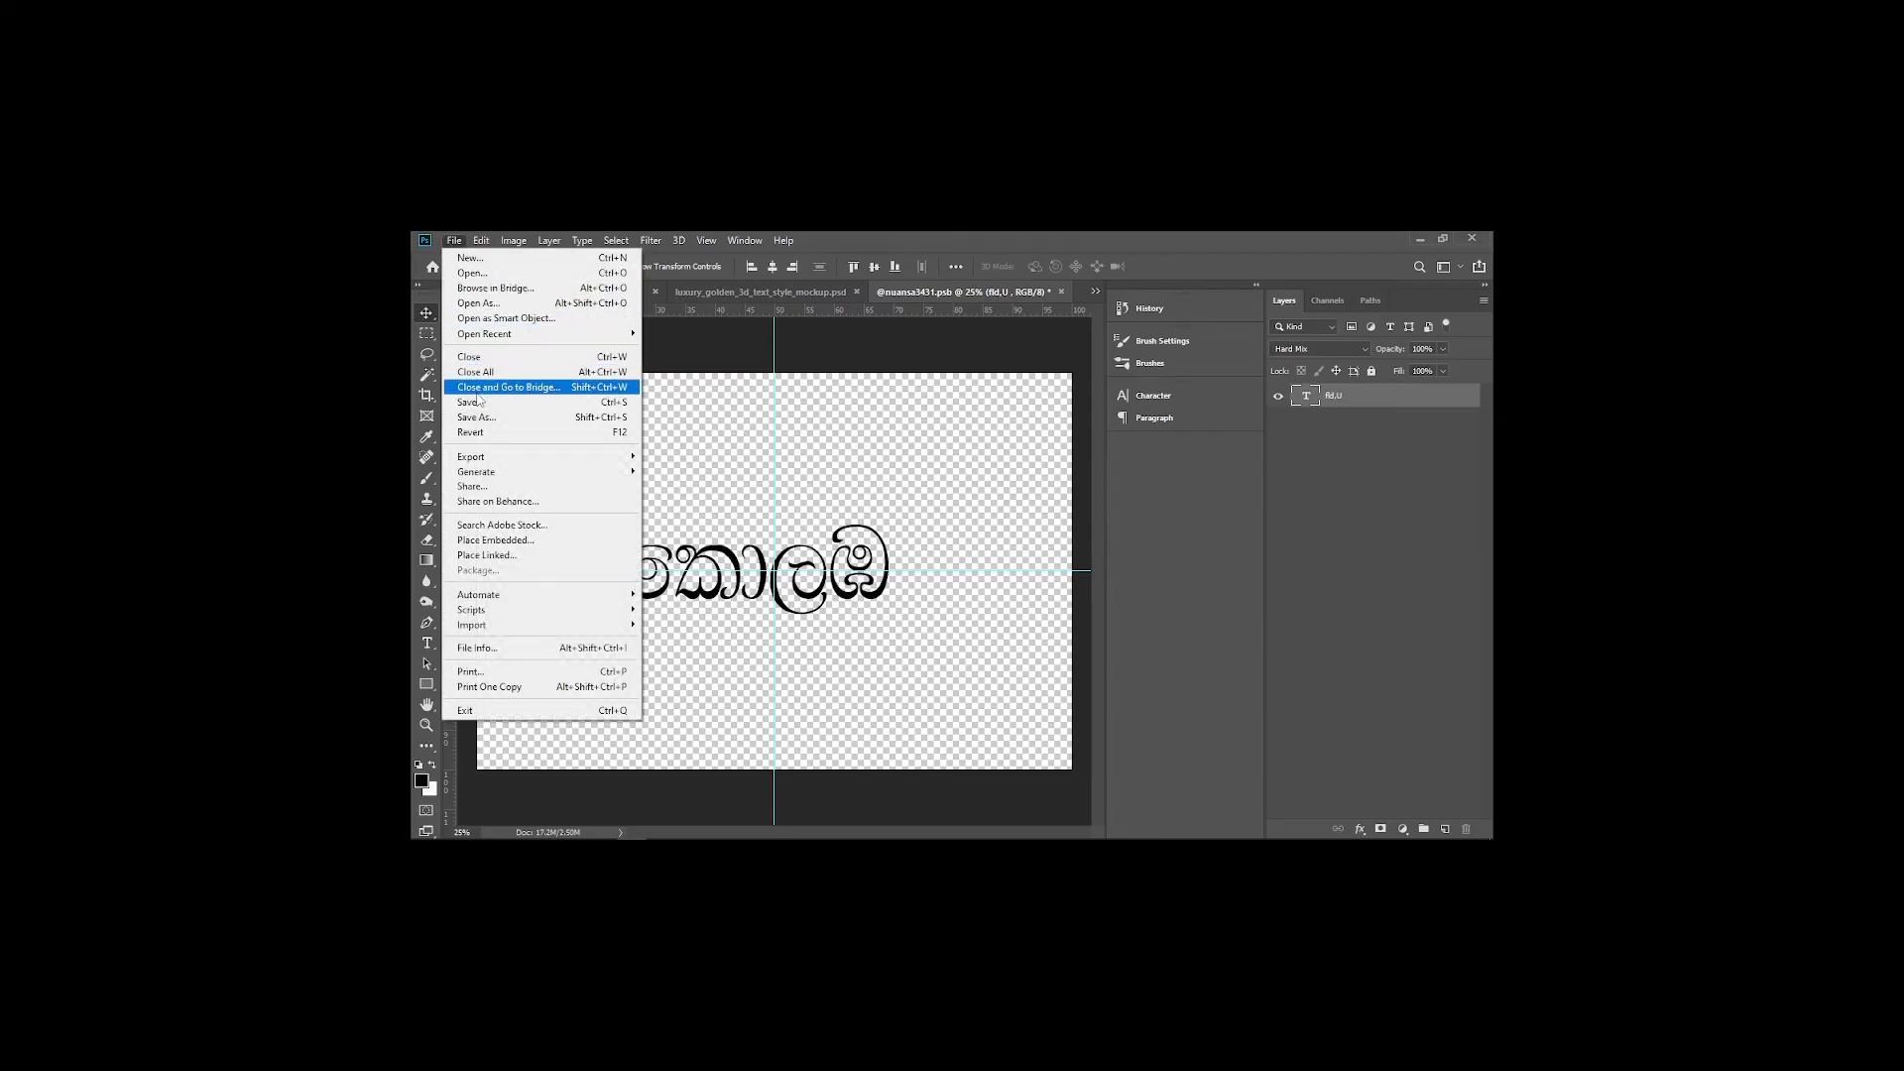
left_click(755, 578)
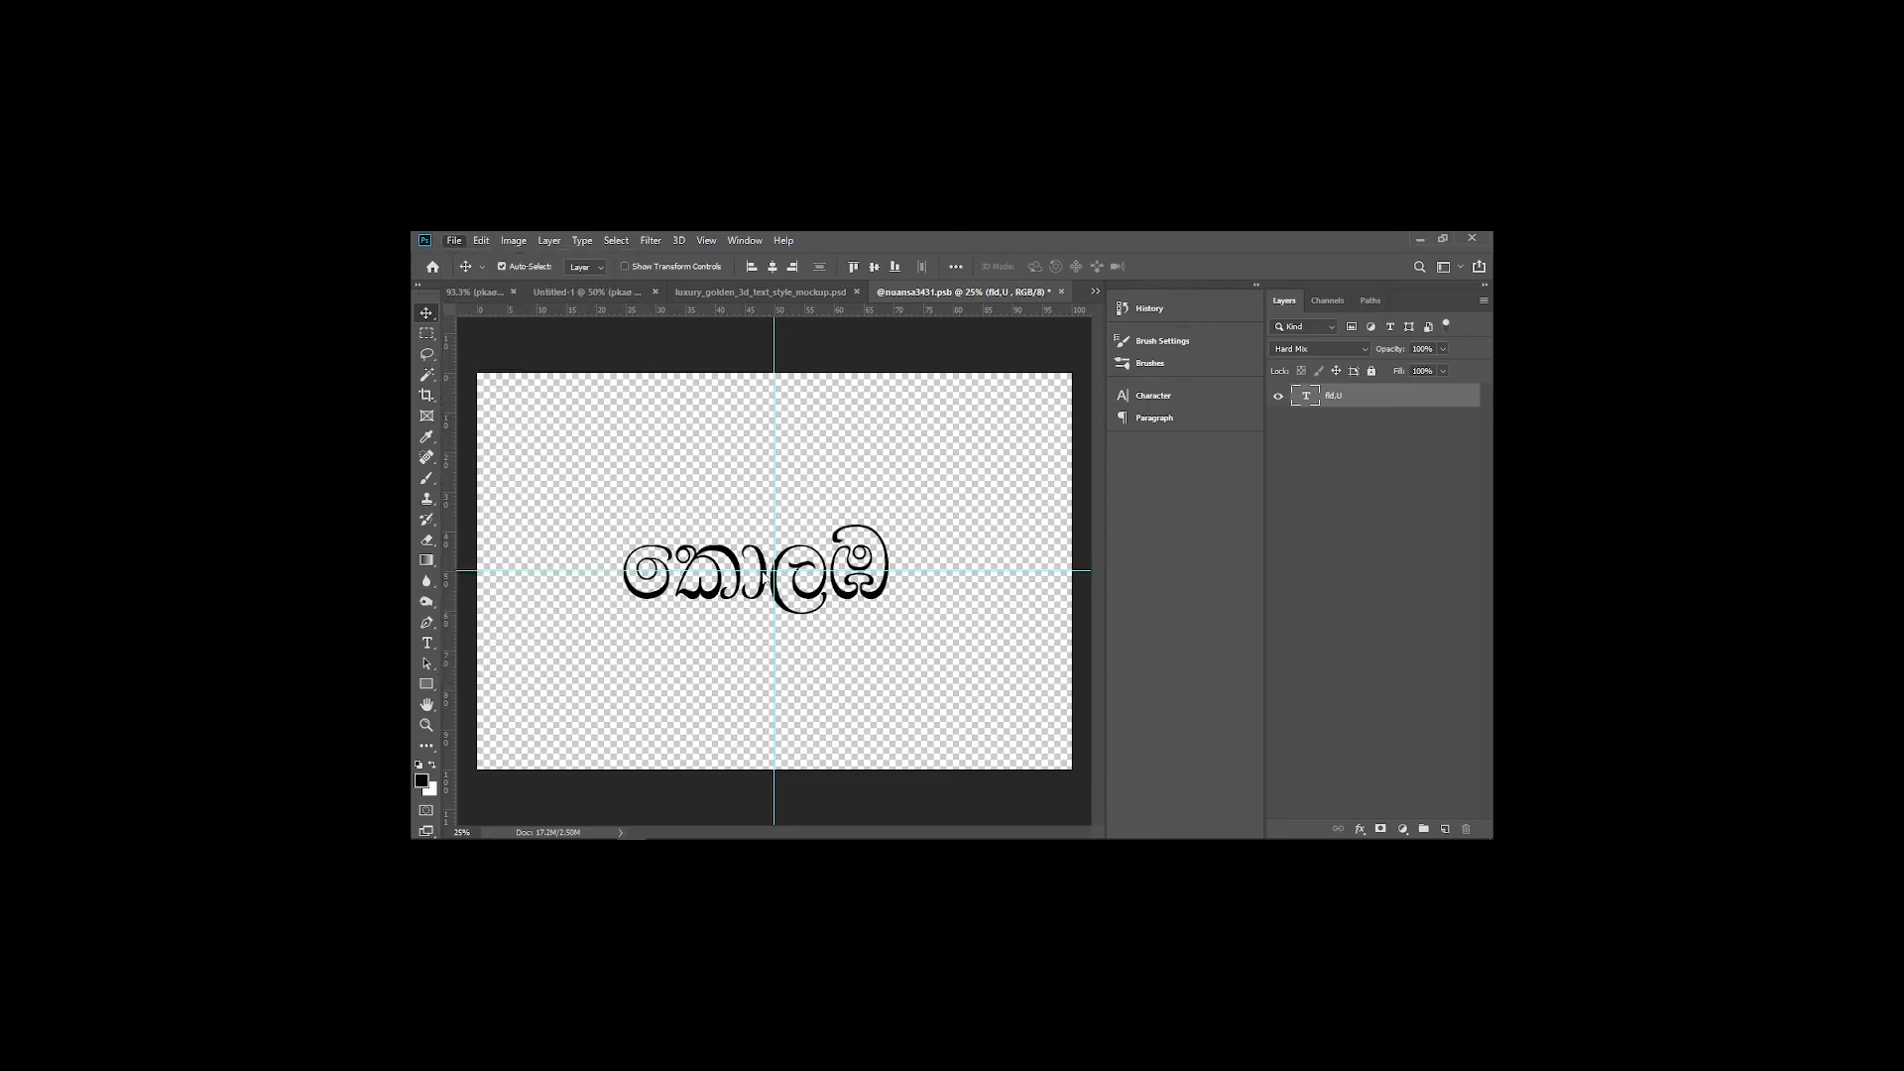
key("ctrl+t")
mouse_move(773, 604)
left_mouse_down()
mouse_move(778, 642)
mouse_move(782, 626)
left_mouse_up()
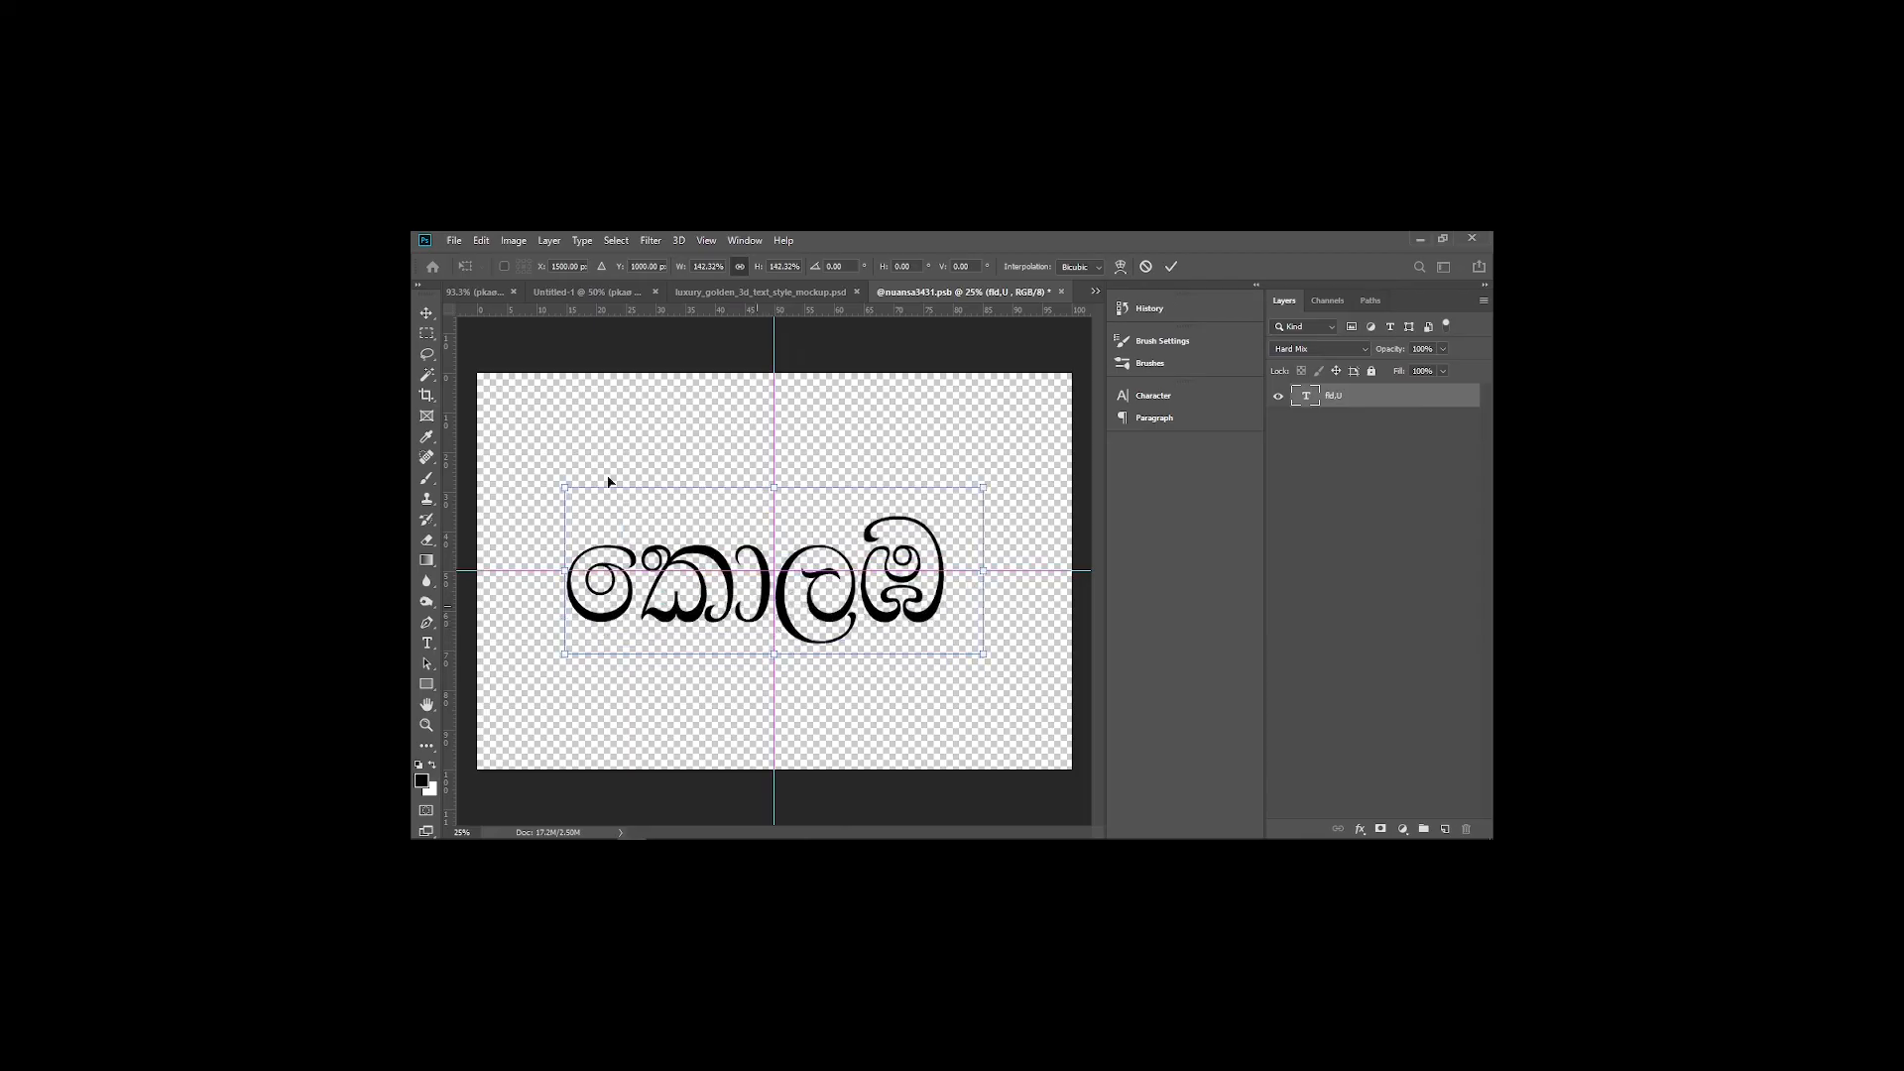
left_click(433, 312)
Save the edited smart object and return to luxury_golden_3d_text_style_mockup.psd
left_click(453, 240)
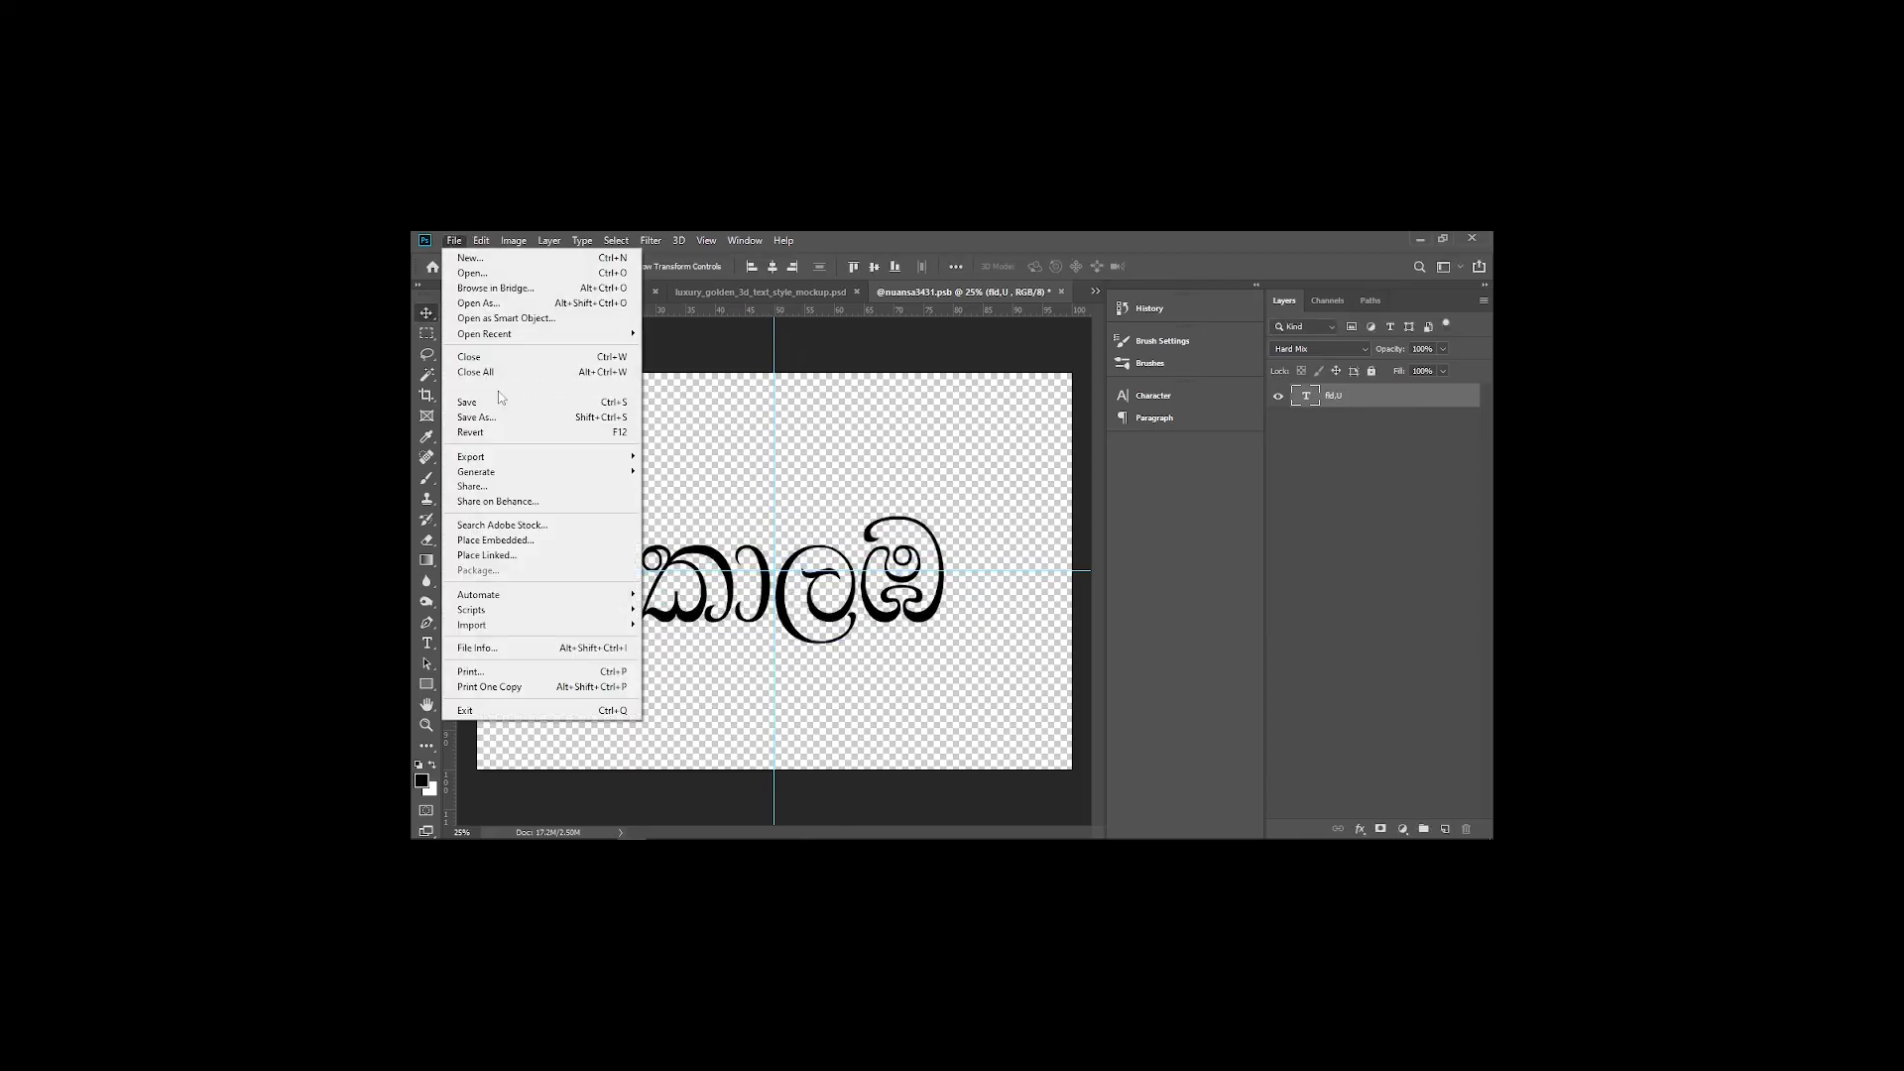
left_click(496, 402)
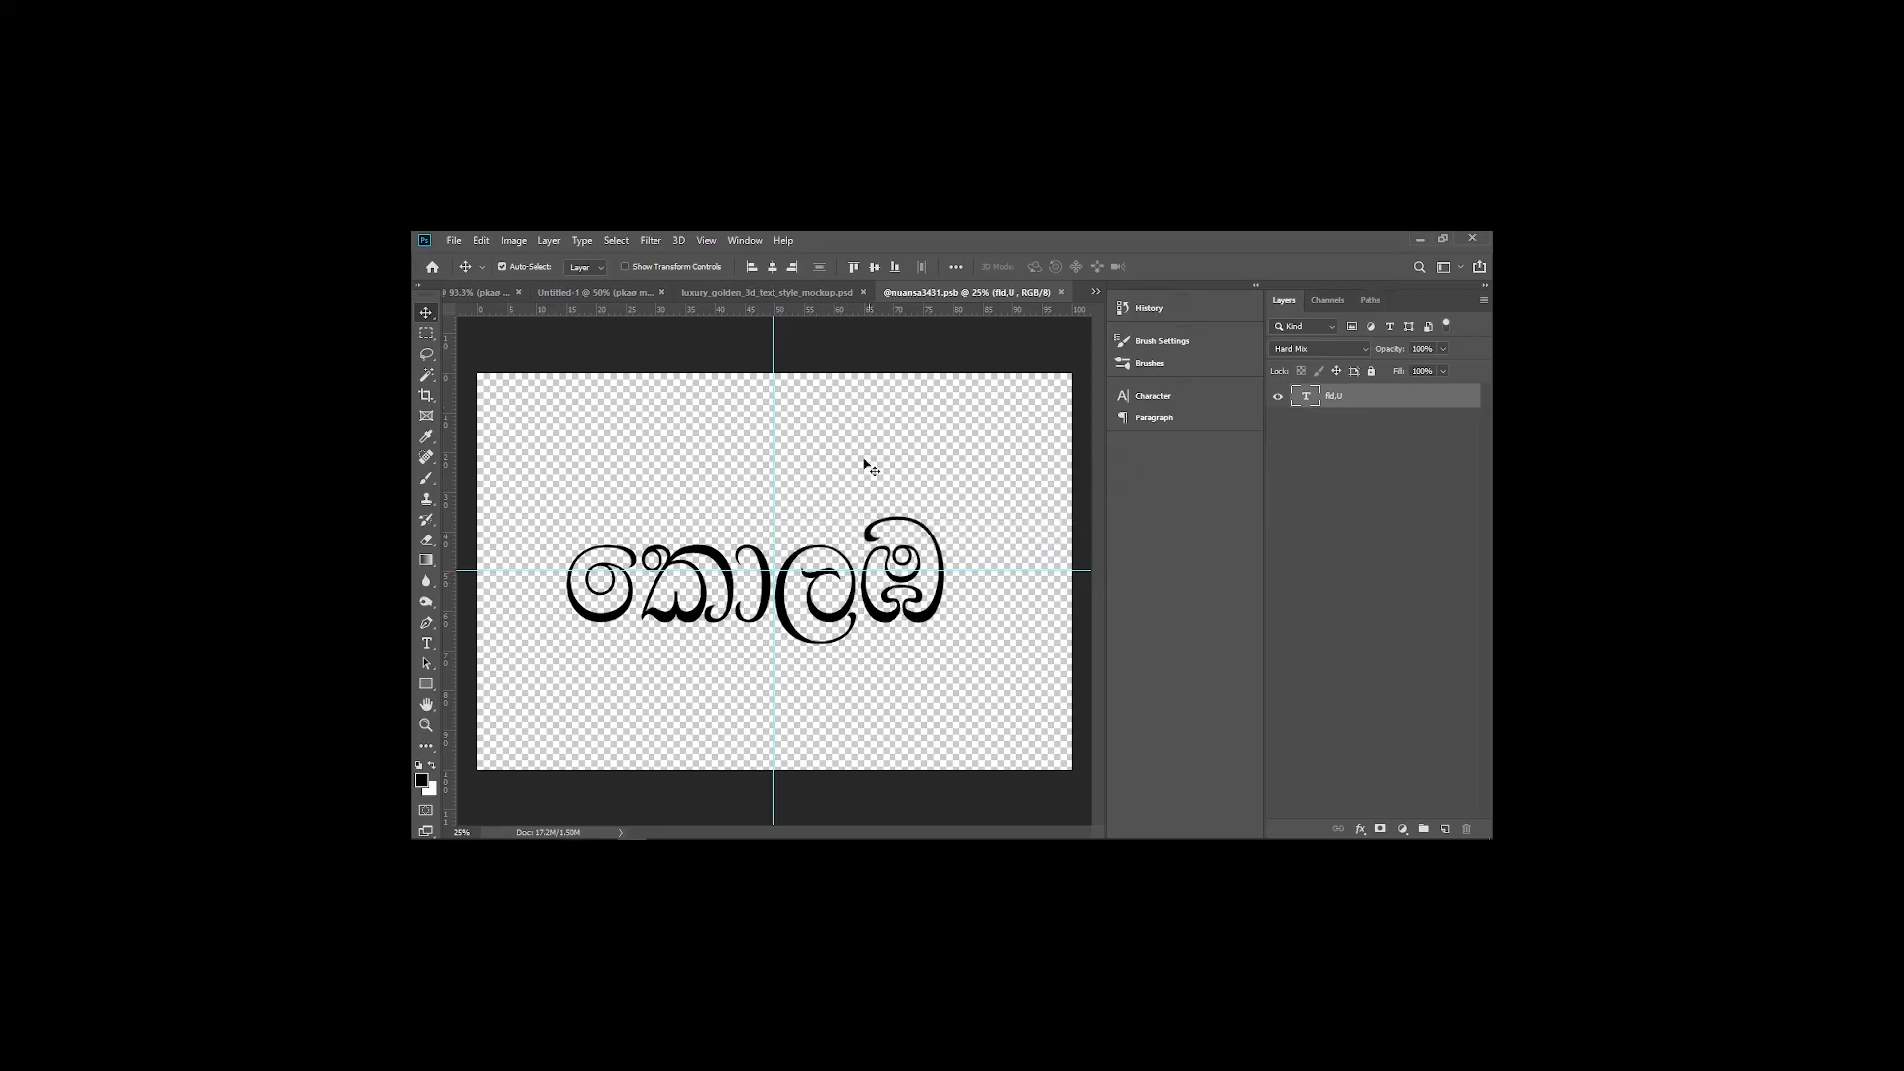
left_click(748, 299)
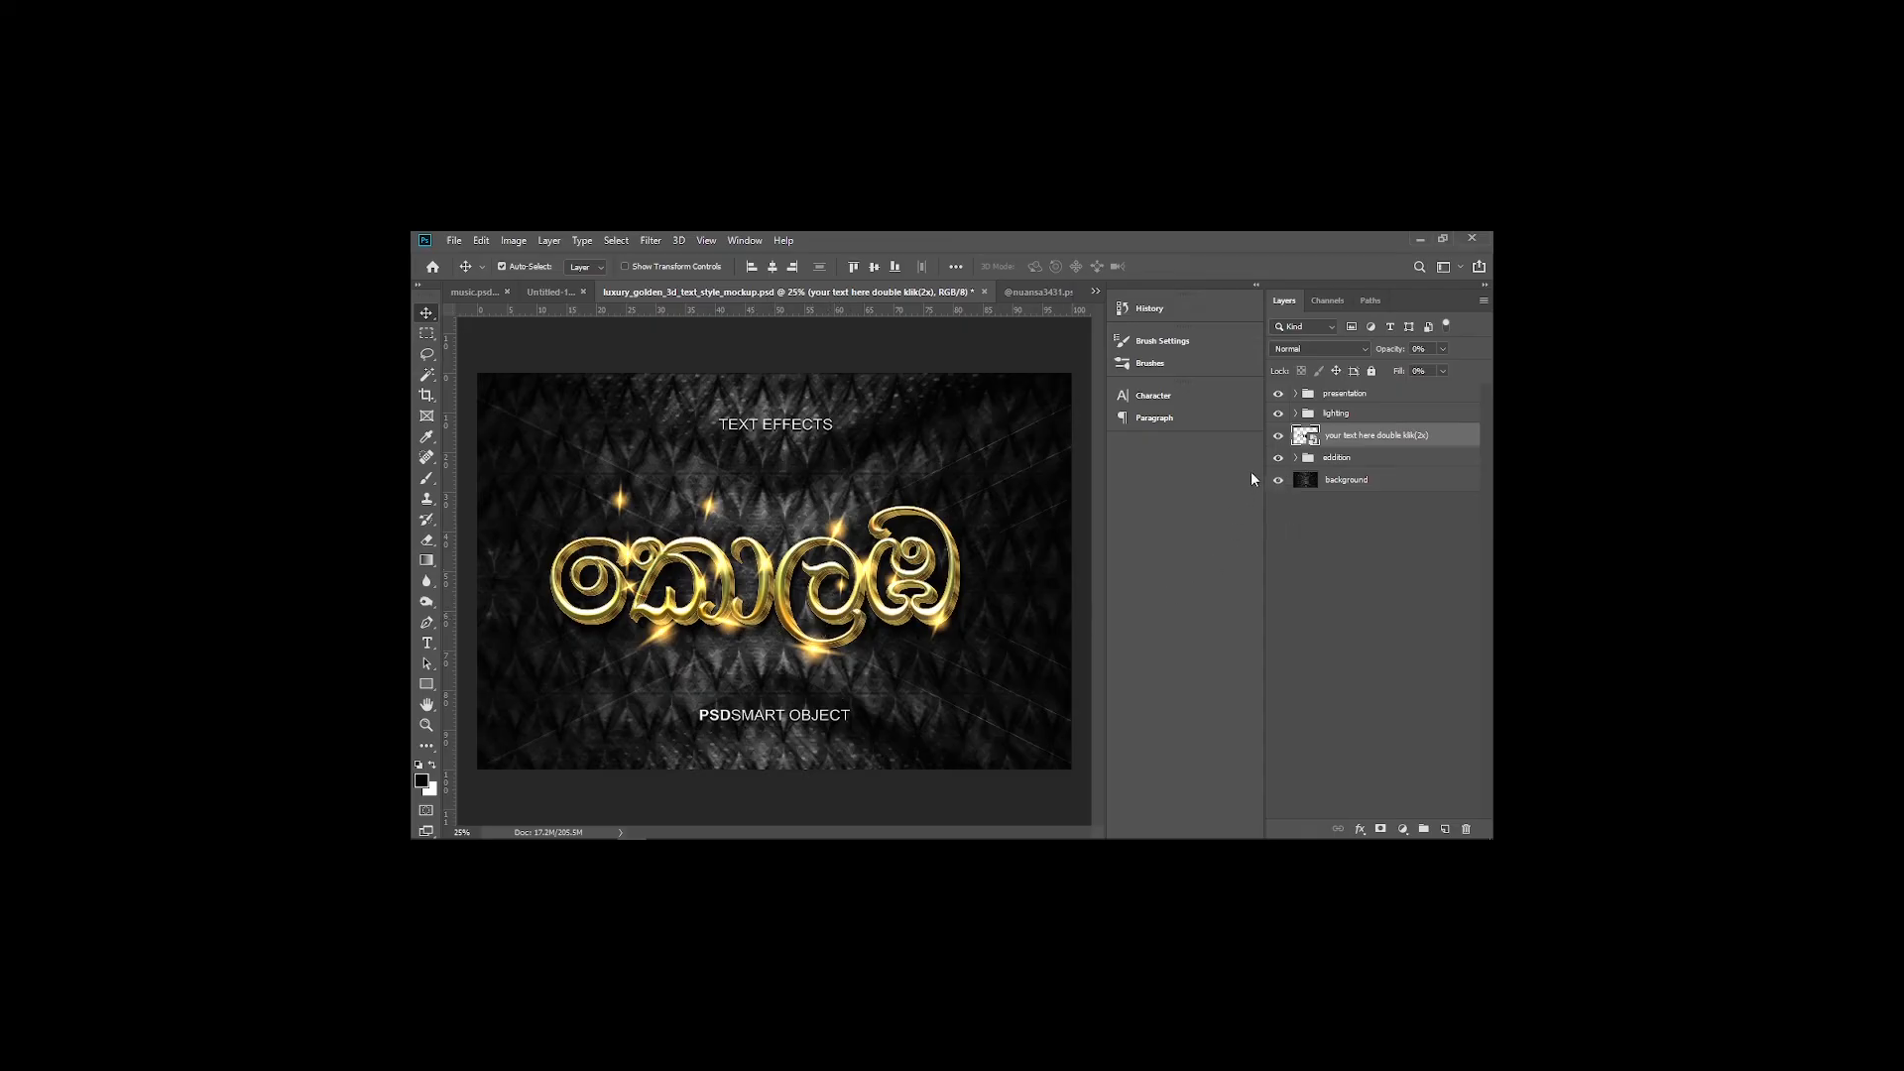
Hide the background layer and delete the Group 2 copy 7 light flare above the first letter
left_click(1279, 482)
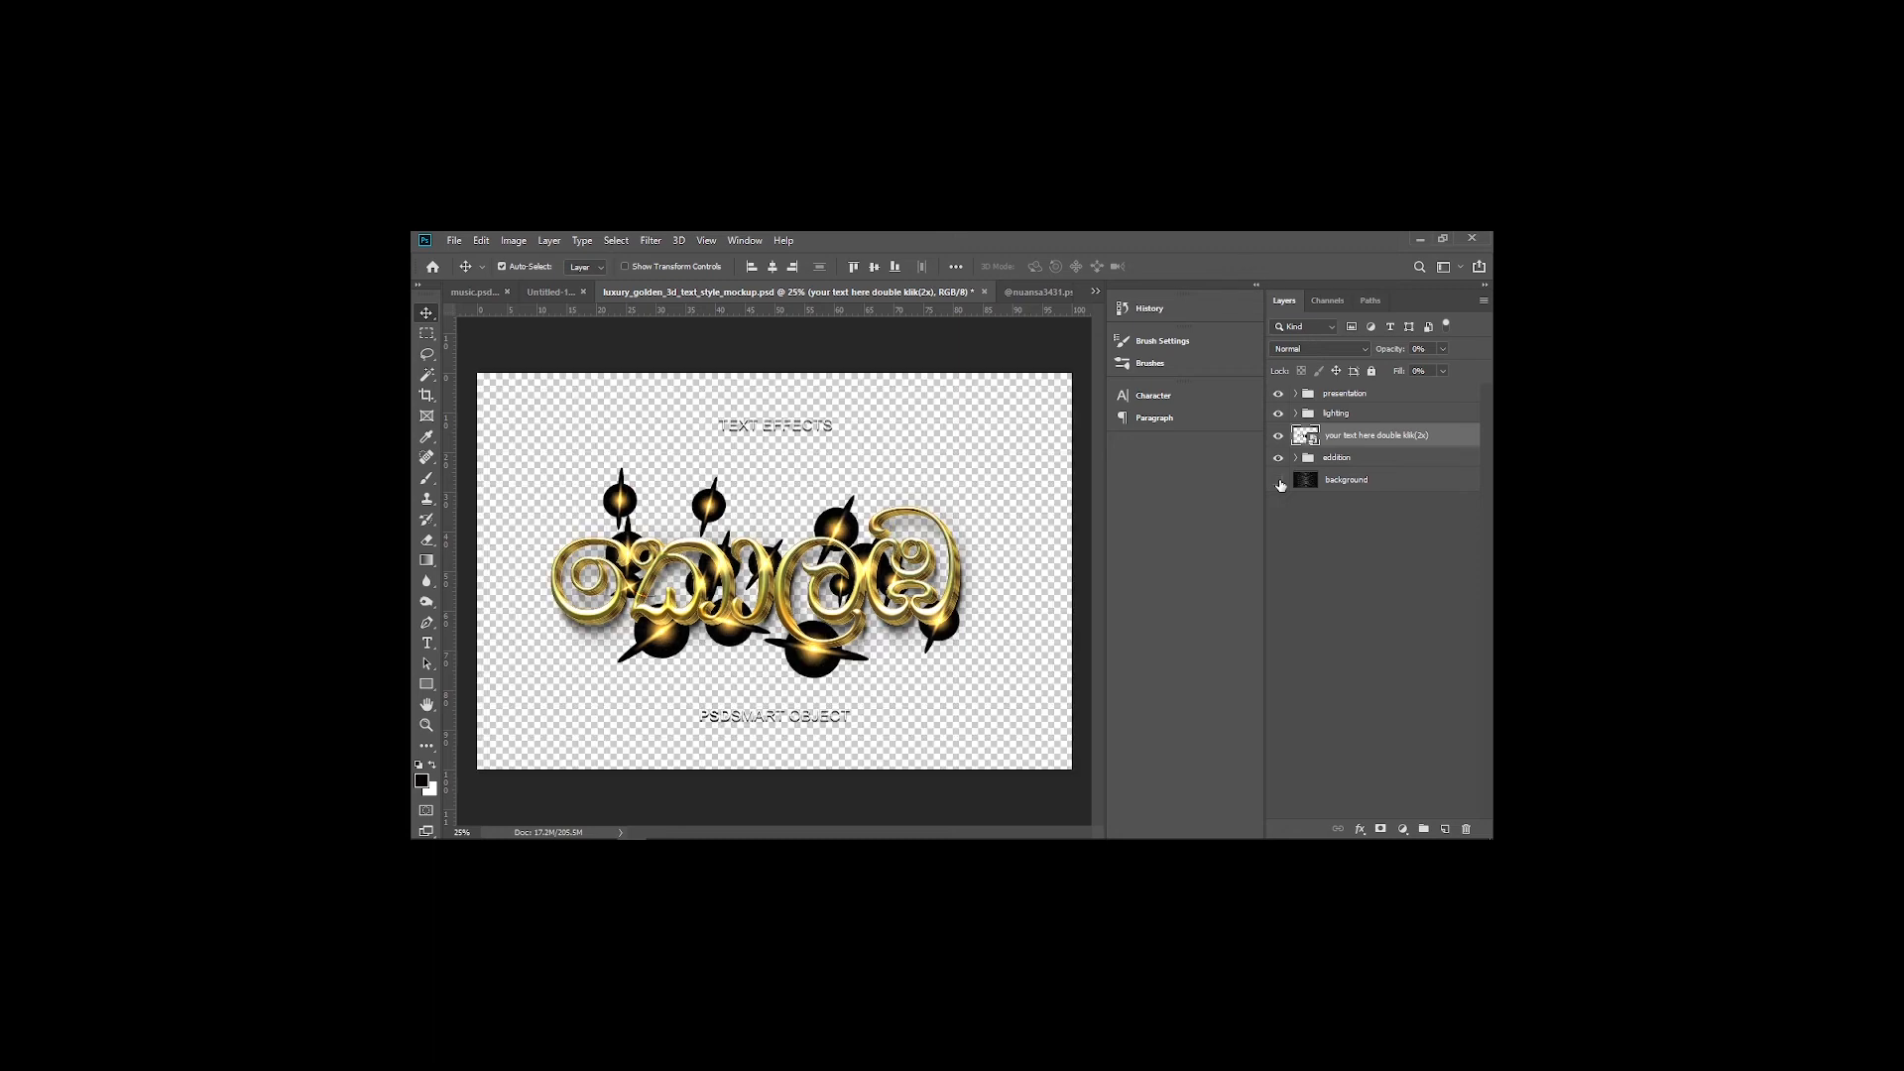
left_click(628, 513)
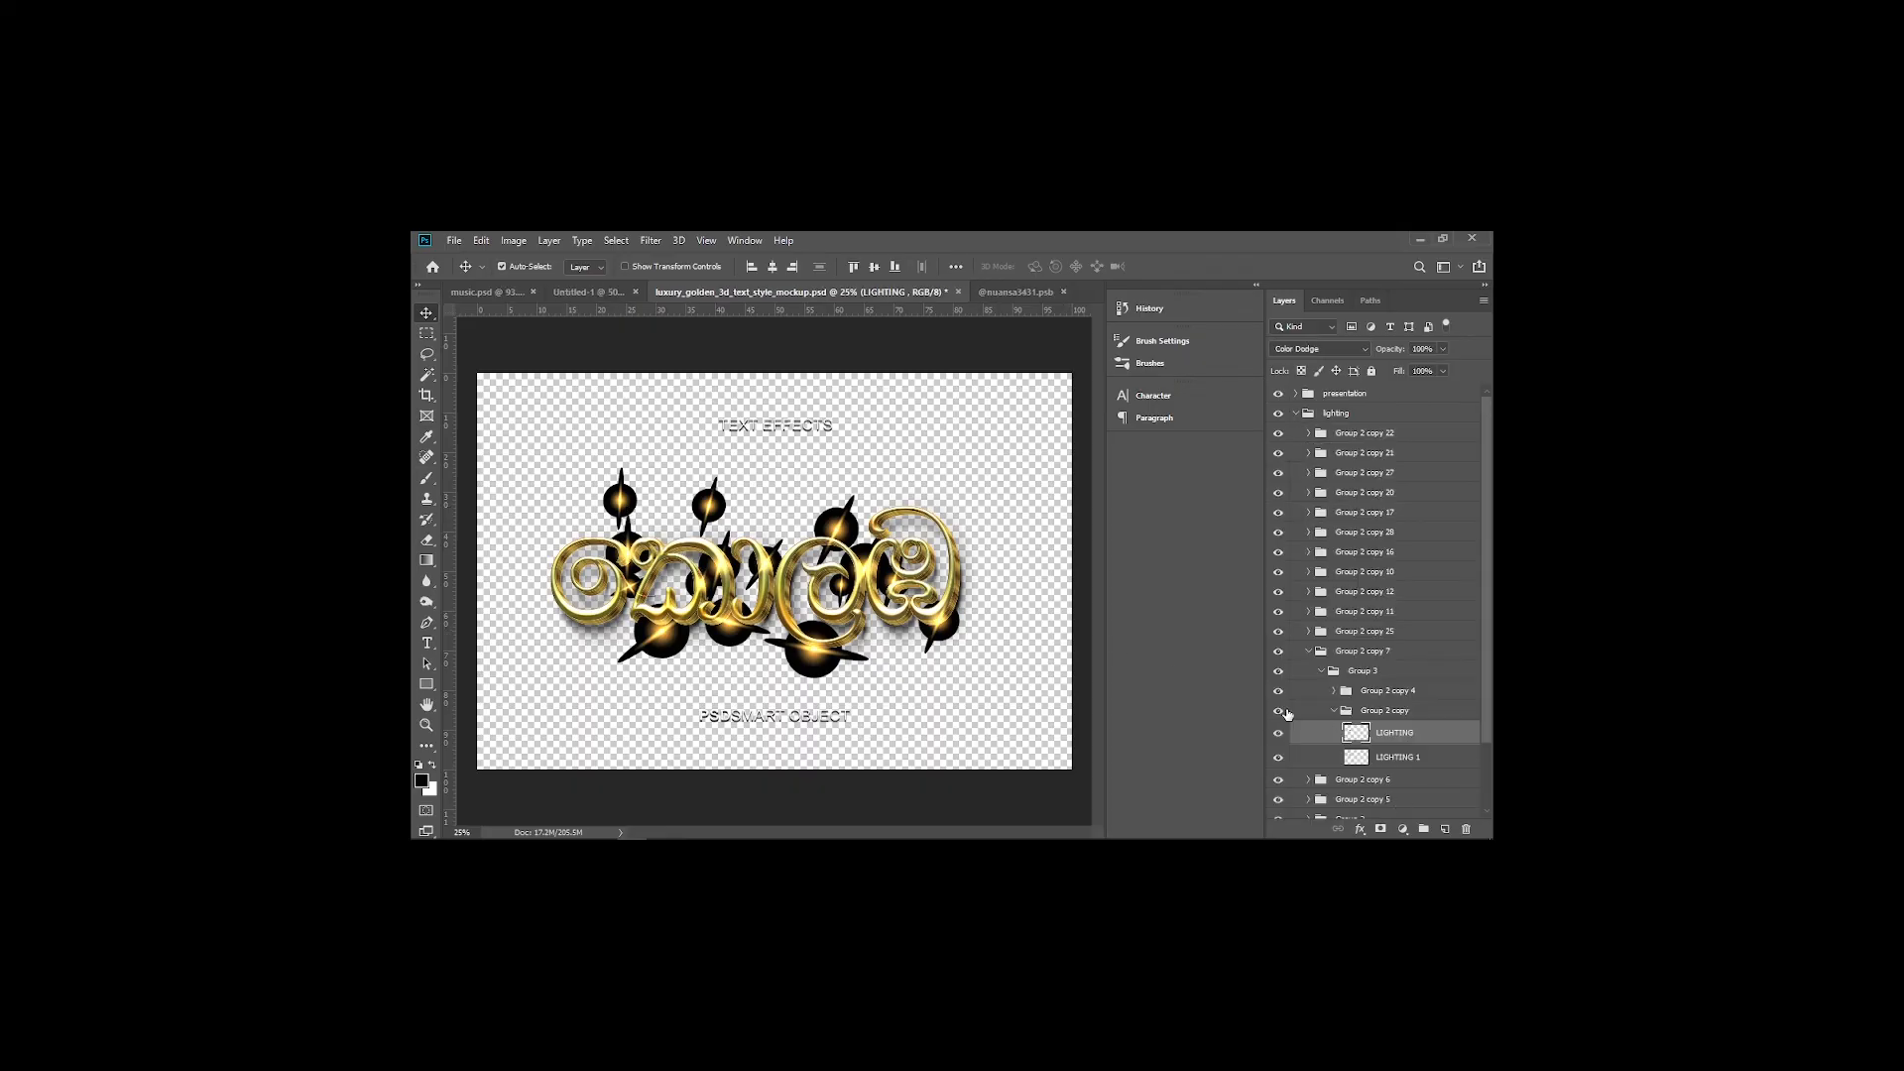
left_click(1307, 659)
left_click(1309, 653)
key("Delete")
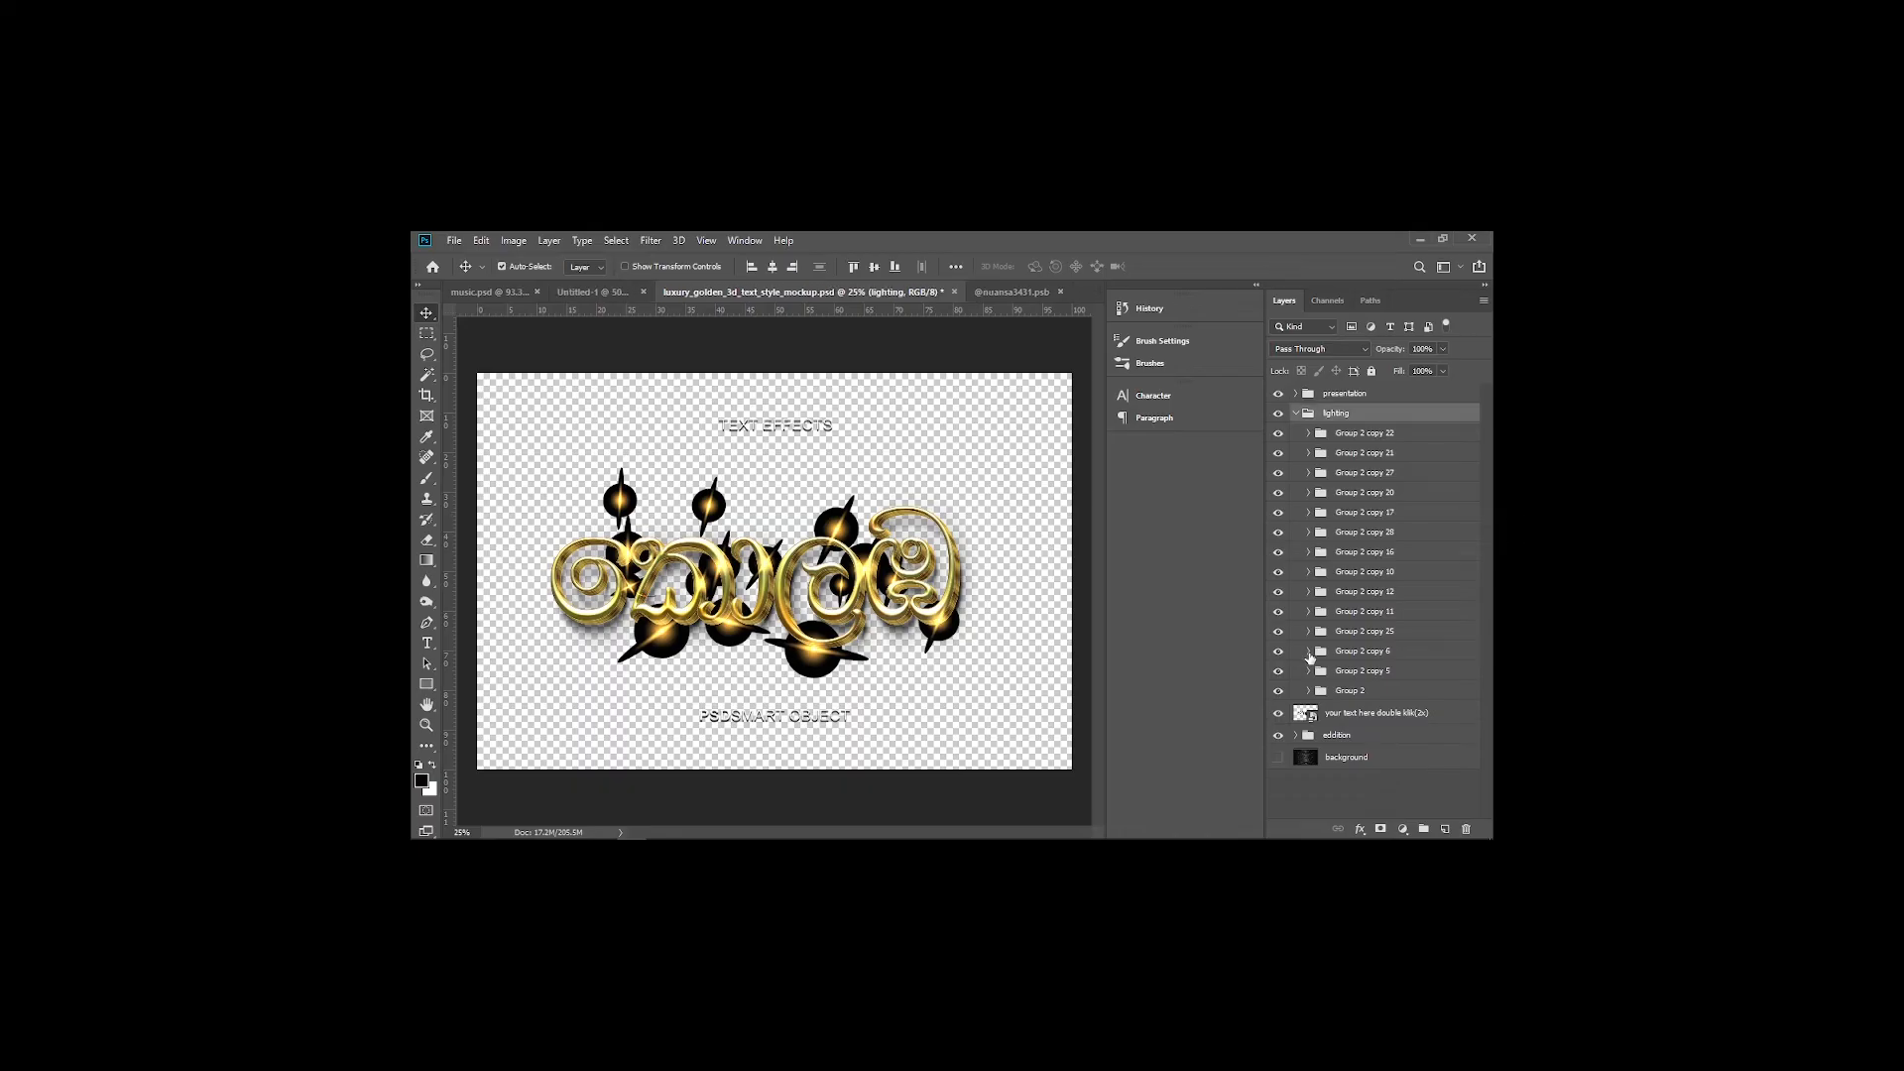
Delete the two remaining high light flare groups, one above the second letter and one at the upper edge near the last letter
left_click(1349, 632)
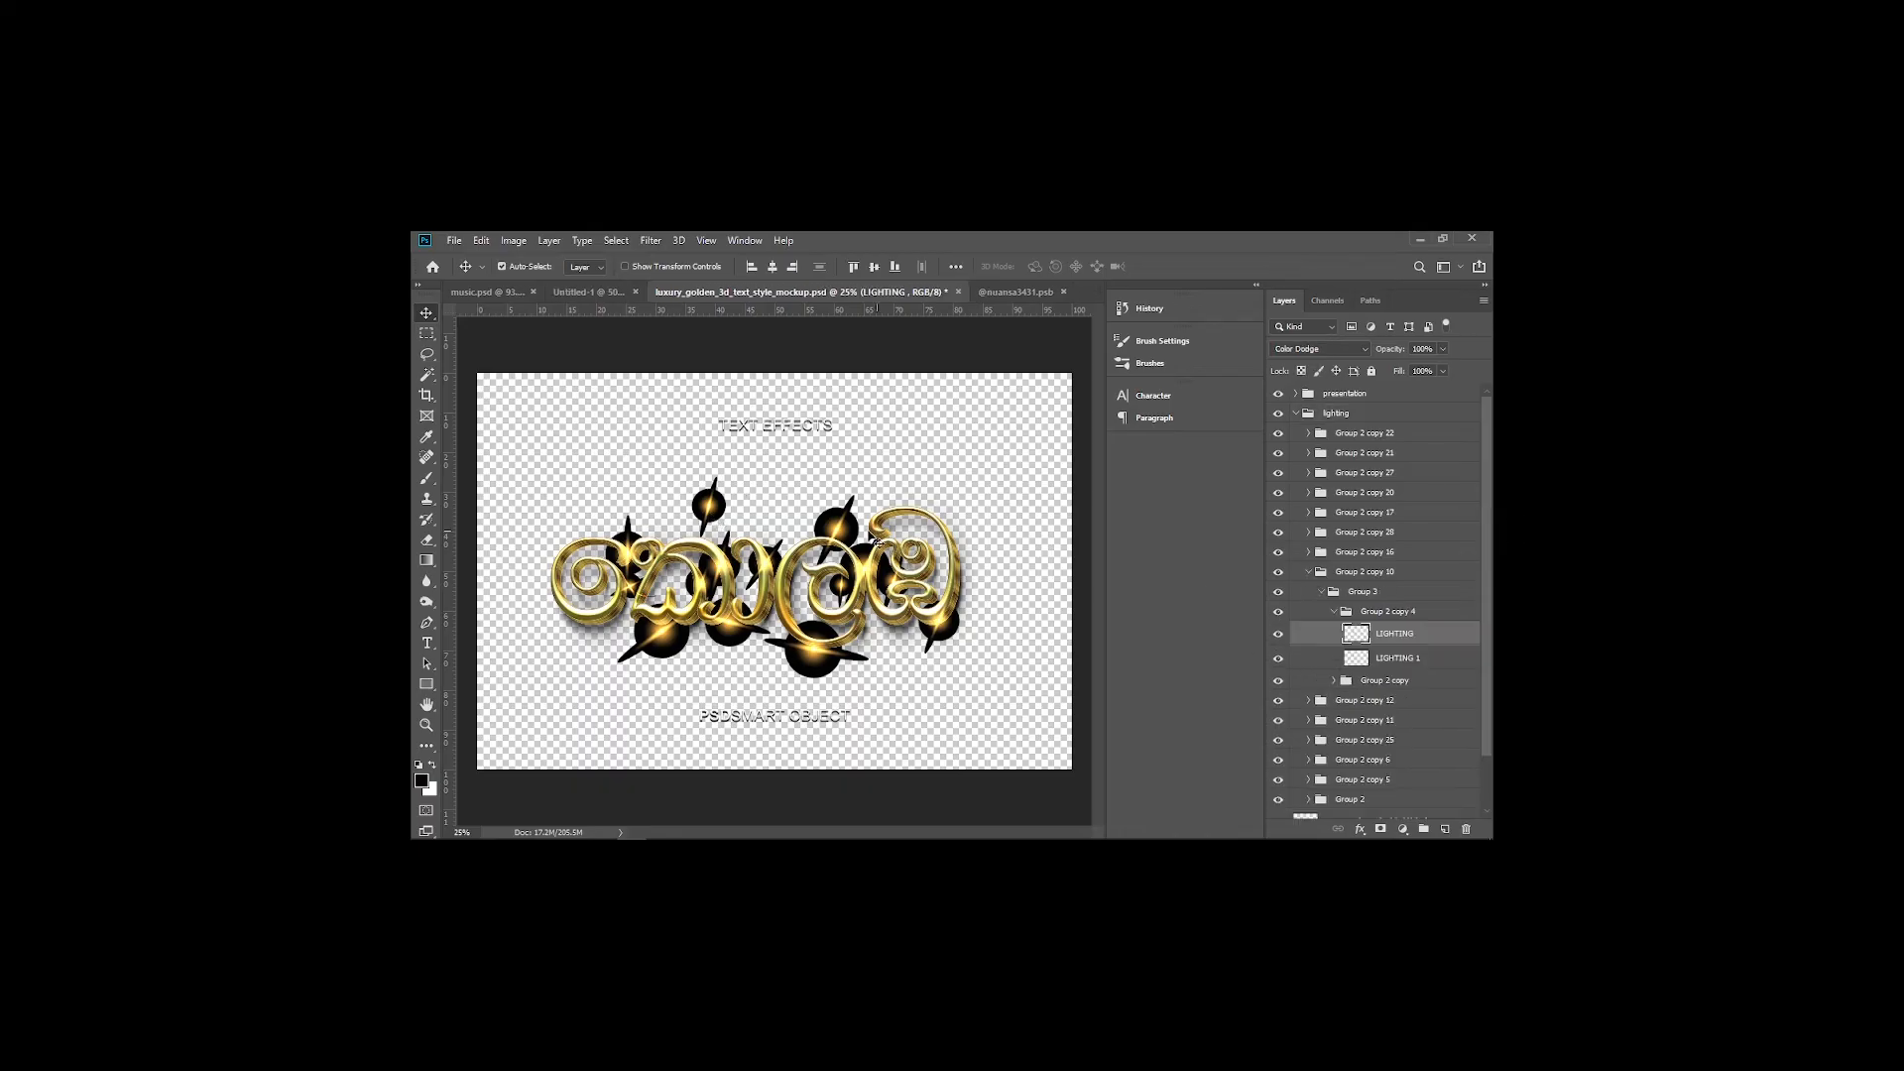
left_click(1309, 572)
left_click(1319, 576)
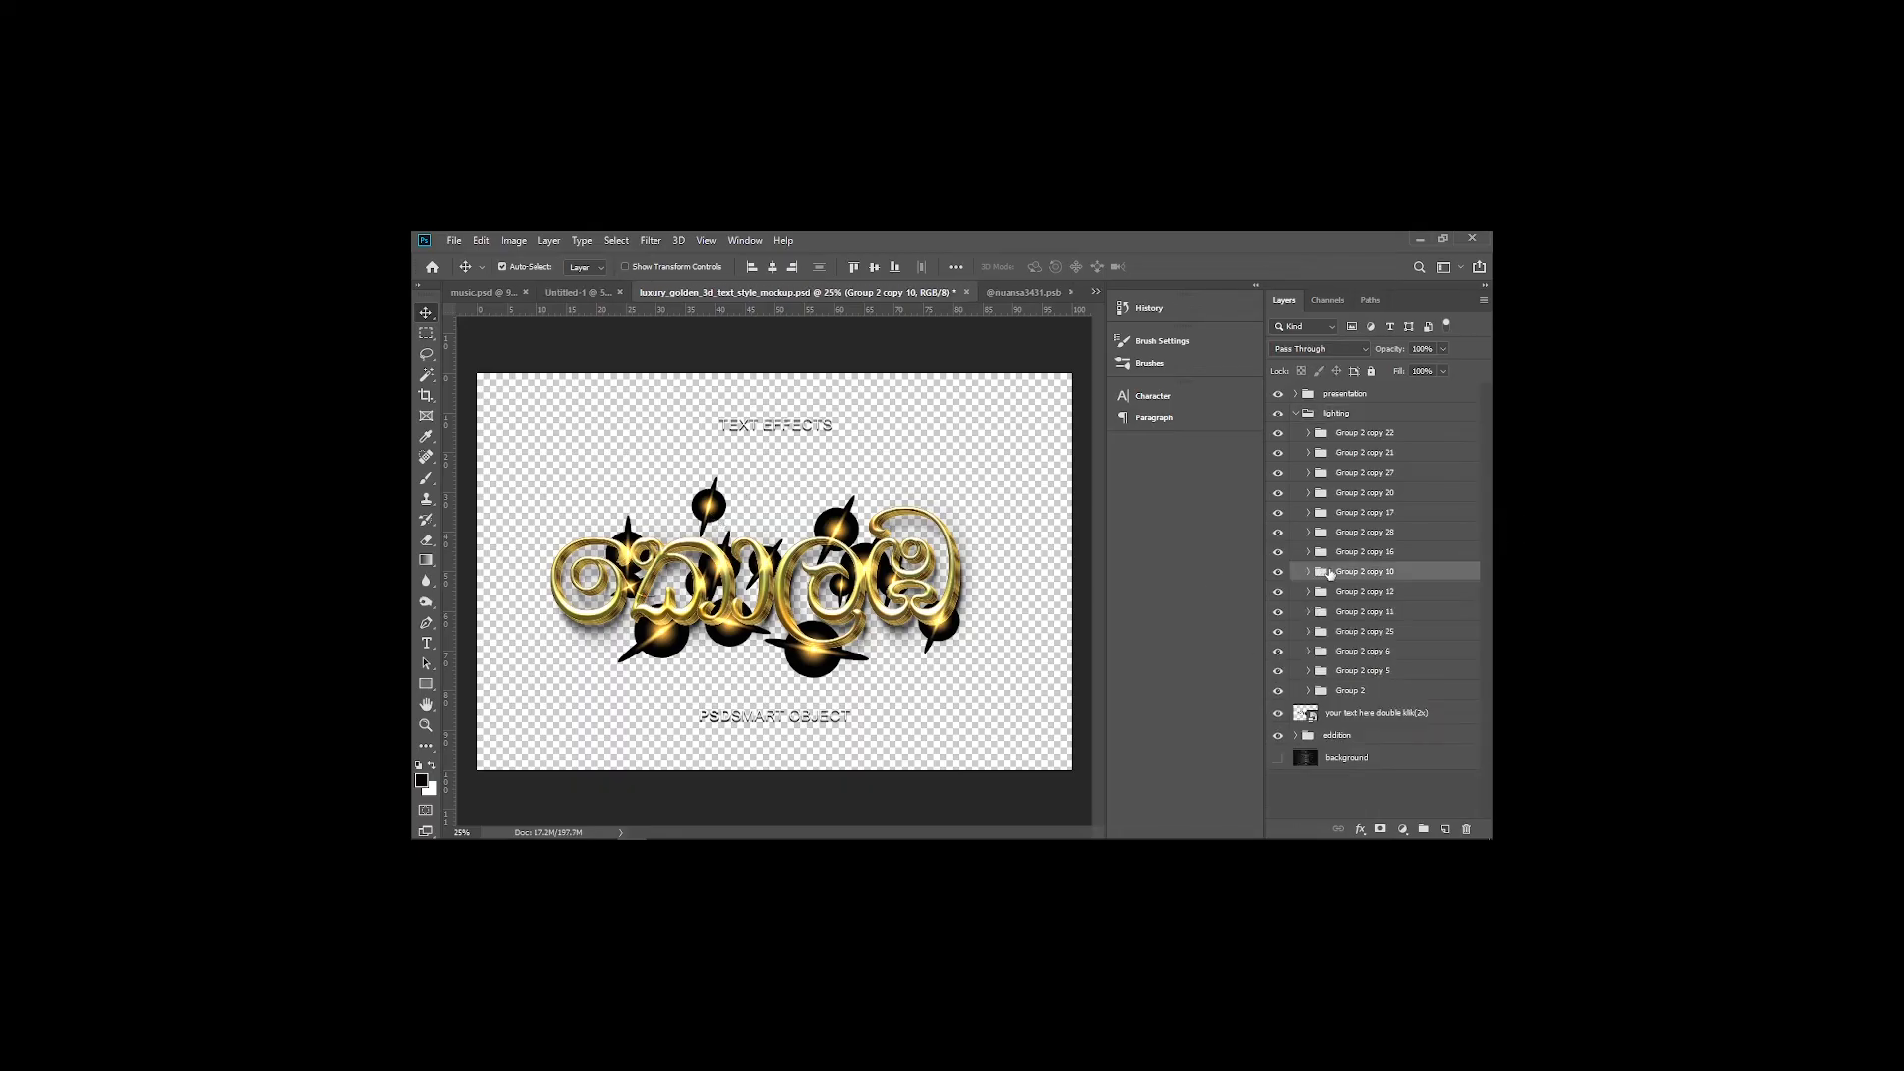
key("Delete")
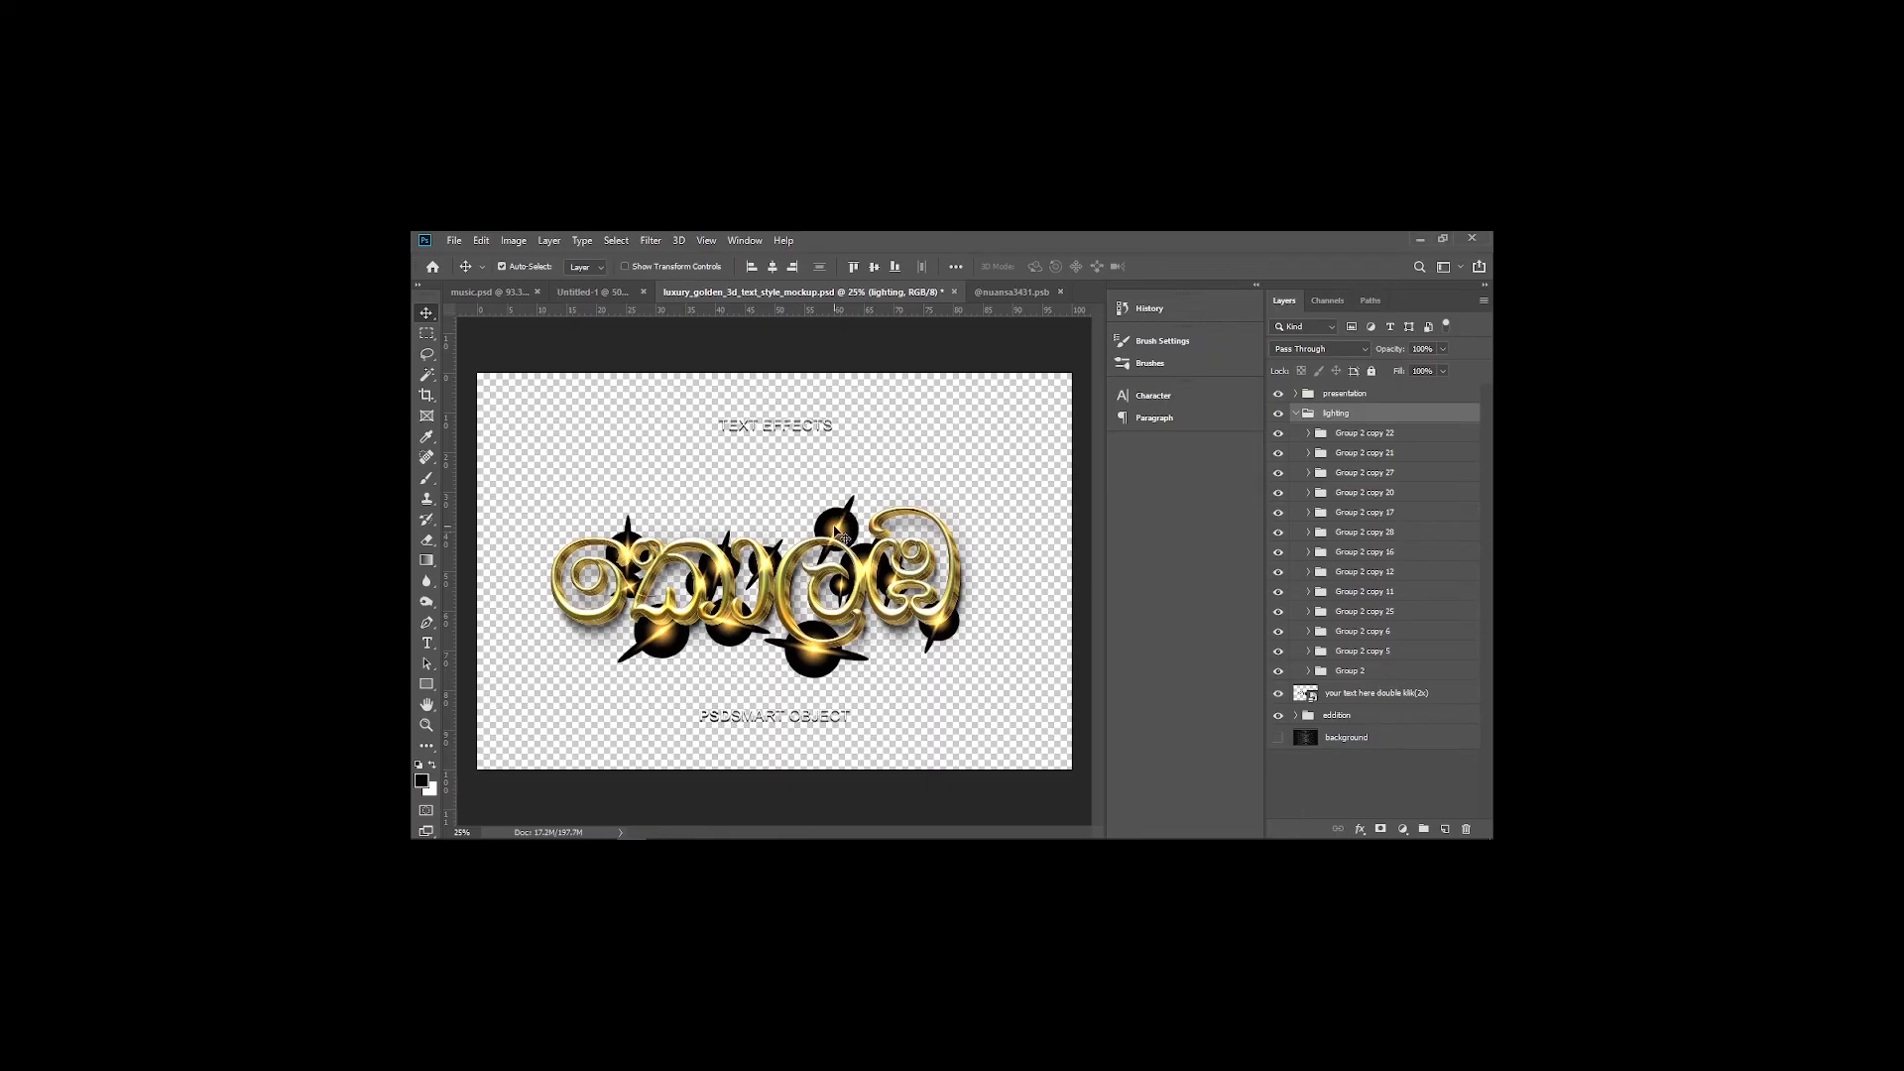
left_click(837, 536)
left_click(1309, 532)
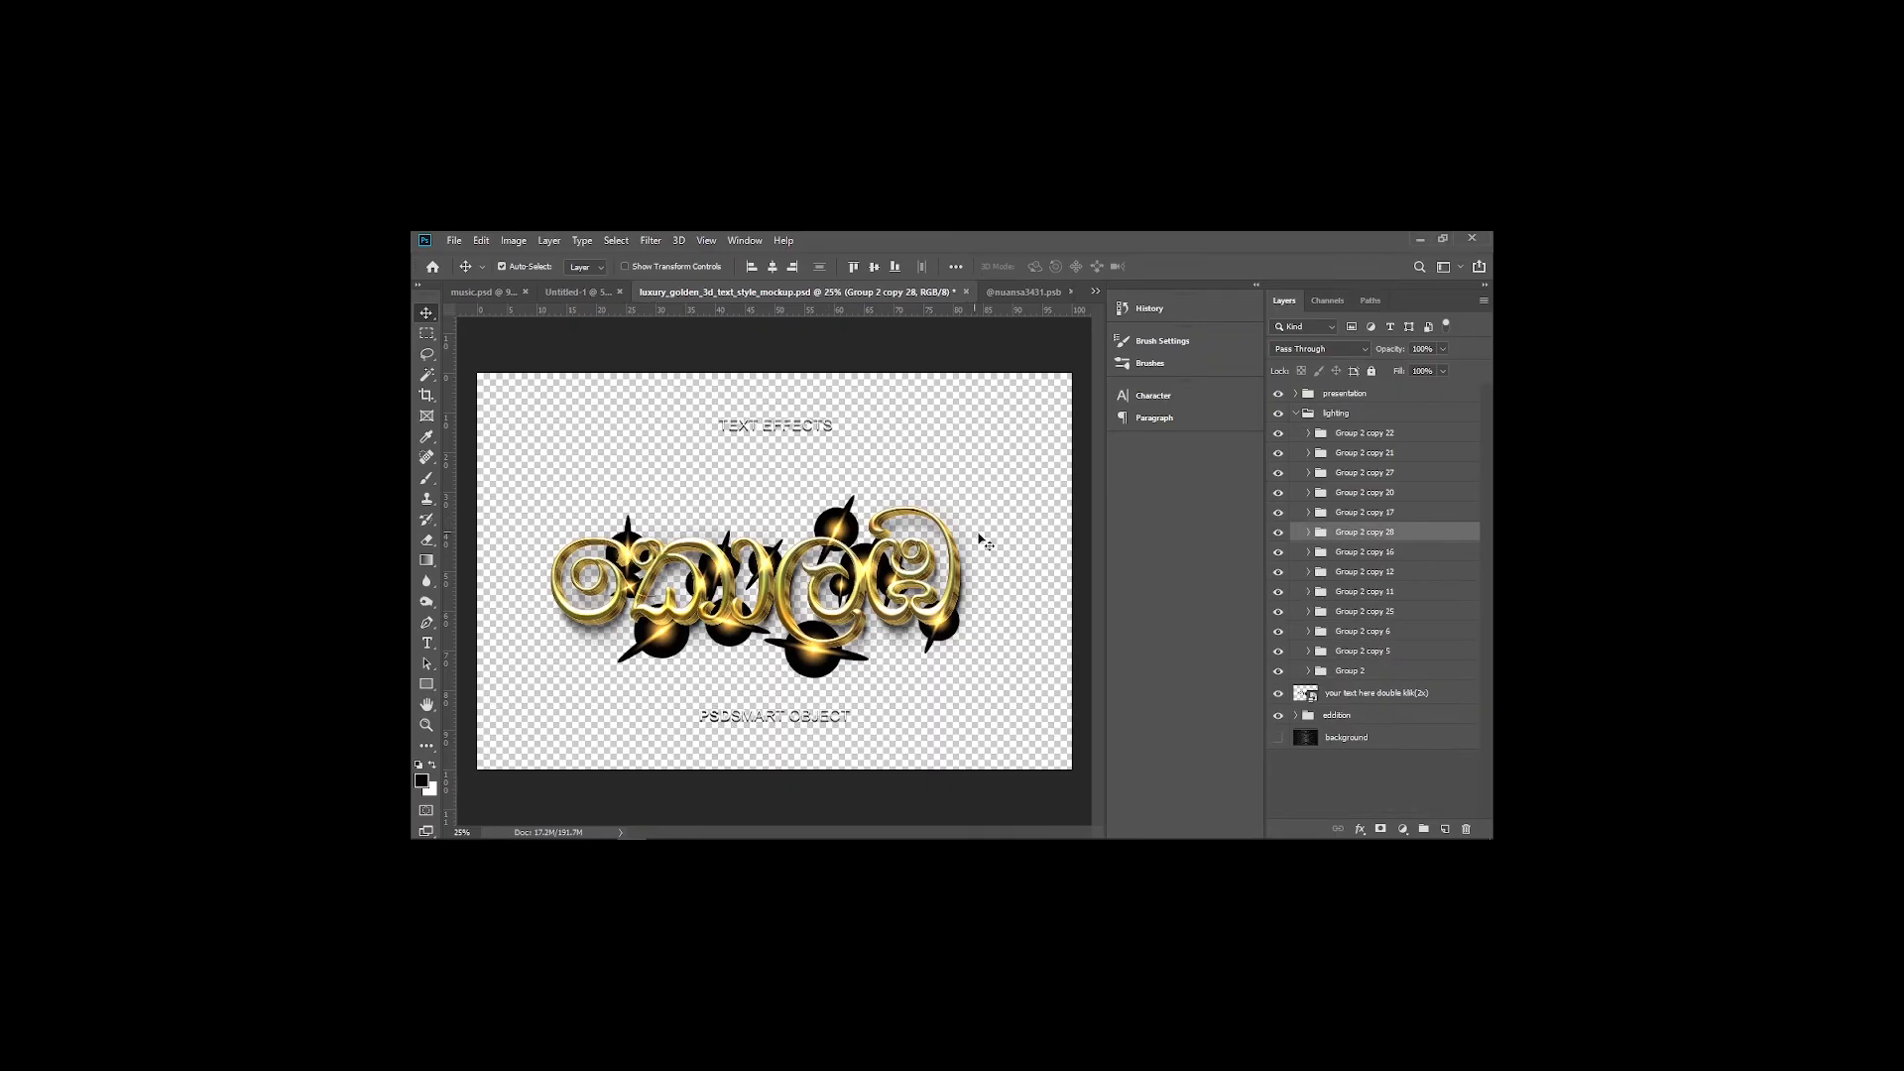
key("Delete")
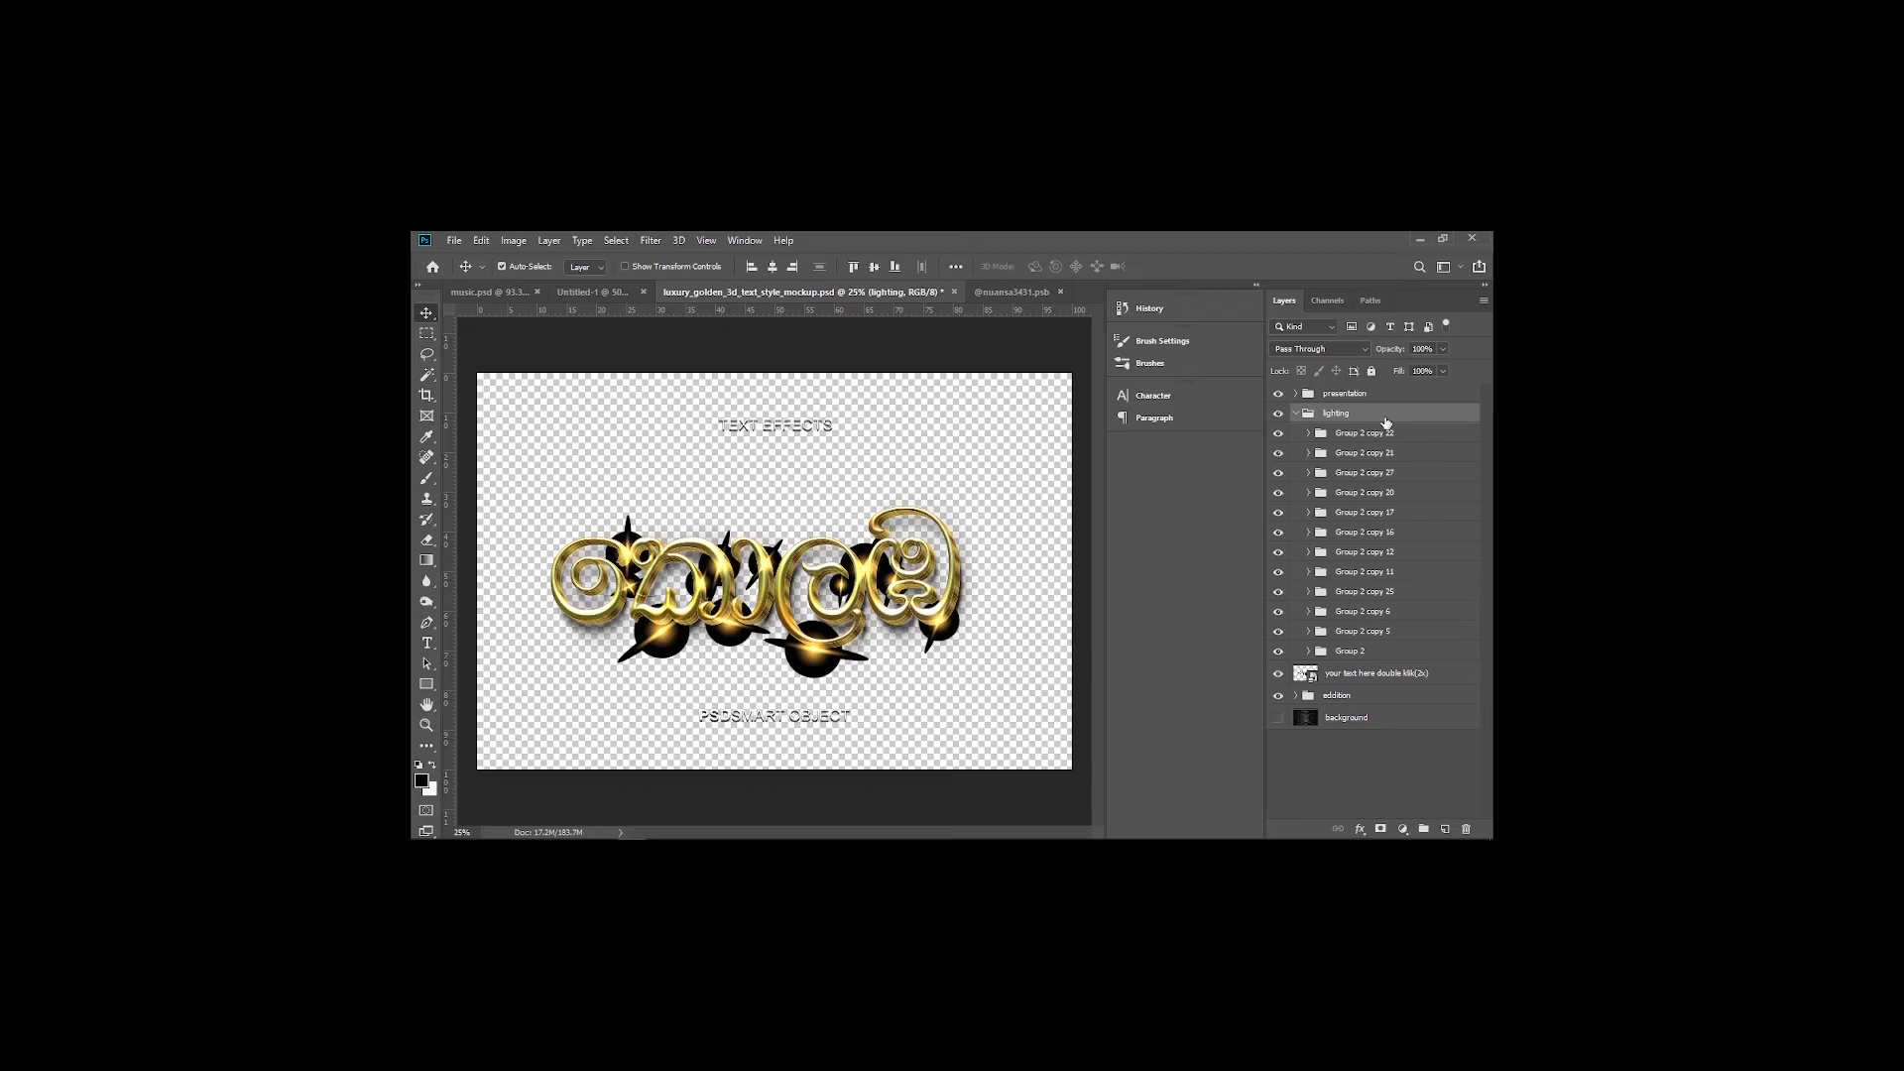
Hide the presentation group, collapse the lighting group and stamp all visible layers into a new merged layer
left_click(1279, 395)
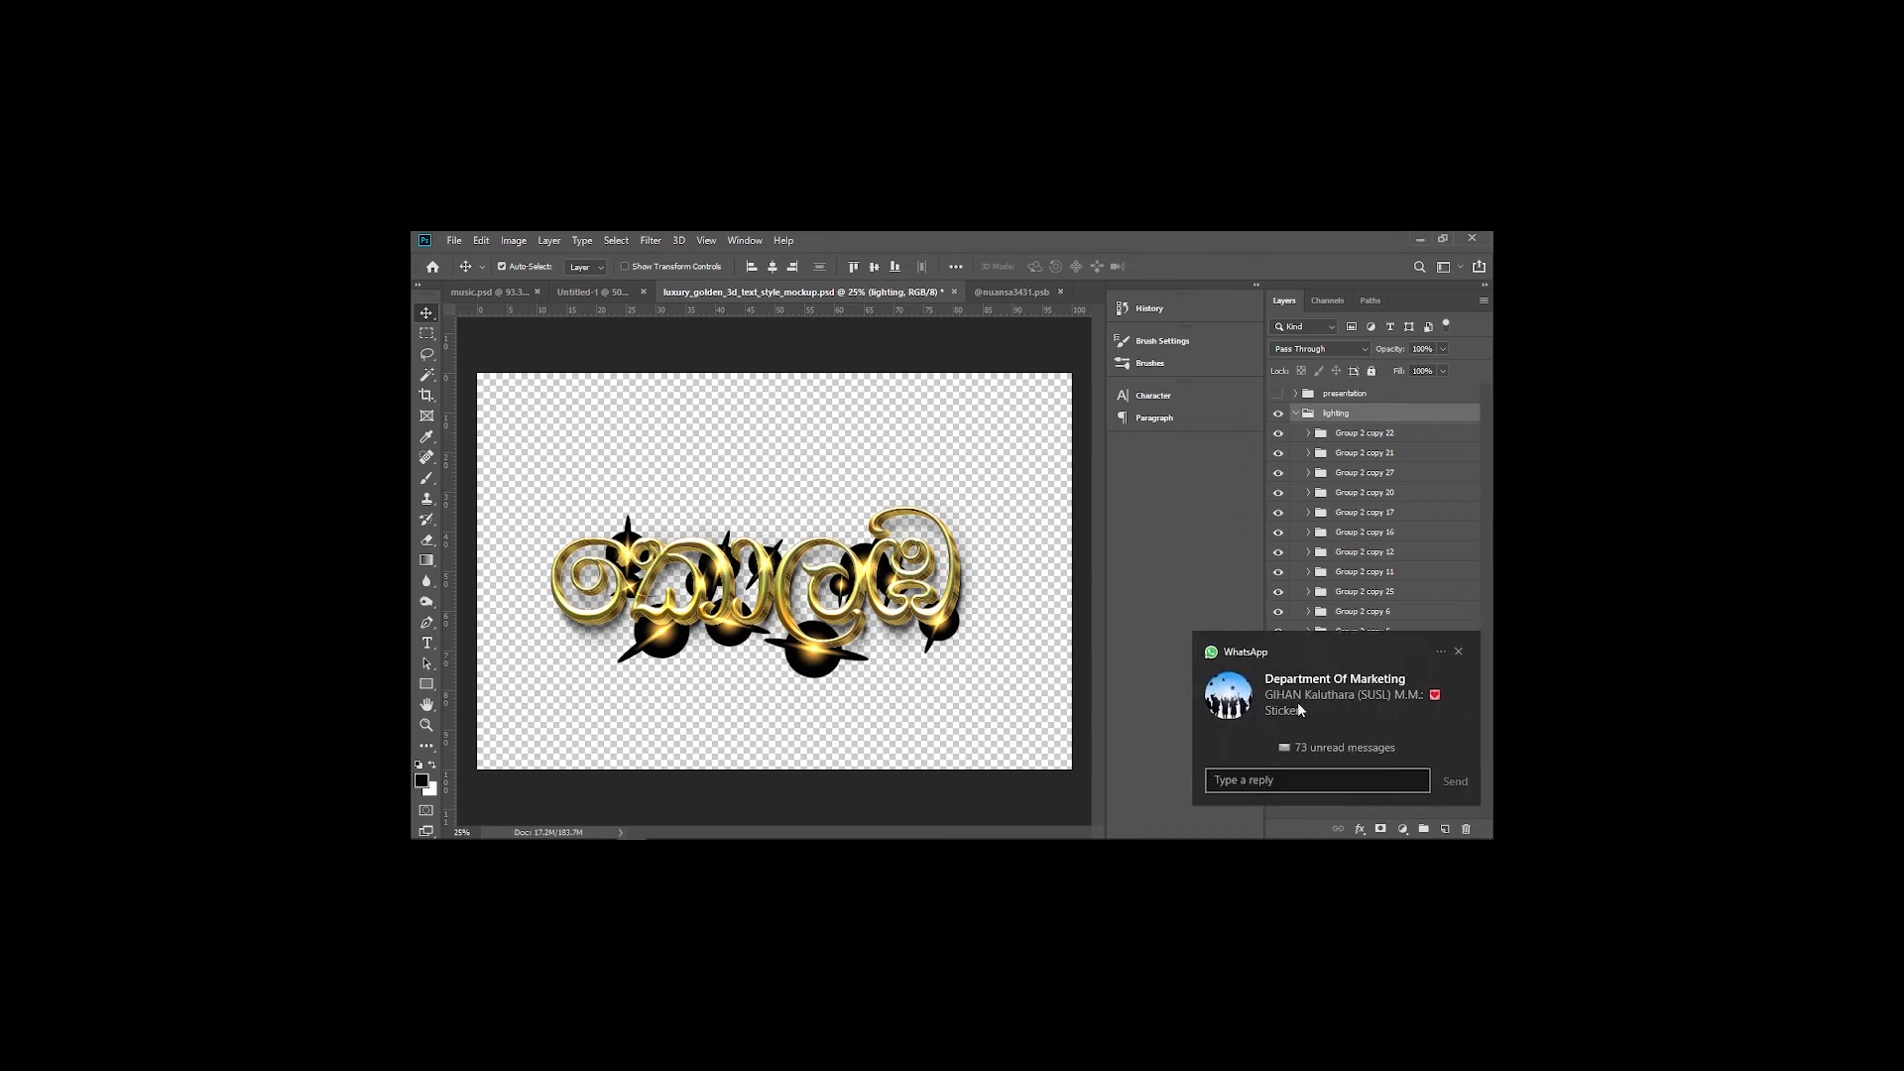
left_click(1452, 659)
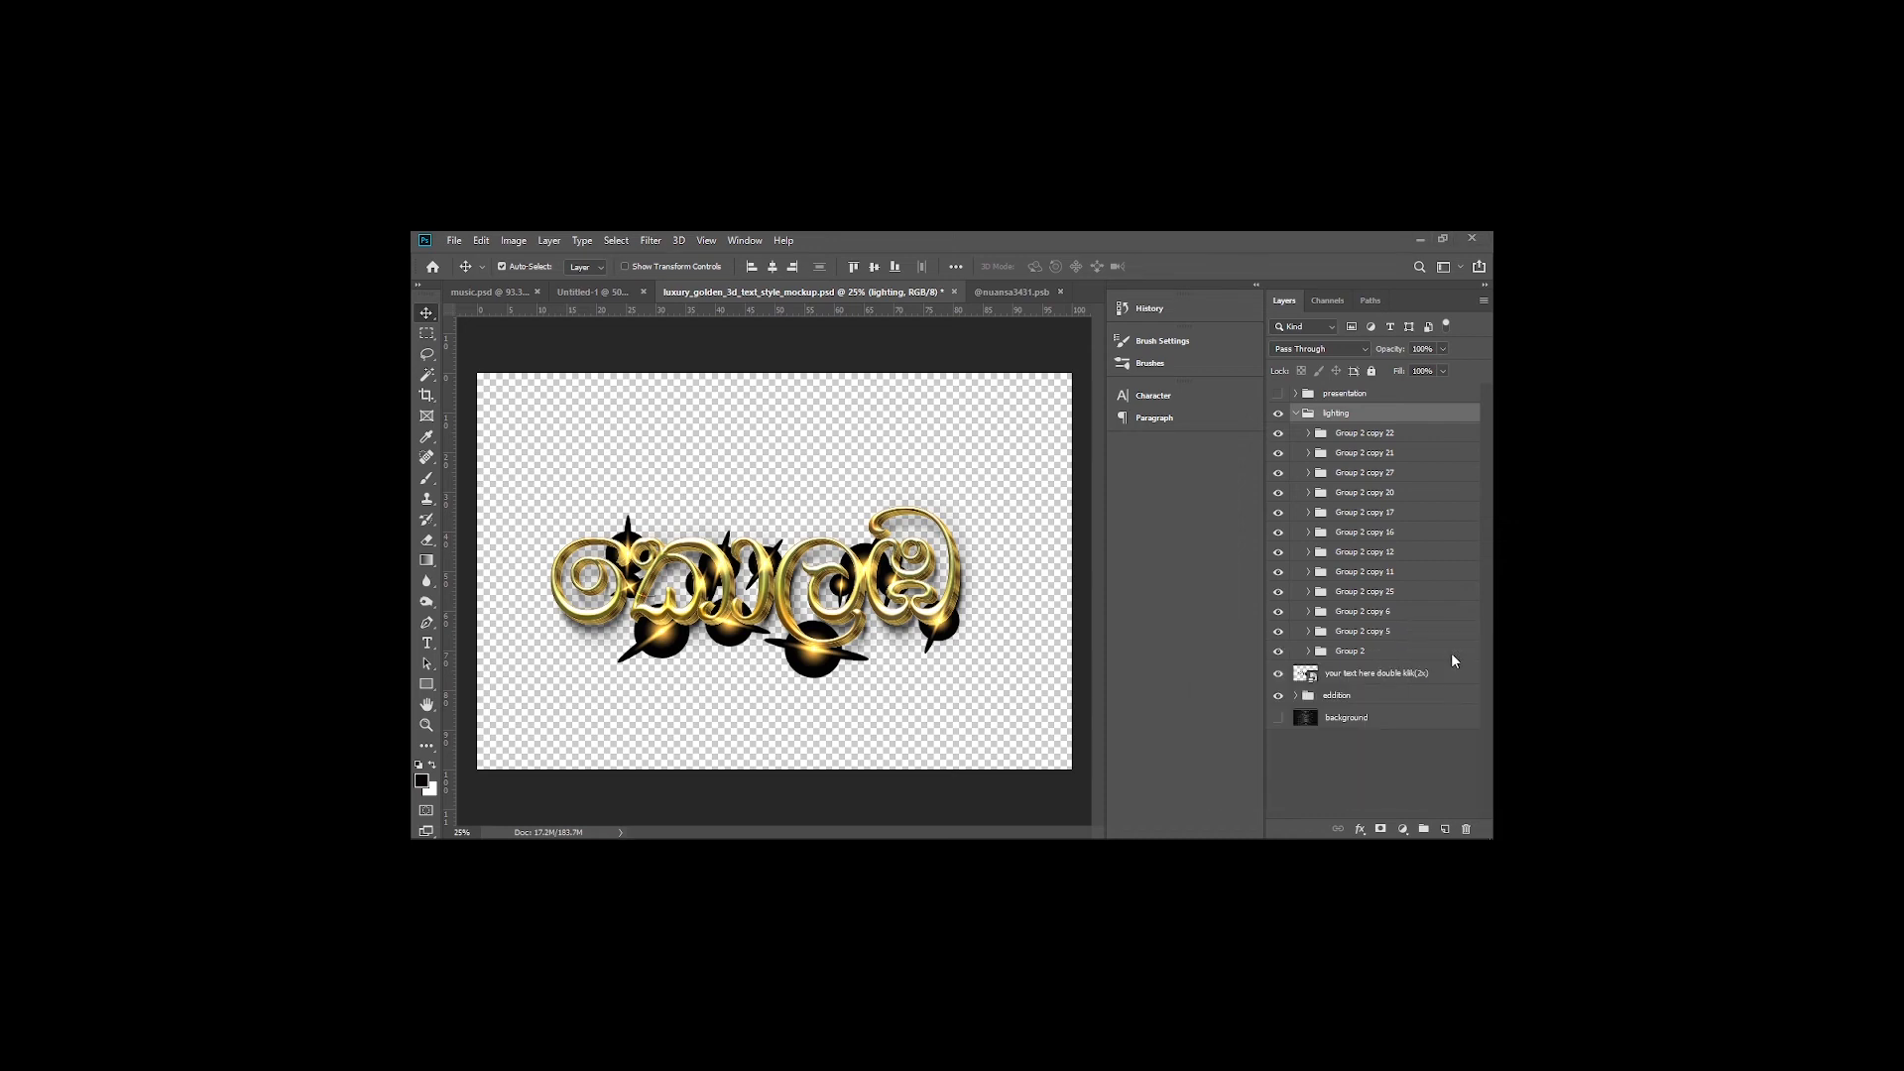
left_click(1295, 413, "ctrl")
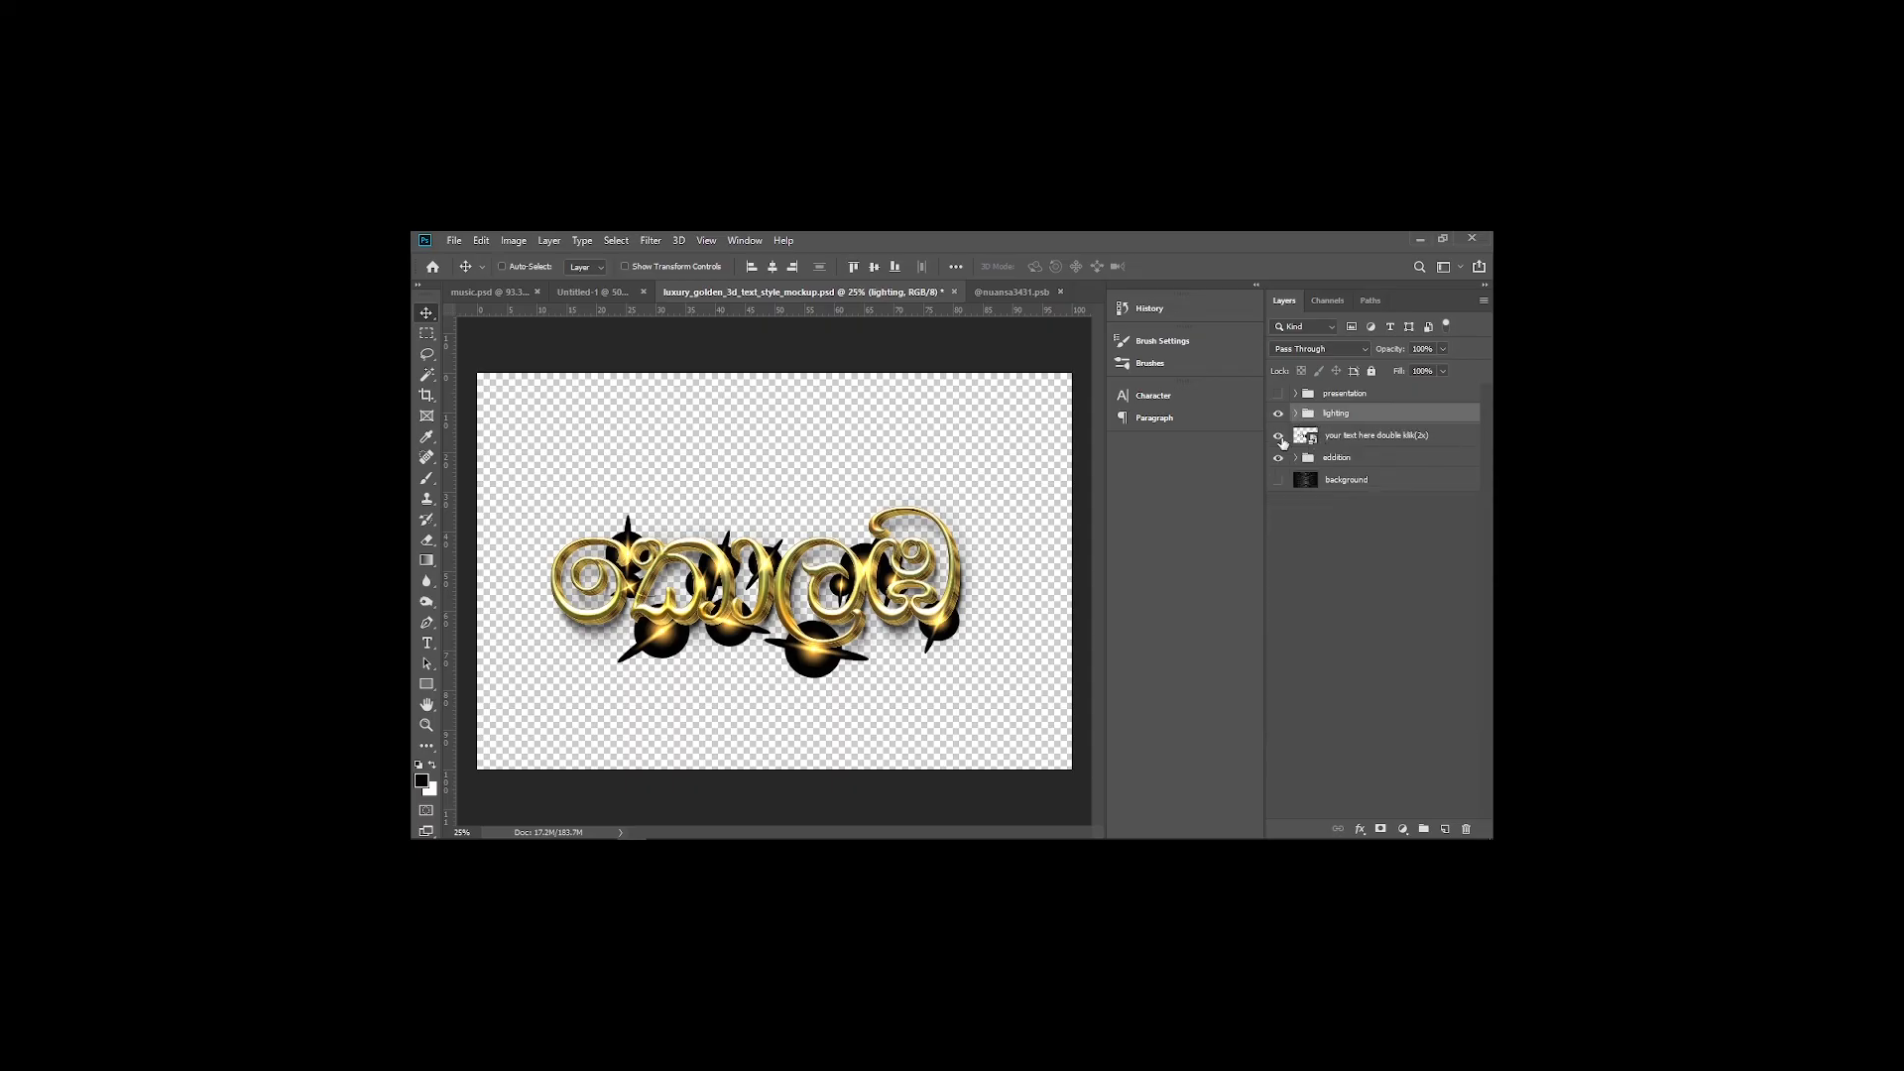
key("ctrl+shift+alt+e")
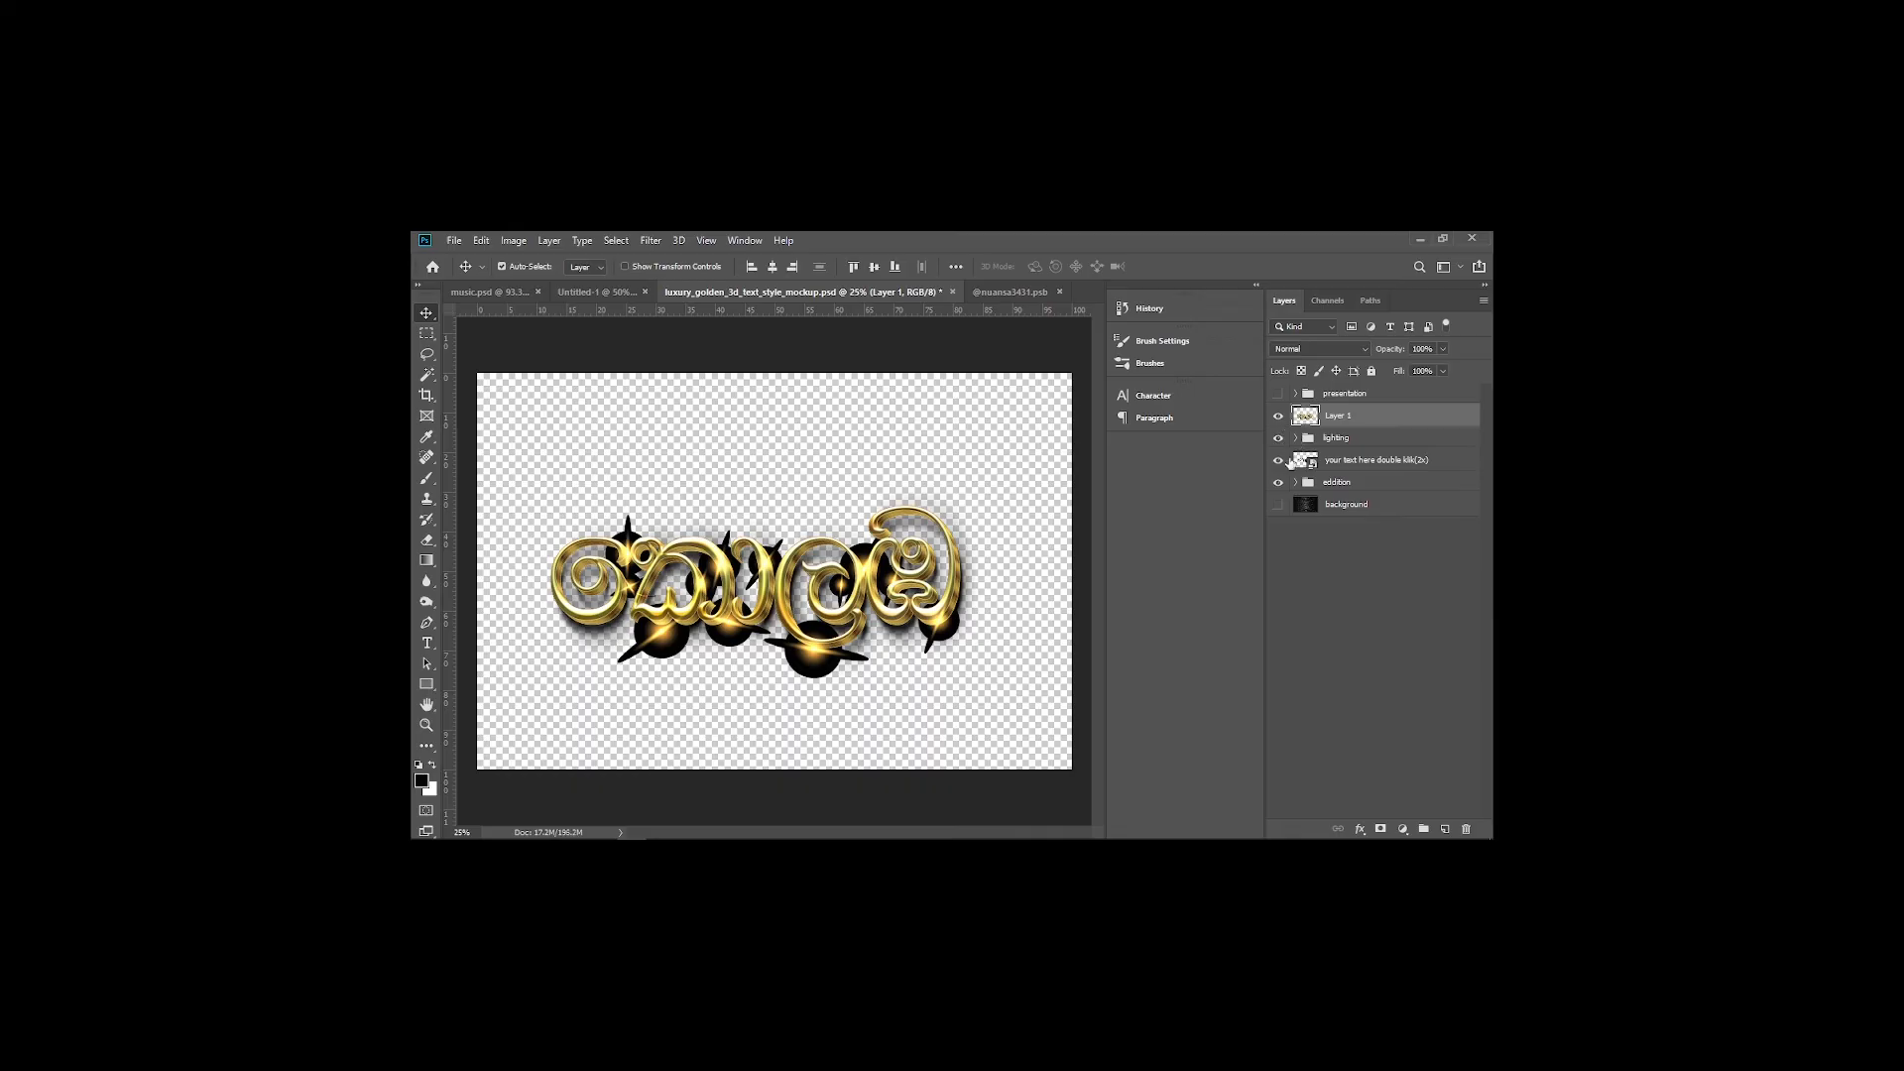
Compare the merged Layer 1 with the lighting, text and addition layers by toggling their visibility, ending with Layer 1 shown and selected
left_click(1322, 506)
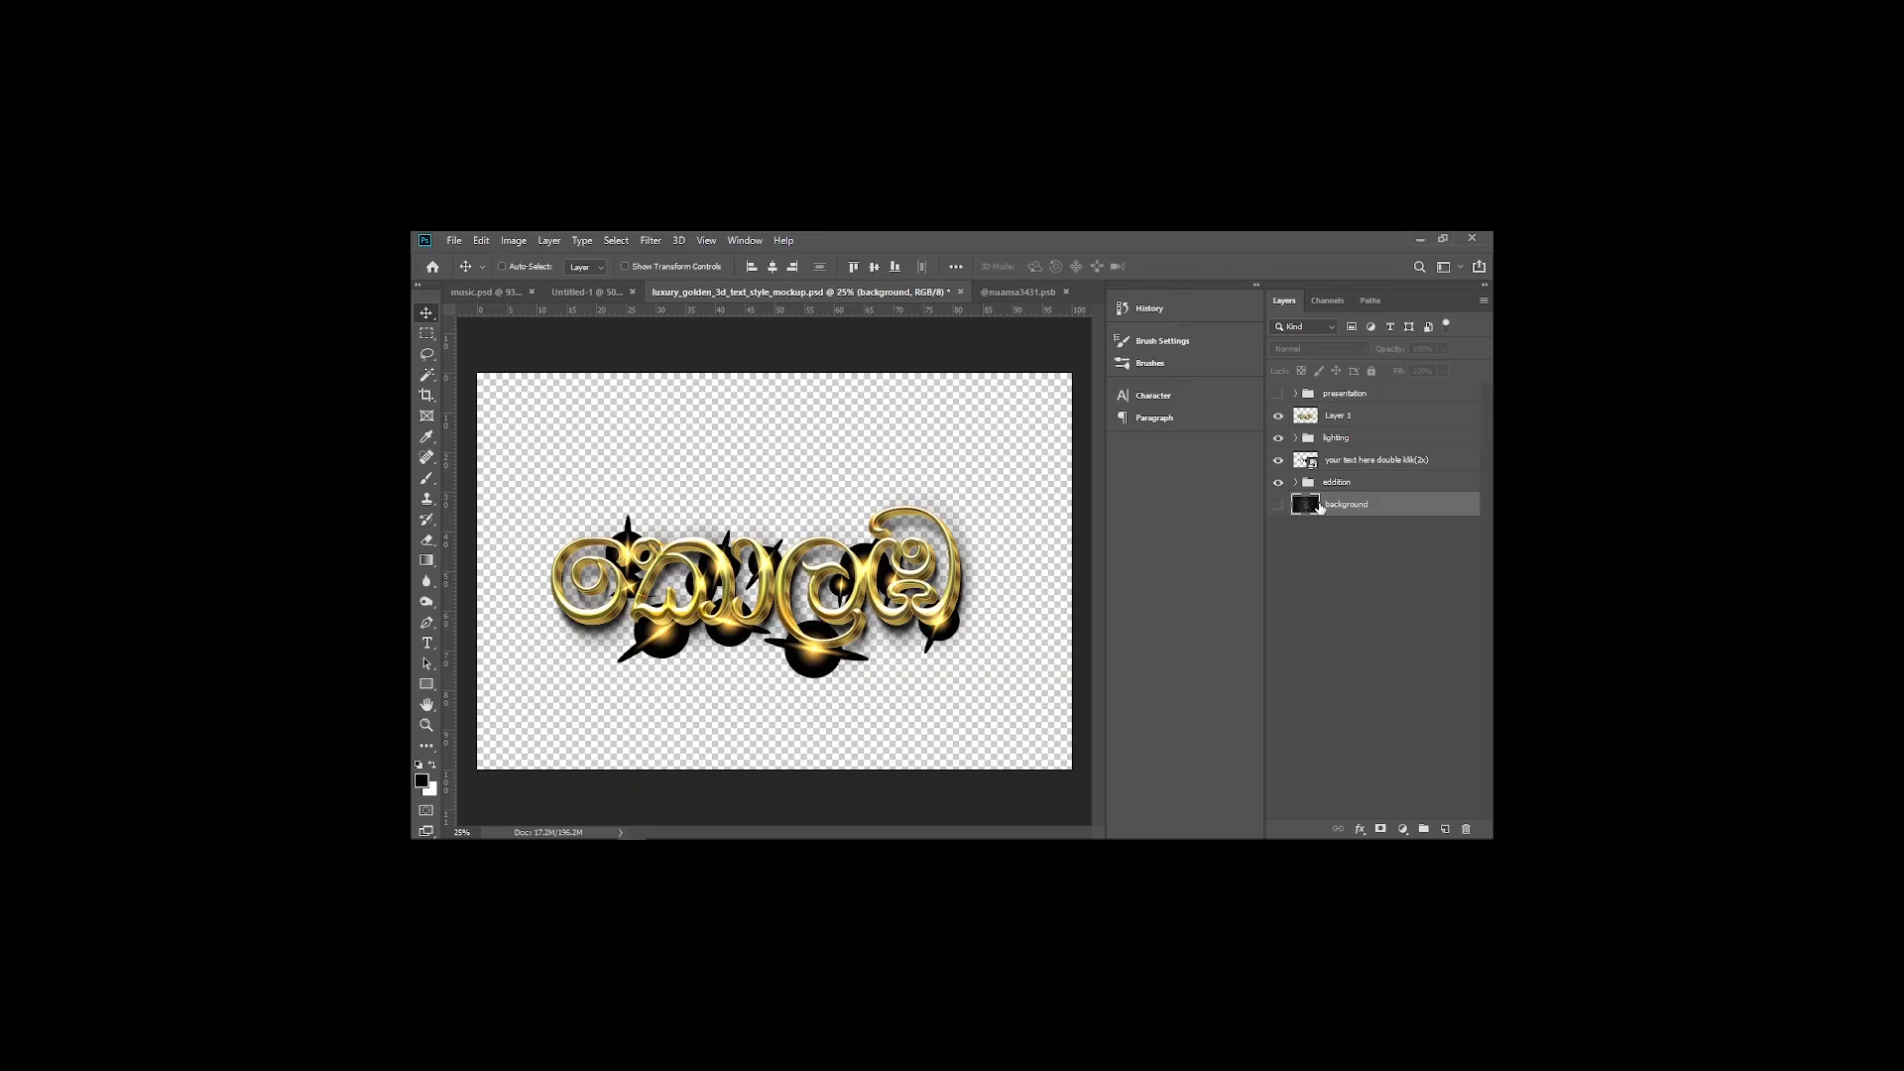
left_click(1334, 439)
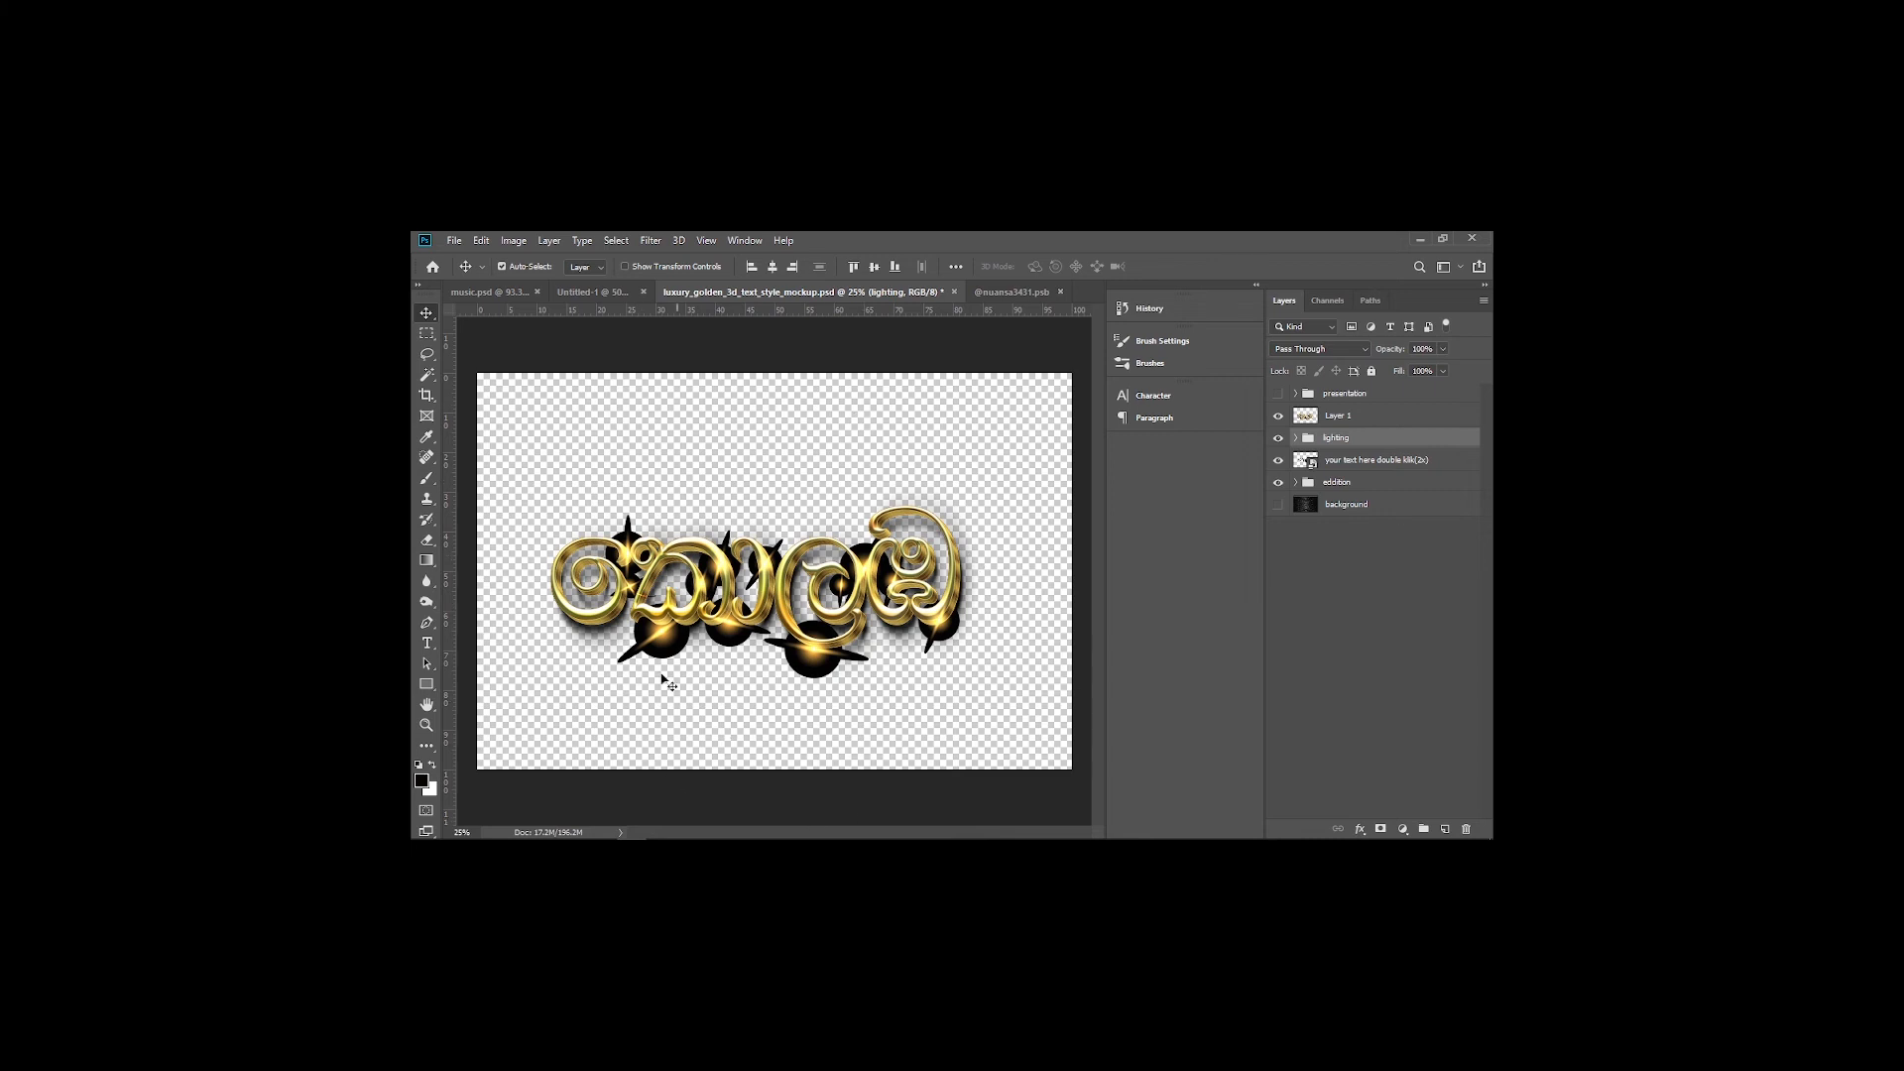
left_click(1277, 418)
left_click(1277, 417)
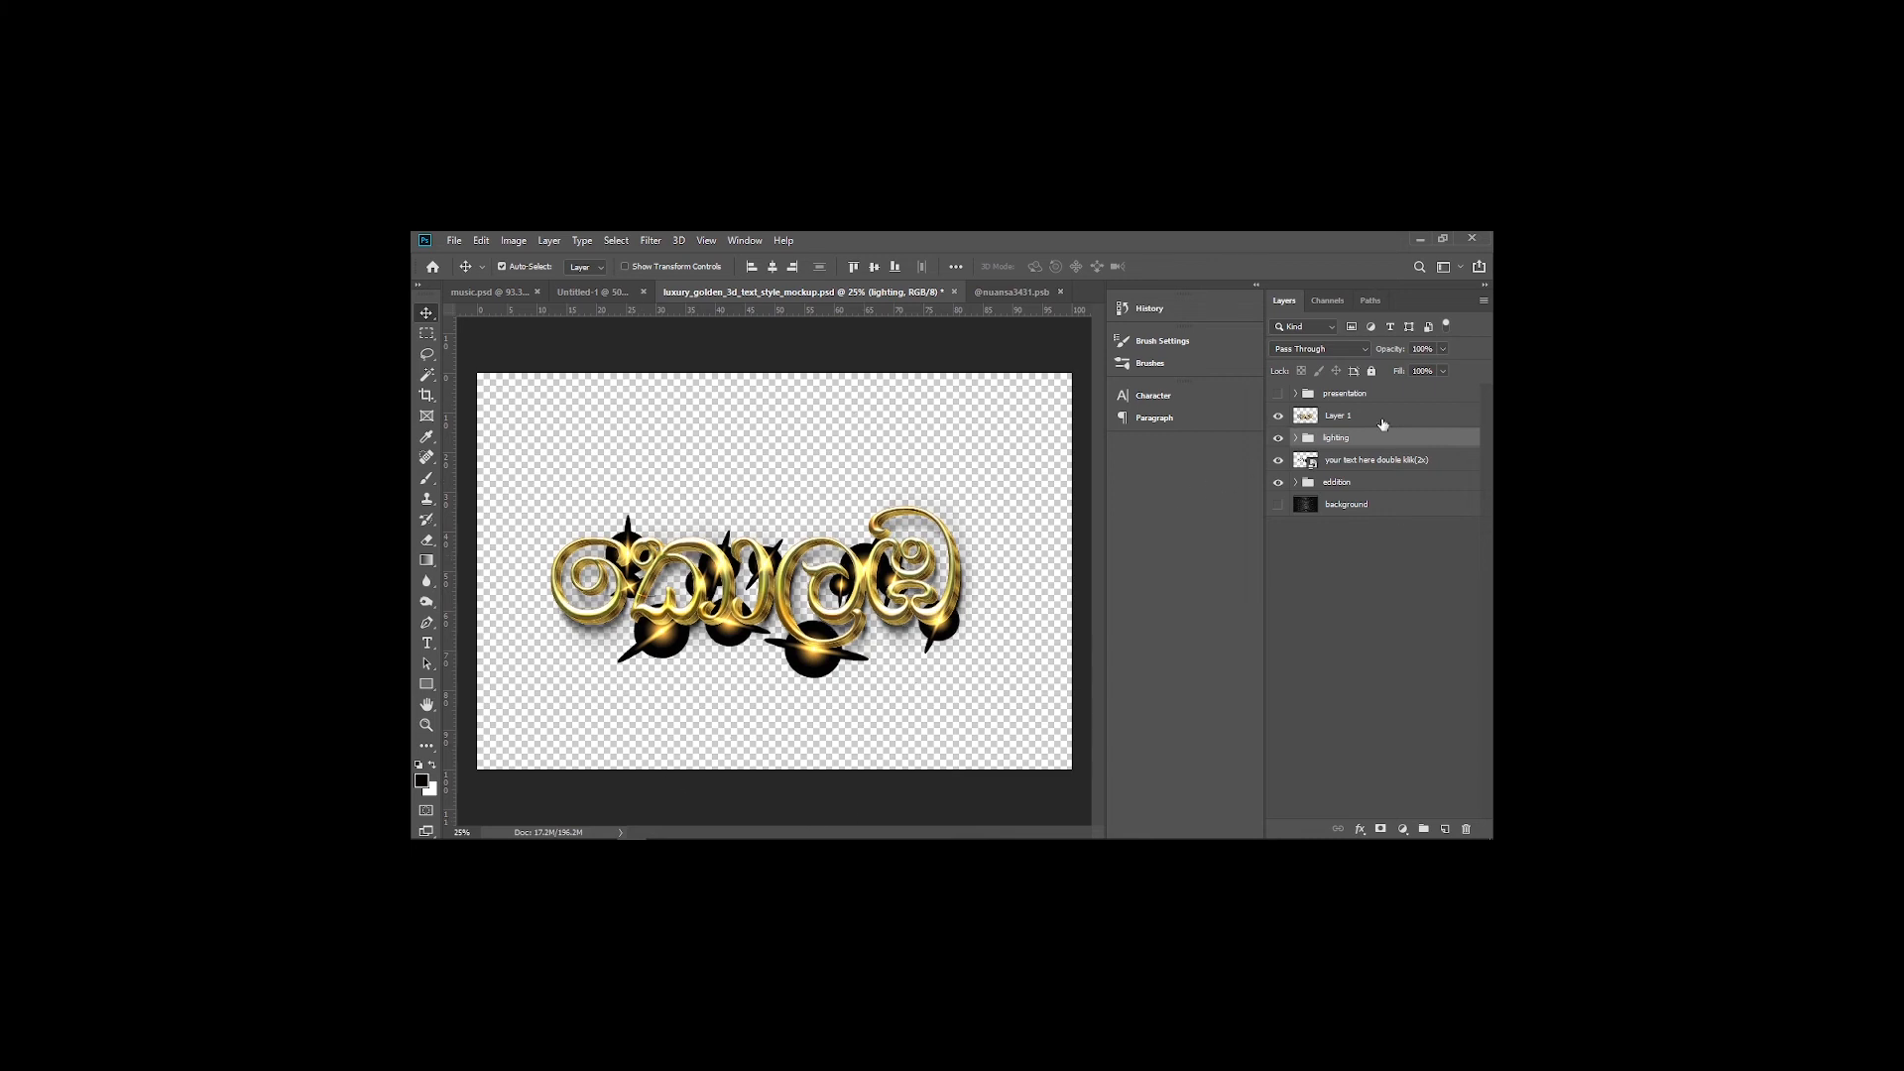
left_click(1358, 416)
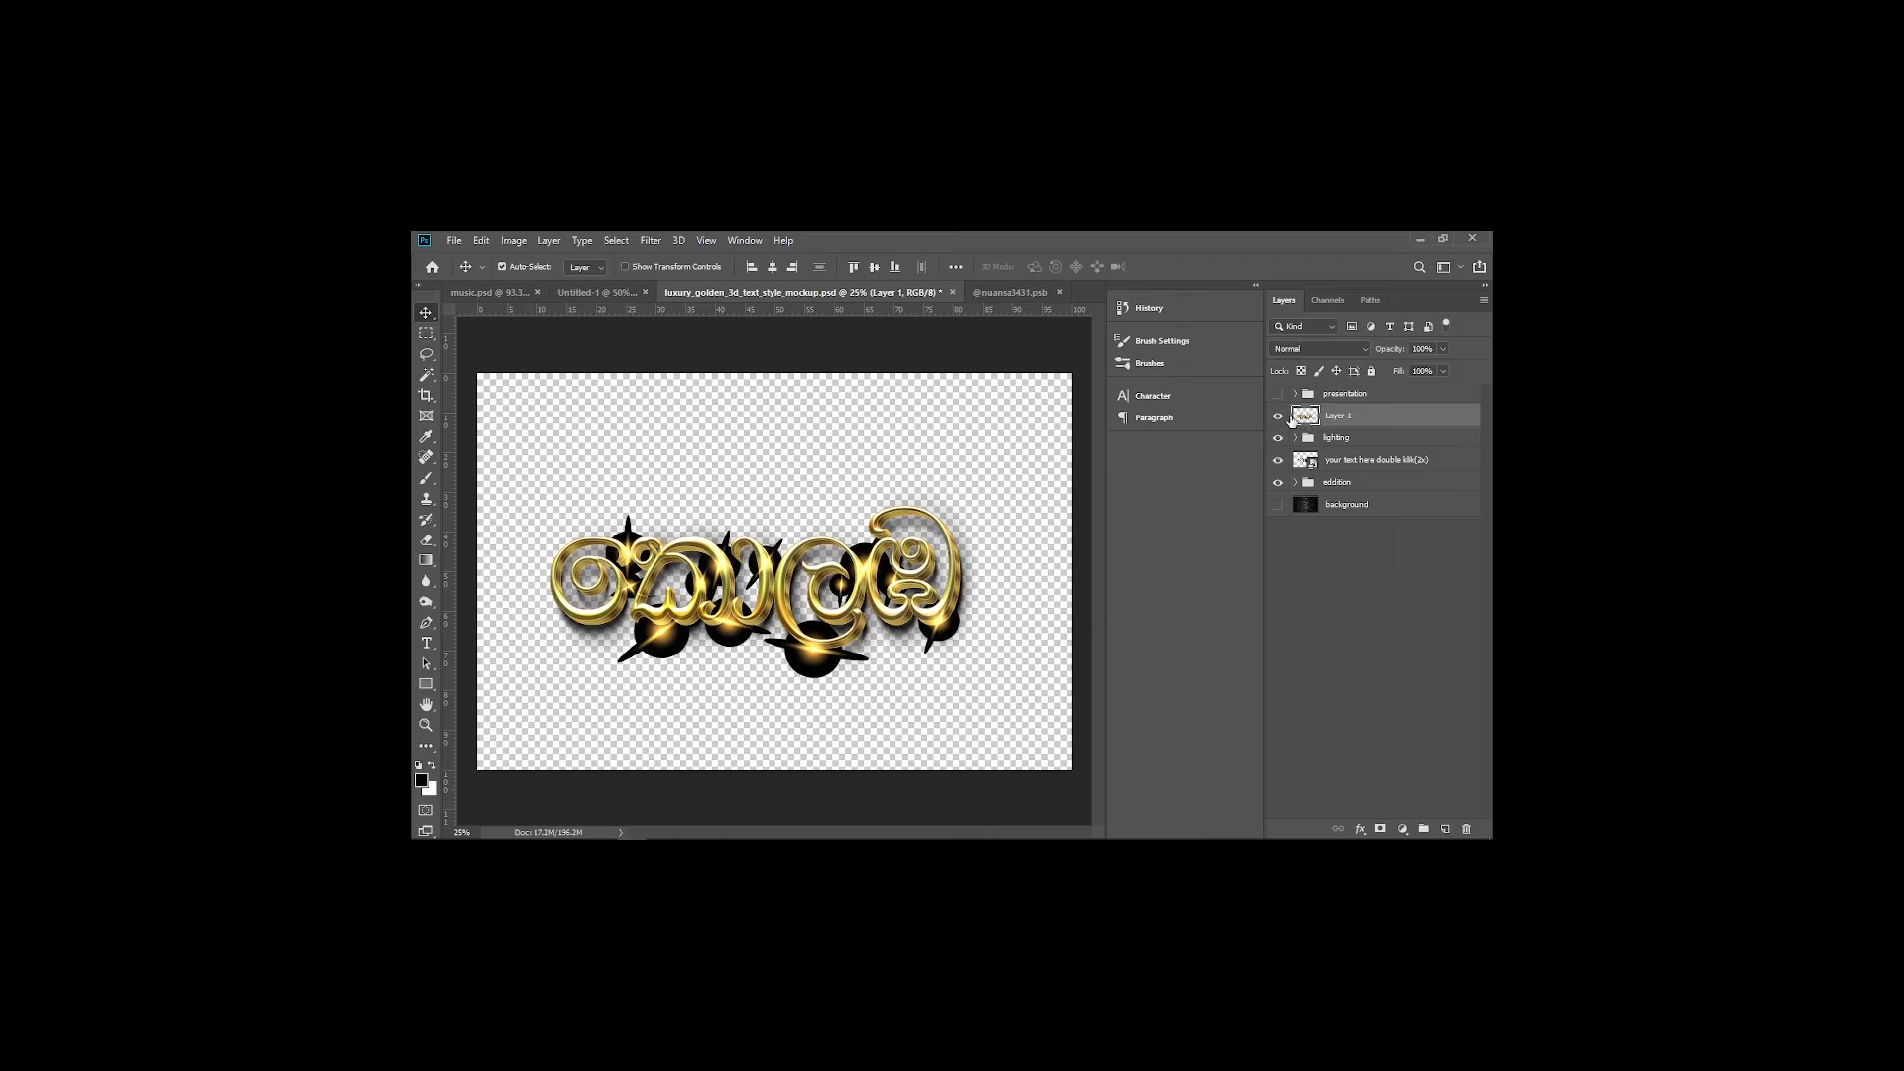
left_click(1277, 416)
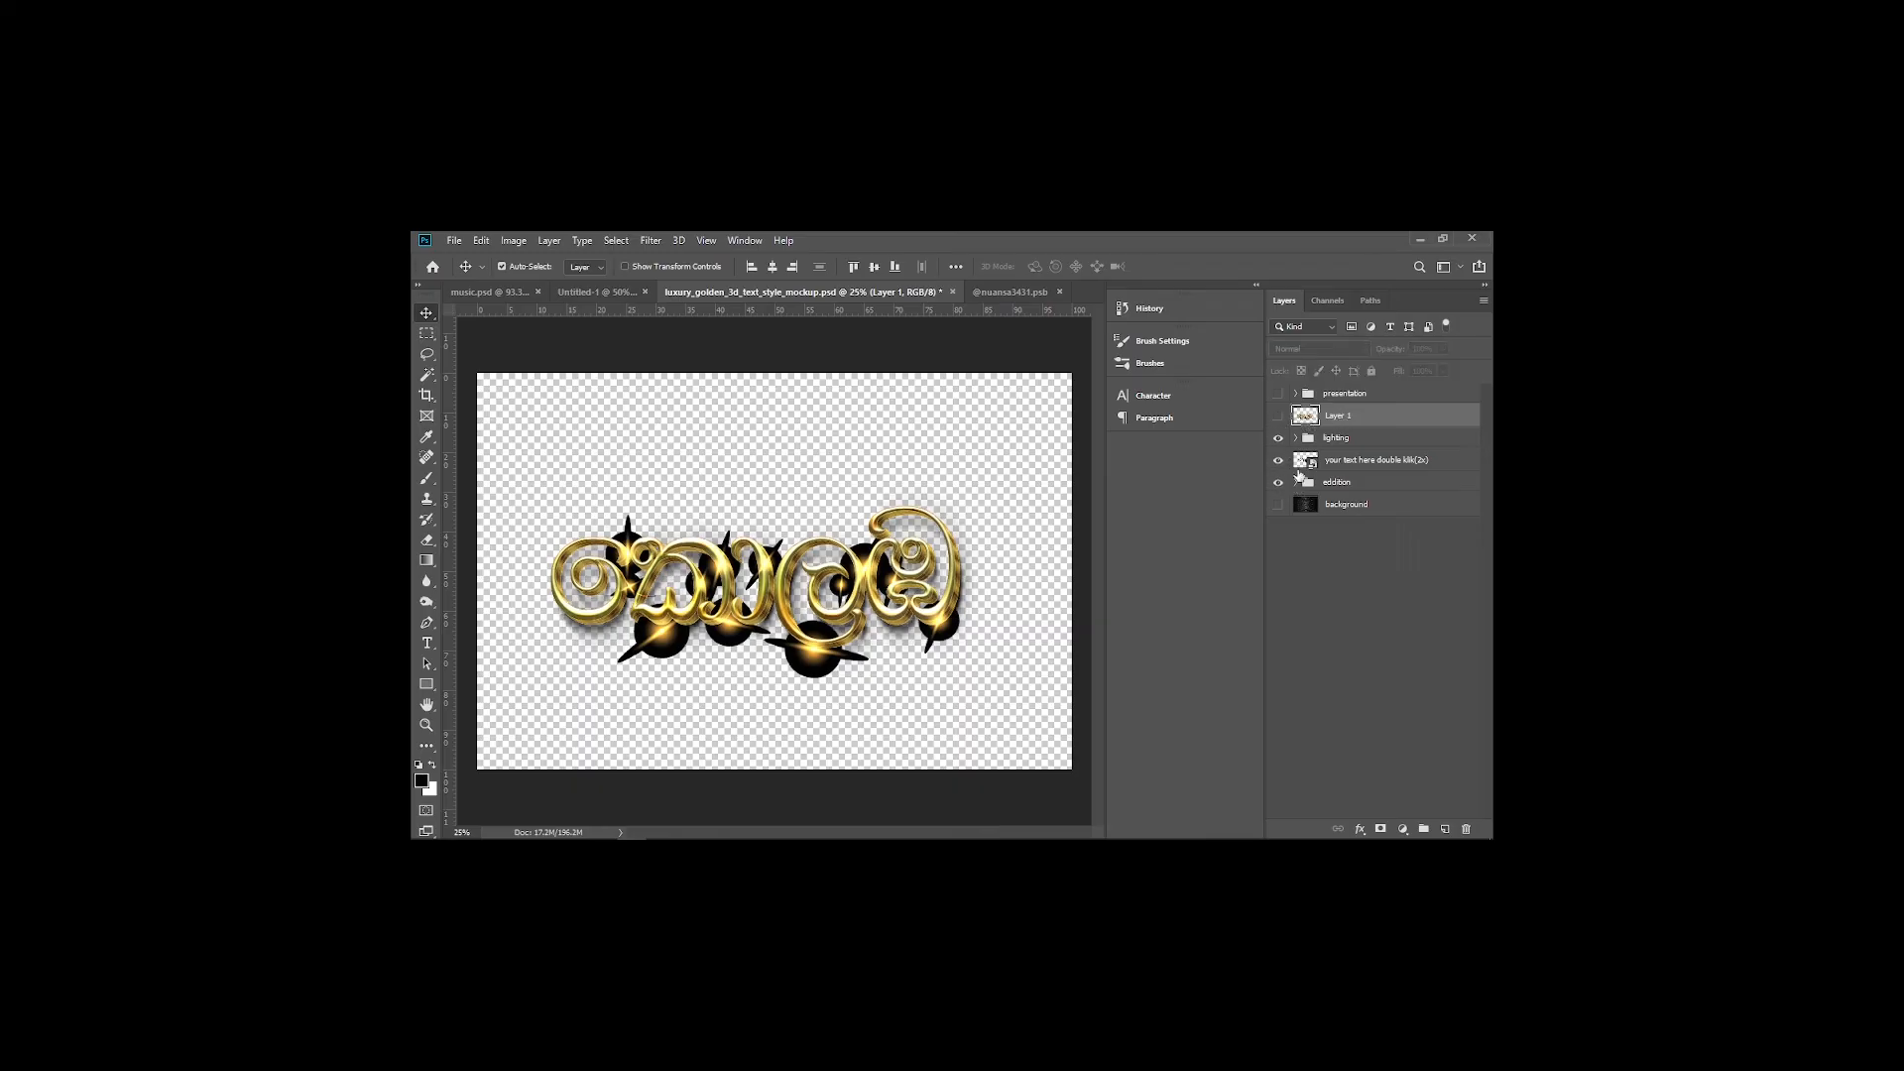
left_click(1277, 437)
left_click(1277, 460)
left_click(1277, 482)
left_click(1278, 460)
left_click(1277, 437)
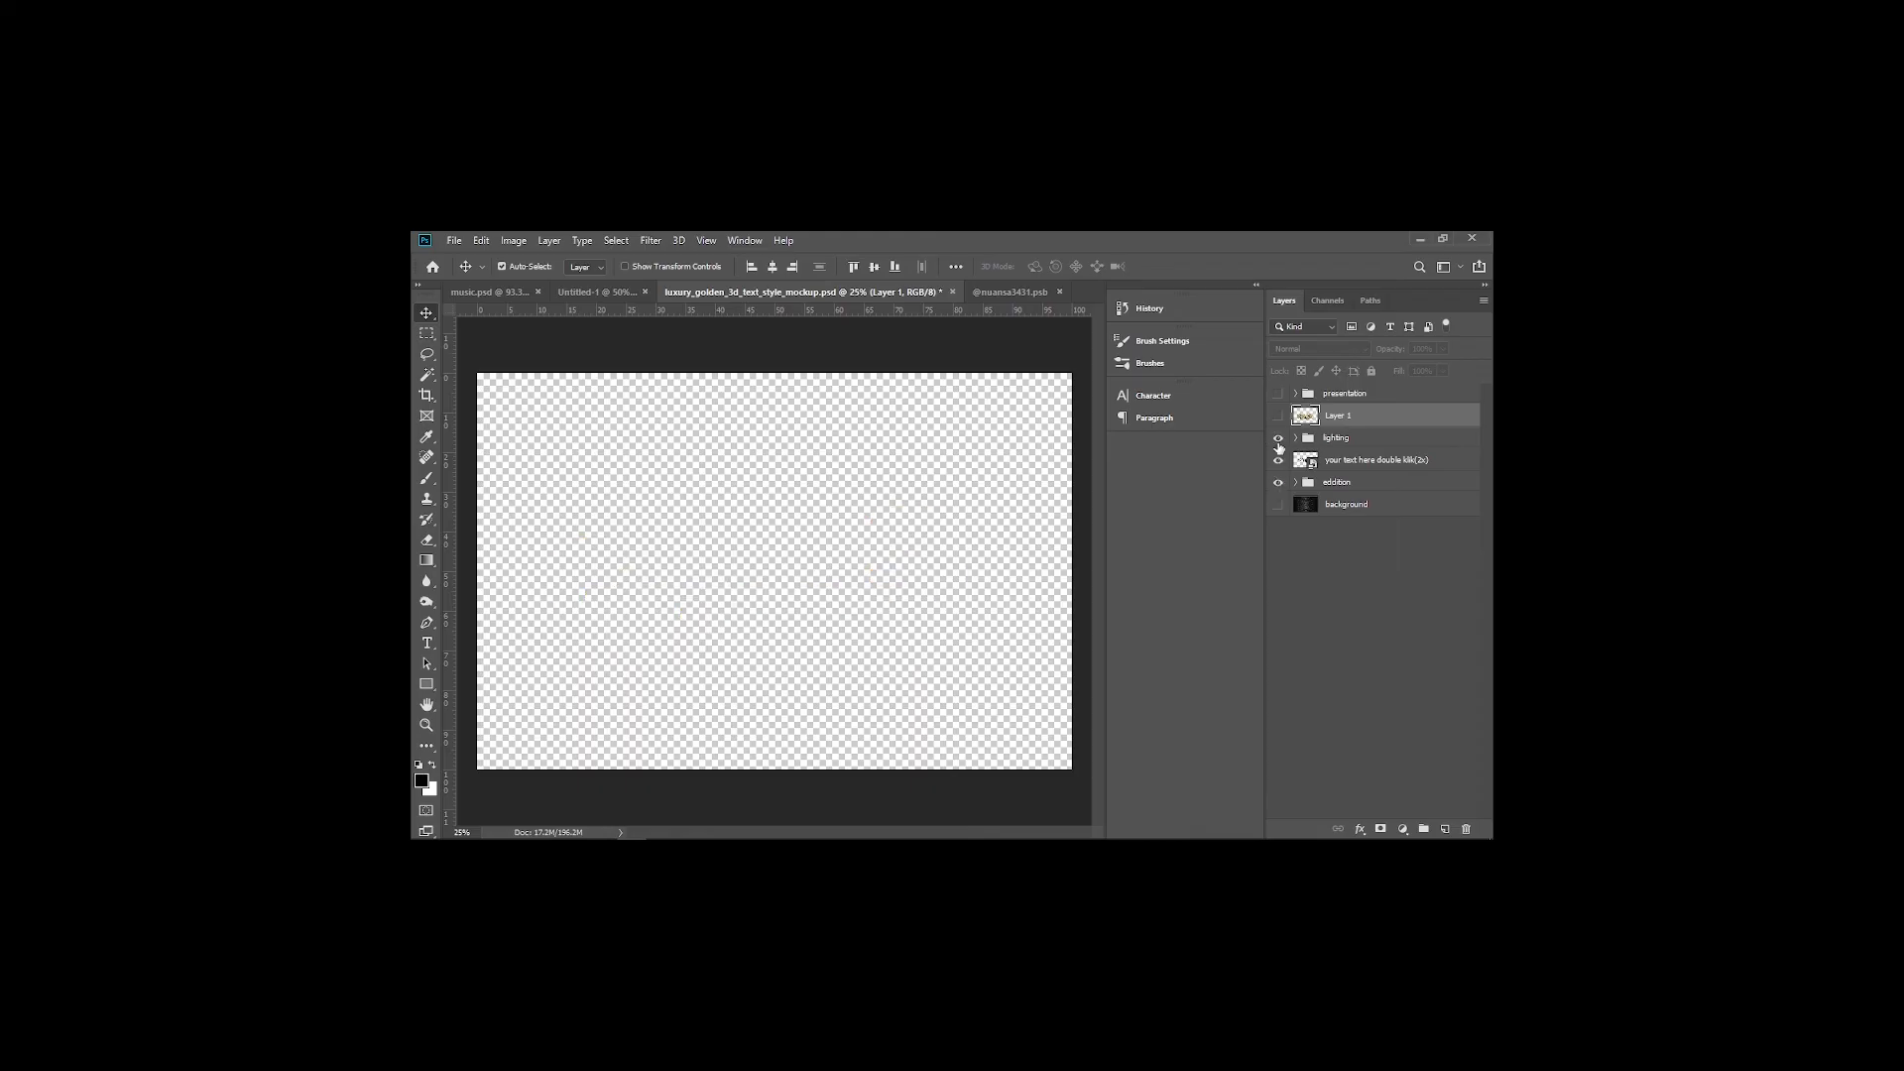
left_click(1331, 442)
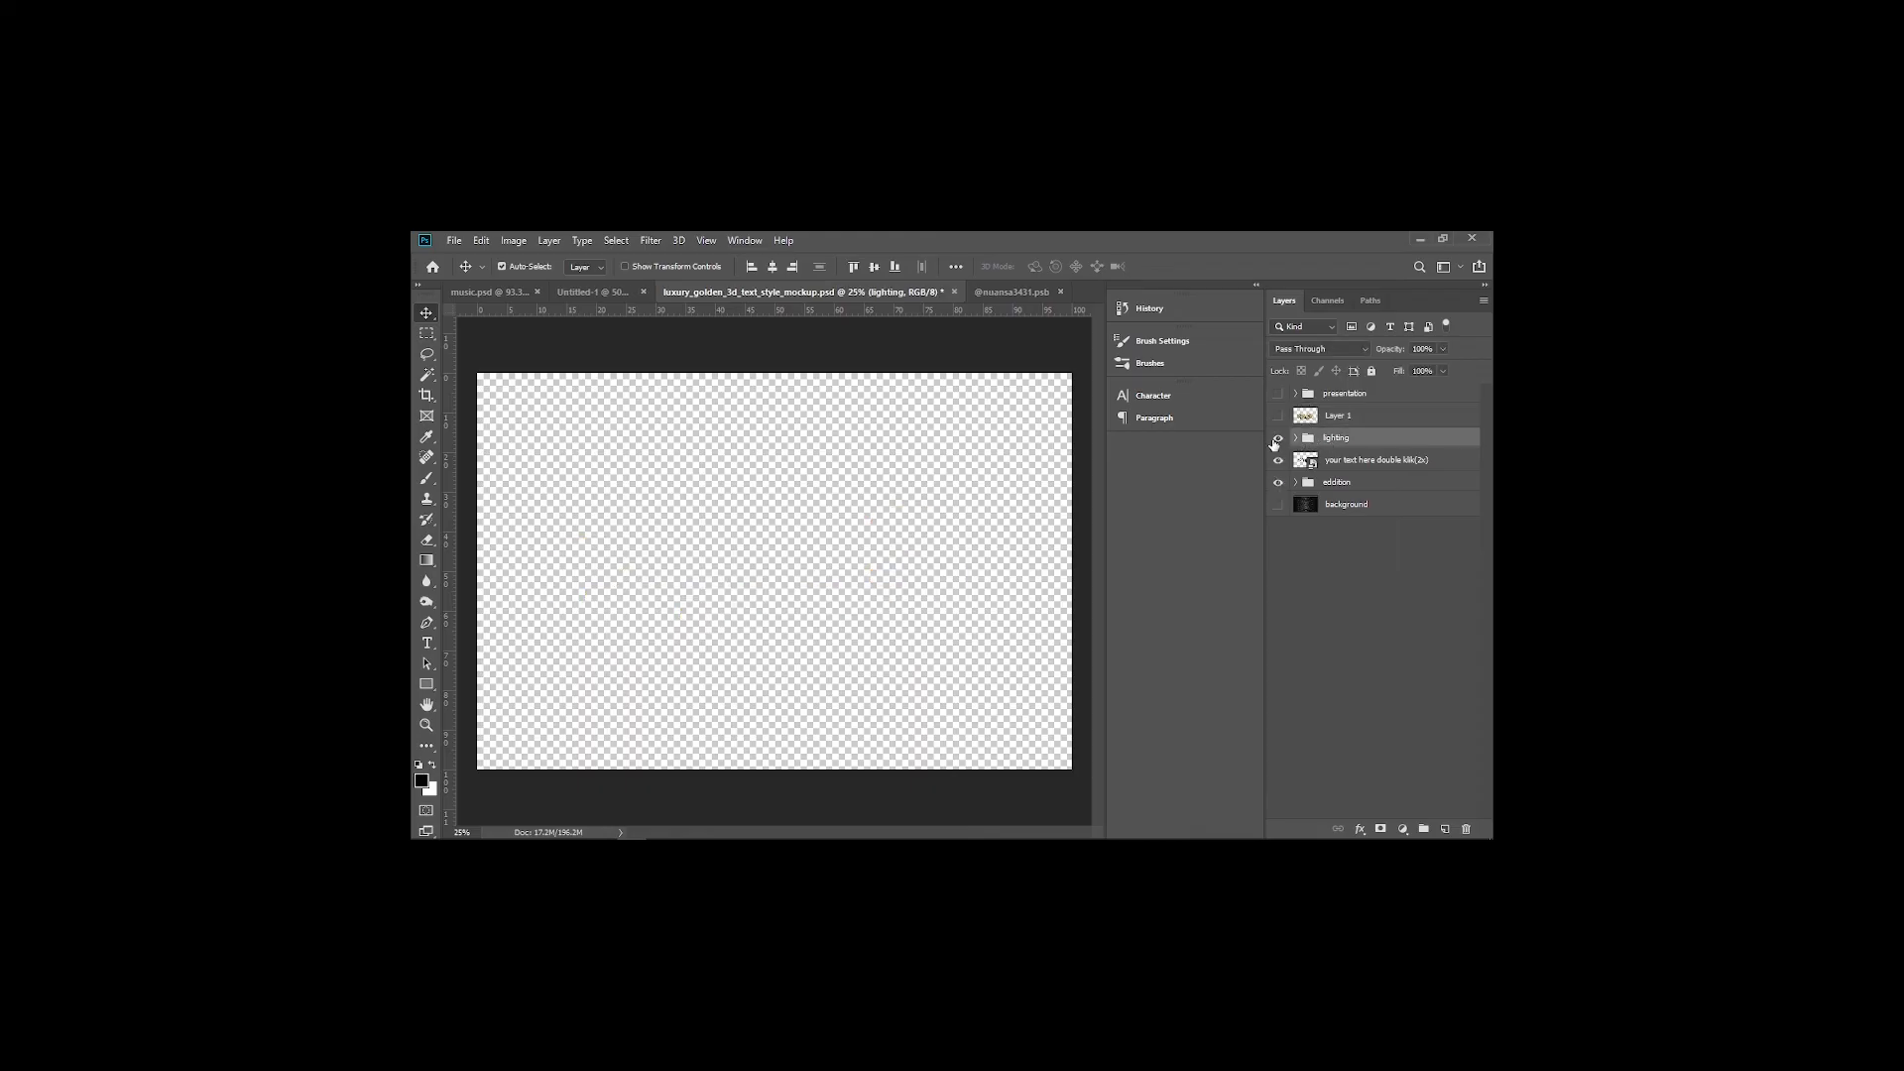
left_click(1339, 415)
left_click(1278, 415)
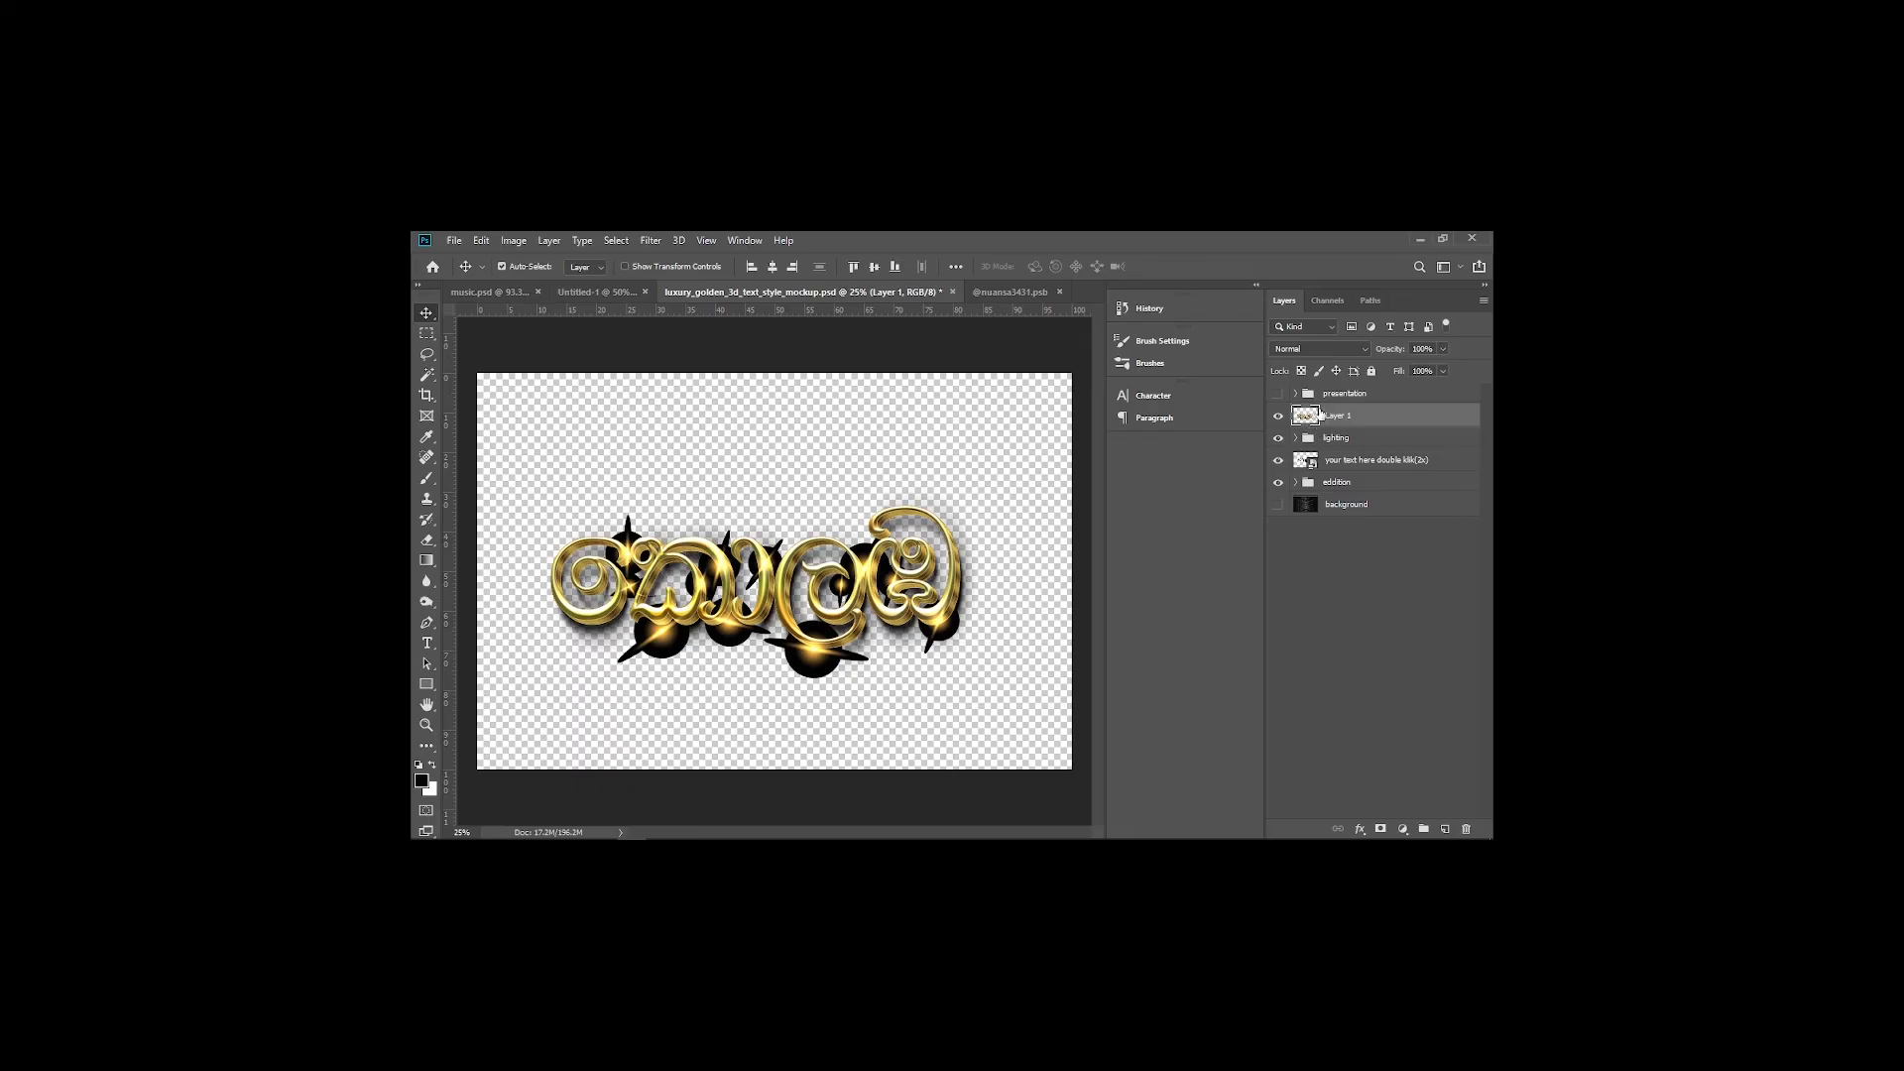
Copy the merged gold title layer into the Untitled-1 document and scale it to about 25.5%, placed beneath the heading beside the guitar
left_click_drag(1319, 414, 823, 501)
key("ctrl+t")
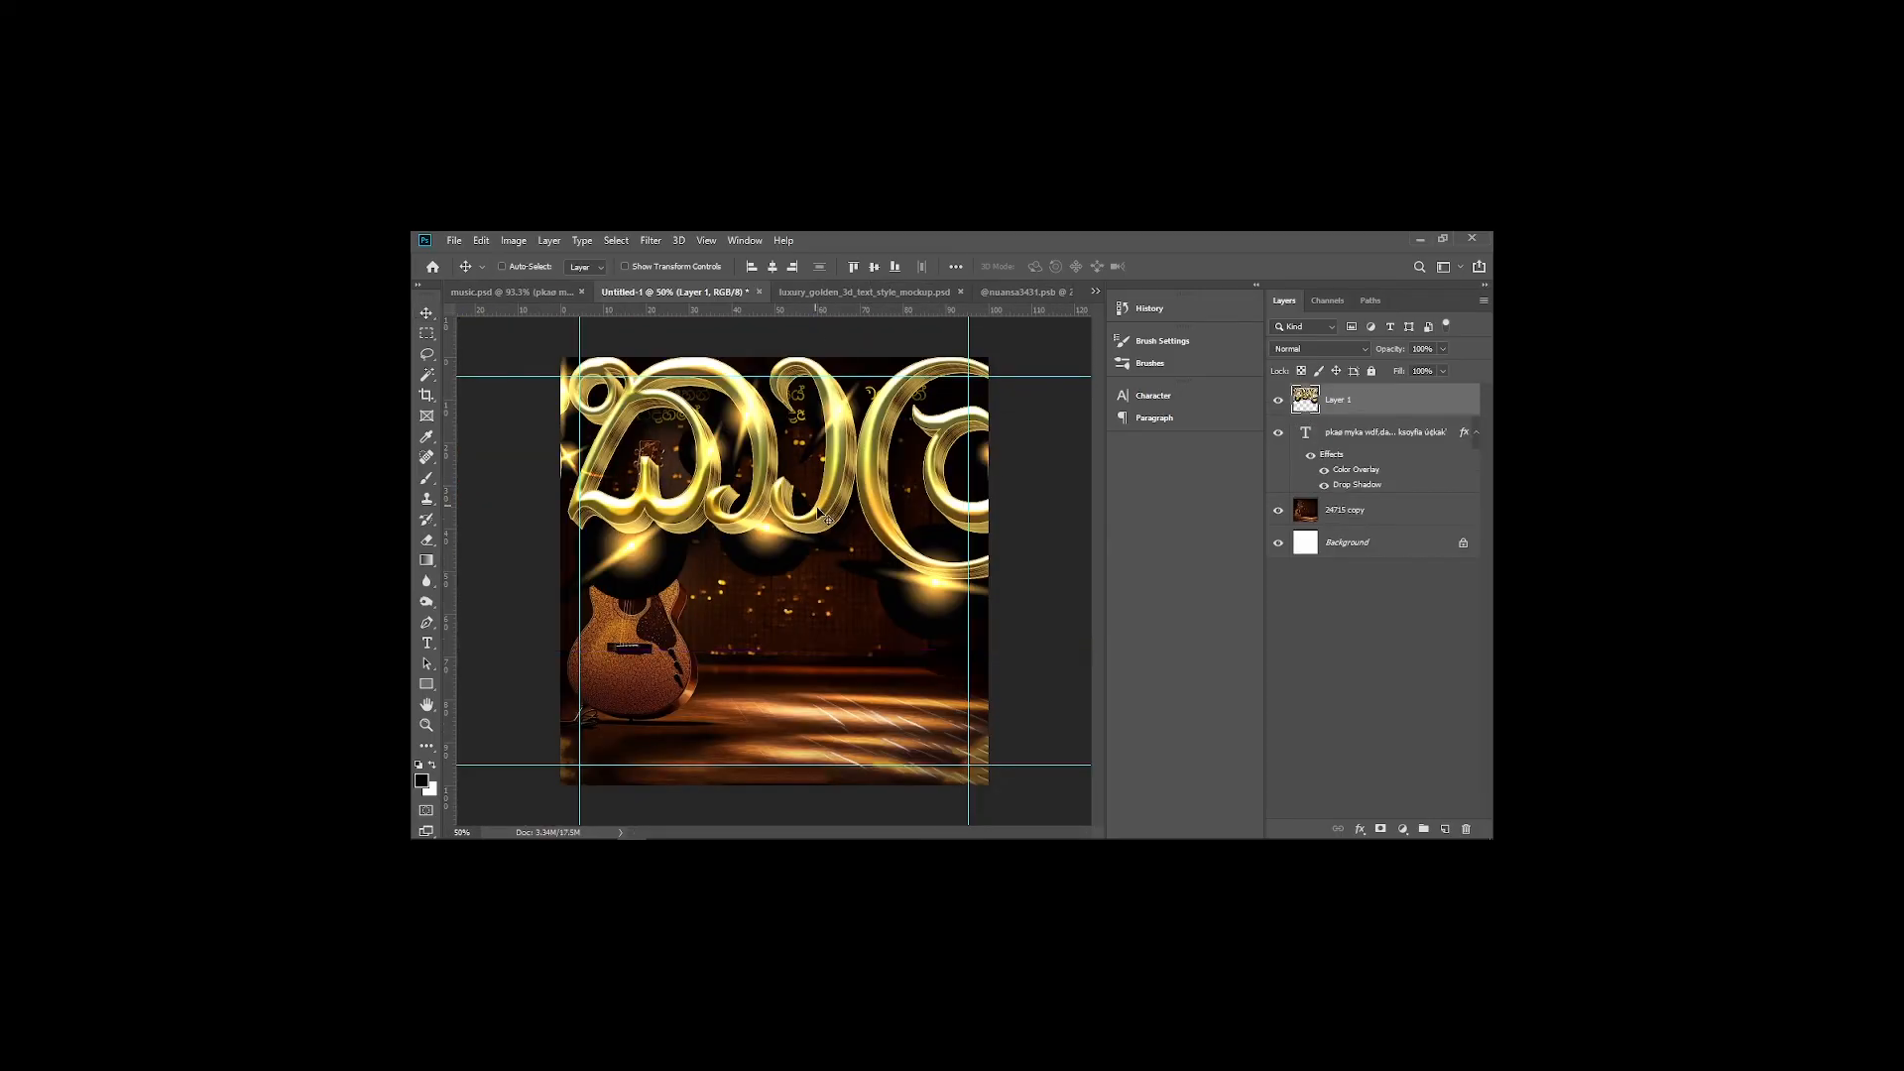
left_click_drag(844, 649, 830, 553)
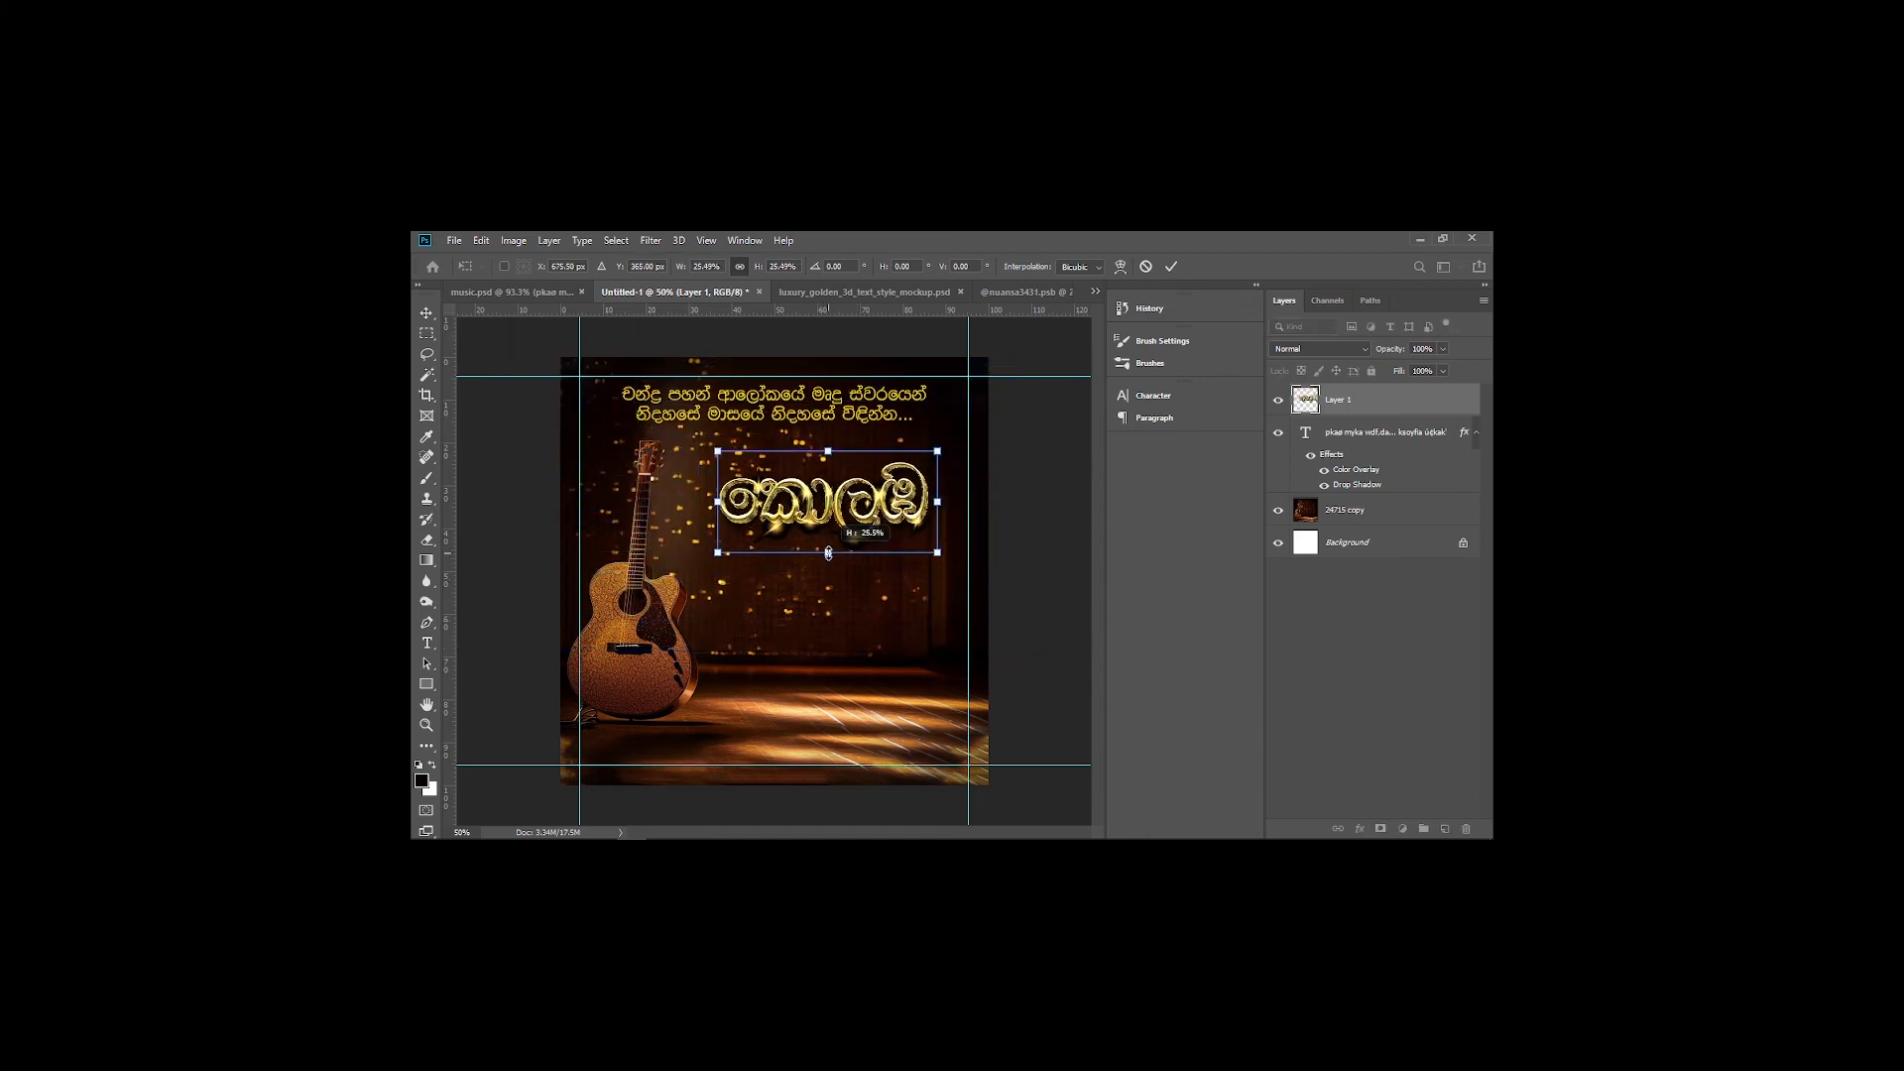
left_click(1171, 266)
Set the gold title layer's blending mode to Screen and check the result up close and at full view
left_click(1301, 353)
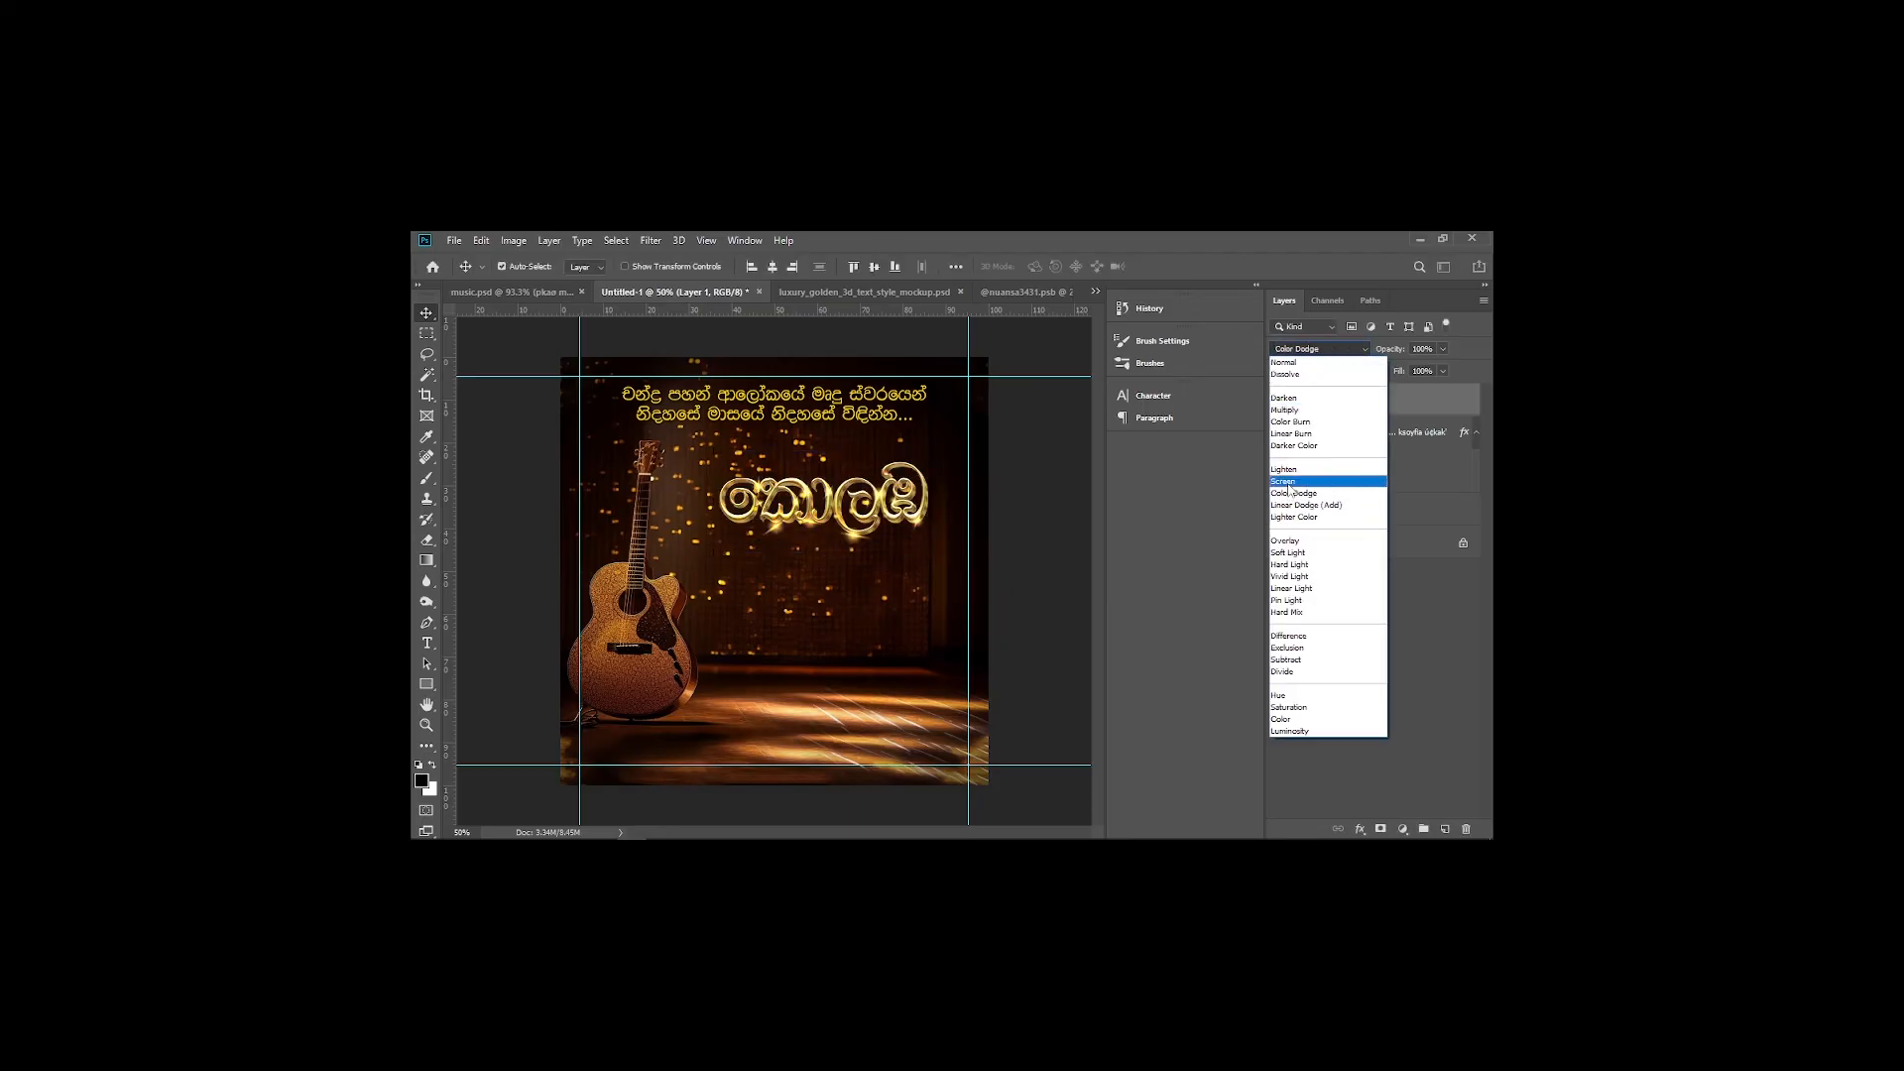
left_click(1289, 482)
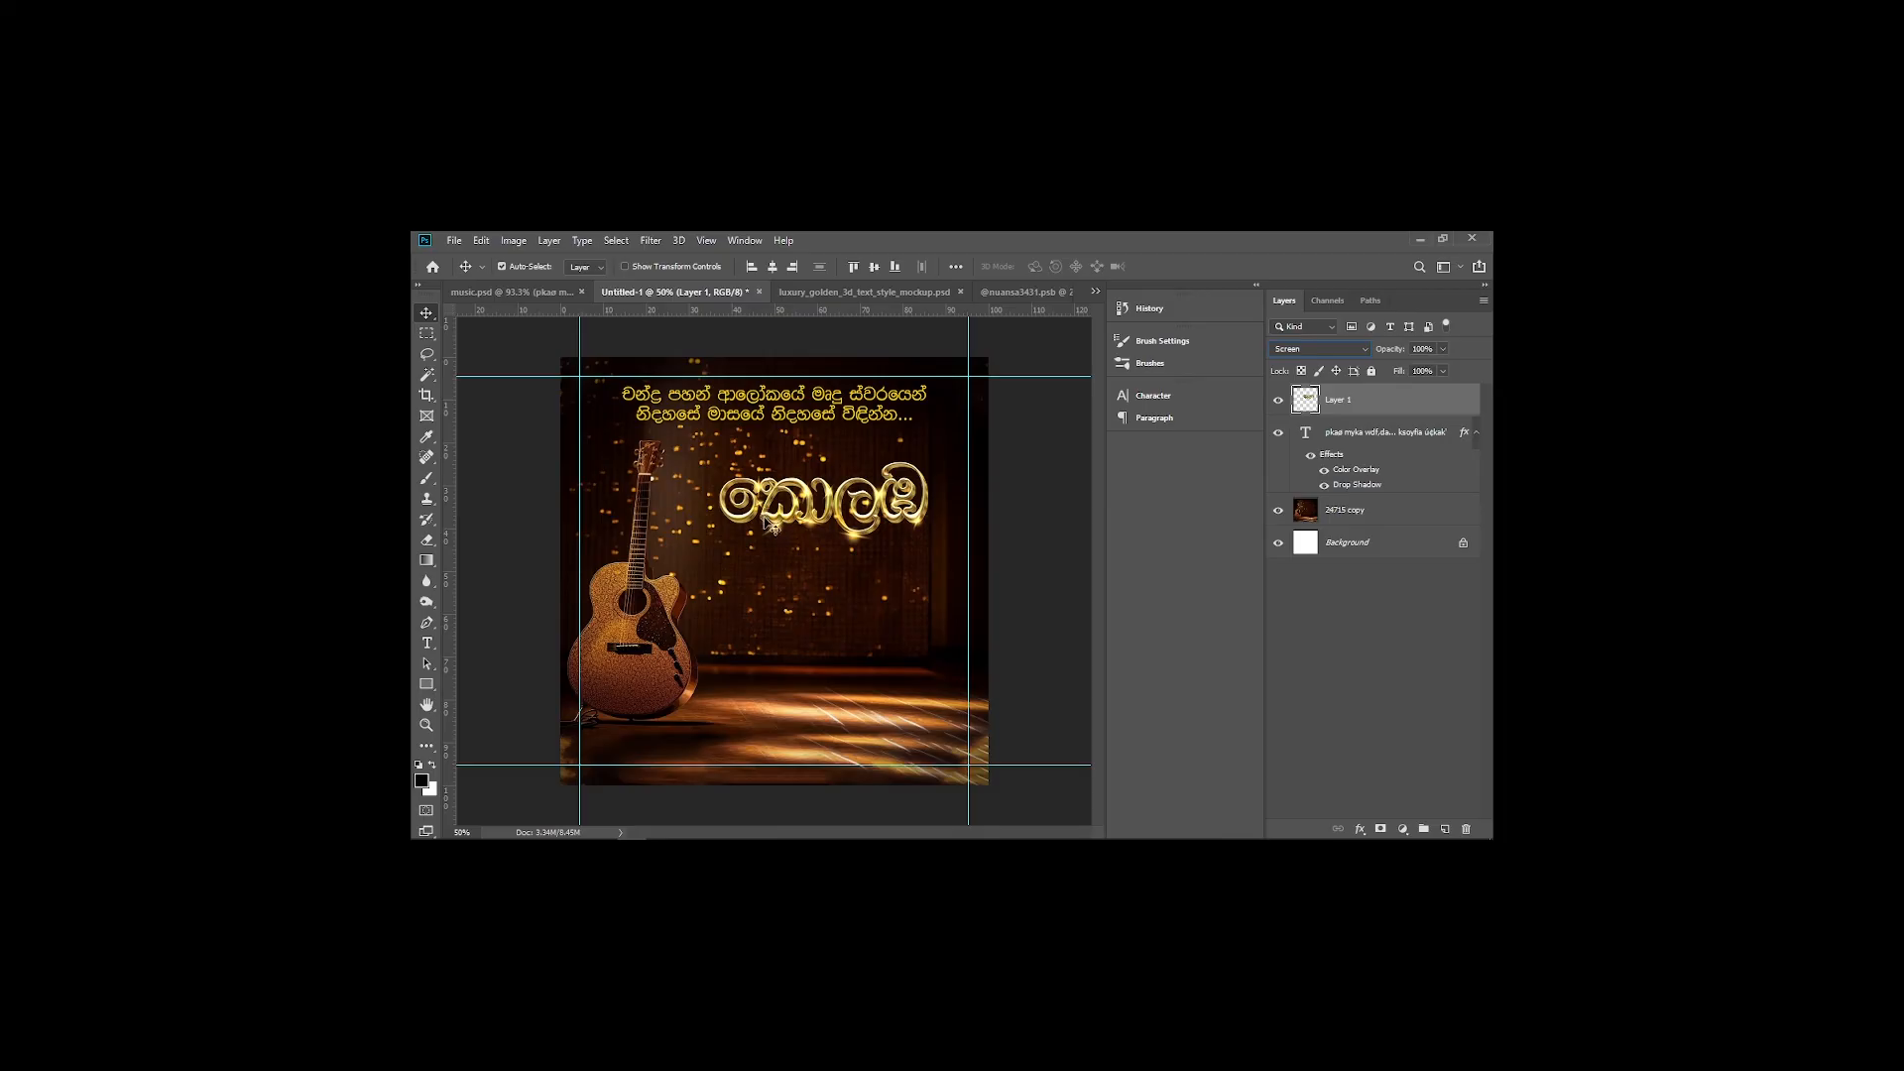
left_click(1020, 538)
key("z")
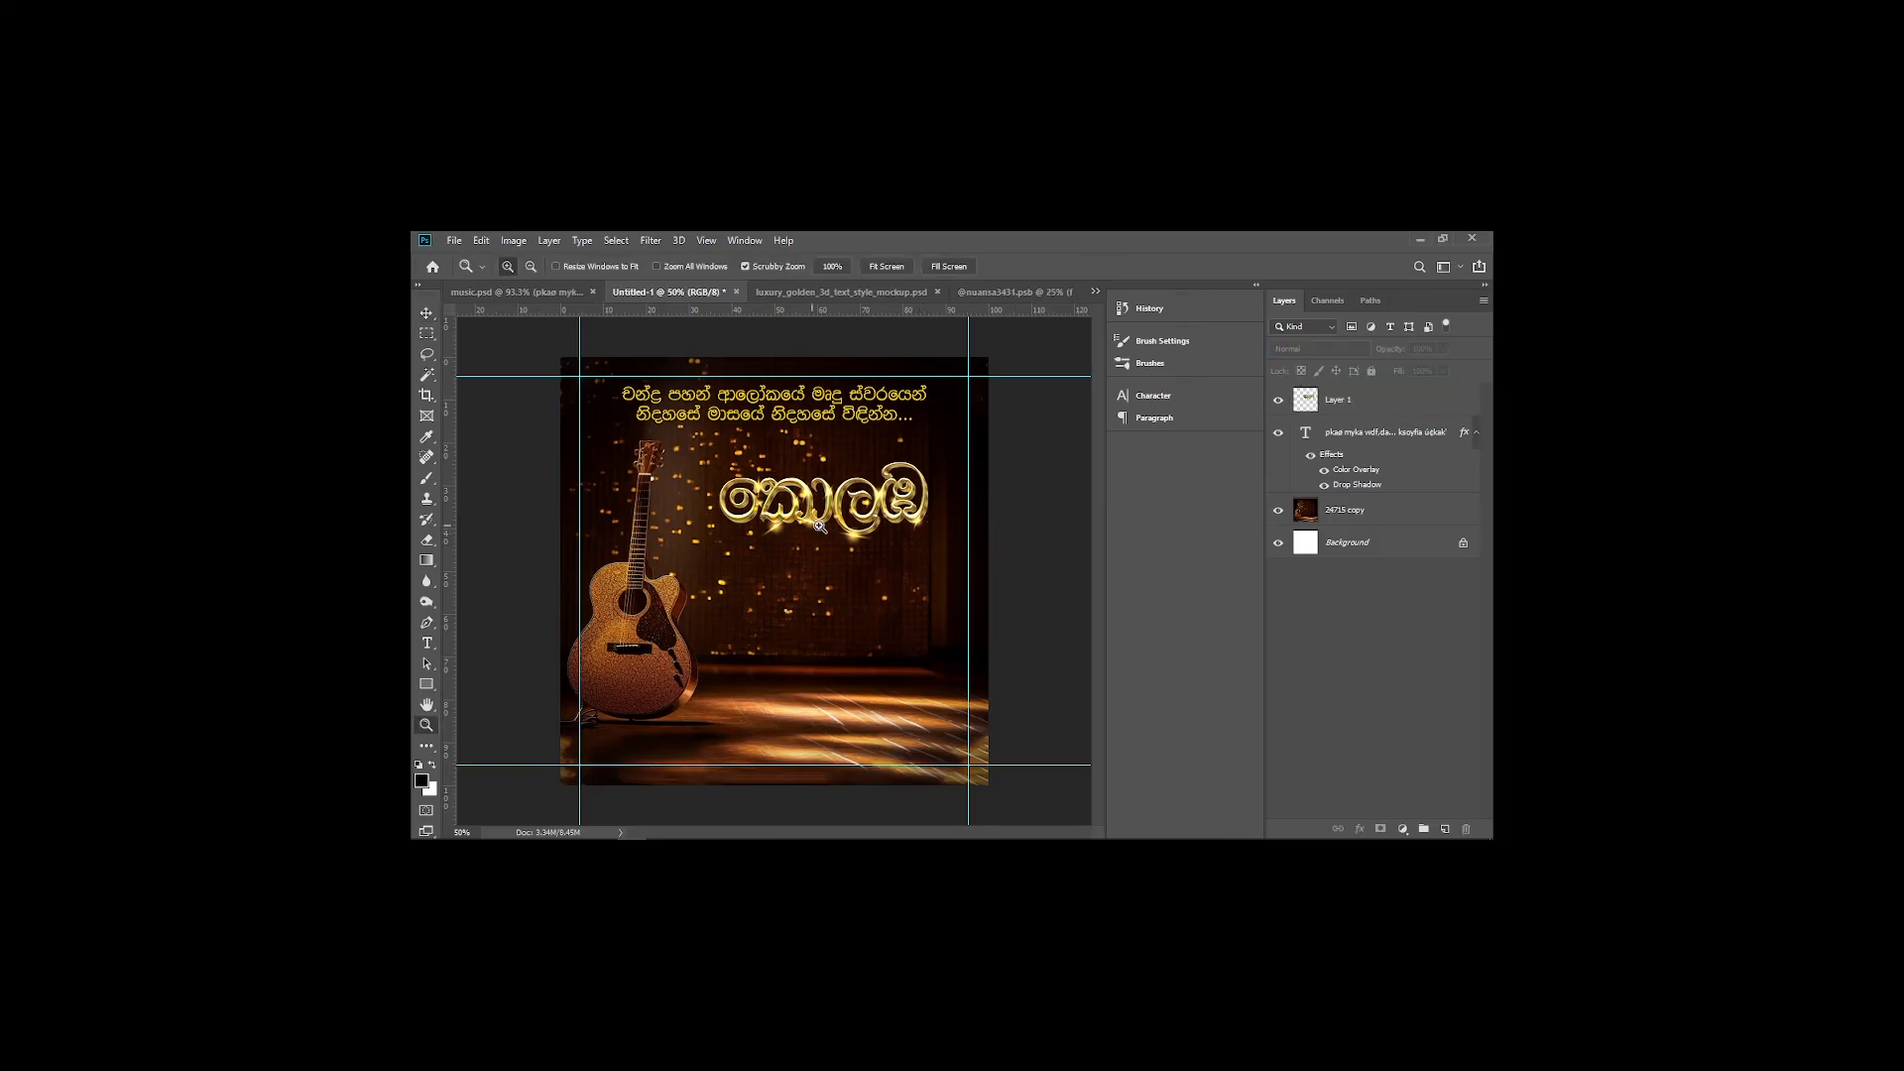
mouse_move(815, 526)
left_mouse_down()
mouse_move(903, 546)
mouse_move(838, 535)
left_mouse_up()
key("alt+v")
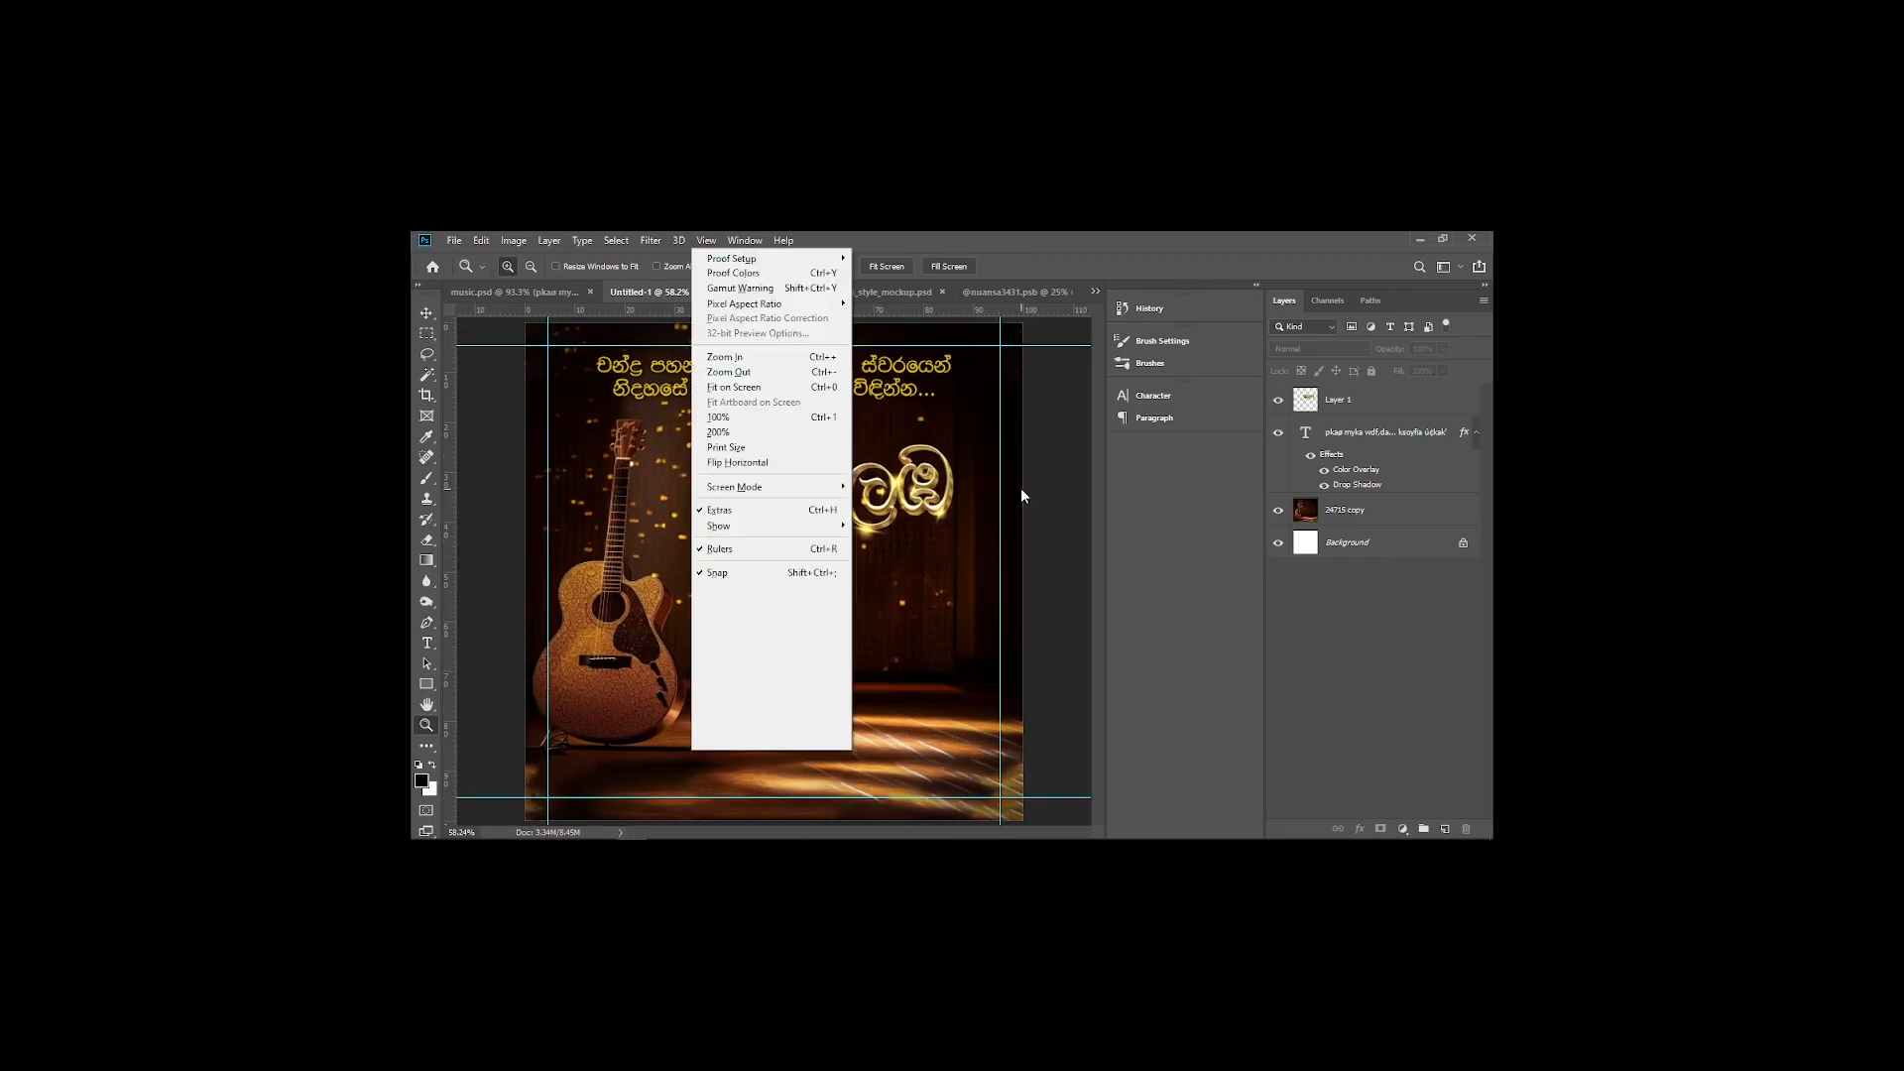
left_click(1026, 508)
left_click_drag(962, 523, 937, 523)
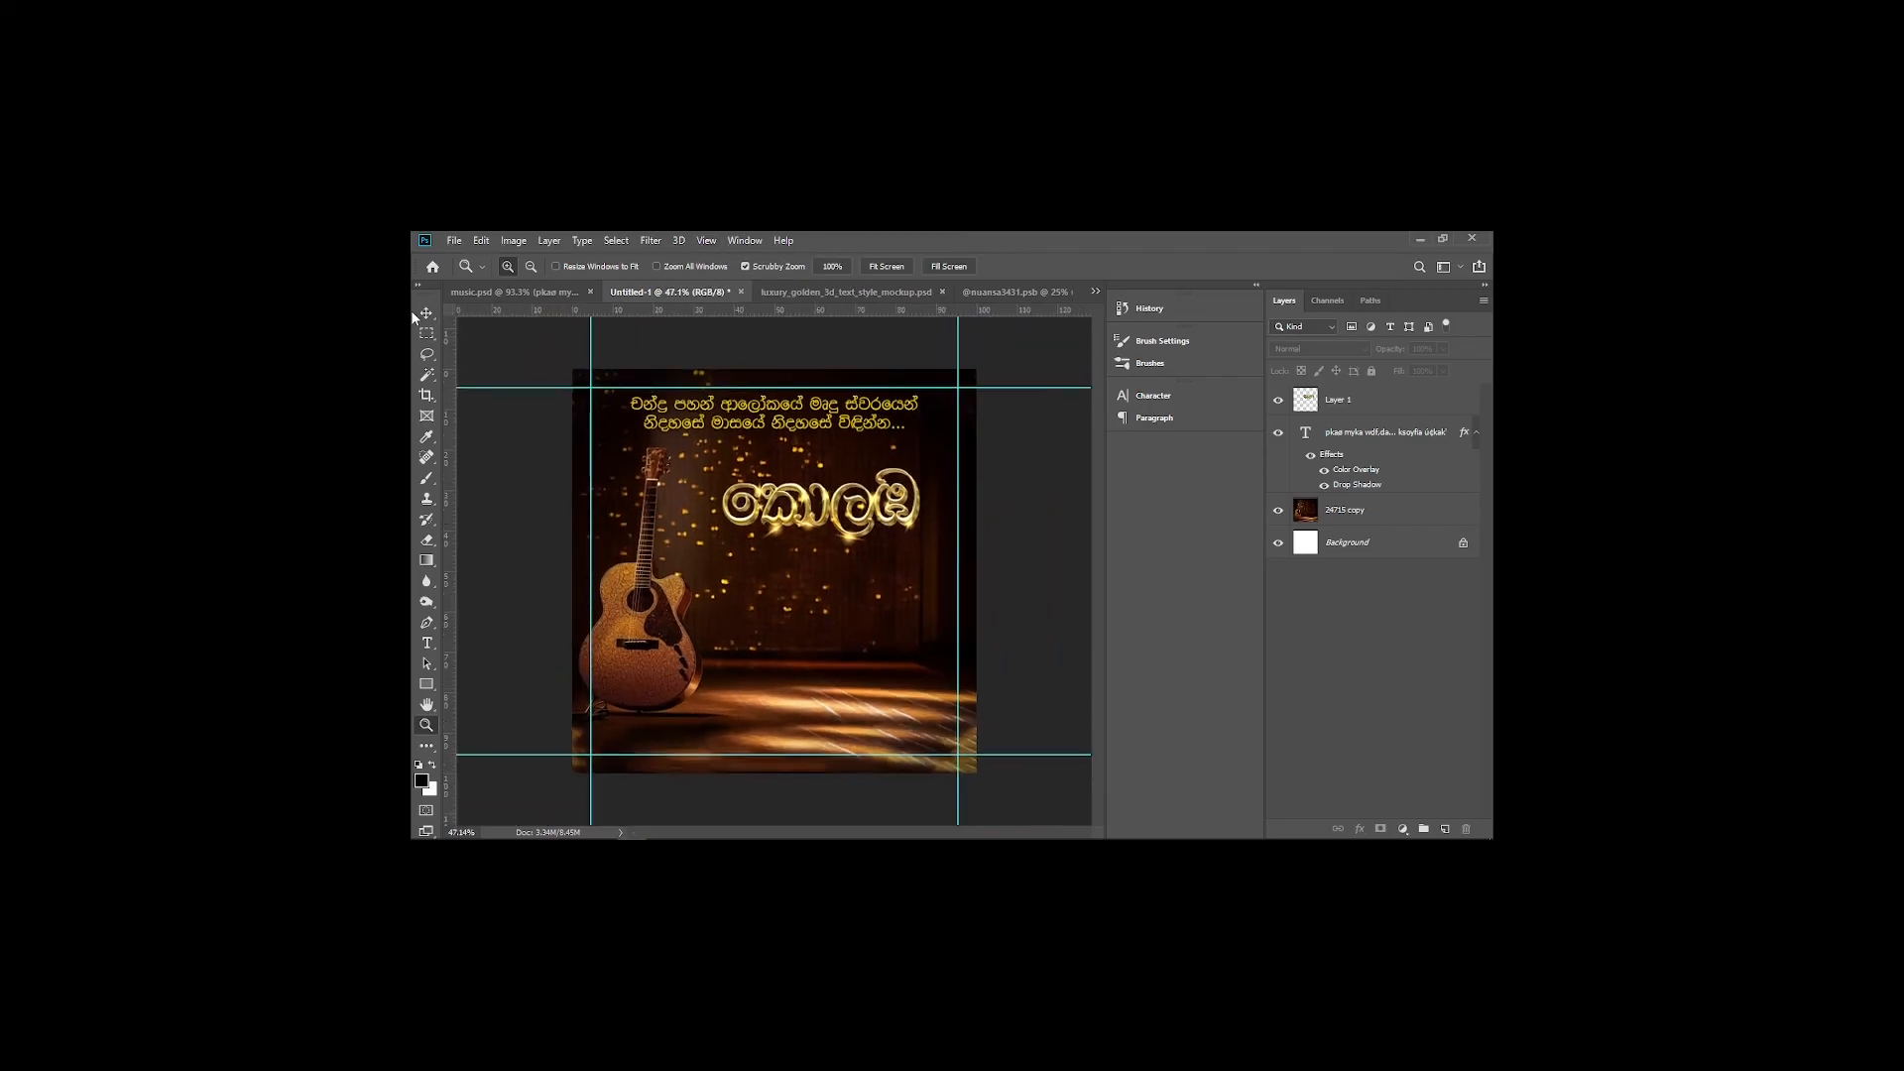
In music.psd, examine the font and size of the white two-line tagline below the gold title
left_click(544, 301)
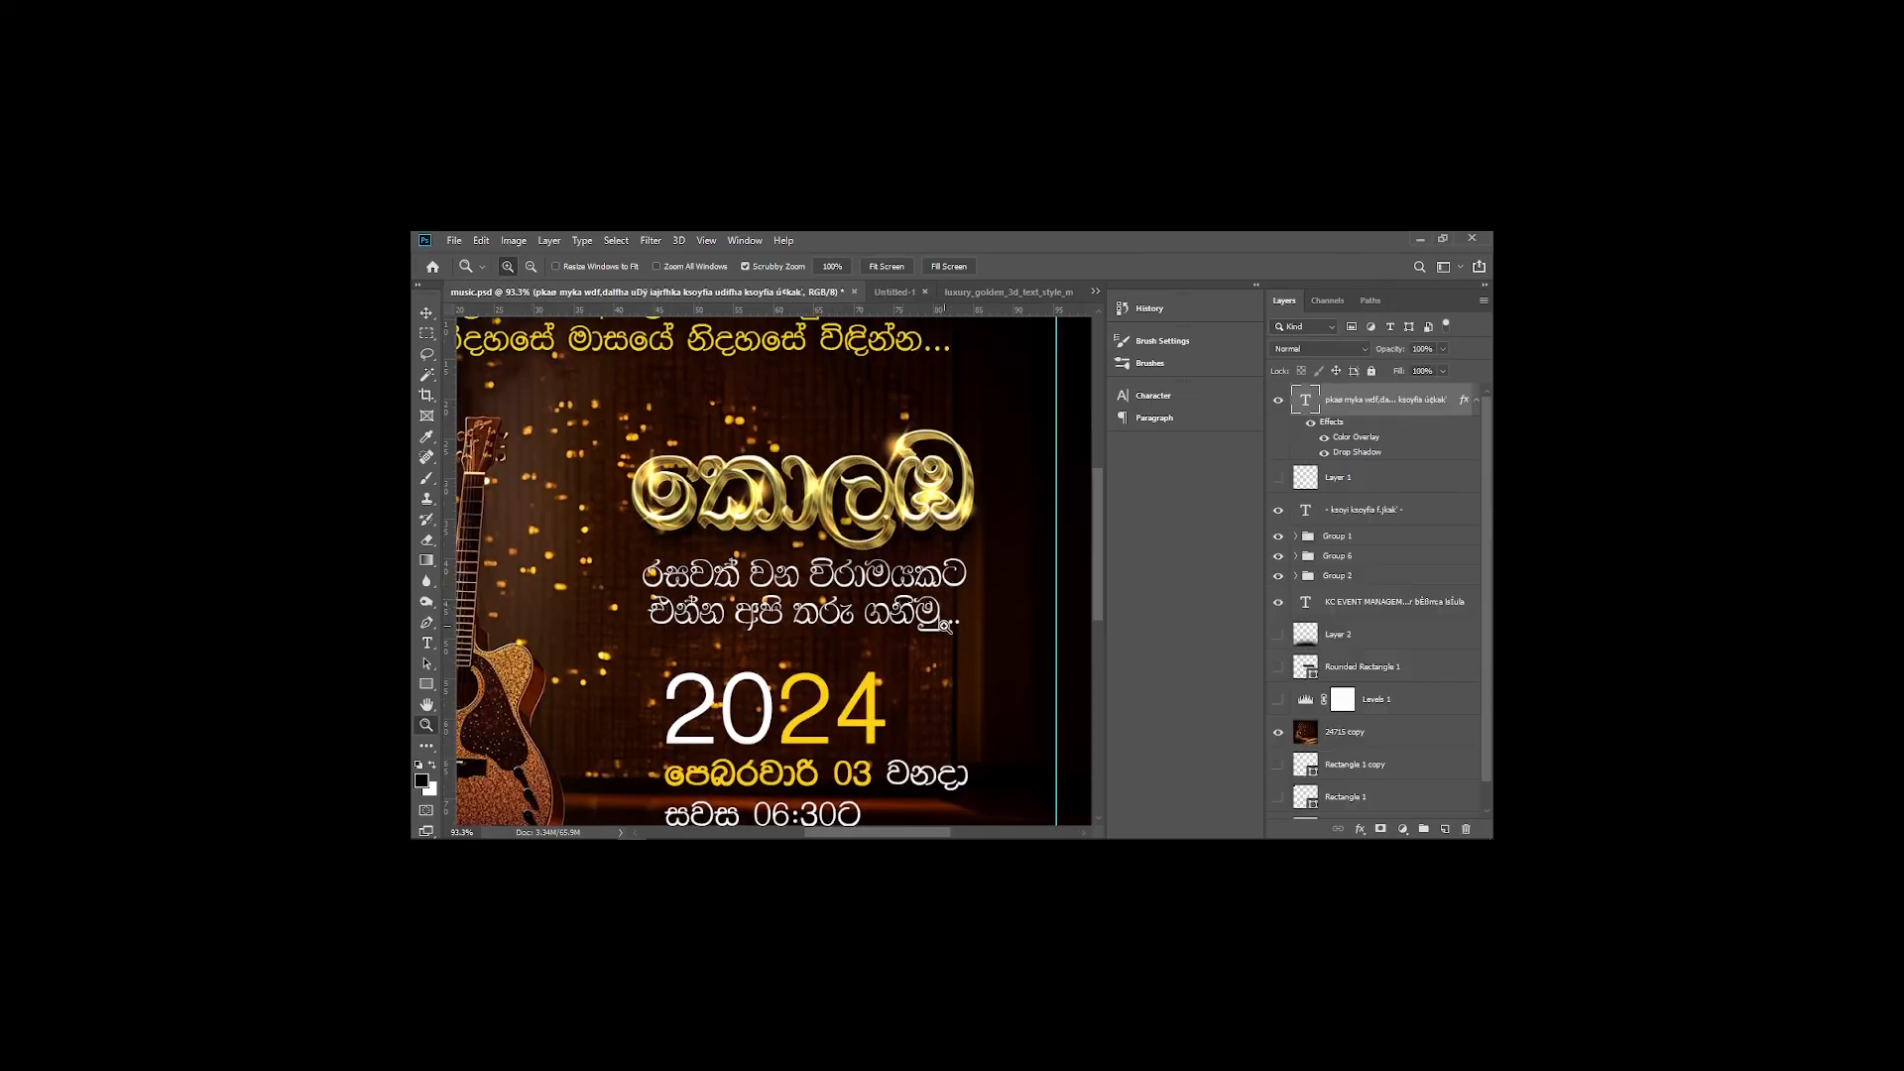
left_click(428, 642)
left_click(804, 593)
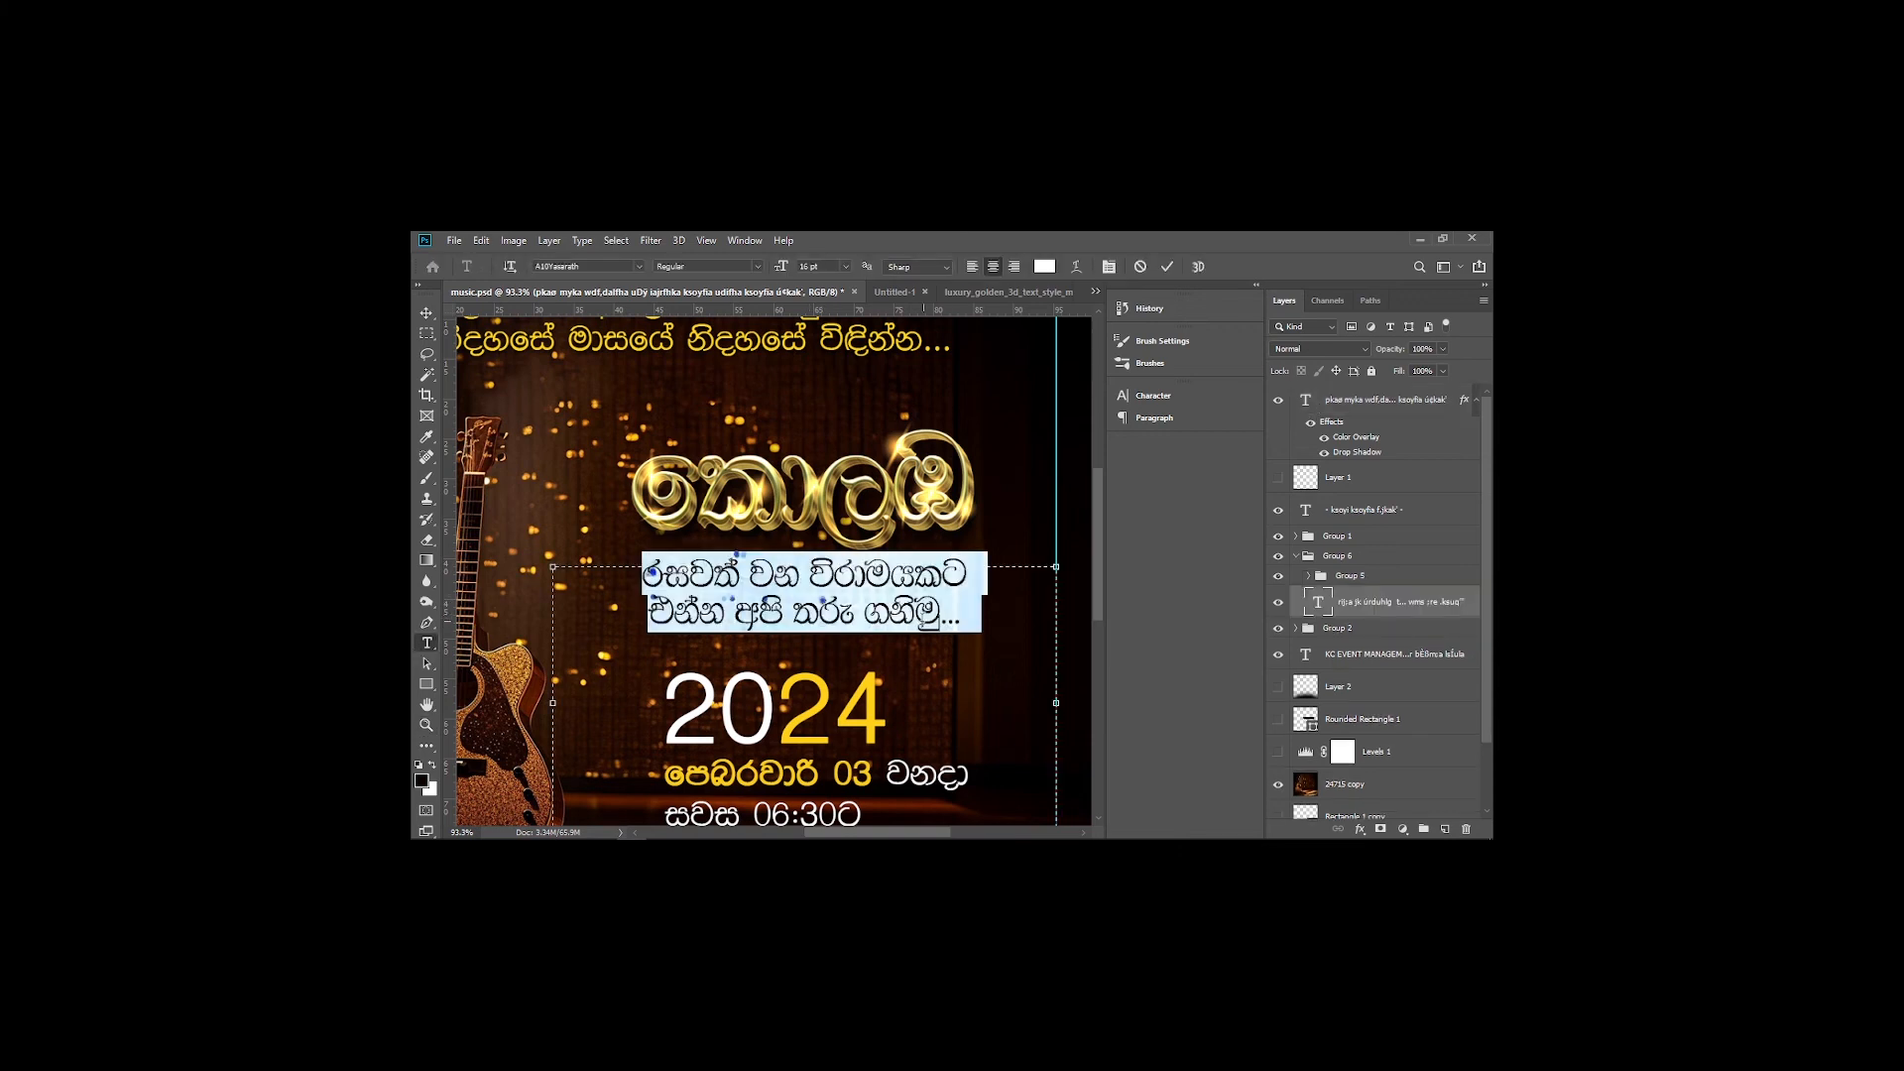
key("ctrl+a")
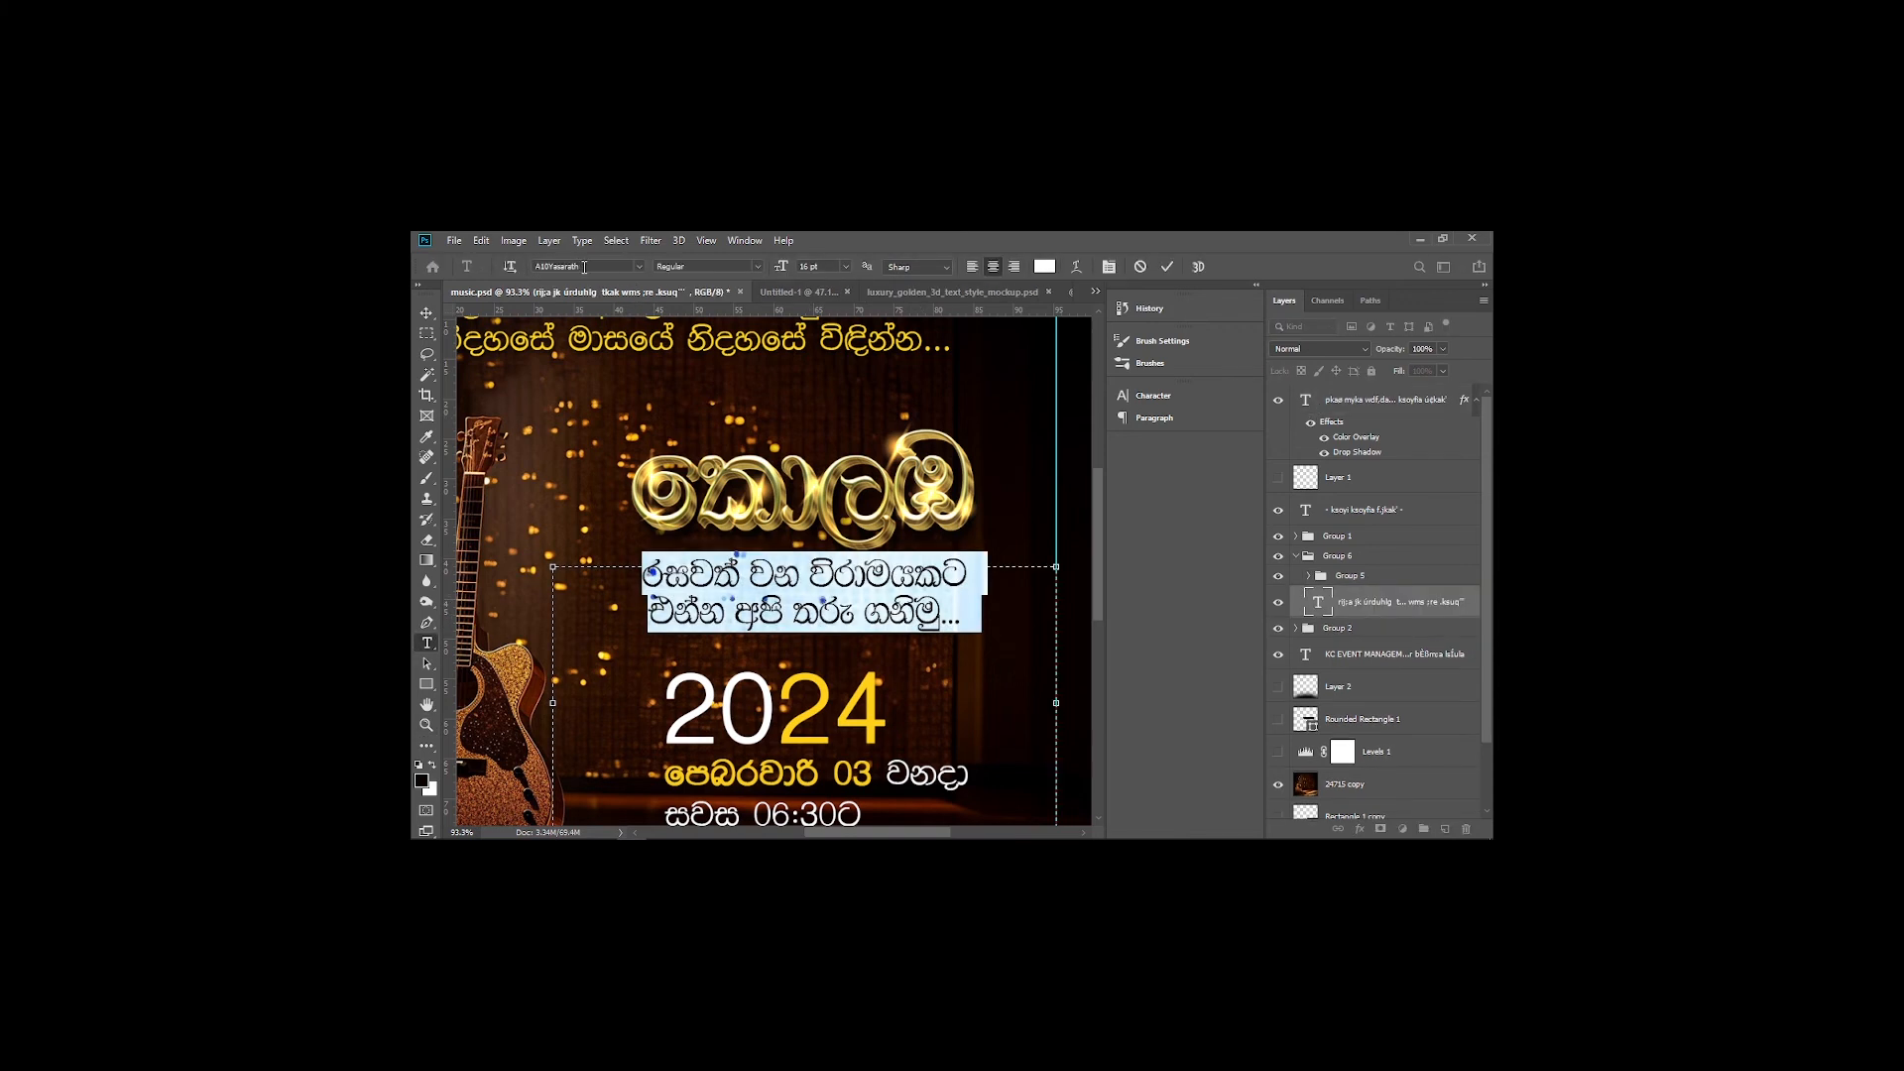
left_click(426, 312)
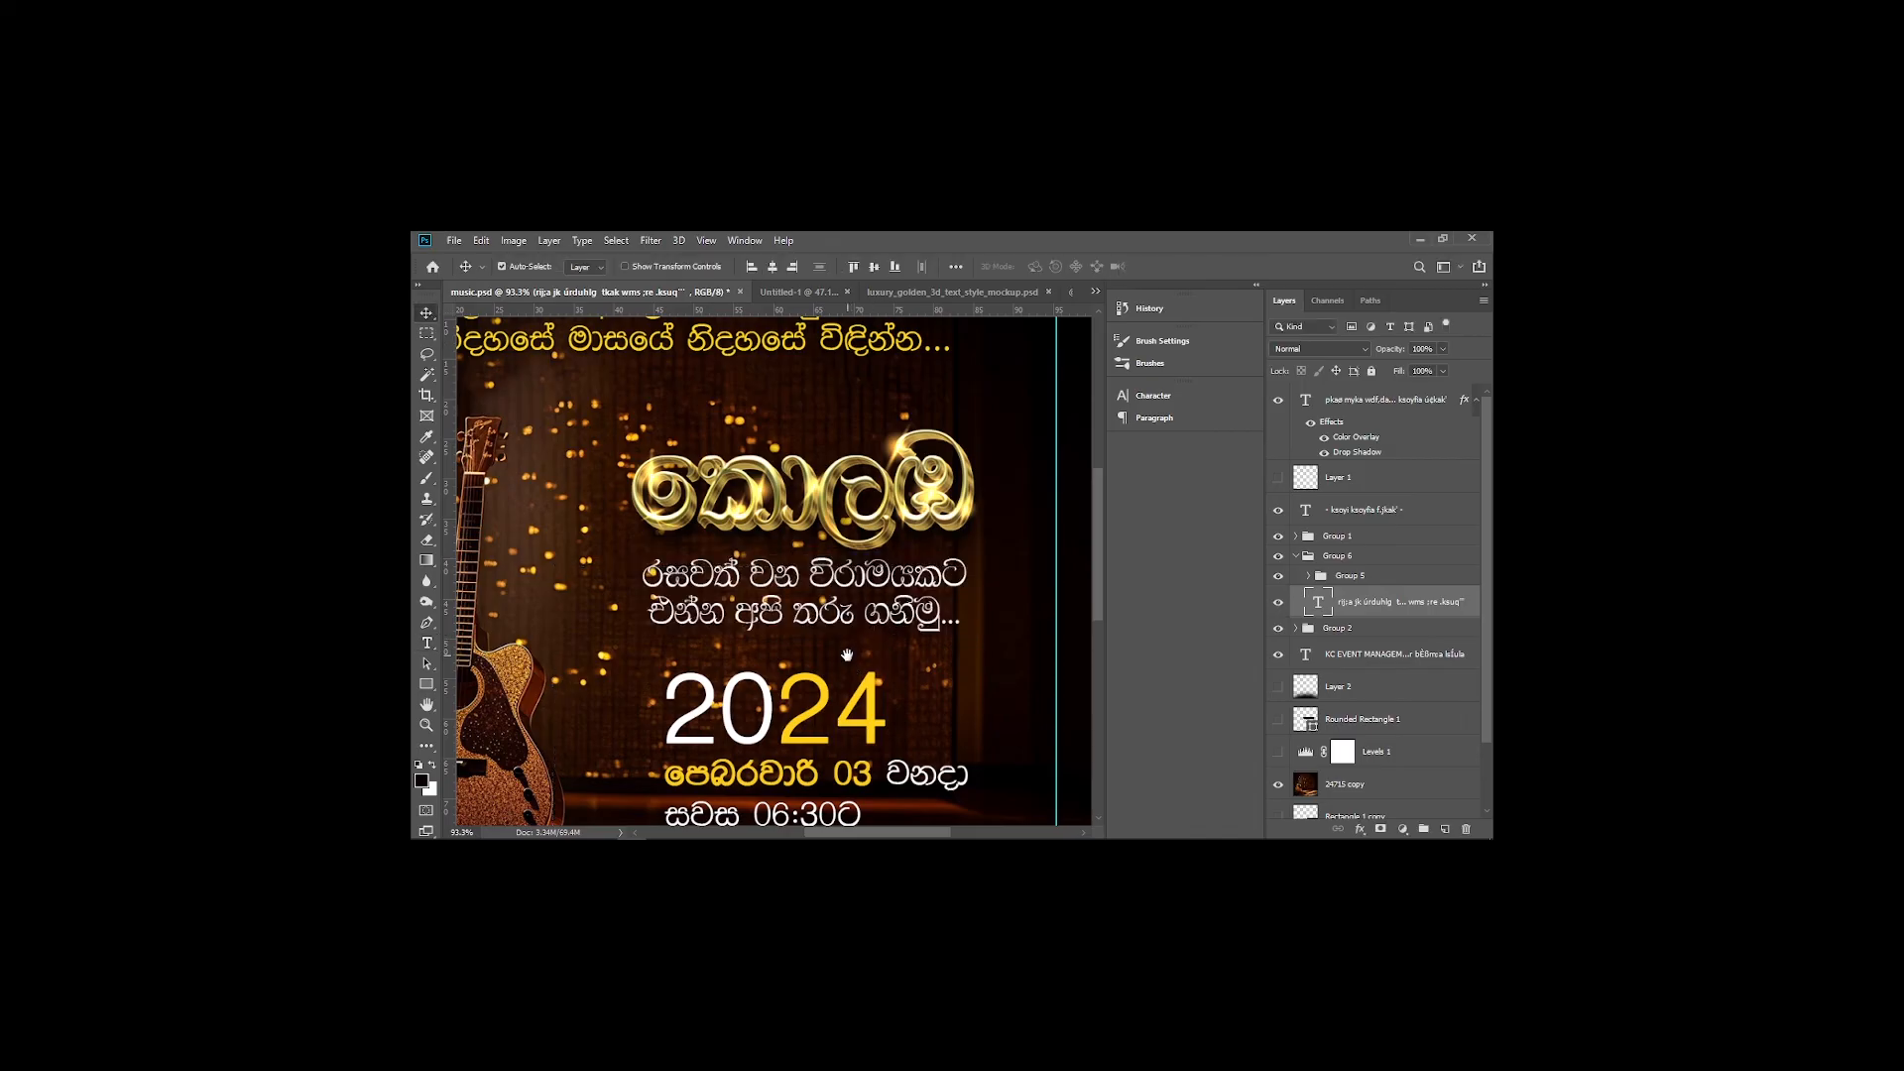
left_click_drag(846, 654, 873, 558)
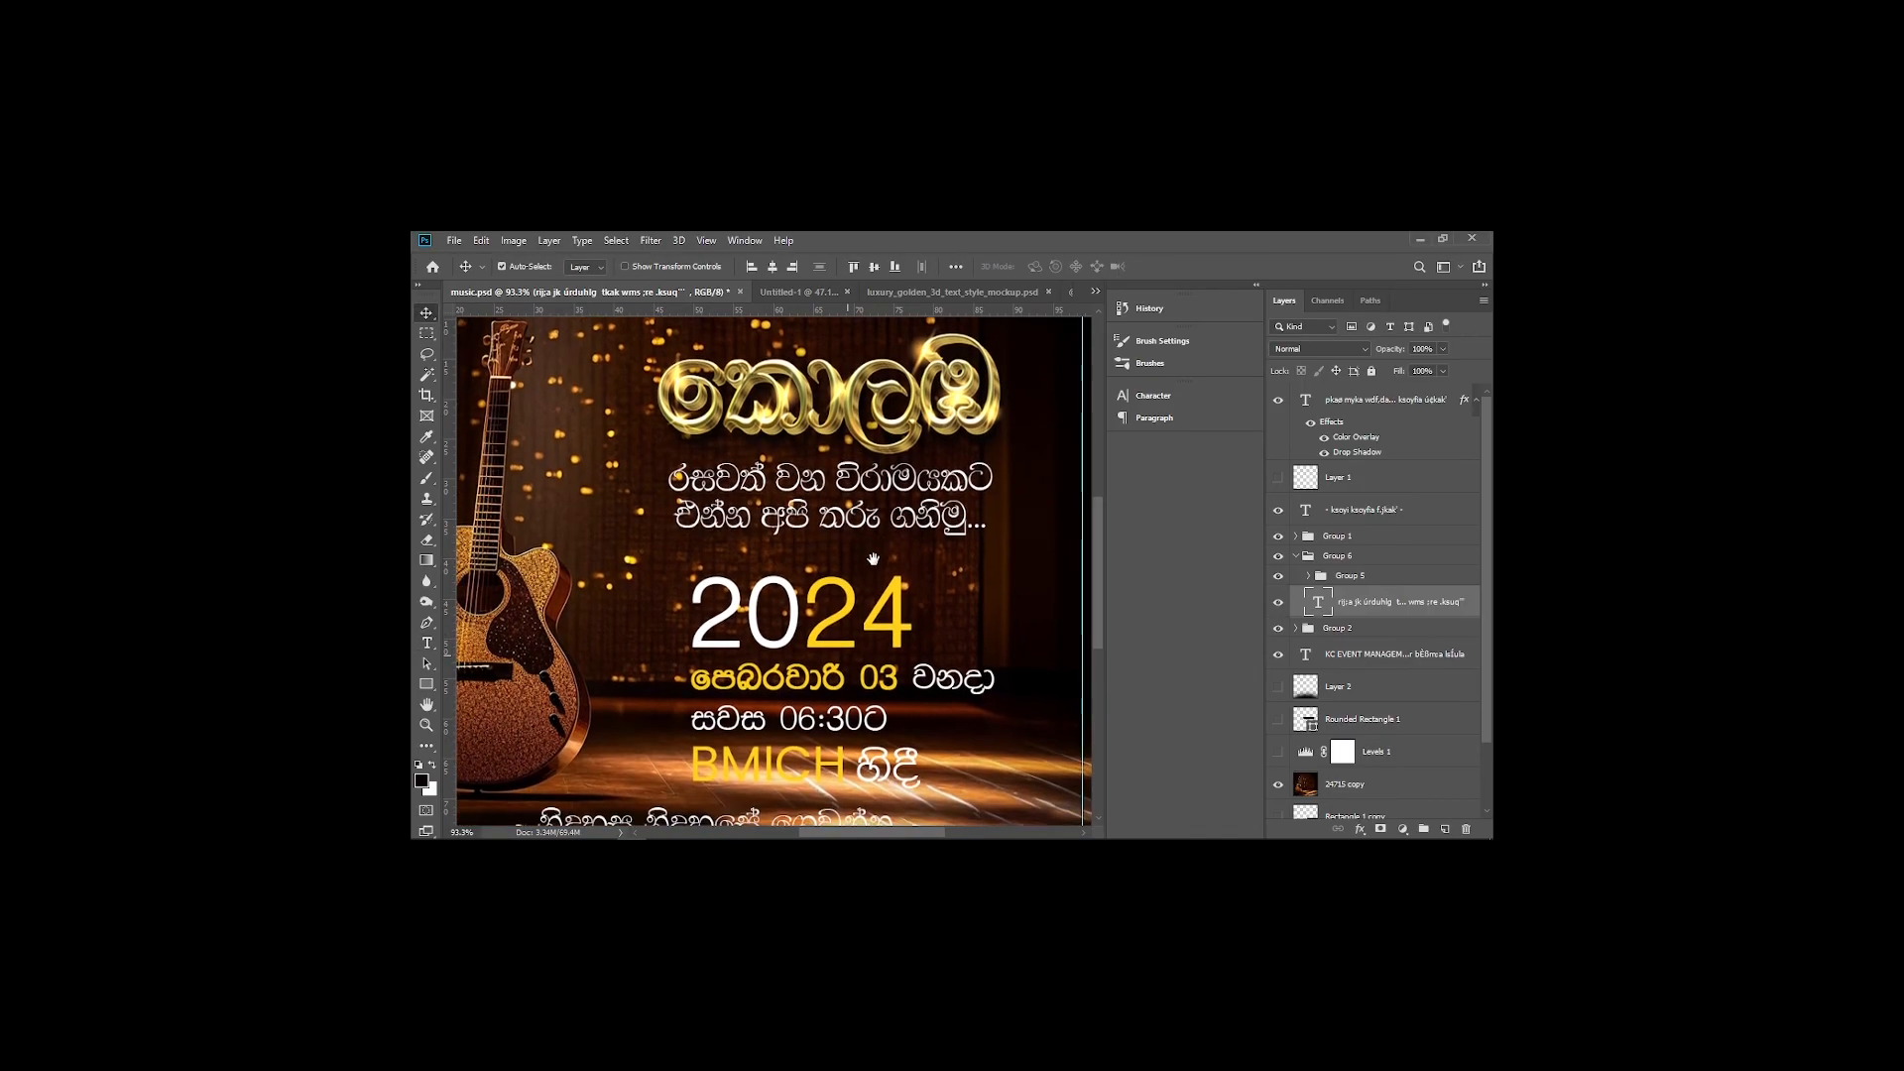
Examine the 2024 text's type settings and the separate colour of its last two digits
left_click(799, 634)
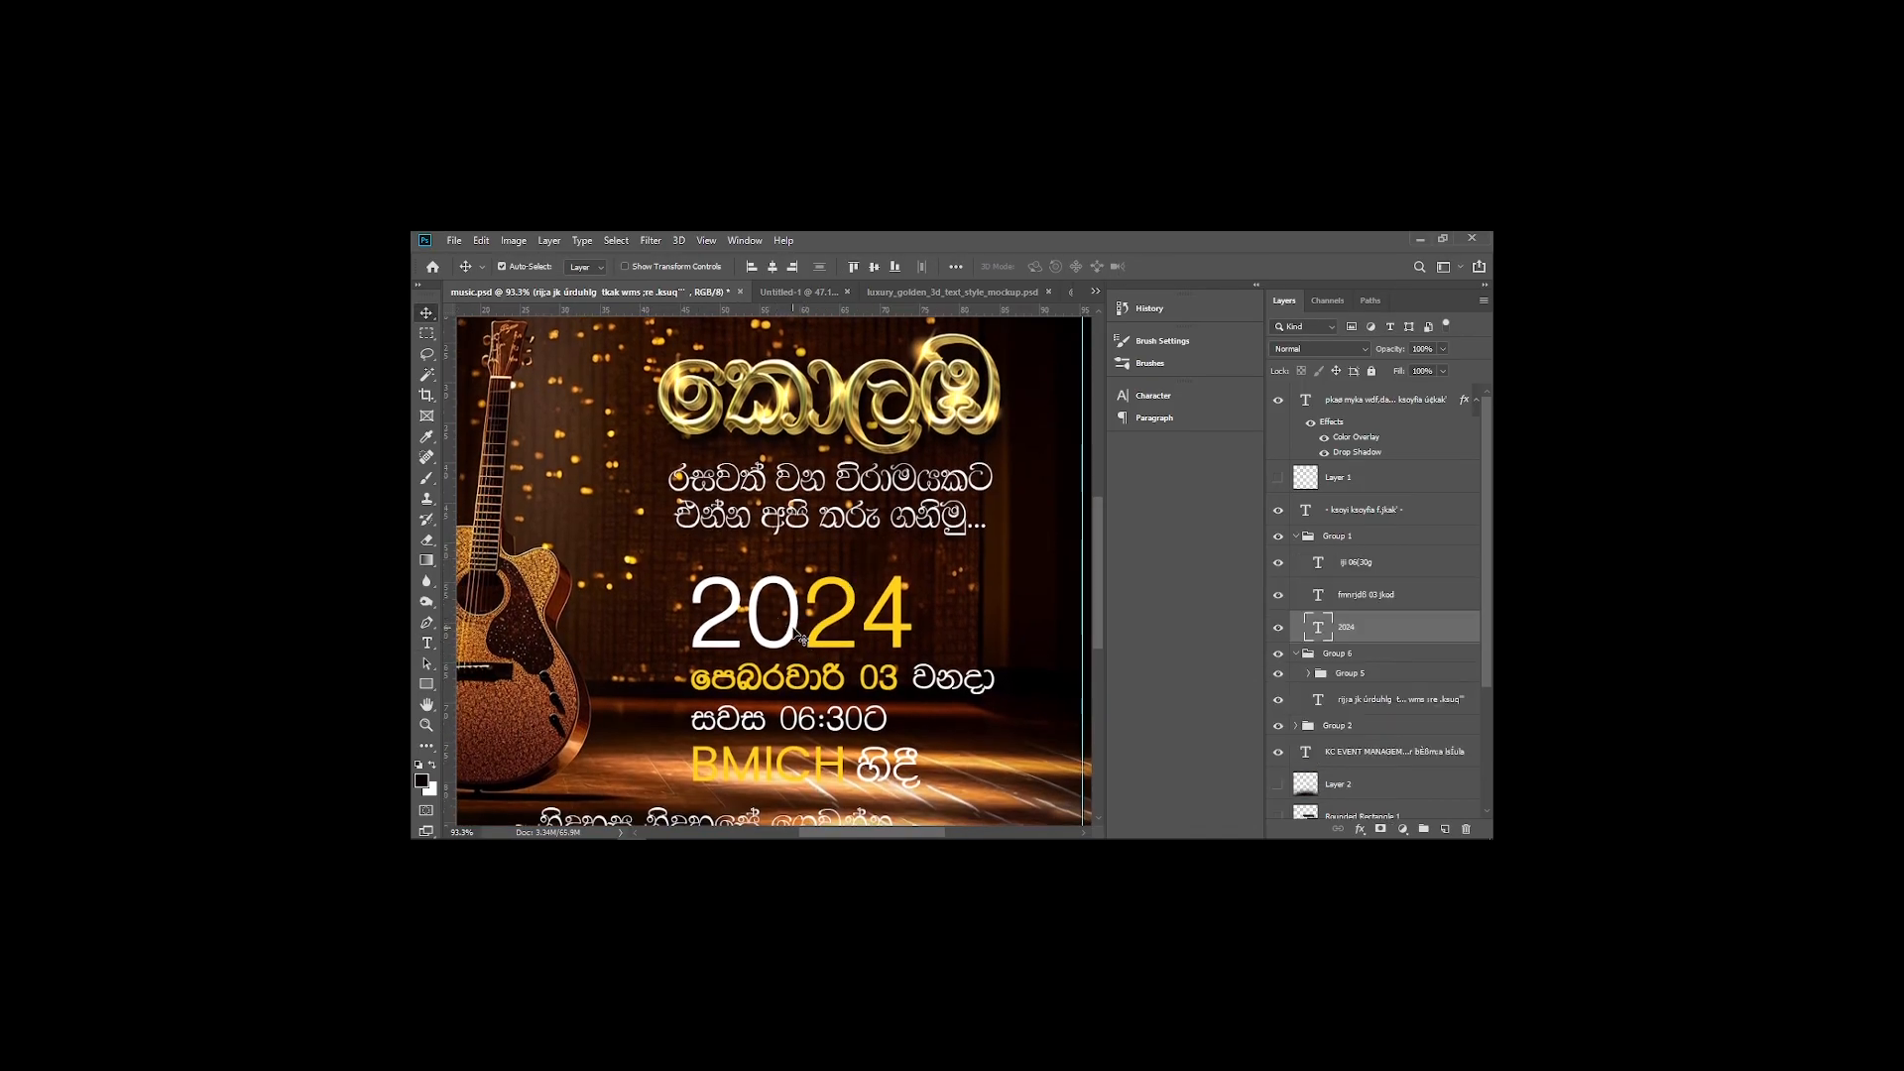
left_click(427, 646)
left_click(801, 624)
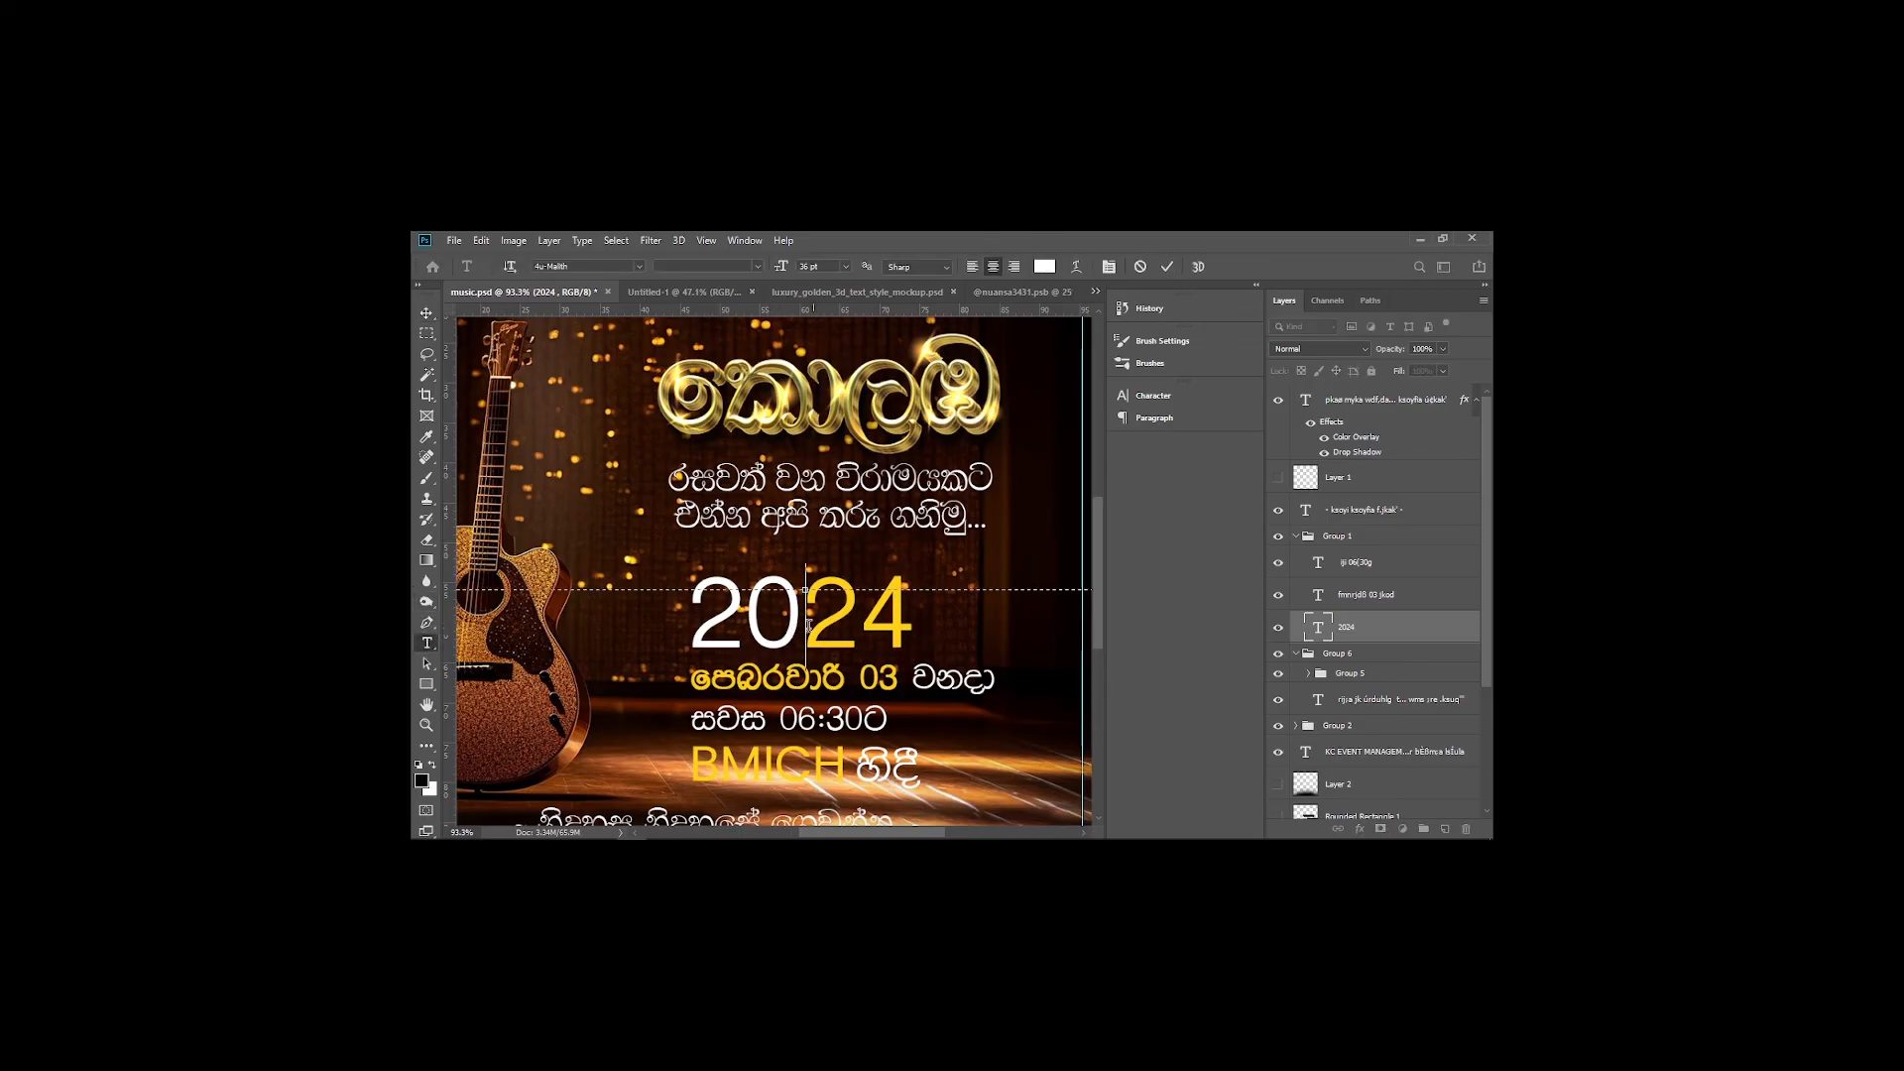
key("shift+End")
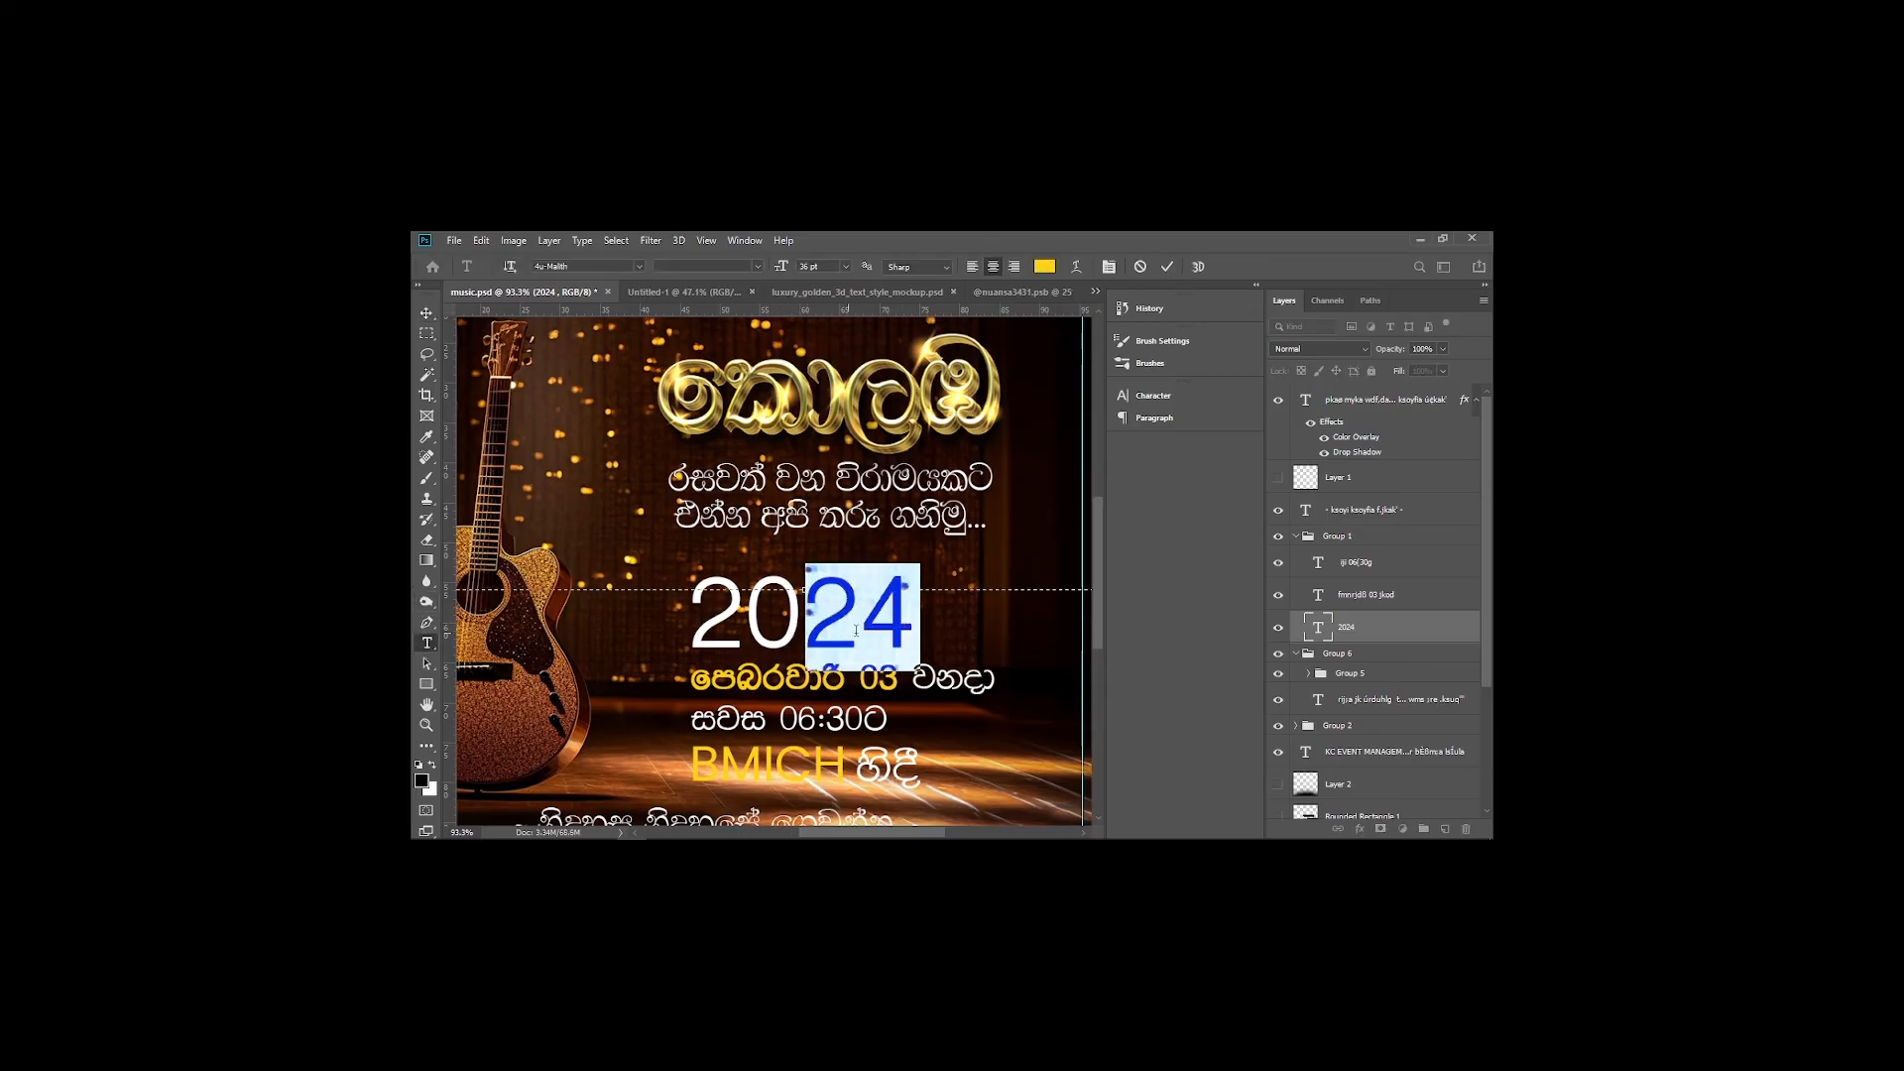
double_click(851, 630)
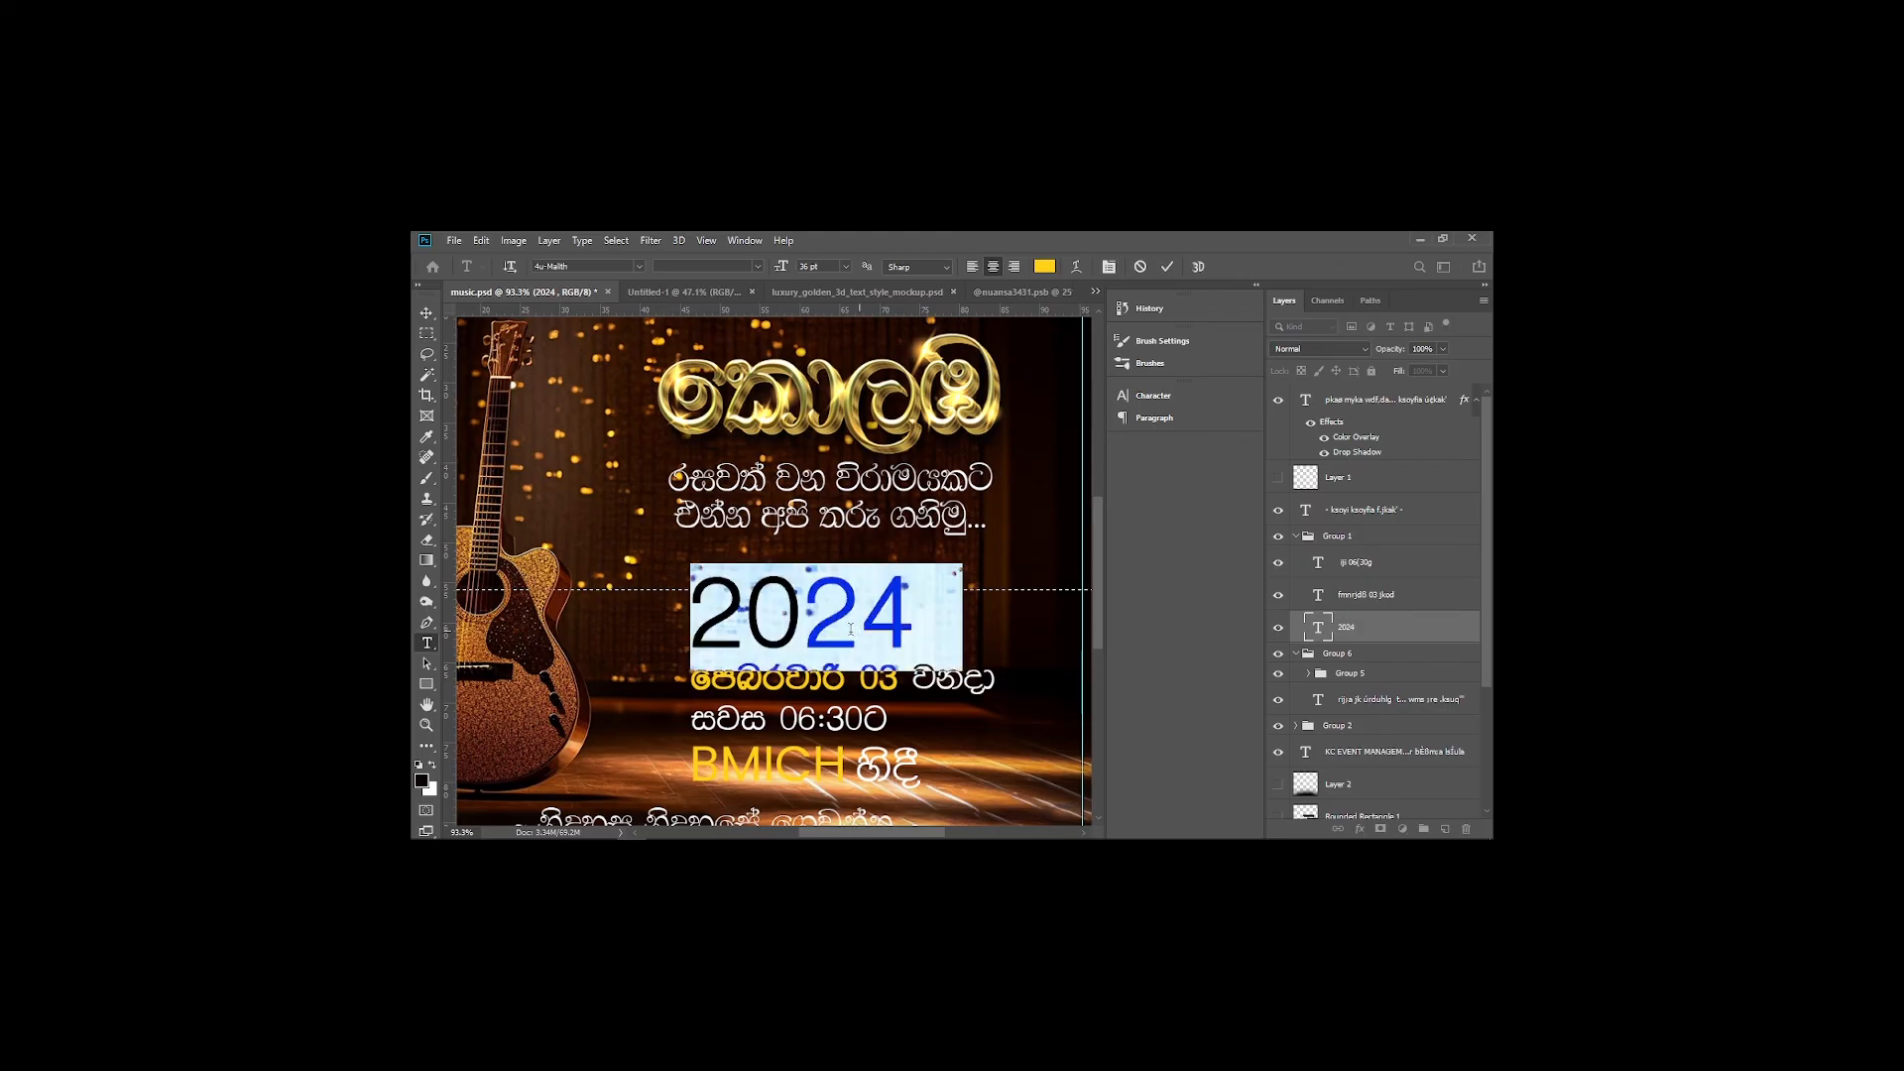
left_click(851, 630)
key("Left")
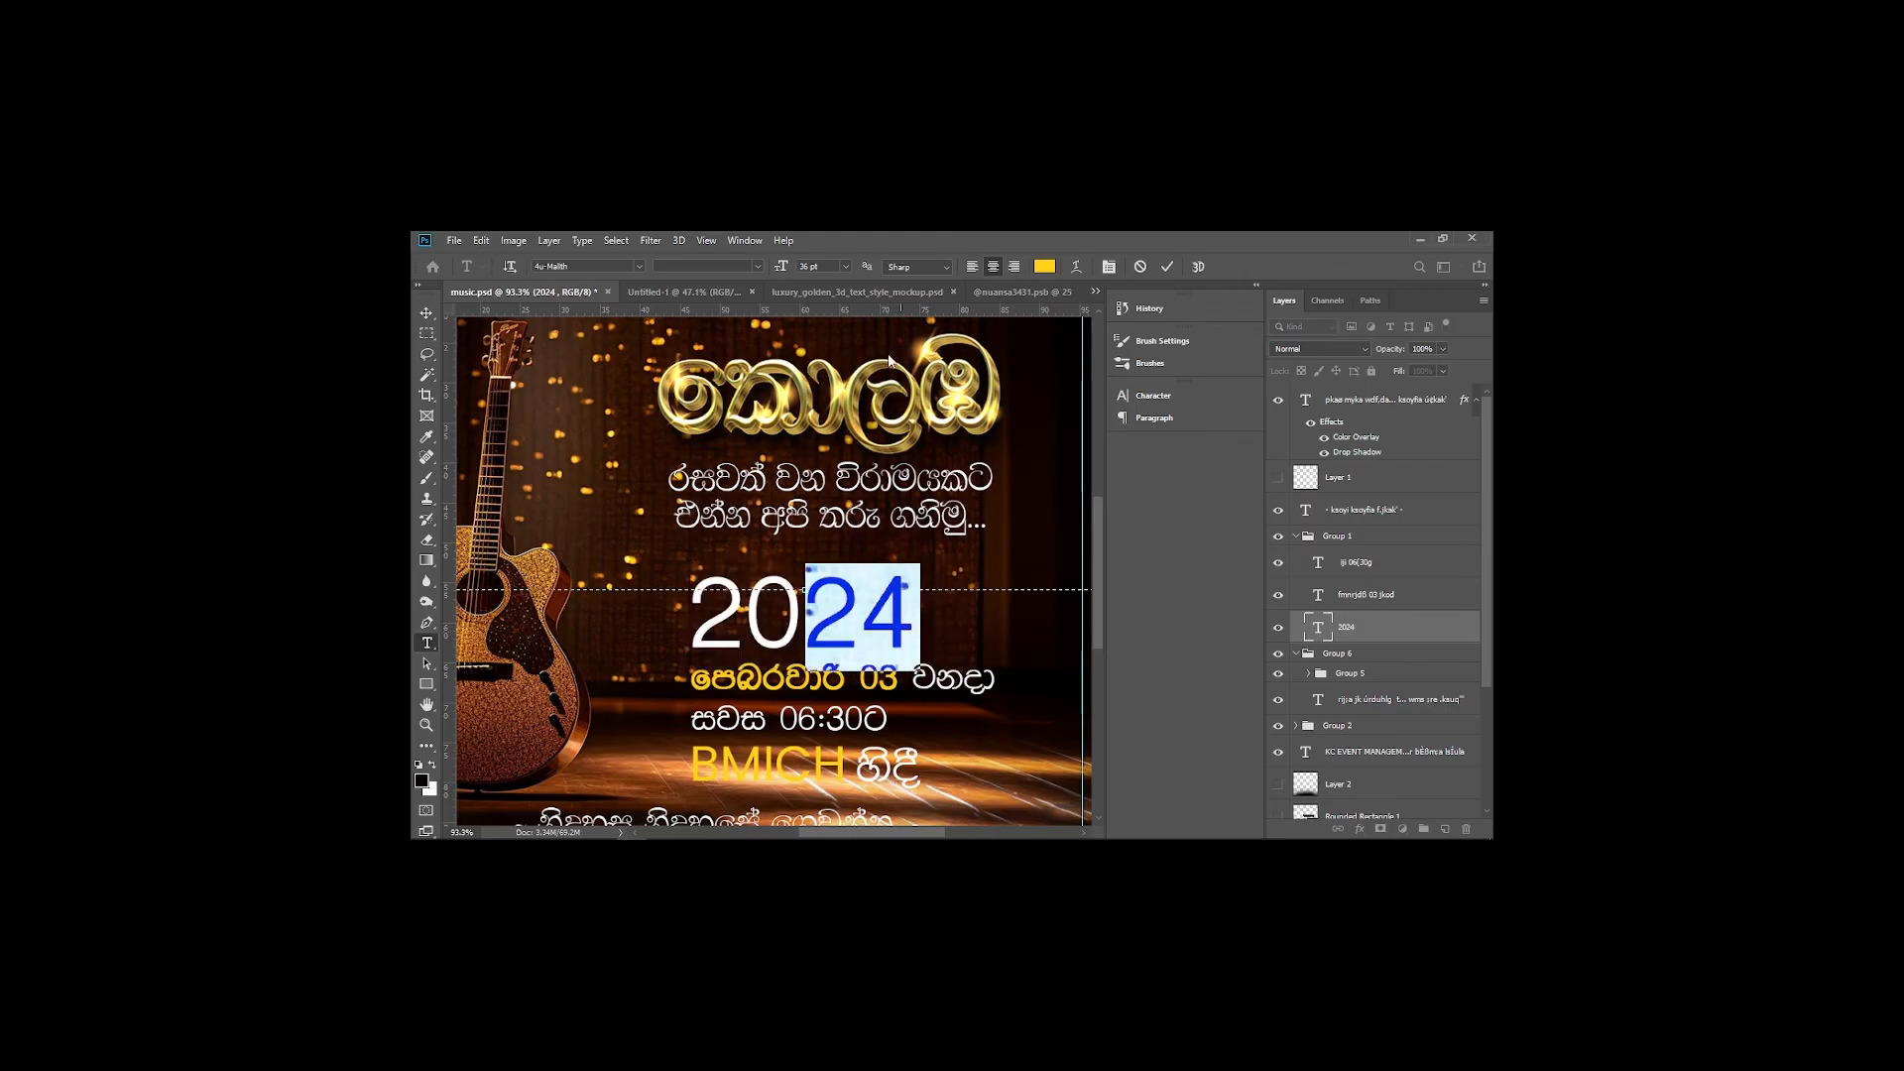
left_click(427, 312)
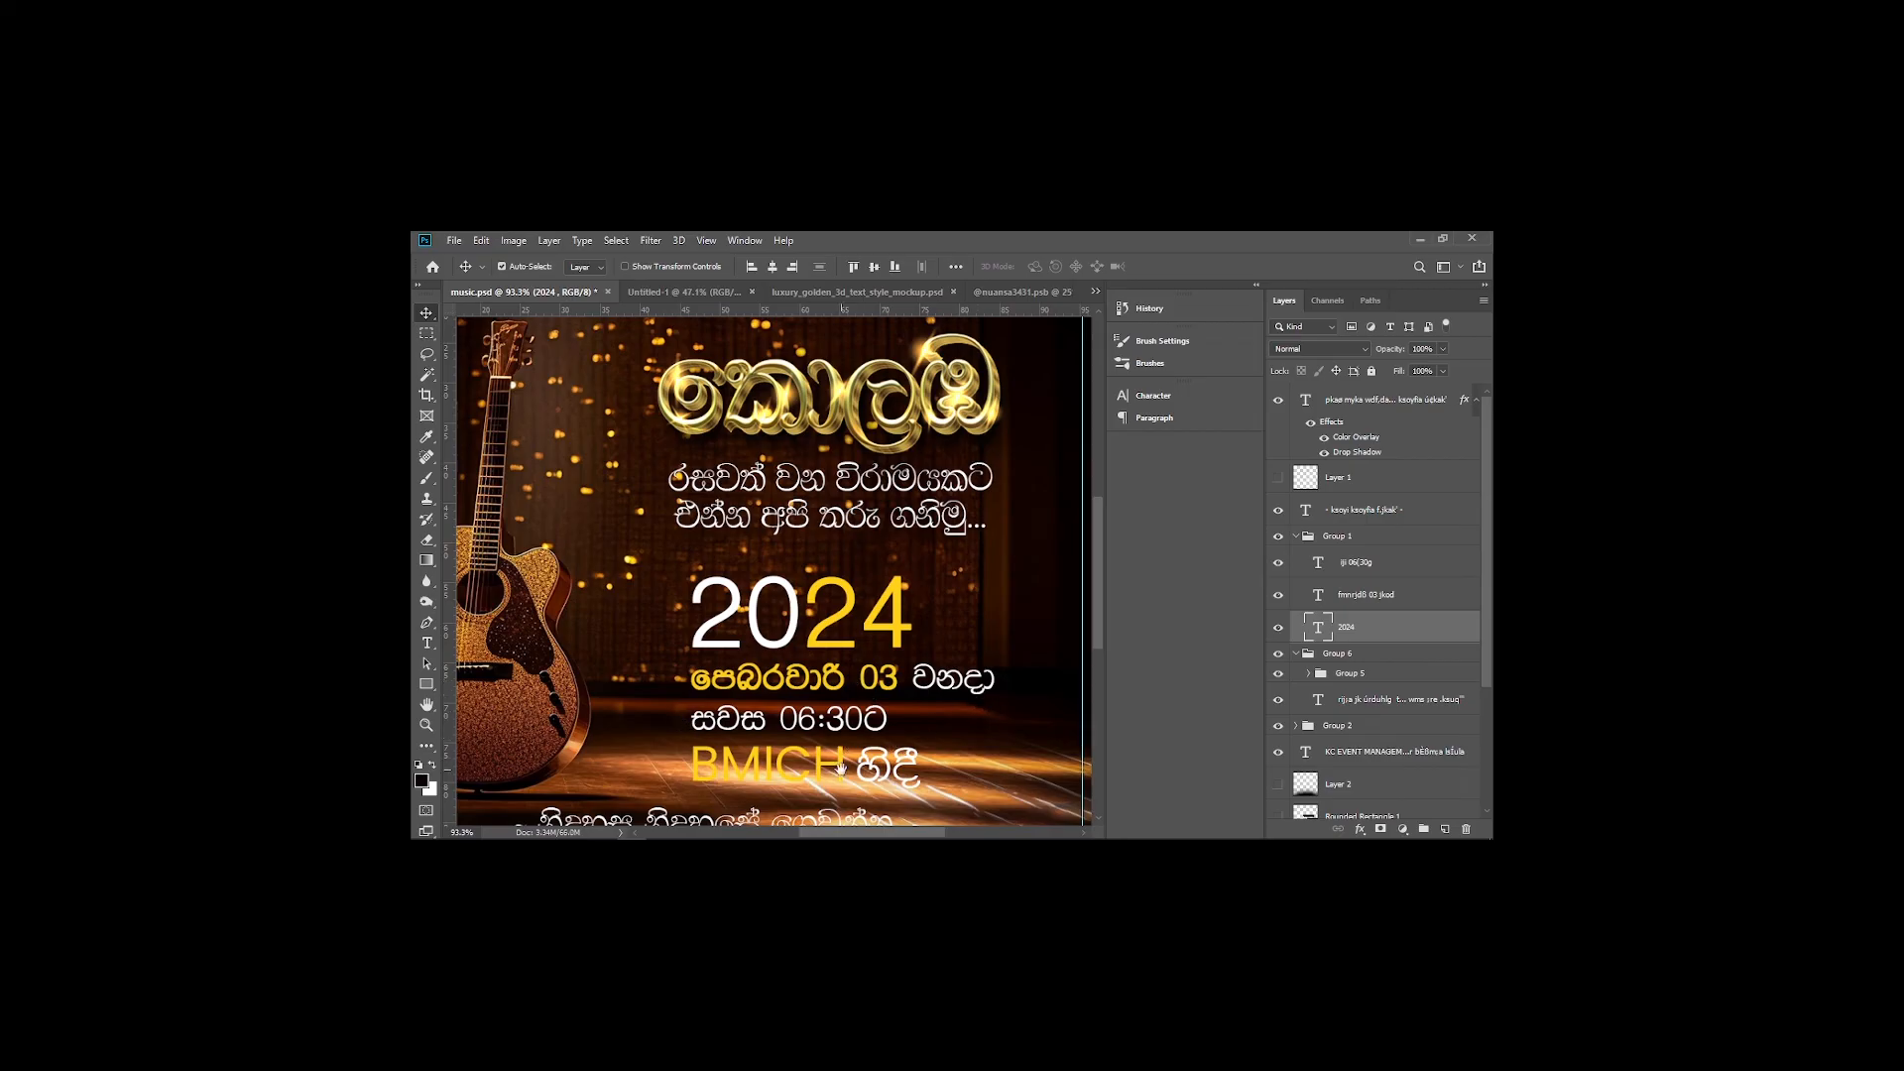
Examine the date, venue and organiser lines in the lower part of music.psd and the overall layout
scroll(841, 769, "down", 2)
scroll(828, 657, "left", 2)
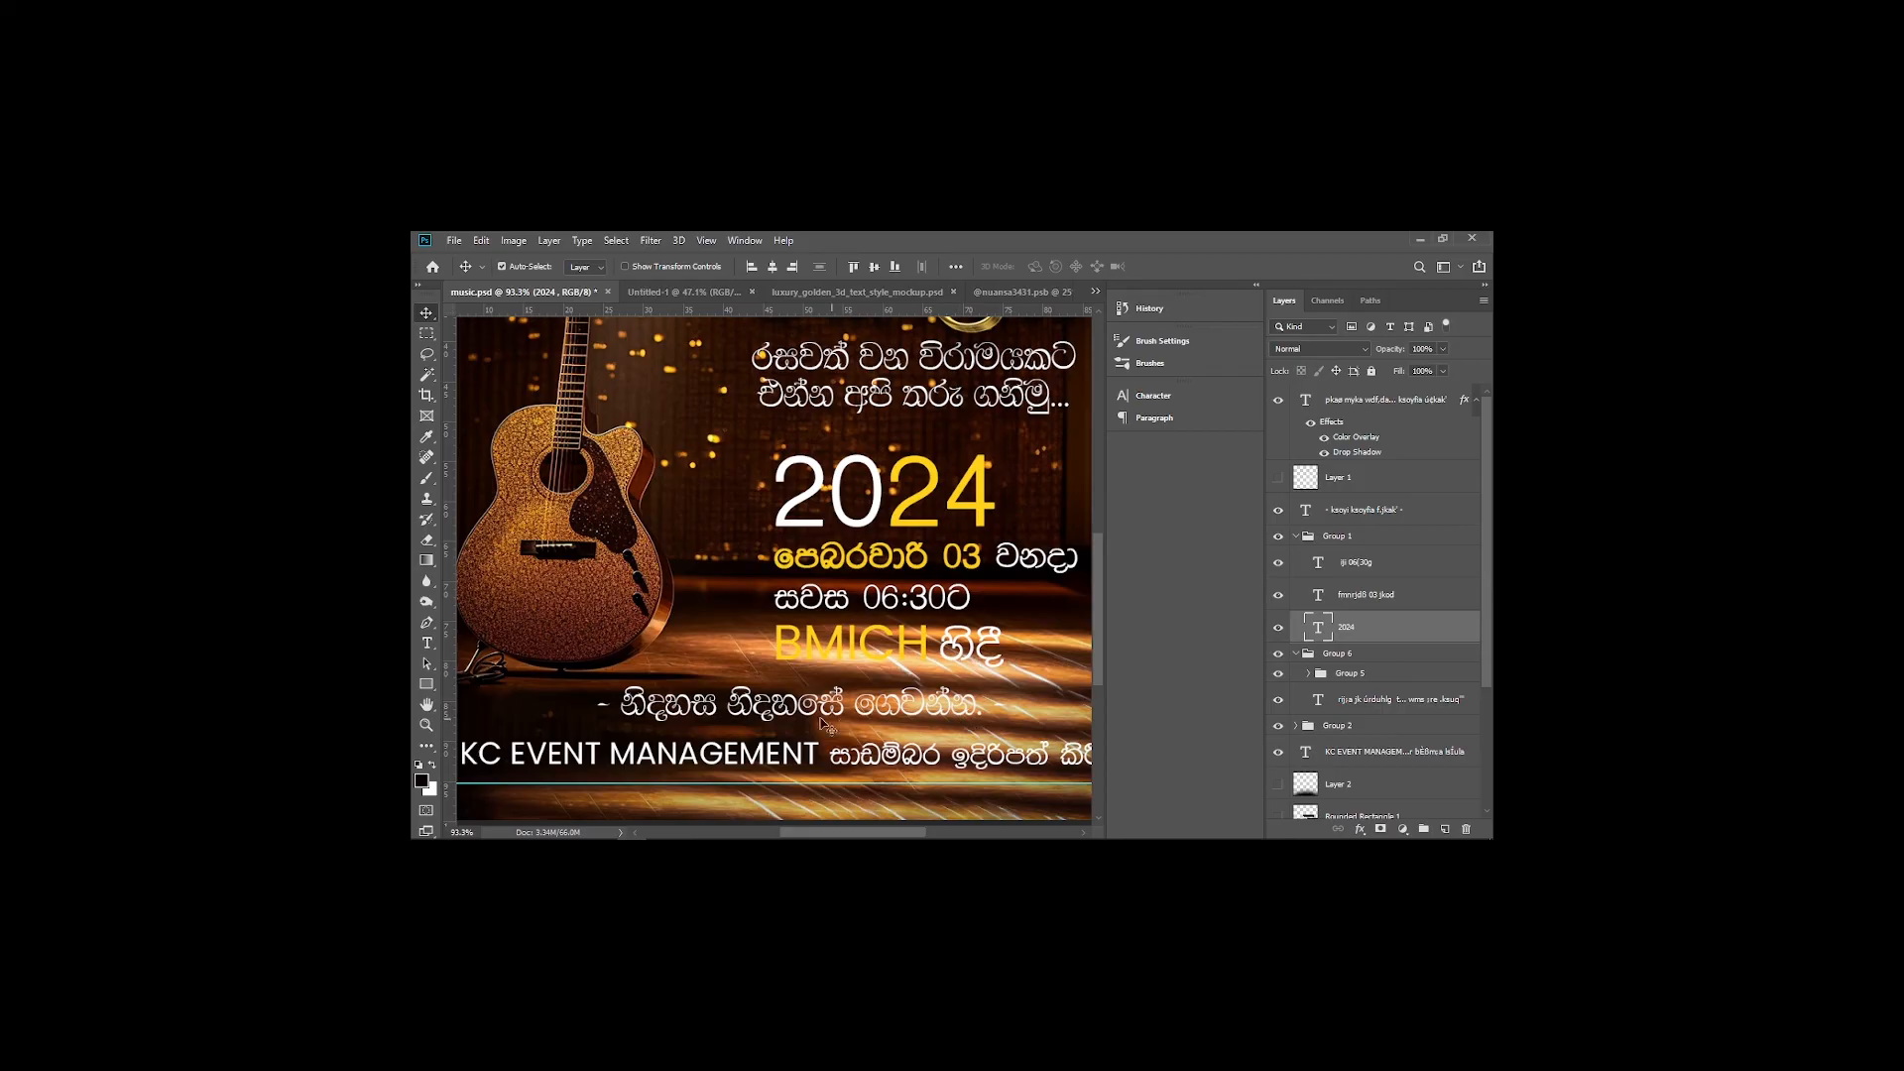
scroll(833, 719, "down", 2)
scroll(833, 719, "right", 1)
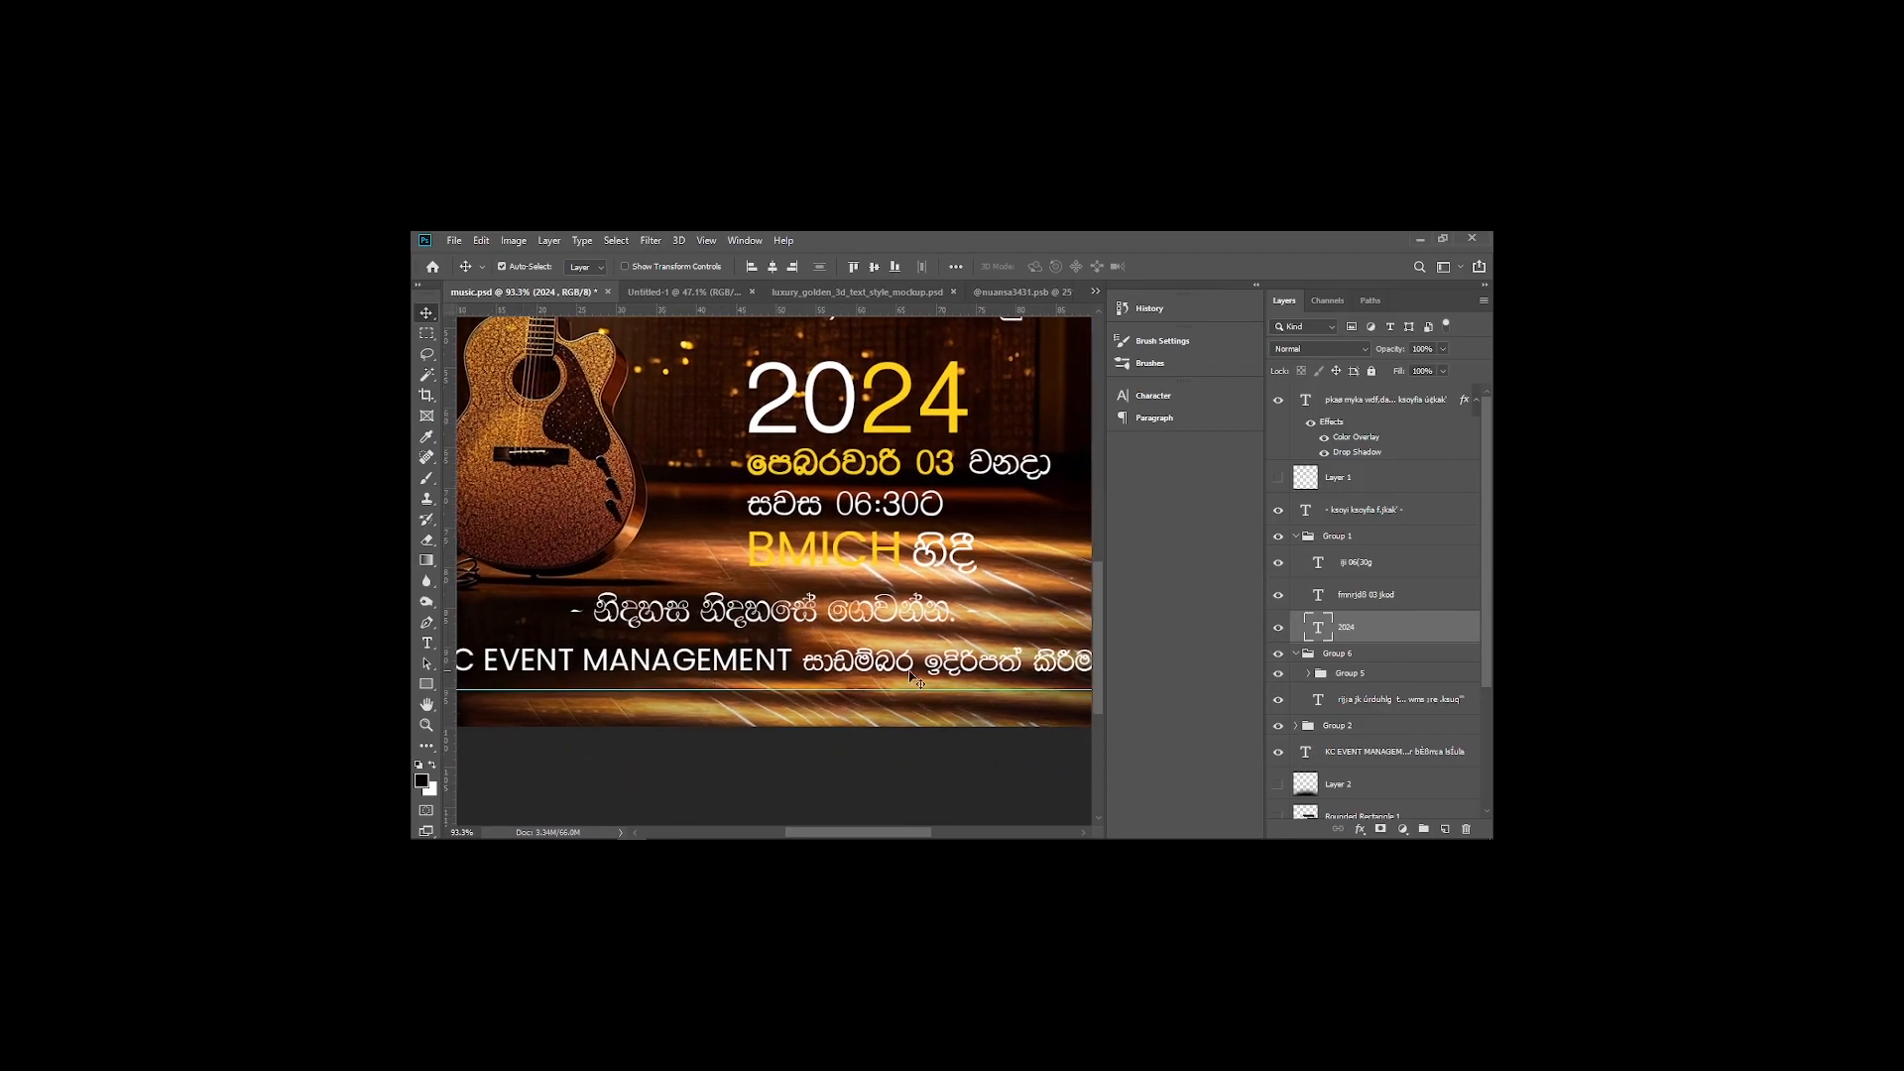
scroll(924, 680, "up", 1)
scroll(924, 681, "right", 1)
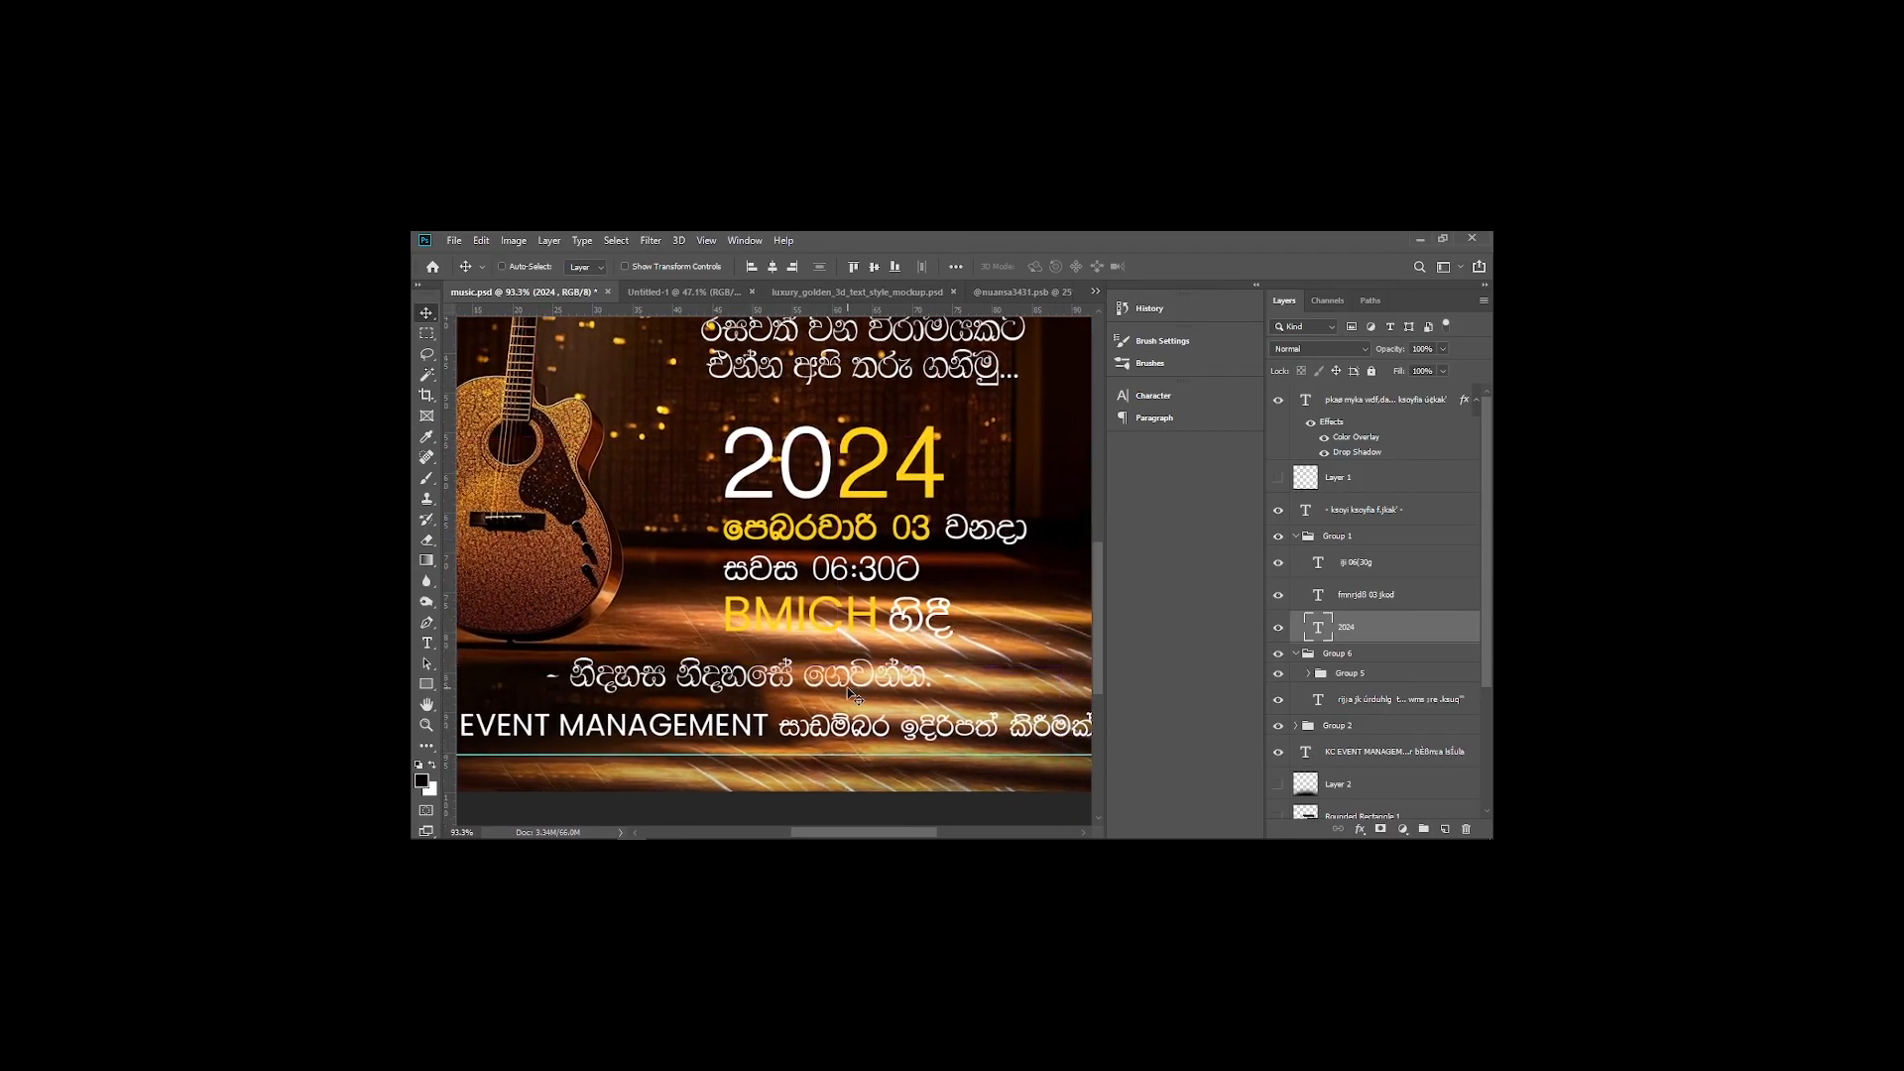
key("ctrl+minus")
key("ctrl+minus")
key("ctrl+minus")
key("ctrl+plus")
Show and select the hidden Layer 2 shading along the lower edge of the music.psd design
scroll(1280, 617, "down", 3)
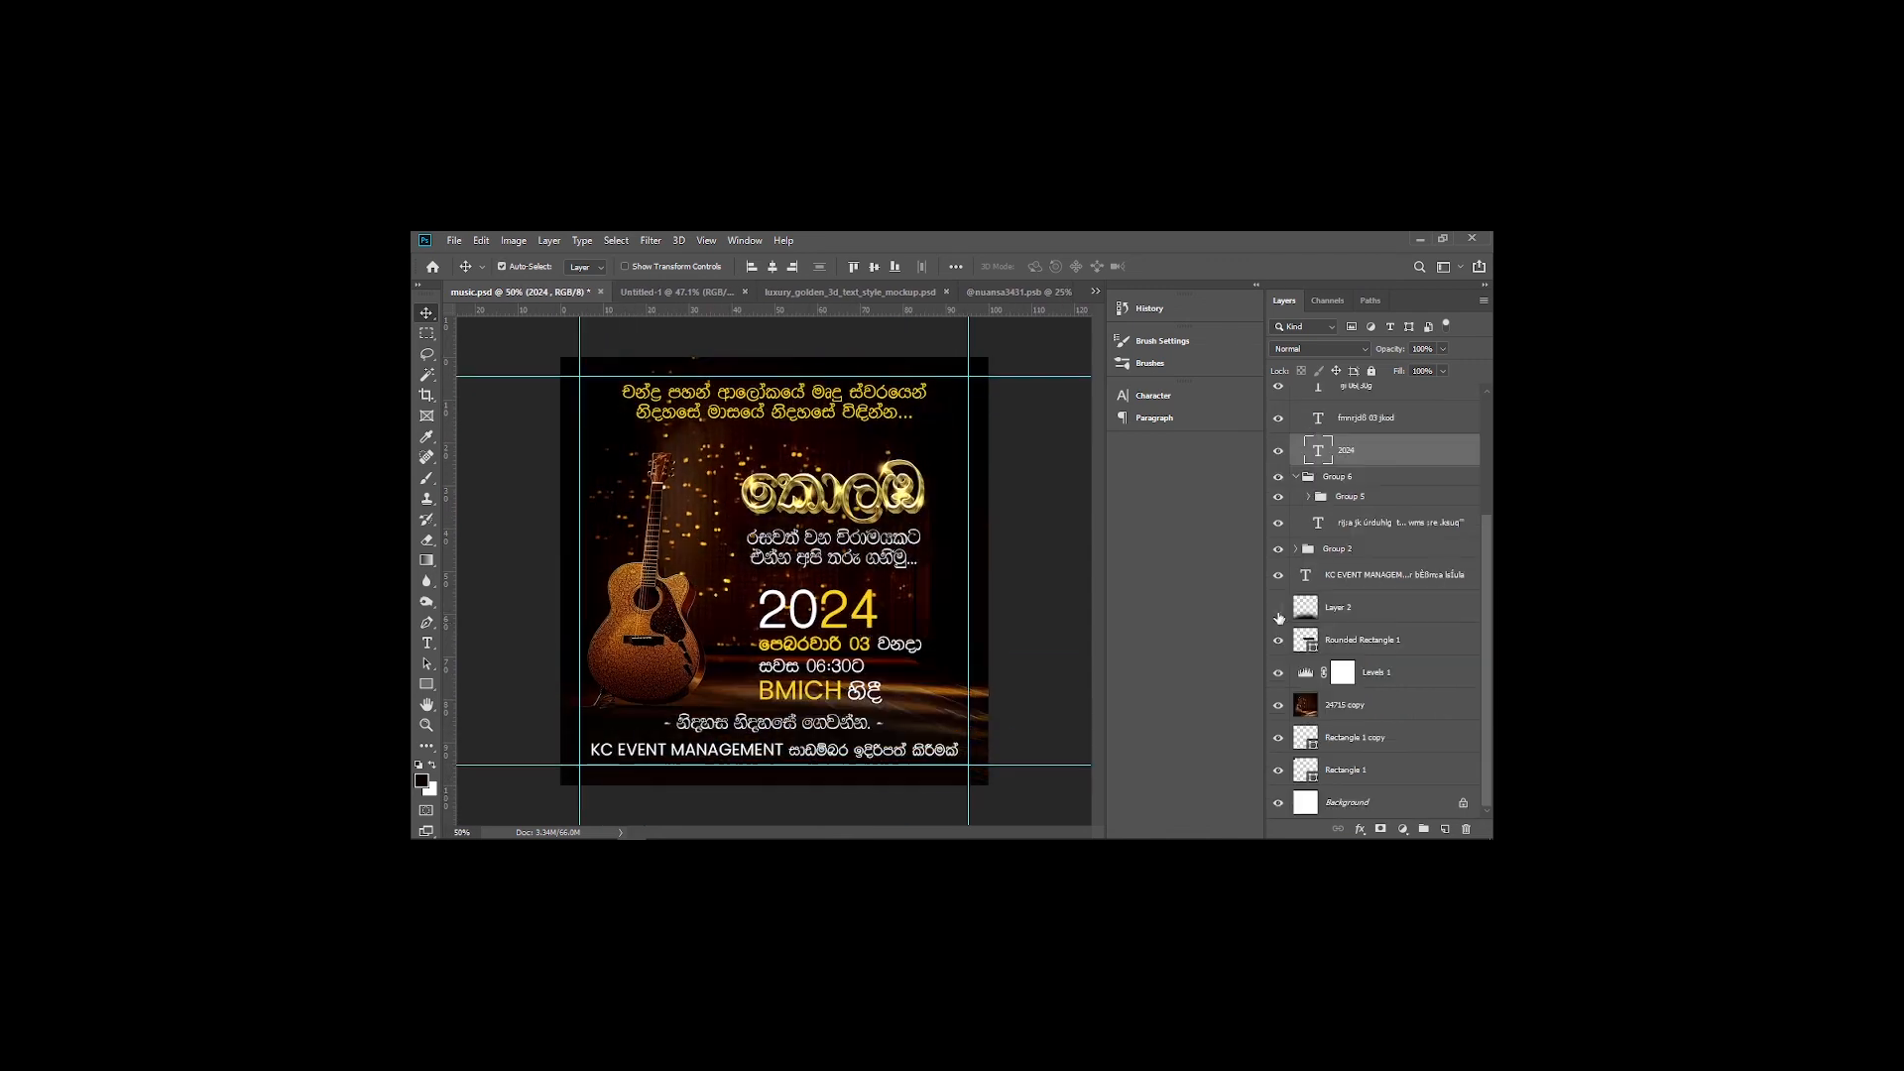
left_click(1279, 613)
left_click(712, 452)
Switch to the Untitled-1 document, add an empty layer above the heading text and choose a large soft round brush
left_click(667, 289)
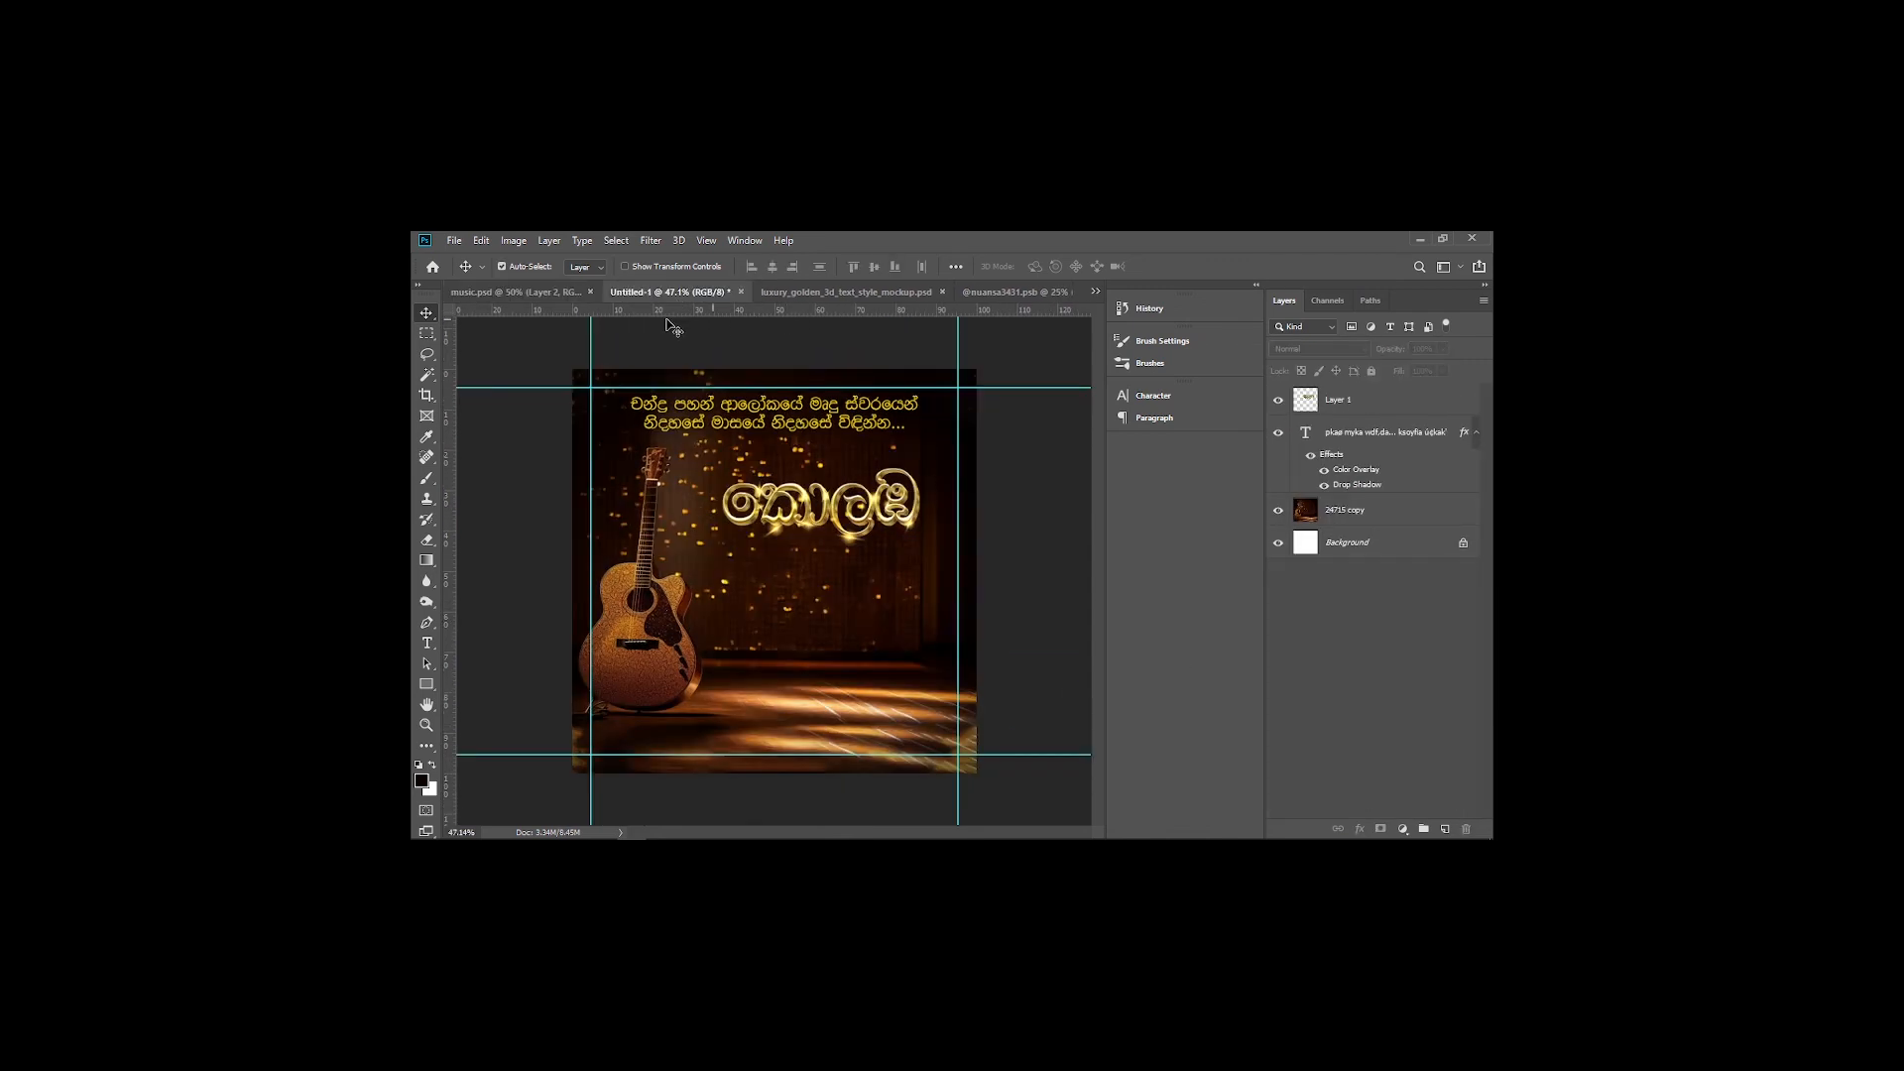
left_click(1390, 457)
left_click(1443, 829)
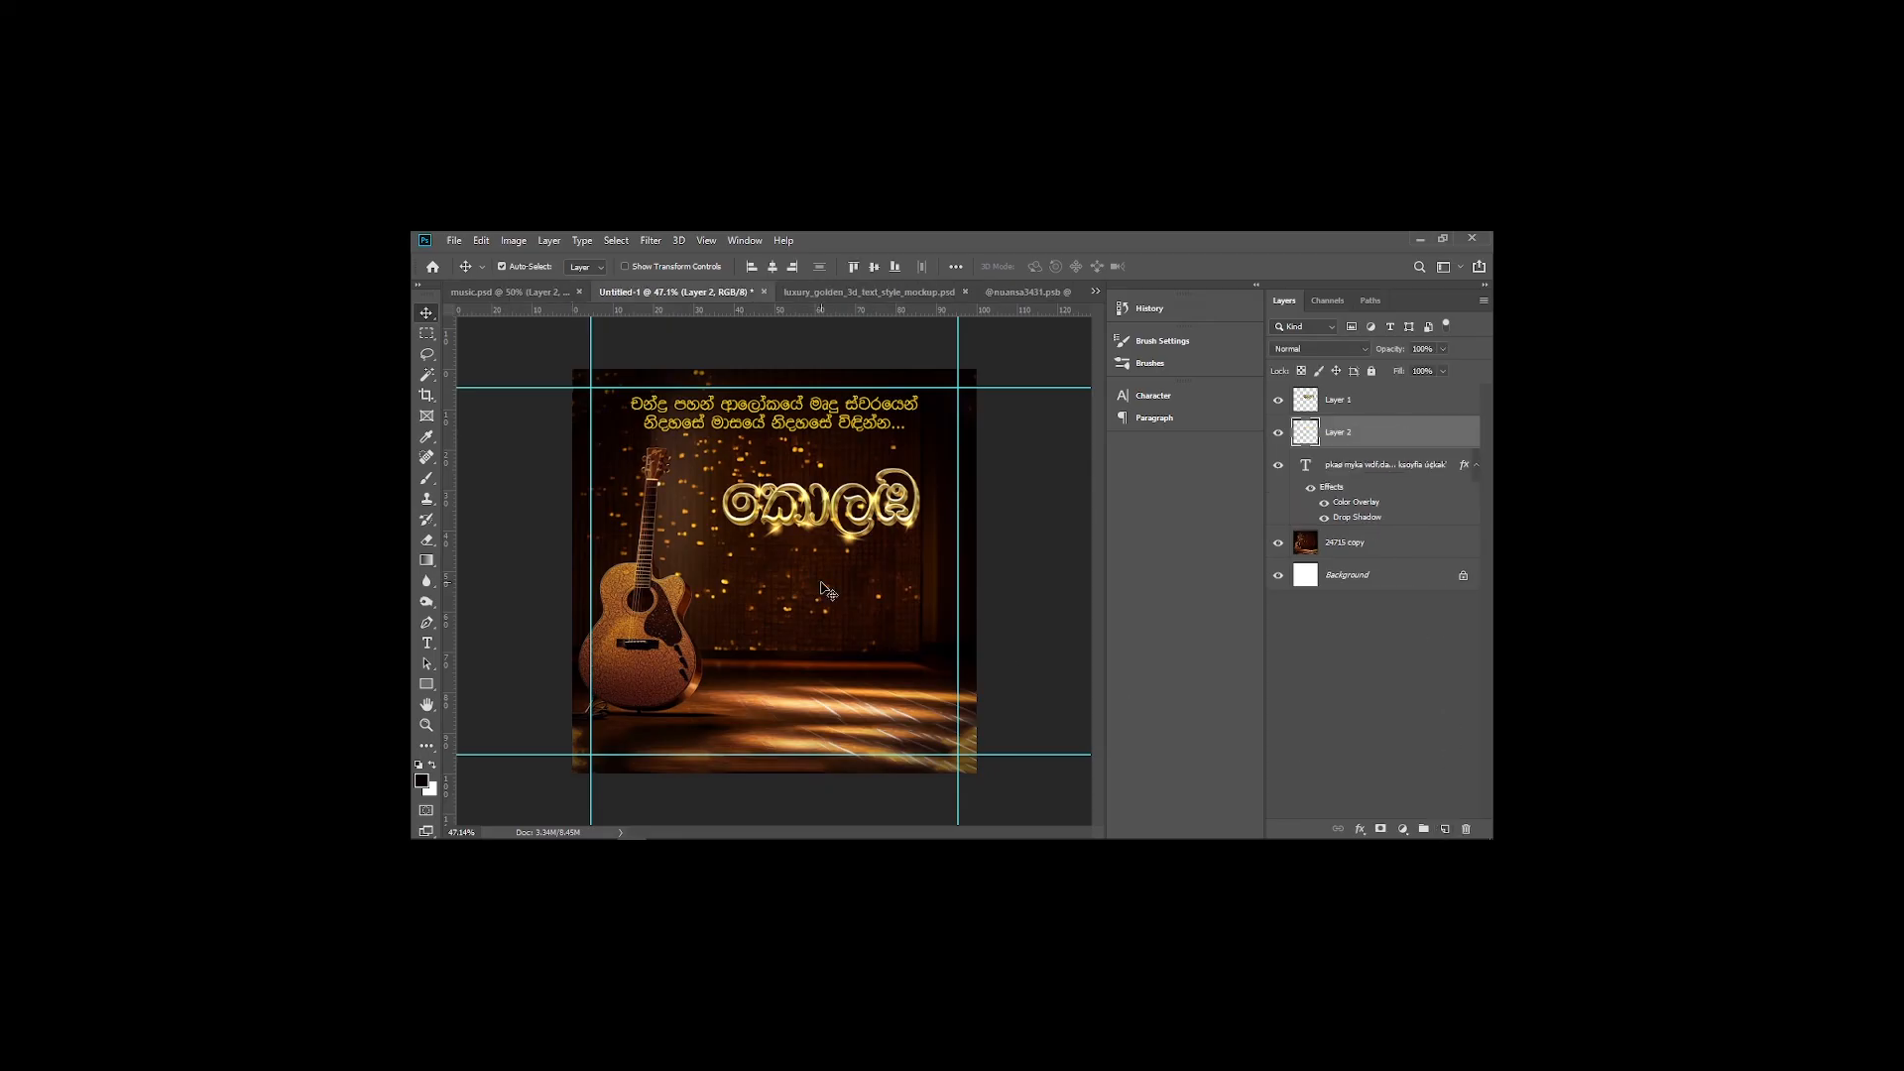
left_click(427, 478)
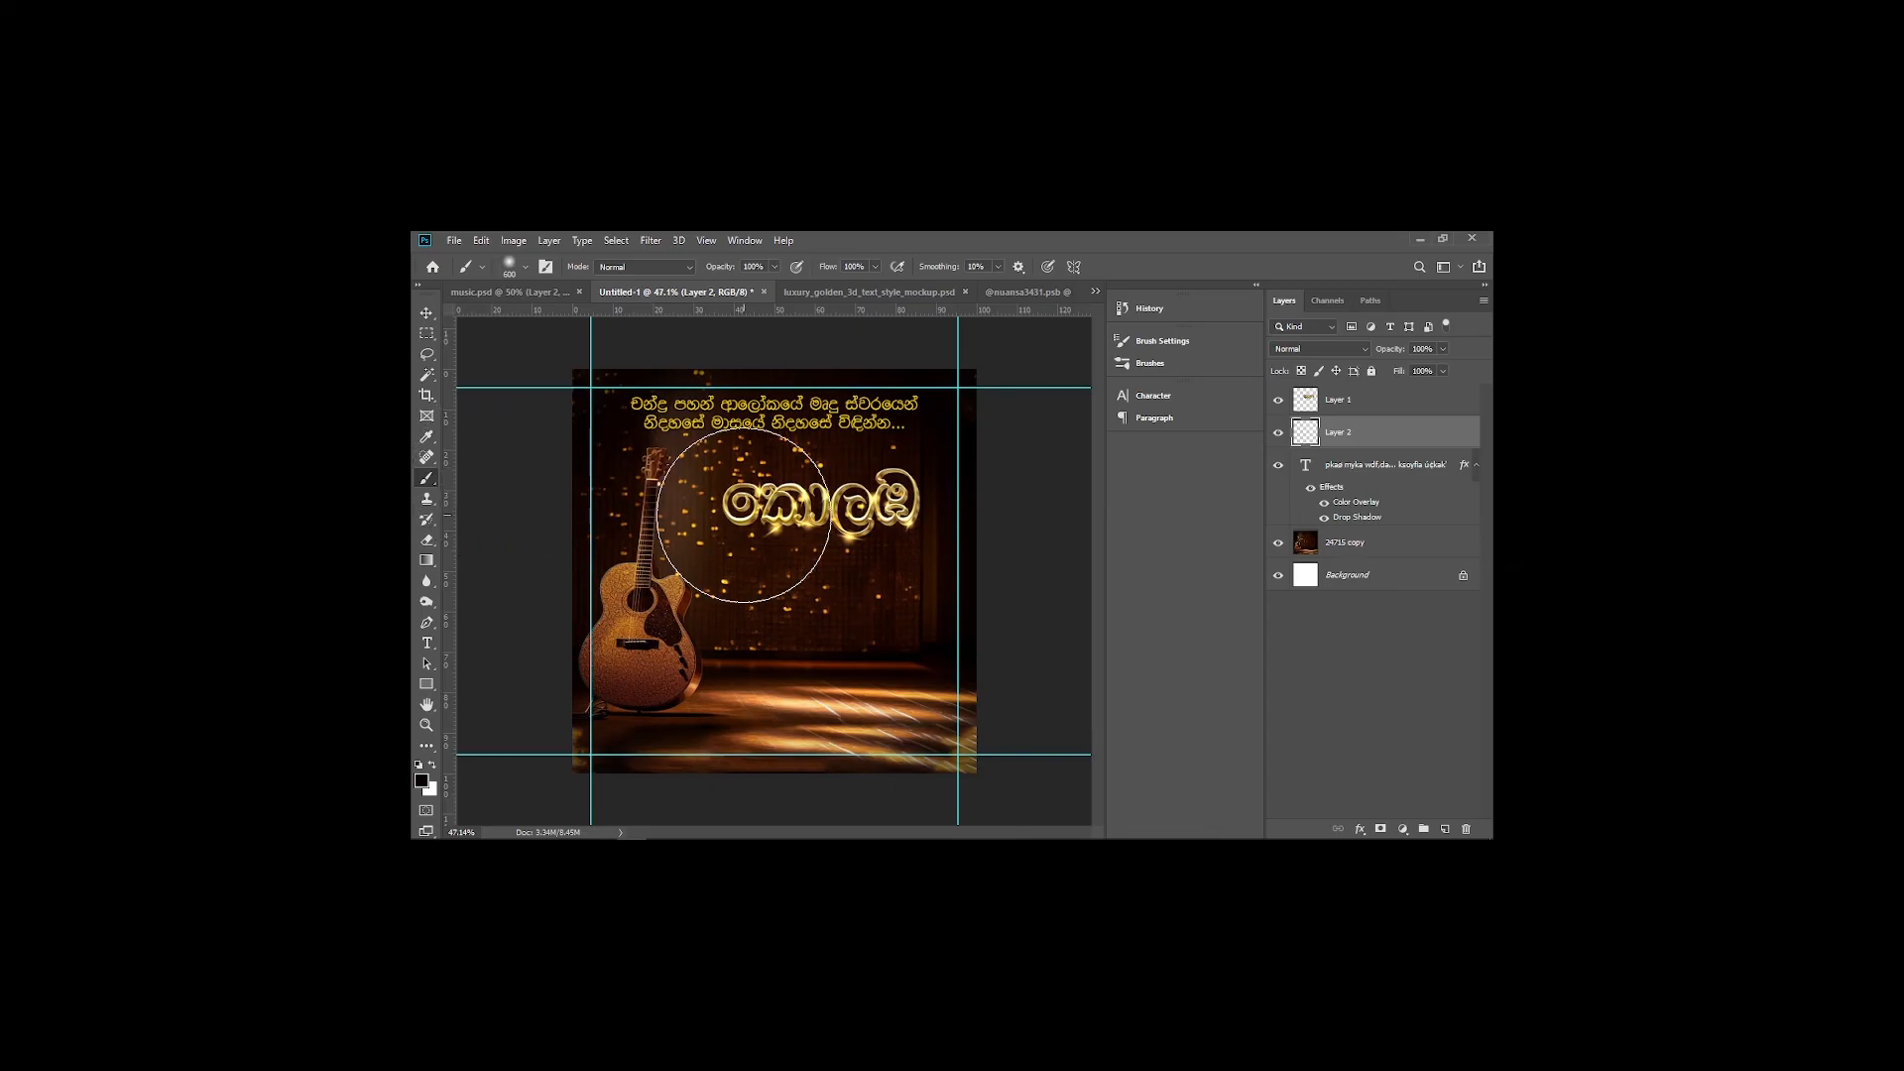
right_click(741, 518)
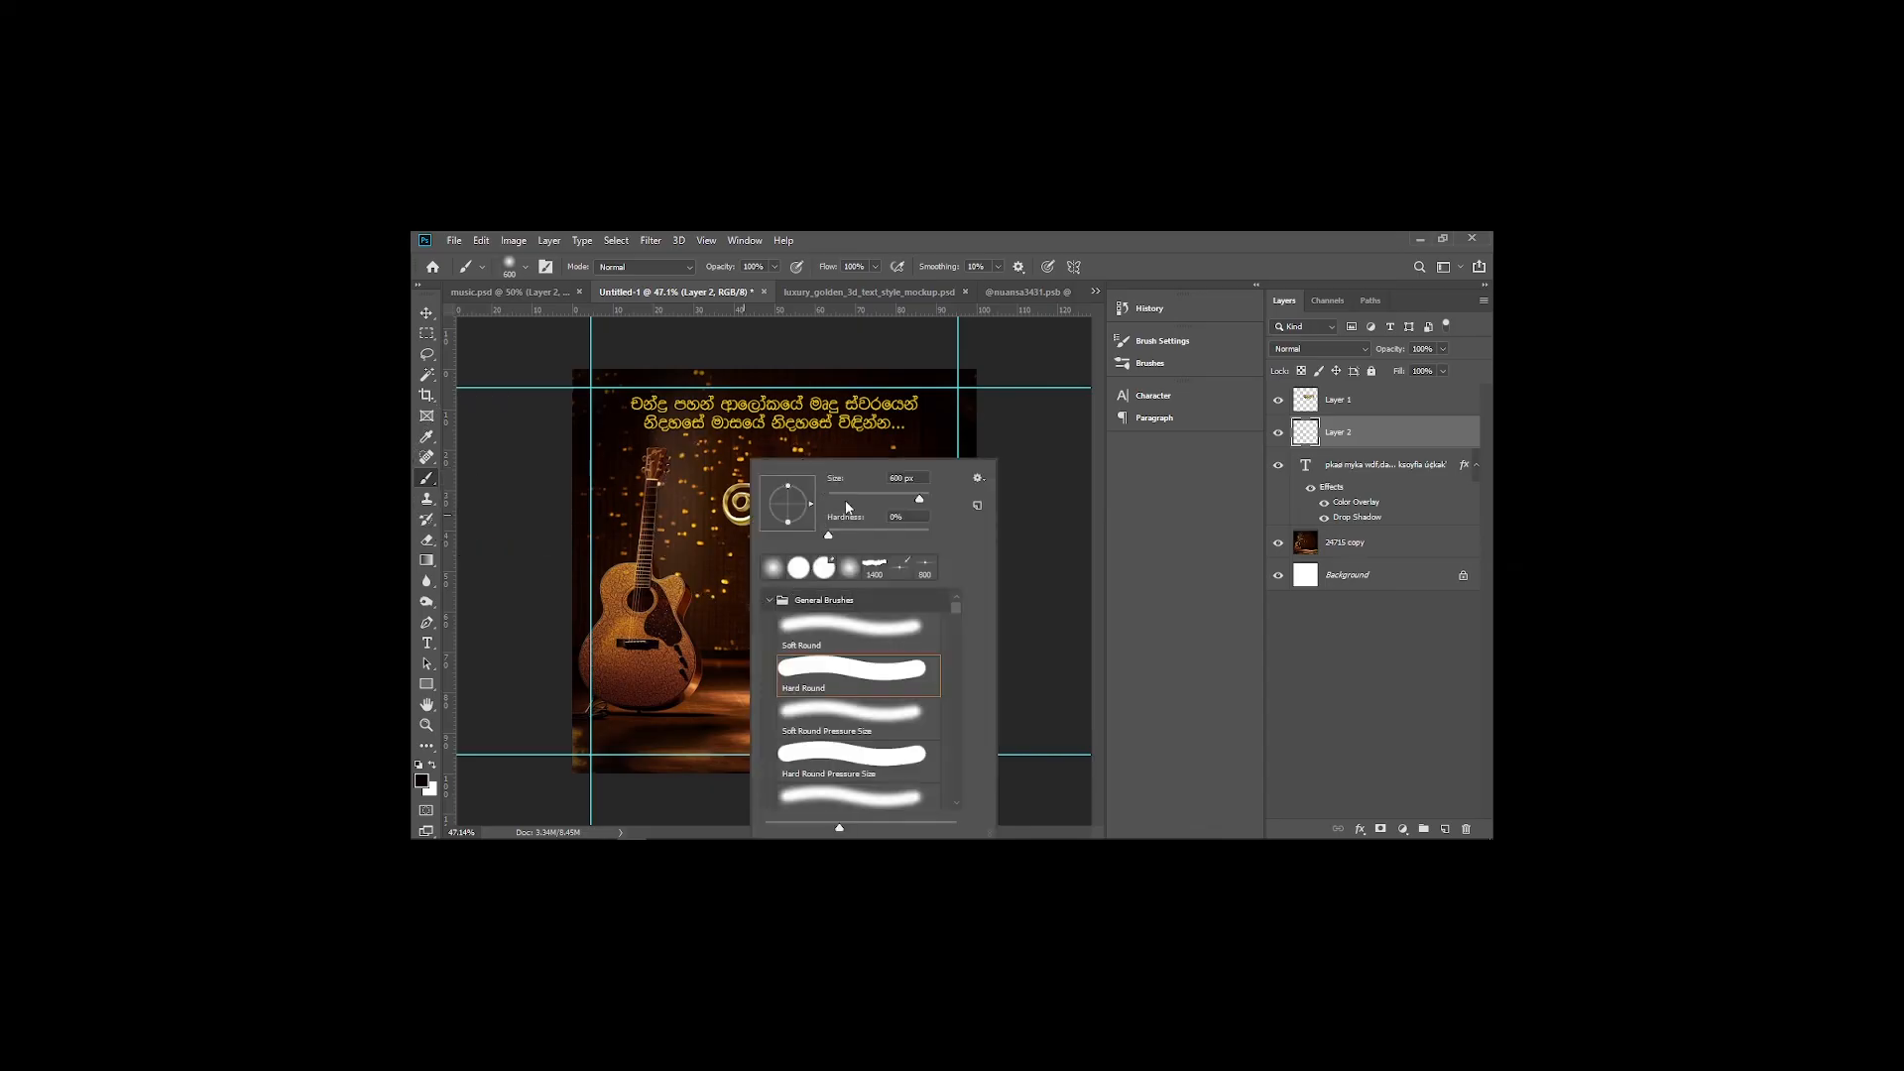
left_click(773, 569)
left_click(1124, 264)
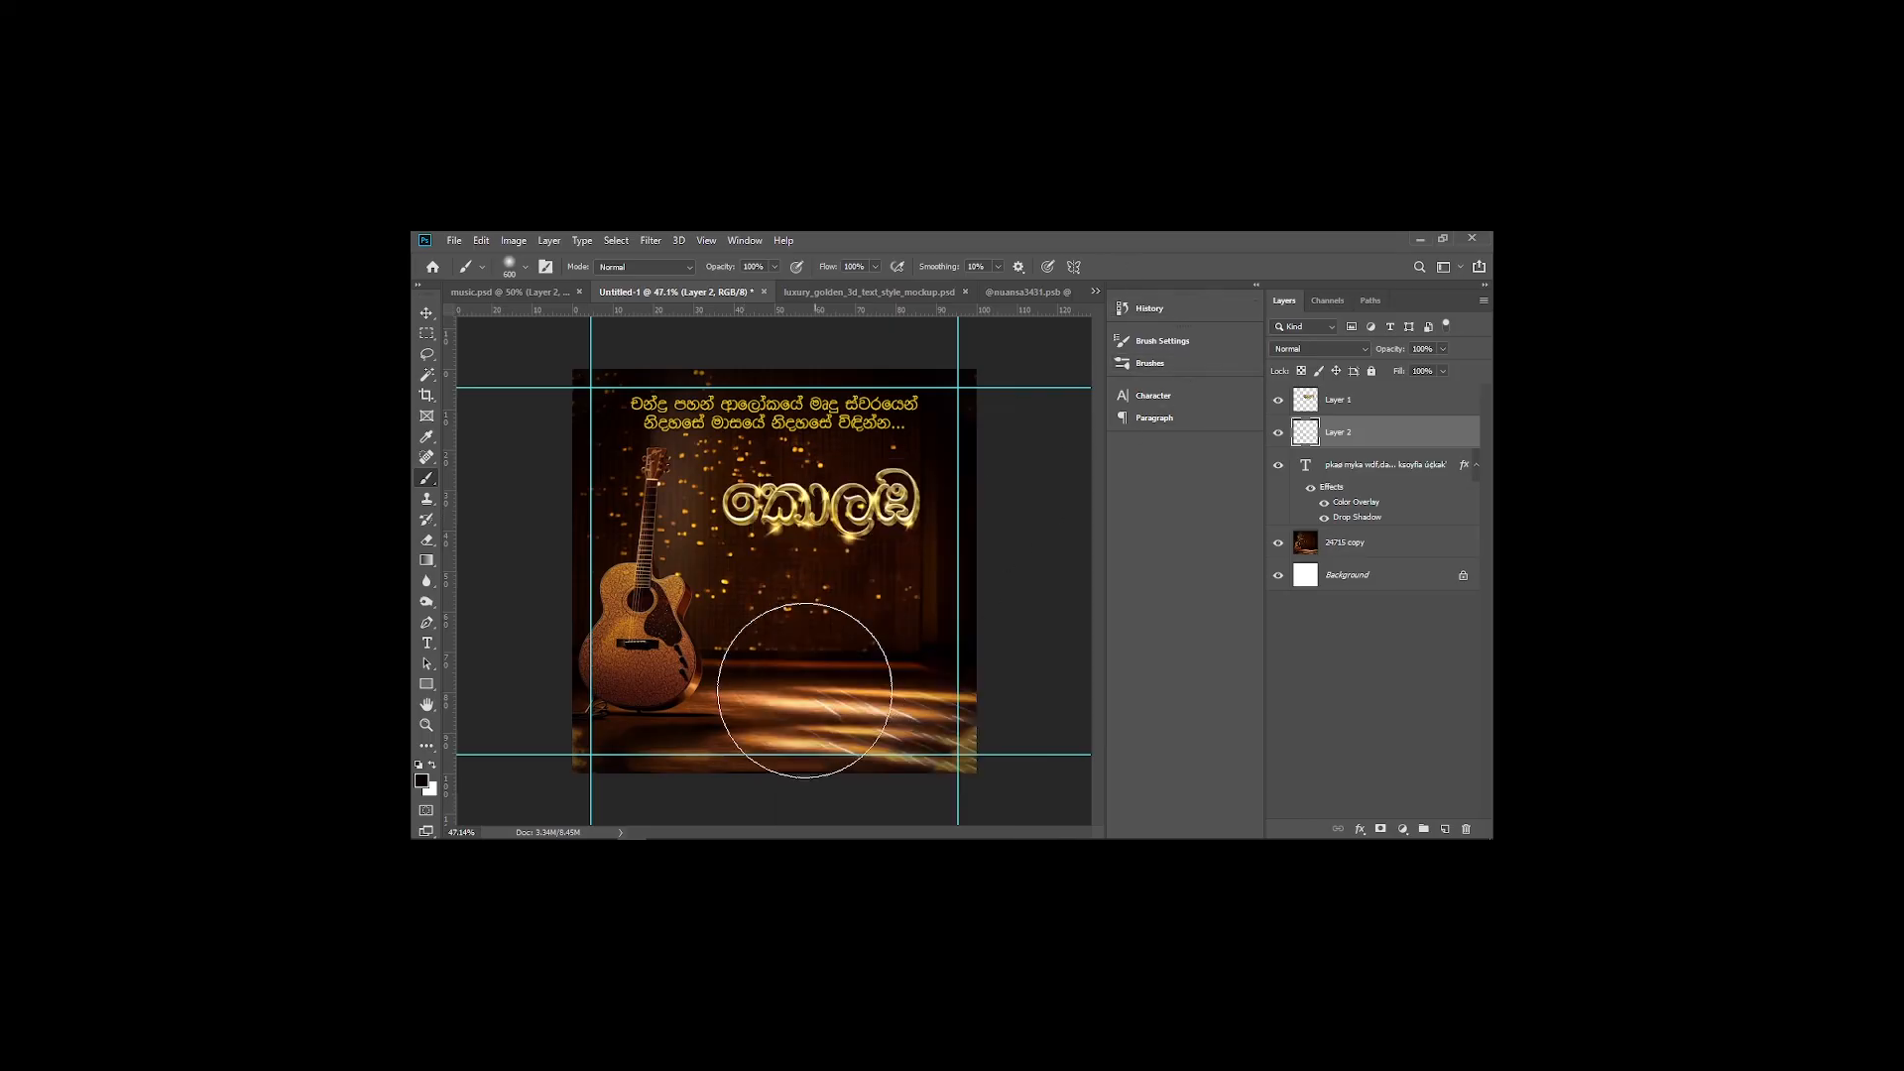
Confirm black (000000) as the foreground colour and paint soft shading along the lower edge of the poster on the new layer
left_click(422, 781)
left_click(1279, 424)
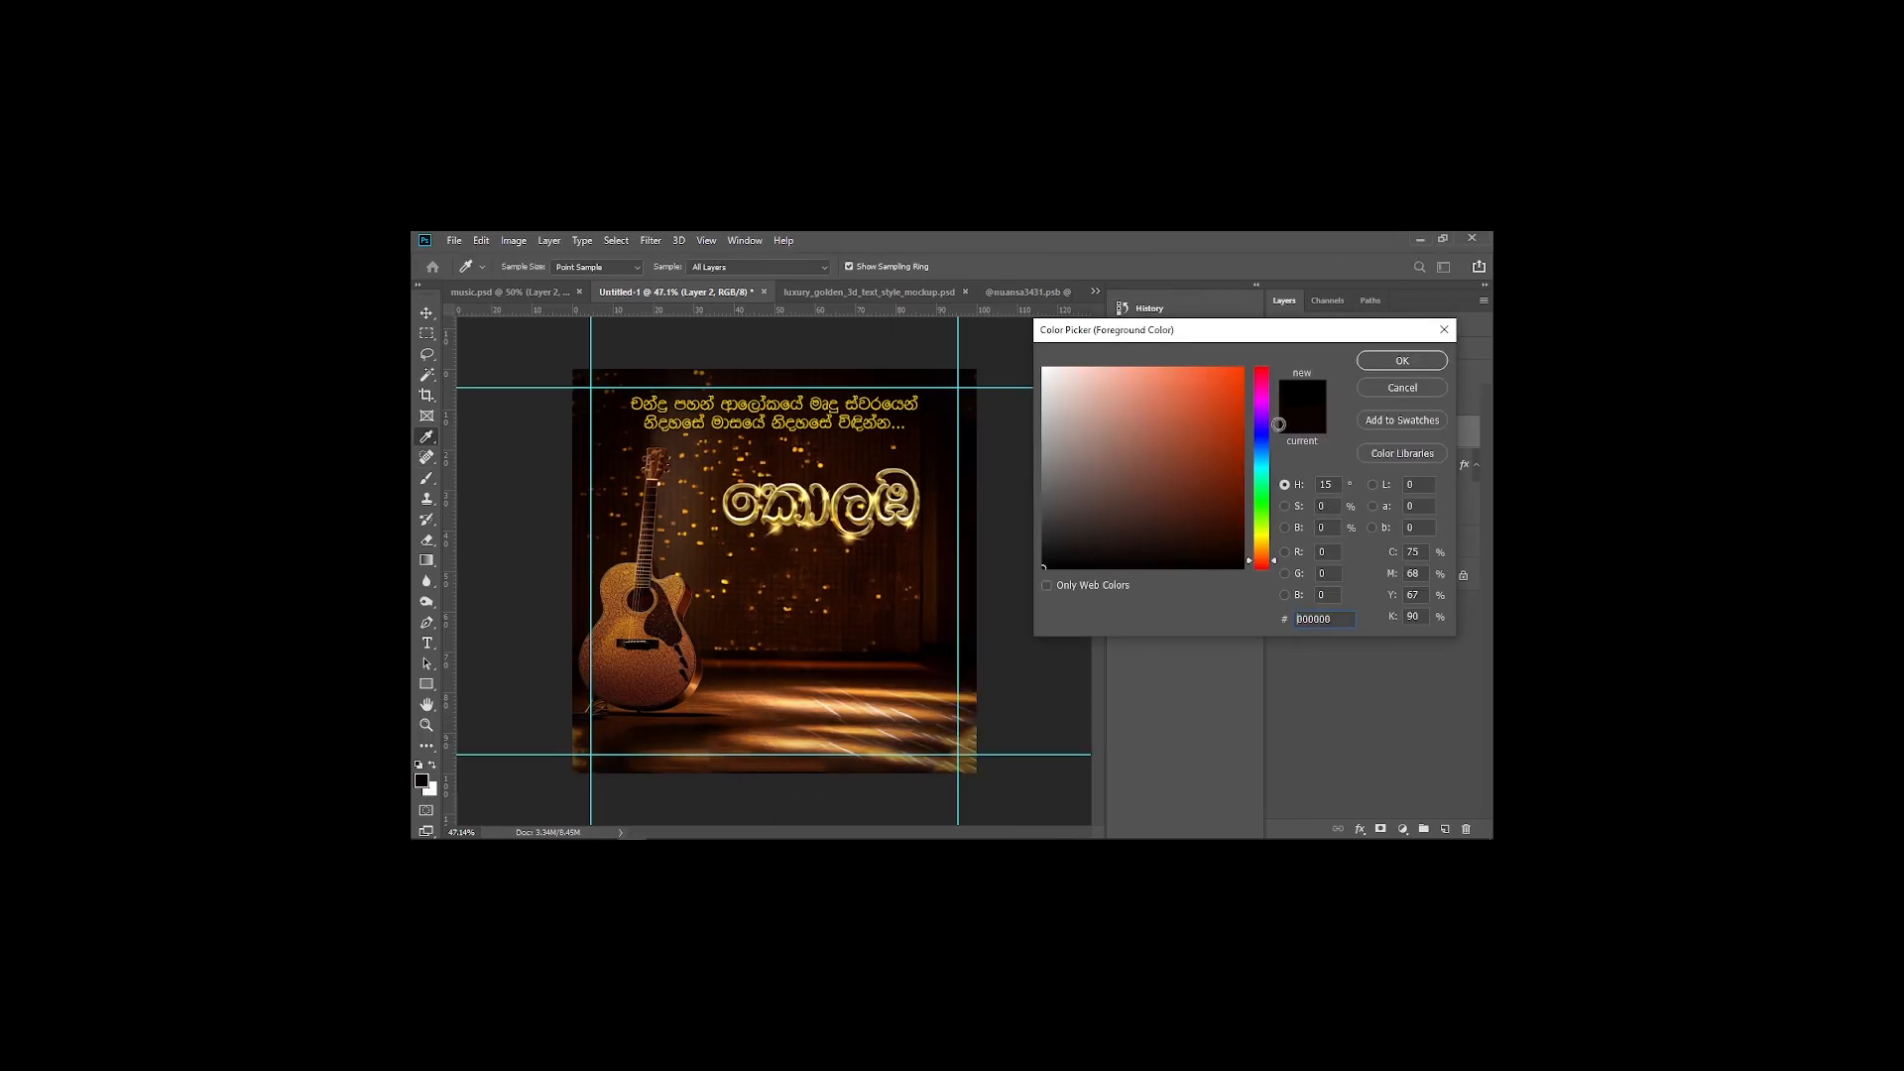
left_click(1384, 363)
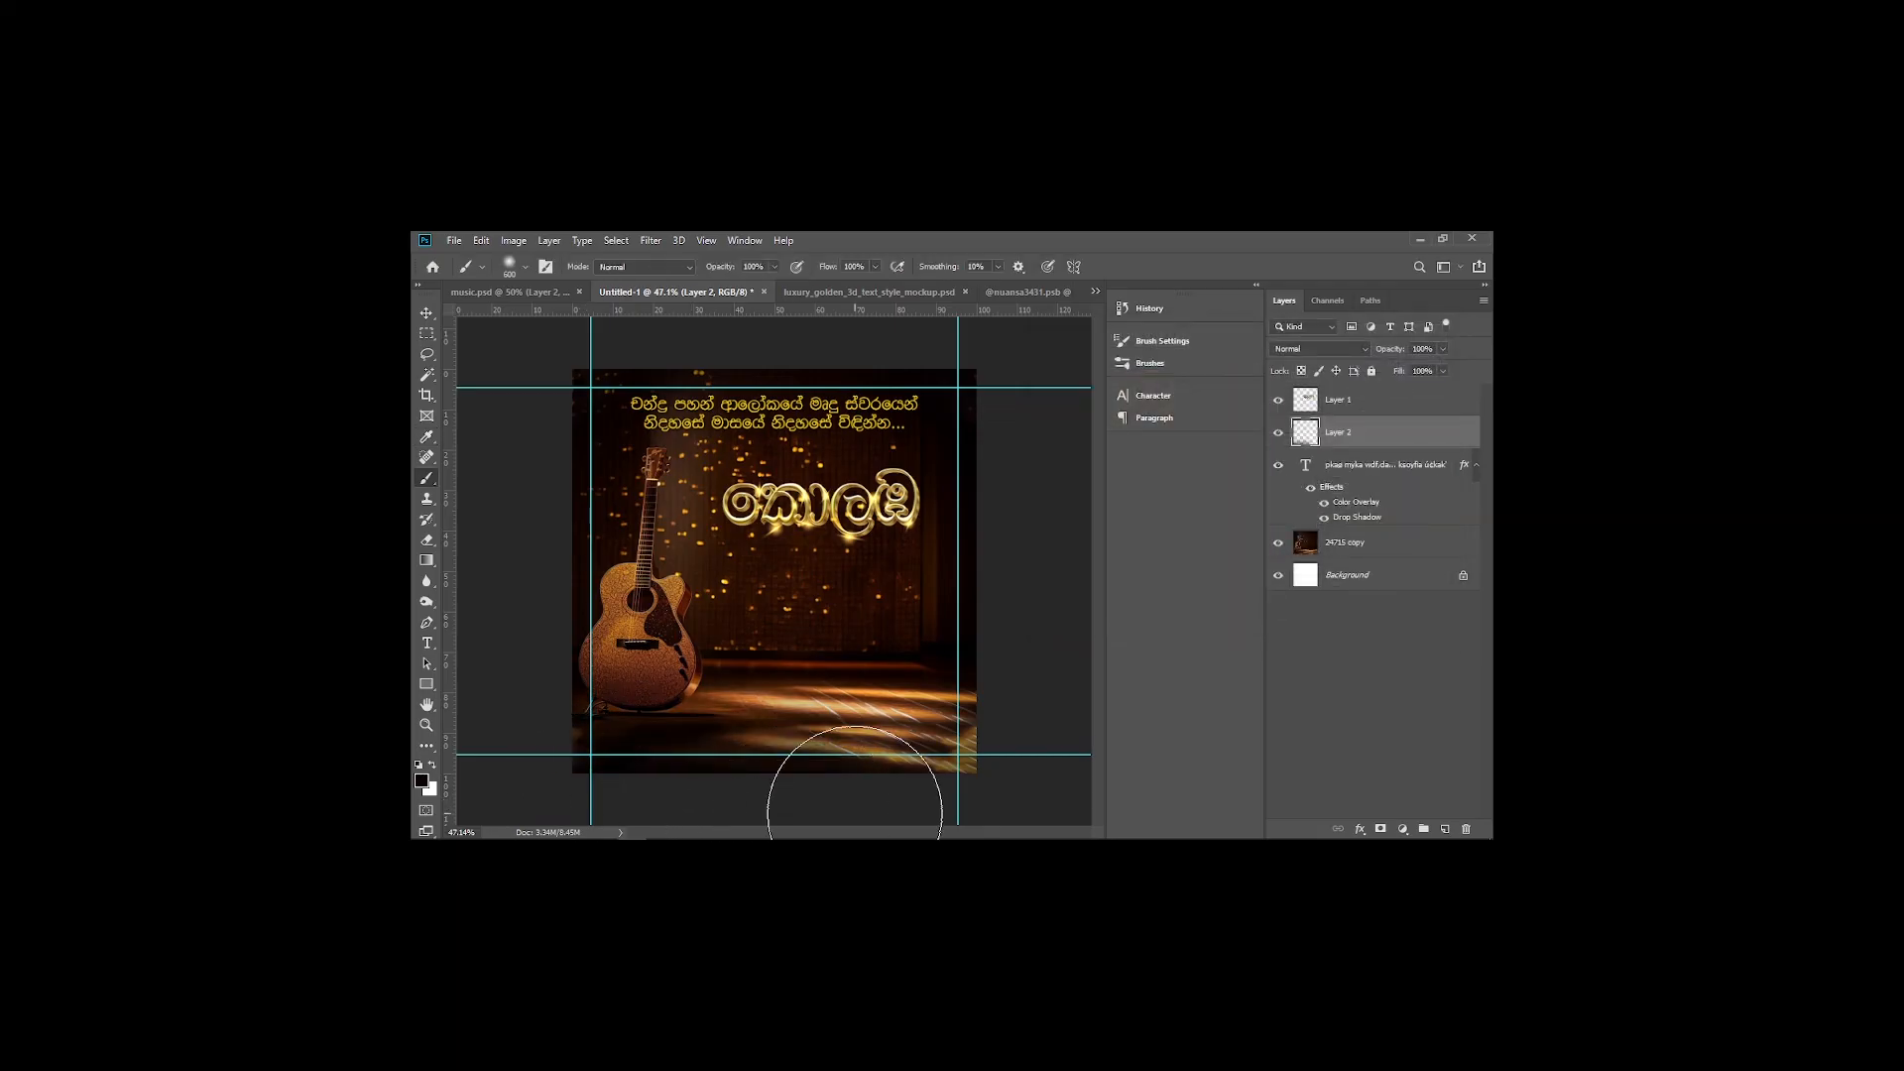
mouse_move(956, 795)
left_mouse_down()
mouse_move(561, 795)
mouse_move(976, 780)
mouse_move(837, 818)
mouse_move(714, 810)
mouse_move(872, 810)
mouse_move(812, 810)
left_mouse_up()
left_click(426, 312)
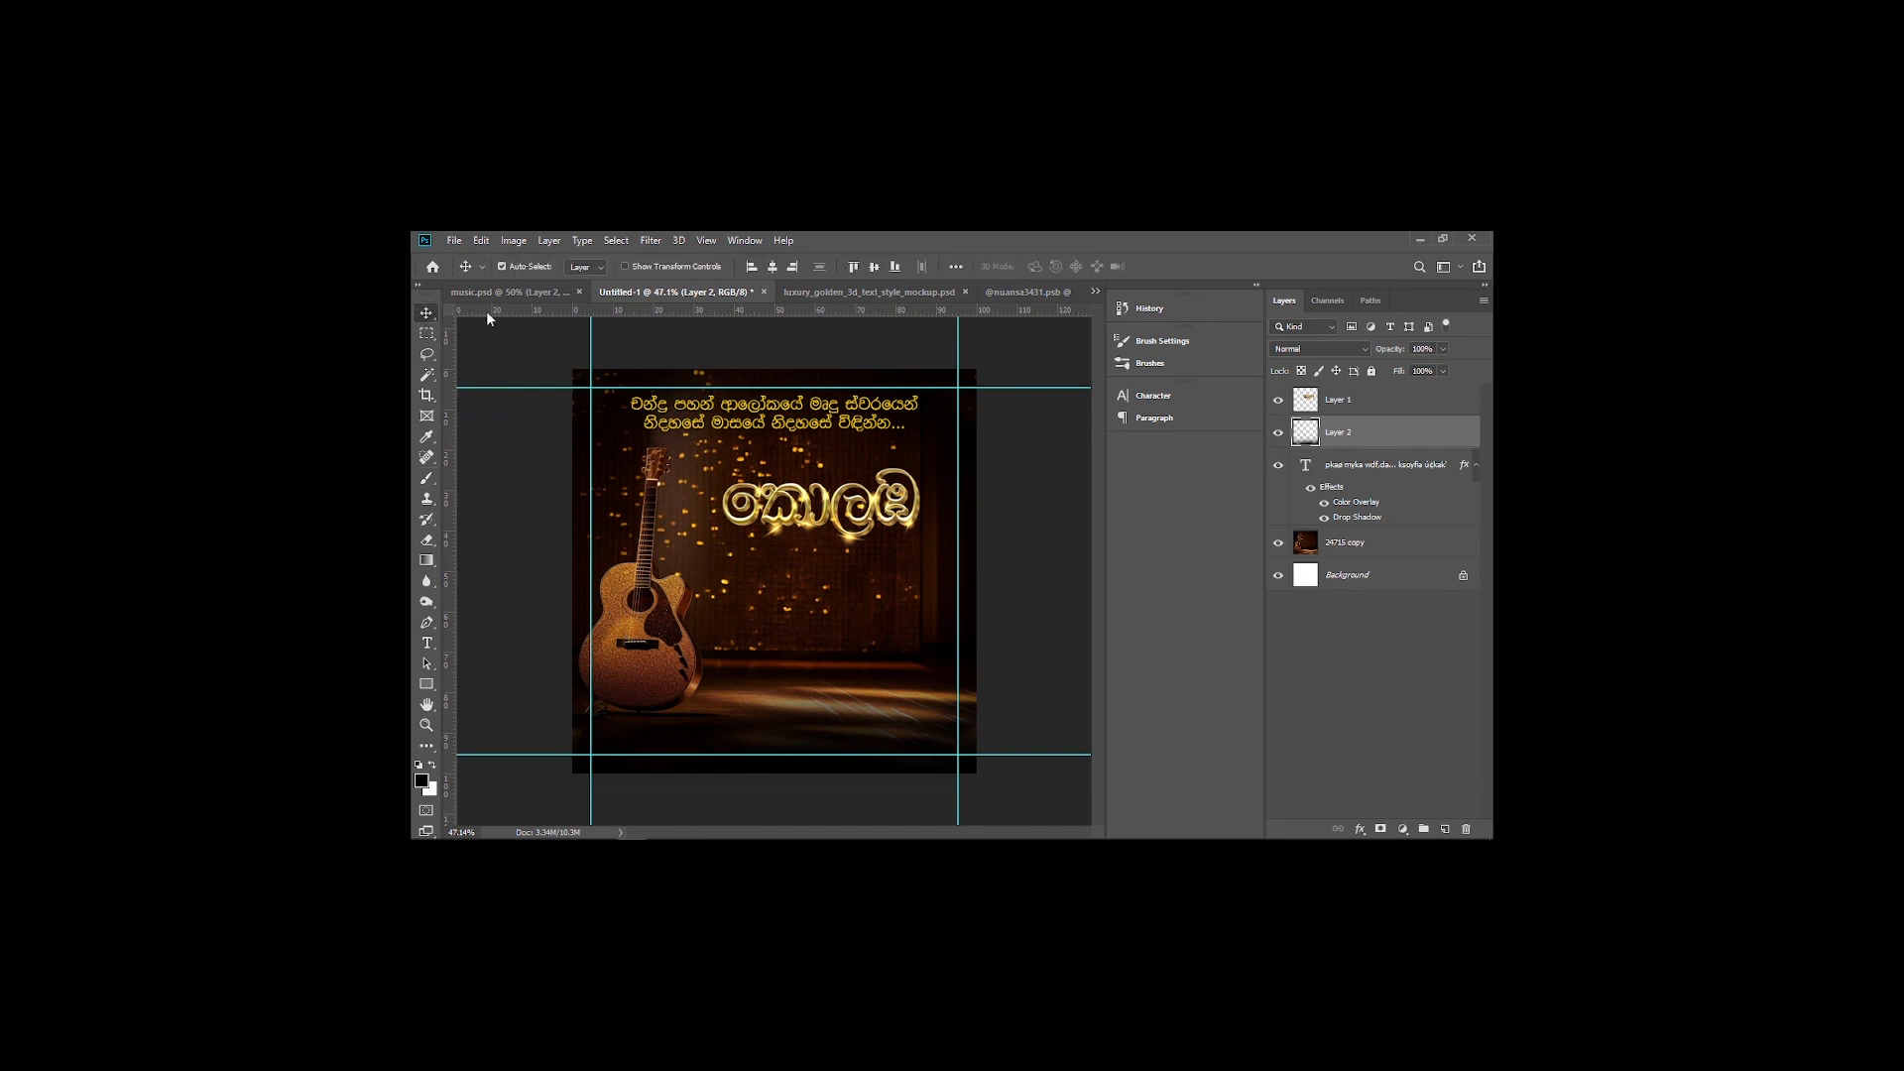
Compare the music.psd design with and without its Layer 2 shading, and select the Rounded Rectangle 1 backdrop
left_click(496, 291)
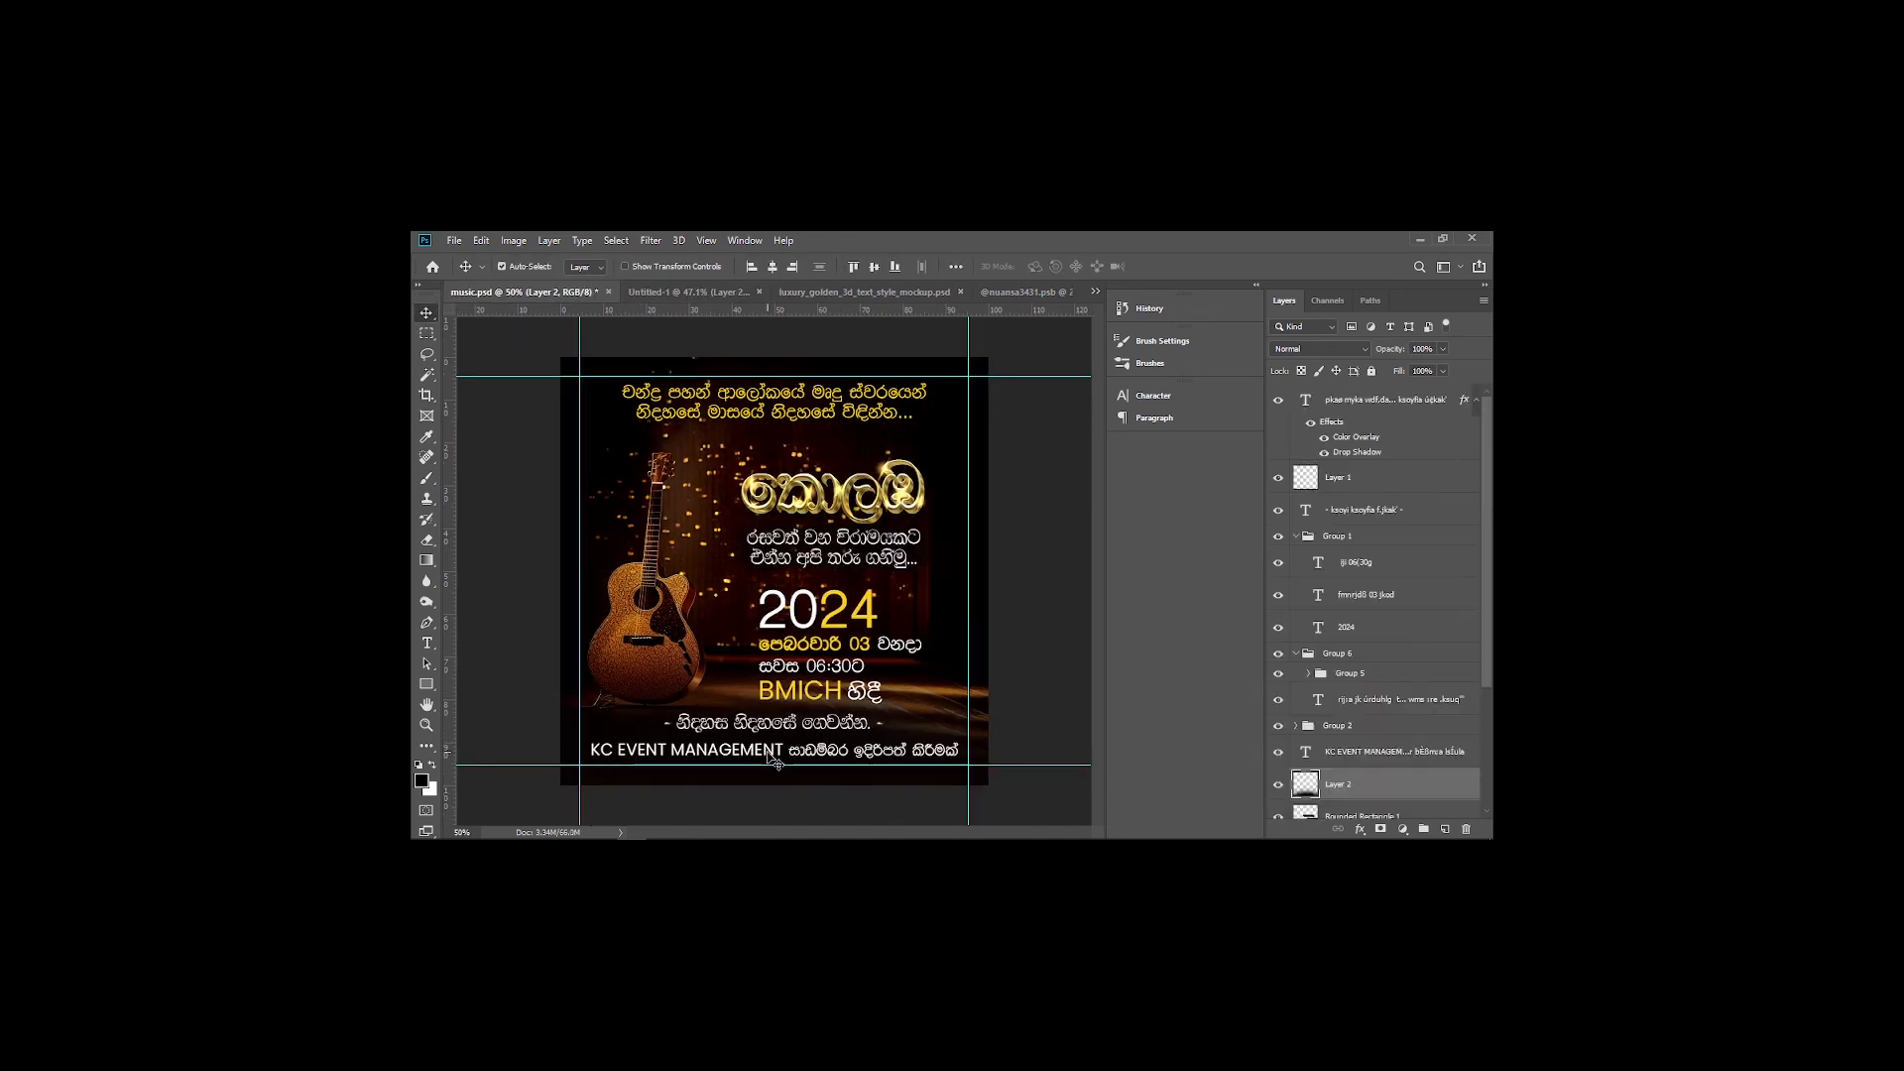
left_click(1280, 784)
left_click(1279, 784)
mouse_move(751, 558)
left_mouse_down()
mouse_move(734, 641)
mouse_move(728, 557)
left_mouse_up()
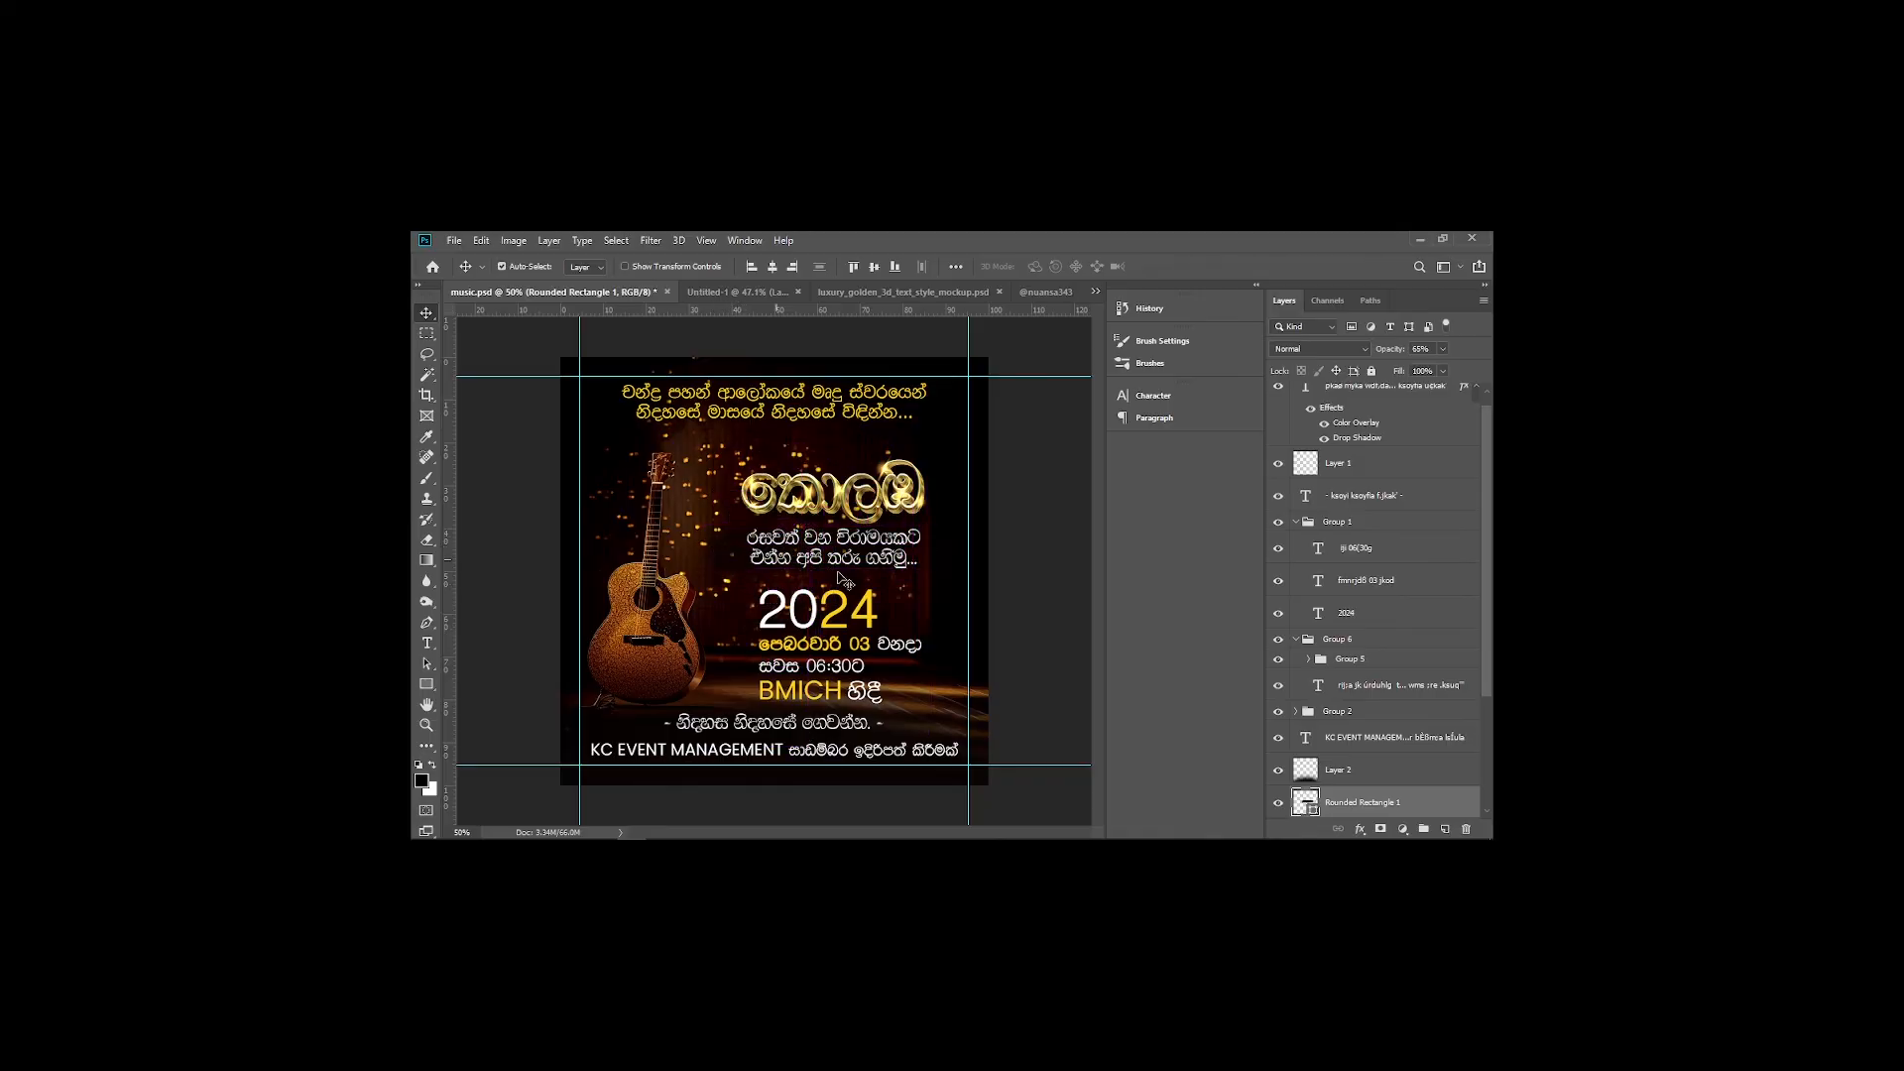
Hide Rounded Rectangle 1 and draw a black rounded rectangle about 477 x 115 px behind the two-line tagline
key("z")
left_click_drag(842, 580, 765, 618)
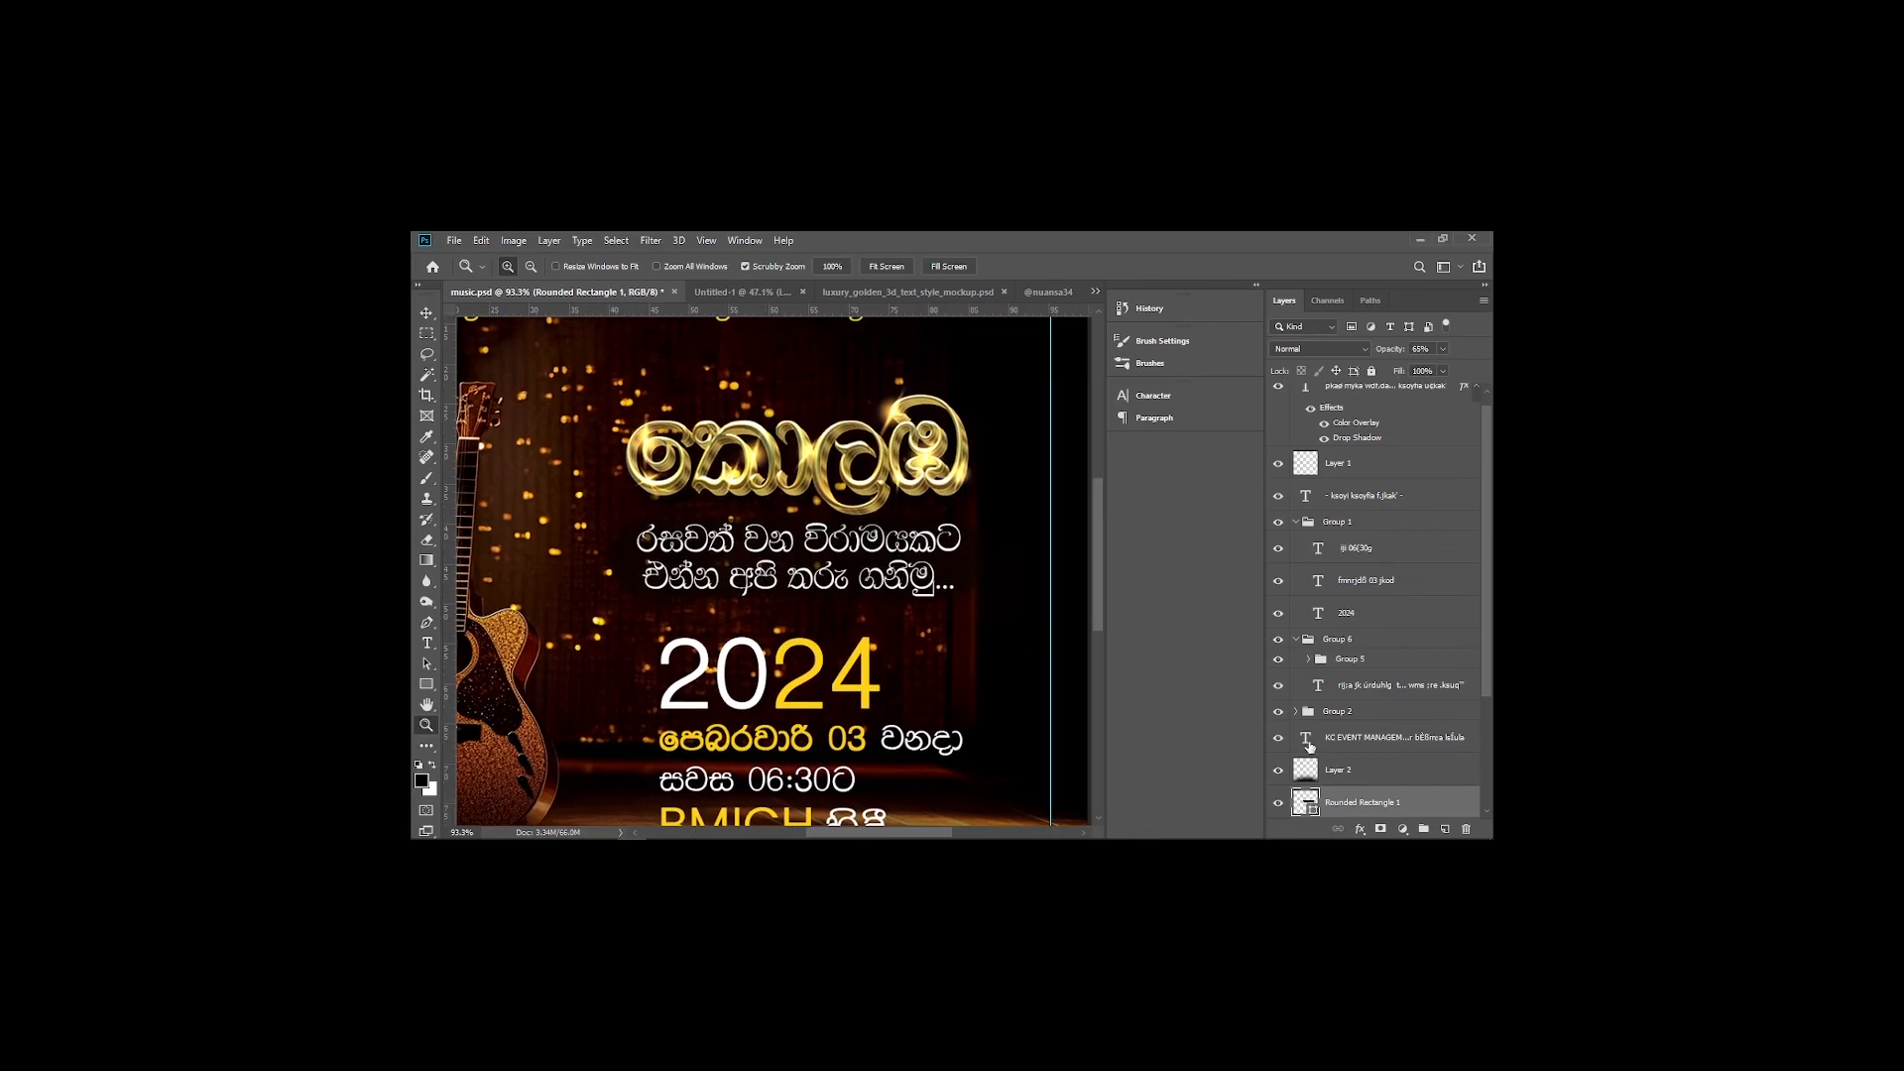
left_click(1277, 805)
left_click(426, 685)
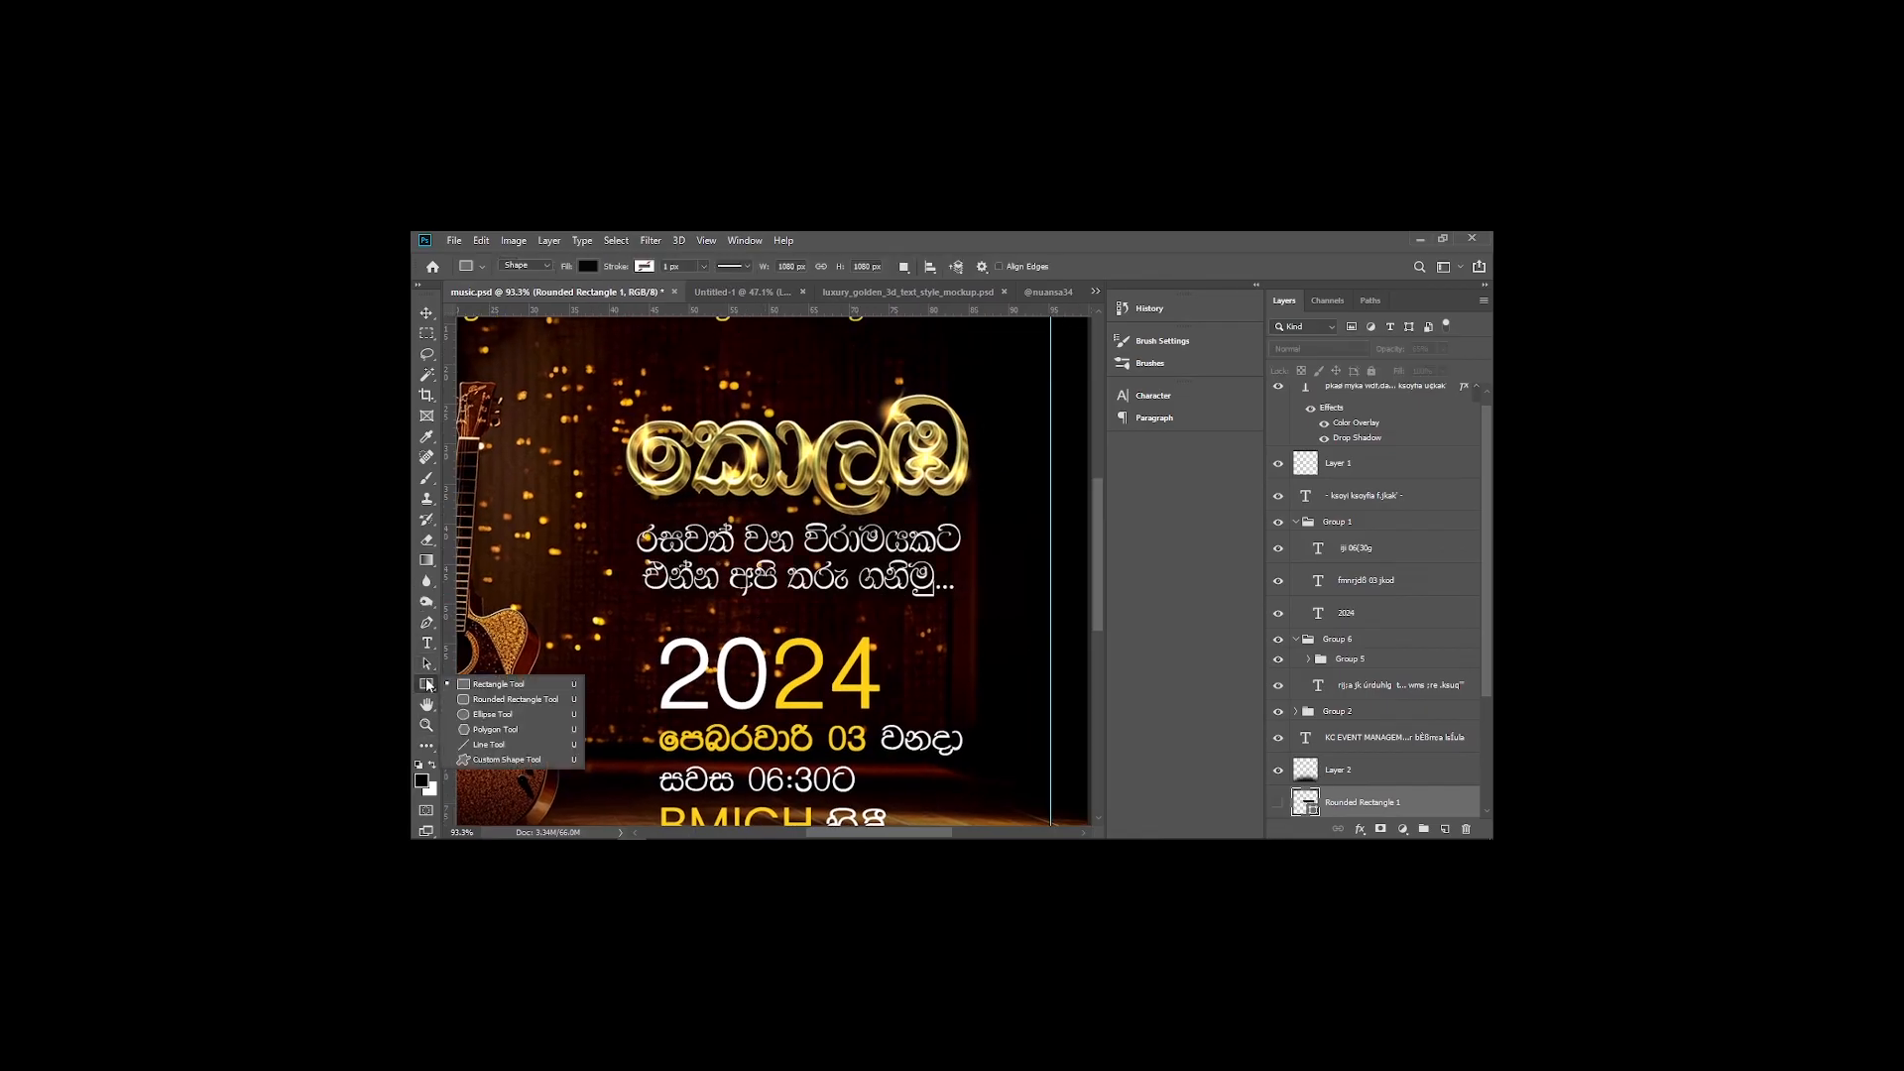
left_click(492, 701)
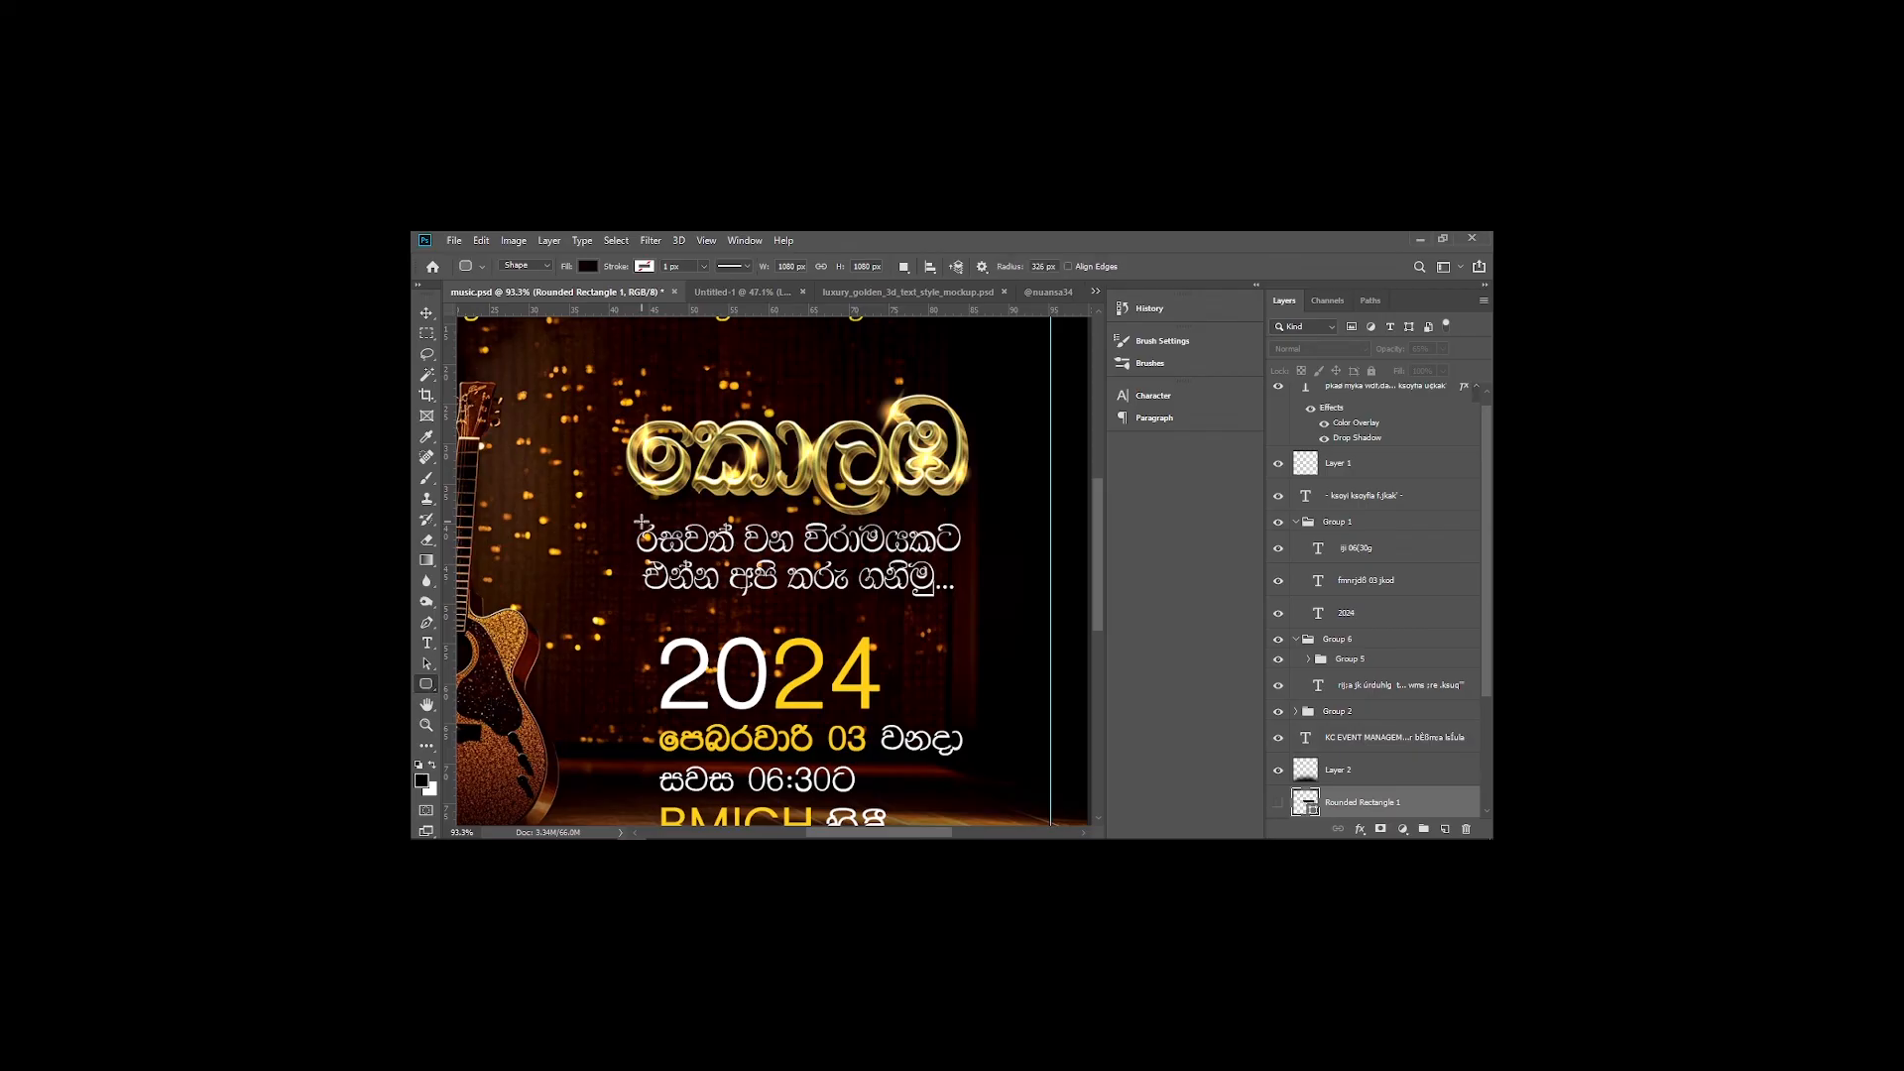
left_click_drag(627, 514, 979, 598)
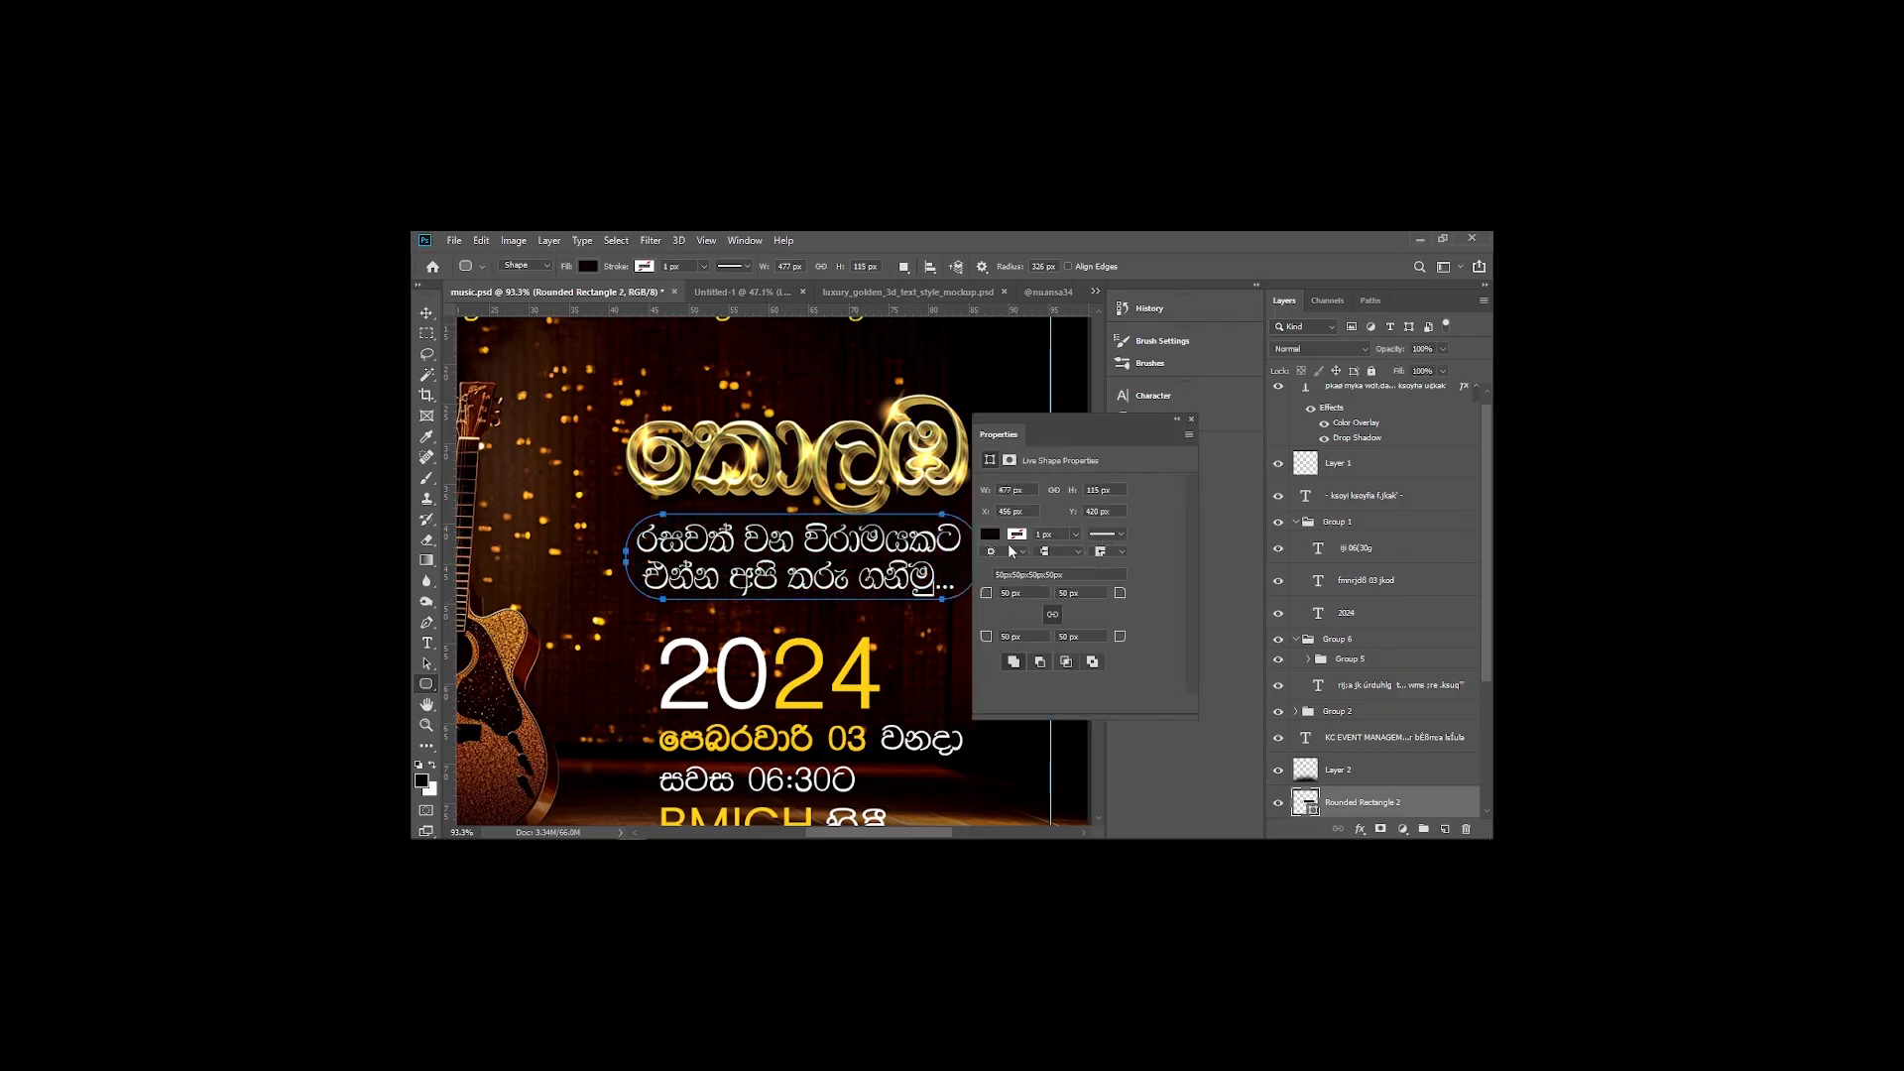
left_click(1192, 419)
Set the new rounded rectangle's opacity to 67% and view the whole design
key("v")
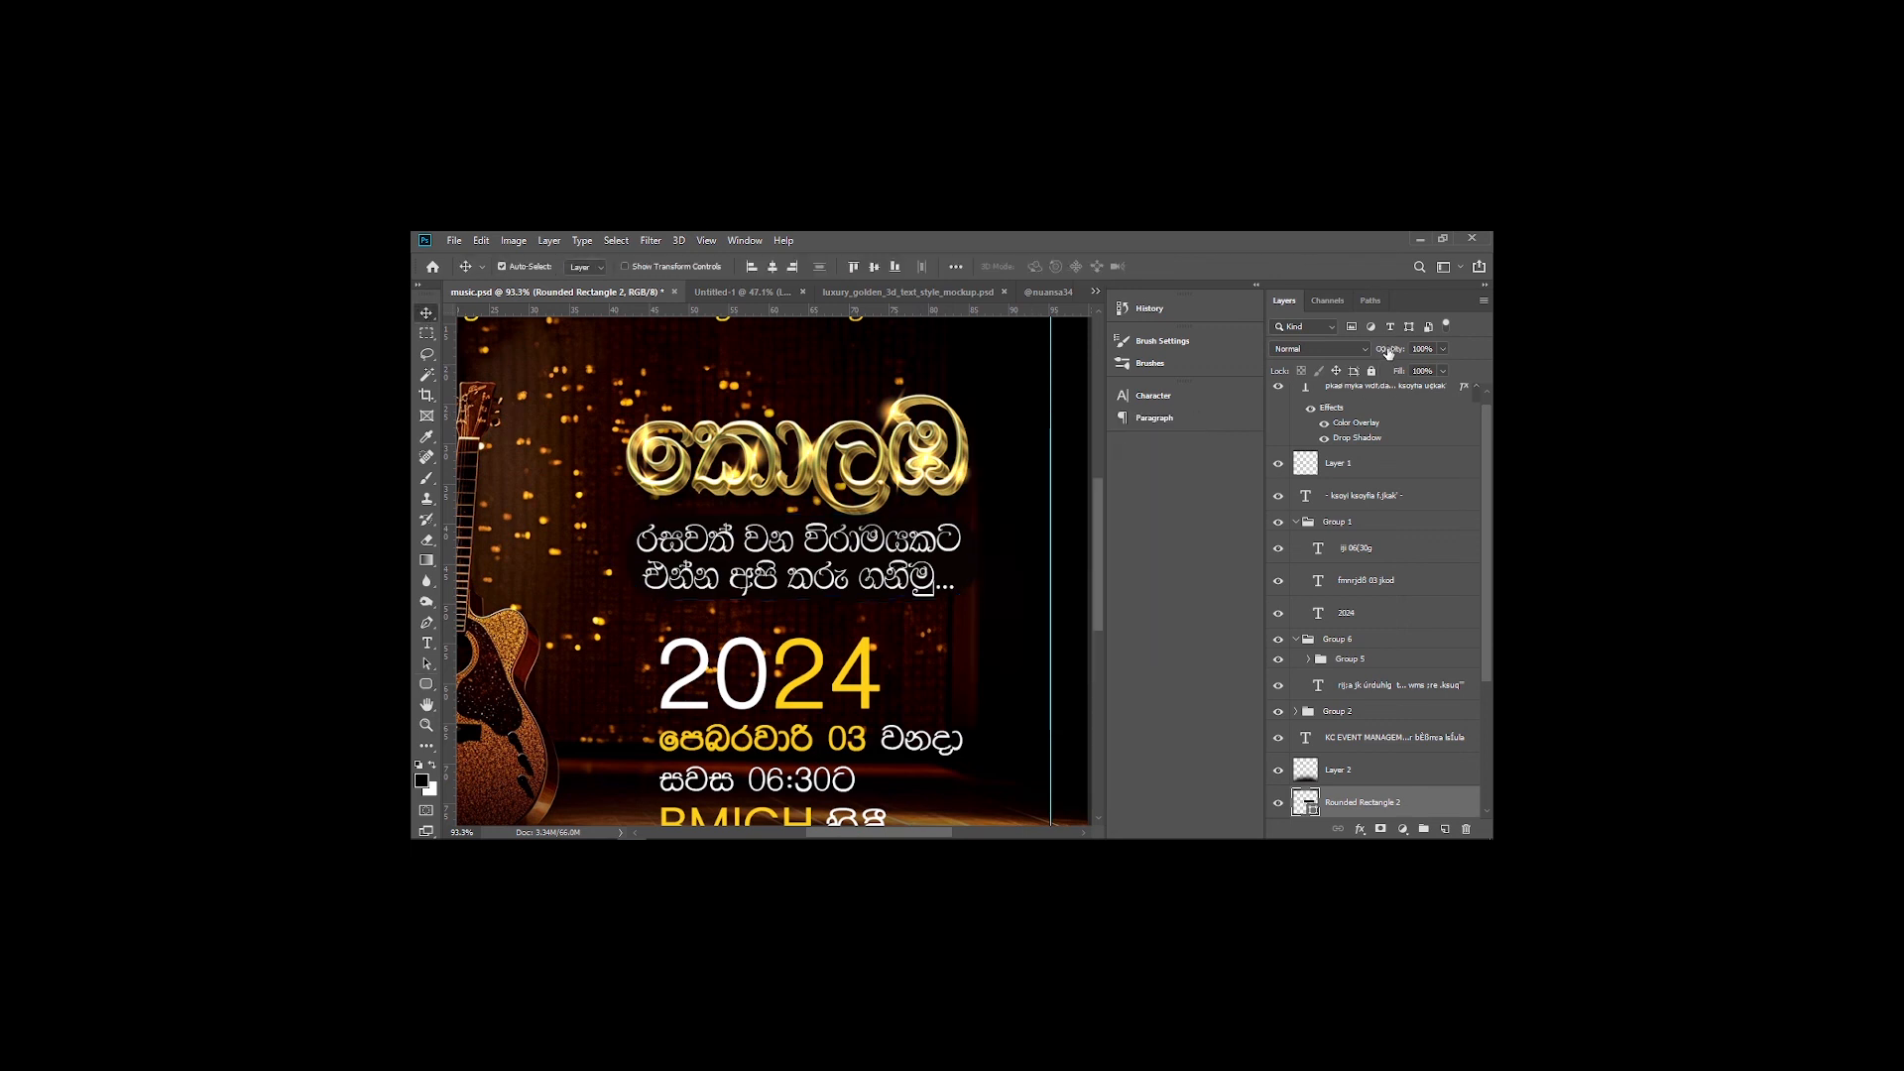
mouse_move(1388, 353)
left_mouse_down()
mouse_move(1346, 357)
mouse_move(1367, 357)
left_mouse_up()
scroll(932, 602, "down", 5)
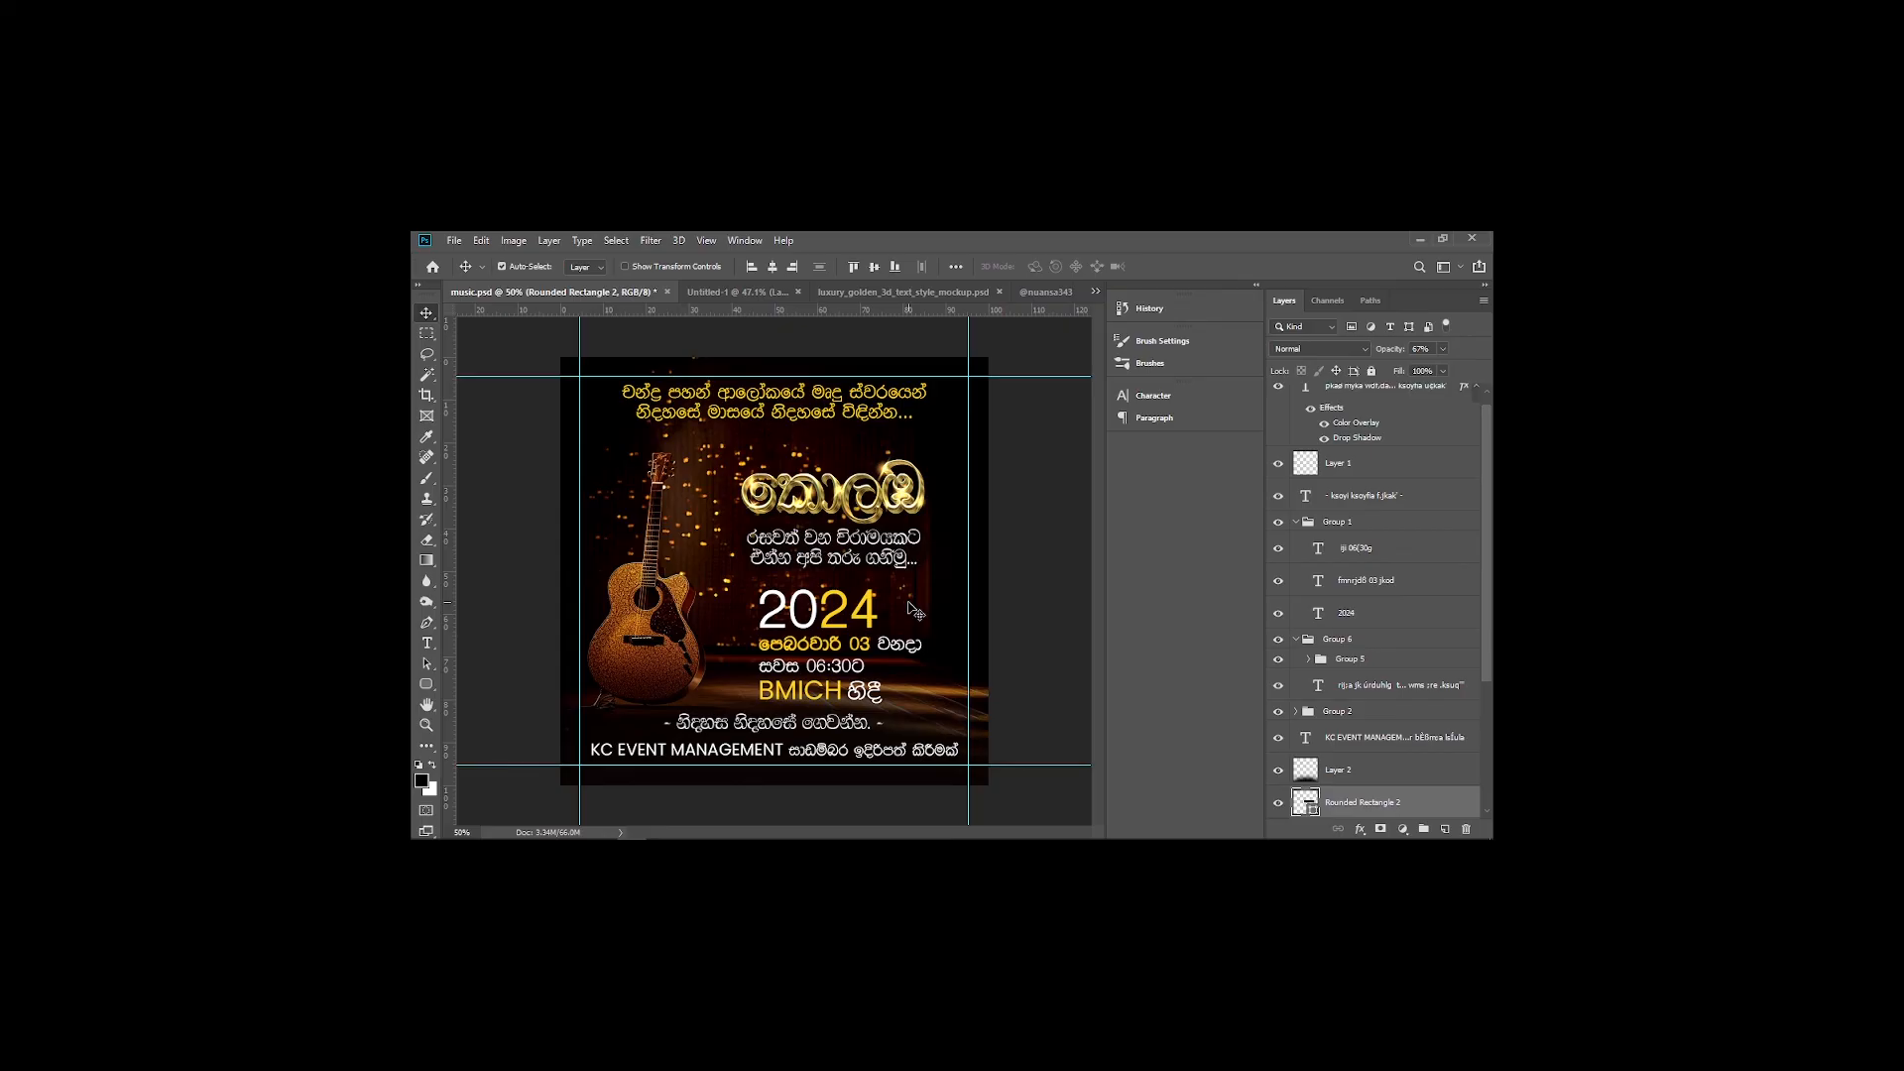
mouse_move(791, 838)
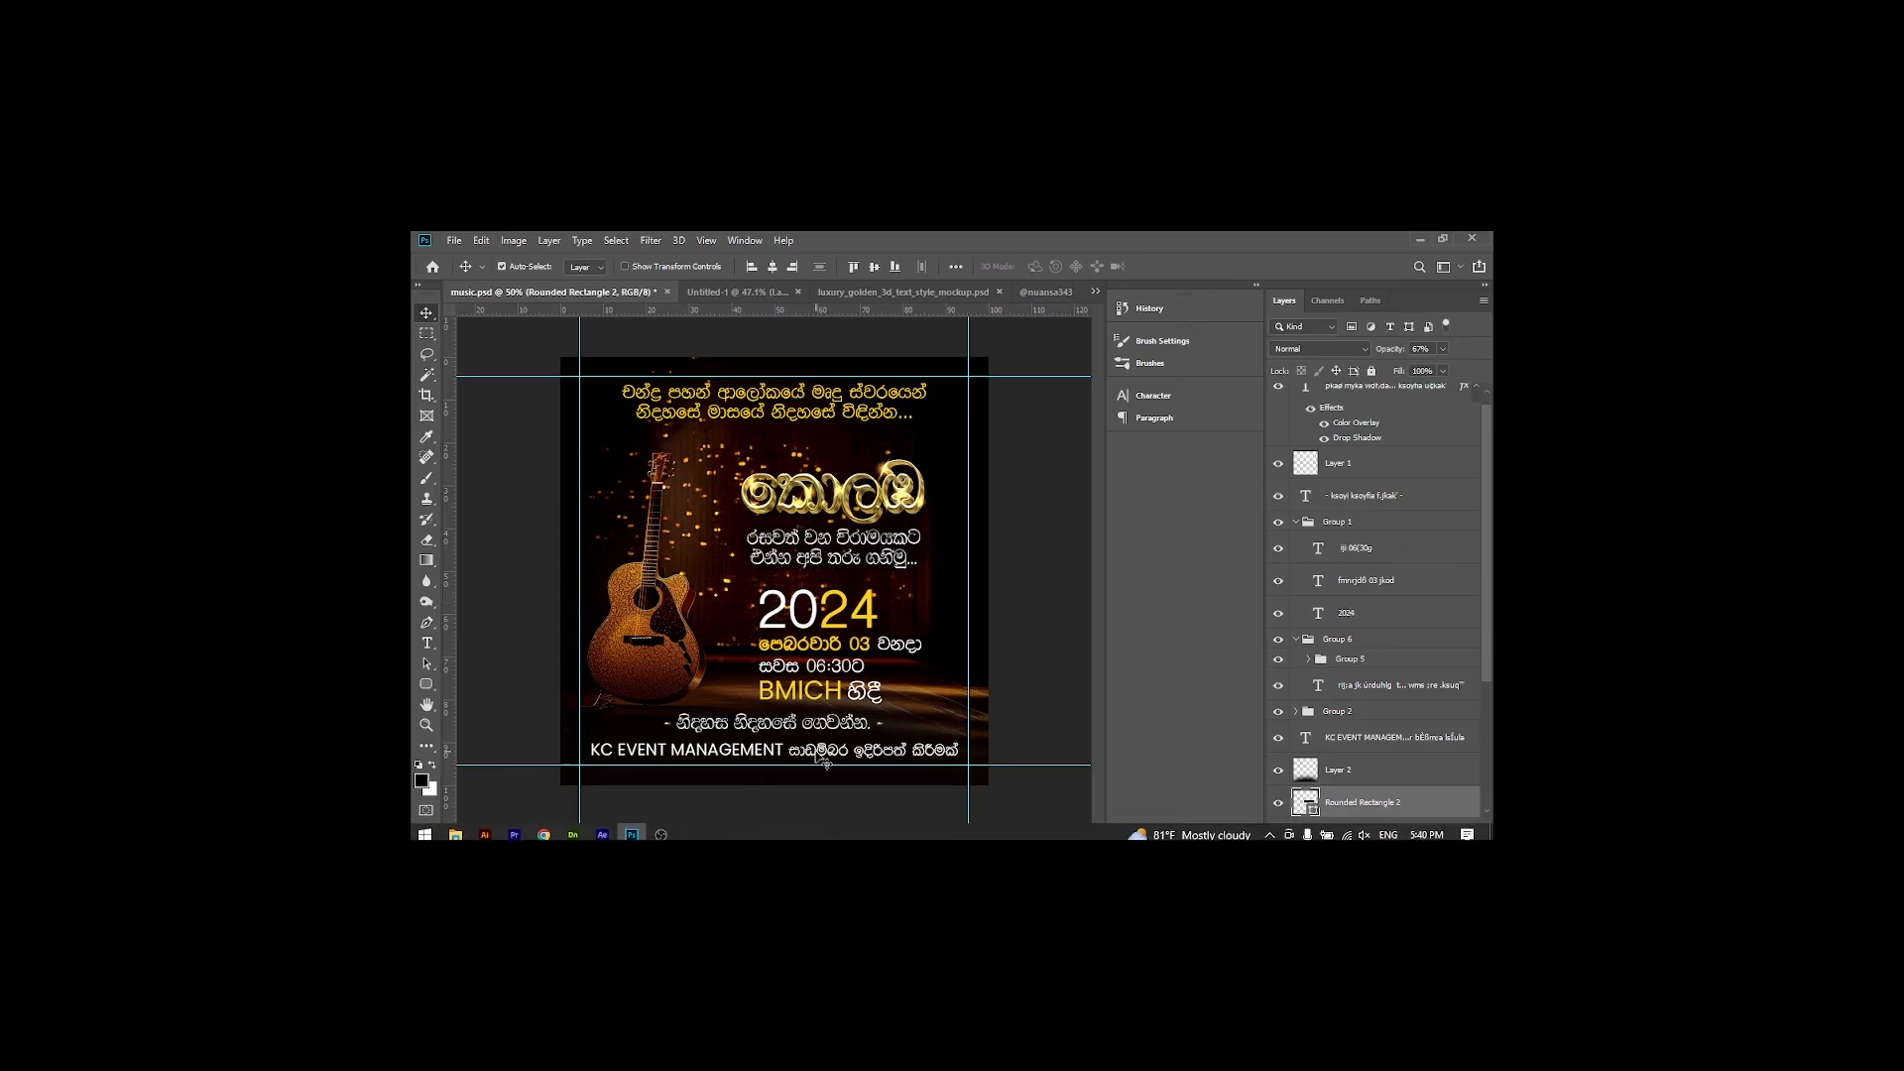